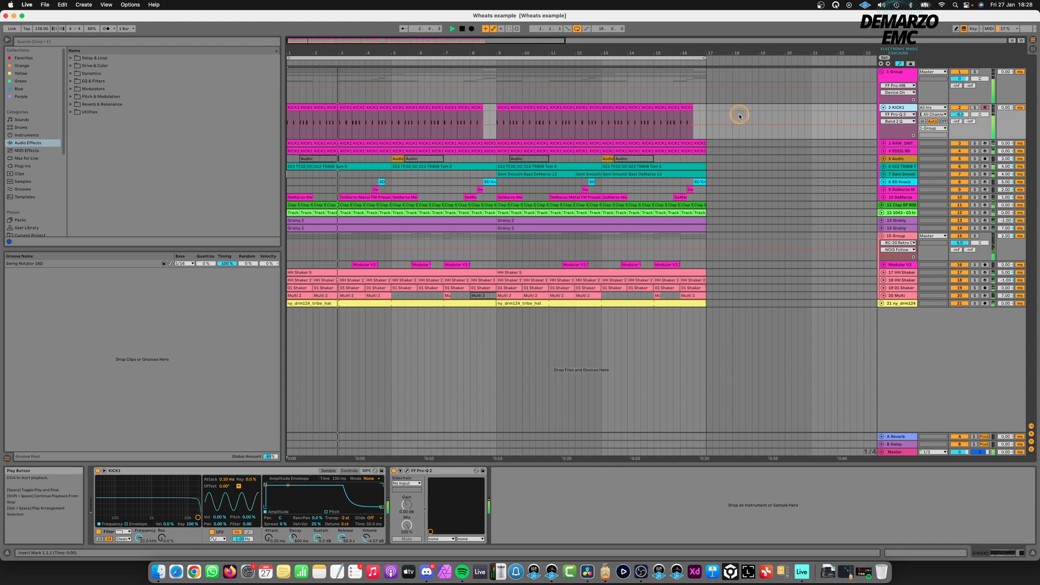
- Go through the tracks one by one from the RAW_DMT kick down to Multi, examining each track's device chain during playback
{"action": "left_click", "coordinate": [913, 144]}
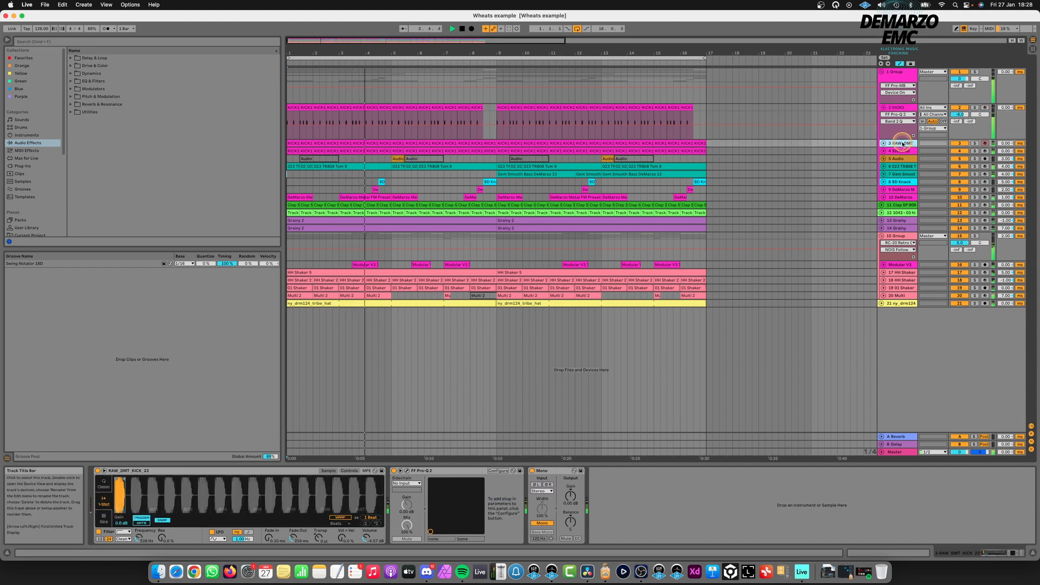
{"action": "key", "text": "Down"}
{"action": "key", "text": "Down"}
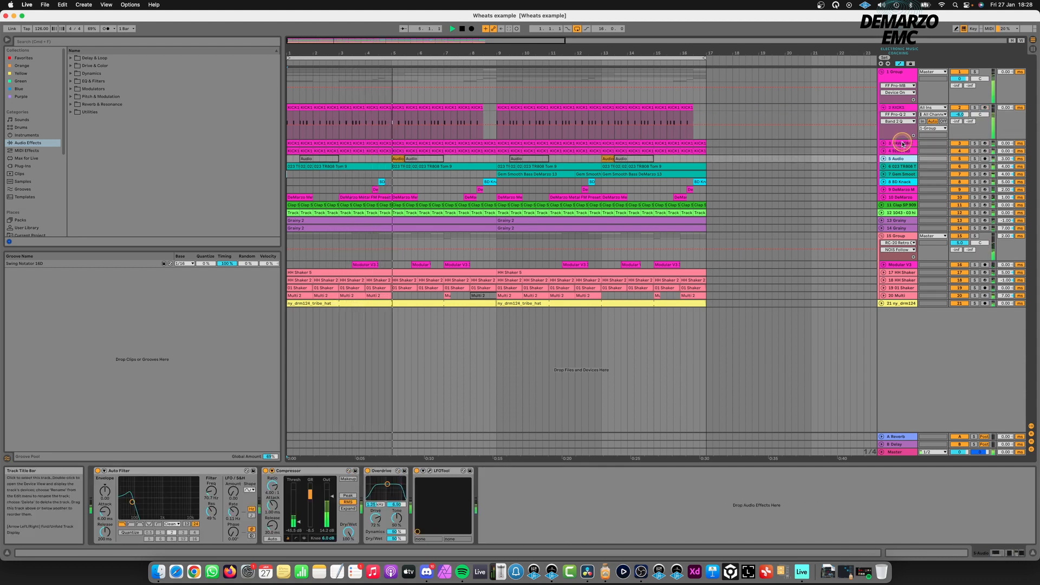
{"action": "key", "text": "Down"}
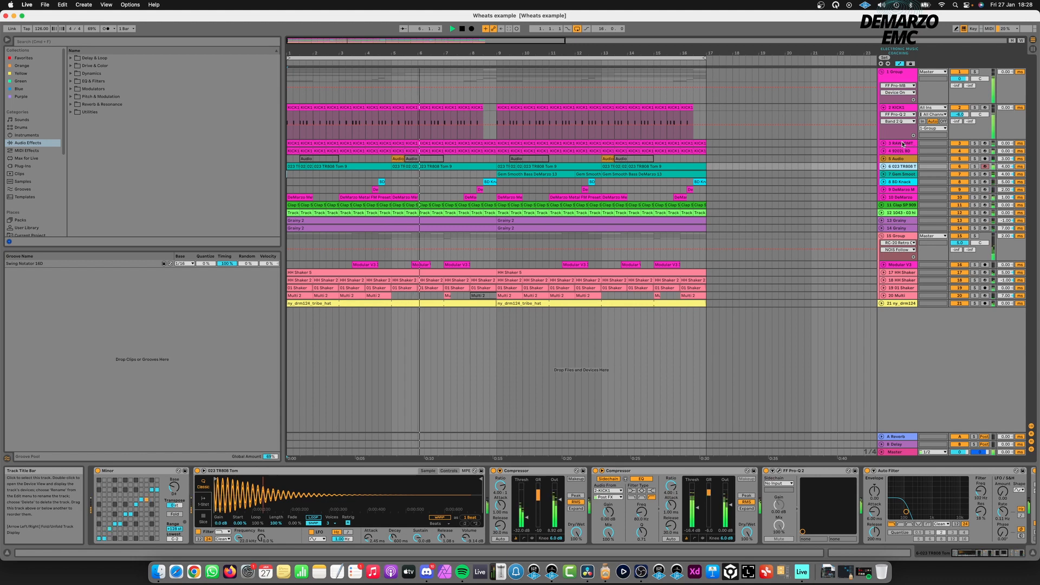
{"action": "key", "text": "Down"}
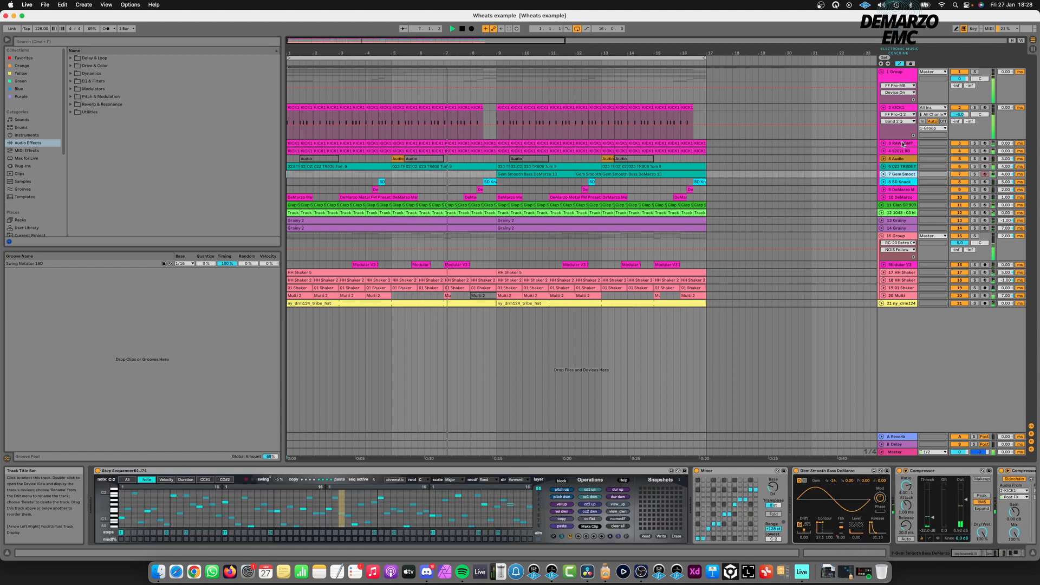
{"action": "key", "text": "Down"}
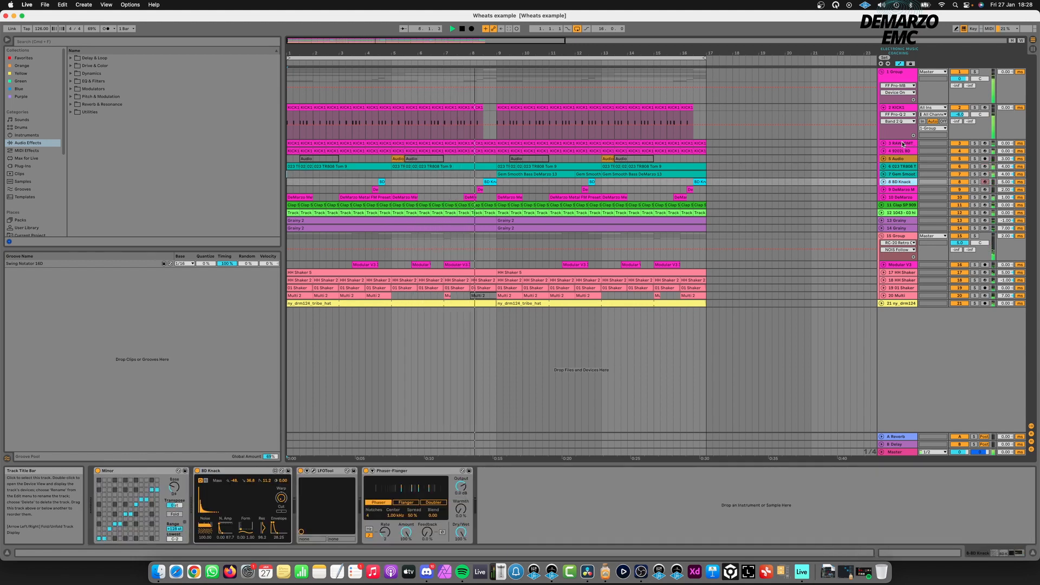
{"action": "key", "text": "Down"}
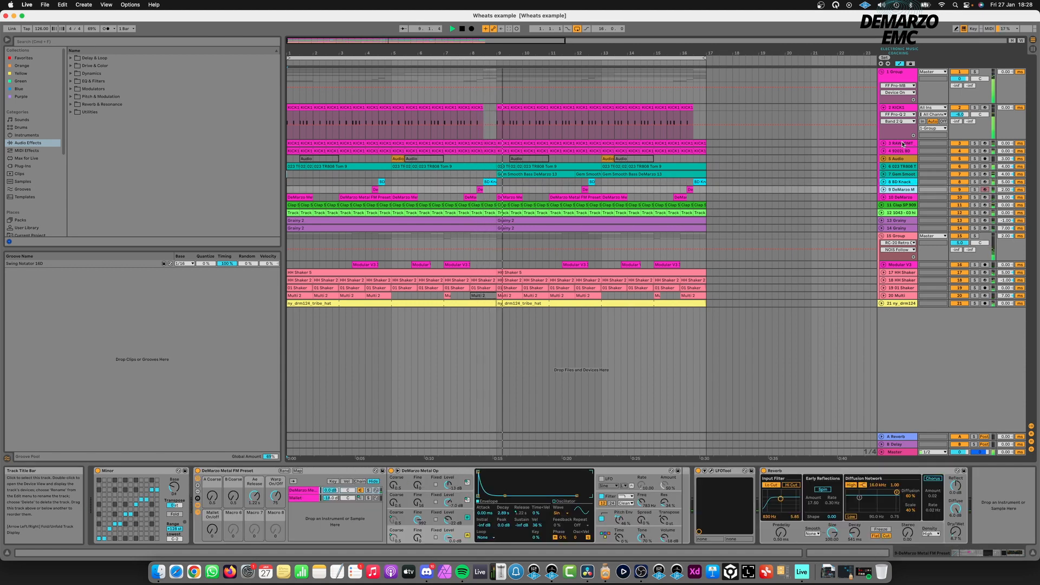
{"action": "key", "text": "Down"}
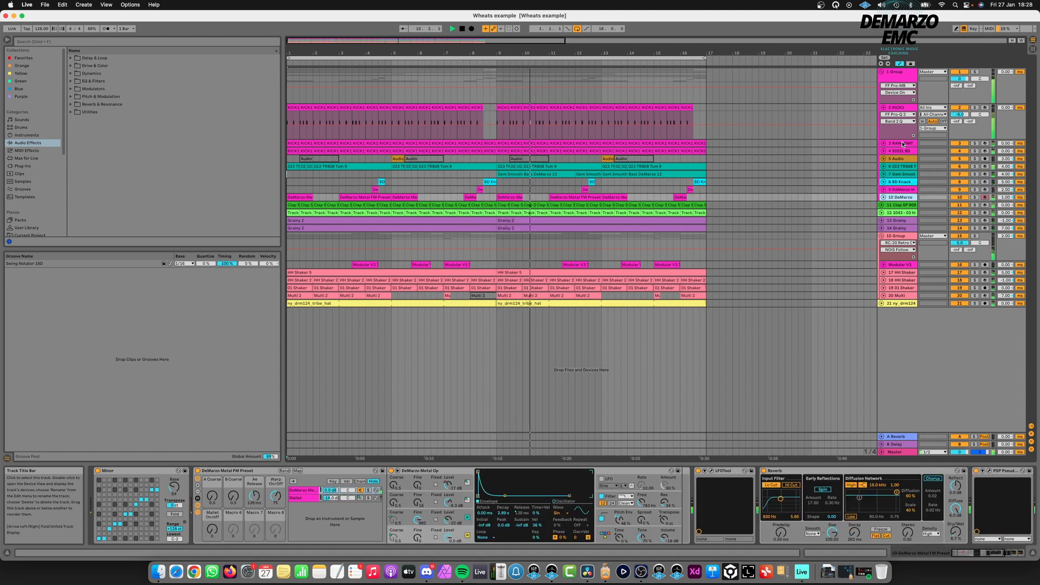
{"action": "key", "text": "Down"}
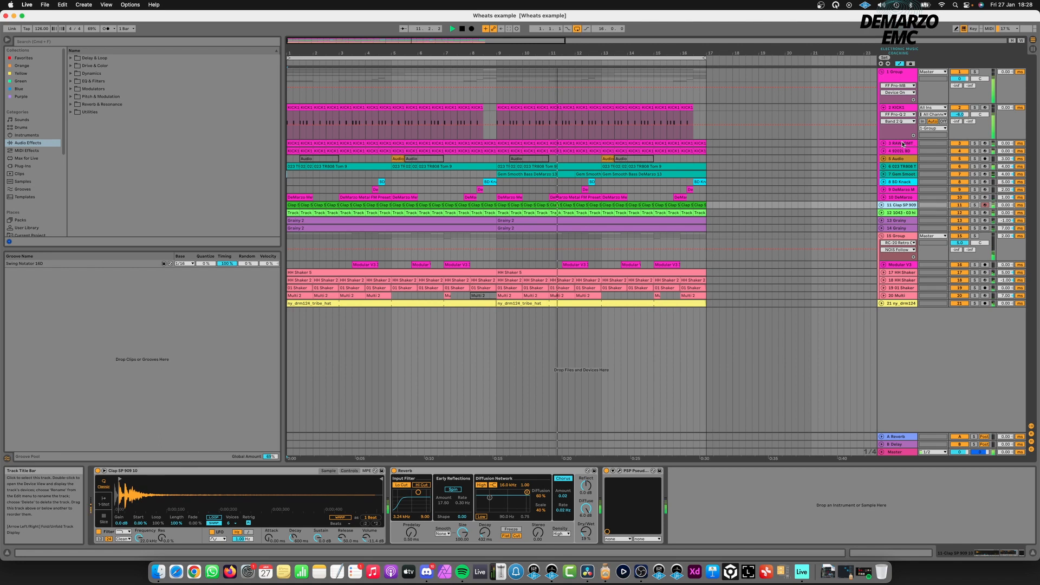
{"action": "key", "text": "Down"}
{"action": "key", "text": "Down"}
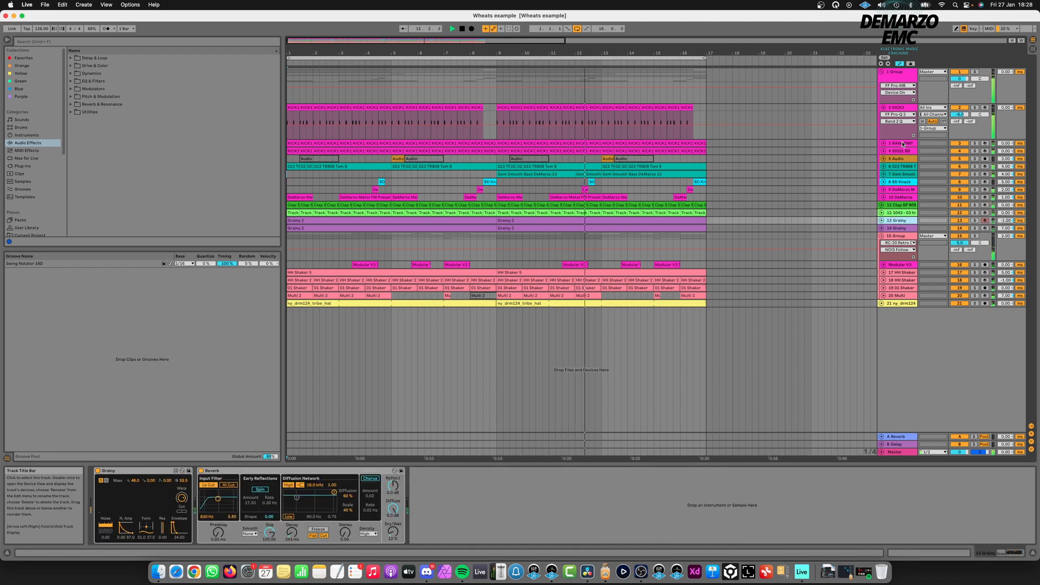
{"action": "key", "text": "Down"}
{"action": "key", "text": "Down"}
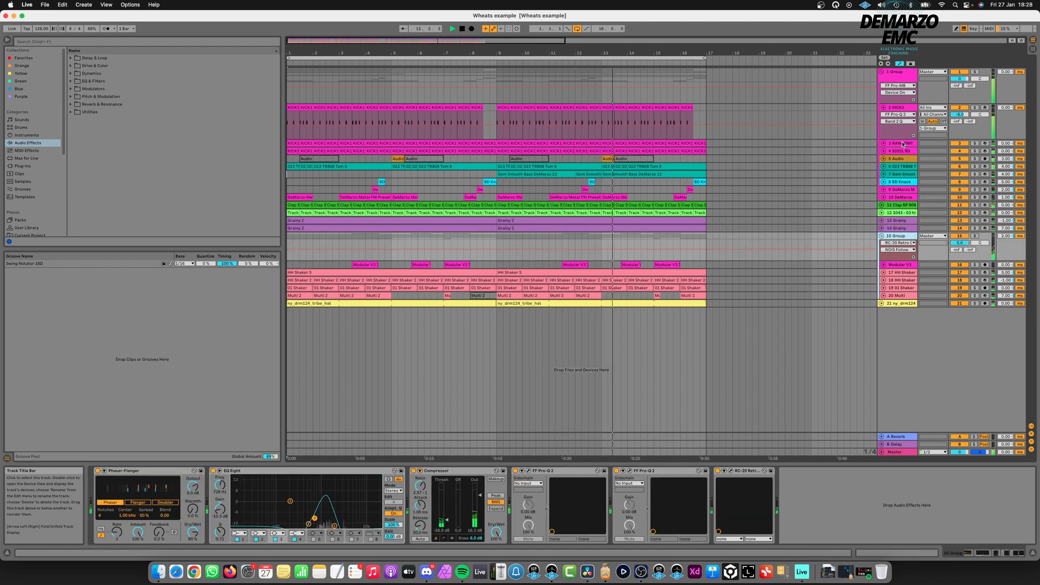
{"action": "key", "text": "Down"}
{"action": "key", "text": "Down"}
{"action": "key", "text": "Down"}
{"action": "key", "text": "Down"}
{"action": "key", "text": "Down"}
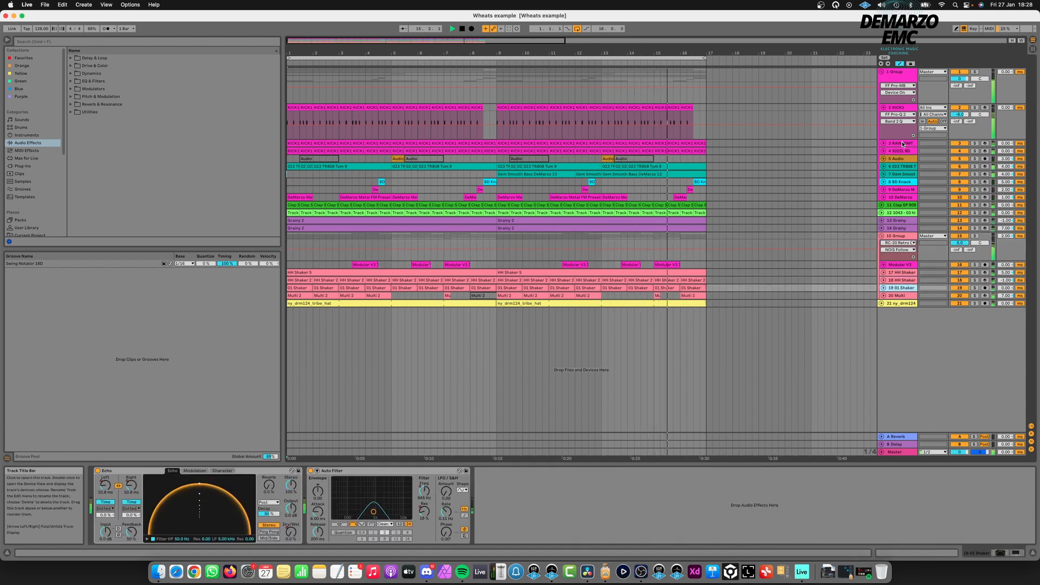
{"action": "key", "text": "Down"}
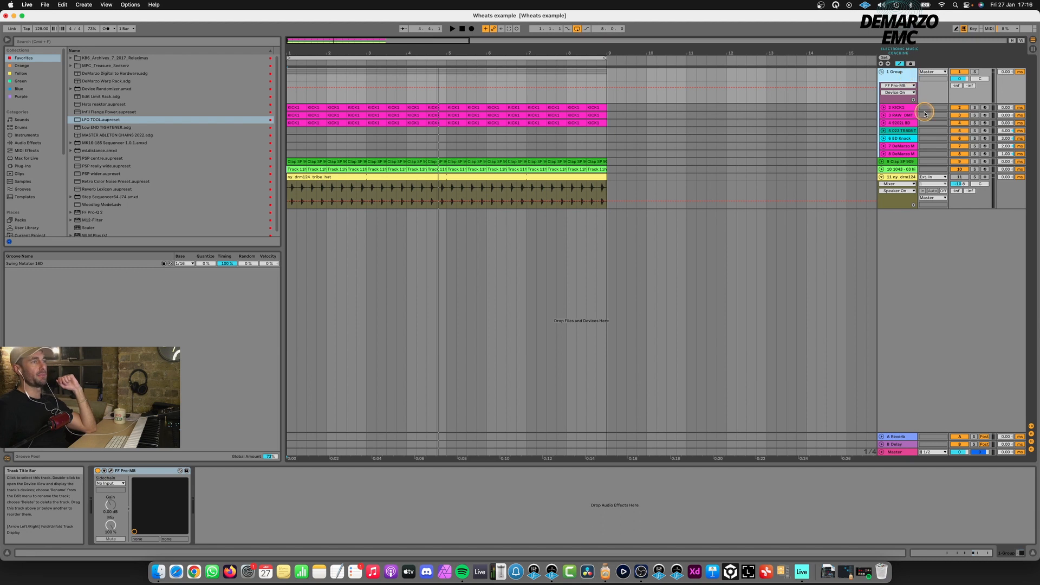
- Play the arrangement briefly, stop playback and show the Master track's devices
{"action": "left_click", "coordinate": [453, 30]}
{"action": "left_click", "coordinate": [453, 30]}
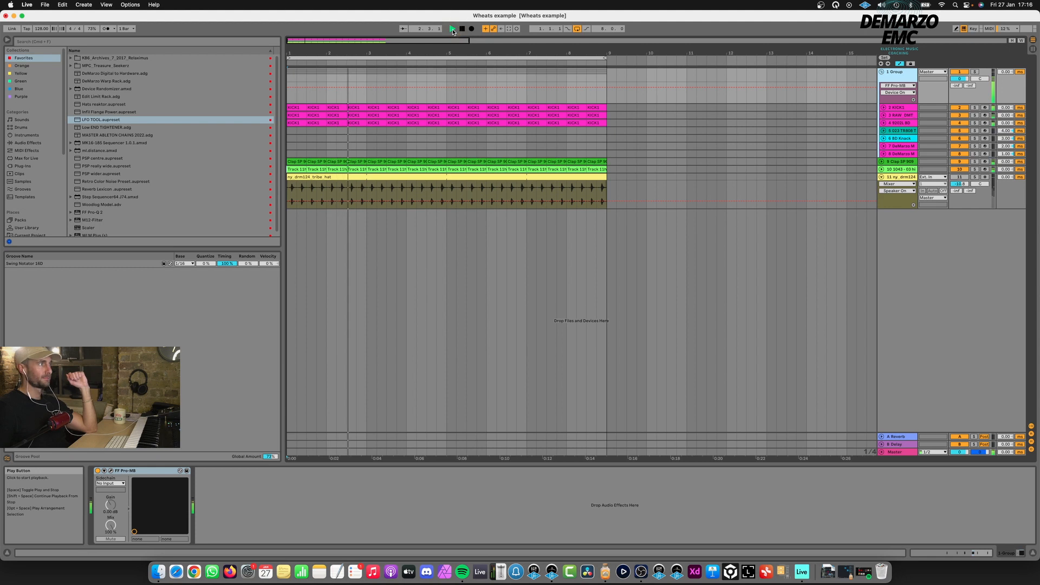
{"action": "left_click", "coordinate": [462, 29]}
{"action": "left_click", "coordinate": [897, 452]}
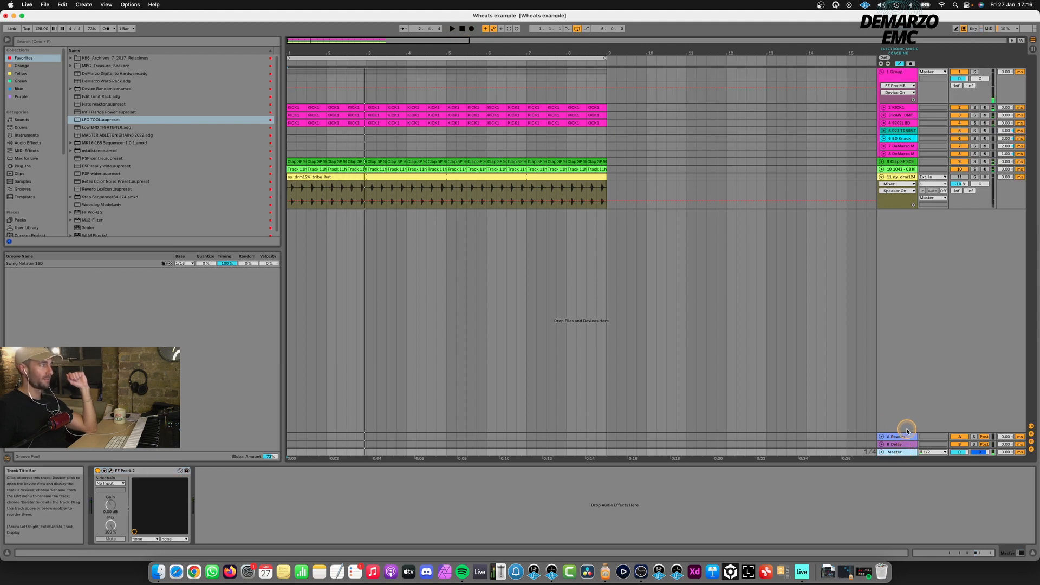
- Audition the three kick tracks in solo, individually and layered together, with the arrangement playing
{"action": "left_click", "coordinate": [898, 107]}
{"action": "left_click", "coordinate": [974, 108]}
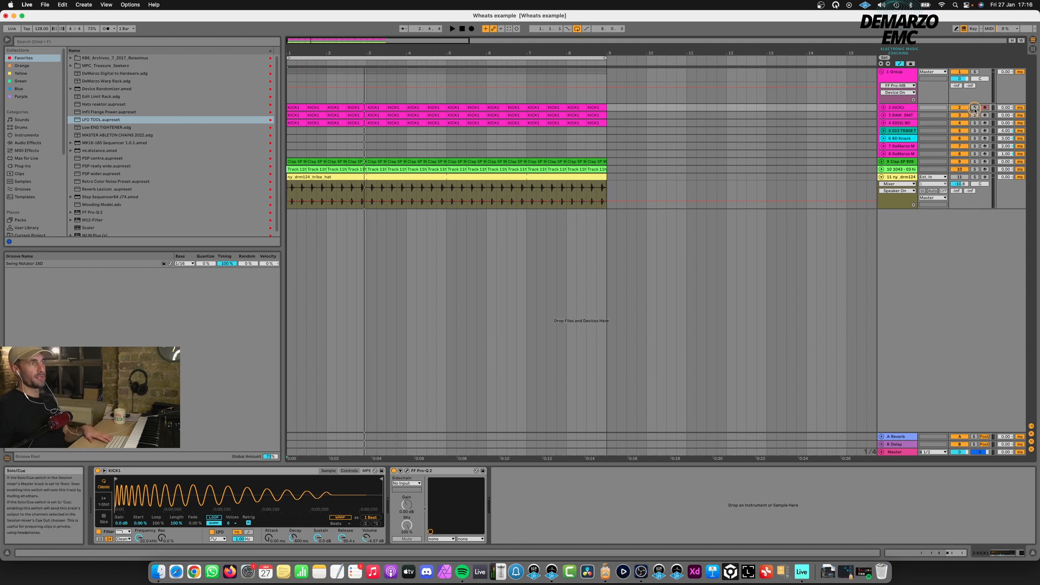
{"action": "key", "text": "space"}
{"action": "left_click", "coordinate": [975, 114]}
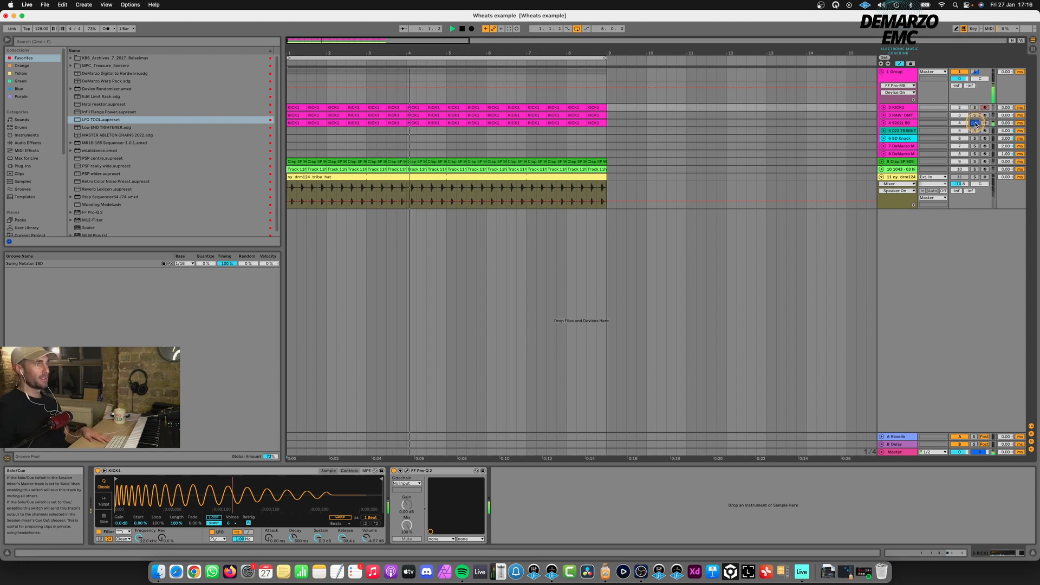
{"action": "left_click", "coordinate": [975, 123]}
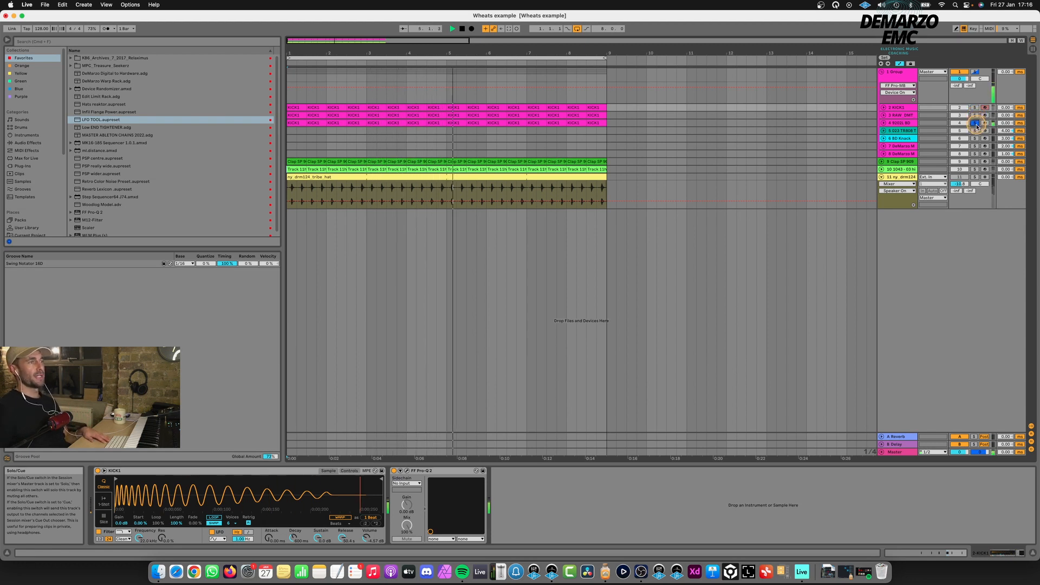
{"action": "left_click", "coordinate": [974, 115]}
{"action": "left_click", "coordinate": [974, 115], "text": "super"}
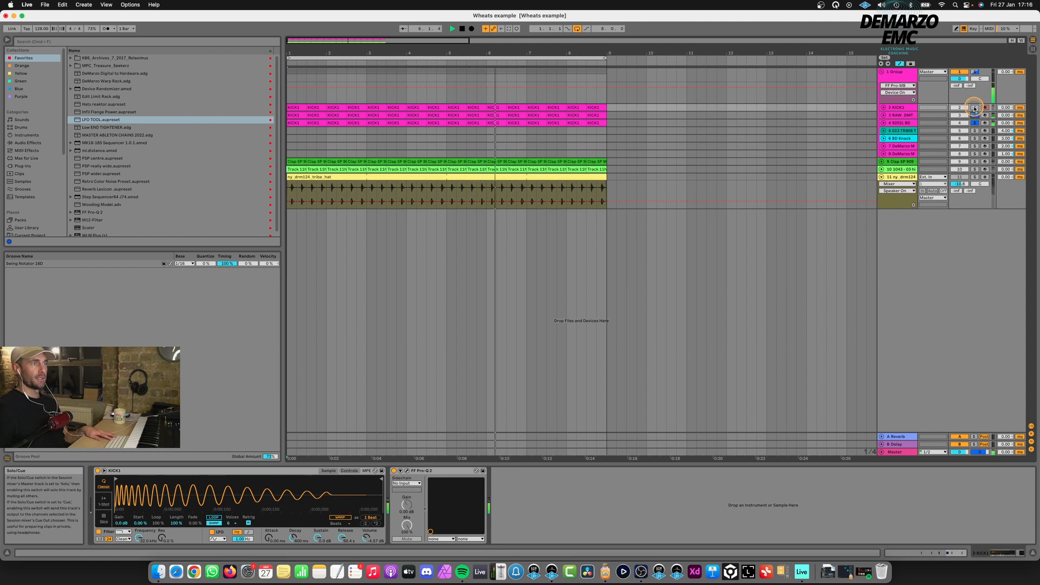
{"action": "left_click", "coordinate": [974, 108], "text": "super"}
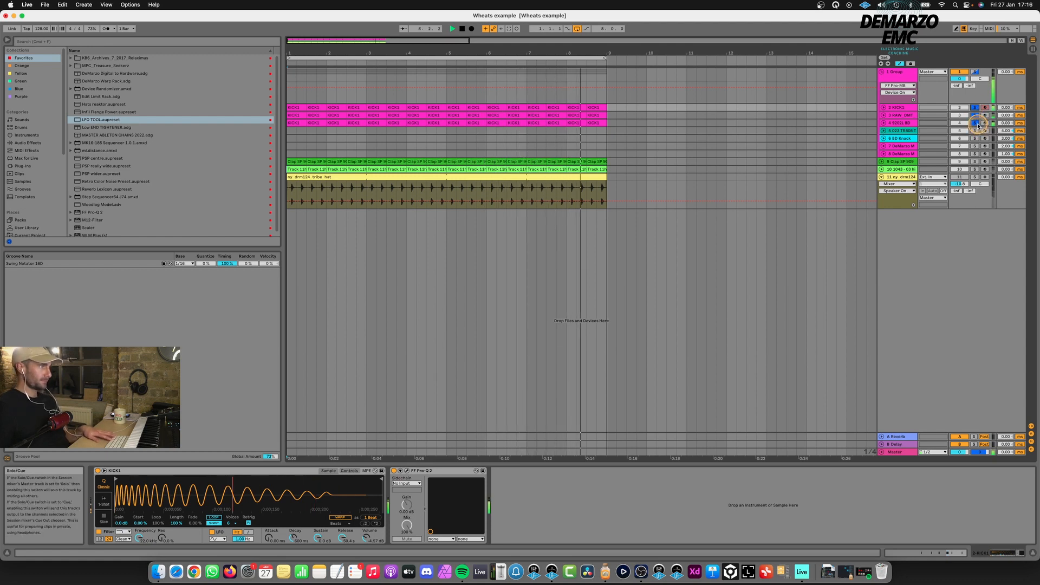
{"action": "key", "text": "space"}
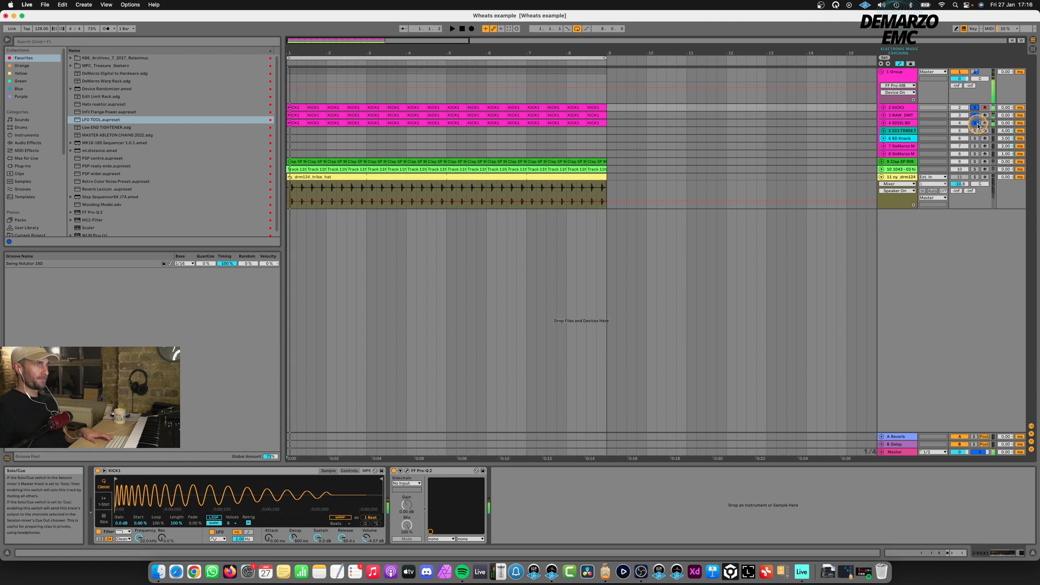
- Play the whole kick and bass group in solo, and clear its solo state
{"action": "left_click", "coordinate": [975, 72]}
{"action": "key", "text": "space"}
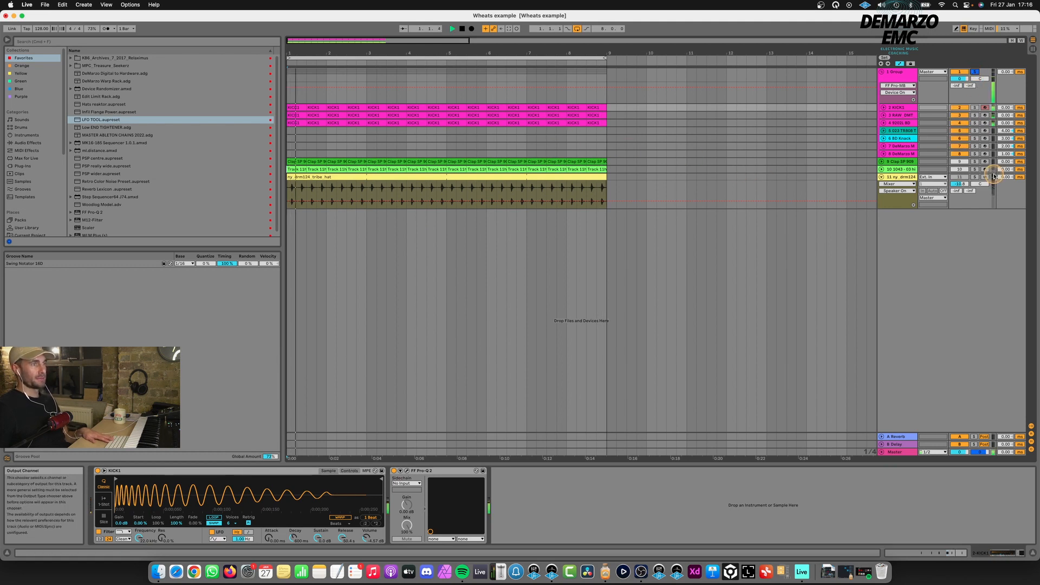
{"action": "left_click", "coordinate": [974, 72]}
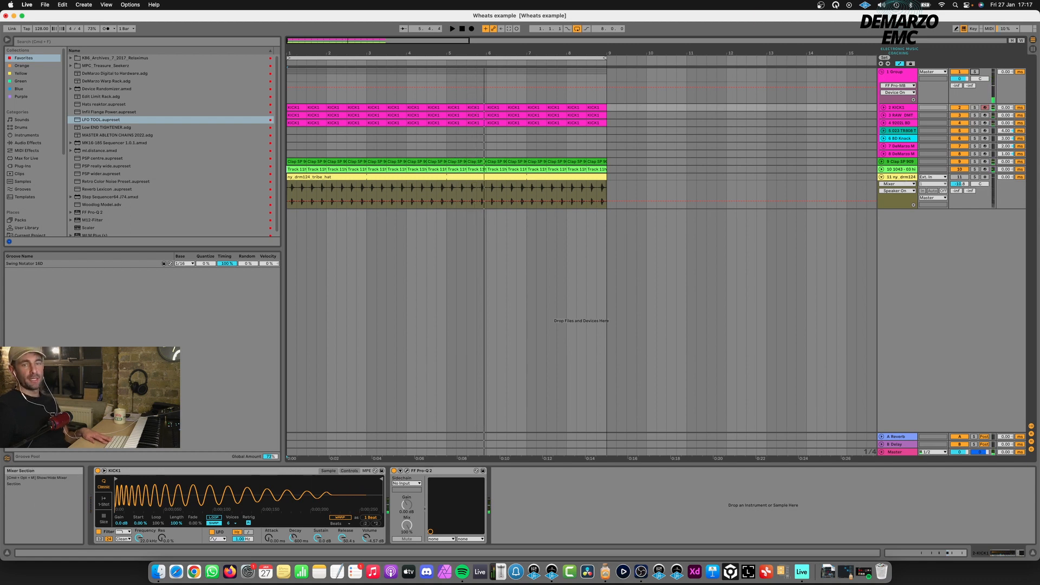
- Show the devices on the third kick track and on the 023 TR808 Tom track
{"action": "left_click", "coordinate": [899, 123]}
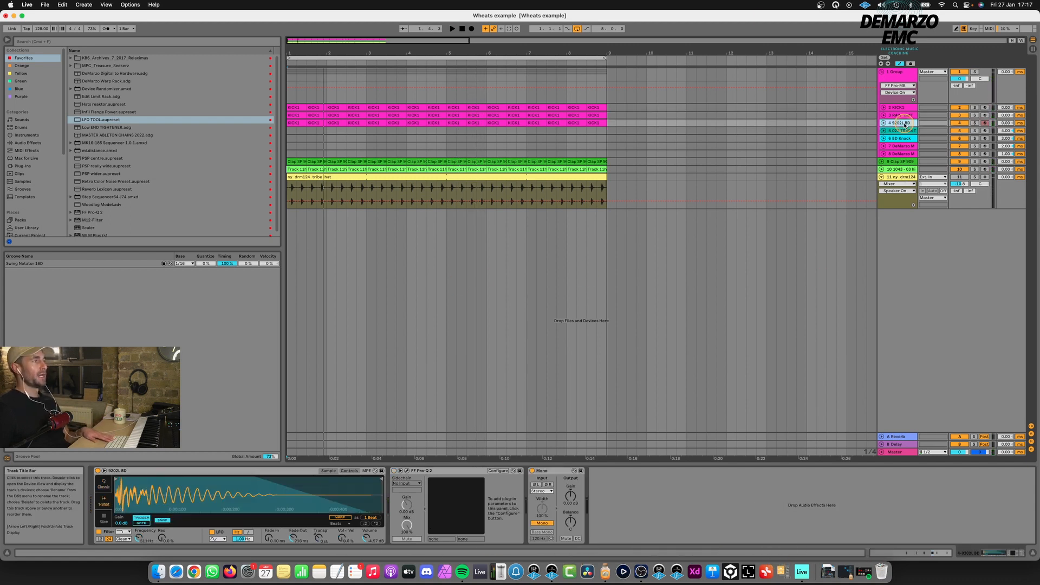
{"action": "left_click", "coordinate": [903, 130]}
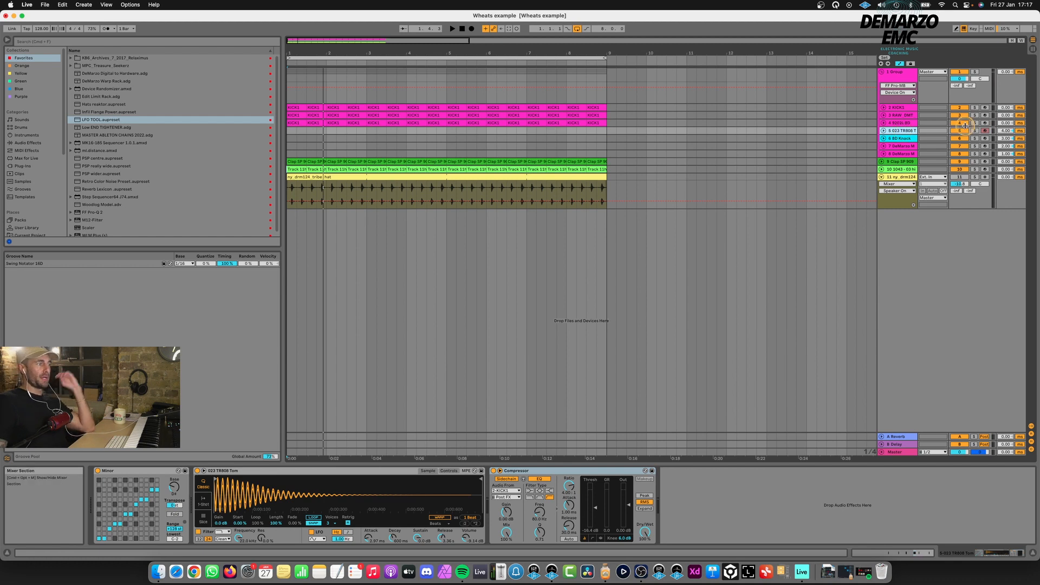
{"action": "left_click", "coordinate": [871, 136]}
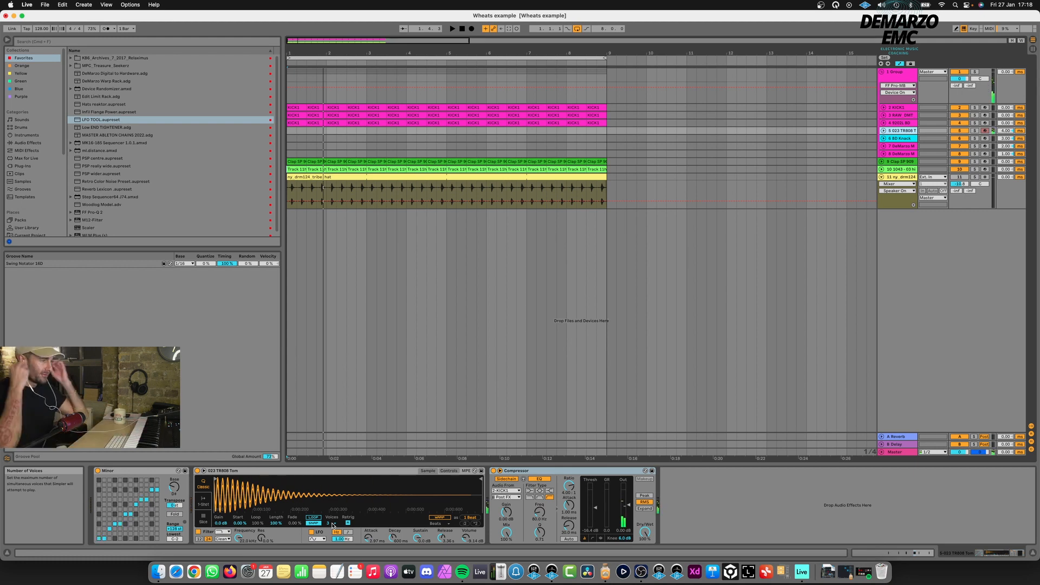
- Adjust the amp envelope's attack and release times in the 023 TR808 Tom sampler
{"action": "left_click", "coordinate": [351, 416]}
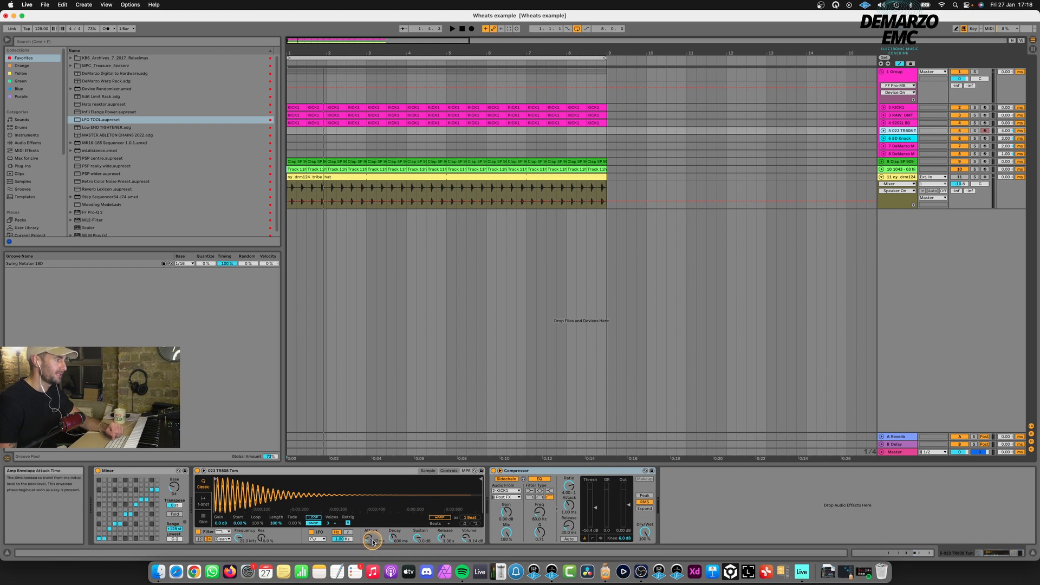
{"action": "left_click_drag", "start_coordinate": [369, 540], "coordinate": [369, 547]}
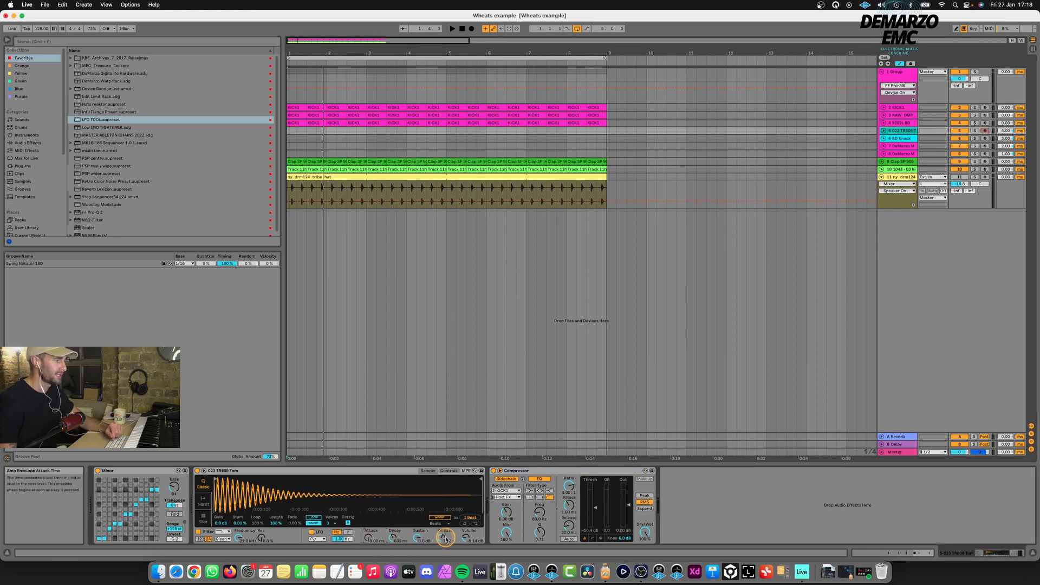
{"action": "left_click_drag", "start_coordinate": [444, 540], "coordinate": [444, 543]}
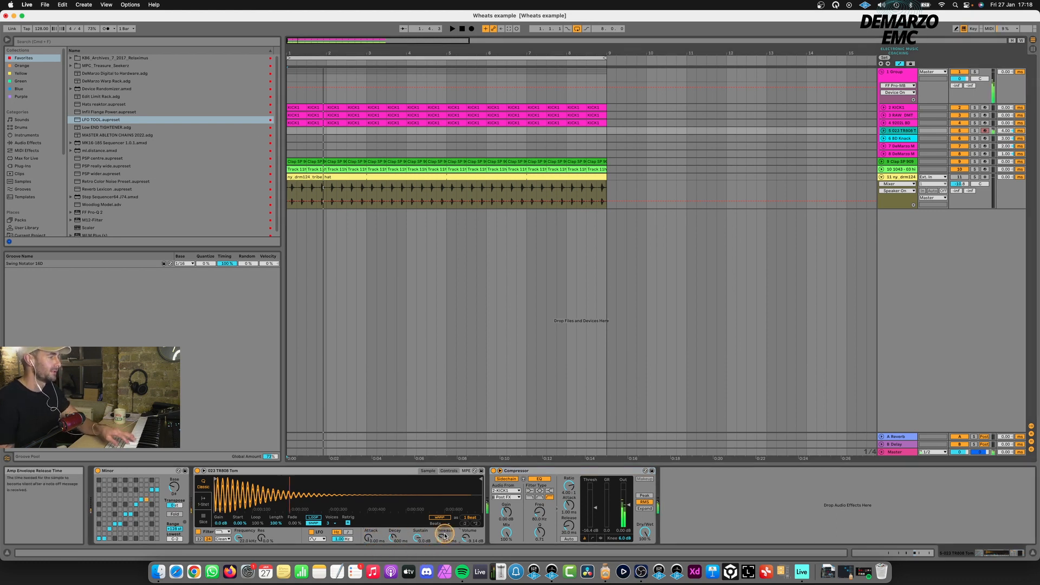
{"action": "left_click_drag", "start_coordinate": [369, 539], "coordinate": [367, 542]}
{"action": "left_click", "coordinate": [446, 539]}
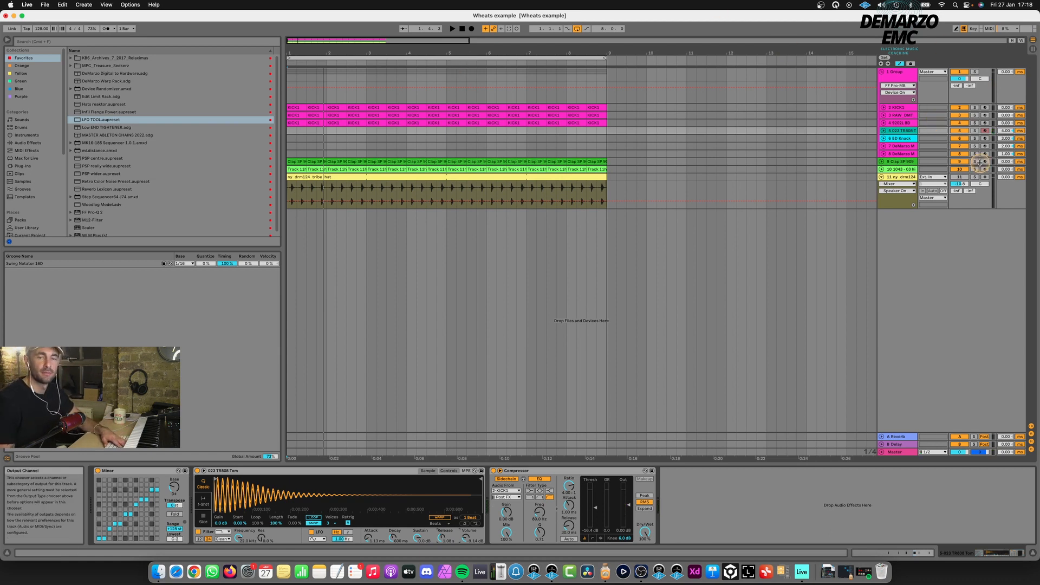
{"action": "left_click", "coordinate": [459, 572]}
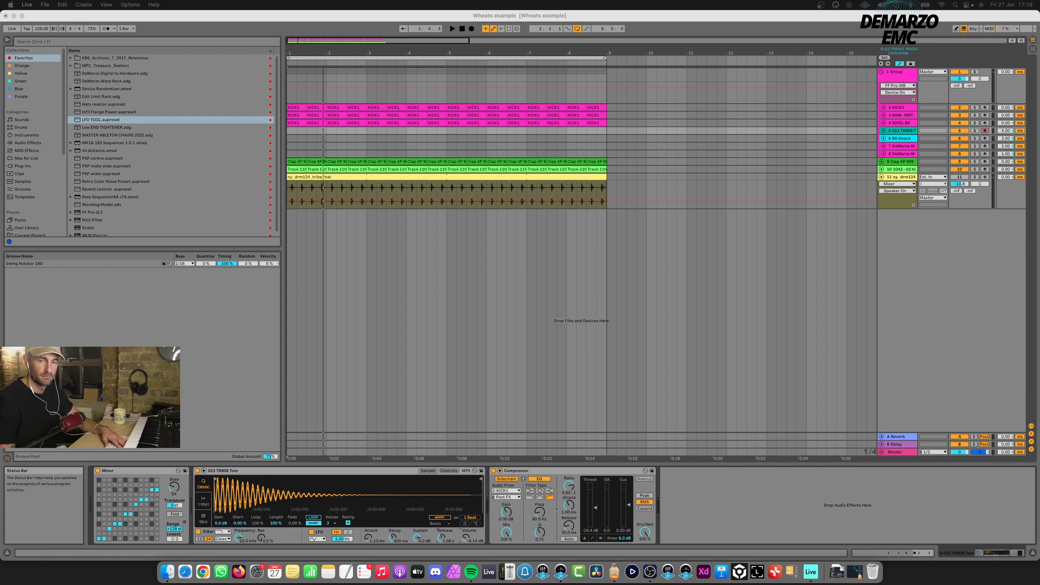
{"action": "left_click", "coordinate": [893, 289]}
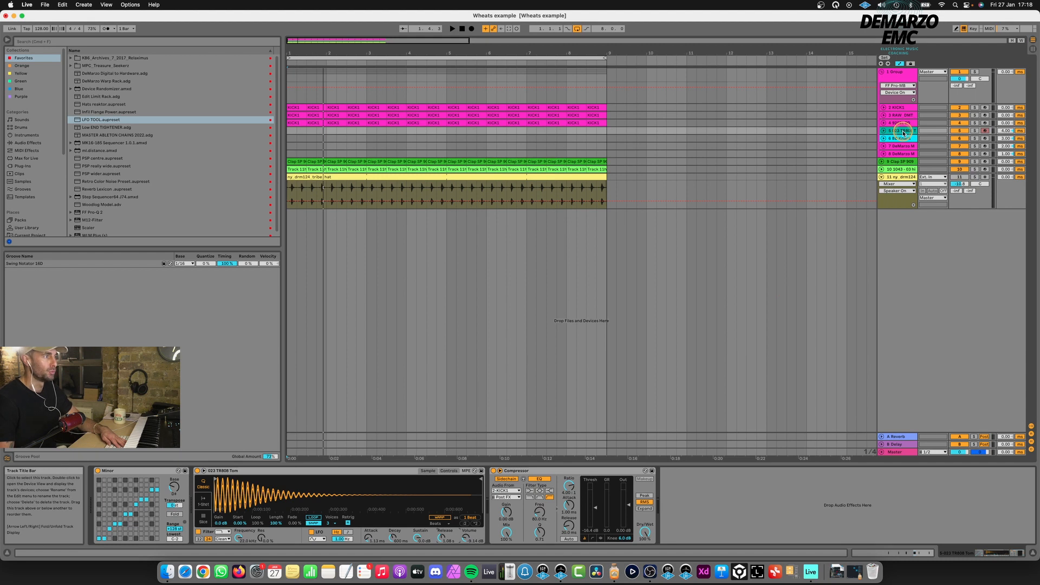
- Add an audio track below the ny_drm124 hat track and choose the Yeti Stereo Microphone as the audio input device
{"action": "left_click", "coordinate": [895, 179]}
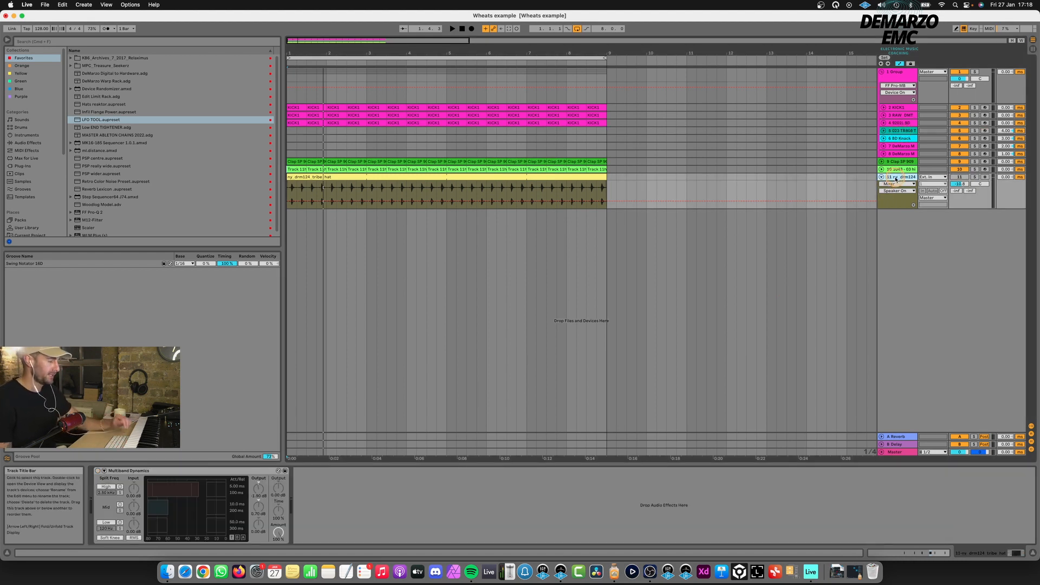
{"action": "key", "text": "super+t"}
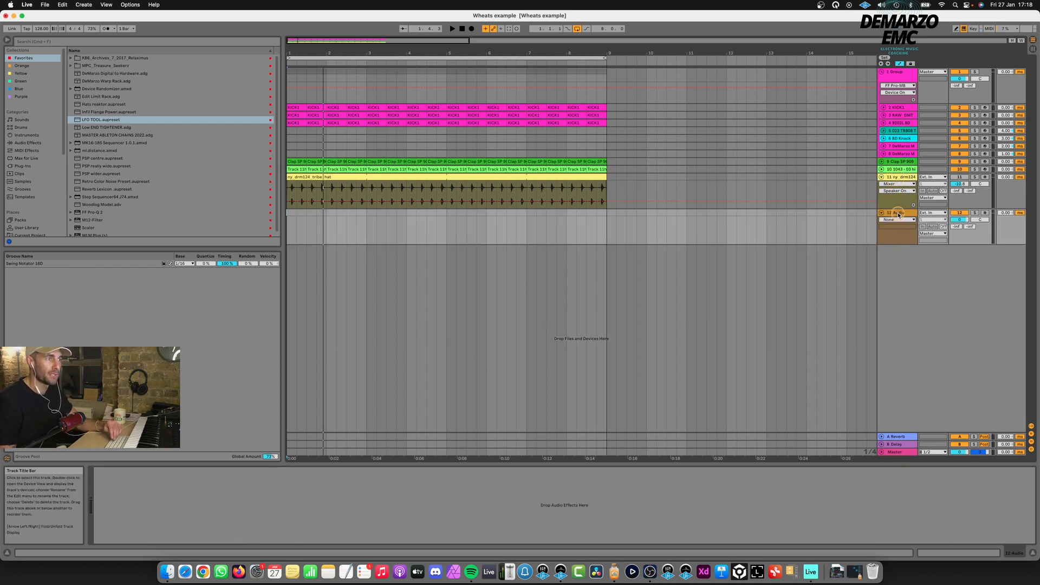
{"action": "left_click", "coordinate": [932, 212]}
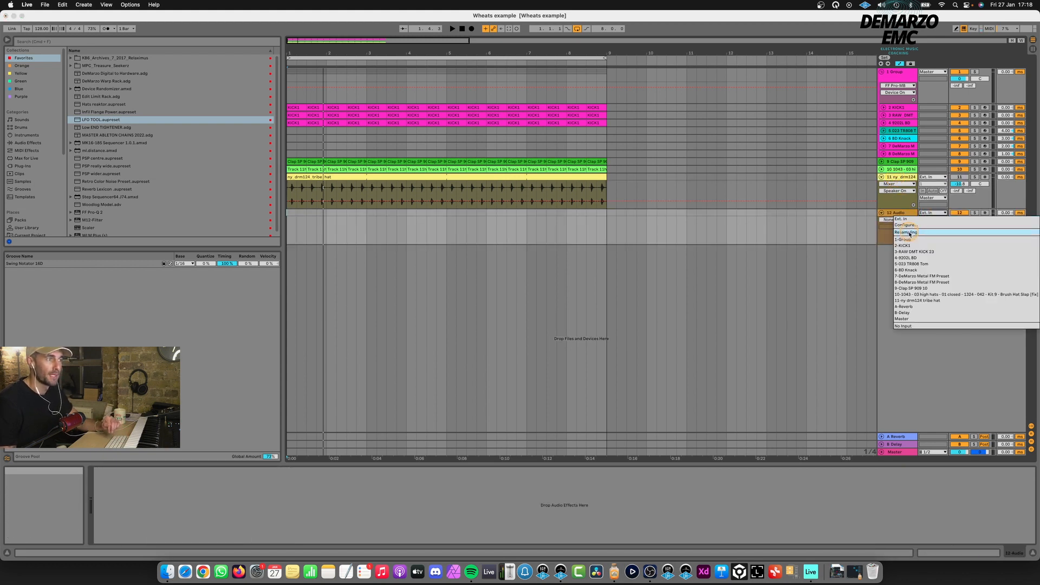
{"action": "left_click", "coordinate": [911, 225]}
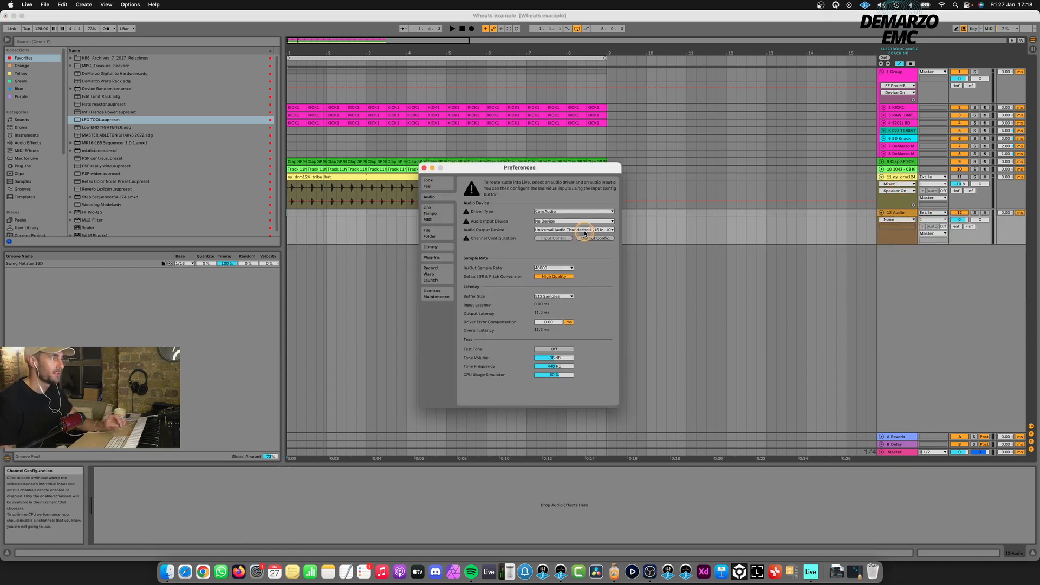
{"action": "left_click", "coordinate": [583, 221]}
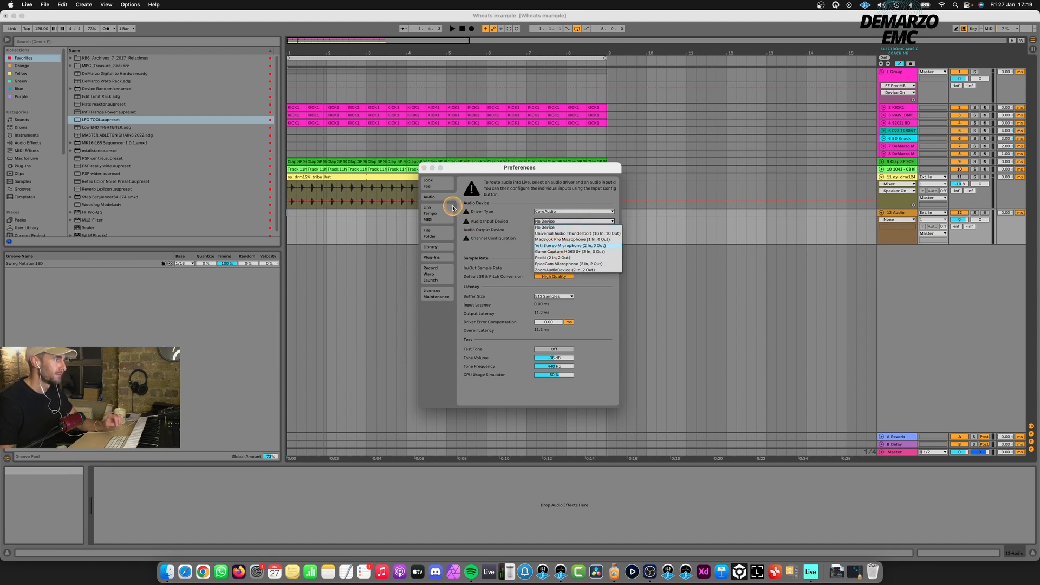
{"action": "left_click", "coordinate": [424, 168]}
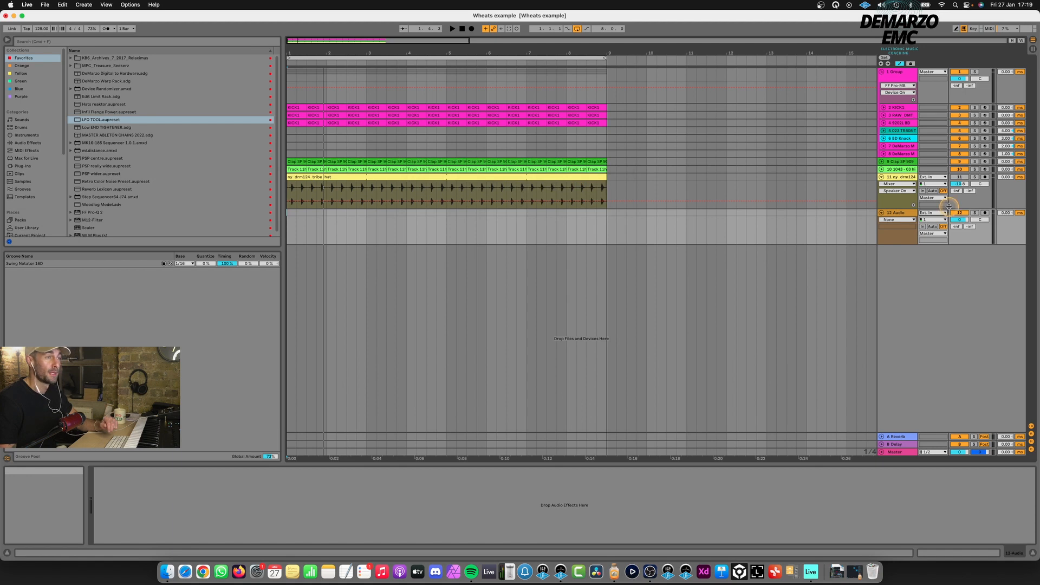
- Arm the new audio track and record a microphone take over the playing groove, switching its solo off during the take
{"action": "left_click", "coordinate": [978, 213]}
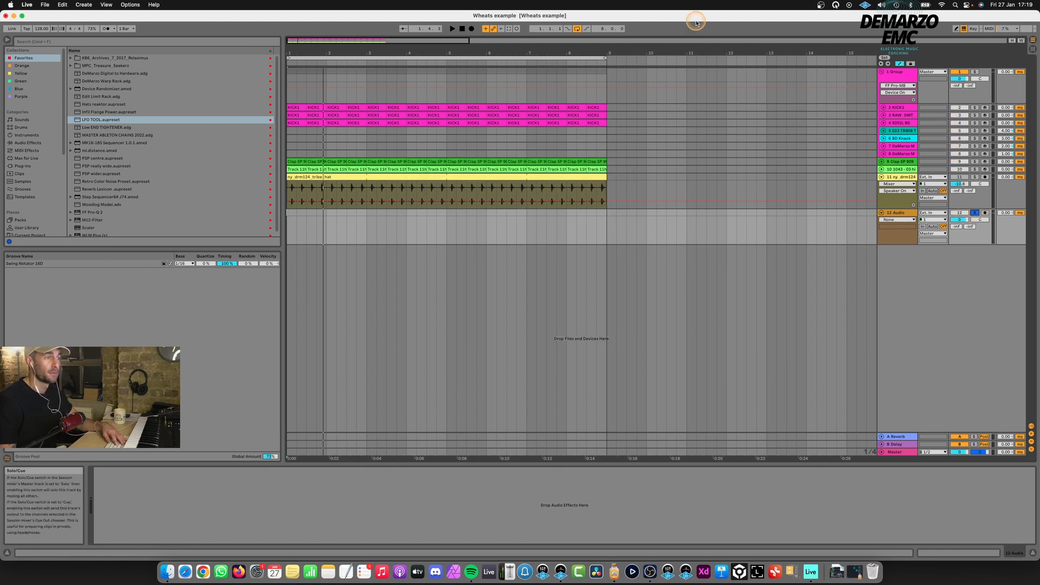
{"action": "left_click", "coordinate": [454, 30]}
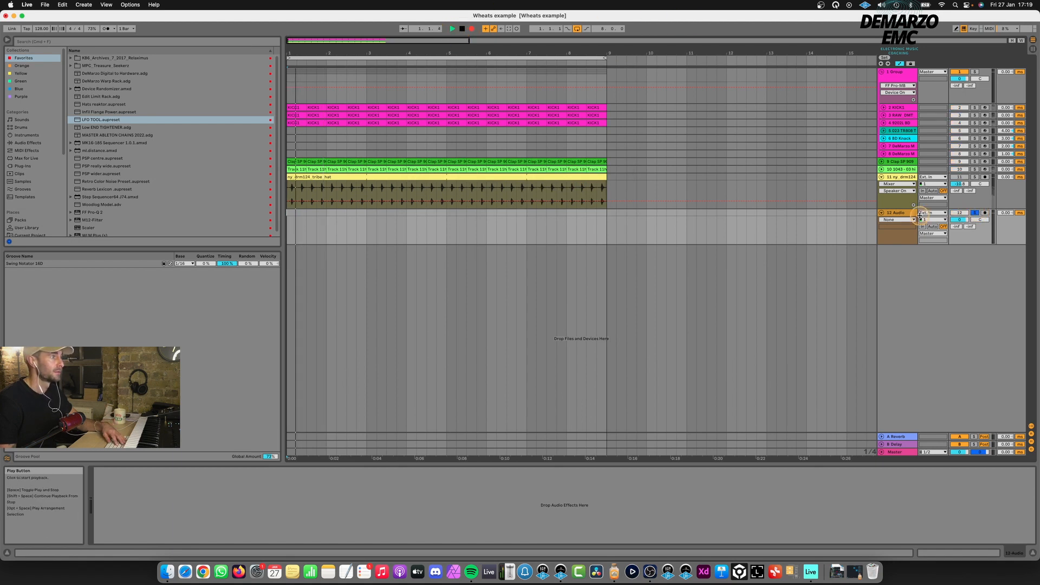
{"action": "left_click", "coordinate": [985, 213]}
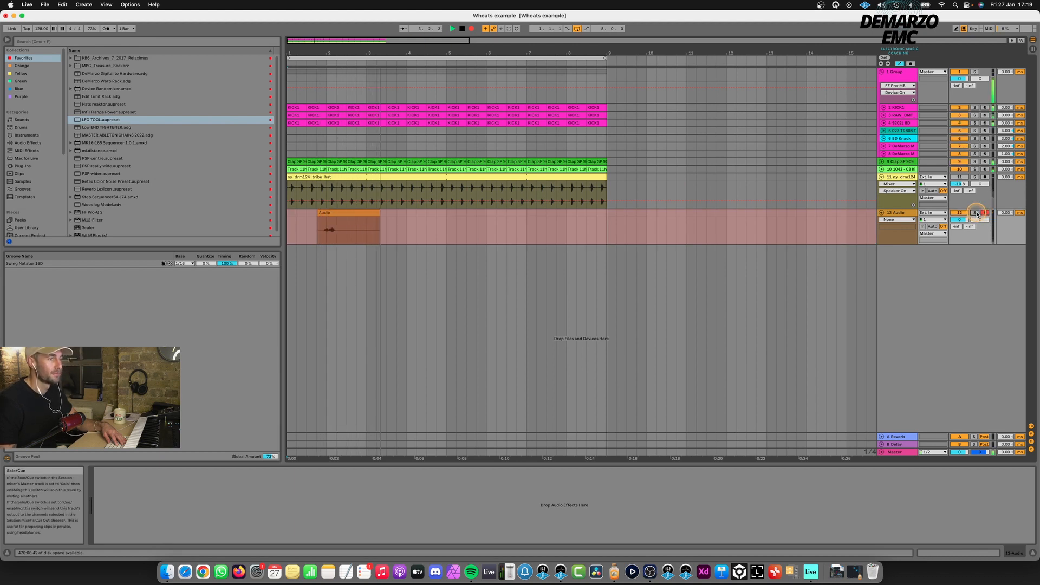
{"action": "left_click", "coordinate": [978, 214]}
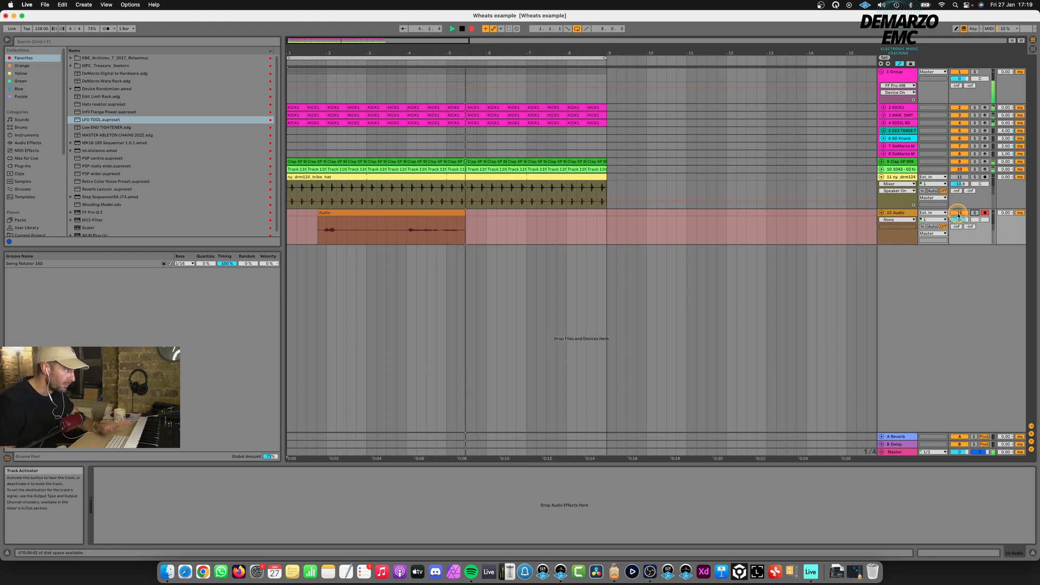
{"action": "key", "text": "space"}
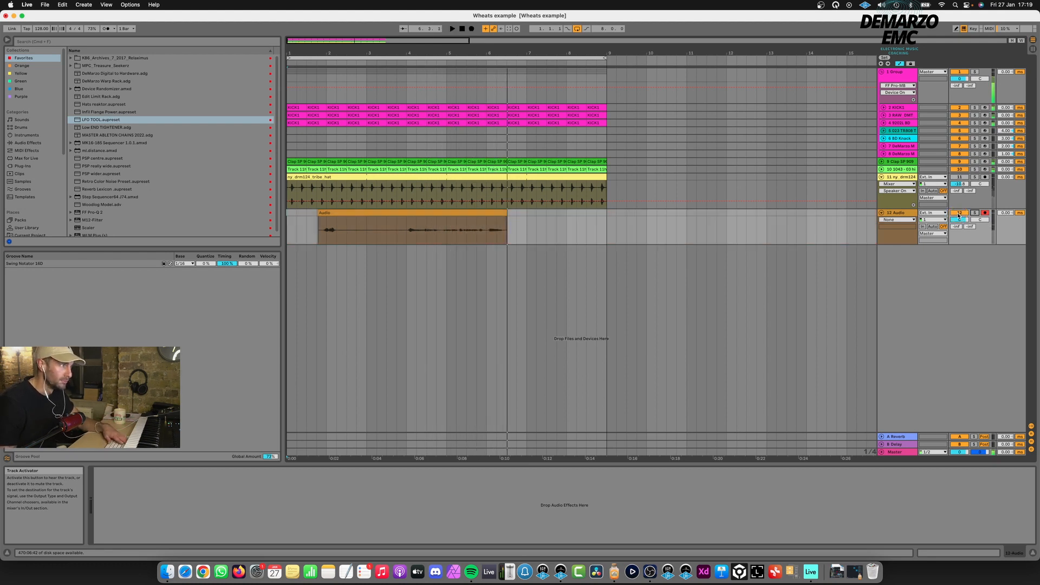
- Split the recorded clip at bar 4 and set 1.1.1 at the first transient of its second part
{"action": "left_click", "coordinate": [406, 232]}
{"action": "key", "text": "super+e"}
{"action": "left_click", "coordinate": [426, 213]}
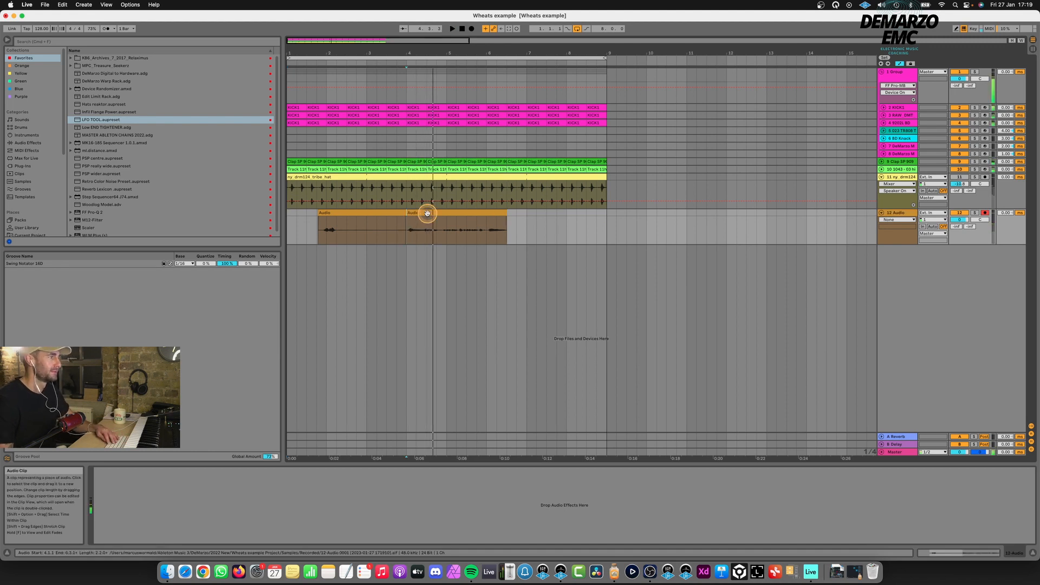
{"action": "double_click", "coordinate": [426, 213]}
{"action": "right_click", "coordinate": [190, 310]}
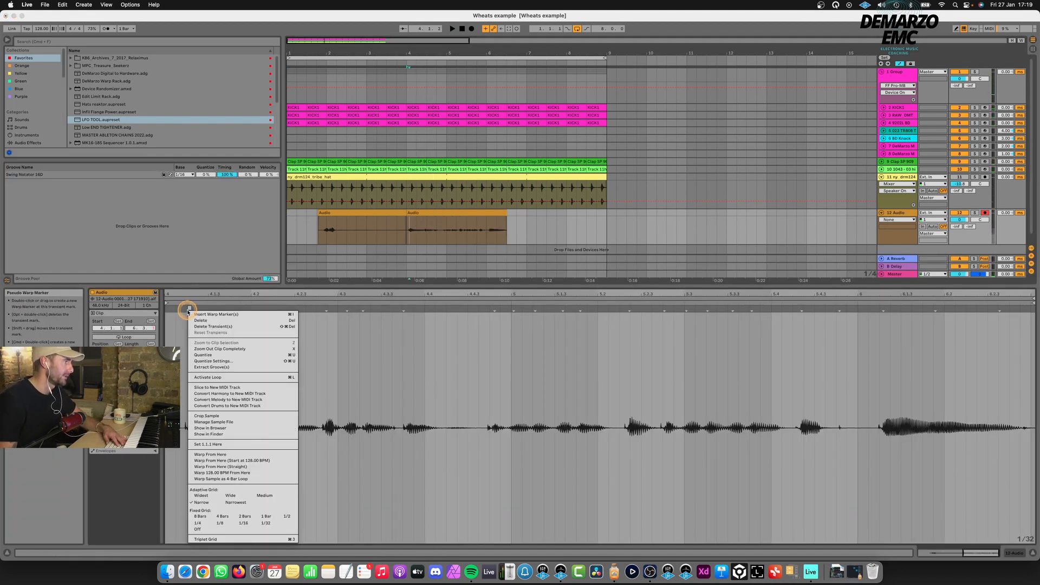
{"action": "left_click", "coordinate": [207, 444]}
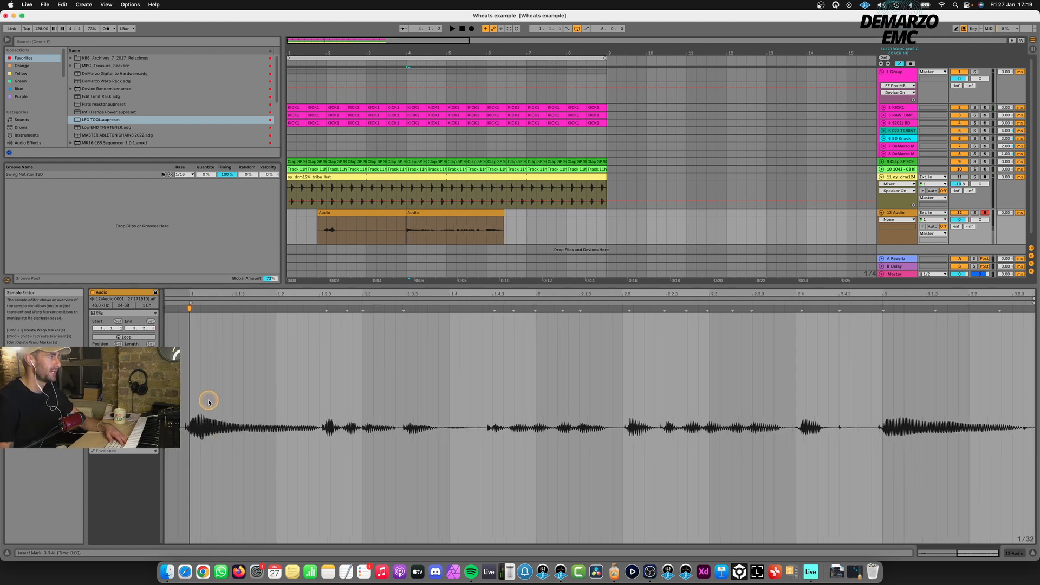
- Audition the second part, place it at bar 1 as a two-bar clip, and duplicate it three times up to bar 9
{"action": "key", "text": "space"}
{"action": "left_click", "coordinate": [425, 214]}
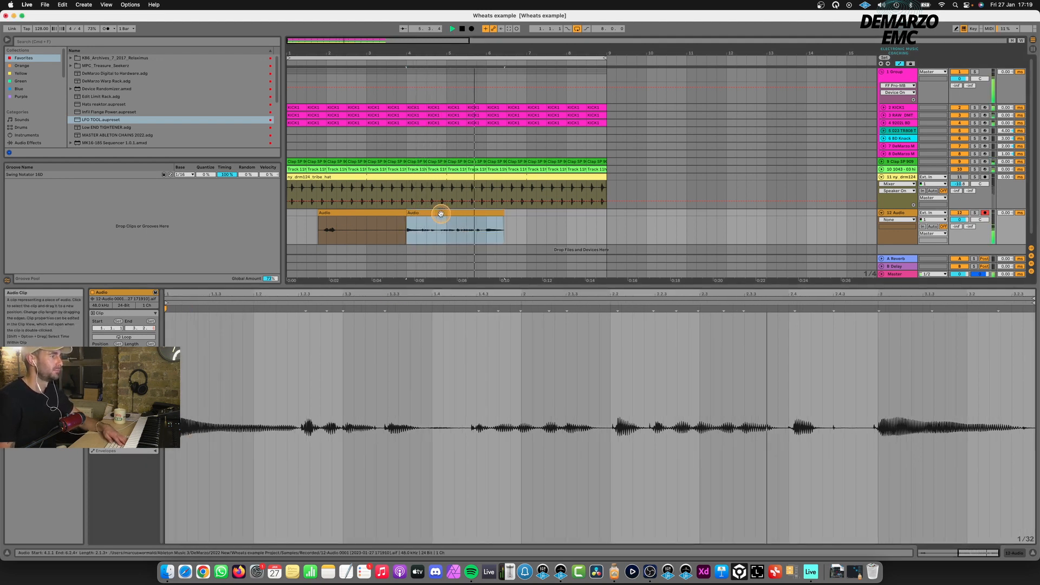
{"action": "key", "text": "space"}
{"action": "mouse_move", "coordinate": [442, 214]}
{"action": "left_mouse_down"}
{"action": "mouse_move", "coordinate": [322, 213]}
{"action": "mouse_move", "coordinate": [378, 214]}
{"action": "mouse_move", "coordinate": [366, 215]}
{"action": "left_mouse_up"}
{"action": "left_click", "coordinate": [416, 214]}
{"action": "key", "text": "super+d"}
{"action": "key", "text": "super+d"}
{"action": "key", "text": "super+d"}
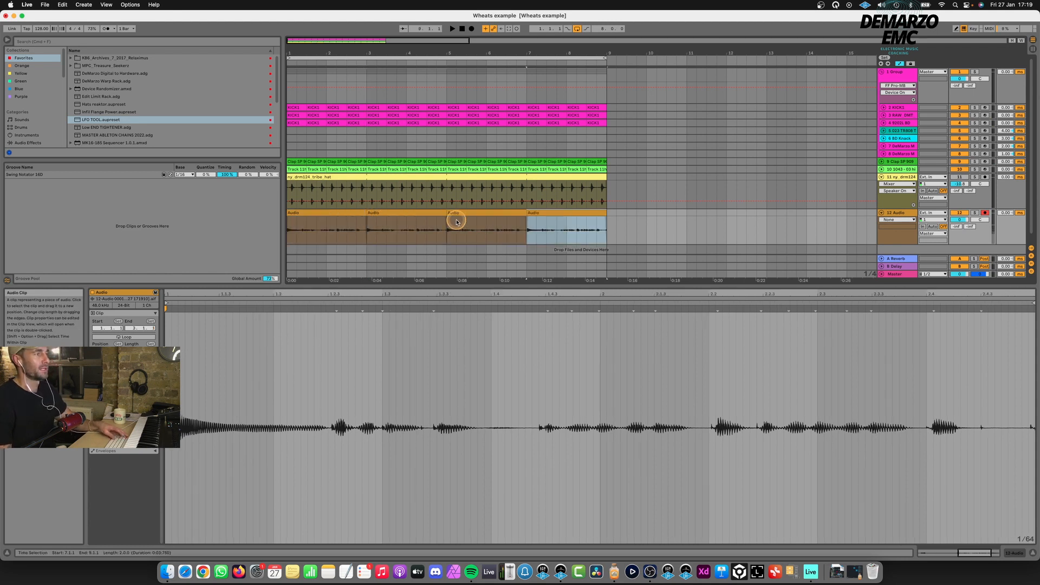
- Convert the first audio clip's melody to a new MIDI track, play it back, and unfold the track
{"action": "right_click", "coordinate": [332, 214]}
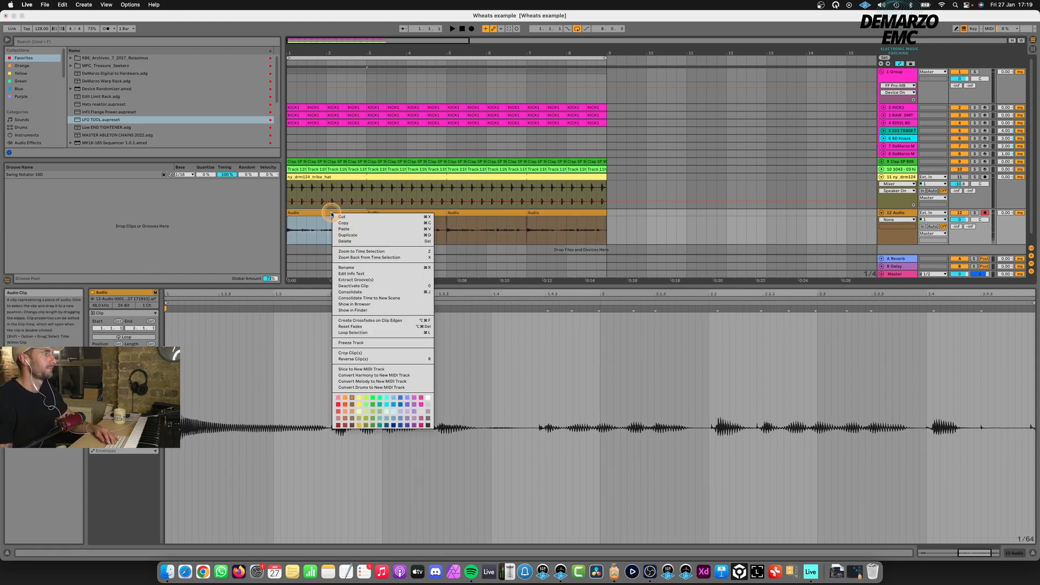
{"action": "left_click", "coordinate": [395, 381]}
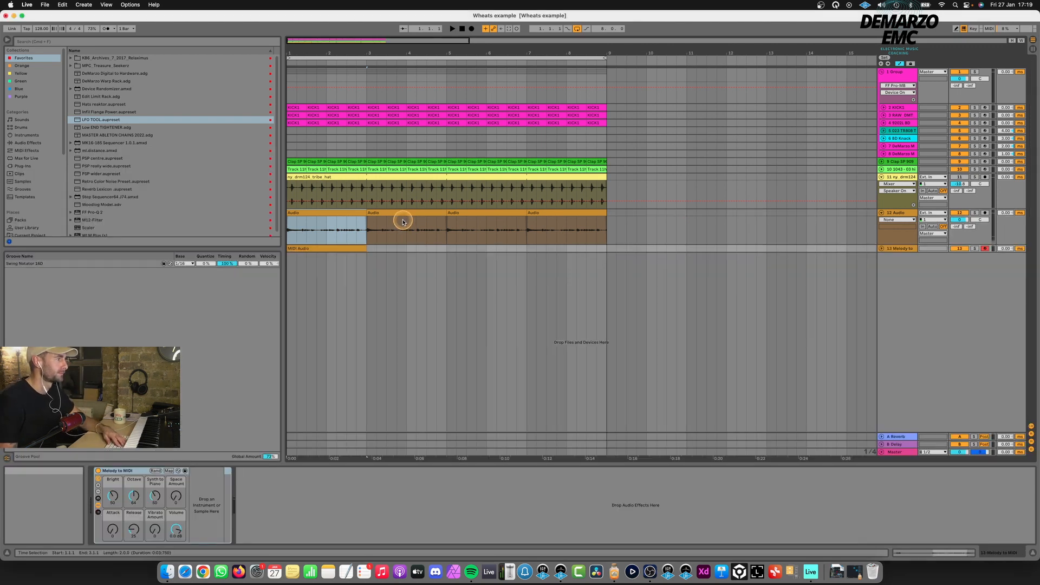
{"action": "left_click", "coordinate": [349, 249]}
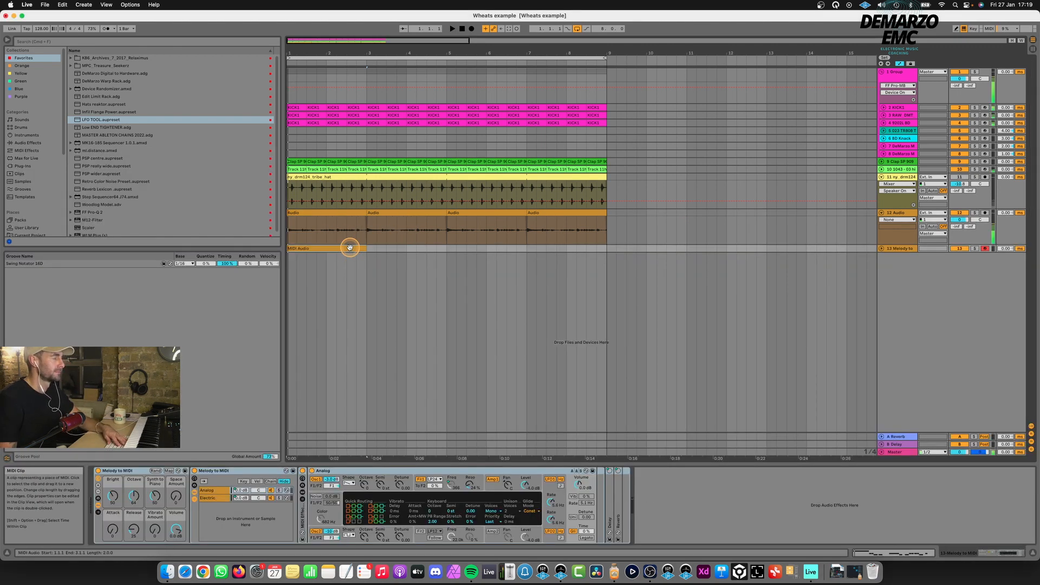
{"action": "key", "text": "space"}
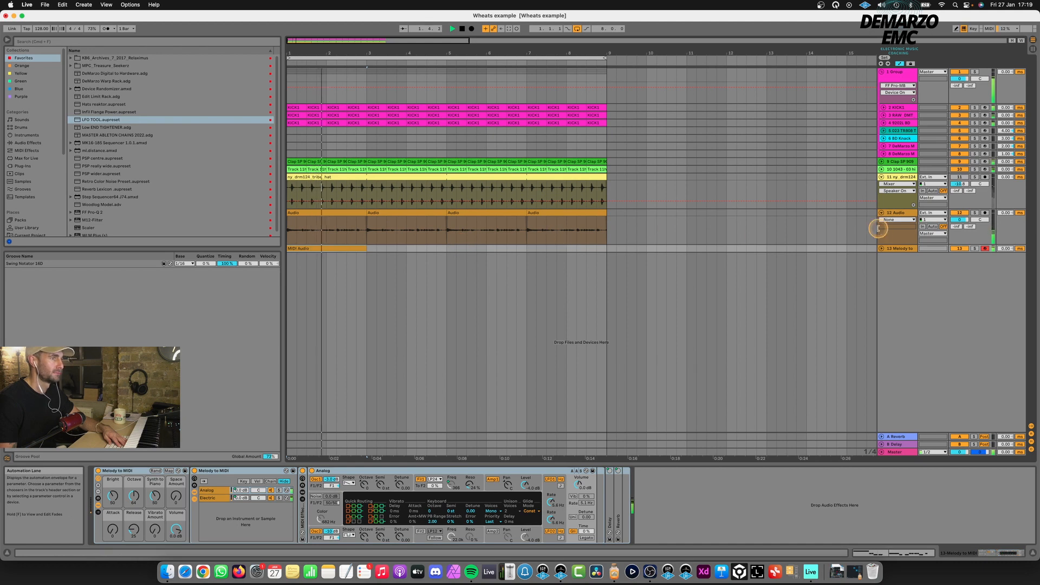
{"action": "left_click", "coordinate": [881, 248]}
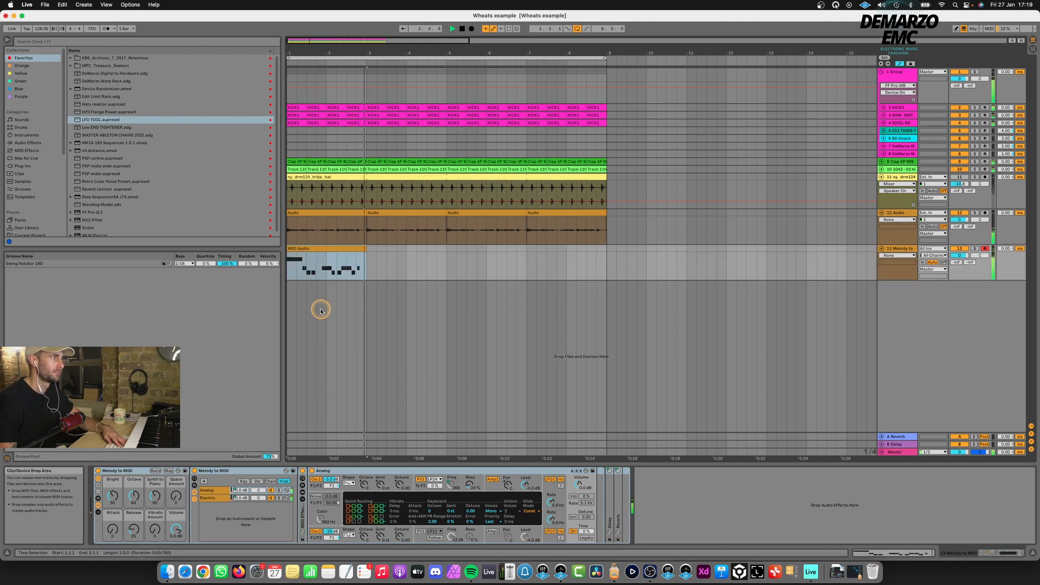
- Audition the converted notes in the MIDI clip, and delete the clip from the Melody to MIDI track
{"action": "double_click", "coordinate": [342, 250]}
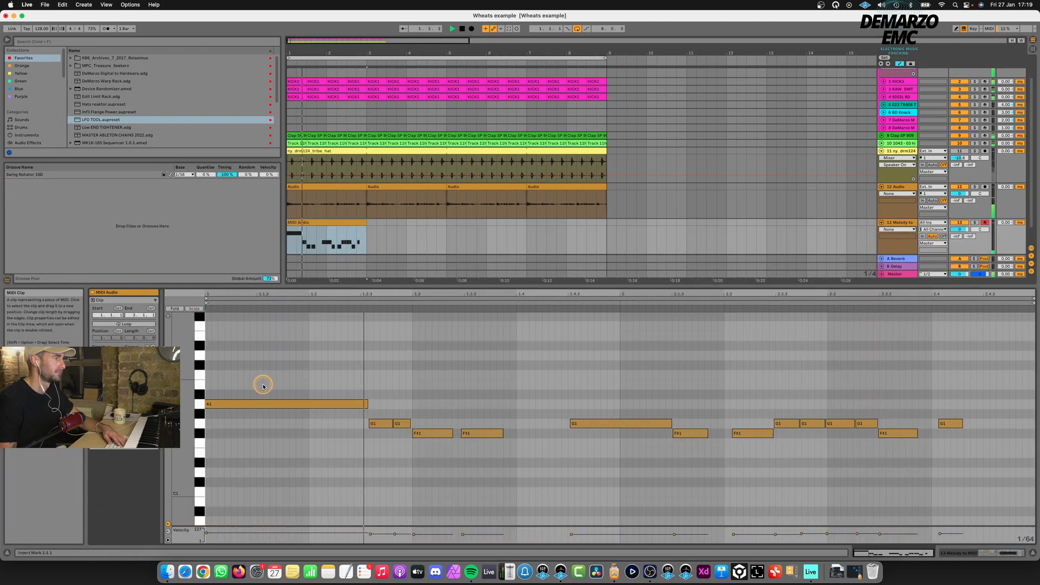
{"action": "left_click", "coordinate": [232, 403]}
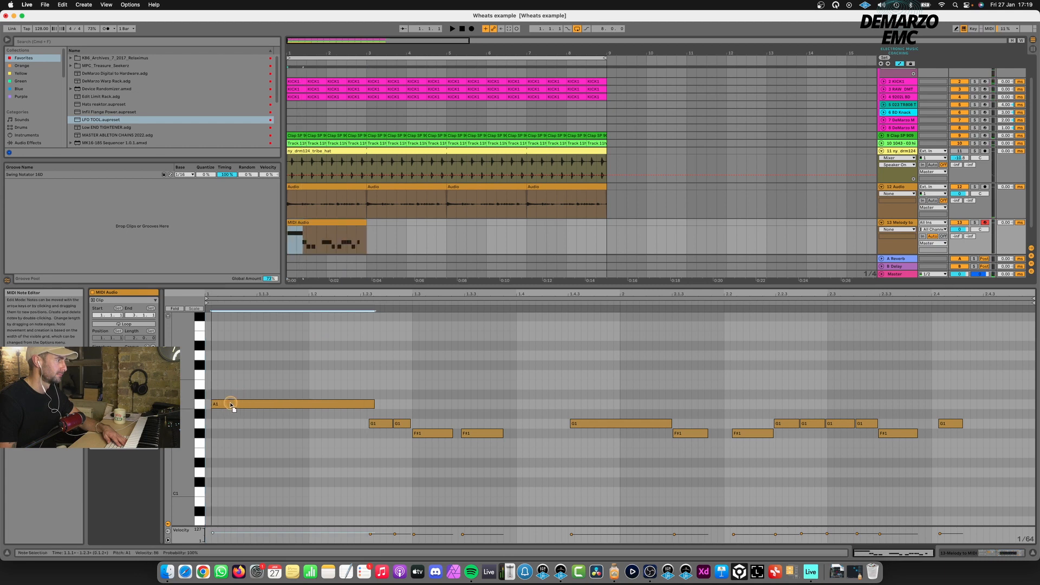
{"action": "key", "text": "space"}
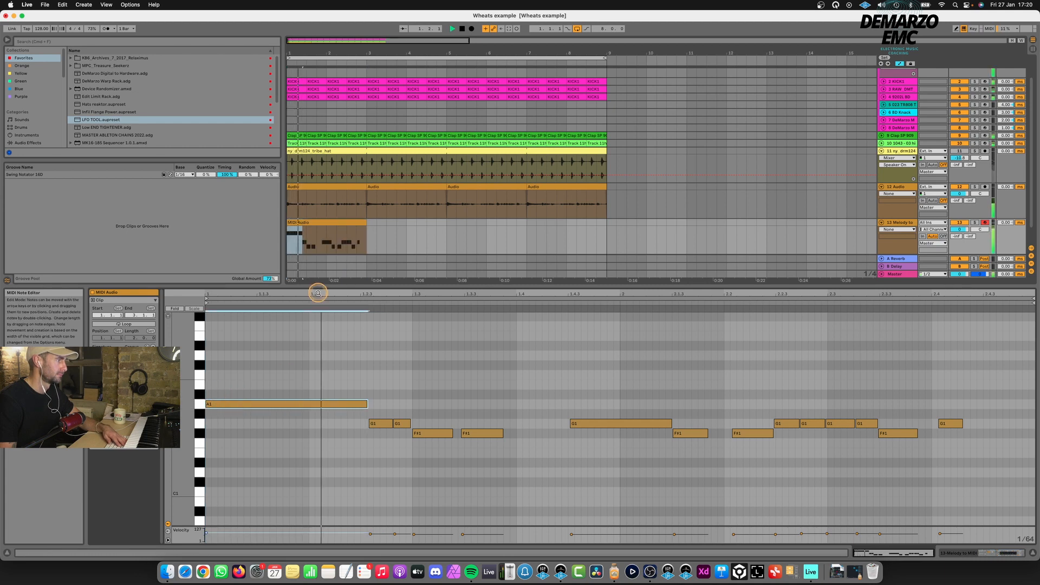
{"action": "left_click", "coordinate": [318, 223]}
{"action": "key", "text": "space"}
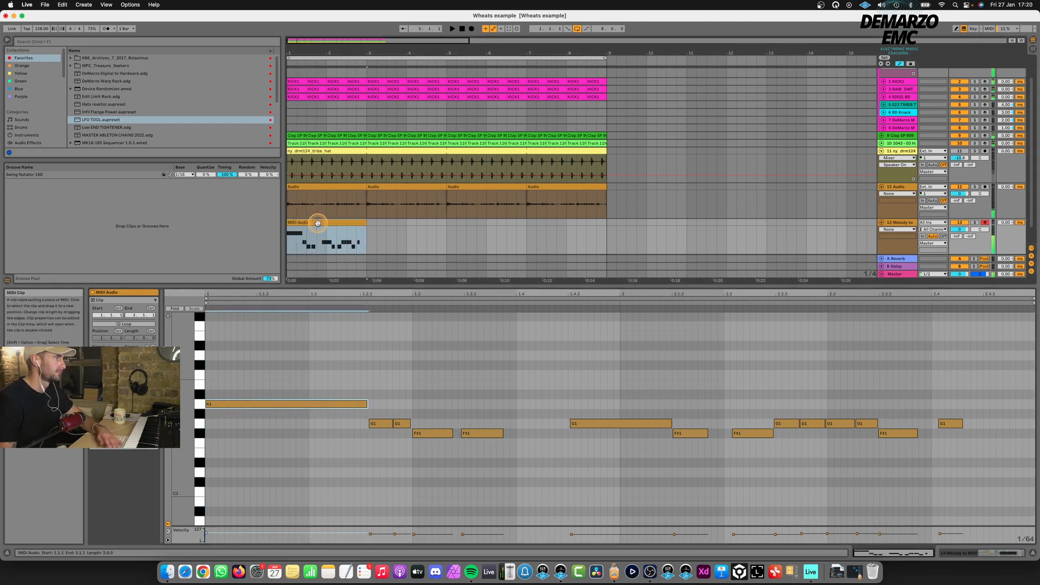
{"action": "key", "text": "Delete"}
- Solo the recorded audio track and adjust the first clip's transposition in semitones while auditioning it
{"action": "left_click", "coordinate": [975, 188]}
{"action": "key", "text": "space"}
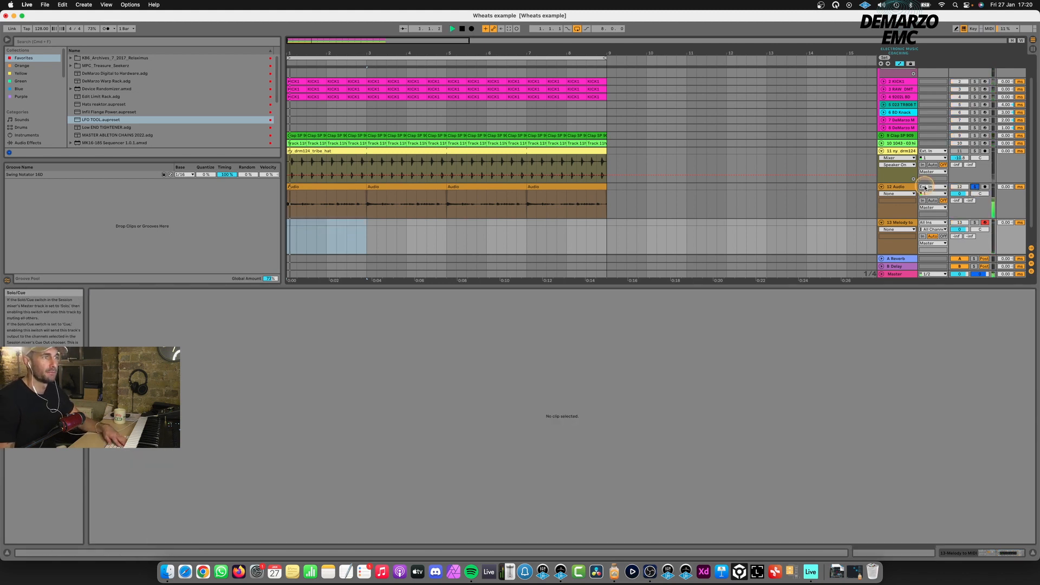
{"action": "left_click", "coordinate": [296, 187]}
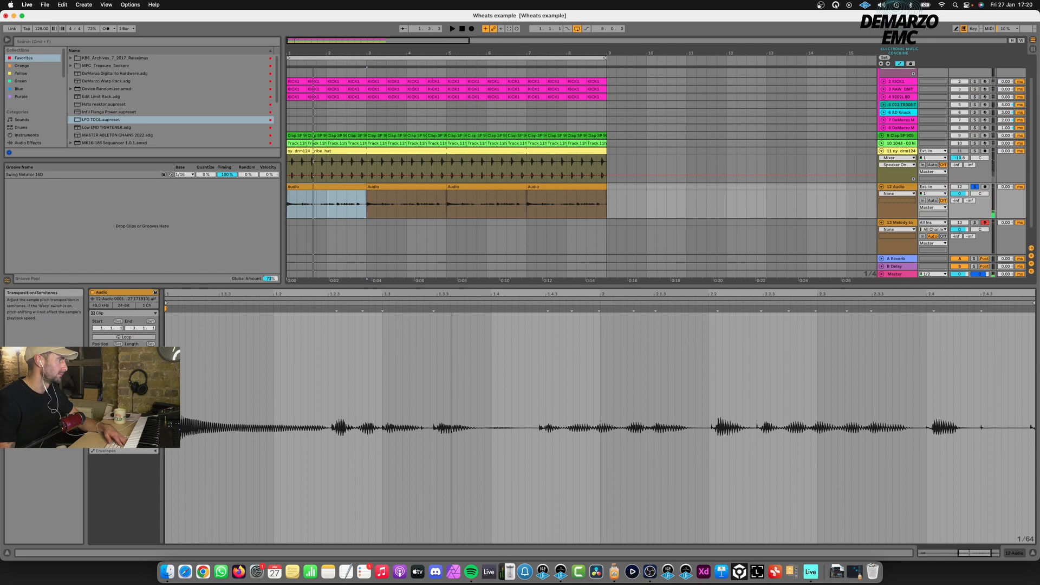
{"action": "key", "text": "space"}
{"action": "key", "text": "space"}
{"action": "key", "text": "space"}
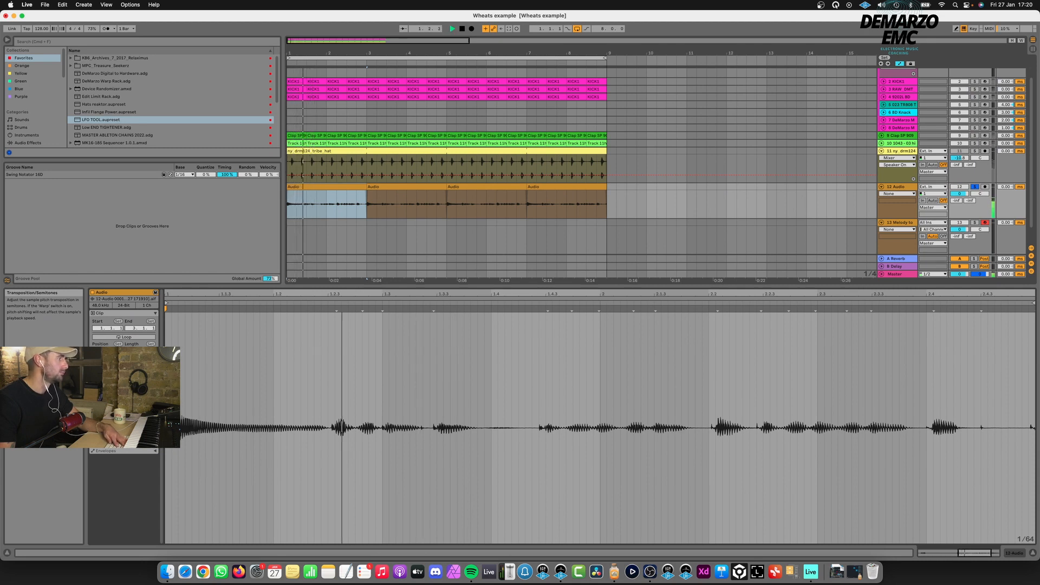
- Duplicate the transposed first audio clip three times over the clips that follow it up to bar 9
{"action": "key", "text": "super+d"}
{"action": "key", "text": "super+d"}
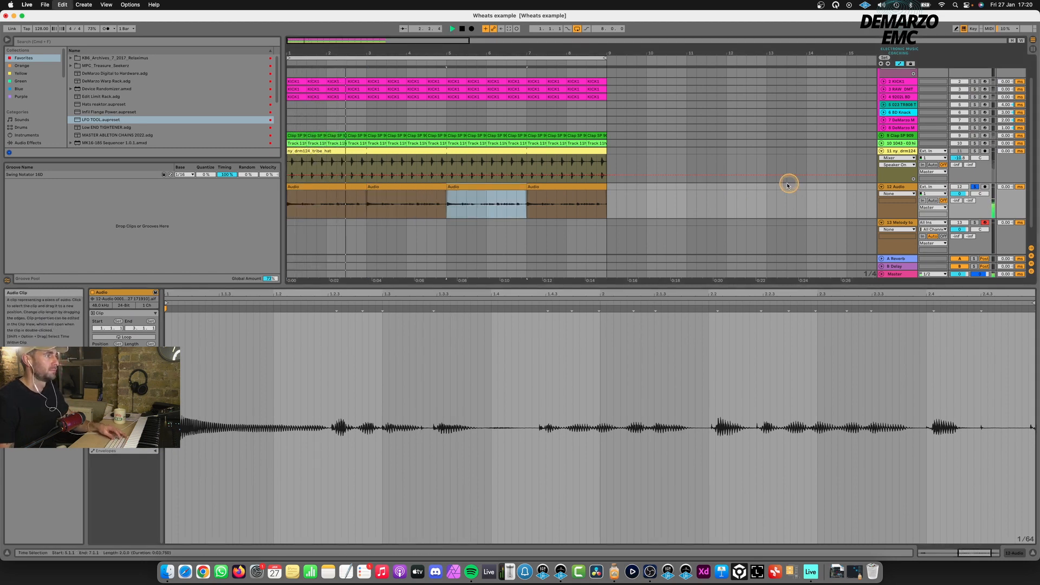
{"action": "key", "text": "super+d"}
- Add an Auto Filter to the recorded audio track as a low-pass with frequency 70.7 Hz and resonance 49 %
{"action": "key", "text": "shift+Tab"}
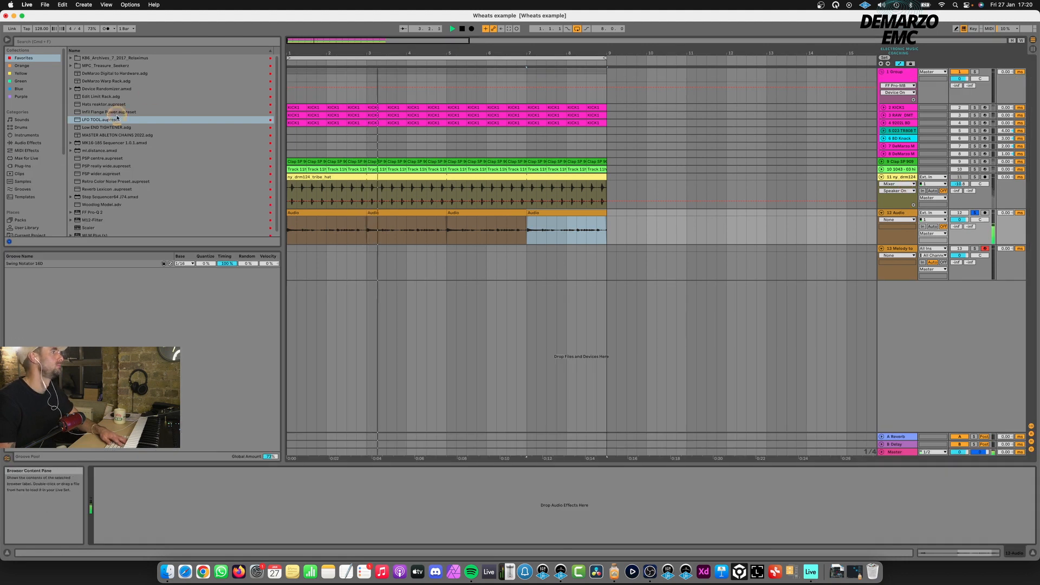
{"action": "left_click", "coordinate": [38, 145]}
{"action": "double_click", "coordinate": [94, 80]}
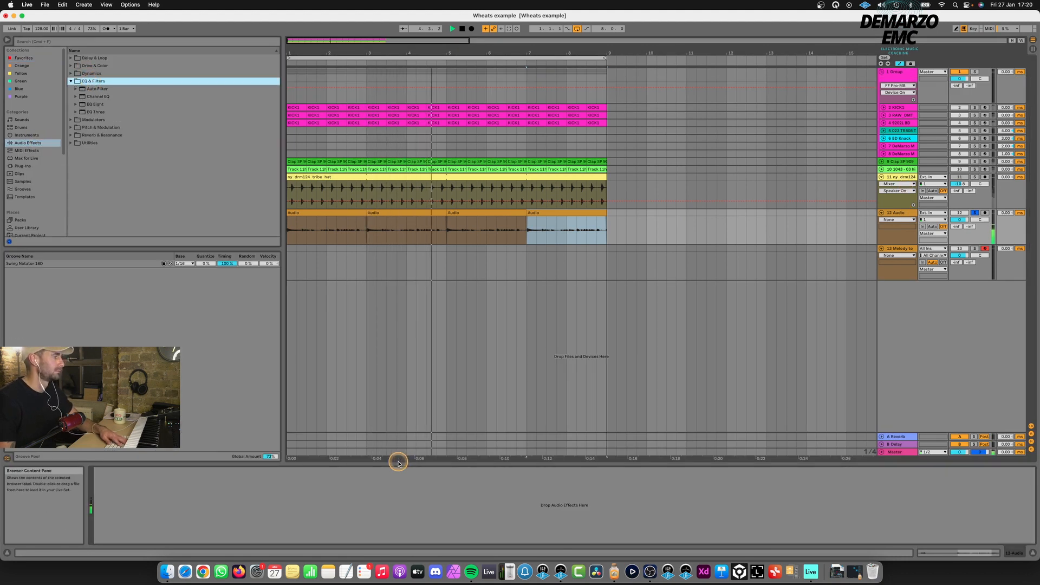
{"action": "double_click", "coordinate": [97, 89]}
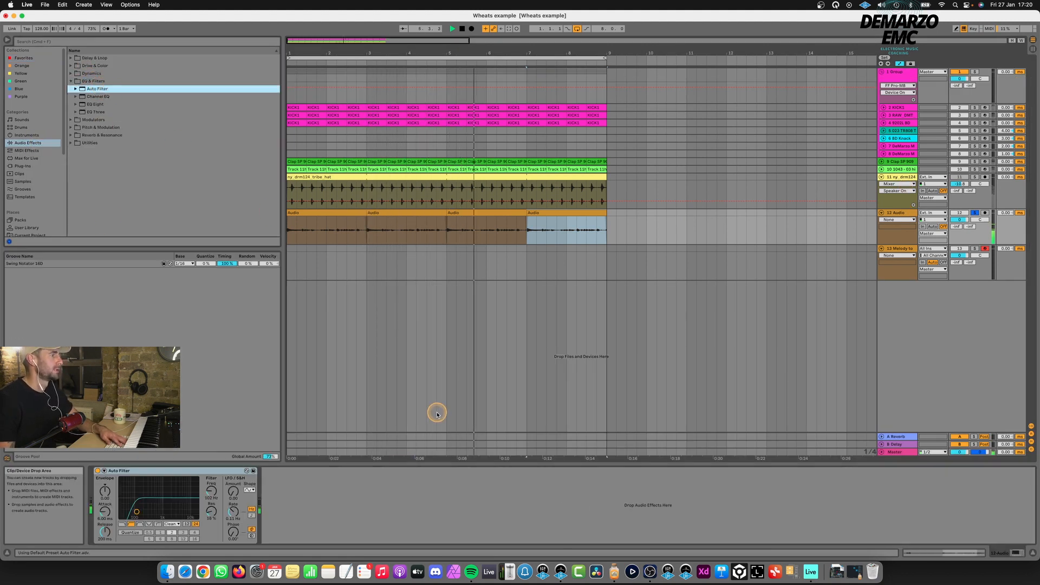
{"action": "left_click", "coordinate": [122, 523]}
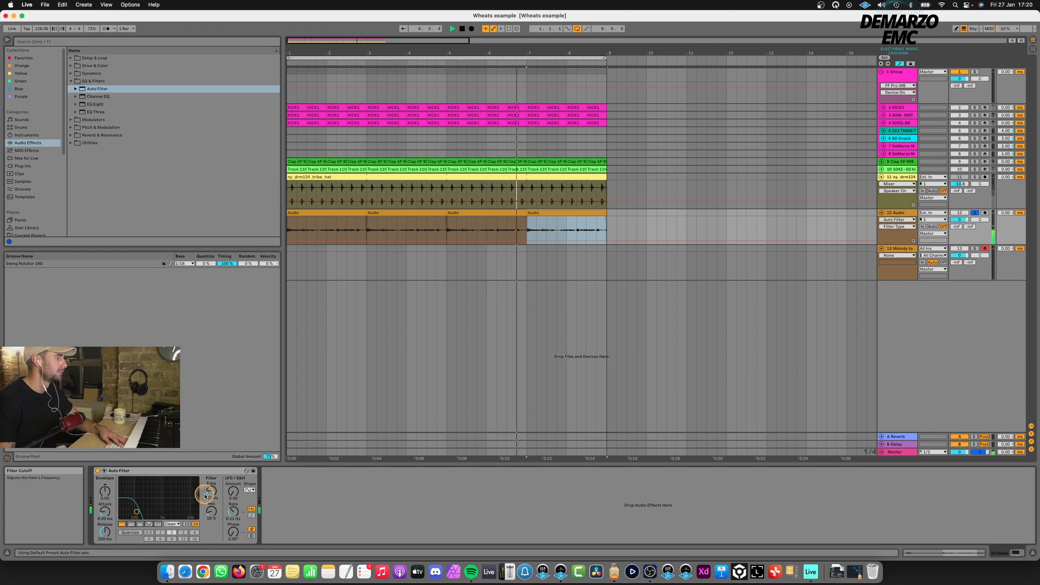
{"action": "left_click_drag", "start_coordinate": [211, 512], "coordinate": [211, 495]}
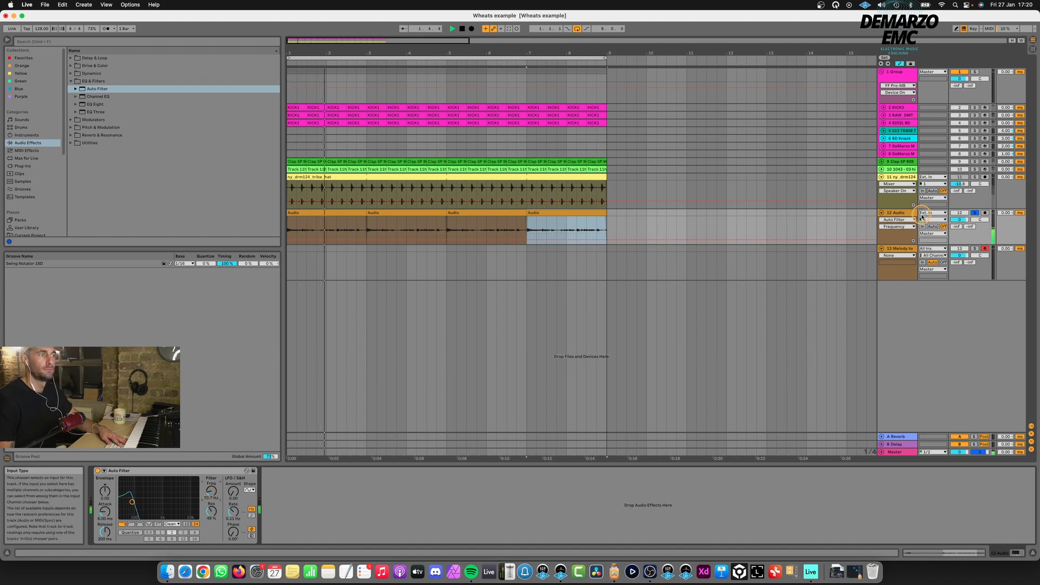
- Move the filtered audio track into the kick and bass group, directly above the 023 TR808 Tom track
{"action": "left_click", "coordinate": [908, 133]}
{"action": "left_click_drag", "start_coordinate": [908, 133], "coordinate": [905, 130]}
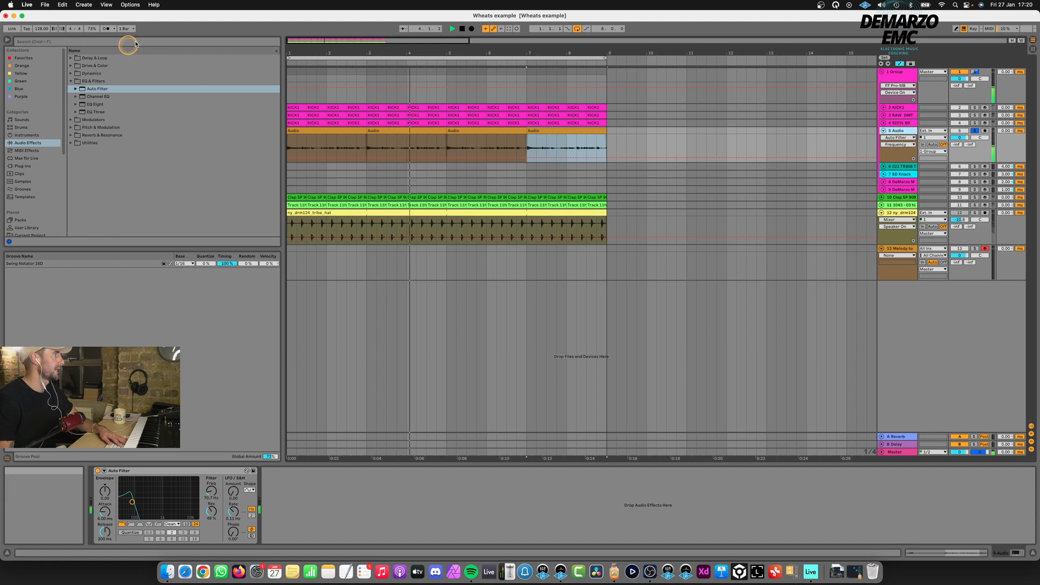
- Add the favourite LFO TOOL preset to the recorded audio track after its Auto Filter and close the plug-in window
{"action": "left_click", "coordinate": [23, 57]}
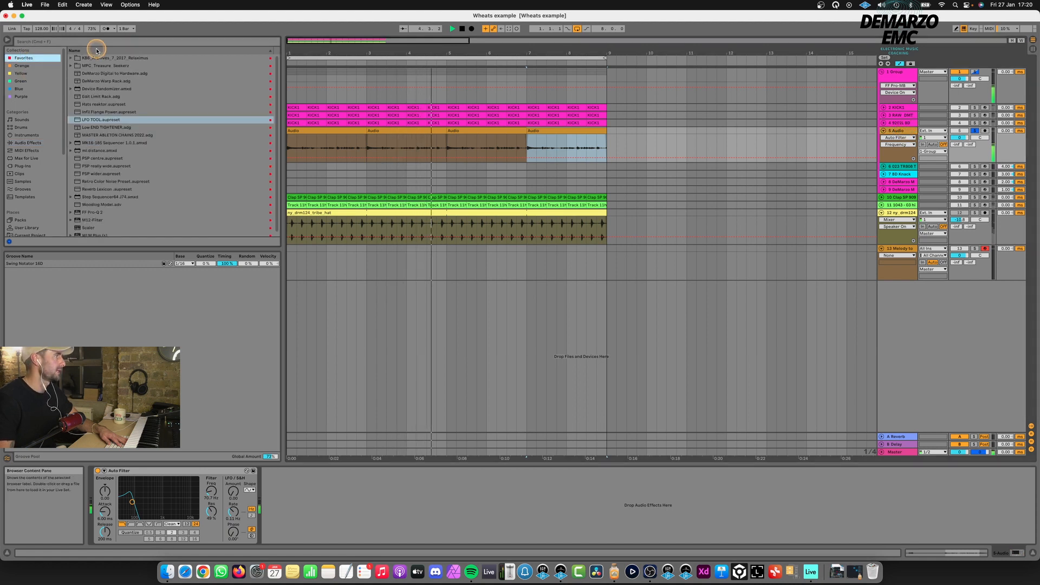
{"action": "double_click", "coordinate": [96, 119]}
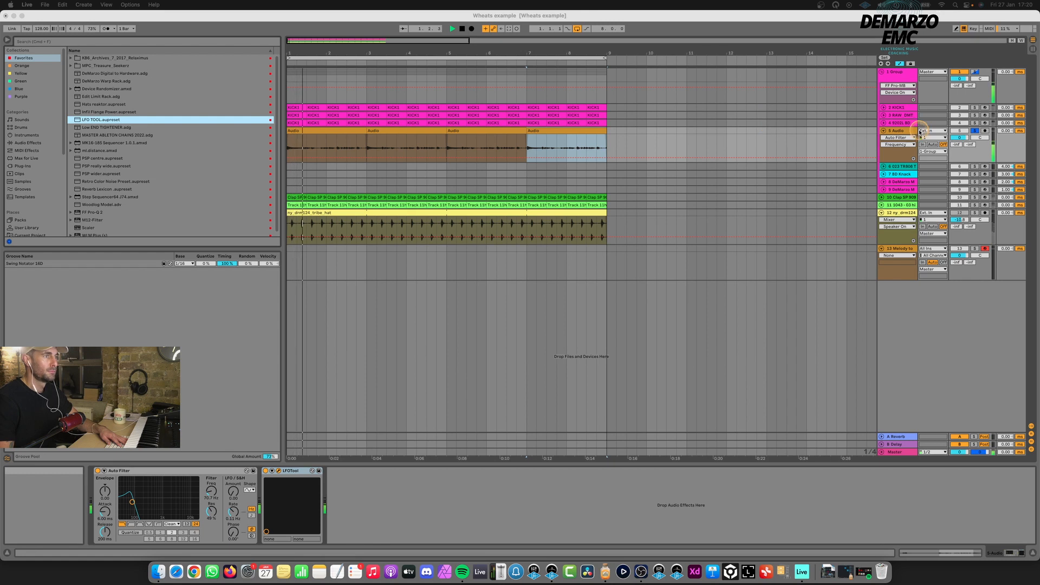
{"action": "left_click", "coordinate": [988, 117]}
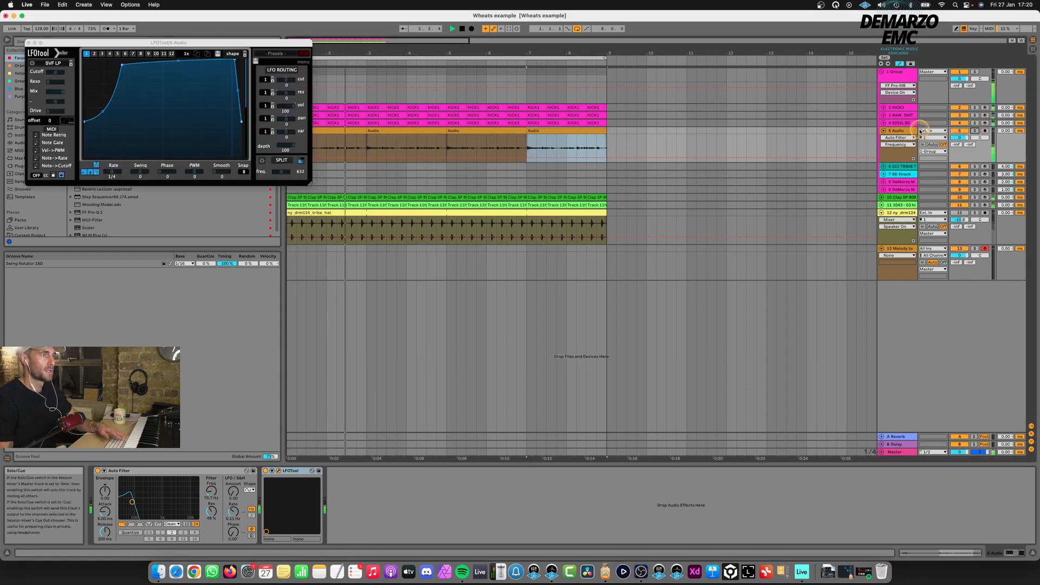
{"action": "left_click", "coordinate": [898, 130]}
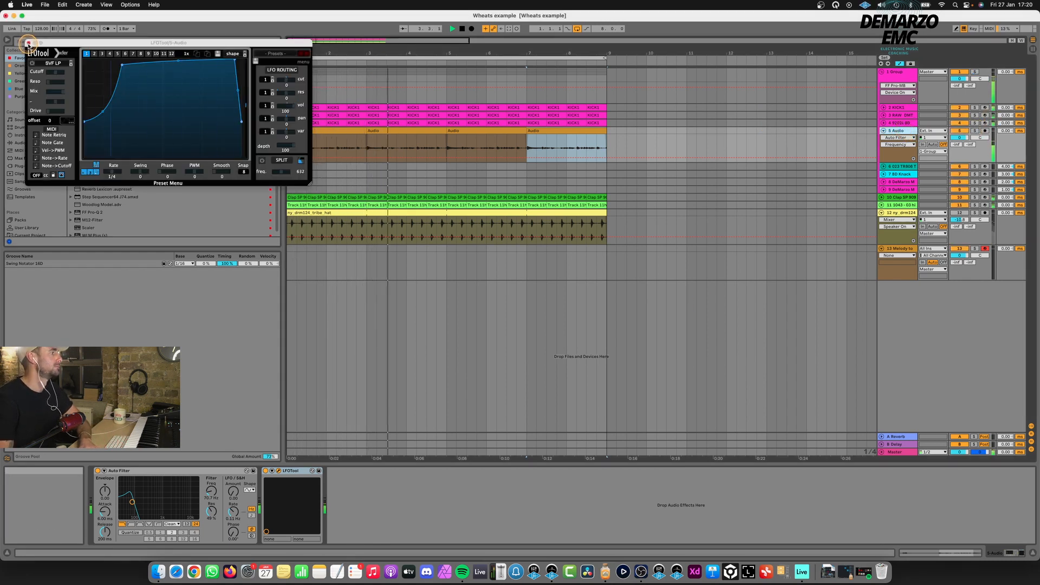
{"action": "left_click", "coordinate": [29, 43]}
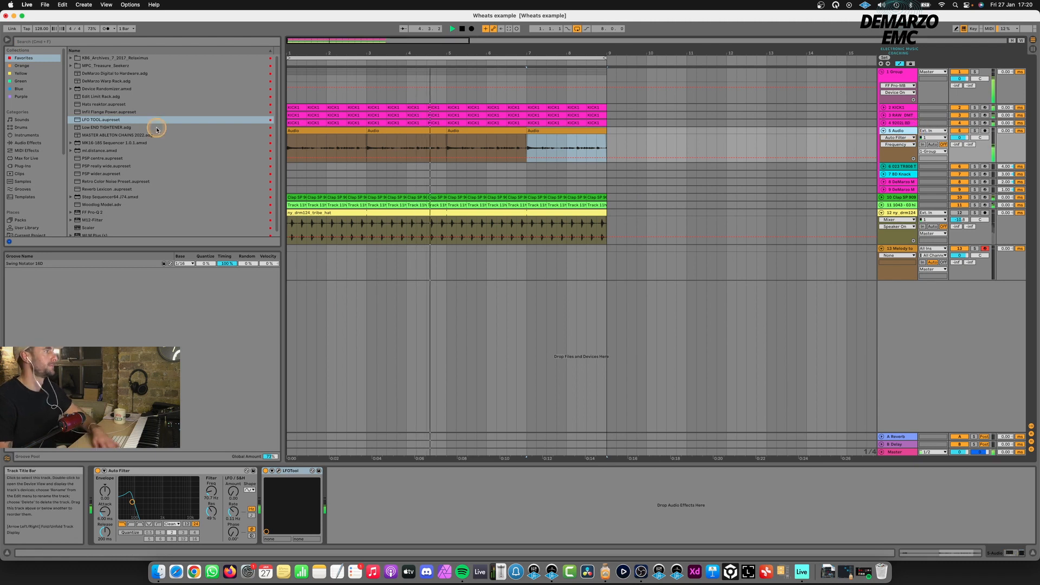
- Insert a Compressor between Auto Filter and LFOTool, lowering its threshold and raising its output gain
{"action": "left_click", "coordinate": [36, 144]}
{"action": "key", "text": "space"}
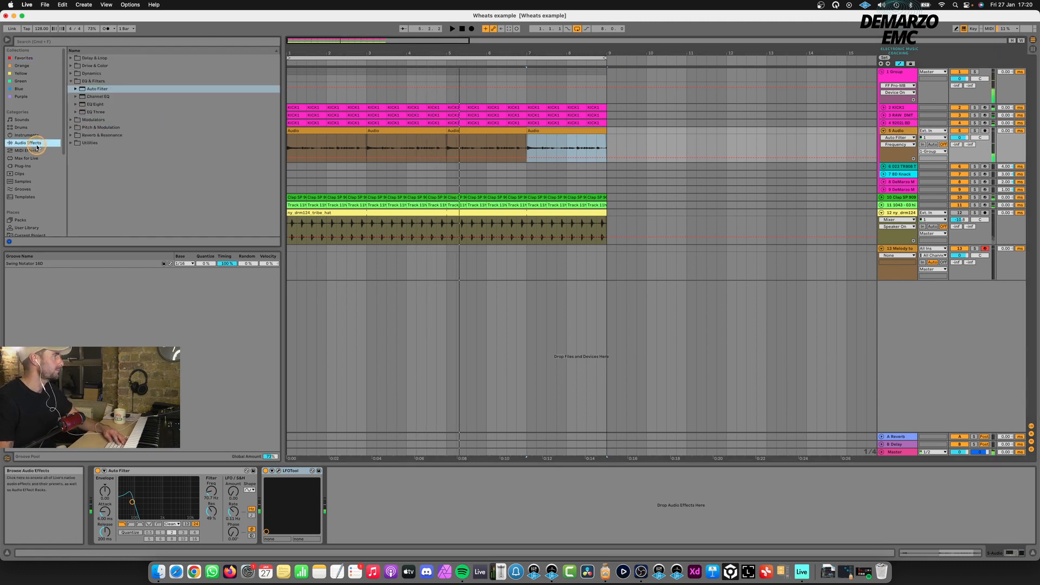
{"action": "left_click", "coordinate": [71, 81]}
{"action": "left_click", "coordinate": [71, 73]}
{"action": "left_click", "coordinate": [98, 81]}
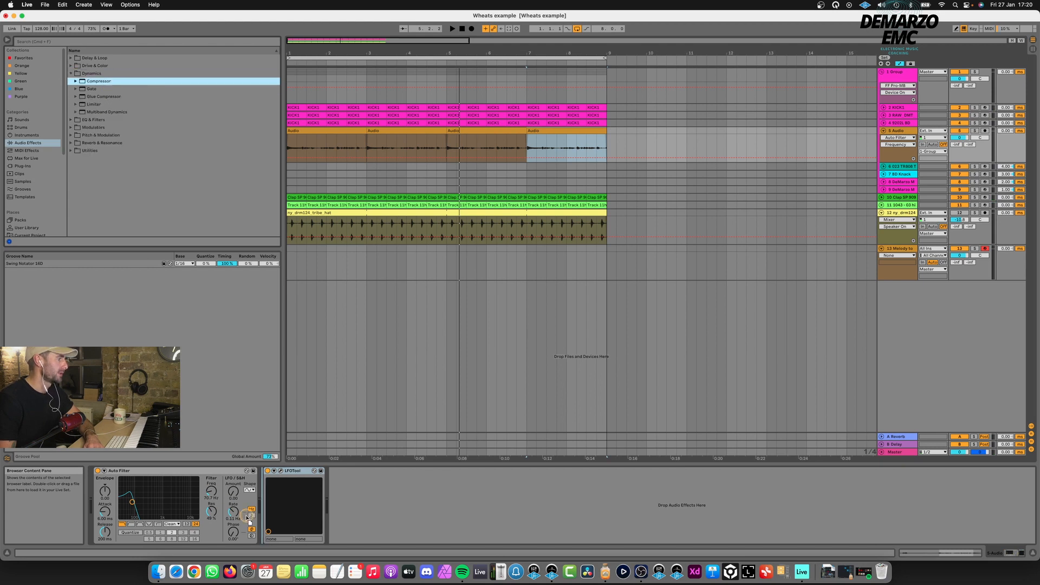
{"action": "key", "text": "Return"}
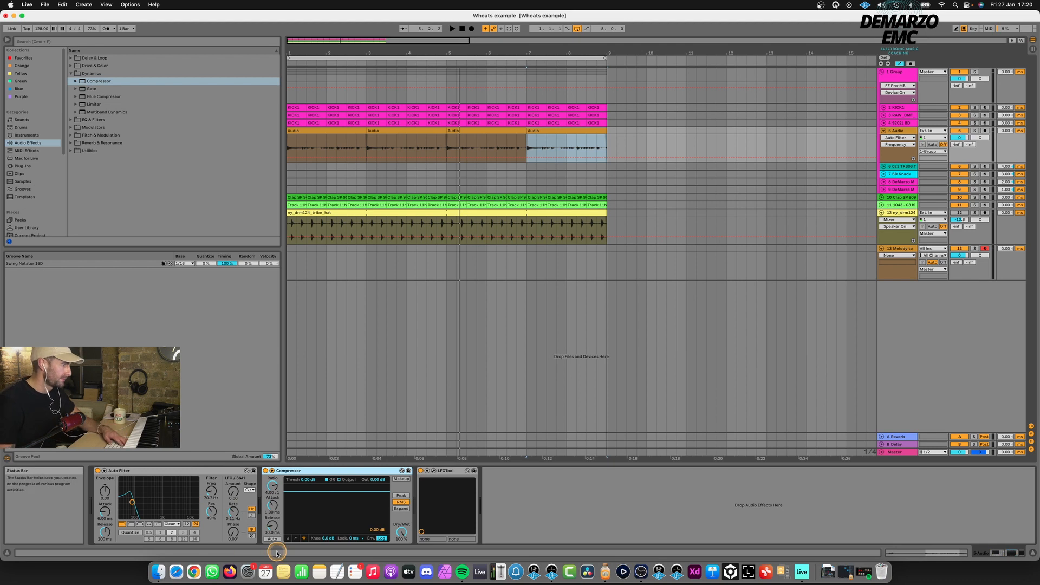
{"action": "left_click", "coordinate": [290, 539]}
{"action": "left_click_drag", "start_coordinate": [292, 497], "coordinate": [328, 483]}
{"action": "key", "text": "space"}
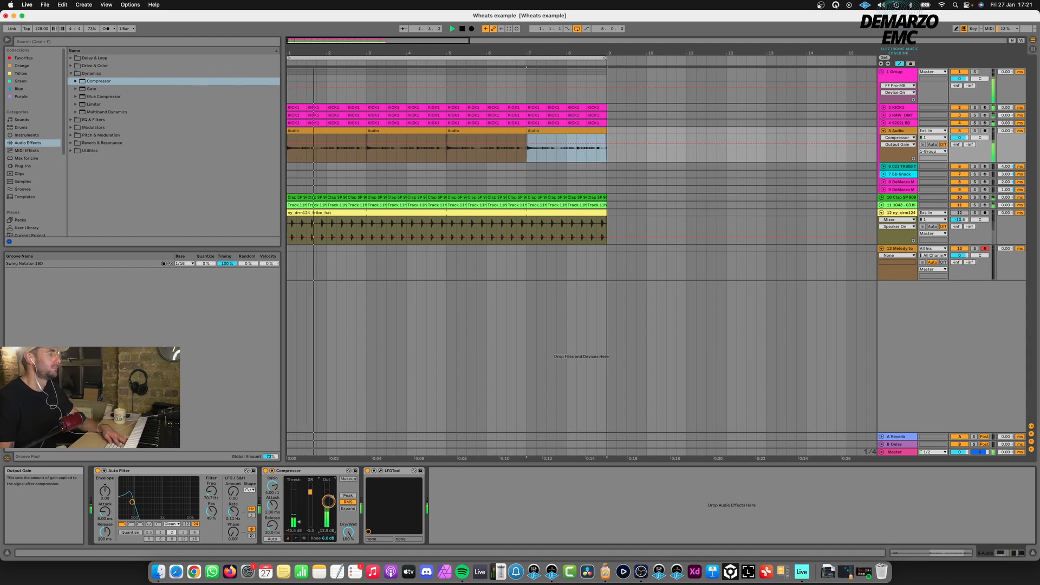
- Trim the starts of the second and fourth audio clips to 3.4 and 7.3 while auditioning the groove
{"action": "left_click", "coordinate": [369, 130]}
{"action": "key", "text": "space"}
{"action": "left_click", "coordinate": [353, 128]}
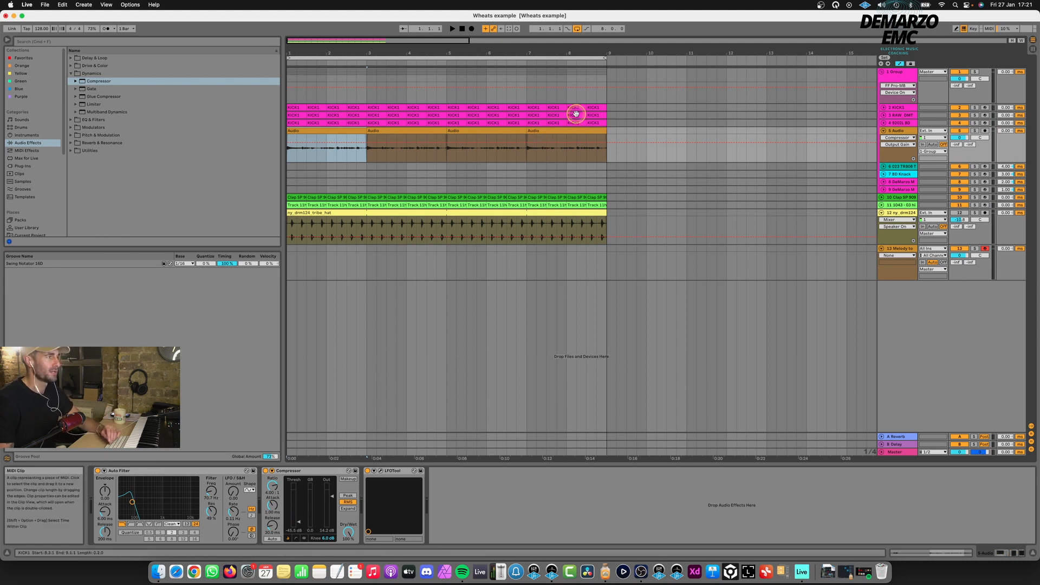
{"action": "left_click", "coordinate": [385, 131]}
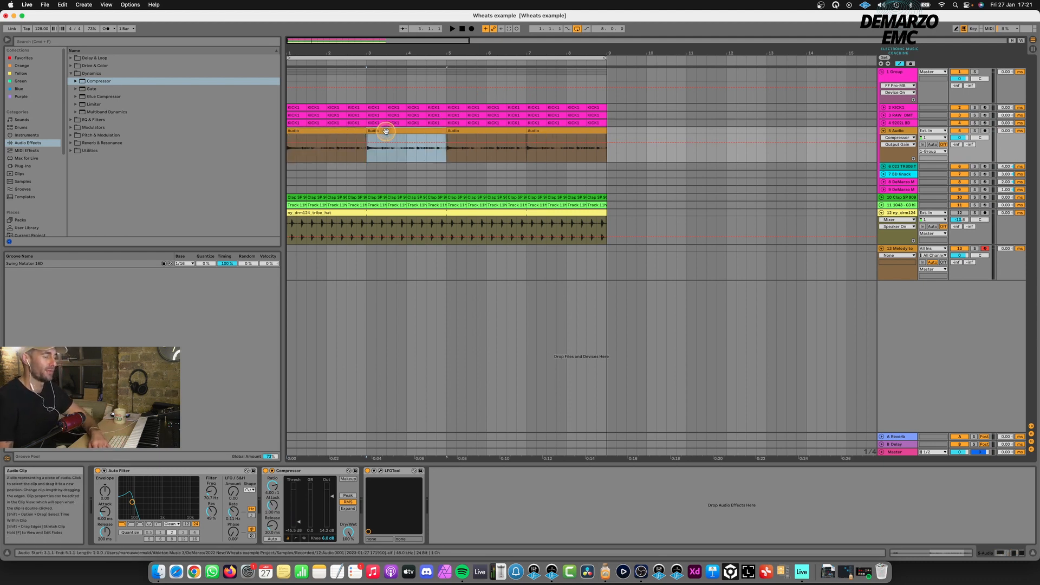
{"action": "left_click_drag", "start_coordinate": [367, 131], "coordinate": [539, 131]}
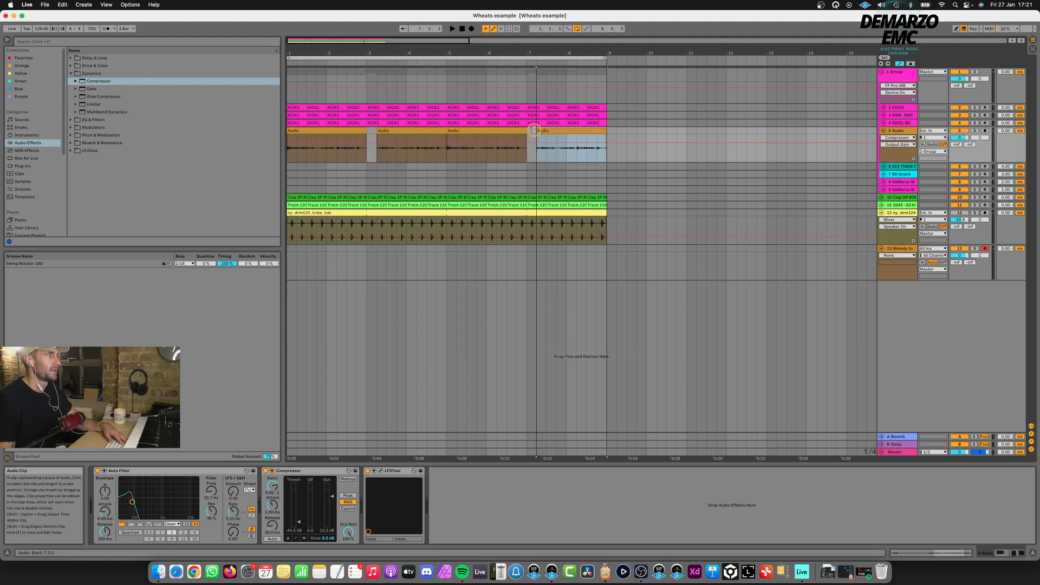
{"action": "left_click", "coordinate": [337, 130]}
{"action": "key", "text": "space"}
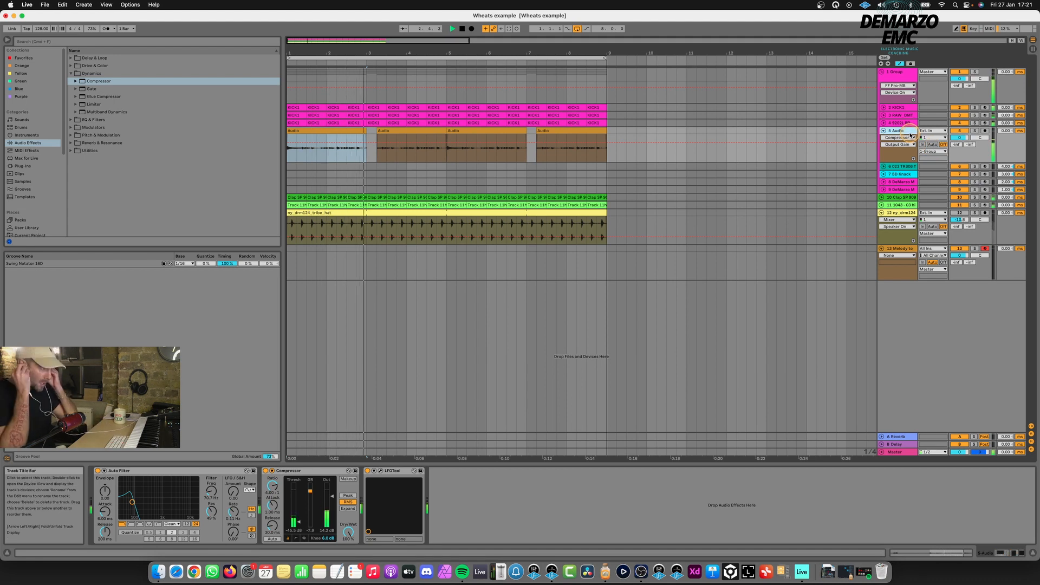
{"action": "left_click", "coordinate": [400, 137]}
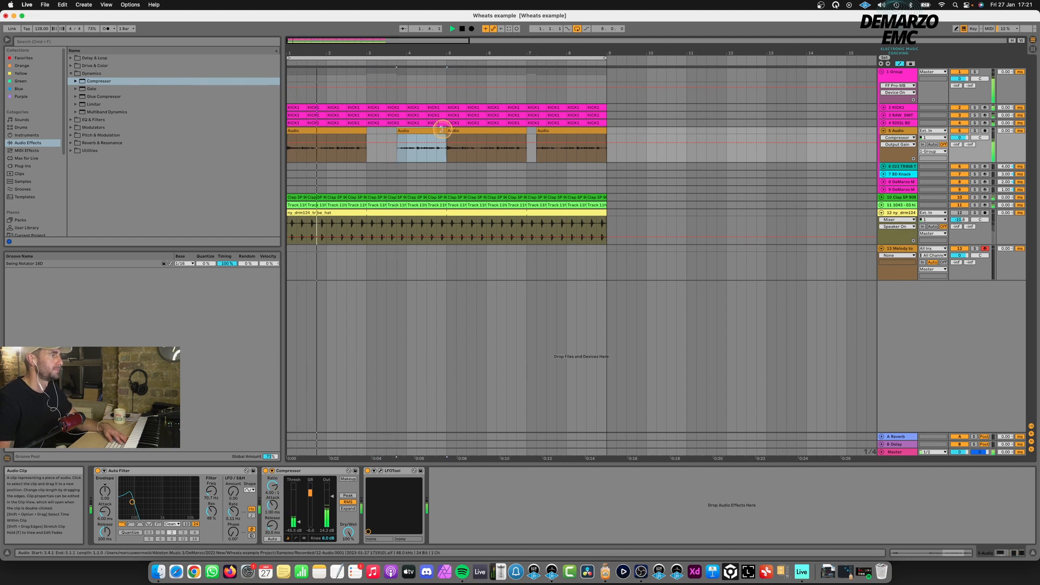
{"action": "left_click_drag", "start_coordinate": [535, 132], "coordinate": [548, 130]}
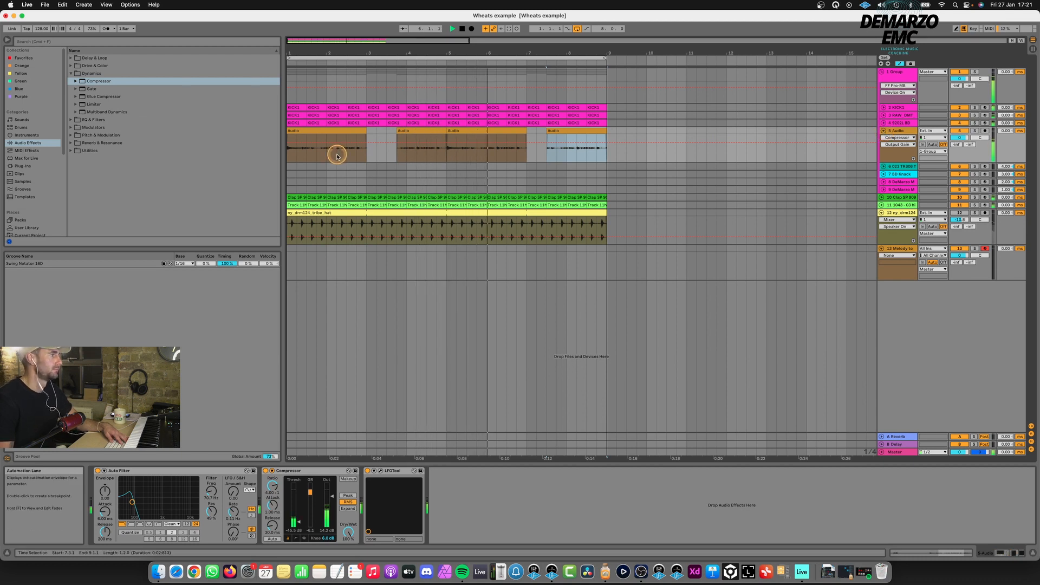
- Split the first audio clip half a bar in, at 1.3, and deactivate the part after the split
{"action": "left_click", "coordinate": [297, 149]}
{"action": "key", "text": "space"}
{"action": "left_click", "coordinate": [301, 130]}
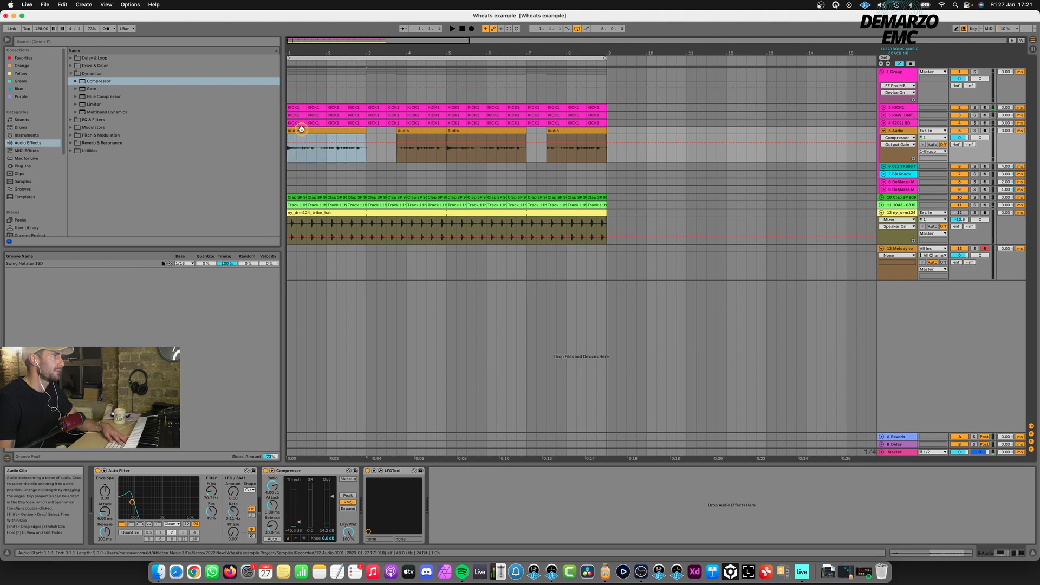
{"action": "left_click", "coordinate": [307, 149]}
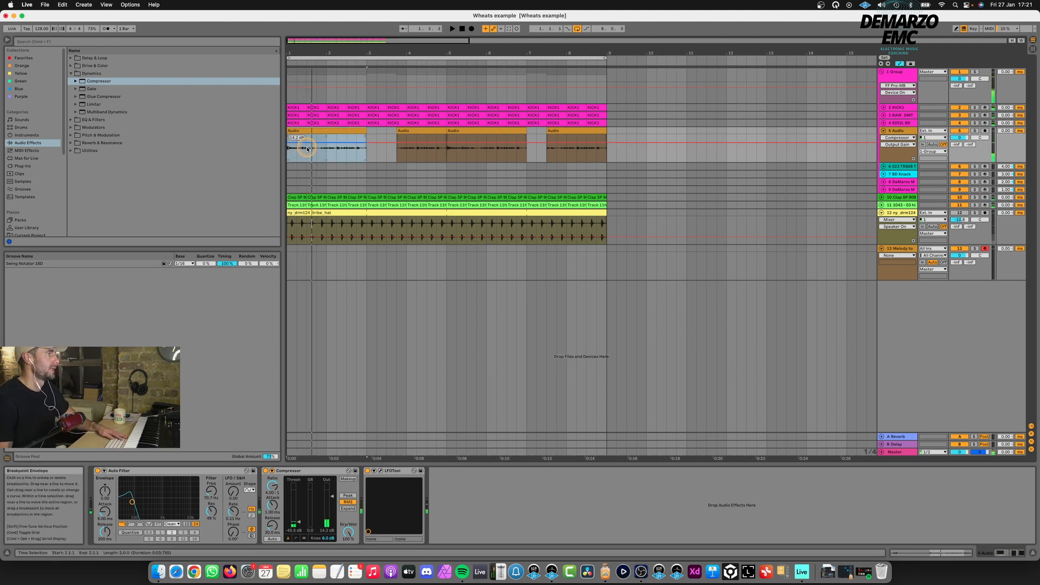
{"action": "left_click", "coordinate": [307, 149]}
{"action": "key", "text": "cmd+e"}
{"action": "left_click", "coordinate": [336, 146]}
{"action": "key", "text": "0"}
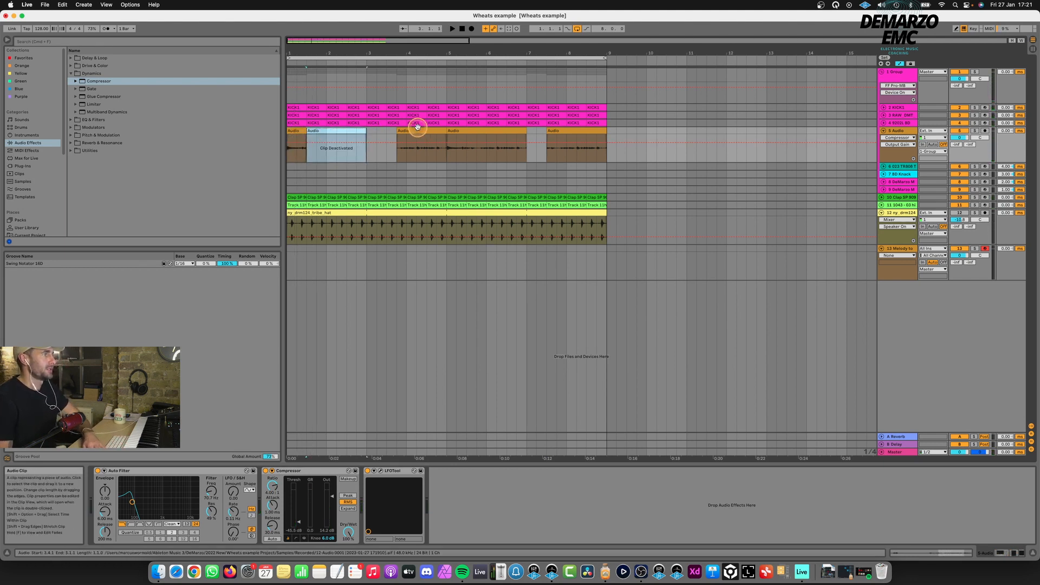
- Delete the second audio clip, and split the third at 5.3 with the part after the split deactivated
{"action": "left_click", "coordinate": [417, 128]}
{"action": "key", "text": "Delete"}
{"action": "left_click", "coordinate": [467, 156]}
{"action": "key", "text": "cmd+e"}
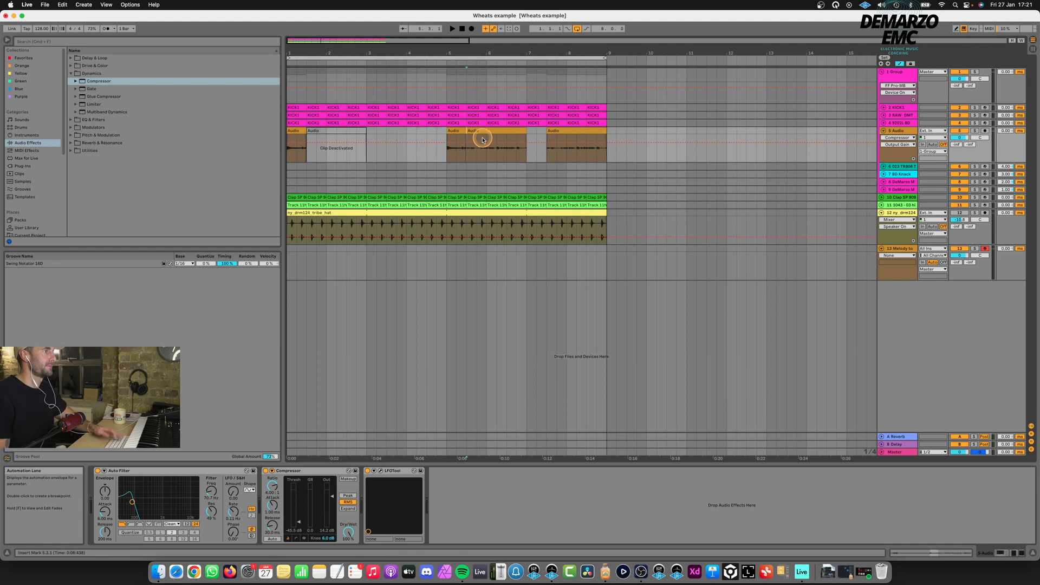
{"action": "left_click", "coordinate": [482, 137]}
{"action": "key", "text": "0"}
- Delete the last audio clip, and fold the recorded audio track before auditioning the groove from the start
{"action": "left_click", "coordinate": [564, 130]}
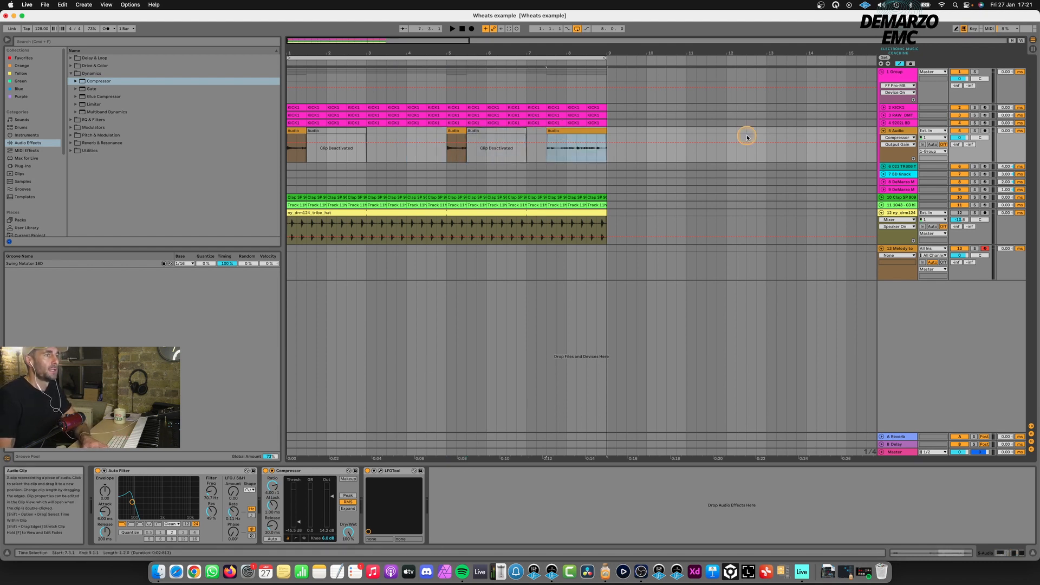
{"action": "left_click", "coordinate": [883, 131]}
{"action": "left_click", "coordinate": [895, 132]}
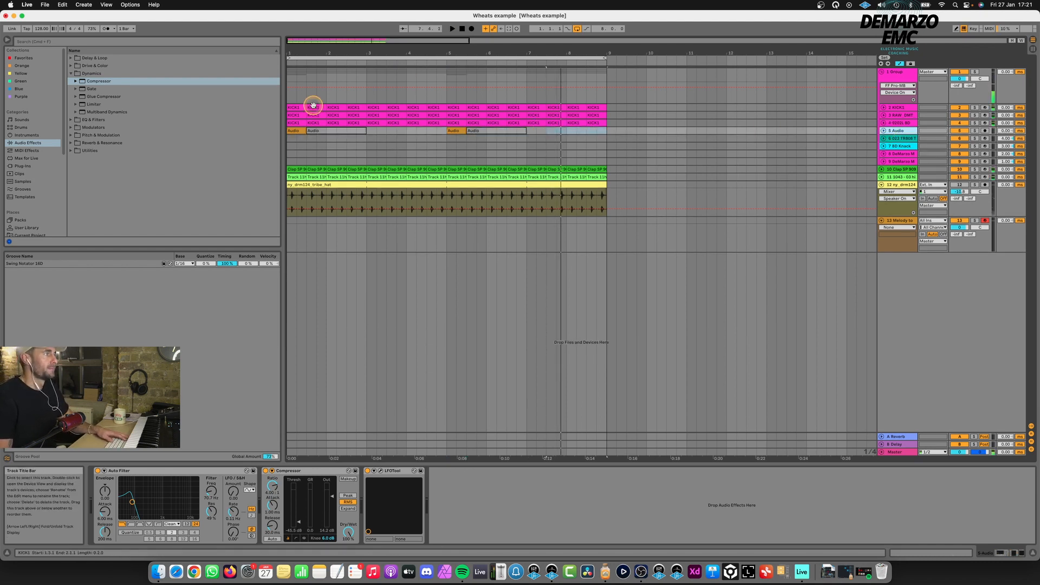
{"action": "left_click", "coordinate": [287, 132]}
{"action": "key", "text": "space"}
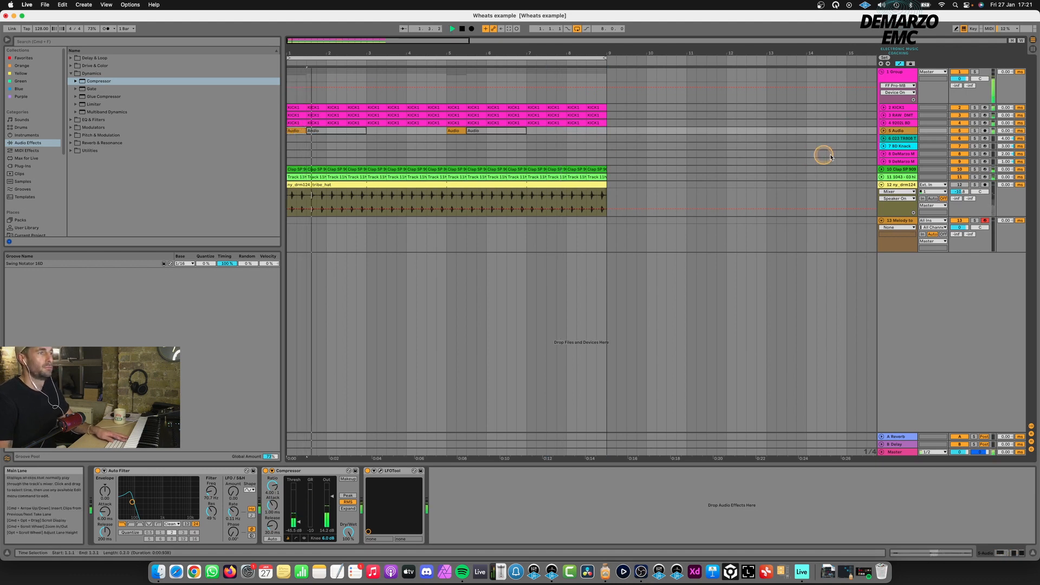
- Arm the 023 TR808 Tom track and record a played MIDI bassline over the eight-bar loop
{"action": "left_click", "coordinate": [908, 140]}
{"action": "left_click", "coordinate": [985, 139]}
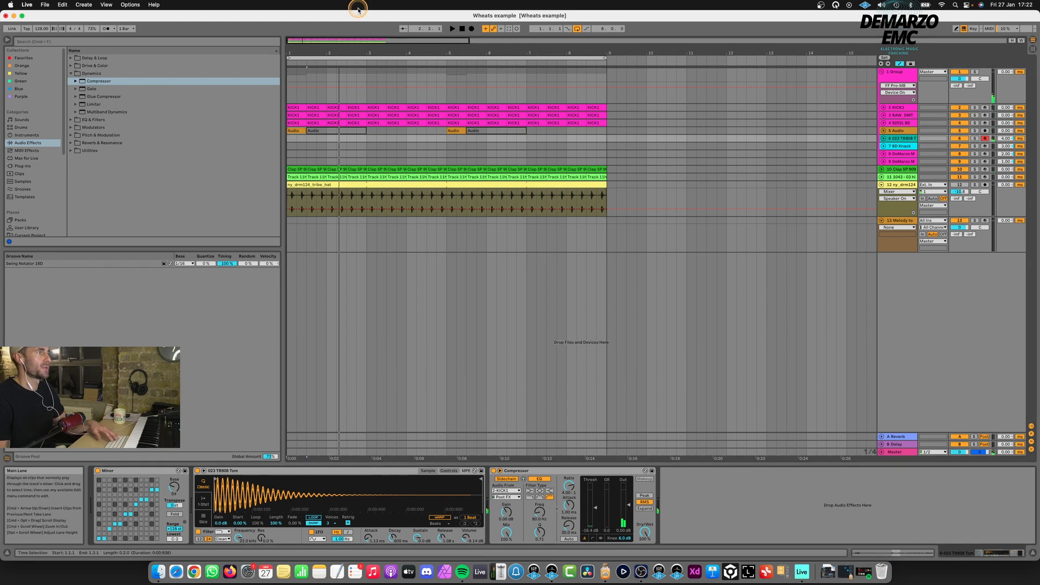
{"action": "left_click", "coordinate": [456, 33]}
{"action": "left_click", "coordinate": [466, 30]}
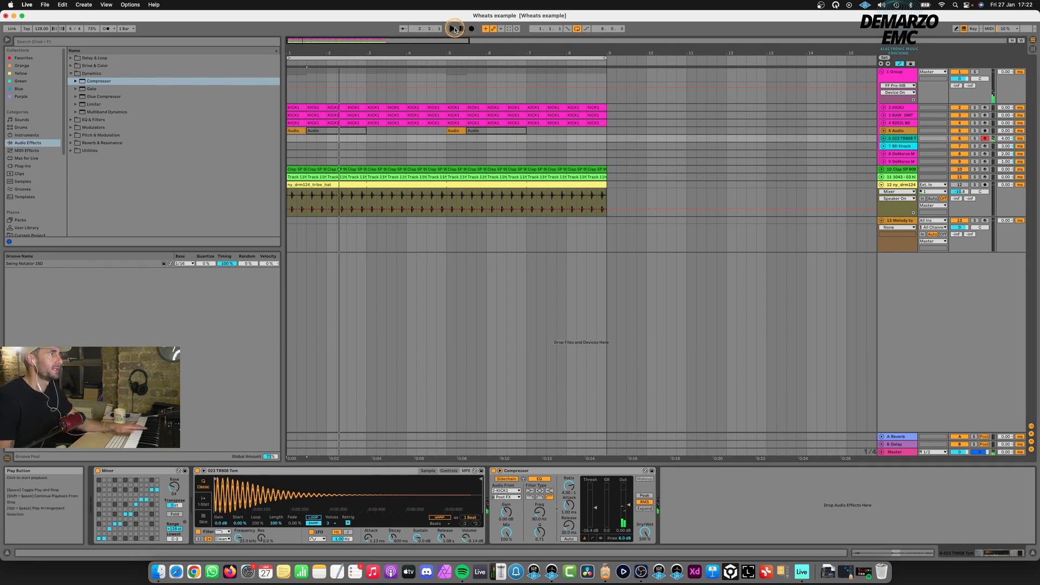
{"action": "left_click", "coordinate": [453, 29]}
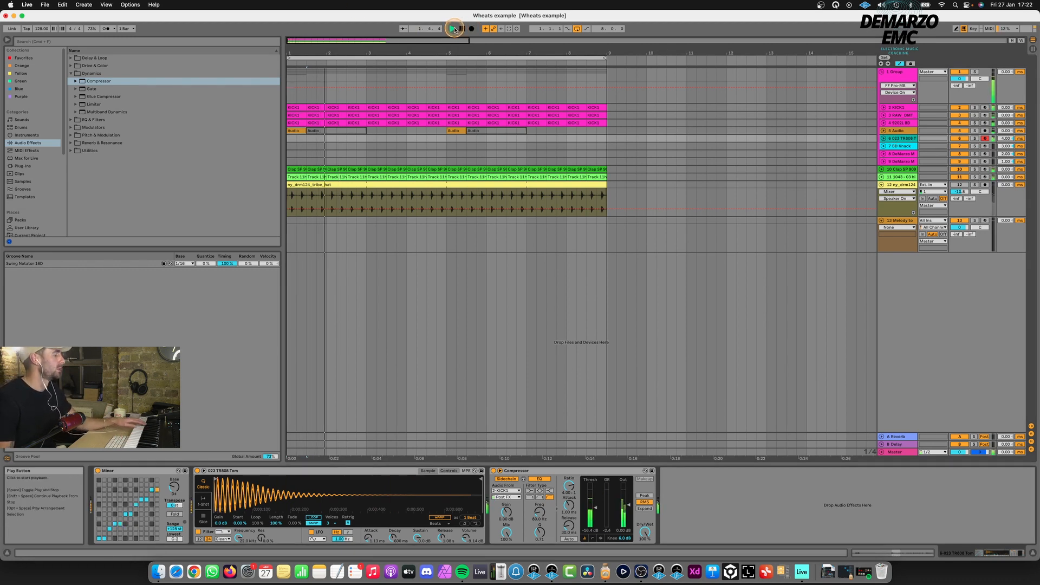
{"action": "left_click", "coordinate": [472, 30]}
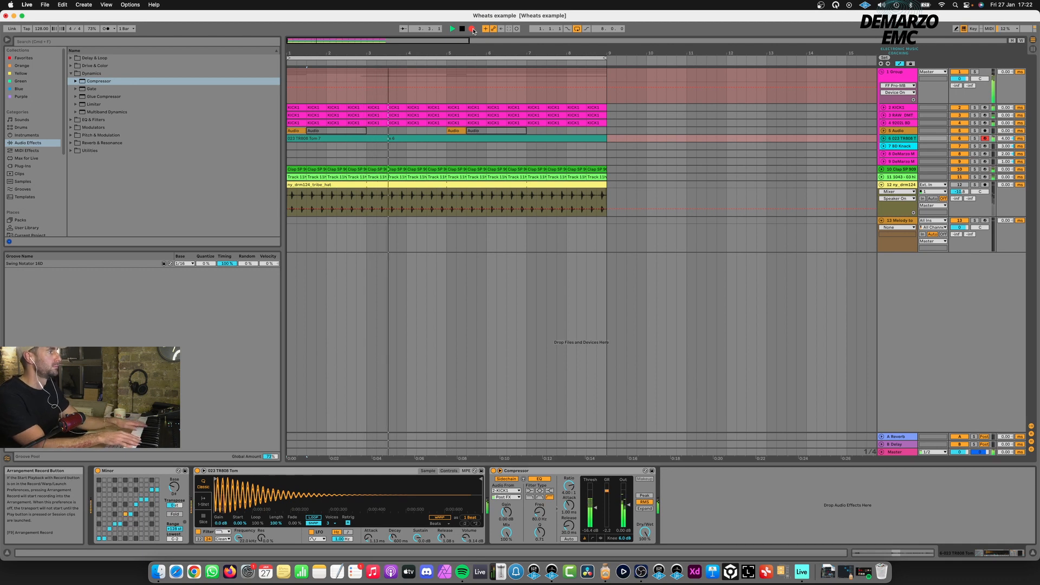
{"action": "left_click", "coordinate": [471, 29]}
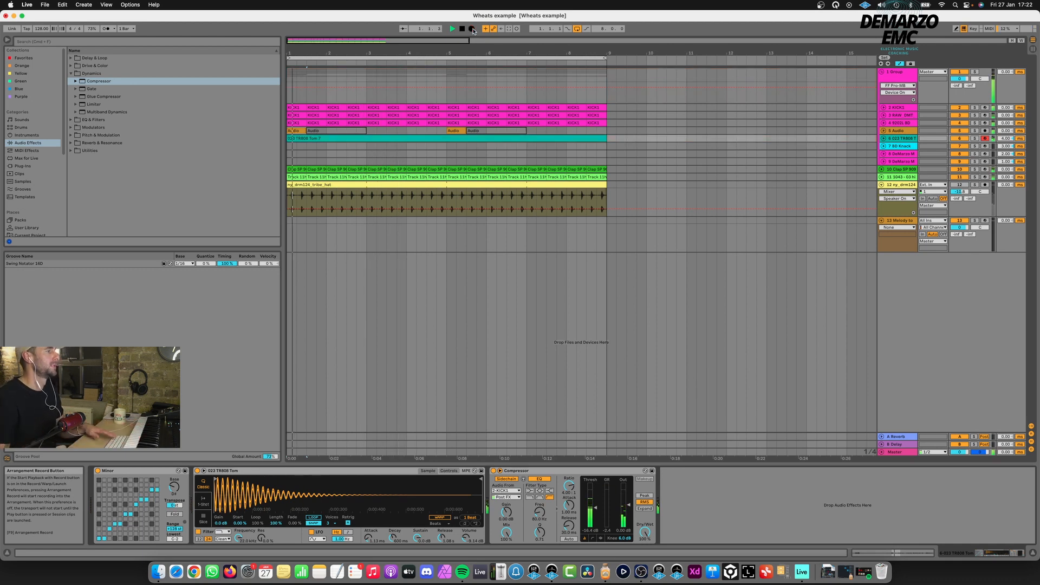
- Split the recorded 023 TR808 Tom clip at bar 5 and adjust the sampler's amp envelope attack
{"action": "left_click", "coordinate": [443, 134]}
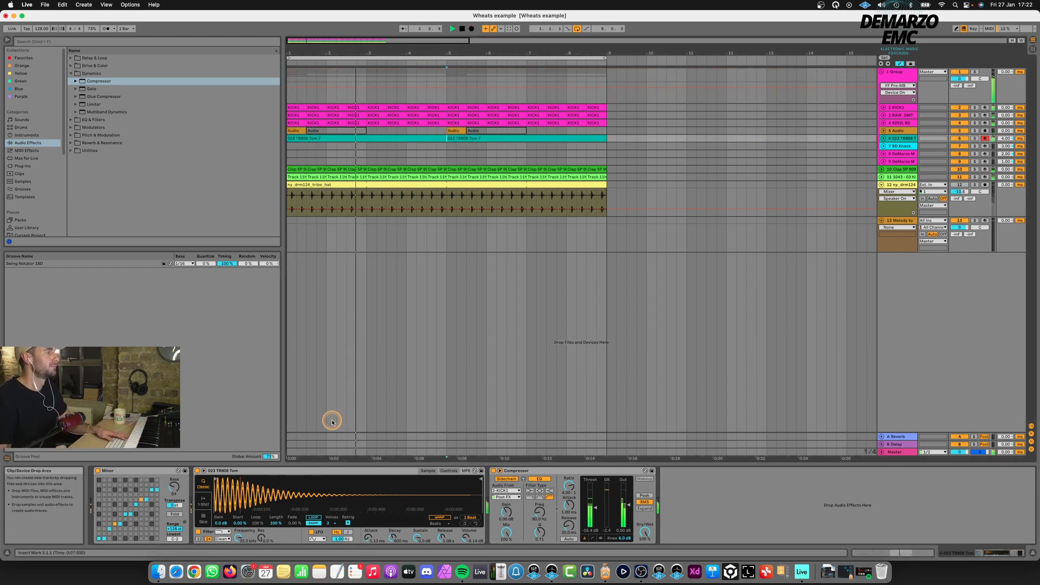
{"action": "left_click_drag", "start_coordinate": [367, 539], "coordinate": [367, 538]}
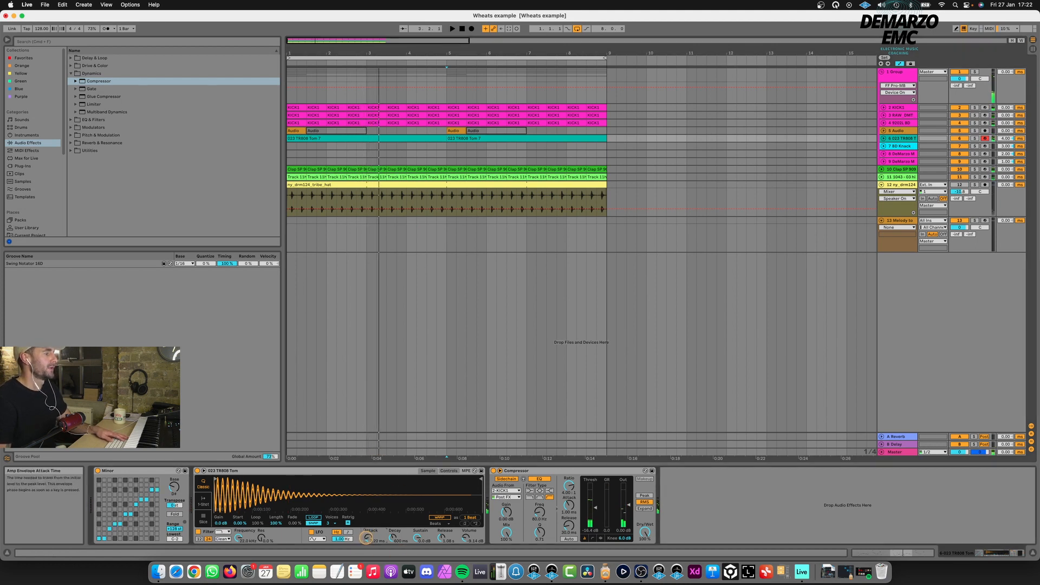
{"action": "left_click", "coordinate": [424, 140]}
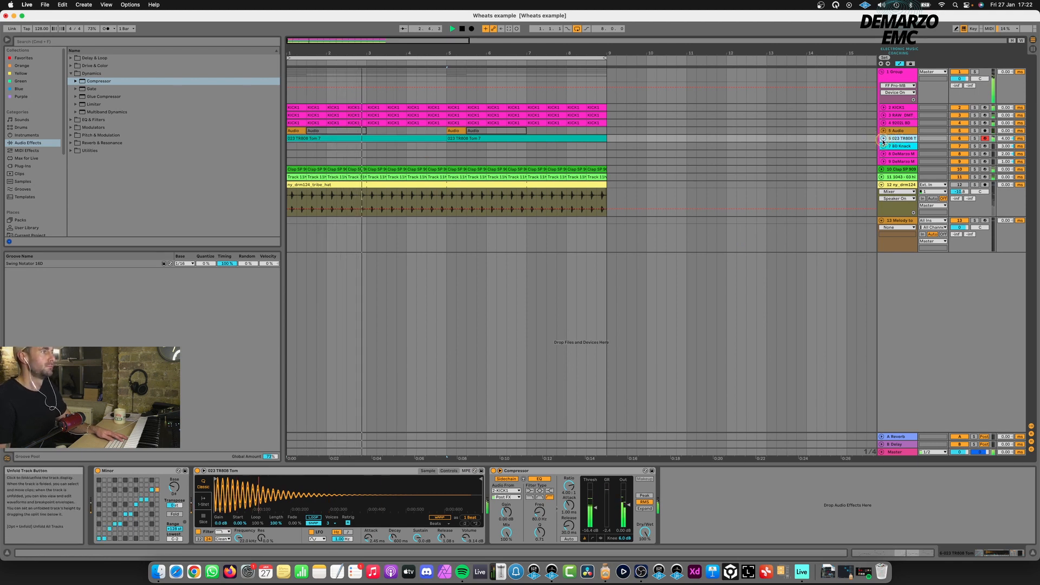
- Split the first 023 TR808 Tom clip at 3.3, move the cut-off part to 1.3 and delete the leftover after bar 3
{"action": "left_click", "coordinate": [883, 139]}
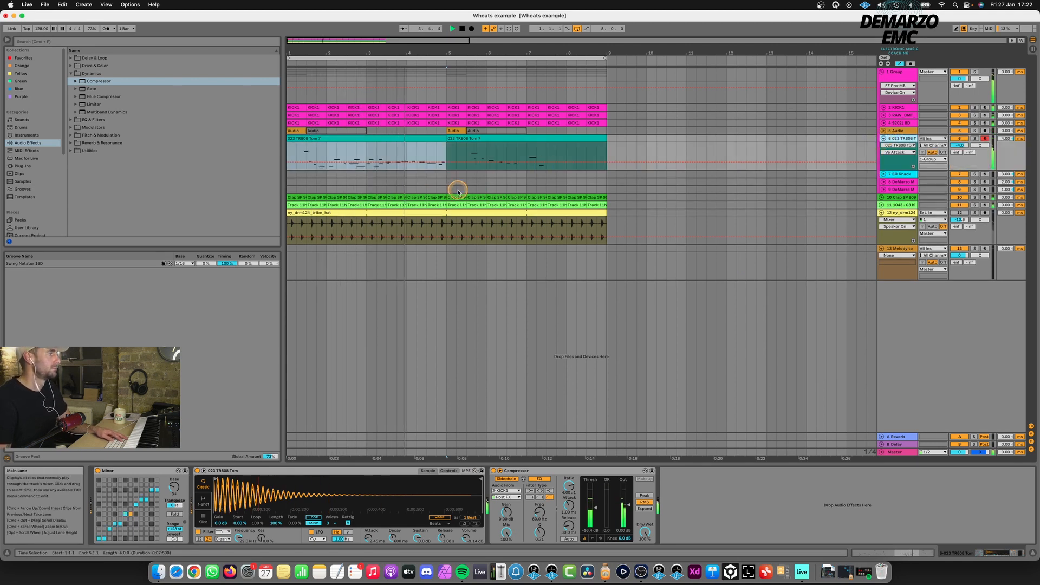
{"action": "left_click", "coordinate": [386, 153]}
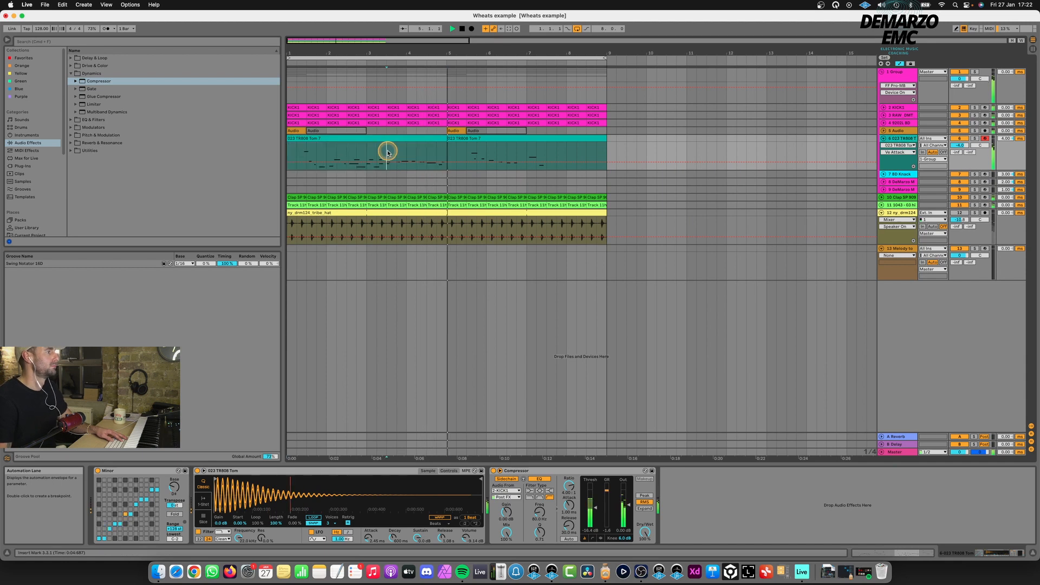
{"action": "left_click_drag", "start_coordinate": [394, 139], "coordinate": [315, 140]}
{"action": "left_click", "coordinate": [300, 141]}
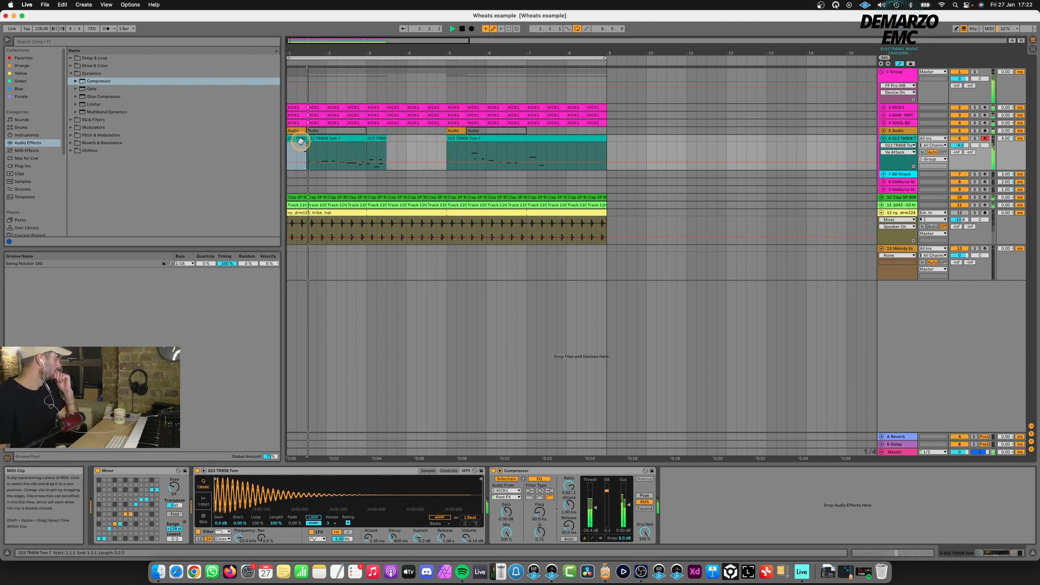
{"action": "left_click", "coordinate": [380, 139]}
{"action": "key", "text": "Delete"}
{"action": "left_click", "coordinate": [360, 139]}
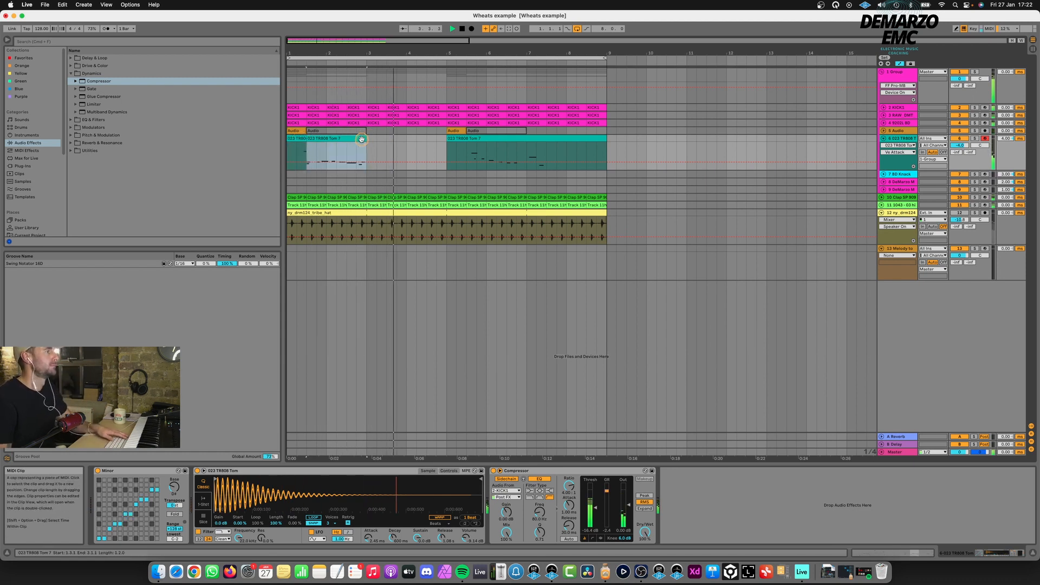
{"action": "key", "text": "space"}
{"action": "key", "text": "space"}
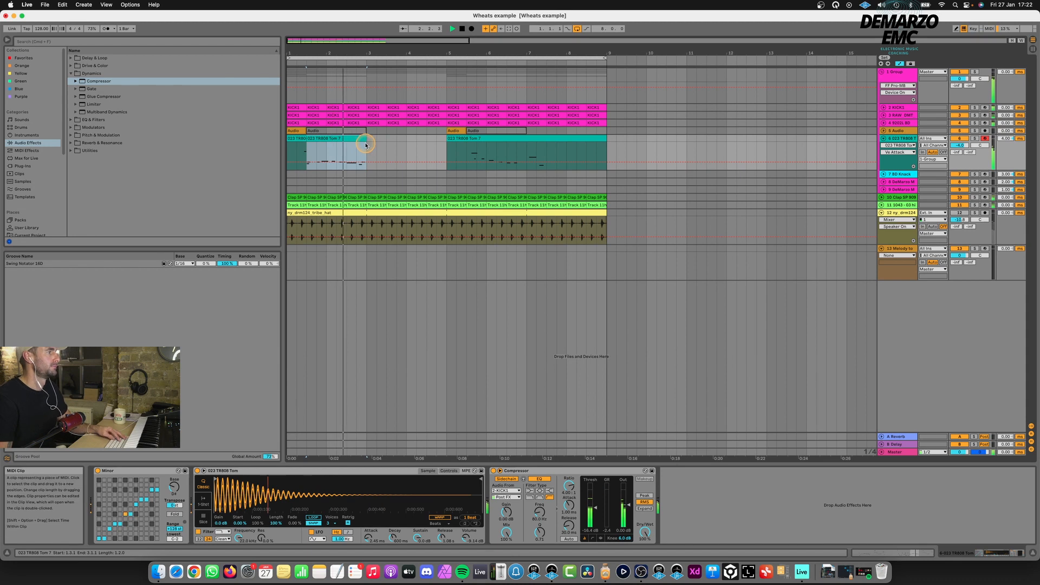
- Copy the 023 TR808 Tom clip that starts at 1.3 and paste the copy at 3.3
{"action": "key", "text": "super+d"}
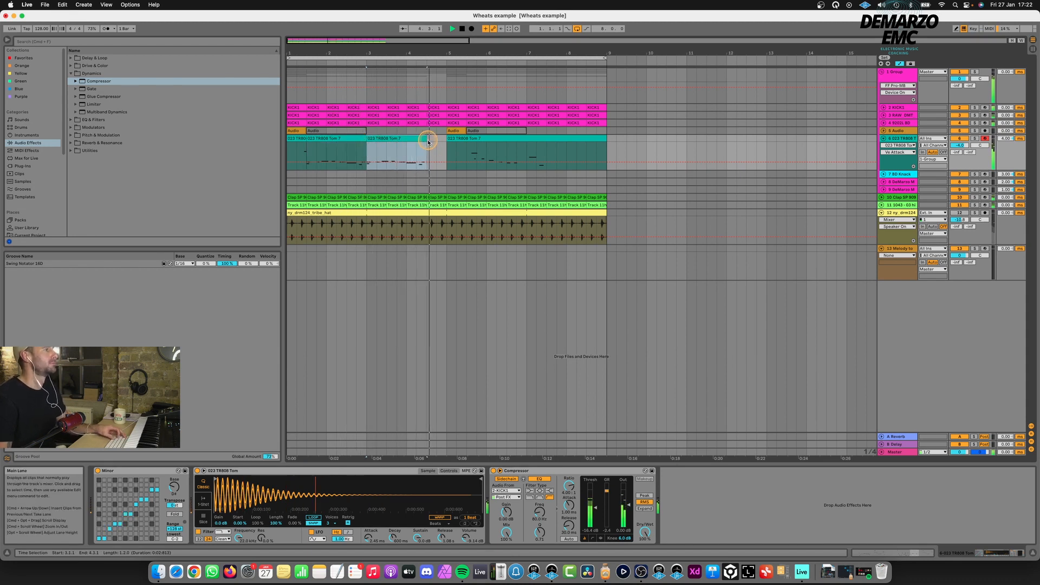
{"action": "key", "text": "super+z"}
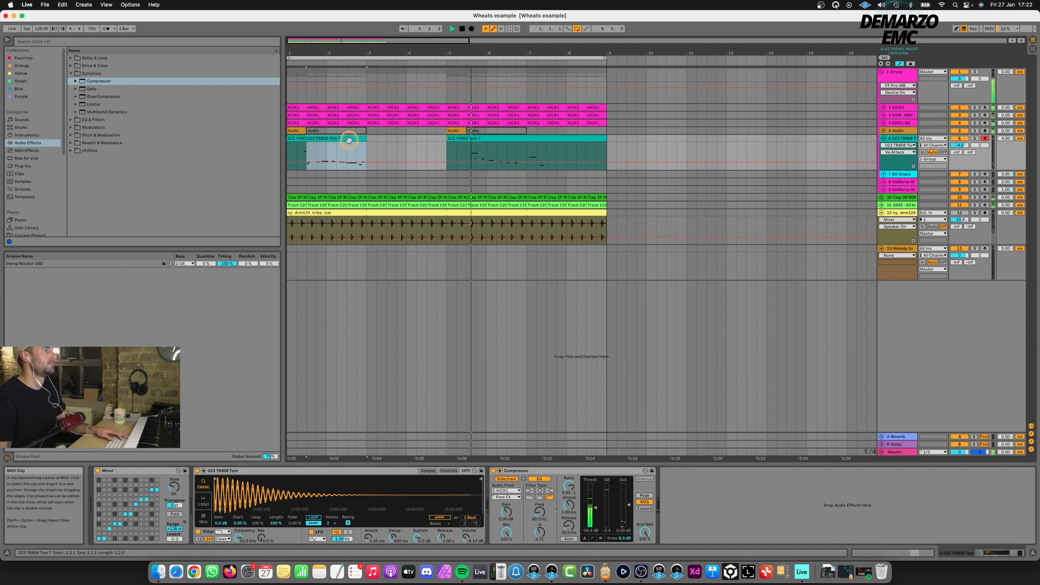
{"action": "left_click", "coordinate": [298, 139]}
{"action": "left_click", "coordinate": [911, 139]}
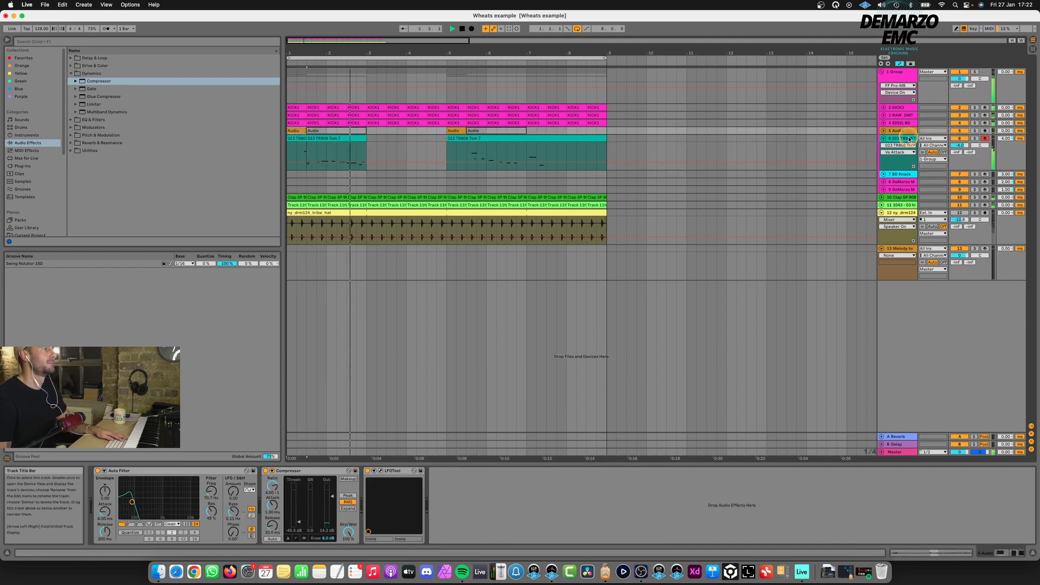
{"action": "left_click", "coordinate": [349, 140]}
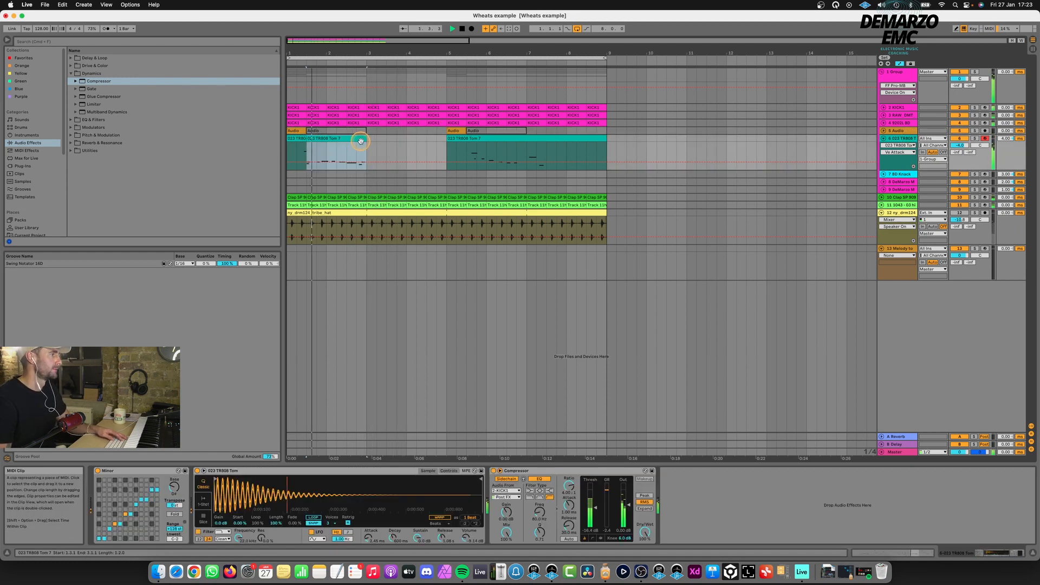
{"action": "left_click", "coordinate": [387, 141]}
{"action": "key", "text": "super+v"}
- Duplicate bars 1 to 4 of the 023 TR808 Tom track over bars 5 to 8
{"action": "left_click", "coordinate": [541, 143]}
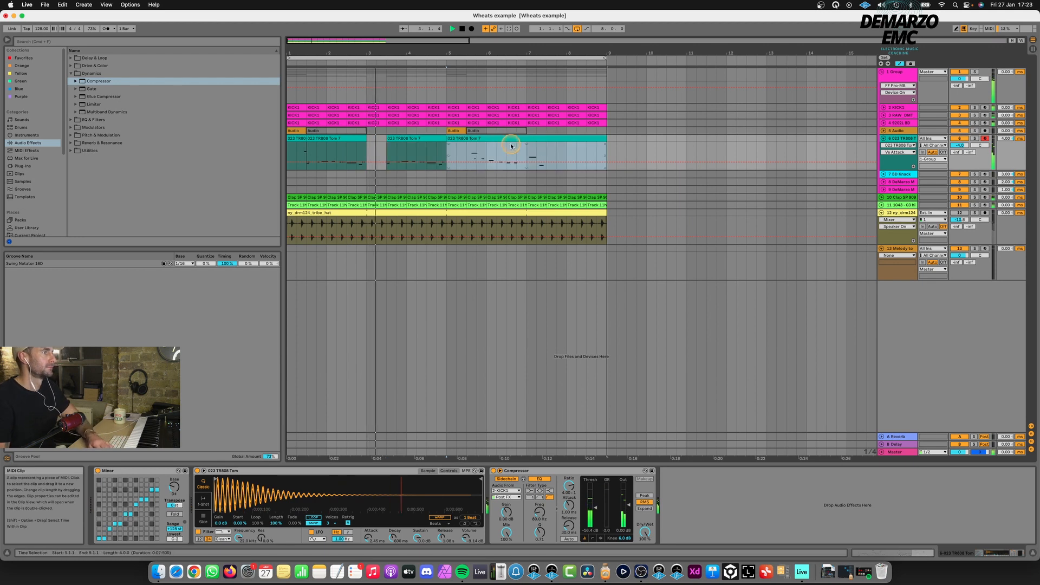
{"action": "left_click_drag", "start_coordinate": [447, 142], "coordinate": [275, 143]}
{"action": "key", "text": "super+d"}
- In the tom clip at 3.3, raise the last four notes to C3, C#3, A2 and A2, moving the first to 11.2 and the third to 11.4
{"action": "double_click", "coordinate": [423, 142]}
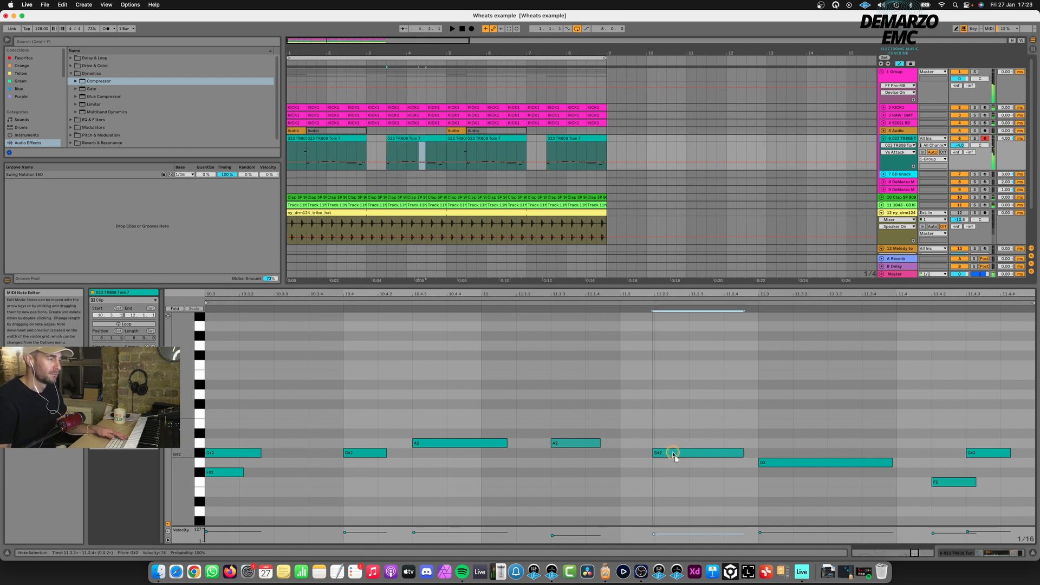
{"action": "left_click_drag", "start_coordinate": [673, 452], "coordinate": [641, 417]}
{"action": "left_click", "coordinate": [818, 455]}
{"action": "key", "text": "space"}
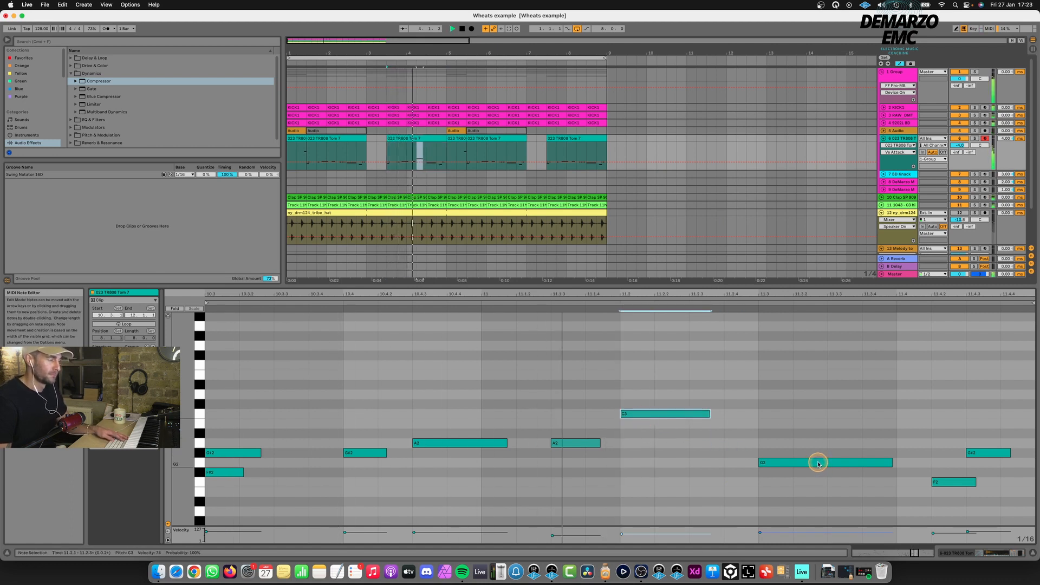
{"action": "left_click_drag", "start_coordinate": [818, 456], "coordinate": [817, 408]}
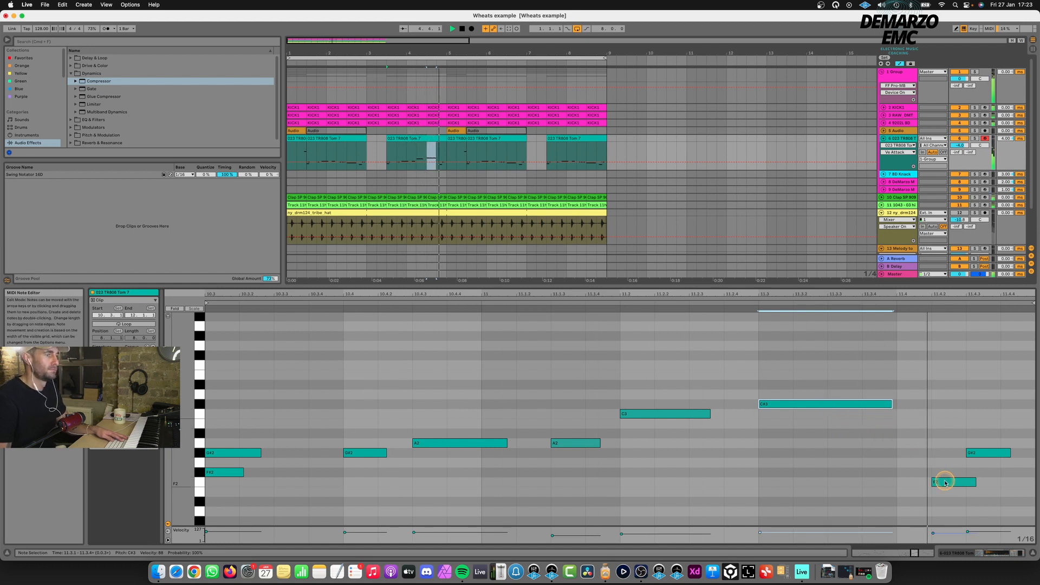
{"action": "left_click_drag", "start_coordinate": [942, 484], "coordinate": [903, 425]}
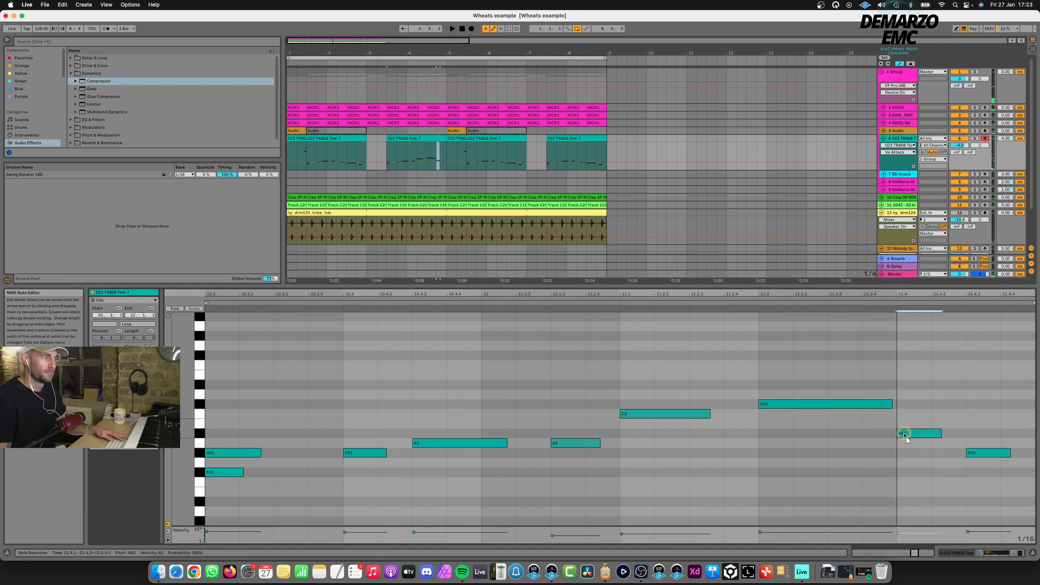
{"action": "left_click_drag", "start_coordinate": [975, 453], "coordinate": [975, 443]}
- Recolour the edited tom clip at 3.3 light turquoise and use a copy of it to replace the clip at 7.3
{"action": "left_click", "coordinate": [442, 160]}
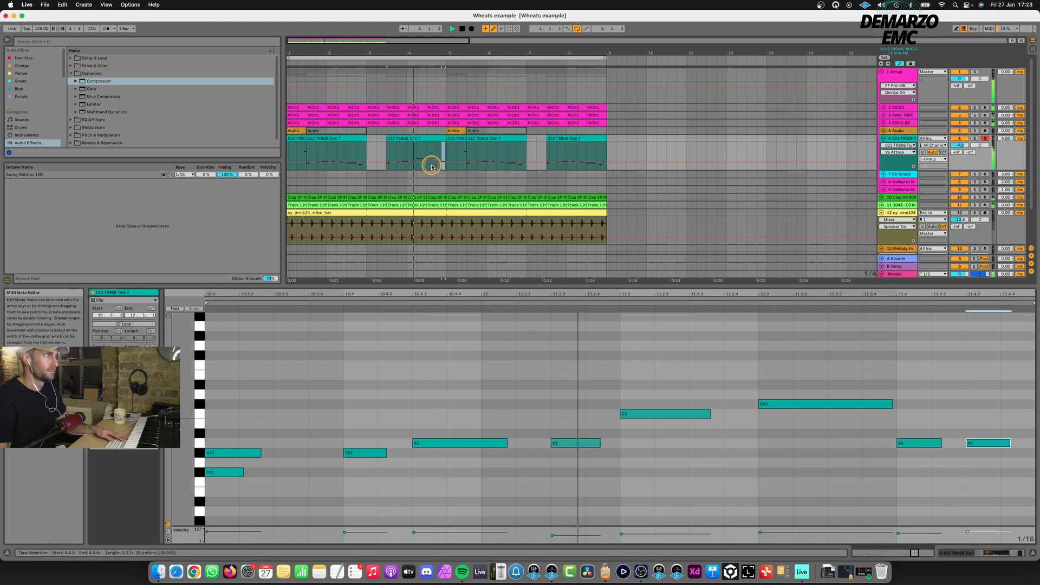
{"action": "right_click", "coordinate": [433, 142]}
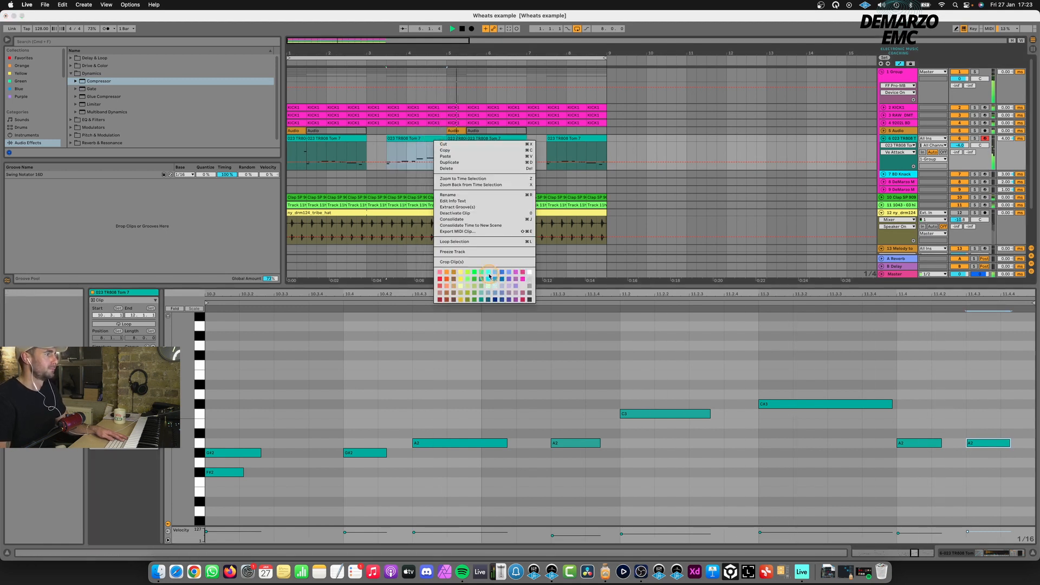
{"action": "left_click", "coordinate": [489, 277]}
{"action": "left_click", "coordinate": [576, 138]}
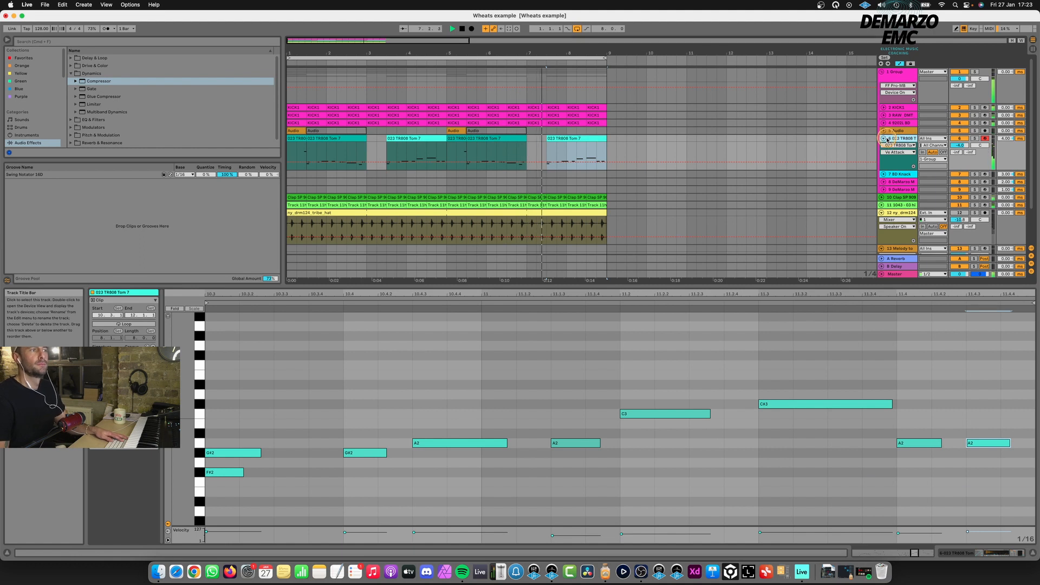
- Solo the tom track, add an Auto Filter after its Compressor and set the filter type to low-pass
{"action": "left_click", "coordinate": [911, 137]}
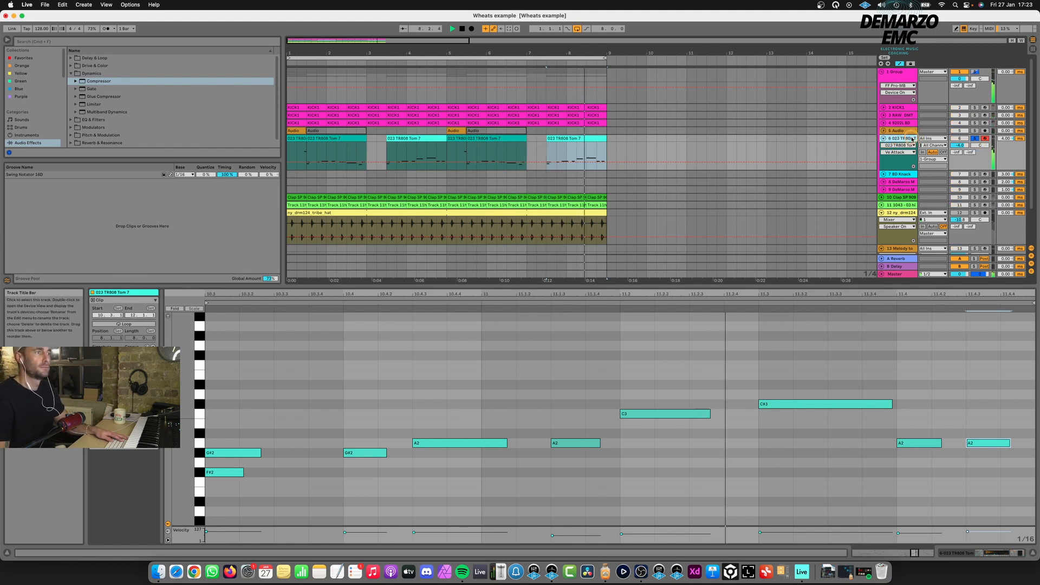
{"action": "double_click", "coordinate": [911, 137]}
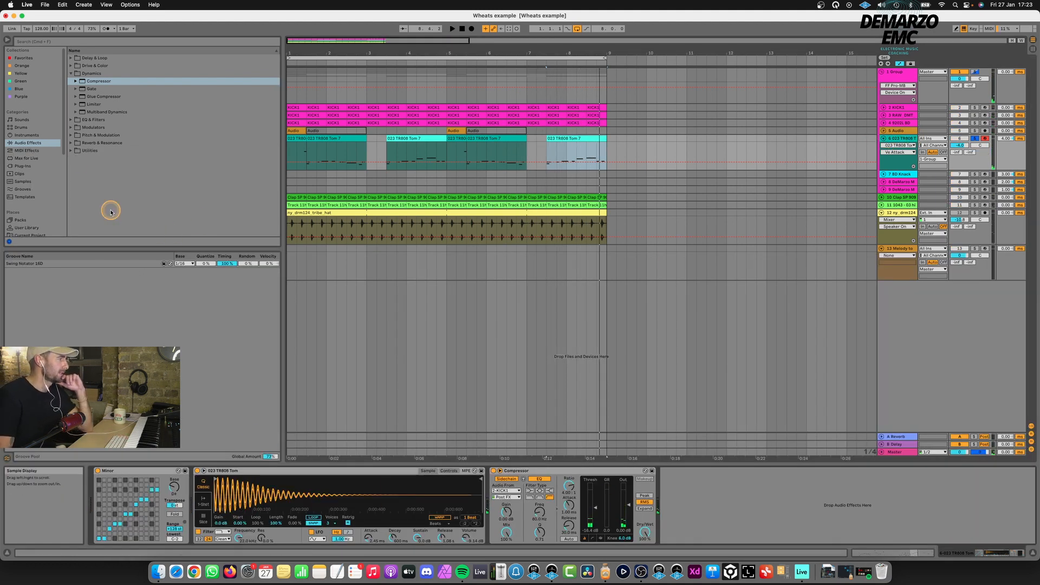
{"action": "left_click", "coordinate": [71, 74]}
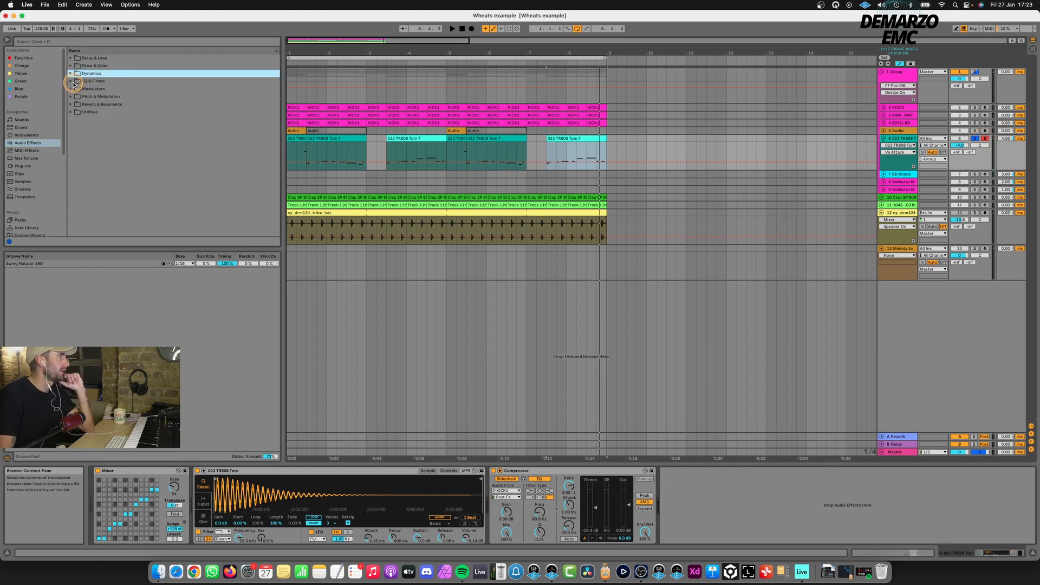
{"action": "left_click", "coordinate": [72, 81]}
{"action": "double_click", "coordinate": [96, 89]}
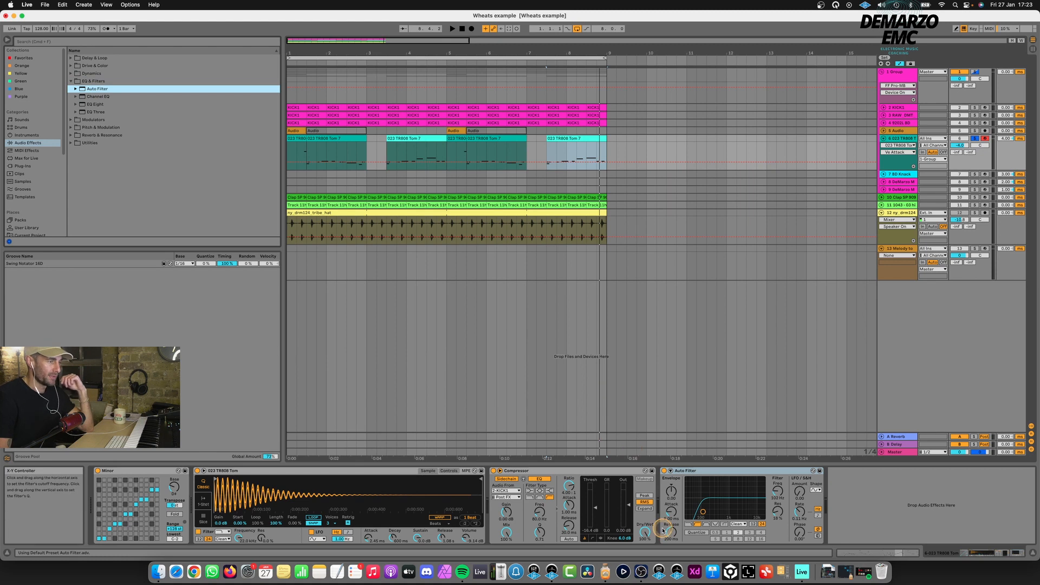
{"action": "left_click", "coordinate": [688, 524]}
{"action": "key", "text": "space"}
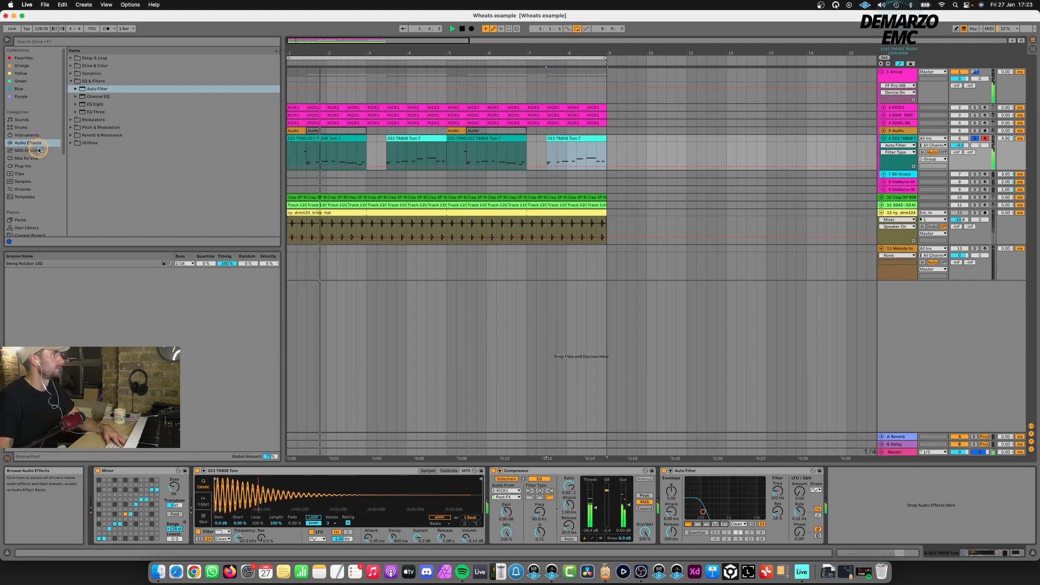
- Add the Utility preset Mono after the Auto Filter on the tom track and take the track out of solo
{"action": "left_click", "coordinate": [71, 81]}
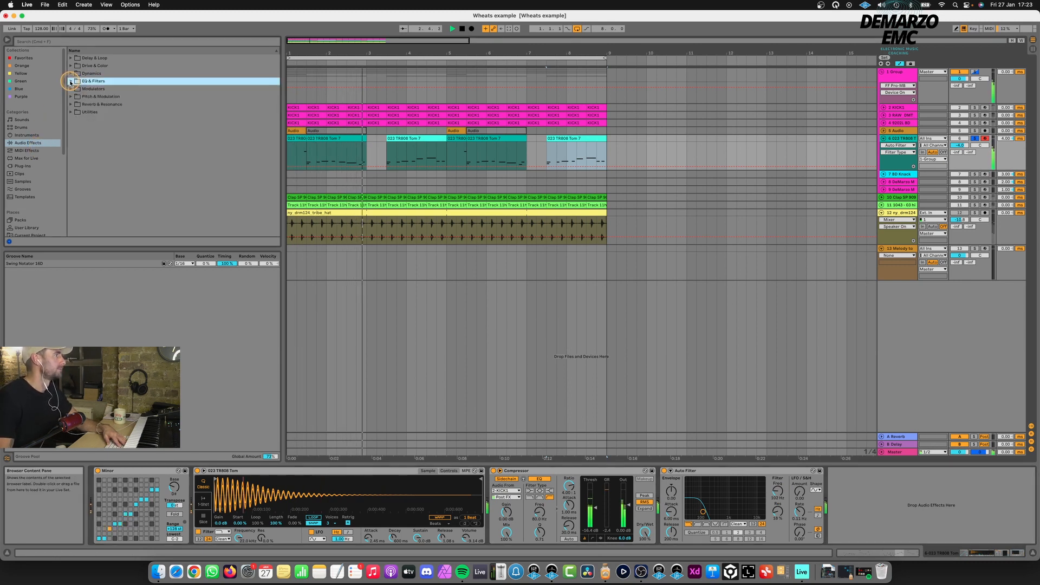
{"action": "left_click", "coordinate": [70, 112]}
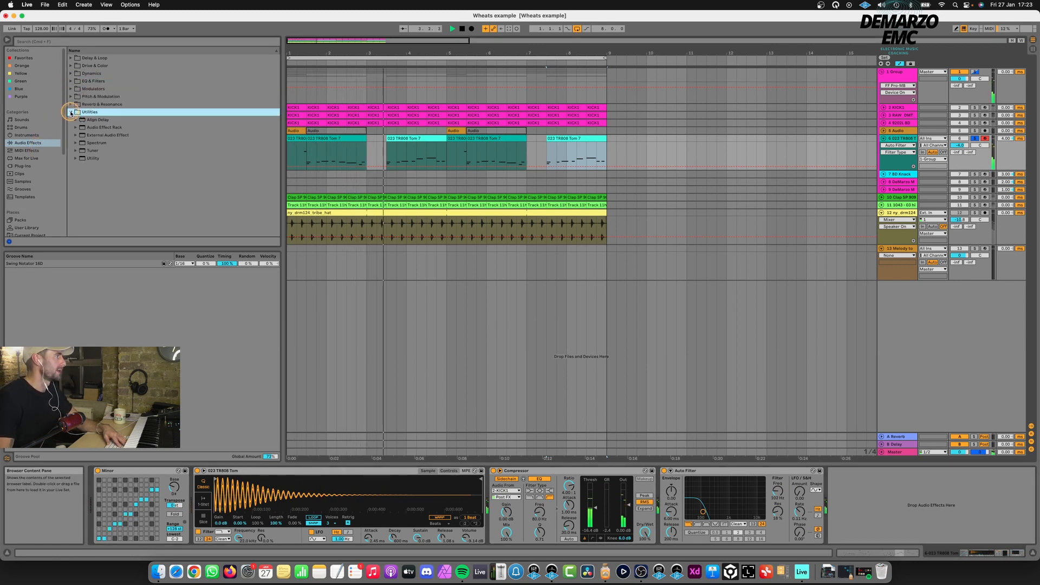
{"action": "left_click", "coordinate": [76, 159]}
{"action": "left_click", "coordinate": [100, 196]}
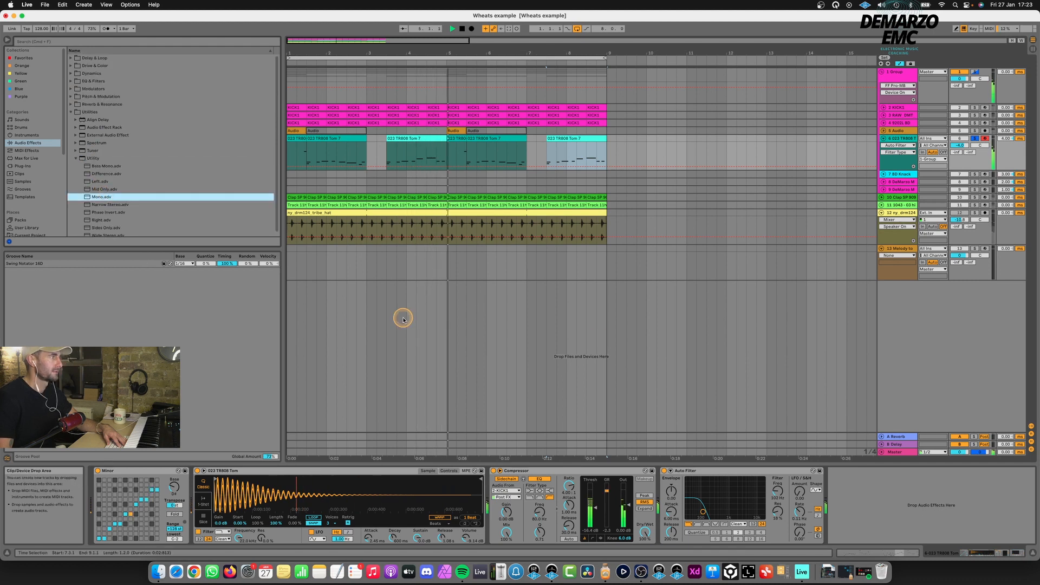
{"action": "double_click", "coordinate": [101, 197]}
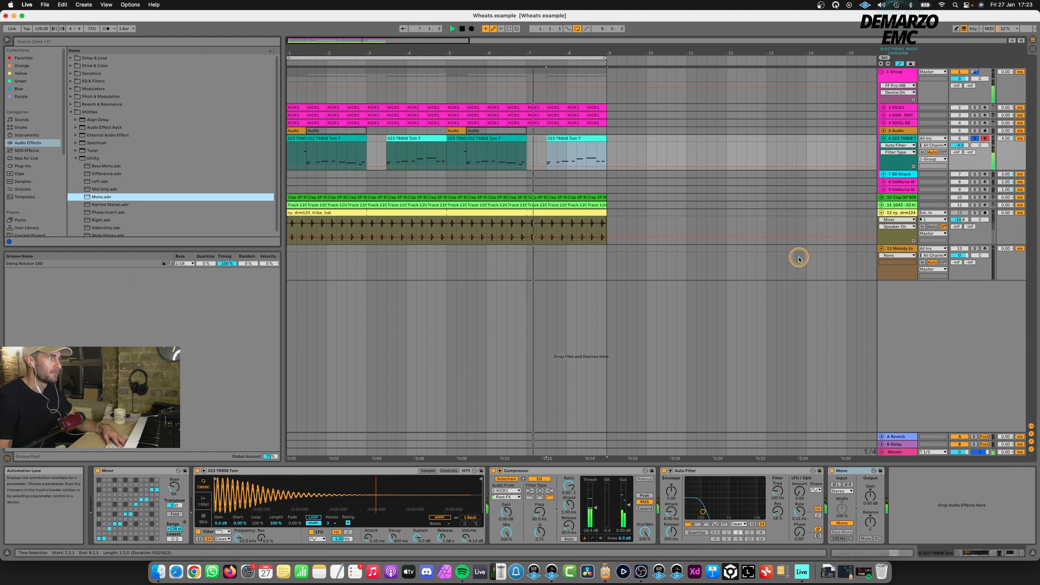
{"action": "left_click", "coordinate": [978, 138]}
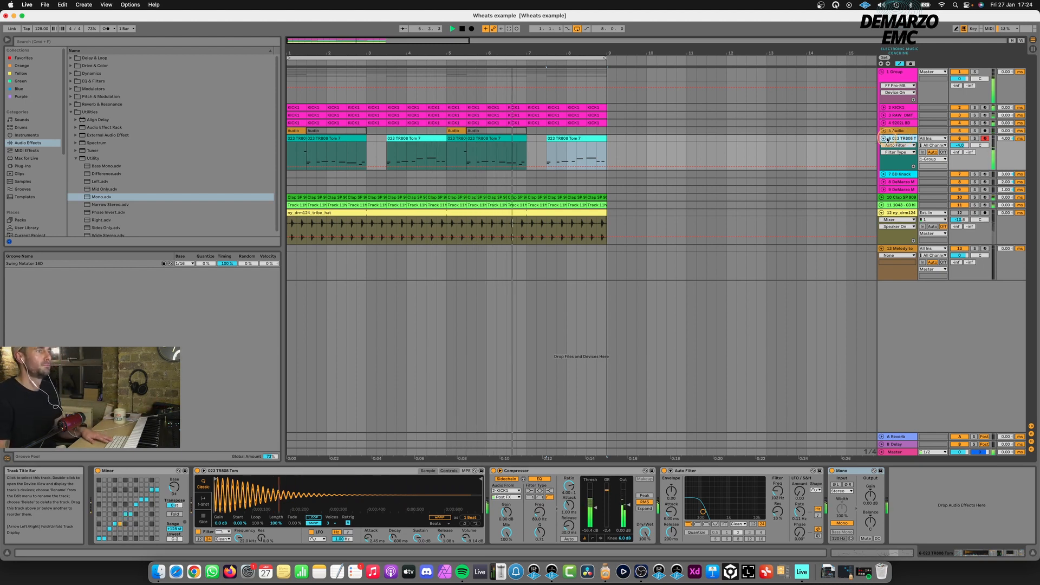
- In the tom clip at 1.3, move the late G#2 note to 11.2, shorten it to two sixteenths and duplicate it directly after itself
{"action": "left_click", "coordinate": [321, 139]}
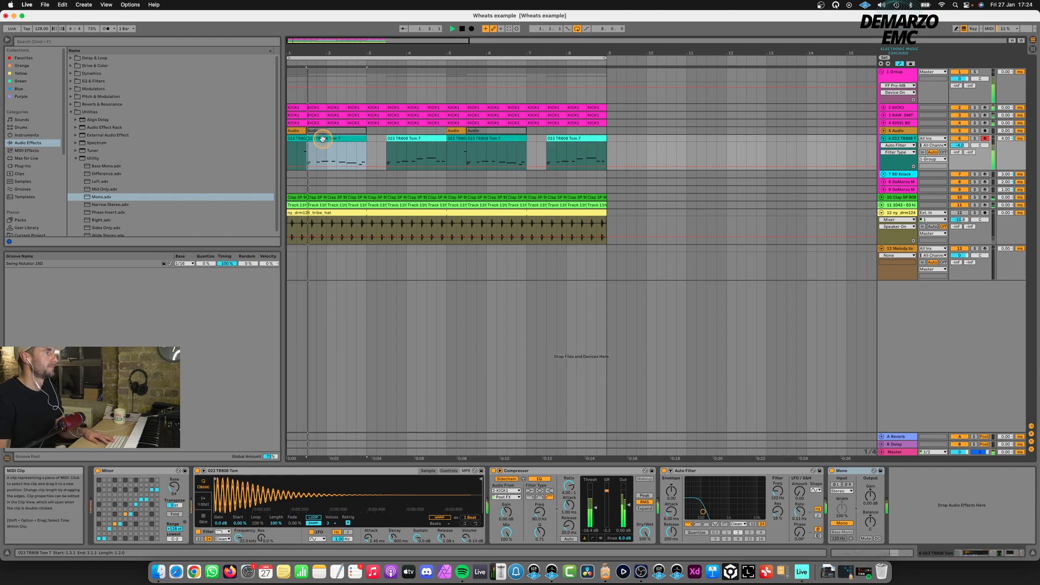
{"action": "double_click", "coordinate": [322, 138]}
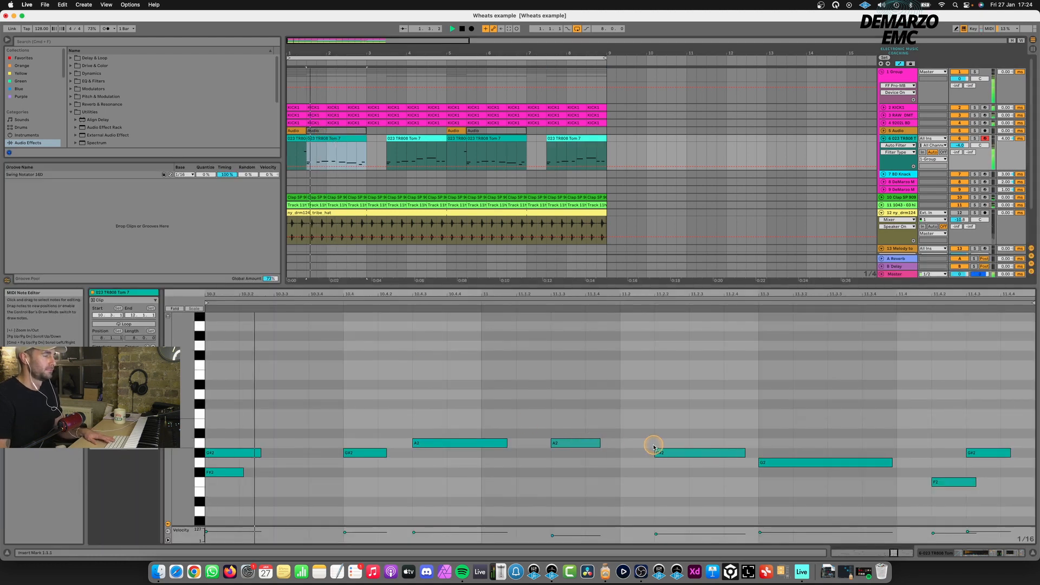
{"action": "key", "text": "space"}
{"action": "left_click_drag", "start_coordinate": [662, 453], "coordinate": [627, 453]}
{"action": "key", "text": "space"}
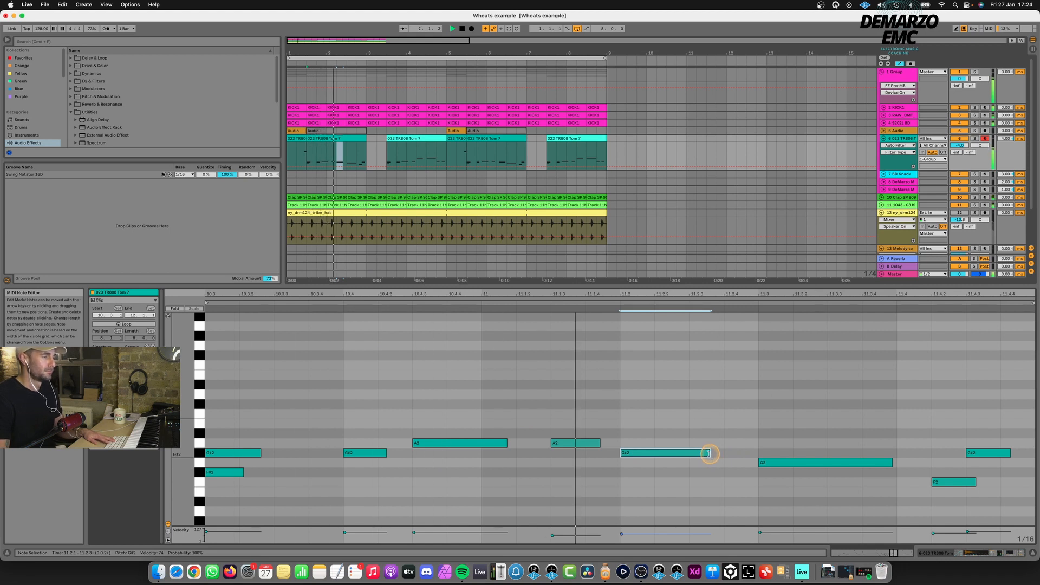
{"action": "left_click_drag", "start_coordinate": [709, 453], "coordinate": [690, 455]}
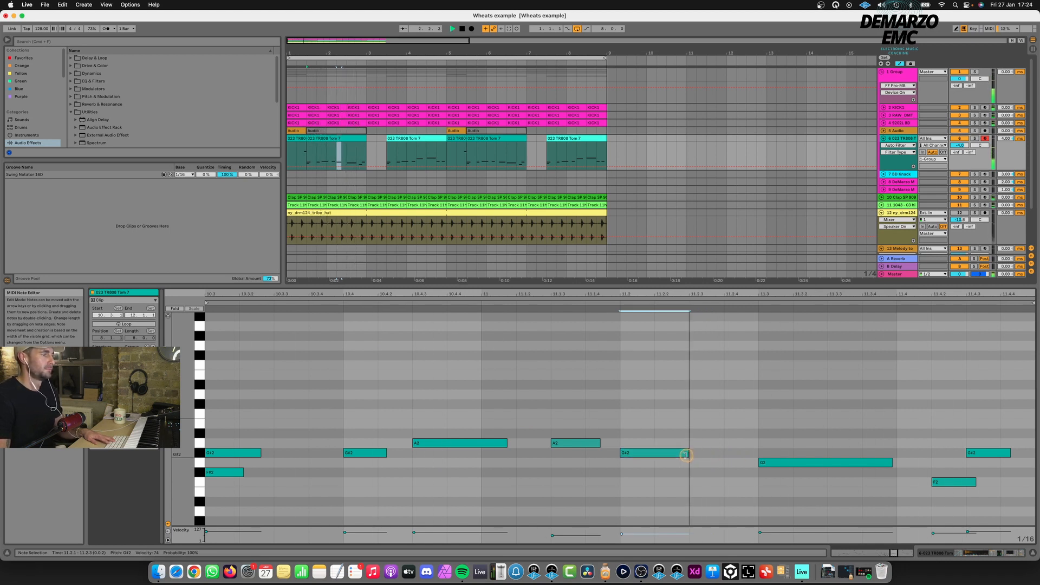
{"action": "key", "text": "super+d"}
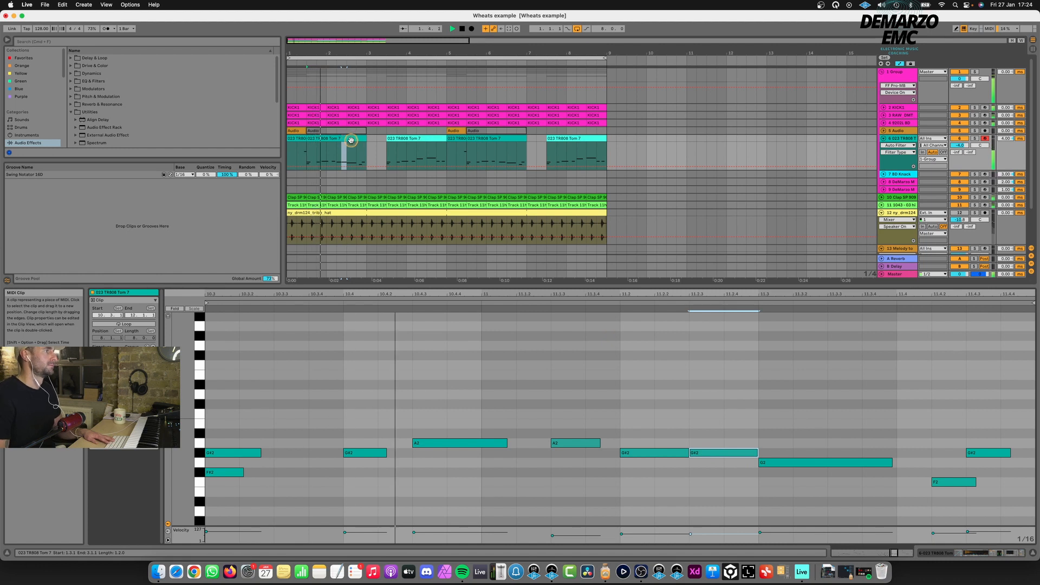
{"action": "left_click", "coordinate": [480, 140]}
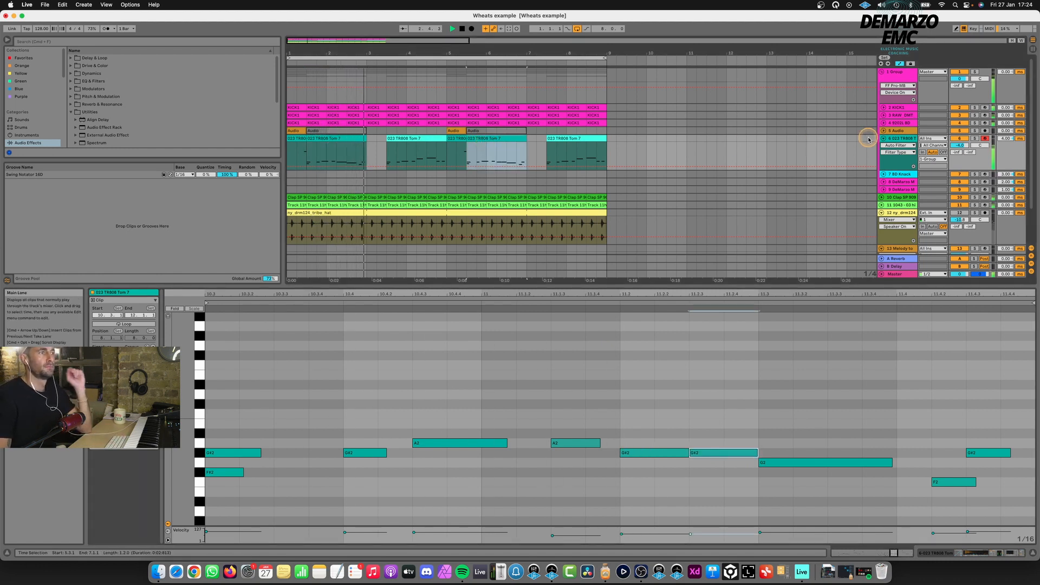
- Fold the 023 TR808 Tom track, and arm the BD Knack track and delete its Auto Pan
{"action": "left_click", "coordinate": [884, 139]}
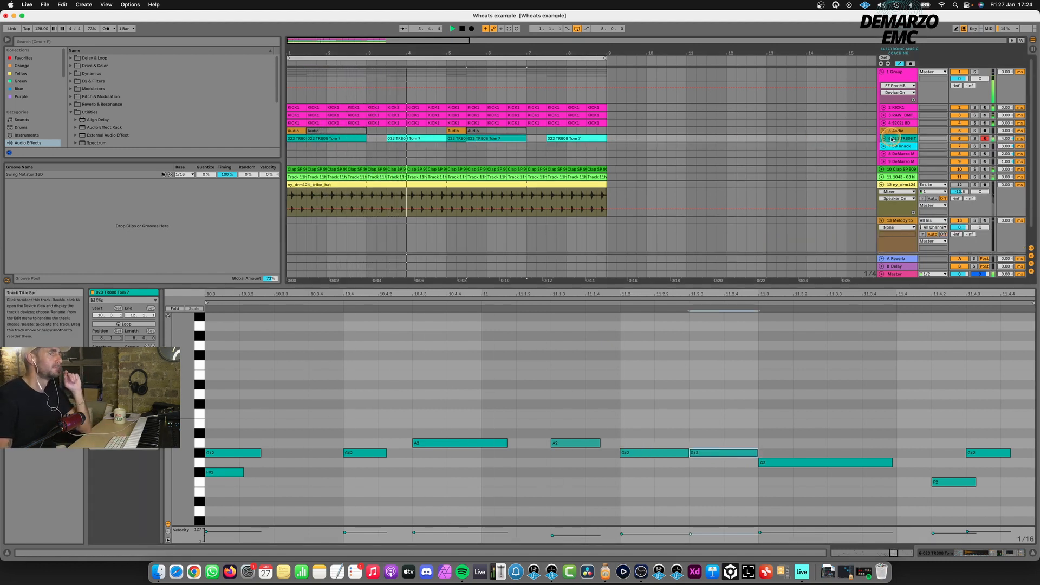
{"action": "left_click", "coordinate": [900, 146]}
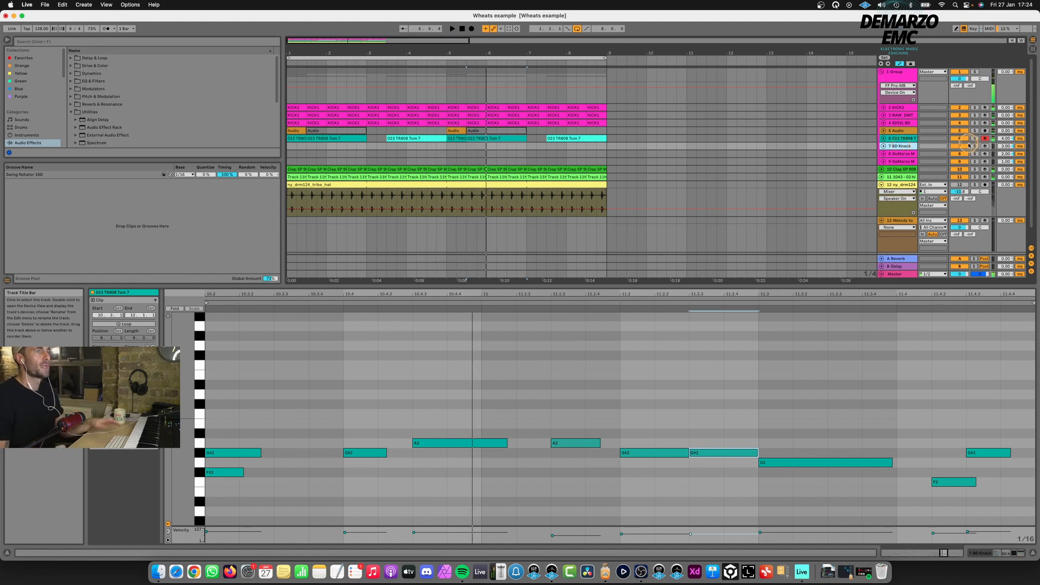
{"action": "double_click", "coordinate": [914, 147]}
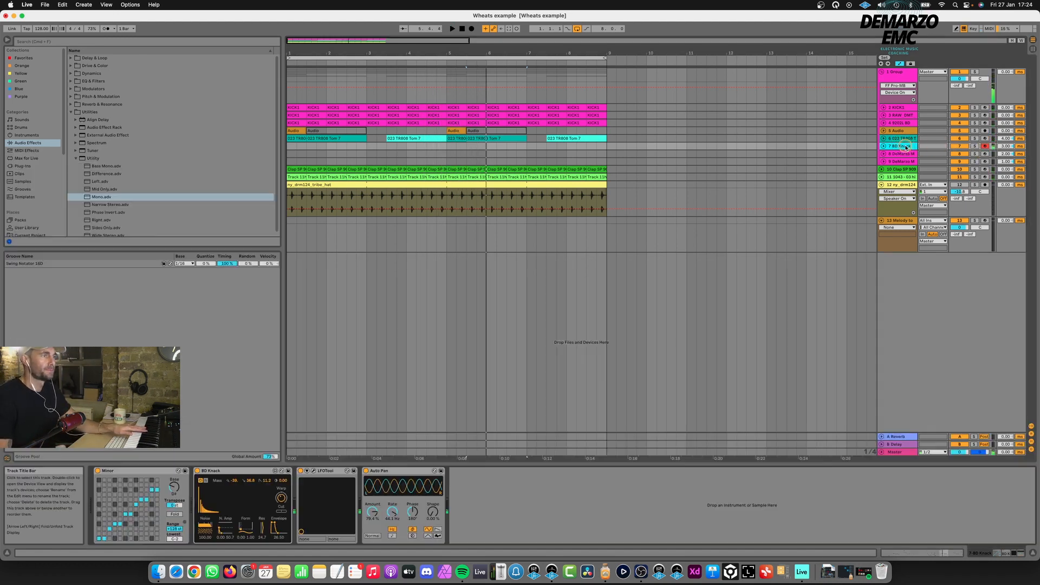
{"action": "left_click", "coordinate": [370, 488]}
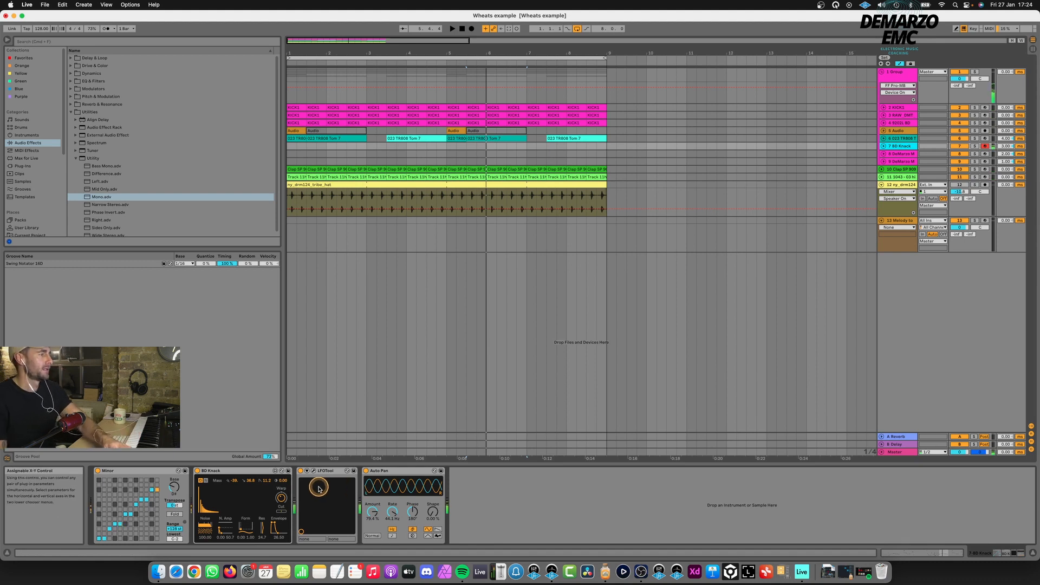
{"action": "key", "text": "Delete"}
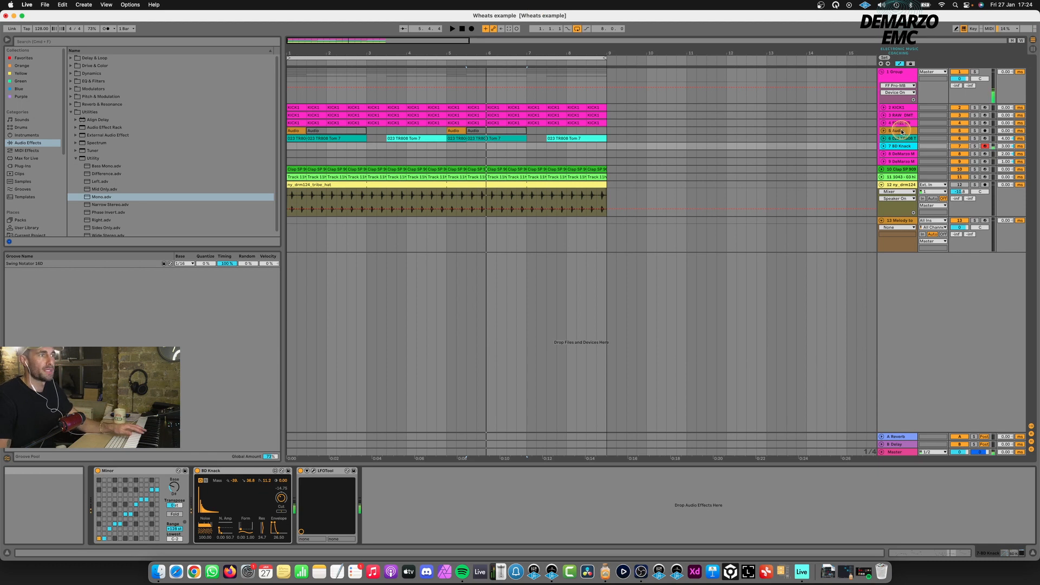
- Unfold the BD Knack track and audition the groove
{"action": "left_click", "coordinate": [884, 146]}
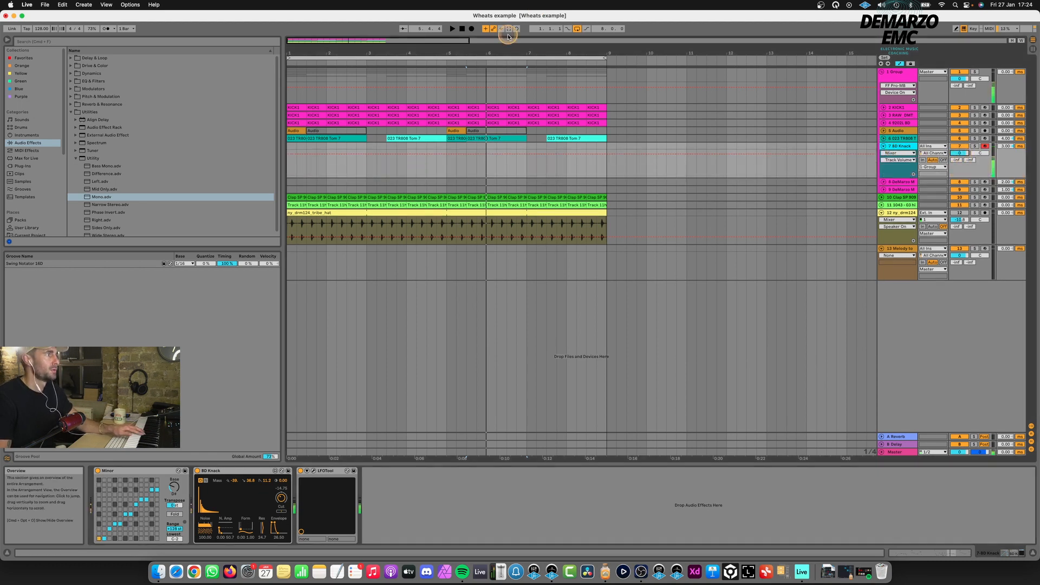
{"action": "left_click", "coordinate": [462, 30]}
{"action": "left_click", "coordinate": [462, 46]}
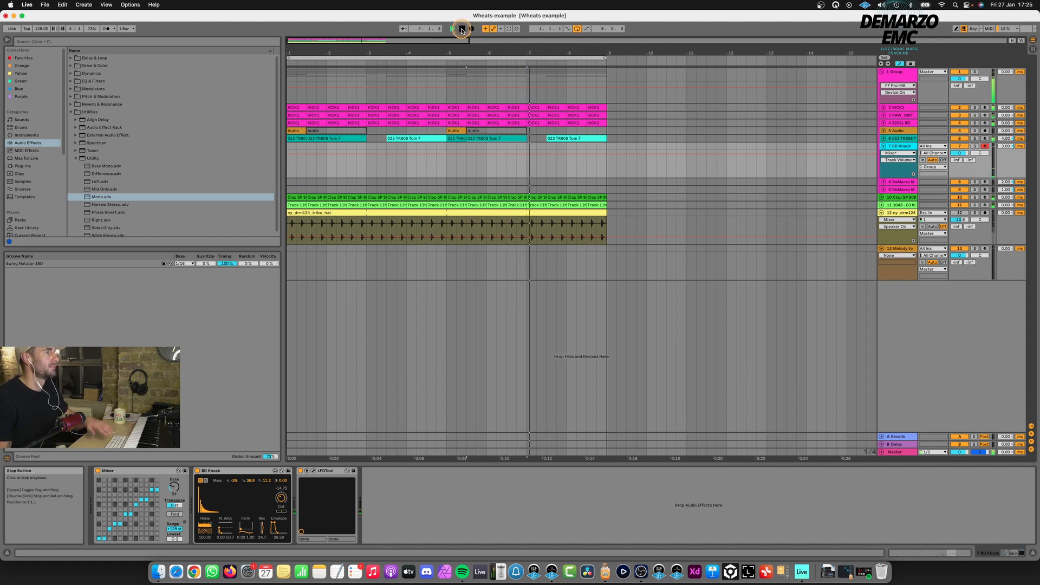
- Audition the groove from the start with the armed BD Knack track to rehearse its part
{"action": "left_click", "coordinate": [460, 29]}
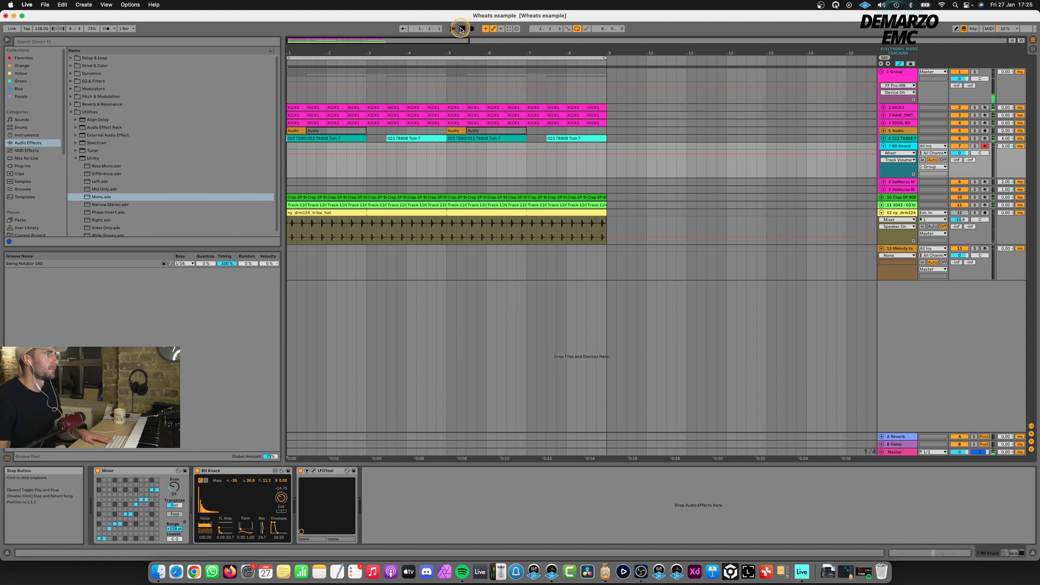
{"action": "key", "text": "space"}
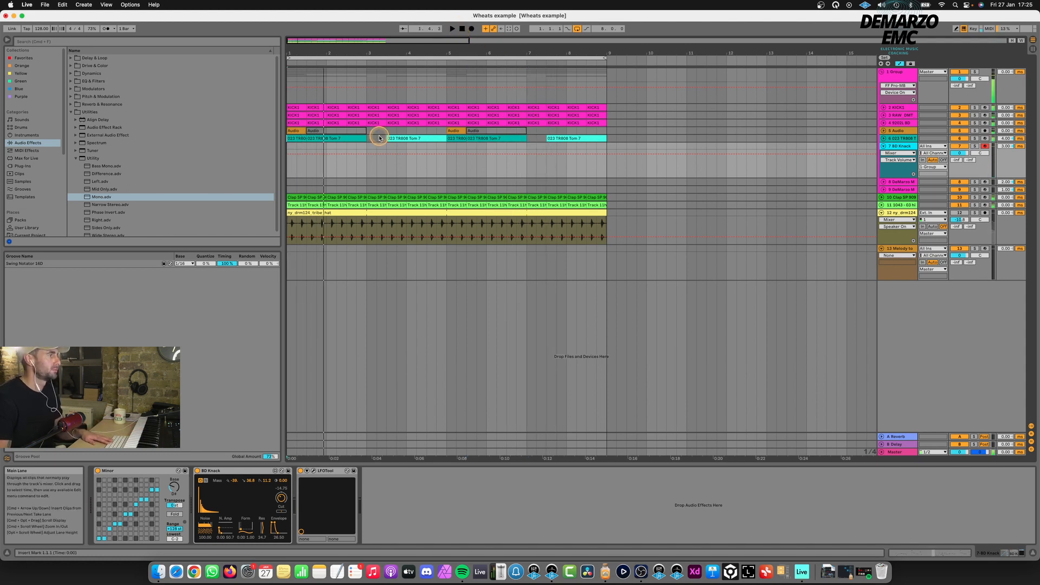
{"action": "left_click", "coordinate": [324, 150]}
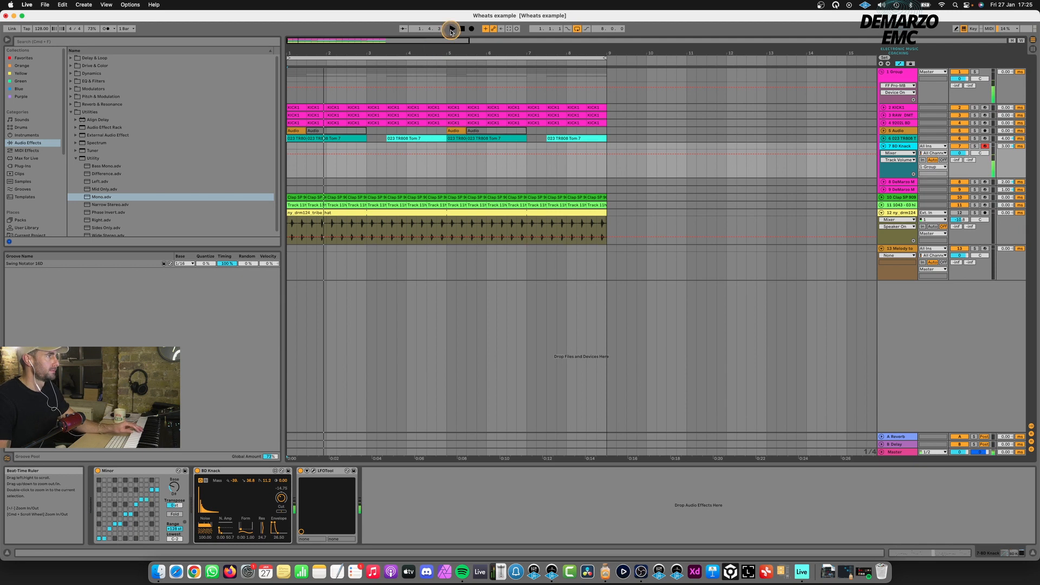
{"action": "left_click", "coordinate": [451, 30]}
{"action": "left_click", "coordinate": [310, 142]}
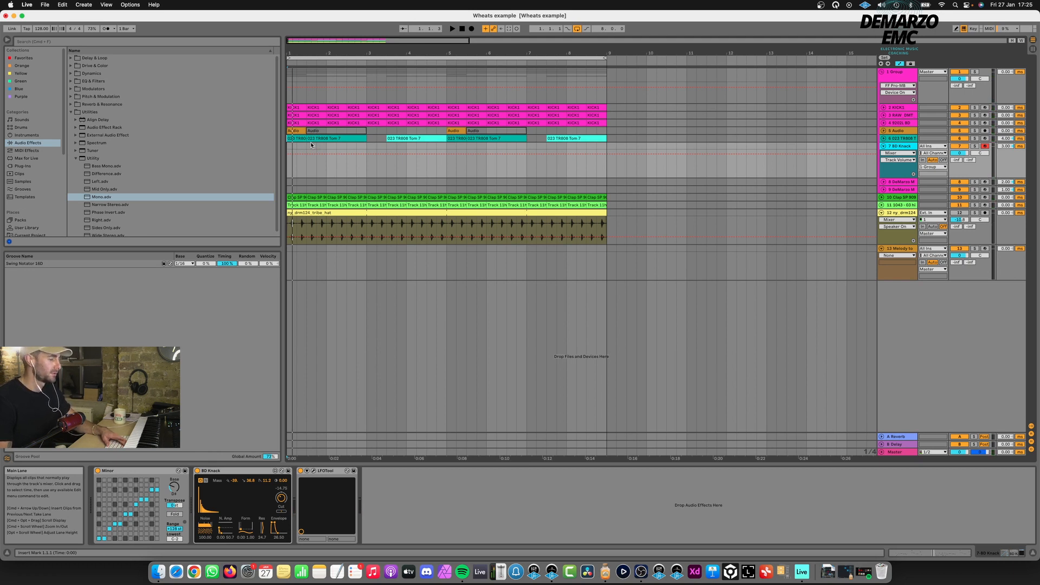
{"action": "left_click", "coordinate": [311, 143]}
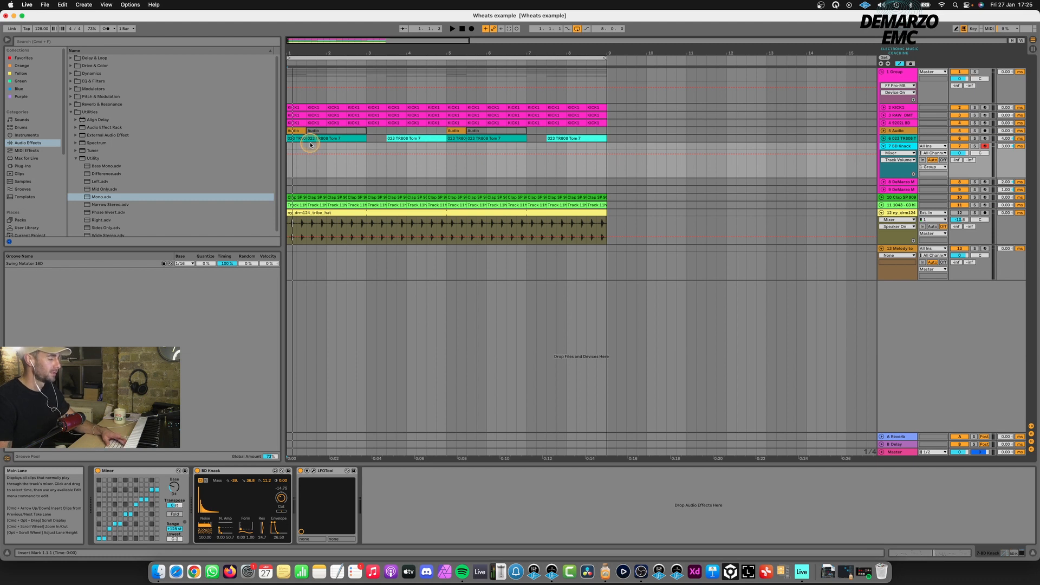
{"action": "left_click", "coordinate": [325, 137]}
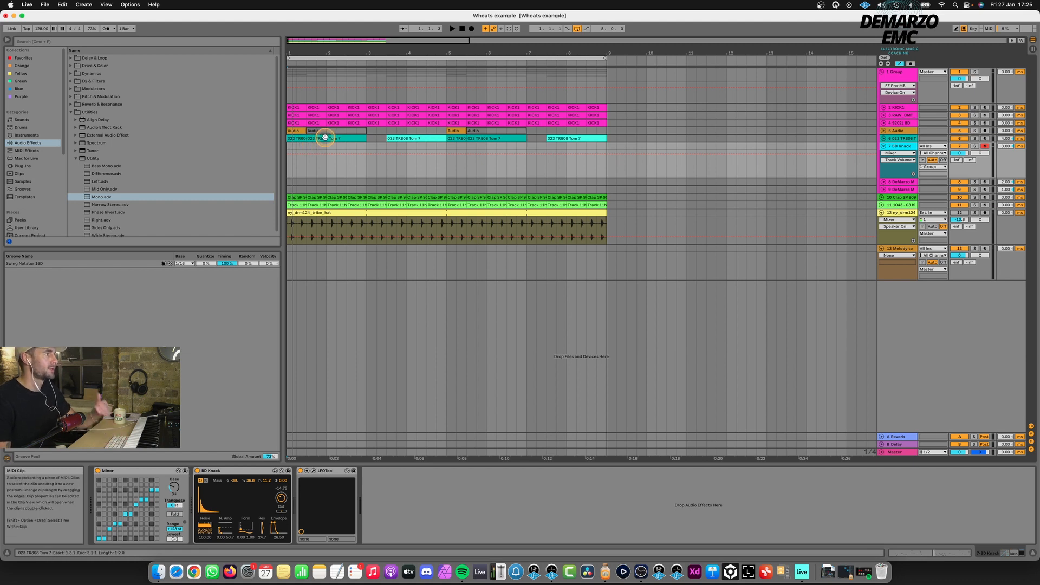
- Record a BD Knack part over the groove from bar 3 to bar 6, and split the recorded clip at 5.1
{"action": "left_click", "coordinate": [452, 29]}
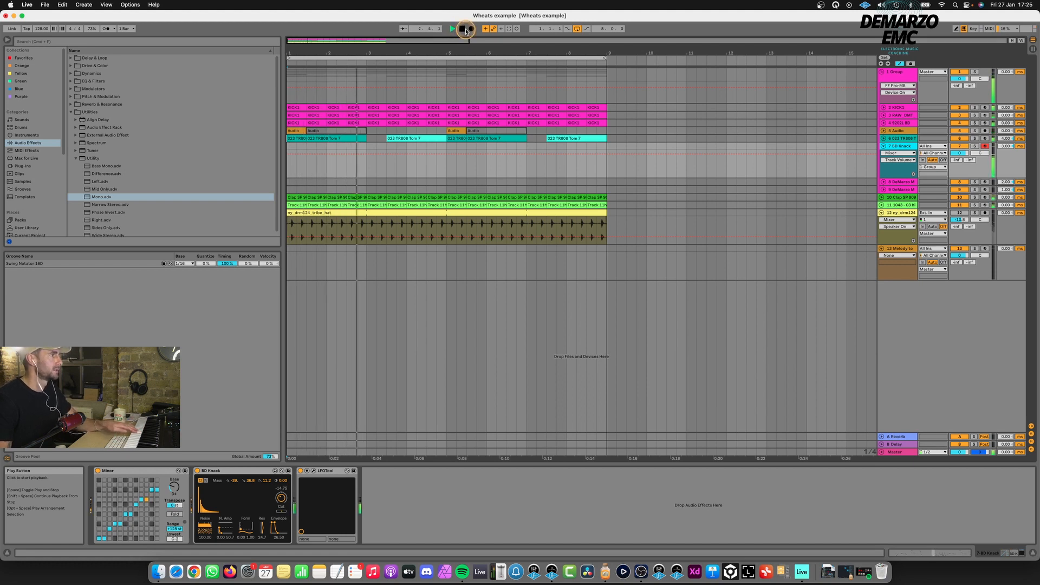
{"action": "left_click", "coordinate": [472, 28]}
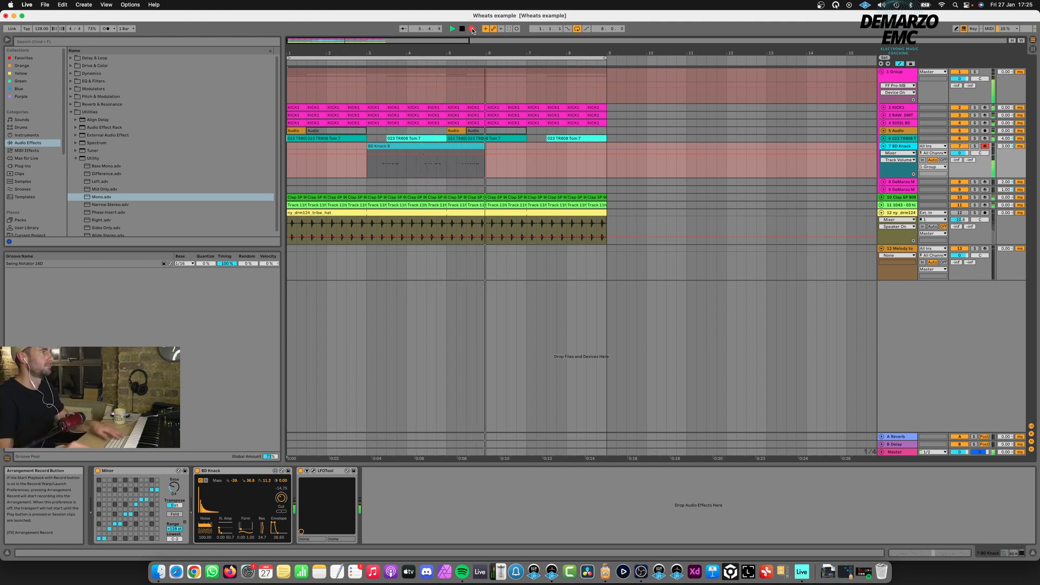
{"action": "key", "text": "space"}
{"action": "left_click_drag", "start_coordinate": [450, 169], "coordinate": [483, 155]}
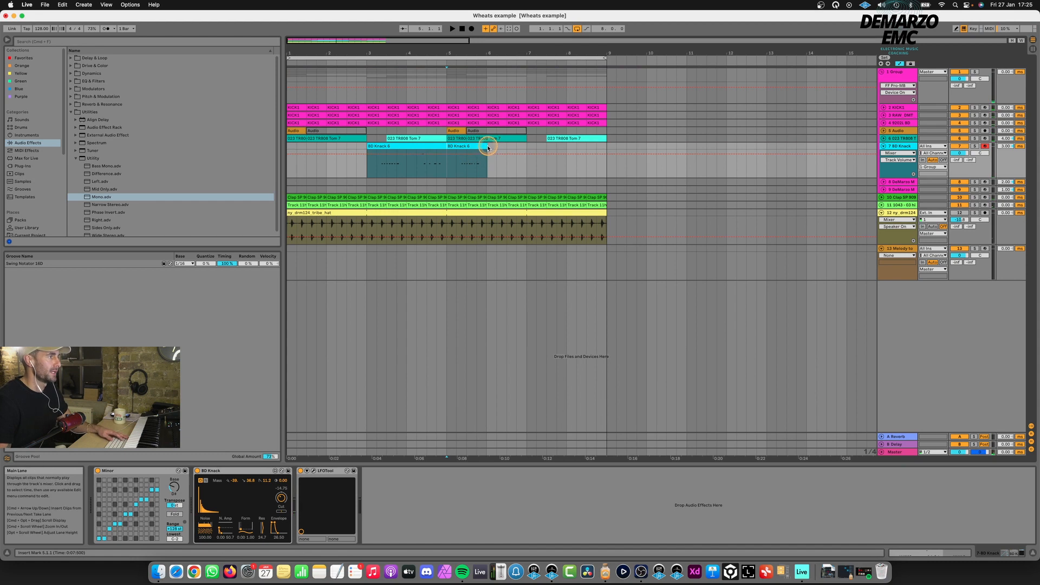
{"action": "key", "text": "super+e"}
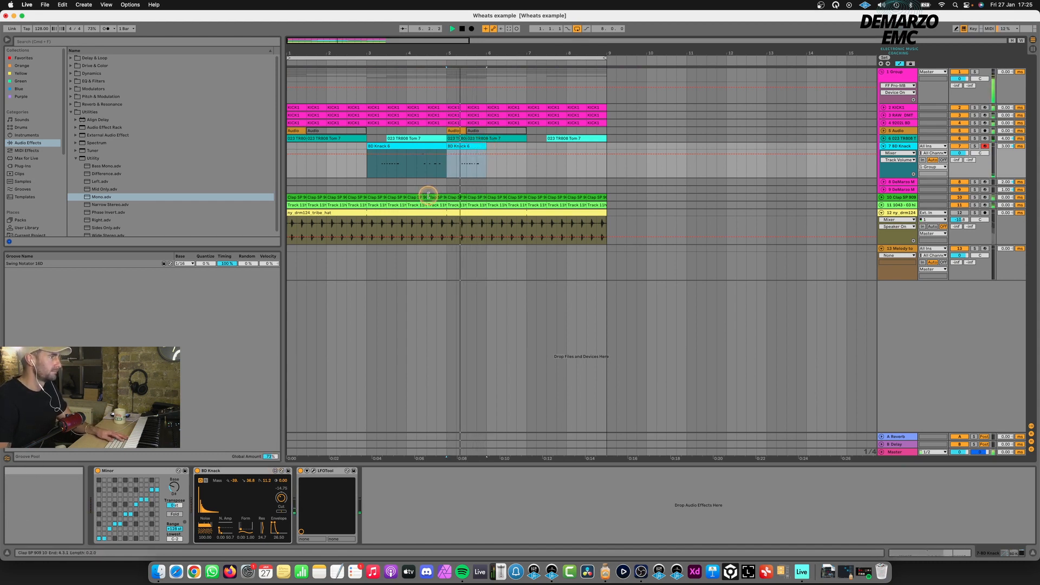
- Play back the recorded BD Knack clips and lower the track's volume to -6.1 dB
{"action": "left_click", "coordinate": [460, 156]}
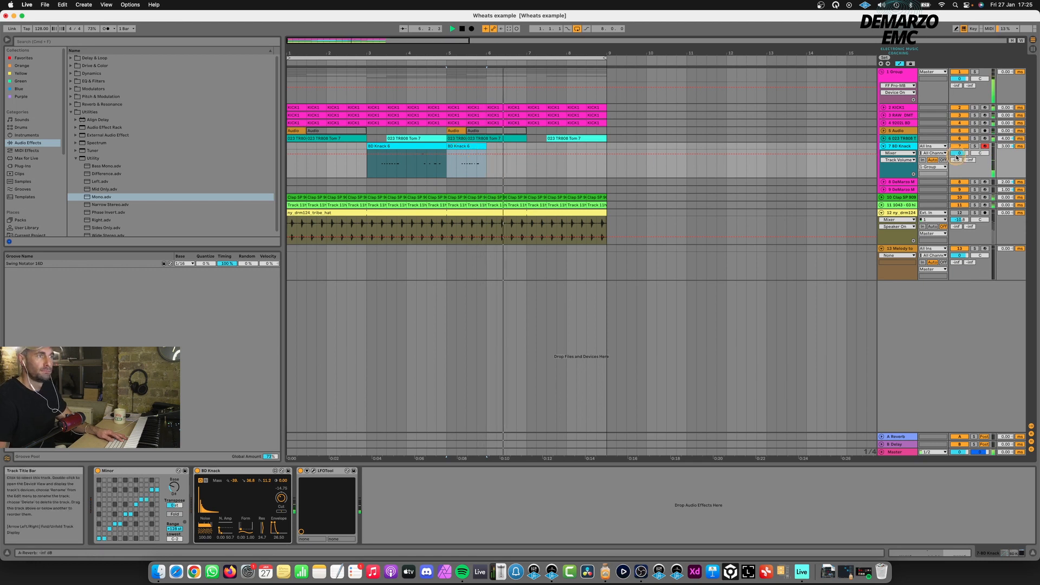
{"action": "left_click_drag", "start_coordinate": [960, 153], "coordinate": [959, 167]}
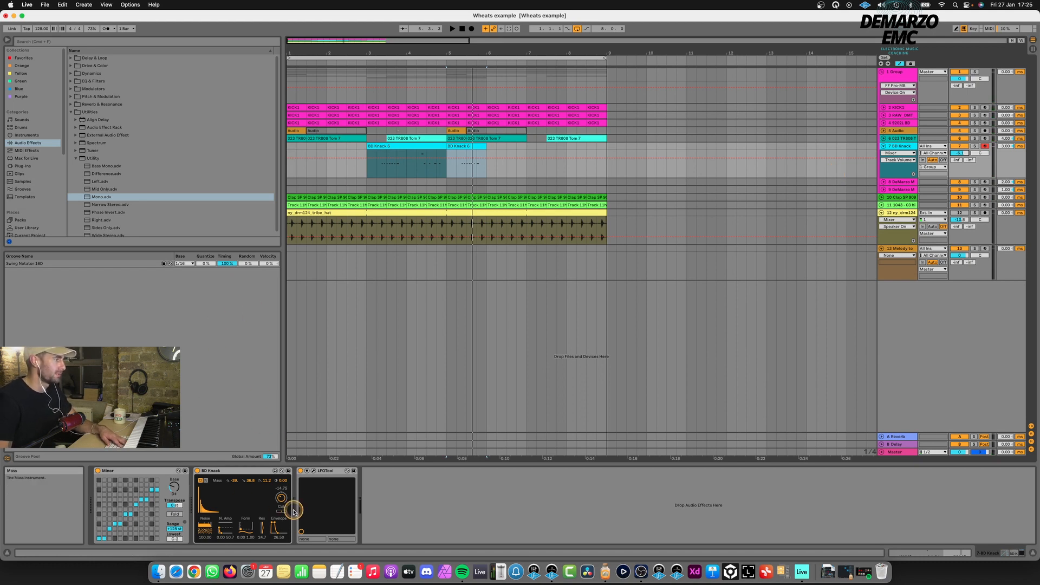
{"action": "left_click", "coordinate": [501, 134]}
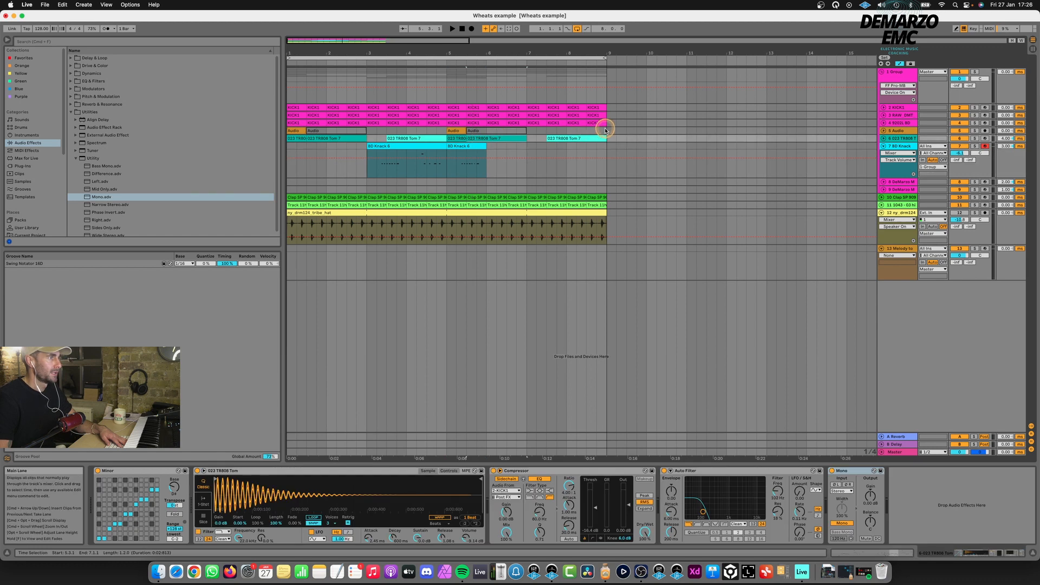
- Examine the recorded notes in the BD Knack clips at bar 3 and bar 5 while playing the groove
{"action": "left_click", "coordinate": [390, 151]}
{"action": "double_click", "coordinate": [390, 151]}
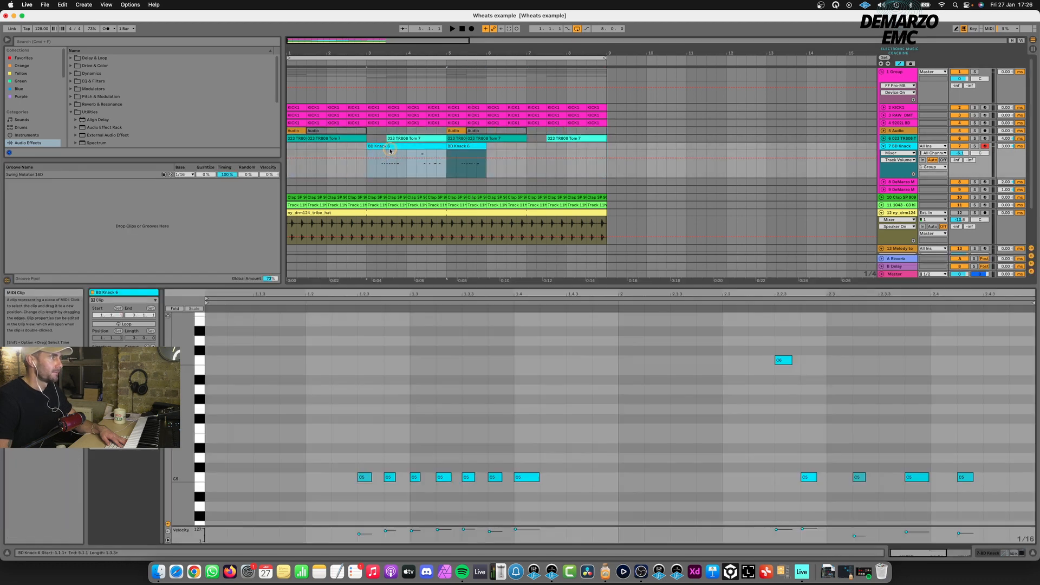
{"action": "left_click_drag", "start_coordinate": [634, 132], "coordinate": [287, 162]}
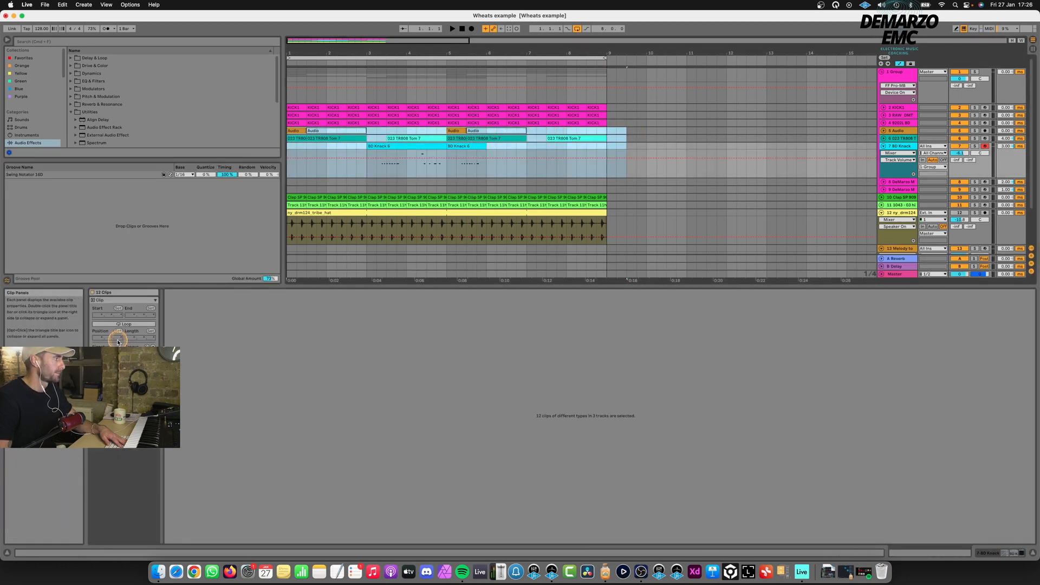
{"action": "key", "text": "space"}
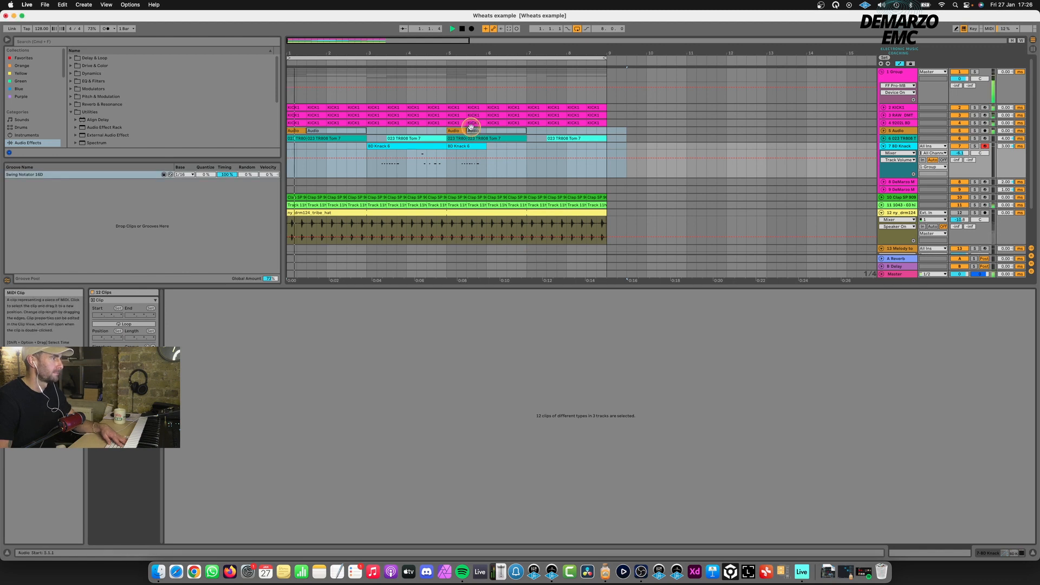
{"action": "left_click", "coordinate": [466, 146]}
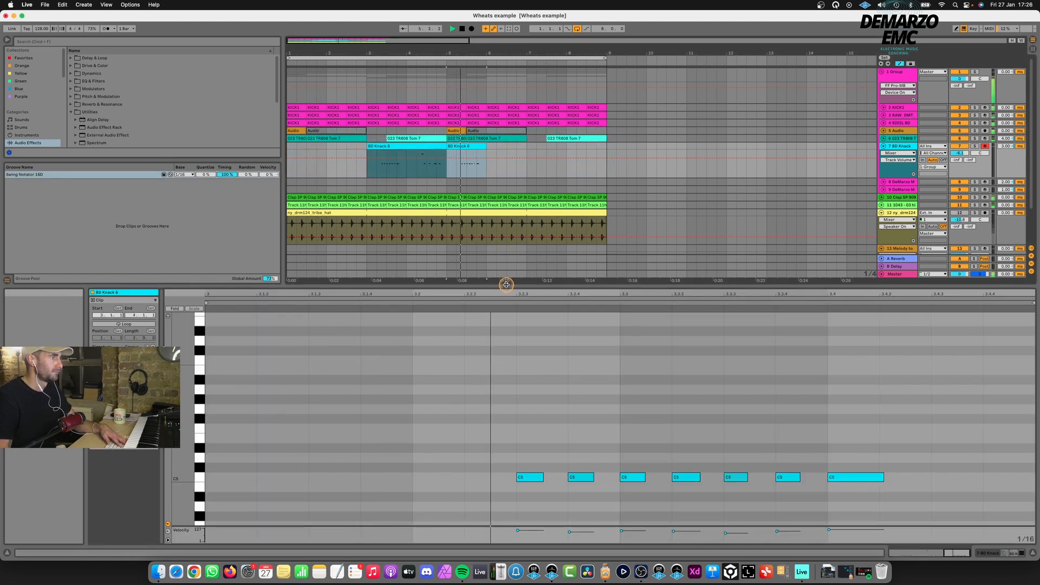
- Lower the groove pool's global amount to about 69% and audition the BD Knack clip at bar 5
{"action": "key", "text": "super+alt+l"}
{"action": "key", "text": "space"}
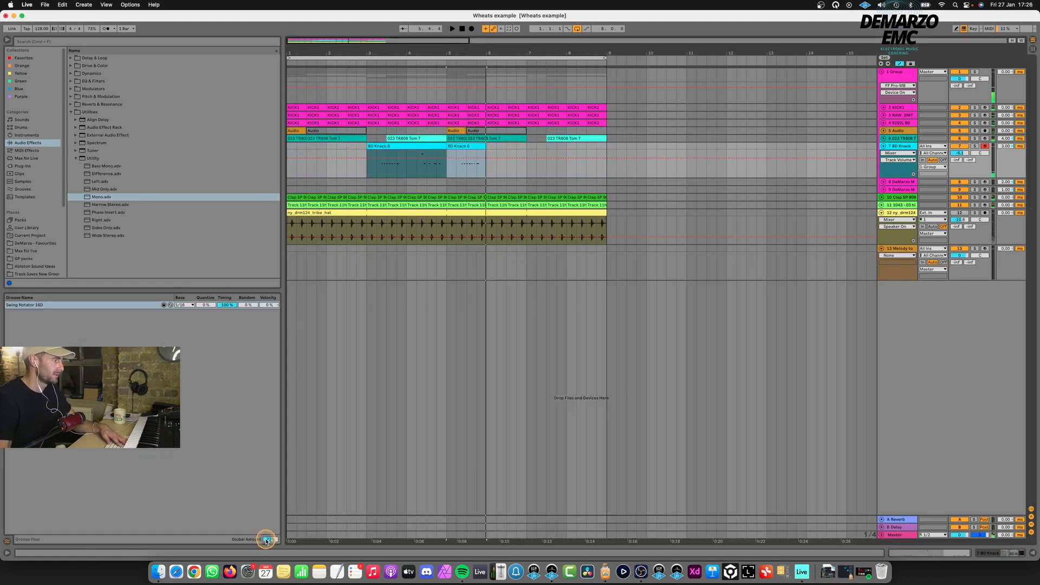
{"action": "scroll", "coordinate": [267, 540], "scroll_direction": "down", "scroll_amount": 4}
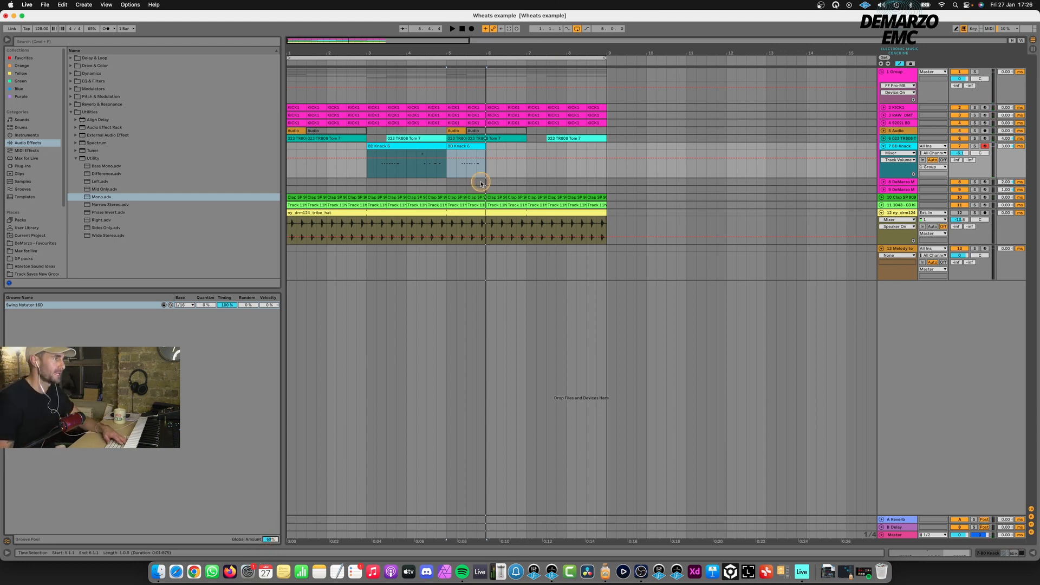
{"action": "left_click", "coordinate": [463, 169]}
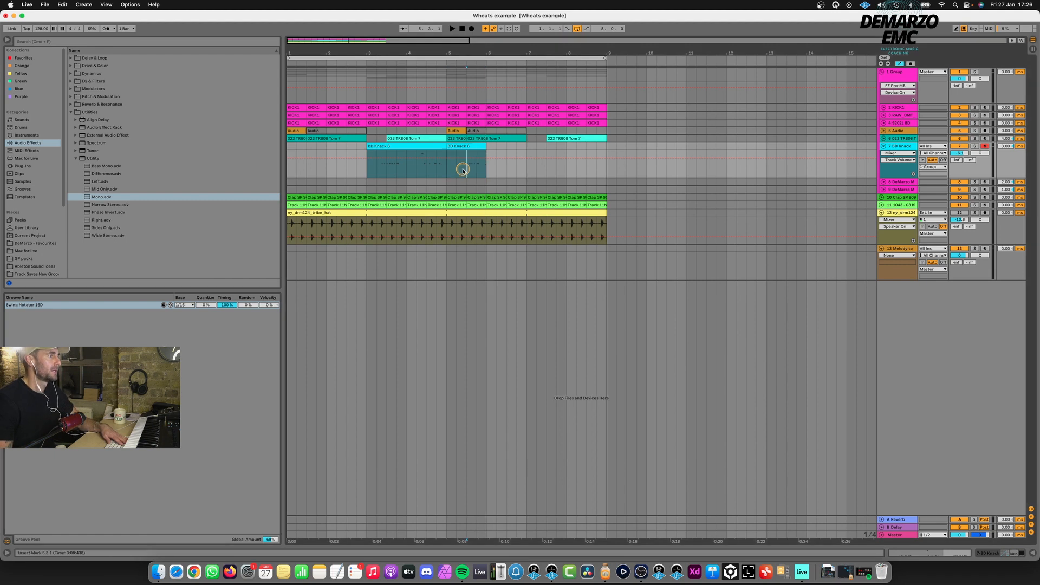
{"action": "key", "text": "space"}
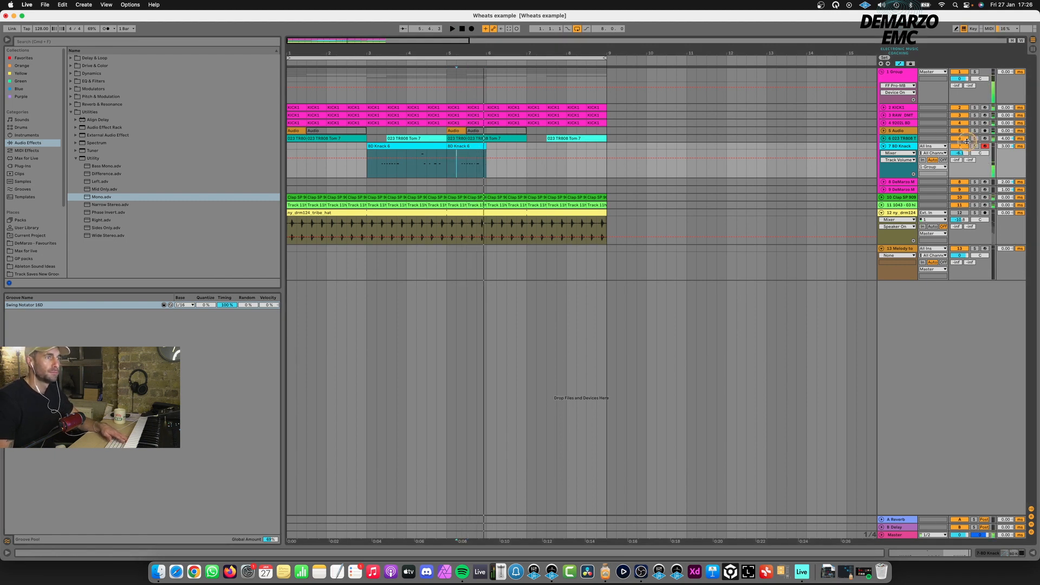
- Solo the BD Knack track, raise its volume to -4.8 dB and shorten the instrument's envelope to 16.00
{"action": "left_click", "coordinate": [975, 147]}
{"action": "key", "text": "space"}
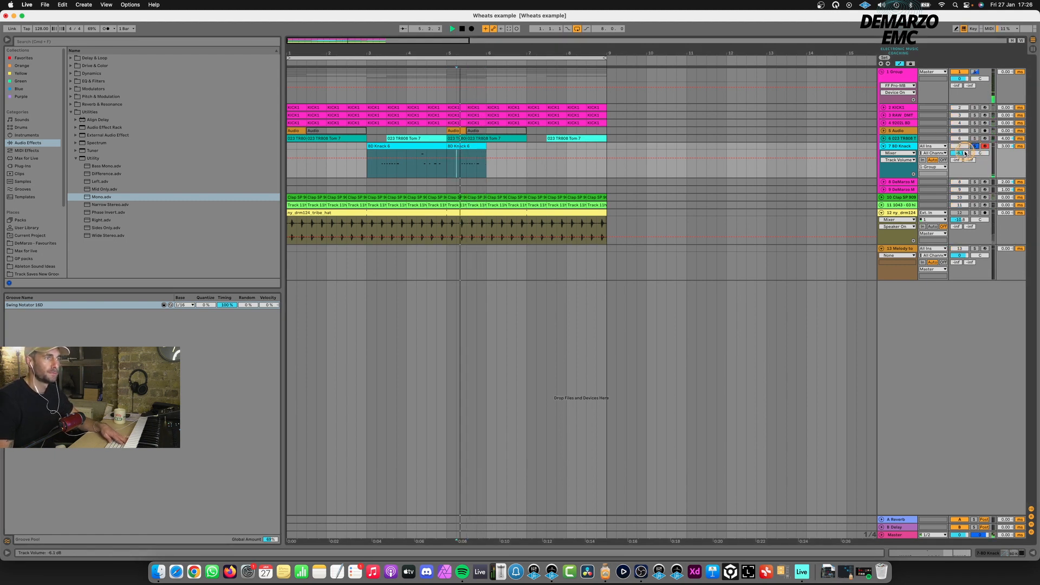
{"action": "double_click", "coordinate": [901, 146]}
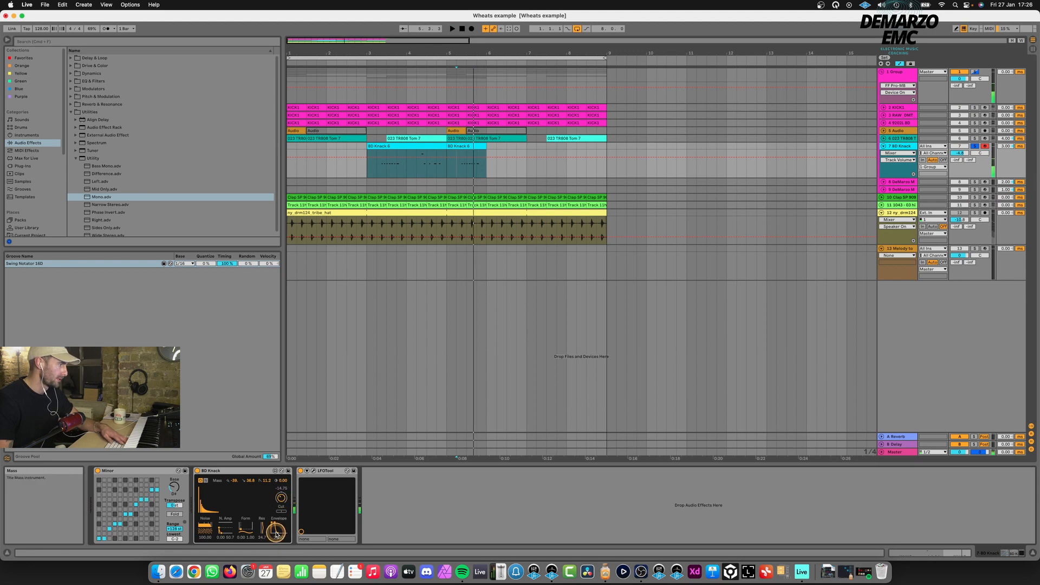
{"action": "left_click_drag", "start_coordinate": [278, 533], "coordinate": [275, 532]}
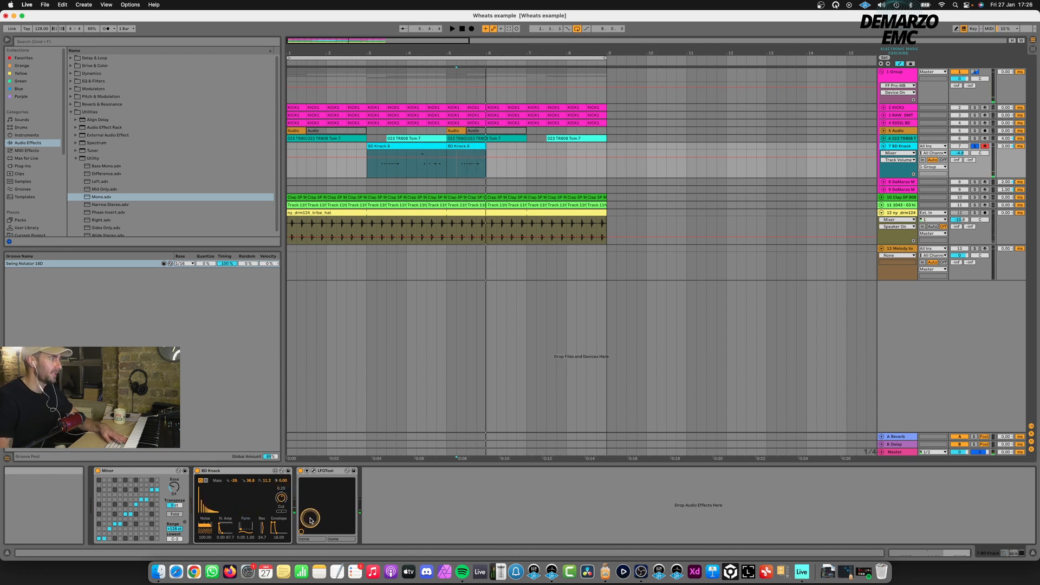
- Show the automation of the BD Knack instrument's Warp parameter on its track
{"action": "right_click", "coordinate": [281, 491]}
{"action": "left_click", "coordinate": [304, 495]}
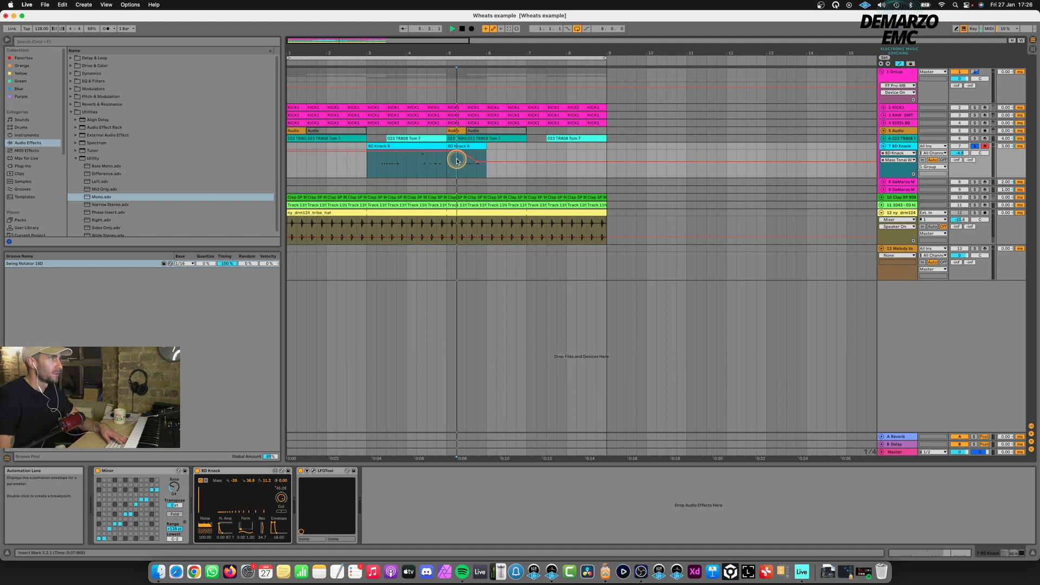
- Take the BD Knack track out of solo, lower the instrument's resonance and set its envelope to 7.25
{"action": "left_click", "coordinate": [975, 146]}
{"action": "key", "text": "space"}
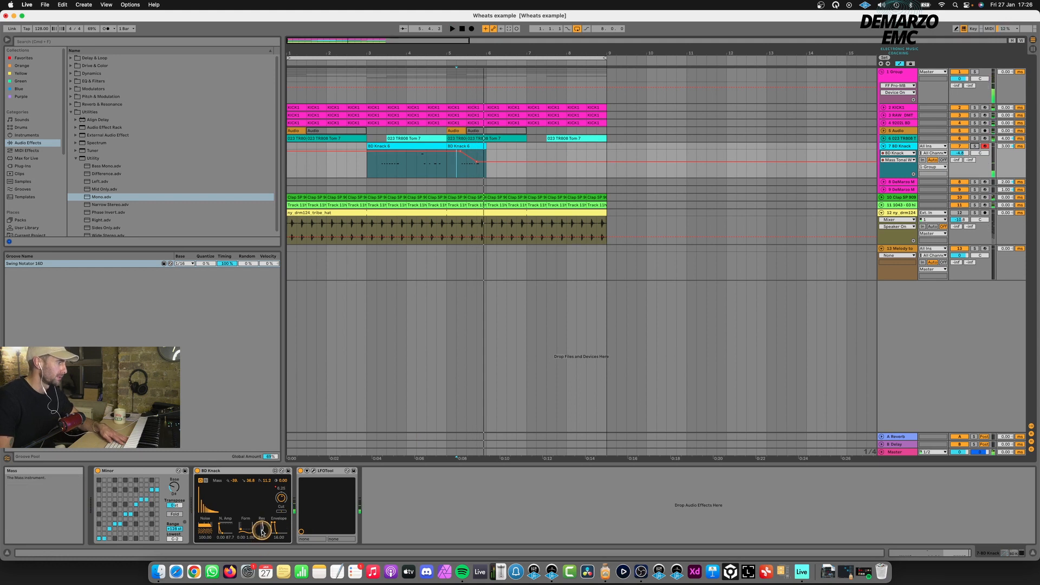
{"action": "key", "text": "space"}
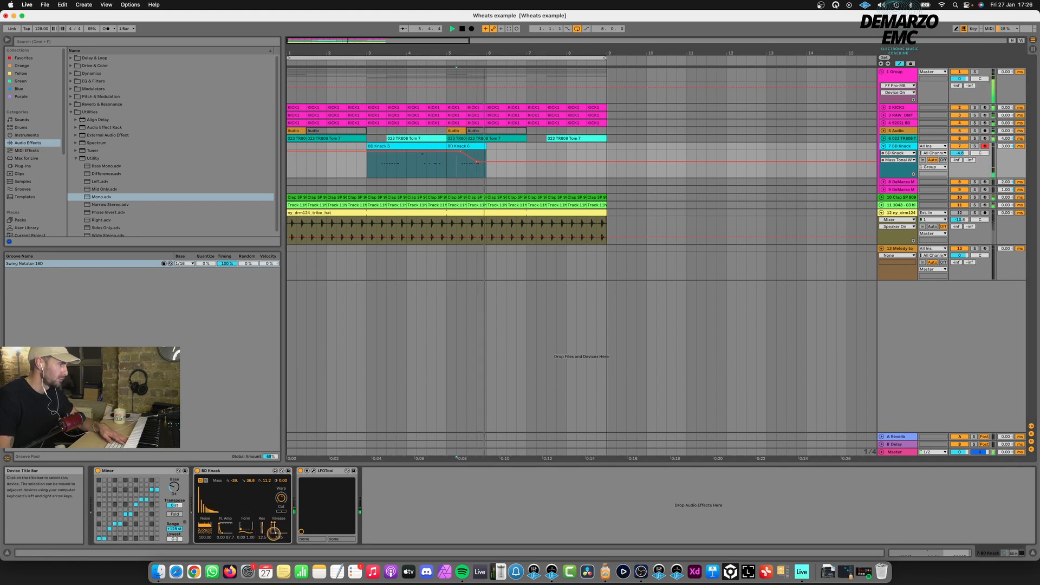
- Copy the BD Knack clip from bar 5 and paste it at 7.1 on the same track
{"action": "left_click", "coordinate": [475, 146]}
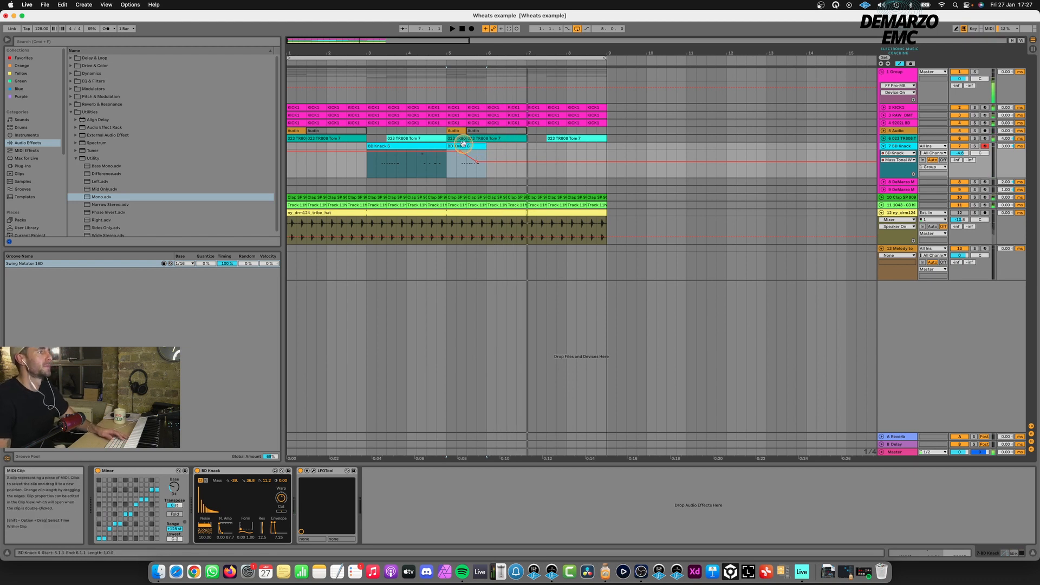
{"action": "key", "text": "space"}
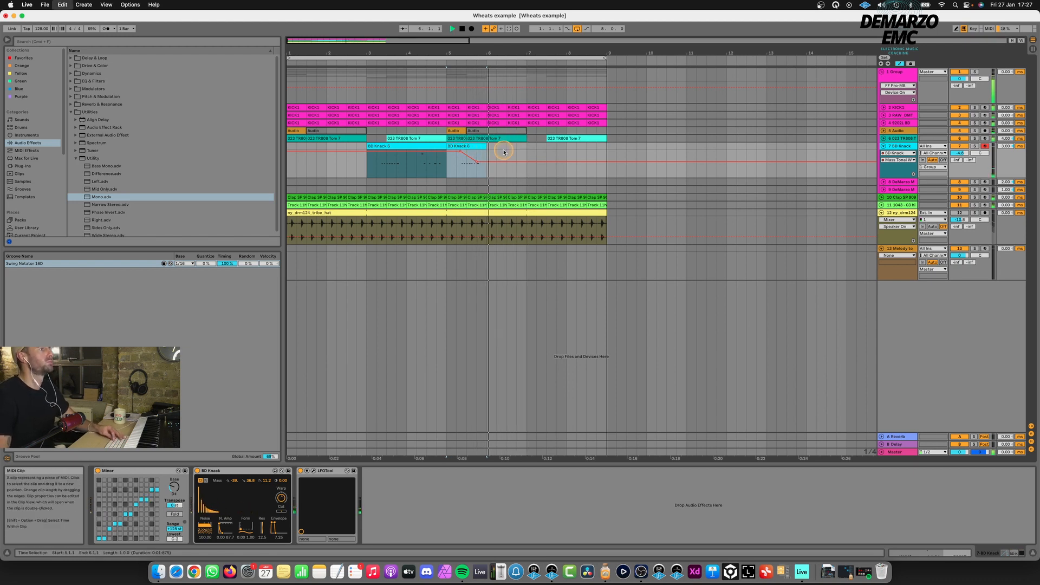
{"action": "left_click", "coordinate": [527, 154]}
{"action": "key", "text": "super+v"}
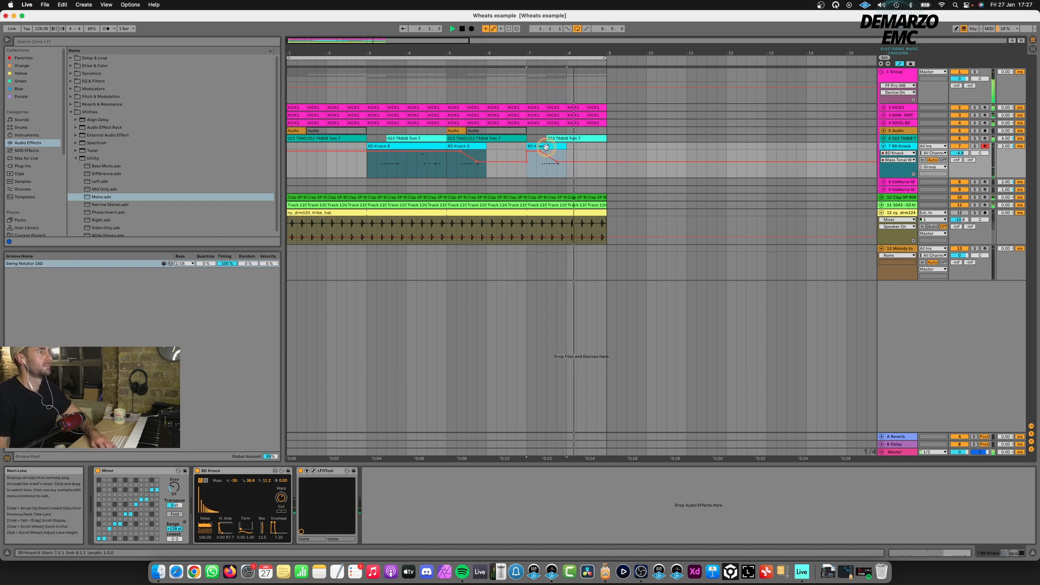
- Clear the BD Knack track, keeping only the bar 5 clip by moving it to the same position on the Melody track
{"action": "left_click_drag", "start_coordinate": [546, 146], "coordinate": [470, 145]}
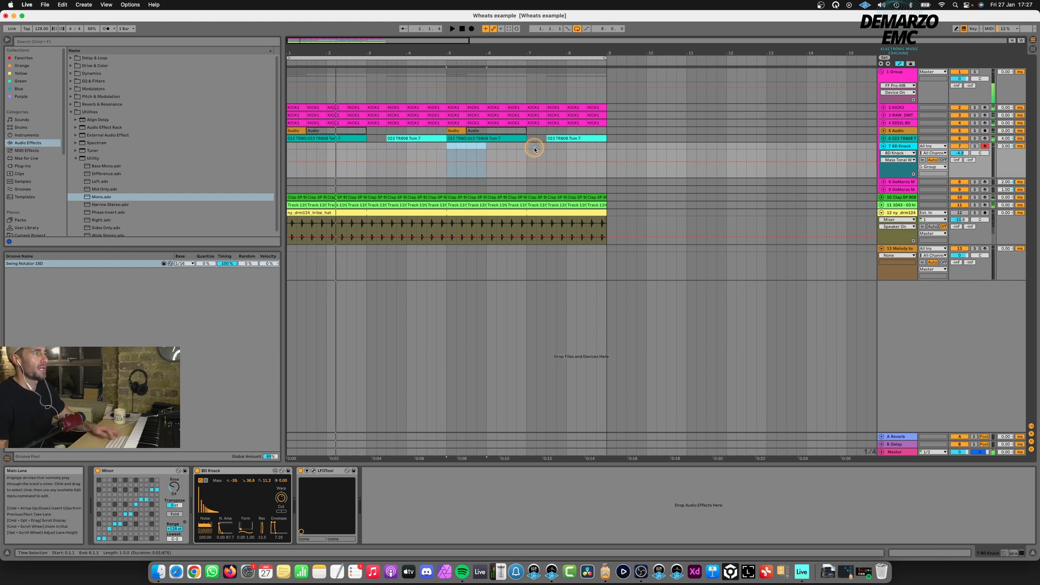
{"action": "left_click", "coordinate": [479, 153]}
{"action": "left_click_drag", "start_coordinate": [479, 146], "coordinate": [454, 268]}
{"action": "left_click", "coordinate": [479, 159]}
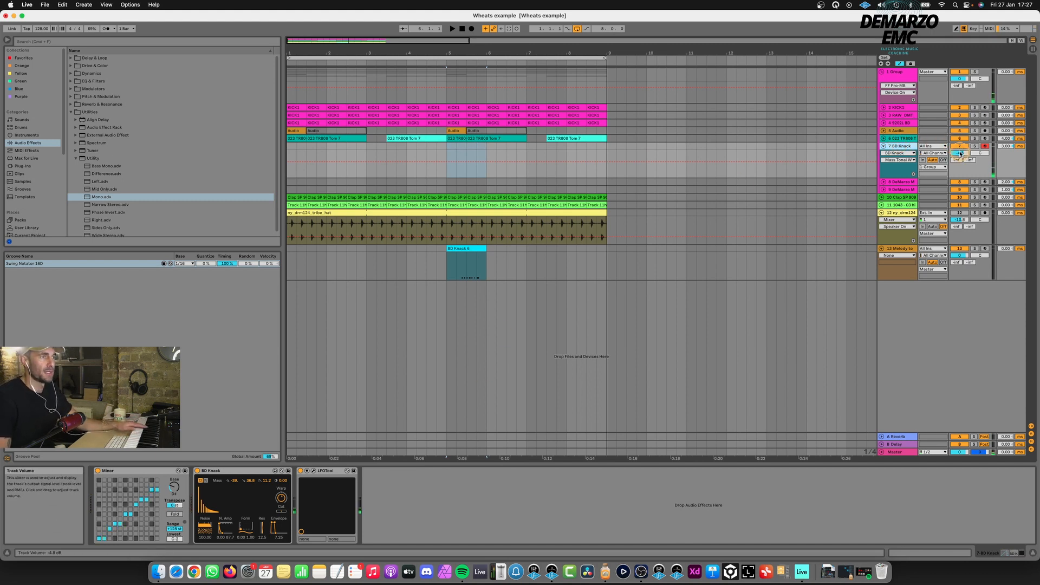
- Record a new BD Knack MIDI performance from bar 1 to bar 9 and deactivate the BD Knack clip on the Melody track
{"action": "left_click", "coordinate": [462, 29]}
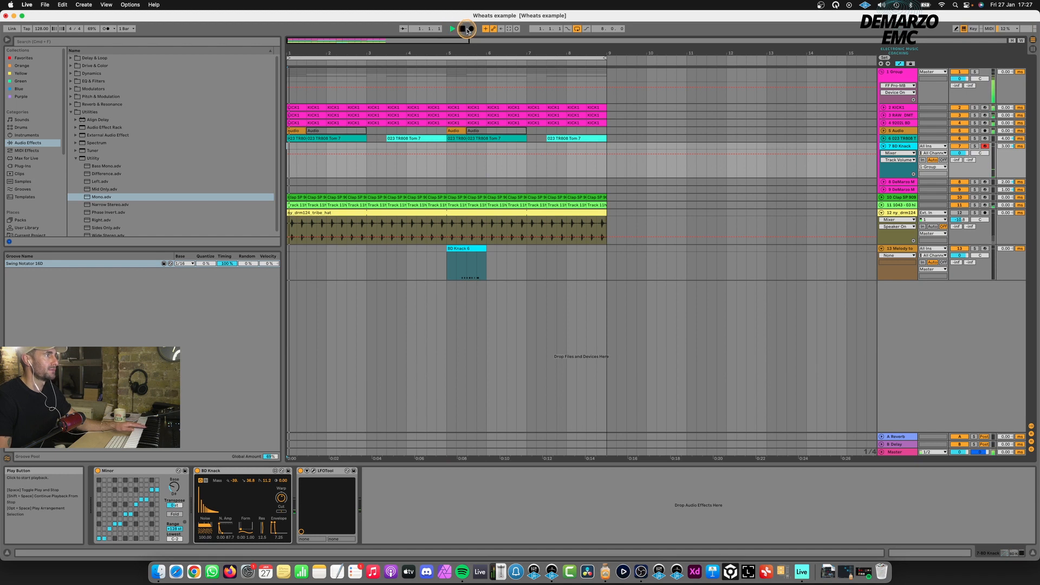
{"action": "left_click", "coordinate": [471, 29]}
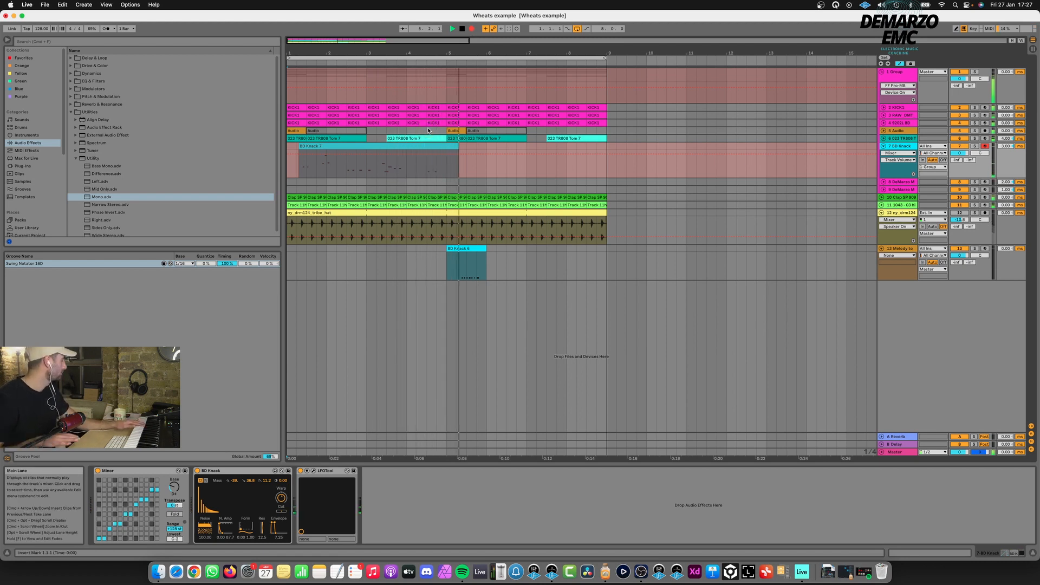
{"action": "left_click", "coordinate": [482, 252]}
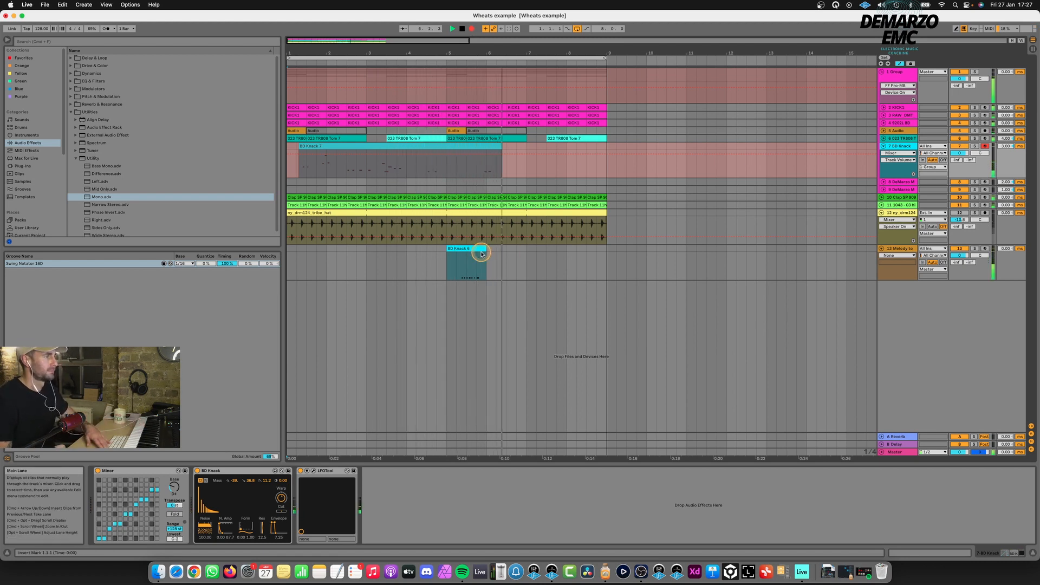
{"action": "key", "text": "0"}
{"action": "left_click", "coordinate": [477, 249]}
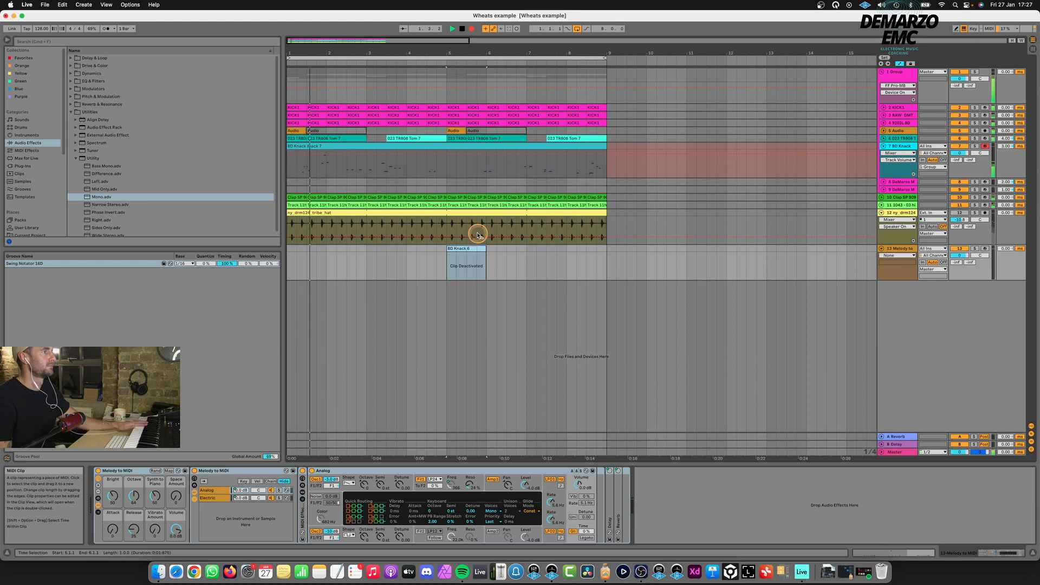
{"action": "left_click", "coordinate": [471, 28]}
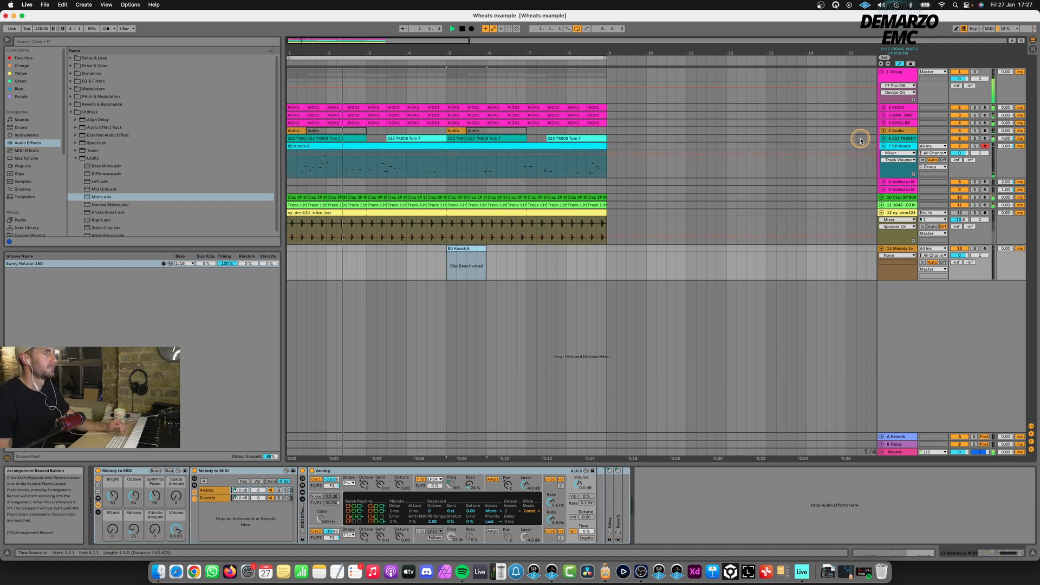
- Shape the BD Knack sound in solo, raising its resonance and setting its envelope to 28.25, and take the track out of solo
{"action": "left_click", "coordinate": [974, 146]}
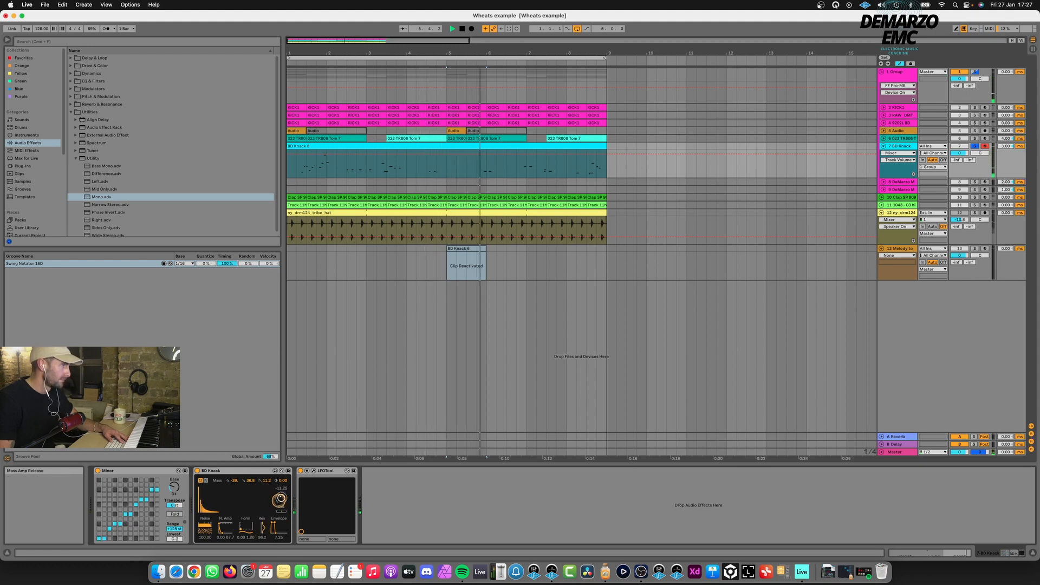
{"action": "left_click_drag", "start_coordinate": [280, 498], "coordinate": [279, 517]}
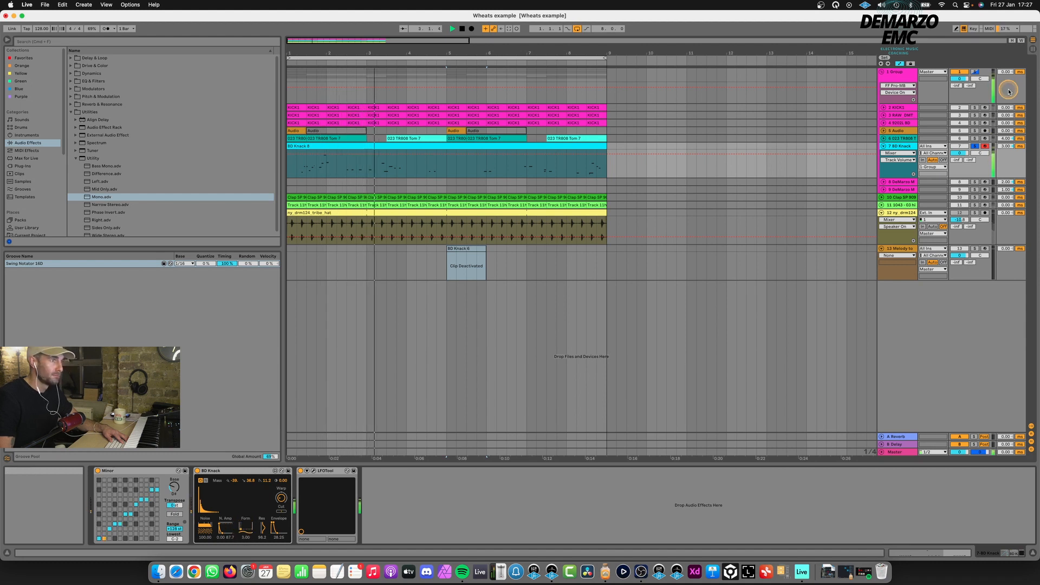
{"action": "left_click", "coordinate": [974, 145]}
{"action": "key", "text": "space"}
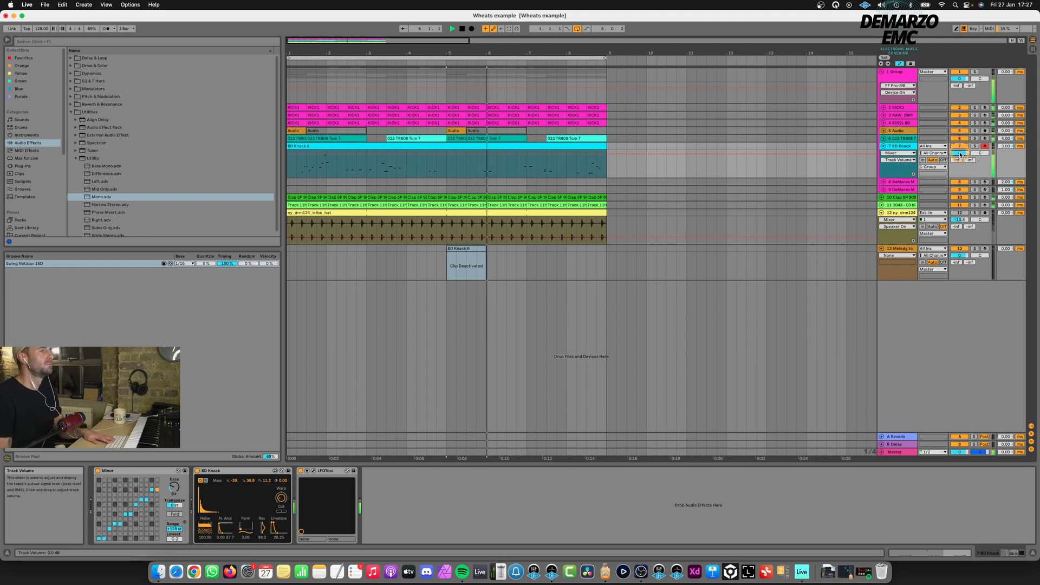
- Split the recorded BD Knack clip at 8.3.1 and delete its last beat, from 8.4.1 to 9.1.1
{"action": "left_click", "coordinate": [486, 170]}
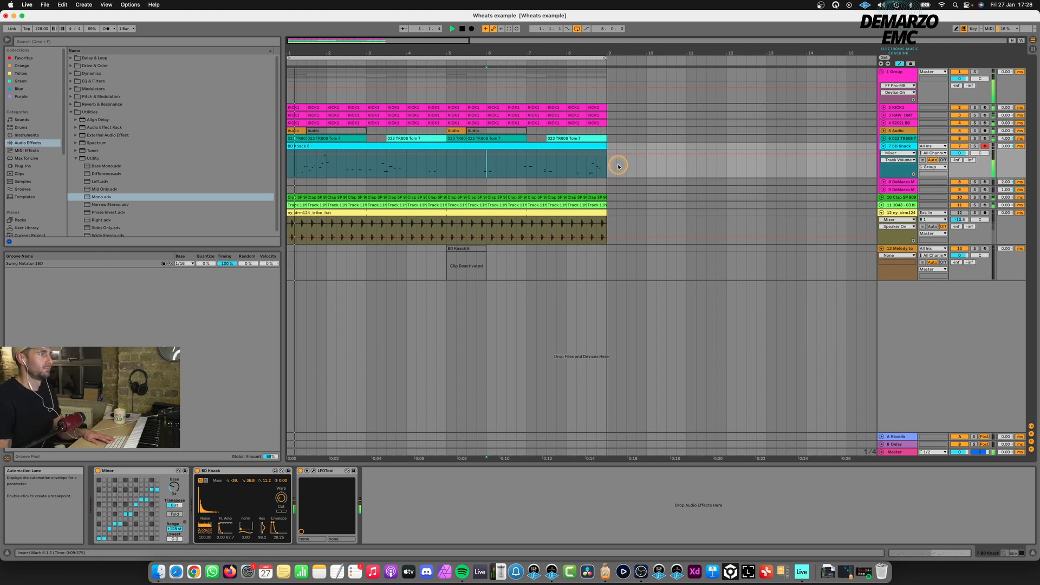
{"action": "left_click", "coordinate": [588, 168]}
{"action": "left_click_drag", "start_coordinate": [594, 166], "coordinate": [596, 147]}
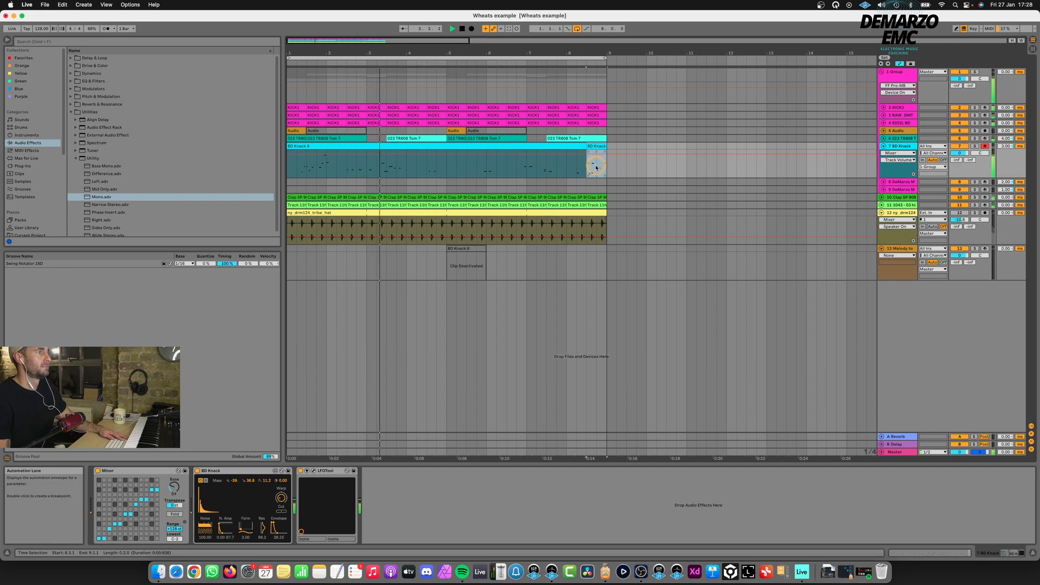
{"action": "key", "text": "cmd+e"}
{"action": "left_click", "coordinate": [599, 146]}
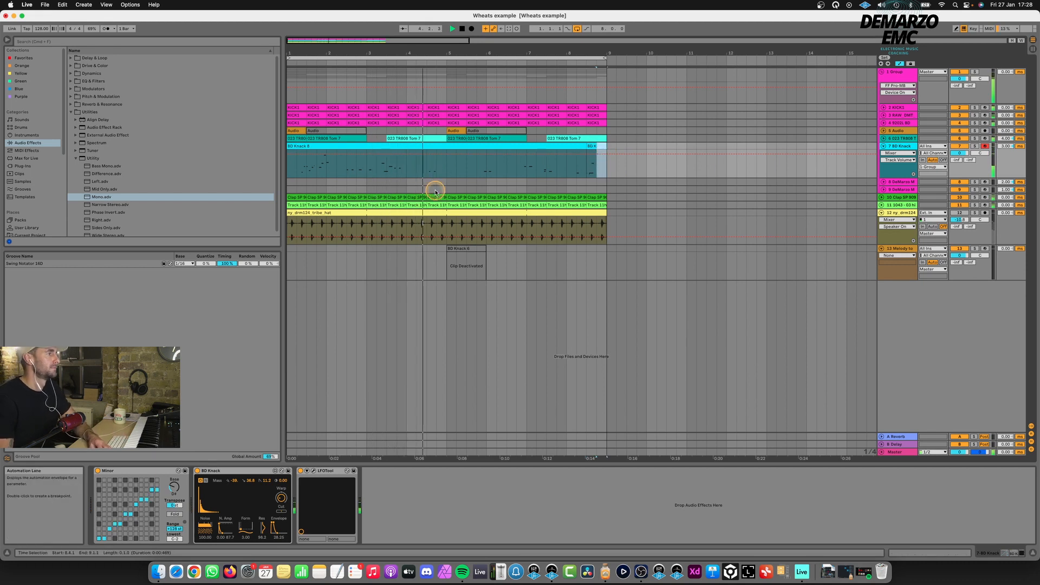
- Split the BD Knack clip at 5.1.1 and 6.1.1 to isolate bar 5, and open the bar 5 clip's notes
{"action": "left_click", "coordinate": [485, 163]}
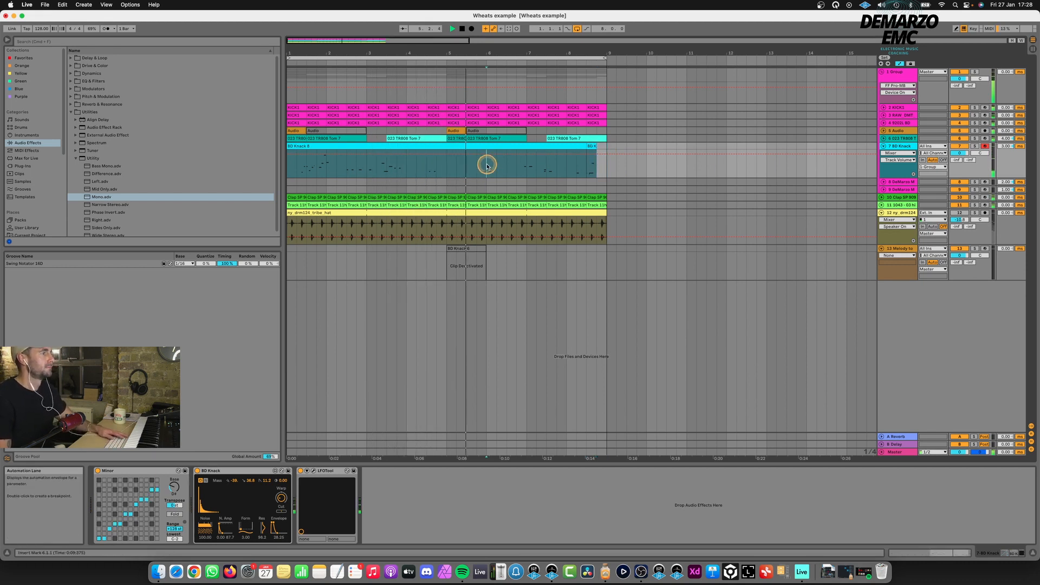
{"action": "left_click", "coordinate": [452, 168], "text": "shift"}
{"action": "key", "text": "cmd+e"}
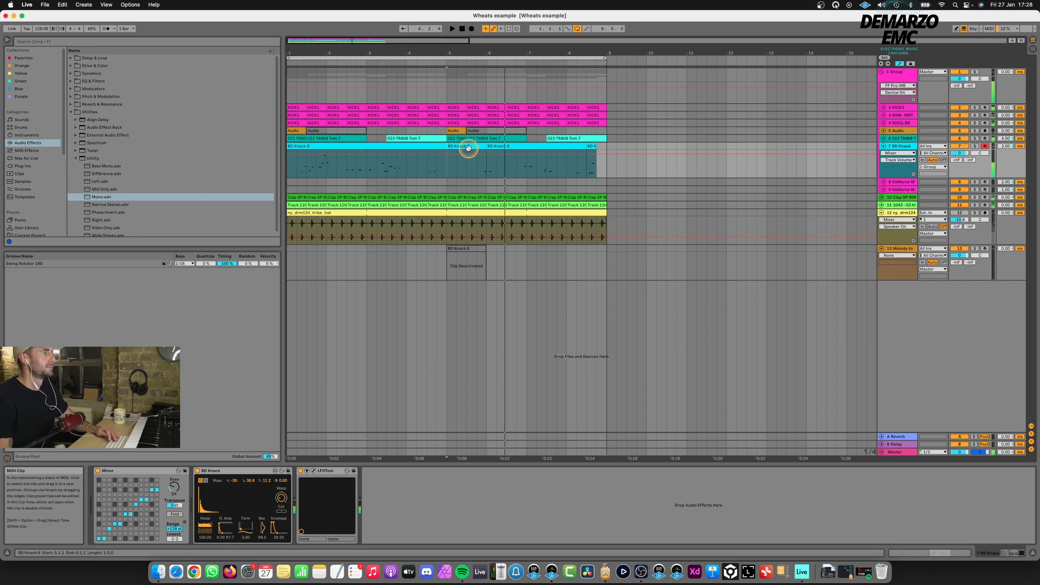
{"action": "double_click", "coordinate": [466, 146]}
{"action": "key", "text": "space"}
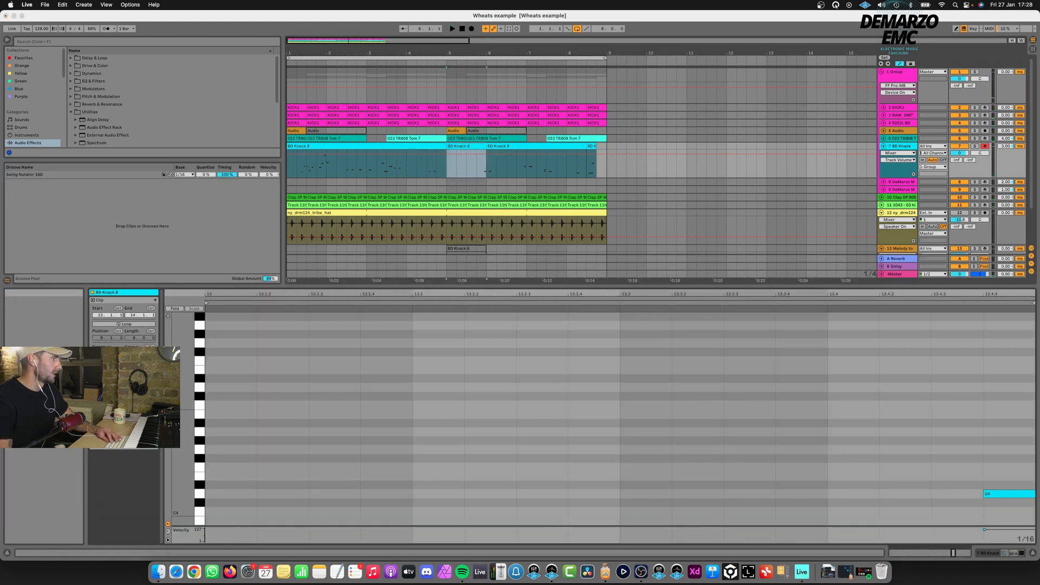
{"action": "key", "text": "space"}
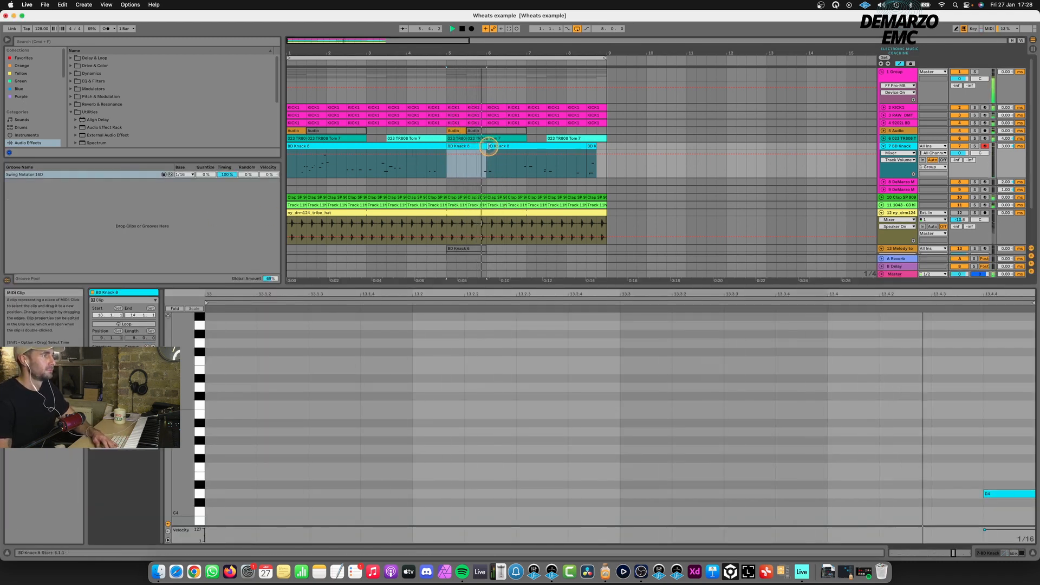
- Delete the BD Knack clips from bar 6 up to 8.3.1 and from bar 1 up to bar 5
{"action": "left_click_drag", "start_coordinate": [488, 146], "coordinate": [563, 147]}
{"action": "key", "text": "Delete"}
{"action": "left_click", "coordinate": [422, 147]}
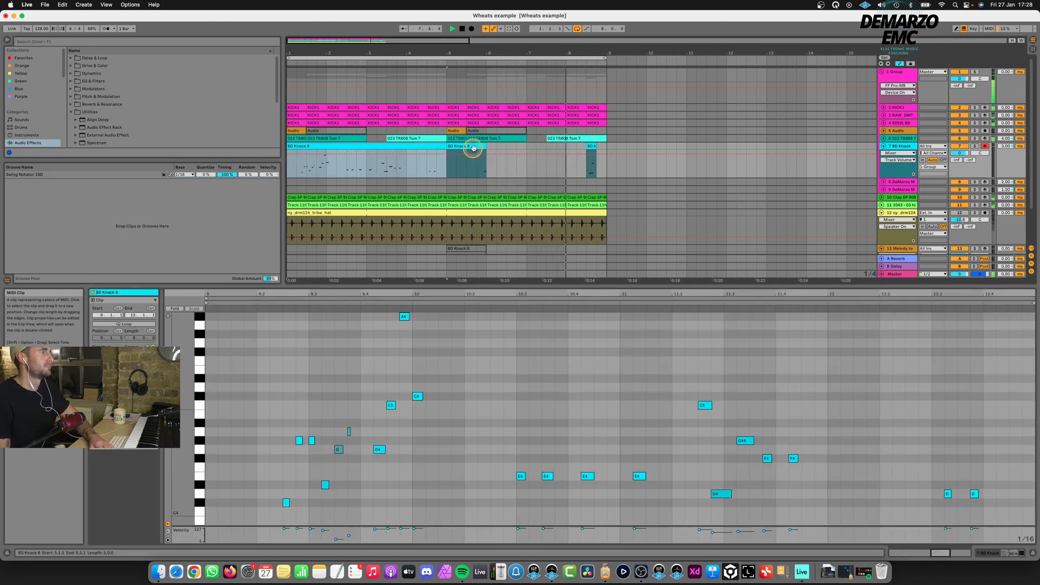
{"action": "key", "text": "Delete"}
- Copy the bar 5 BD Knack clip and paste it at 1.1.1 on the same track
{"action": "left_click", "coordinate": [469, 151]}
{"action": "left_click", "coordinate": [289, 147]}
{"action": "key", "text": "super+v"}
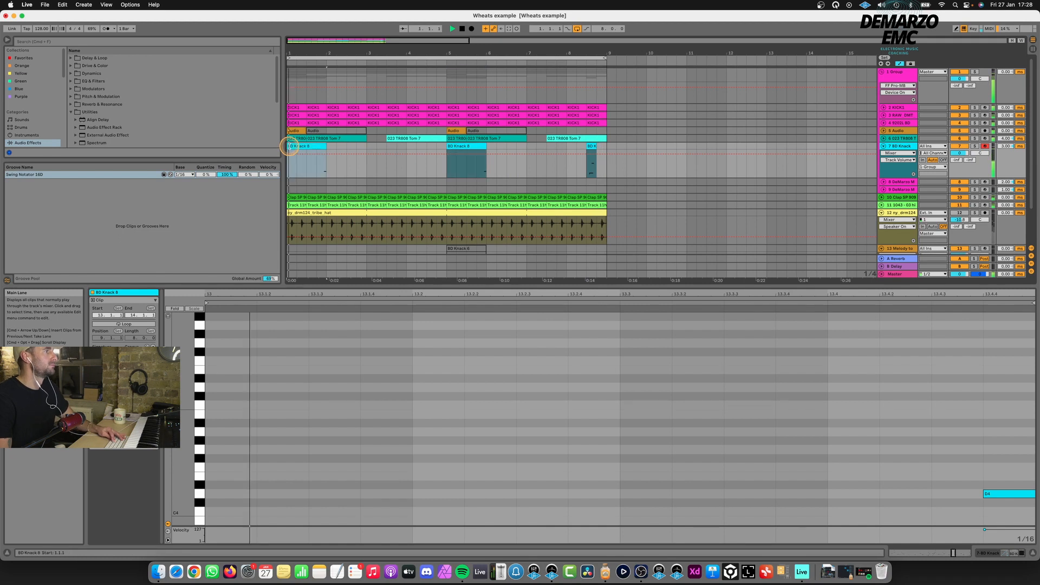
- Fold the BD Knack track, show its devices and adjust the instrument's Mass Tune while auditioning the track in solo
{"action": "left_click", "coordinate": [907, 150]}
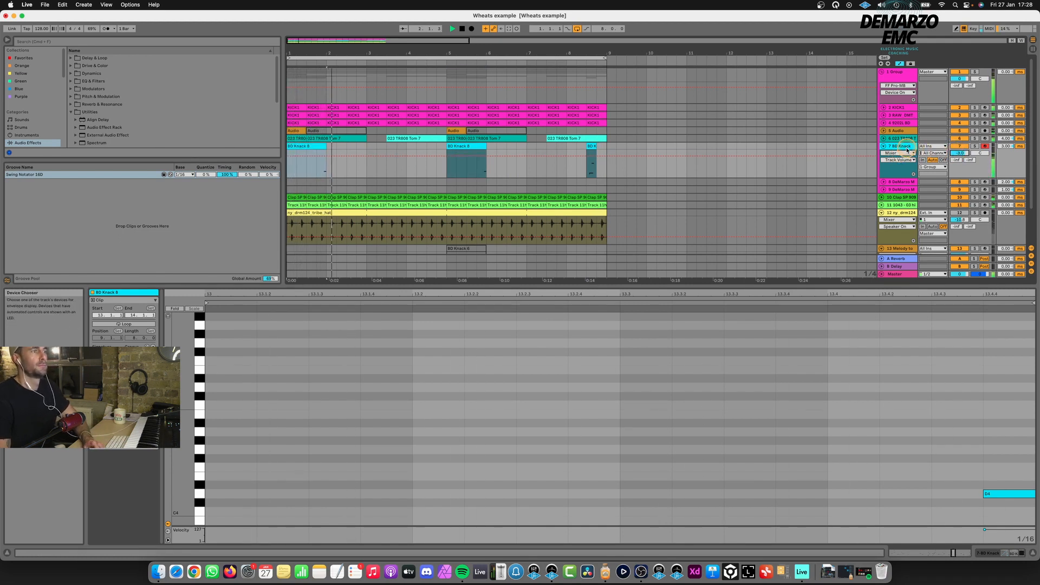
{"action": "left_click", "coordinate": [883, 148]}
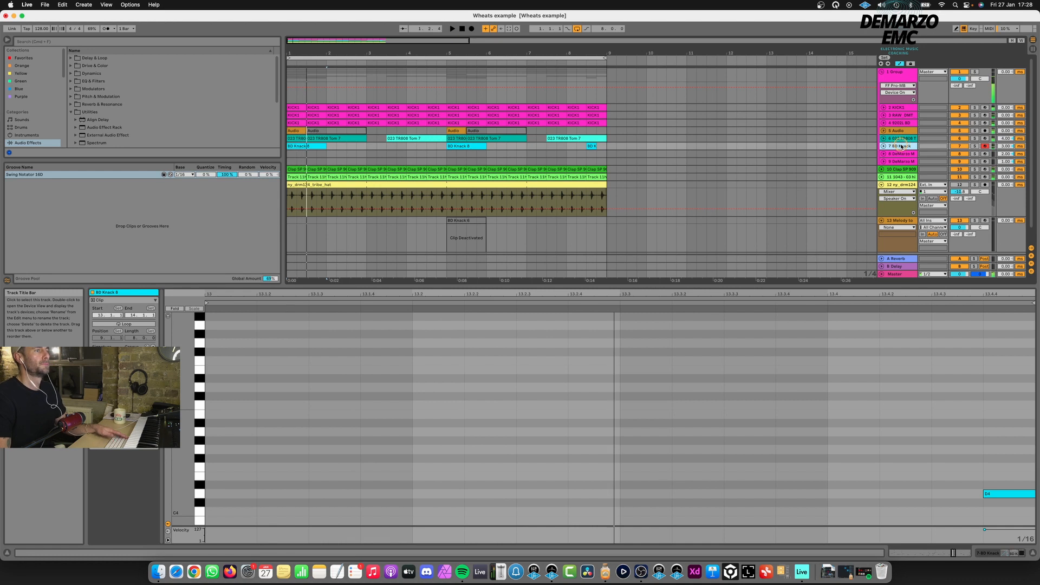
{"action": "double_click", "coordinate": [900, 146]}
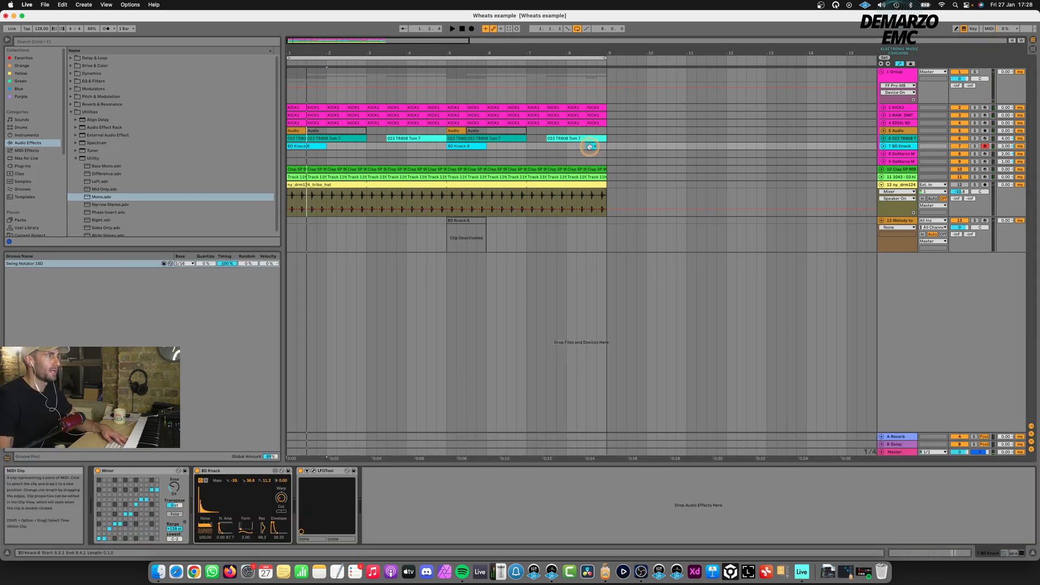
{"action": "key", "text": "space"}
{"action": "left_click", "coordinate": [974, 147]}
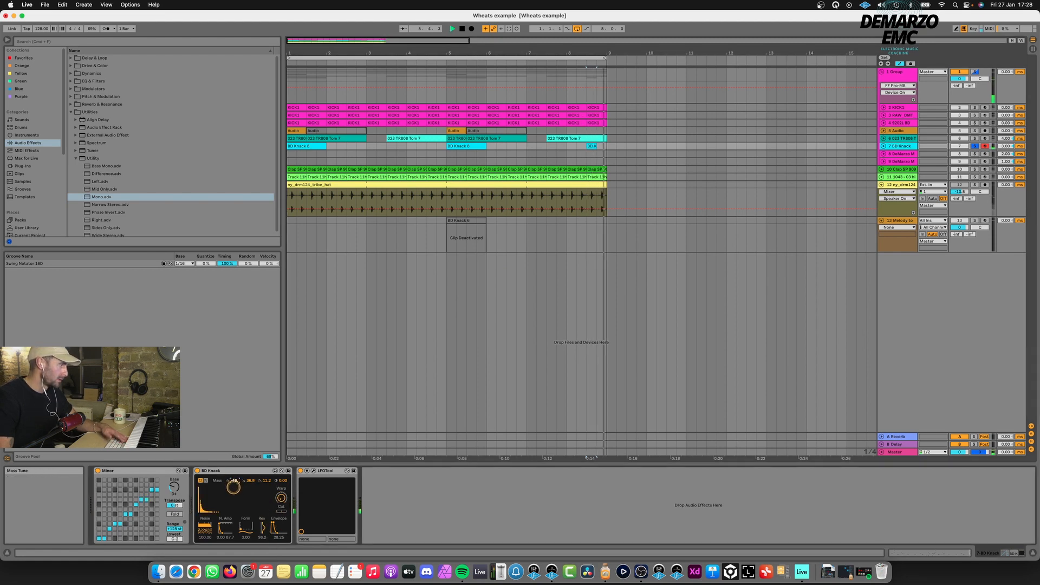
{"action": "left_click", "coordinate": [975, 146]}
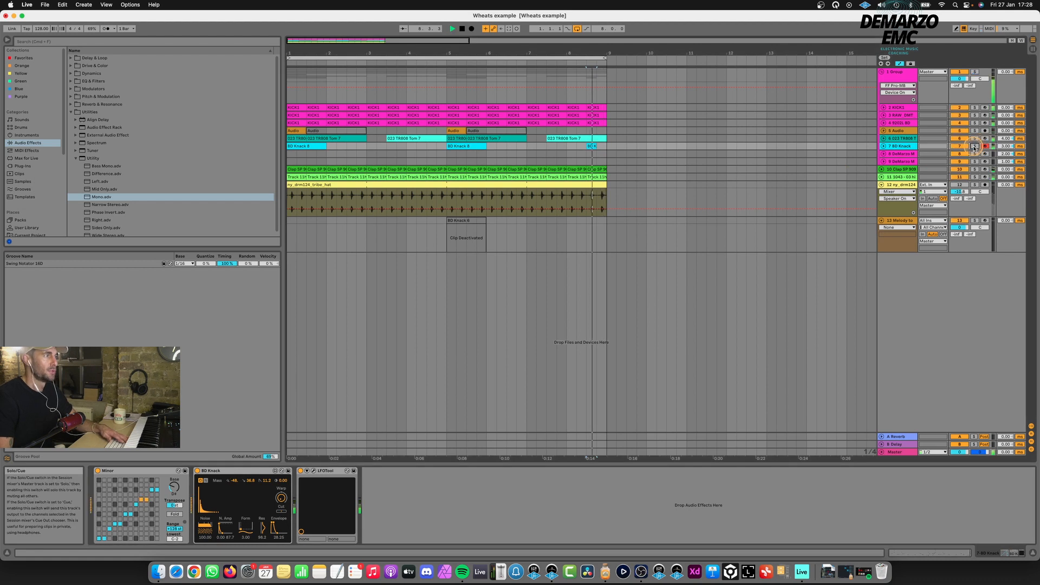
- Unfold the BD Knack track and raise its volume
{"action": "left_click", "coordinate": [883, 147]}
{"action": "left_click_drag", "start_coordinate": [959, 153], "coordinate": [957, 142]}
{"action": "key", "text": "space"}
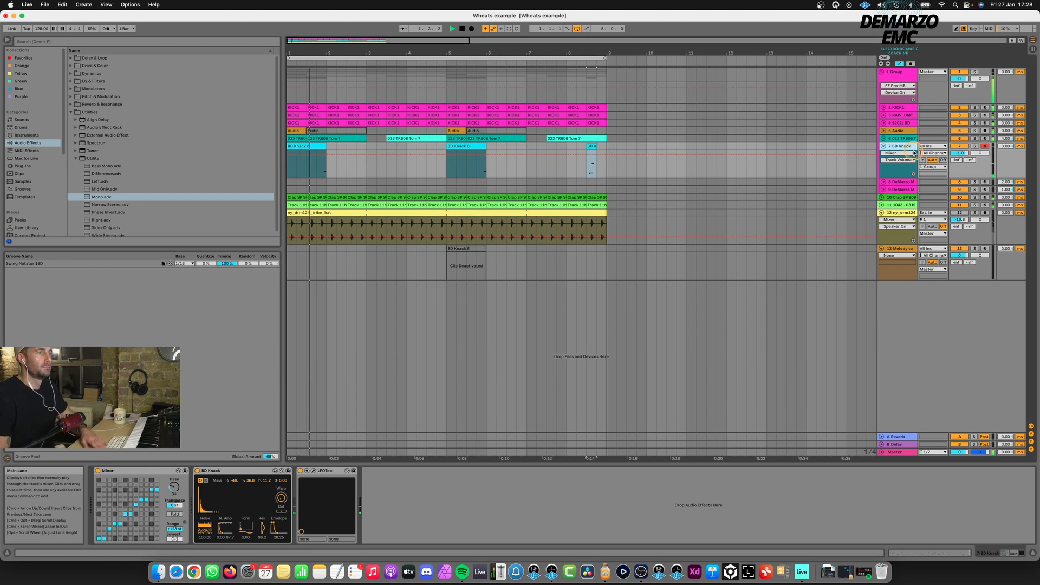
- Inspect the notes of the BD Knack clip in bar 1, close the clip view and delete that clip
{"action": "left_click", "coordinate": [303, 147]}
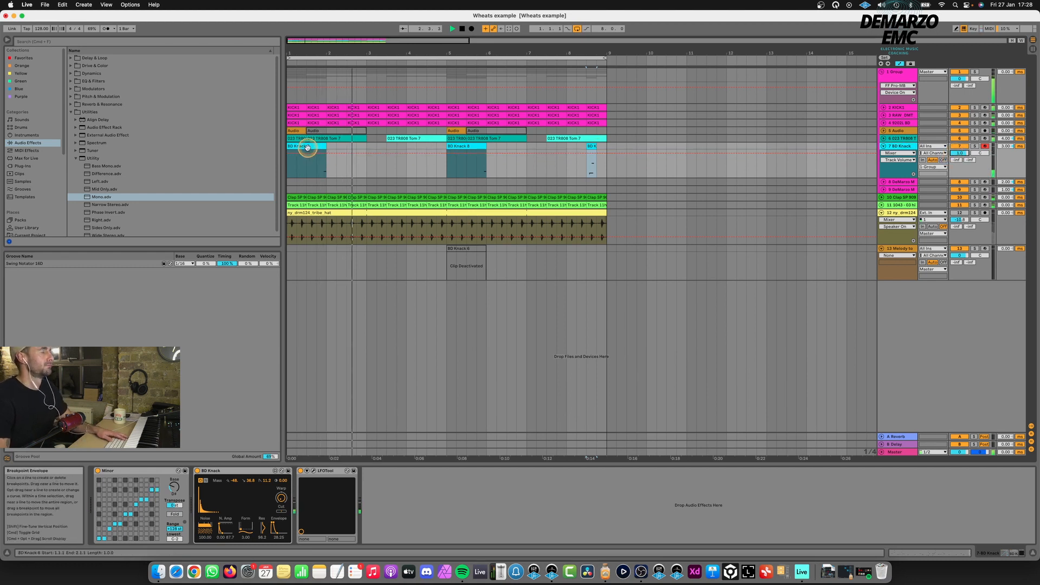
{"action": "double_click", "coordinate": [309, 148]}
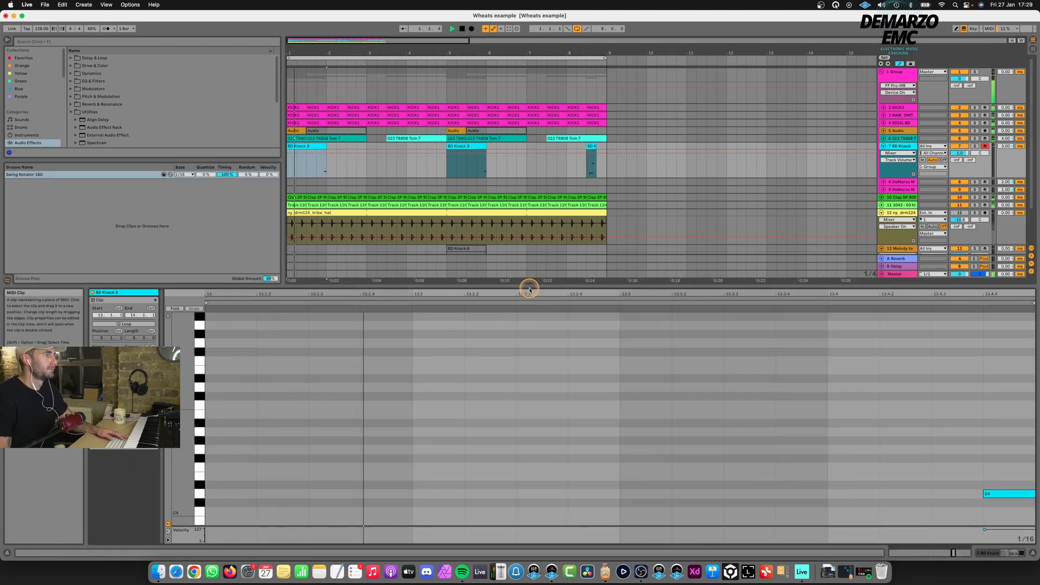
{"action": "key", "text": "super+alt+l"}
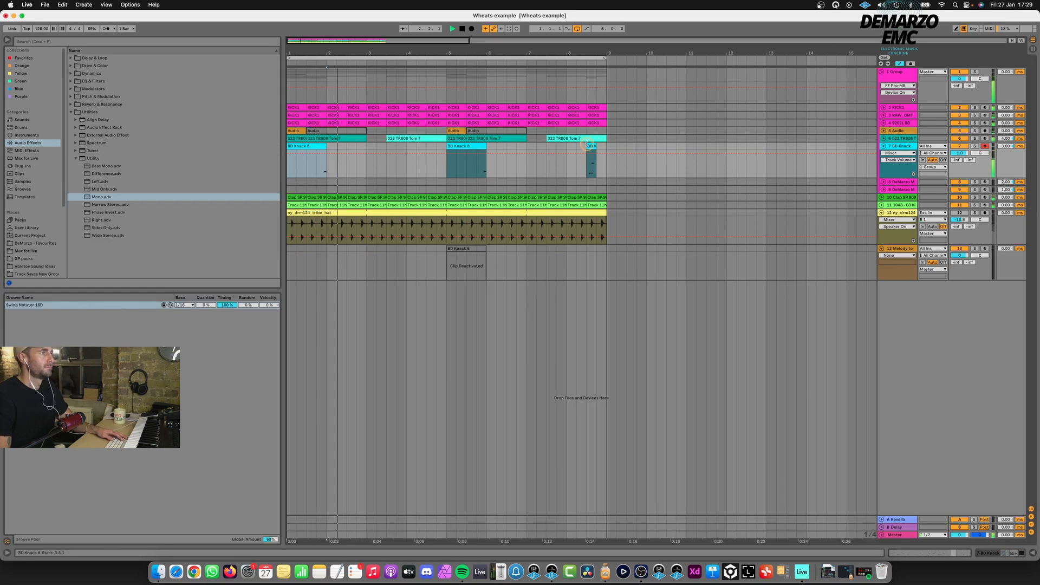
{"action": "left_click", "coordinate": [304, 146]}
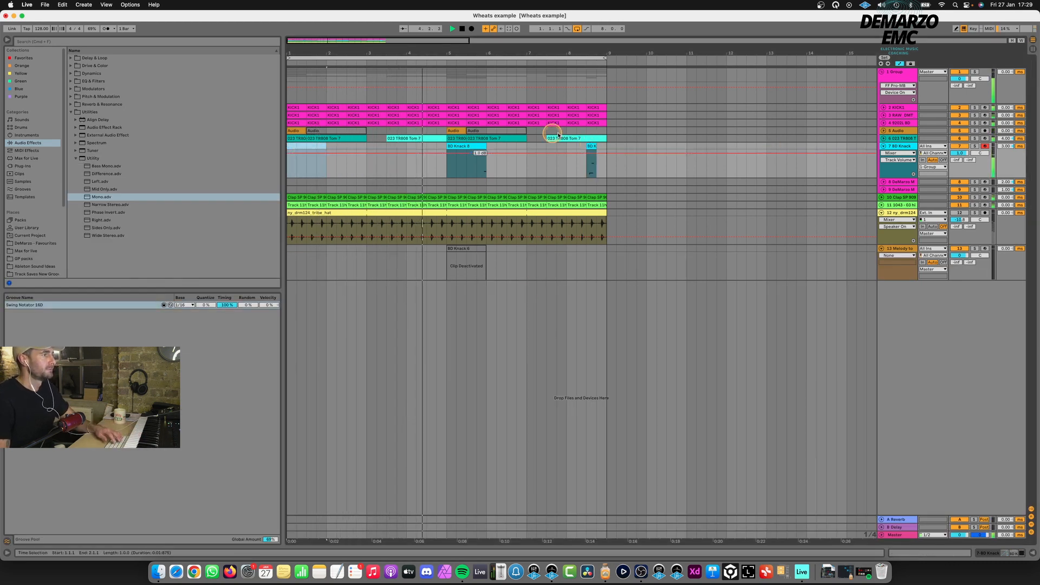
{"action": "left_click", "coordinate": [592, 157]}
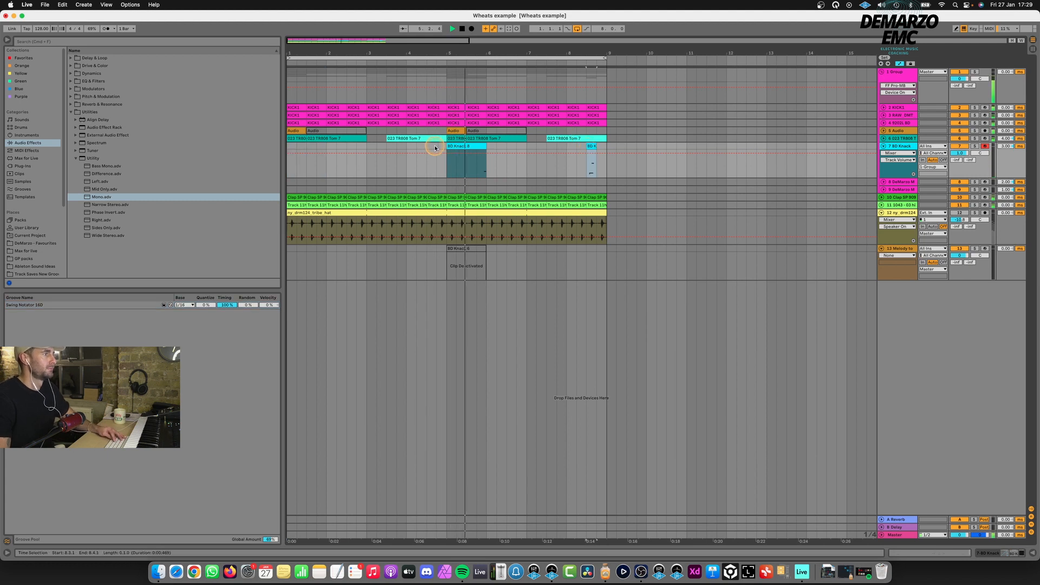
- Move the BD Knack clip from bar 5 to bar 6 and paste a copy of it at bar 2
{"action": "left_click", "coordinate": [459, 145]}
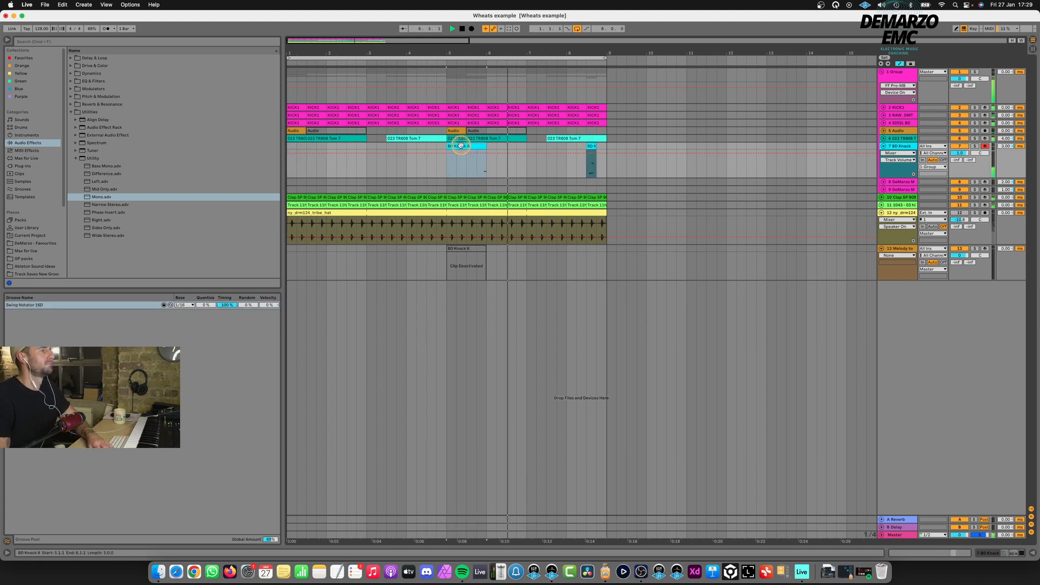
{"action": "key", "text": "super+d"}
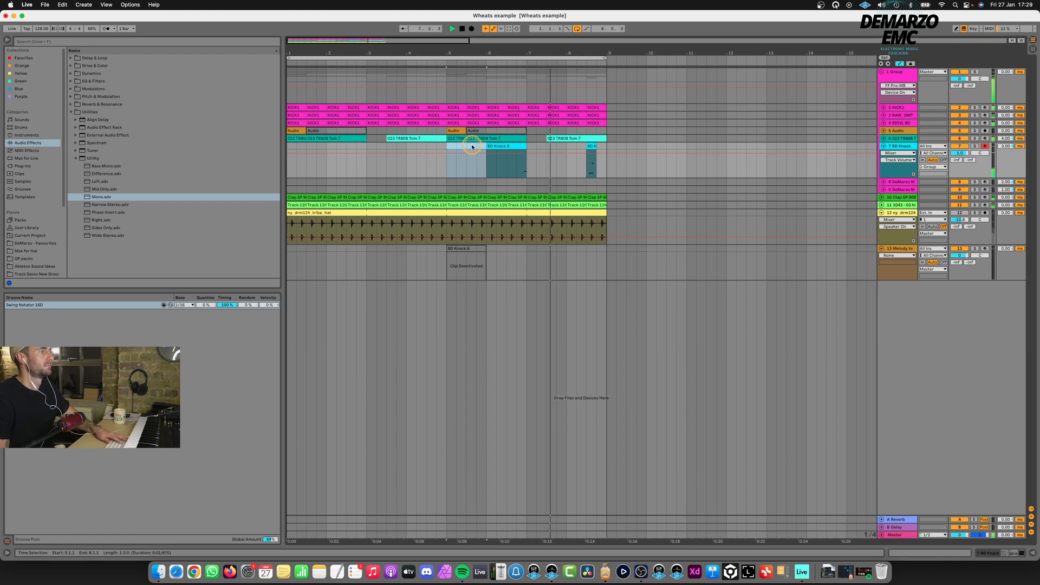
{"action": "key", "text": "Delete"}
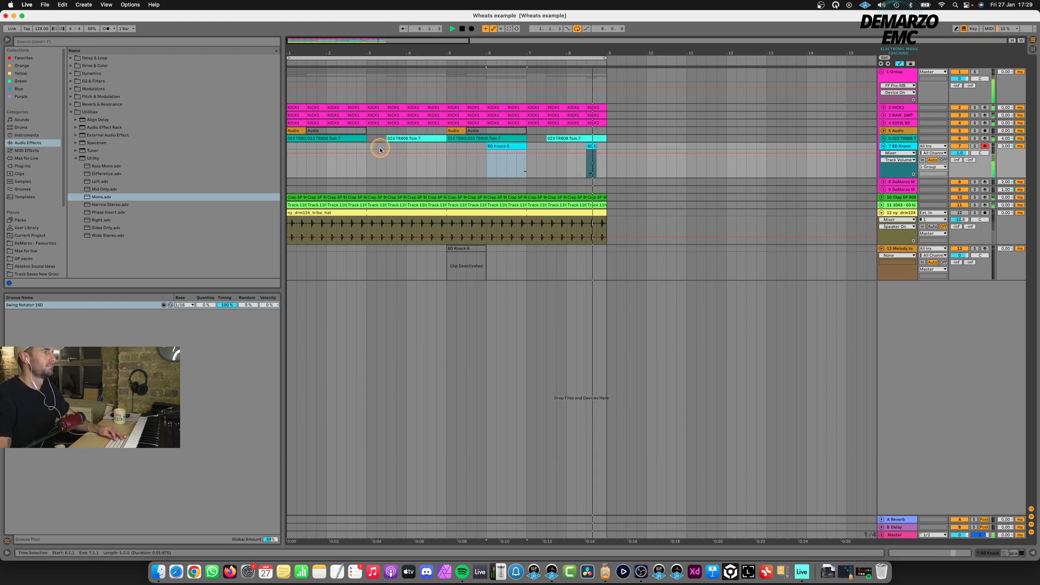
{"action": "left_click", "coordinate": [327, 147]}
{"action": "key", "text": "super+v"}
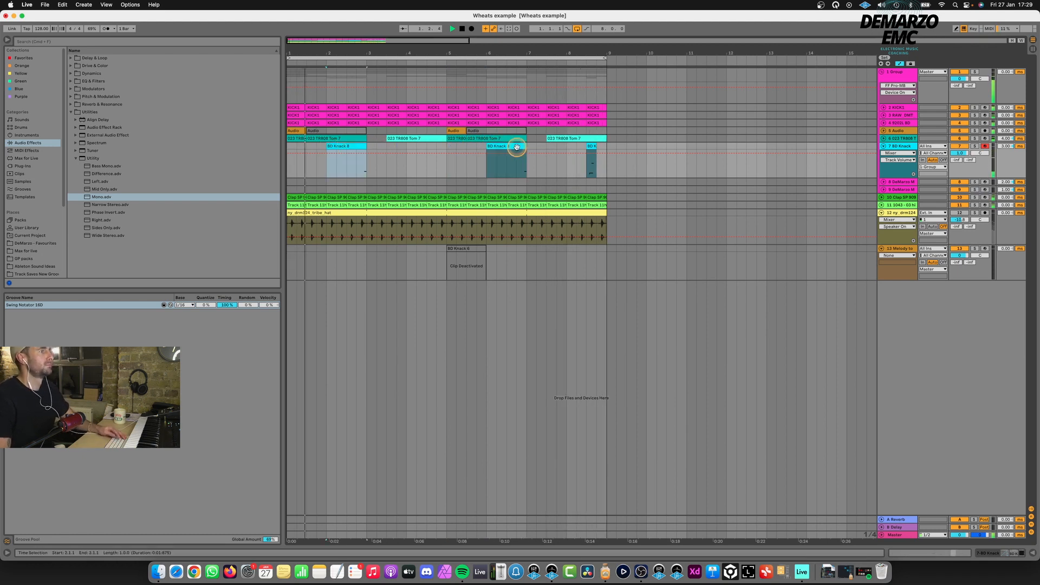
- Copy the short BD Knack clip at 8.3.1 to 4.3.1 and set the BD Knack track delay to 5 ms
{"action": "left_click", "coordinate": [591, 146]}
{"action": "key", "text": "super+c"}
{"action": "left_click", "coordinate": [434, 146]}
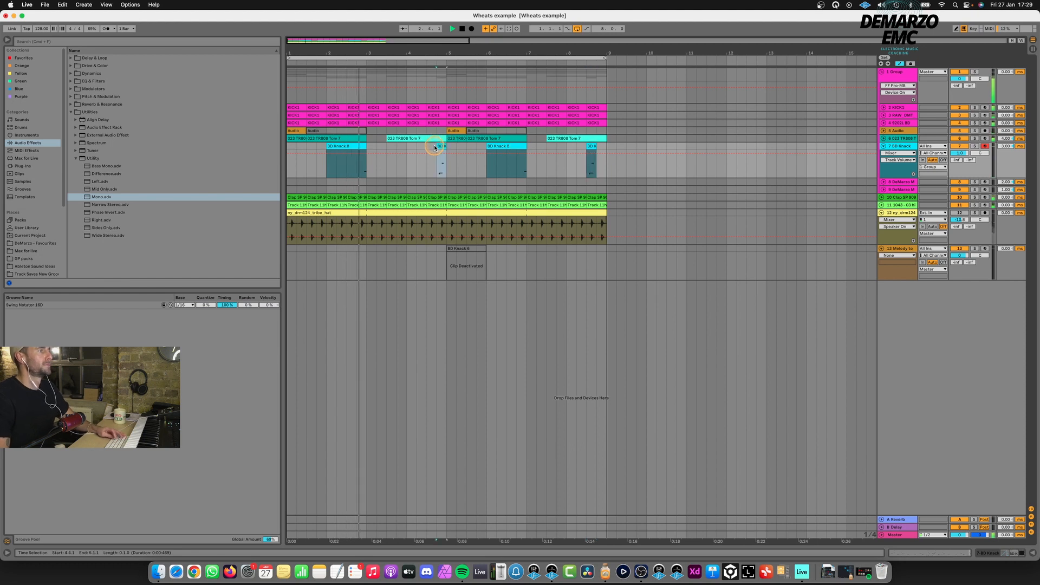
{"action": "key", "text": "super+v"}
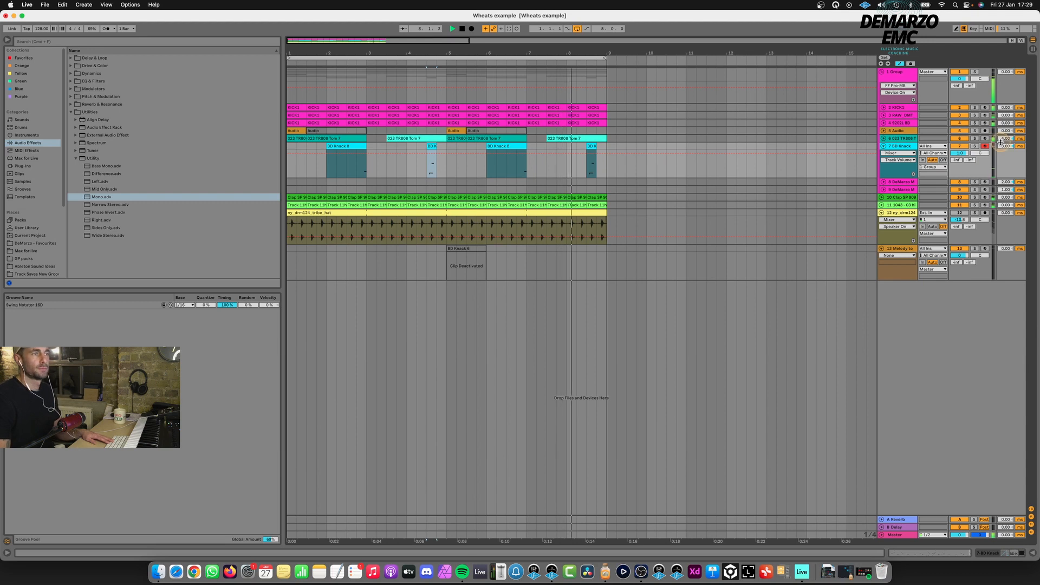
{"action": "left_click_drag", "start_coordinate": [1006, 146], "coordinate": [1005, 142]}
{"action": "left_click", "coordinate": [897, 146]}
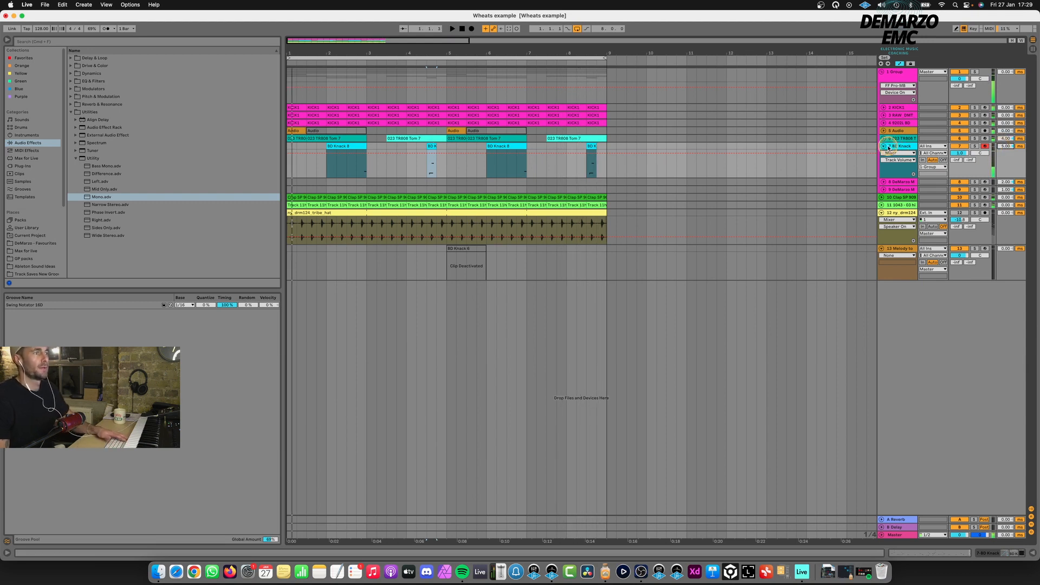
- Extend the BD Knack clip at bar 2 to end at 3.2.1 and delete its note just before bar 3
{"action": "left_click", "coordinate": [883, 146]}
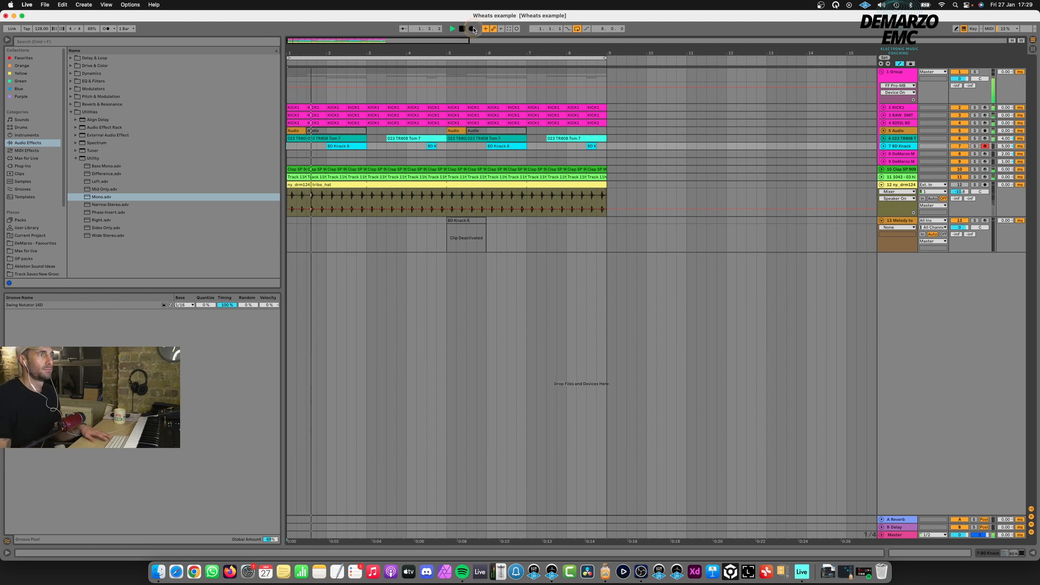
{"action": "key", "text": "super+alt+l"}
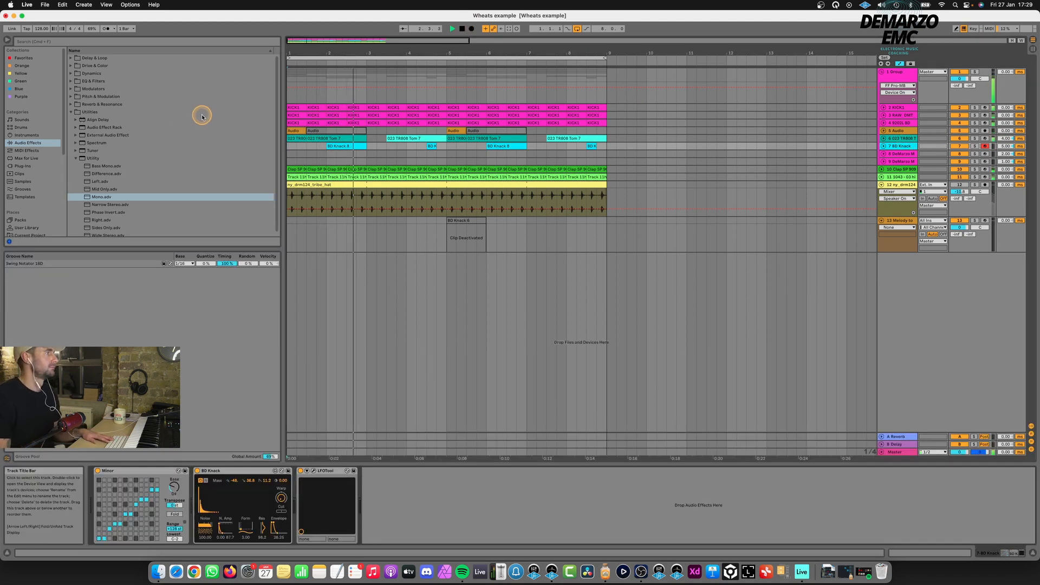
{"action": "key", "text": "space"}
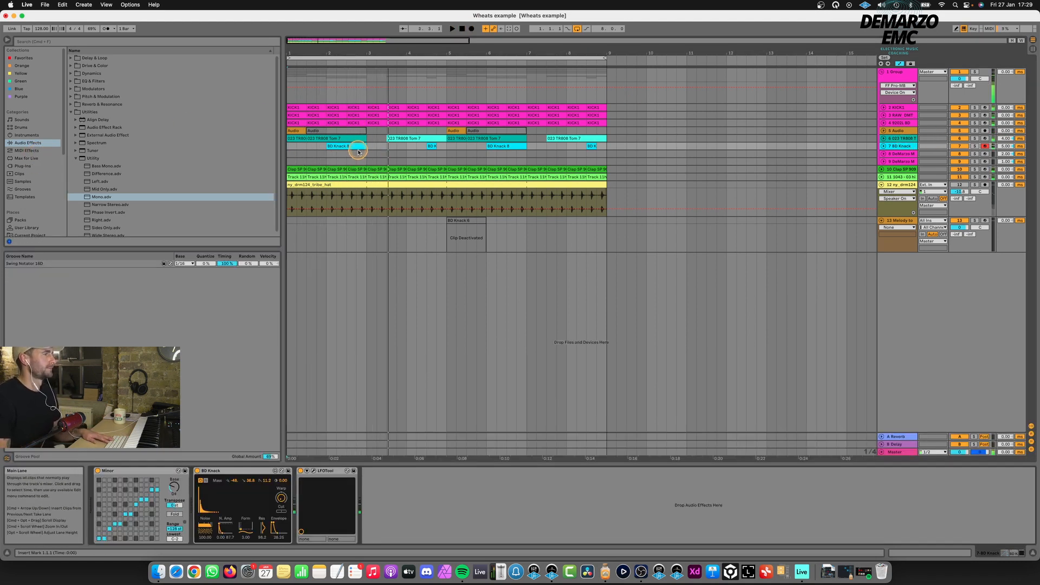
{"action": "left_click", "coordinate": [358, 146]}
{"action": "double_click", "coordinate": [358, 146]}
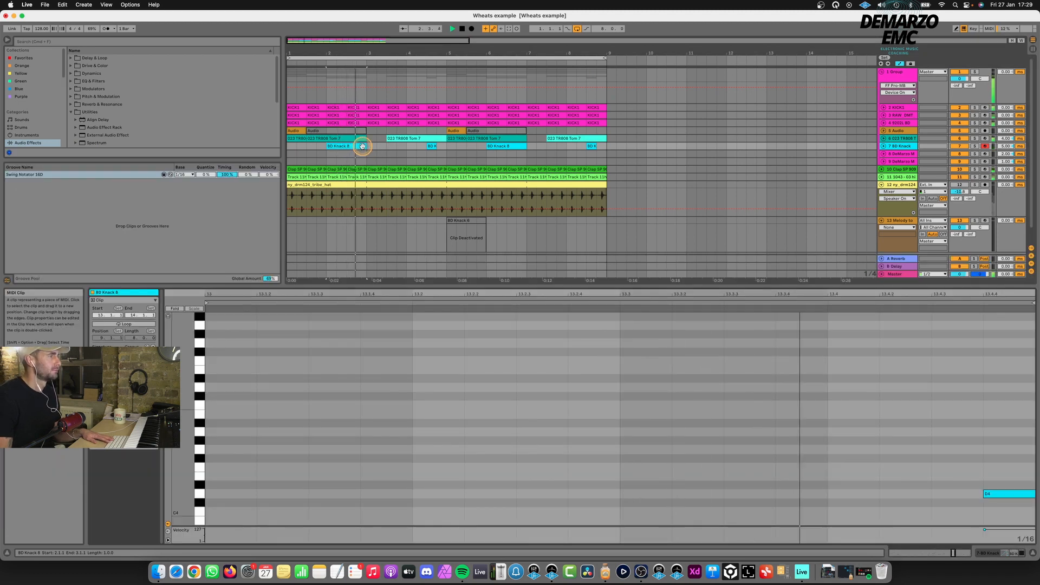
{"action": "left_click_drag", "start_coordinate": [366, 146], "coordinate": [372, 146]}
{"action": "key", "text": "space"}
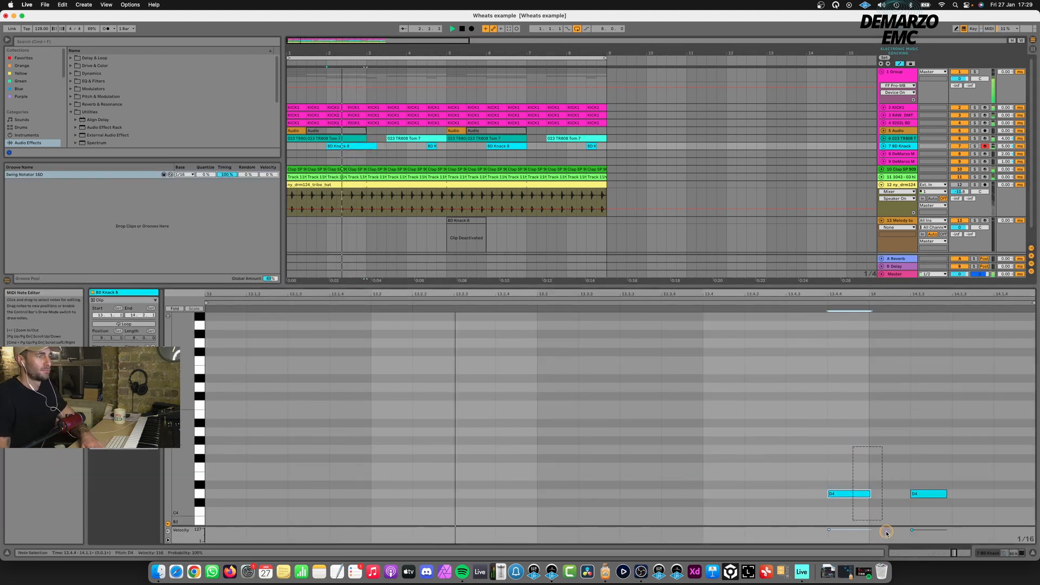
{"action": "double_click", "coordinate": [861, 494]}
- Unfold the BD Knack track and adjust the mass form and form phase in the BD Knack device during playback
{"action": "left_click", "coordinate": [883, 146]}
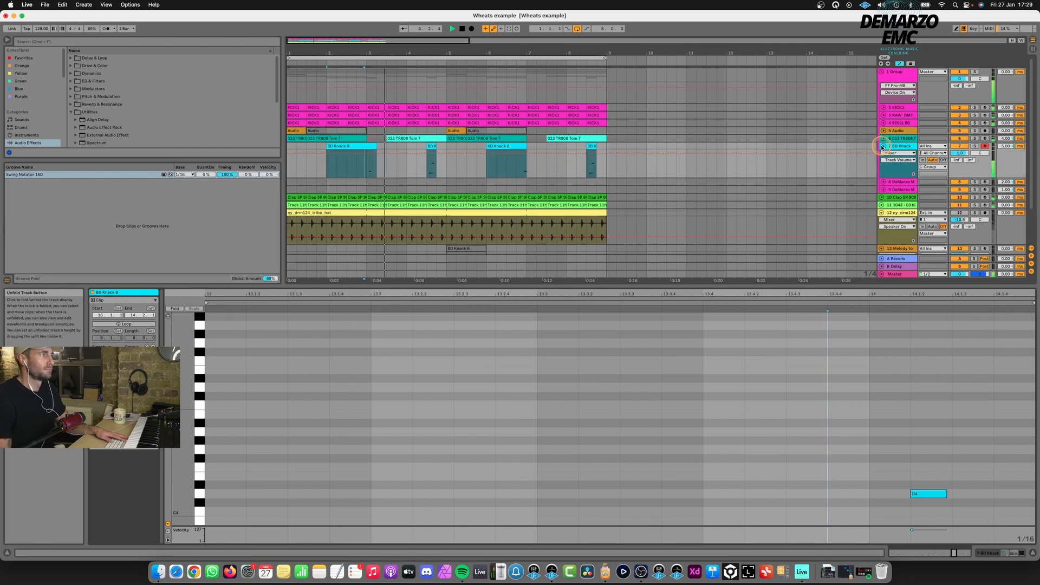
{"action": "key", "text": "shift+Tab"}
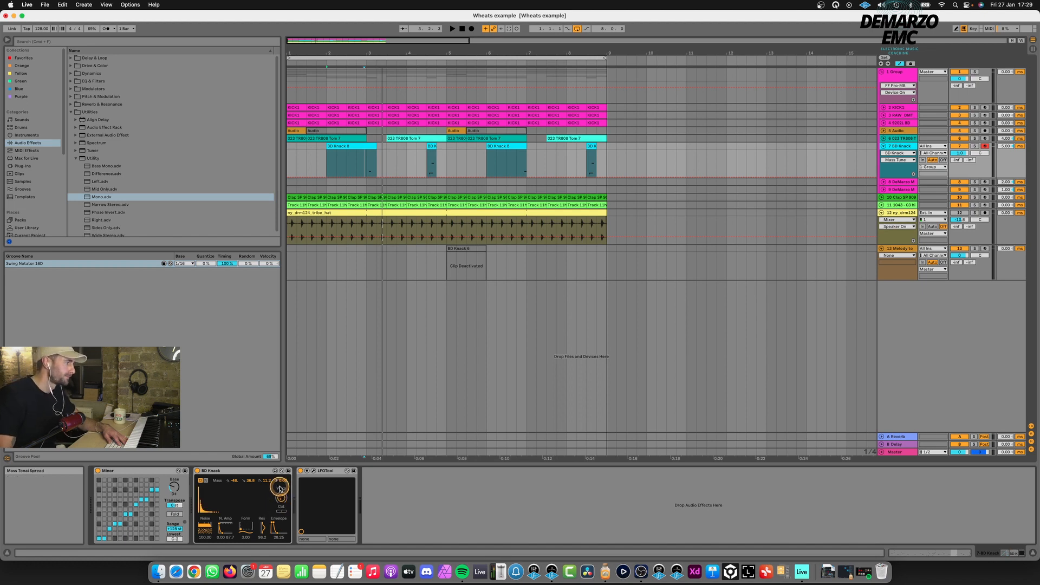
{"action": "left_click", "coordinate": [248, 538]}
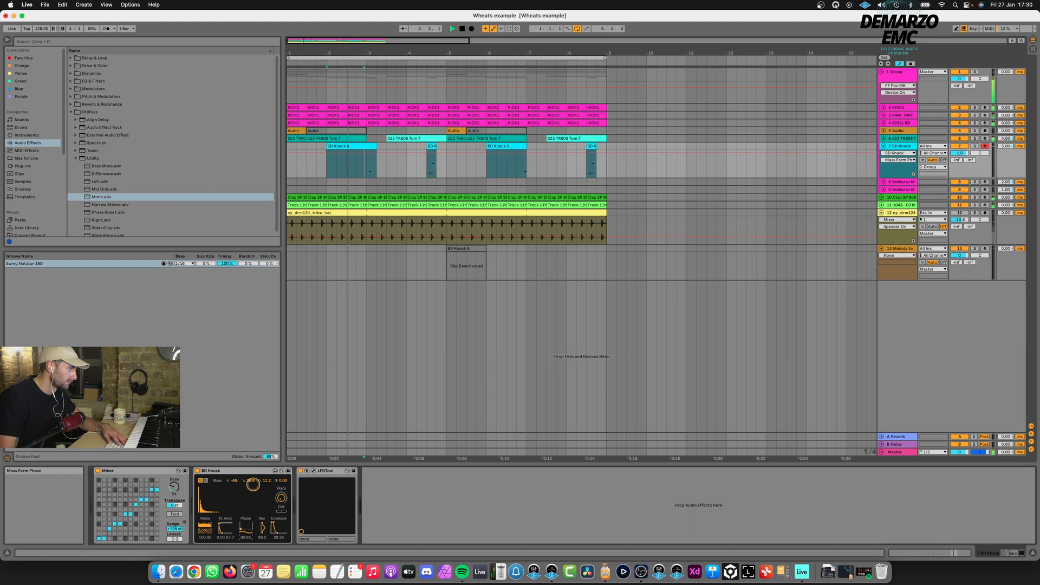
{"action": "left_click_drag", "start_coordinate": [253, 484], "coordinate": [247, 537]}
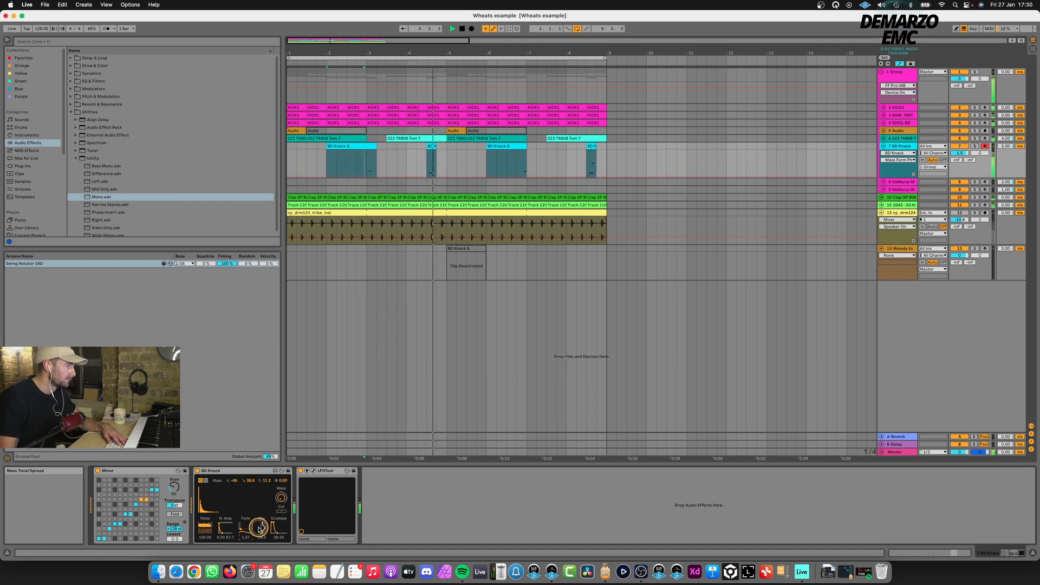
{"action": "key", "text": "space"}
- Add the Phaser-Flanger from the Pitch & Modulation effects to the BD Knack track and audition the short clips
{"action": "left_click", "coordinate": [70, 112]}
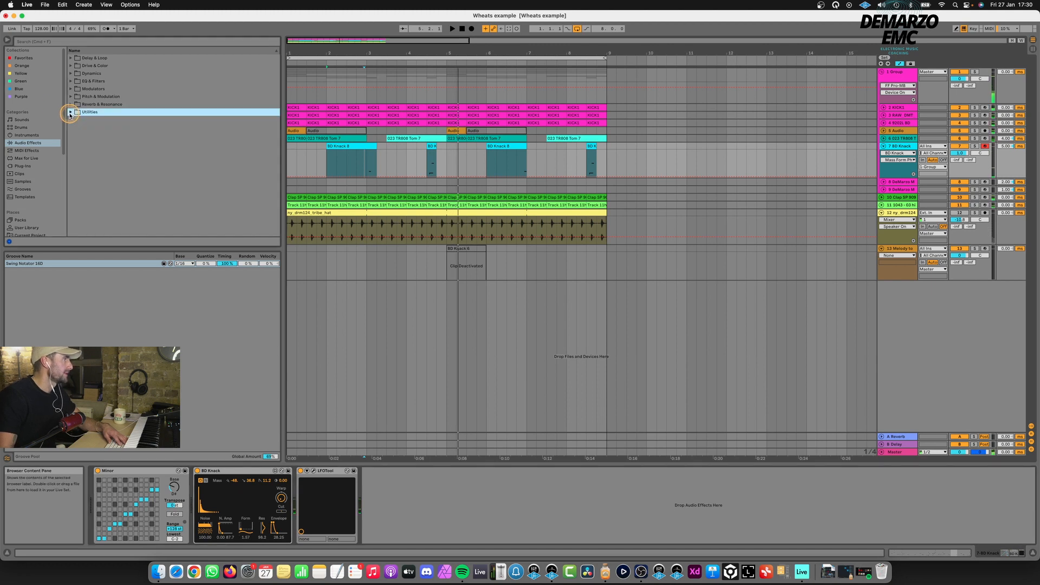
{"action": "left_click", "coordinate": [71, 89]}
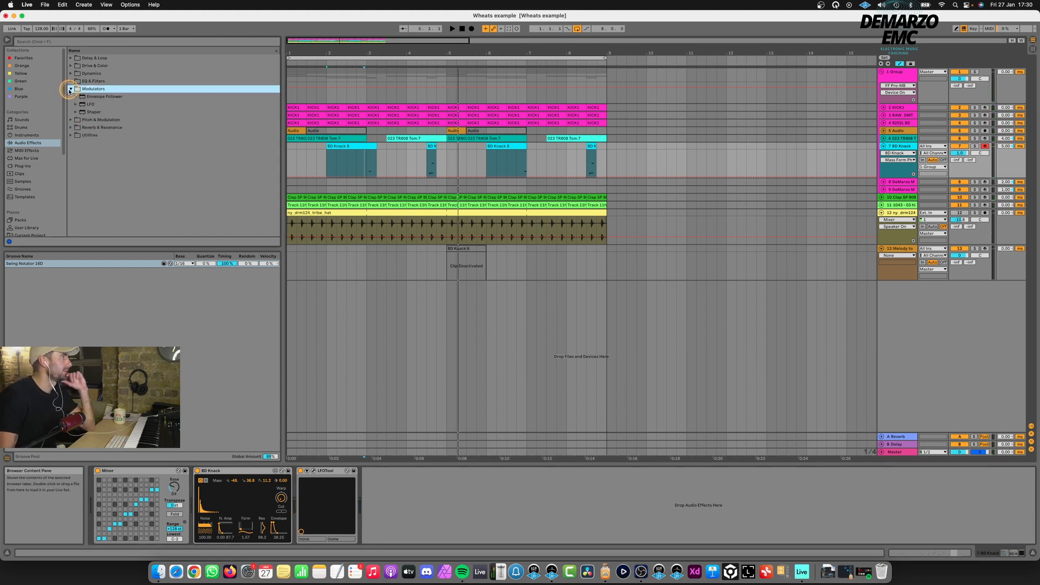
{"action": "left_click", "coordinate": [71, 97]}
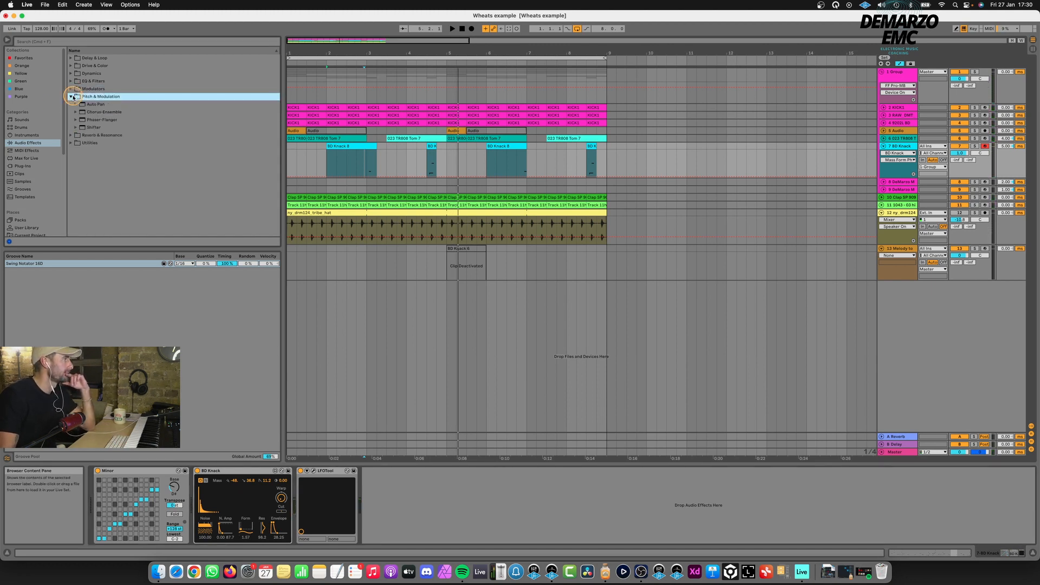
{"action": "double_click", "coordinate": [92, 120]}
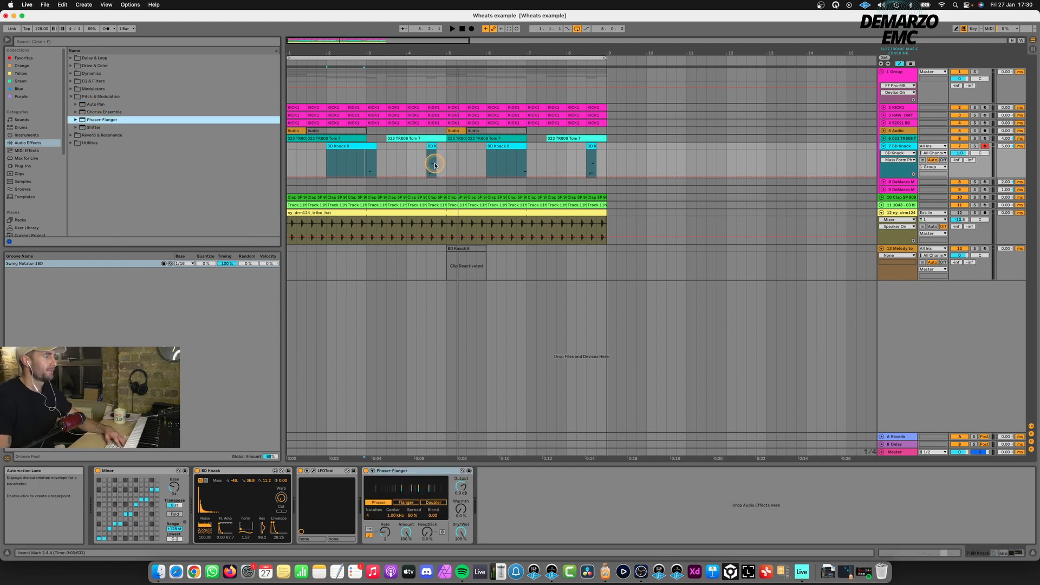
{"action": "left_click", "coordinate": [432, 145]}
{"action": "key", "text": "space"}
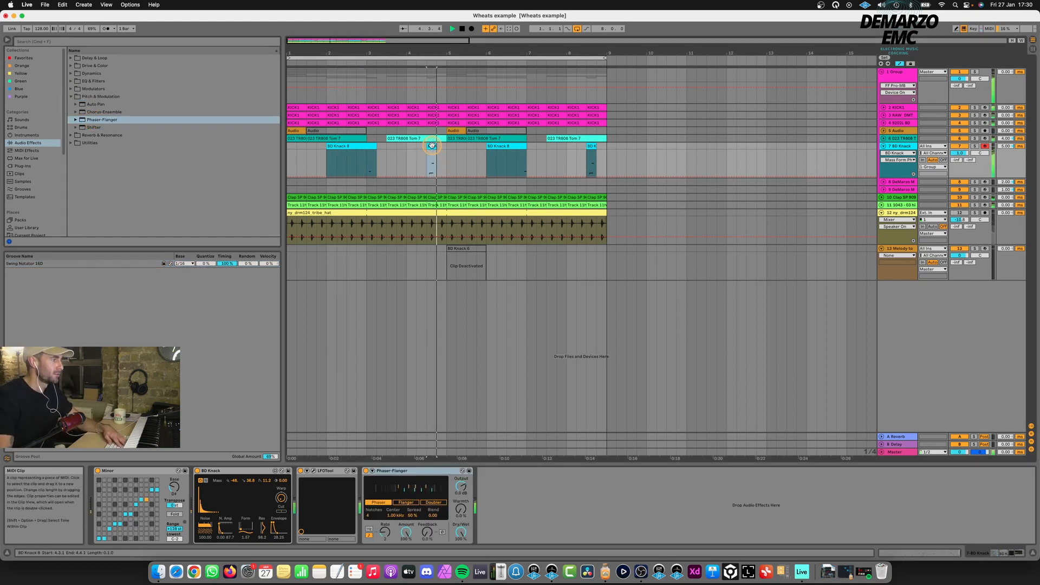
{"action": "left_click", "coordinate": [592, 147]}
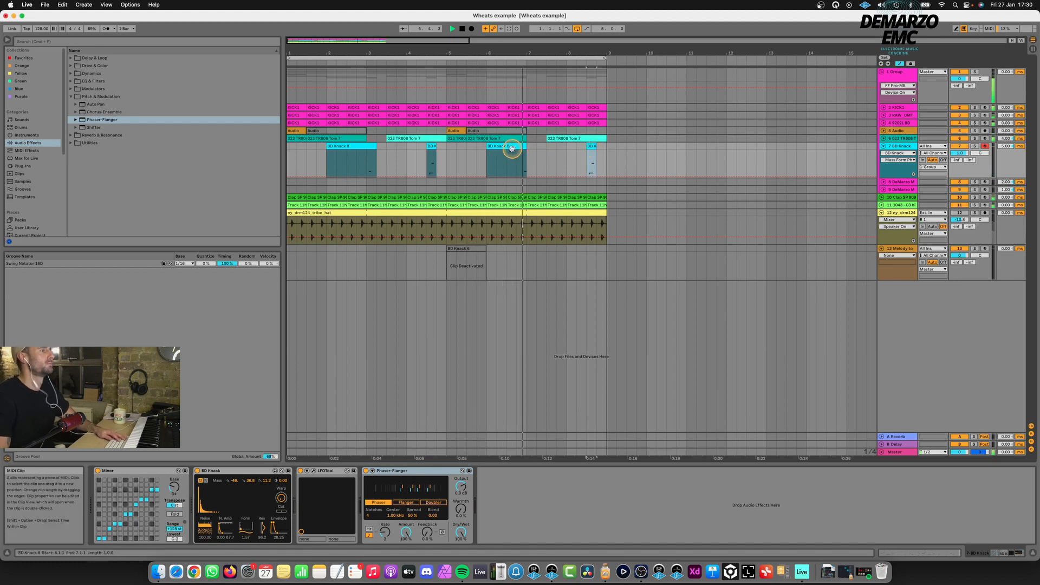
- Fold the BD Knack track and delete its longer clips at bars 6 and 2, keeping the two short ones
{"action": "left_click", "coordinate": [883, 147]}
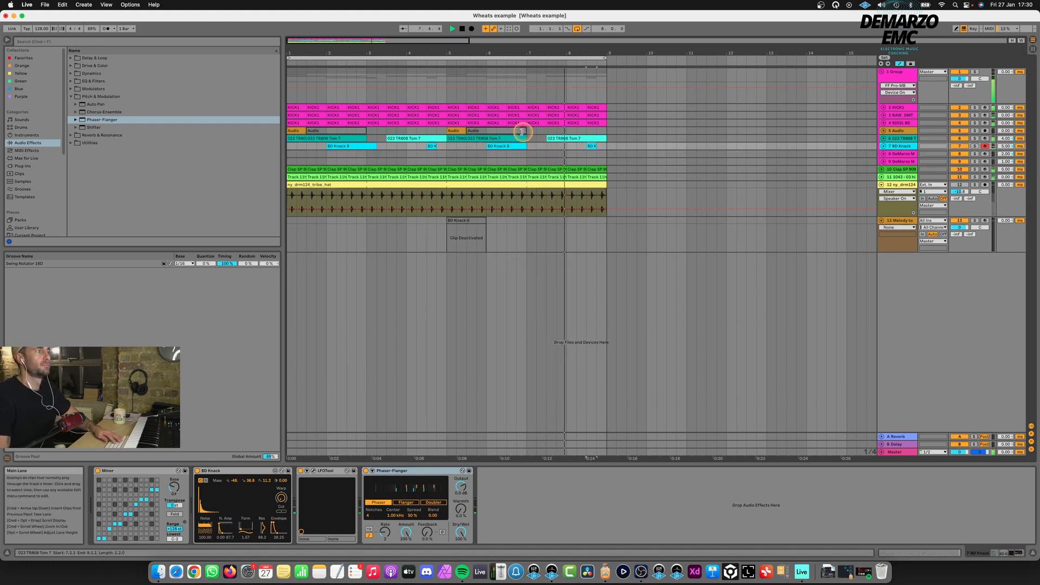
{"action": "left_click", "coordinate": [498, 145]}
{"action": "left_click_drag", "start_coordinate": [378, 146], "coordinate": [326, 147]}
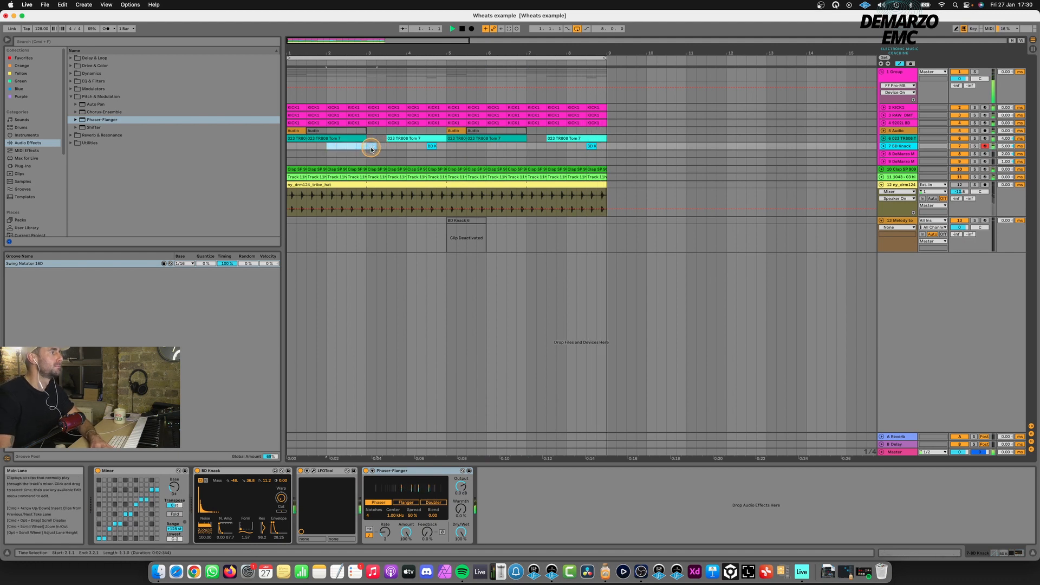
{"action": "left_click", "coordinate": [902, 147]}
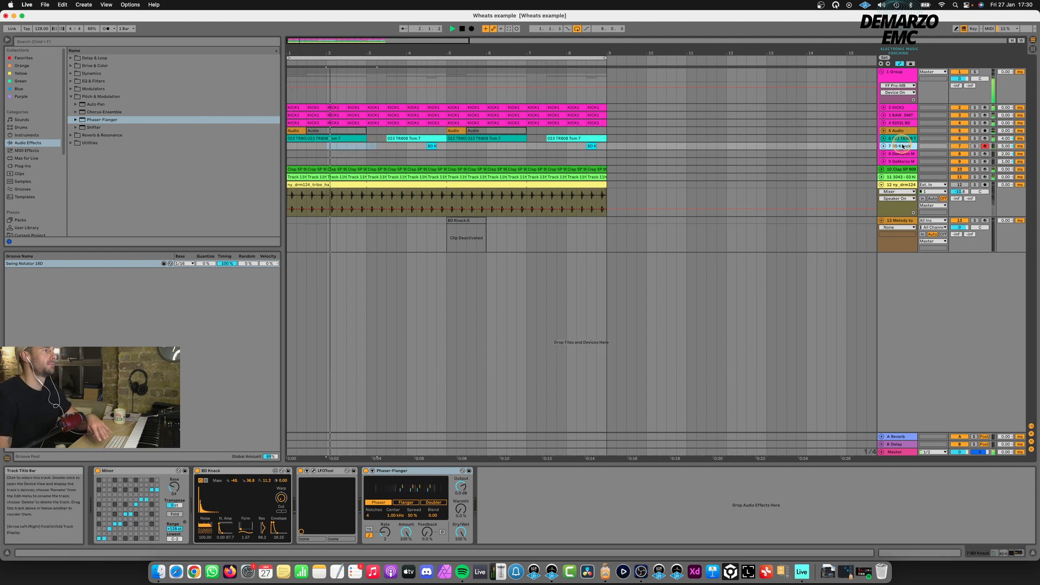
- Unfold the KICK1 track, set its volume to -3.0 dB, fold it again and stop playback
{"action": "left_click", "coordinate": [900, 108]}
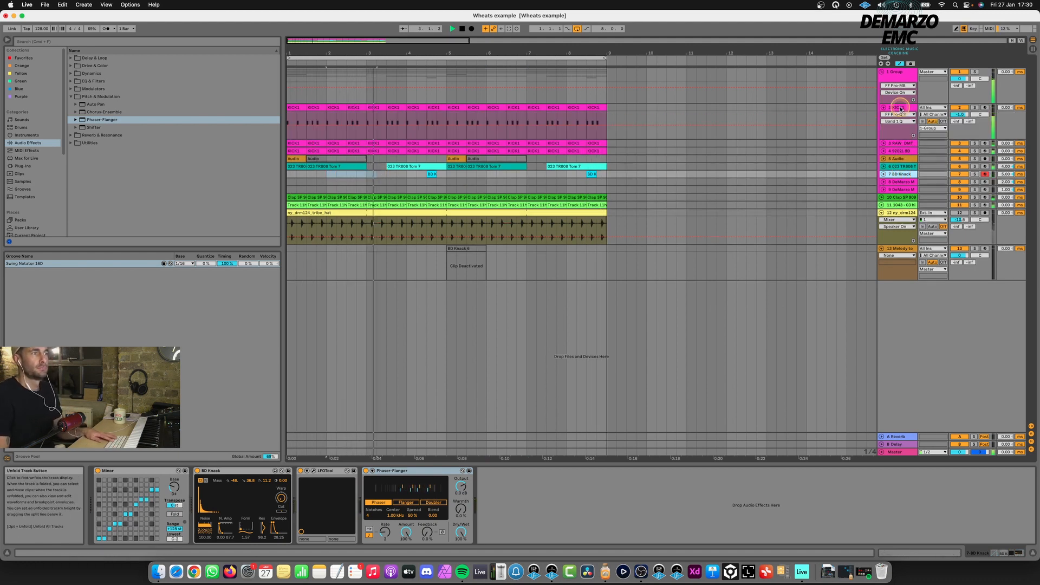
{"action": "left_click_drag", "start_coordinate": [956, 113], "coordinate": [954, 115]}
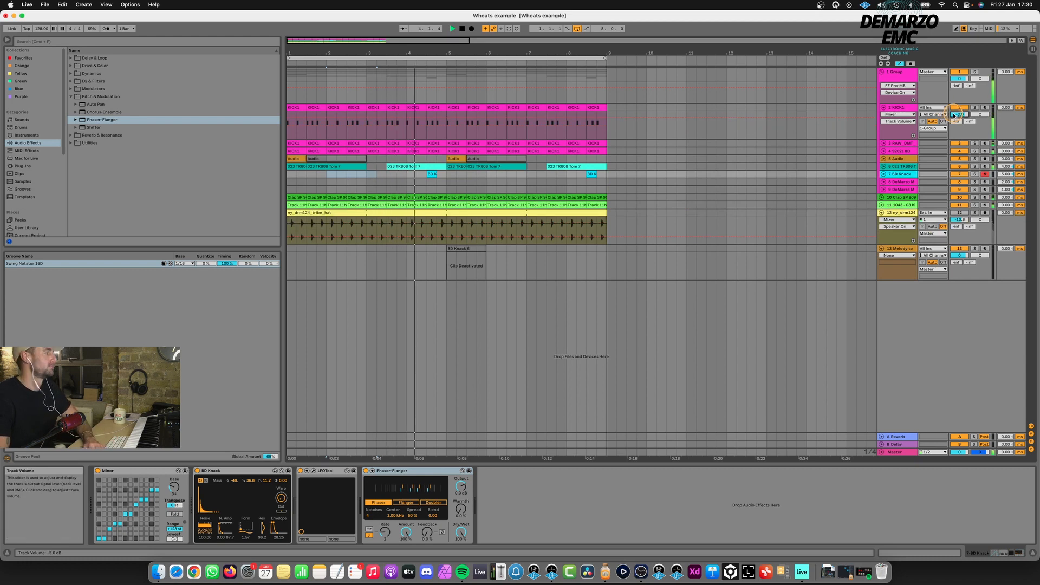
{"action": "left_click", "coordinate": [883, 108]}
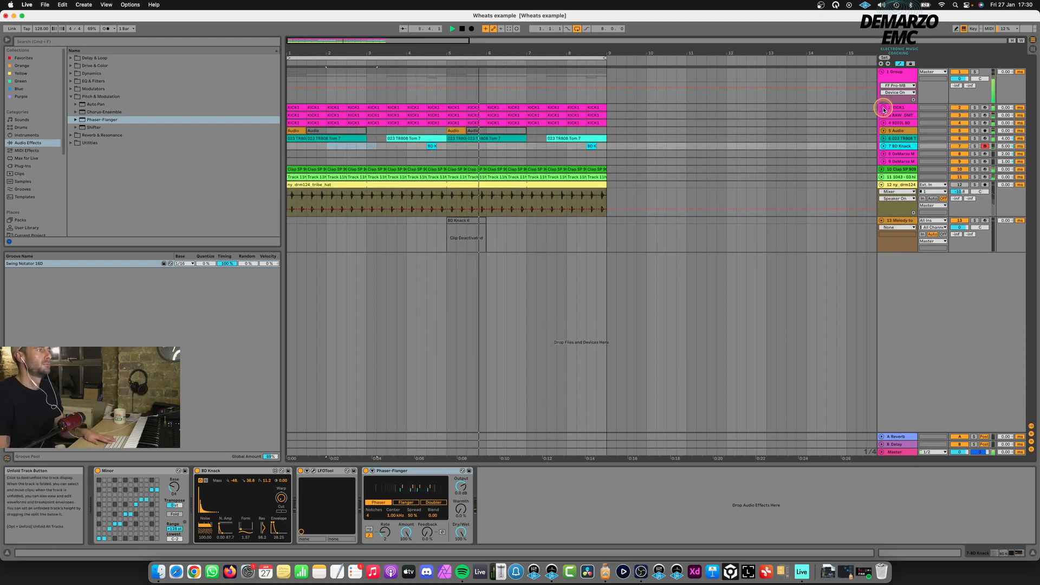
{"action": "key", "text": "space"}
- Arm the DeMarzo Metal FM Preset track, play along and record two takes, starting in bars 3 and 6
{"action": "left_click", "coordinate": [898, 152]}
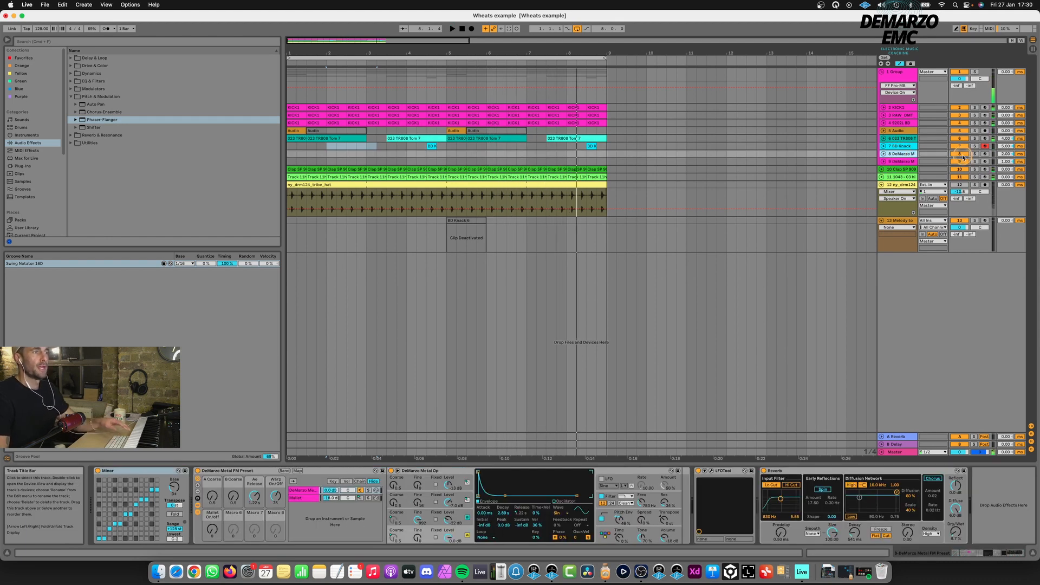
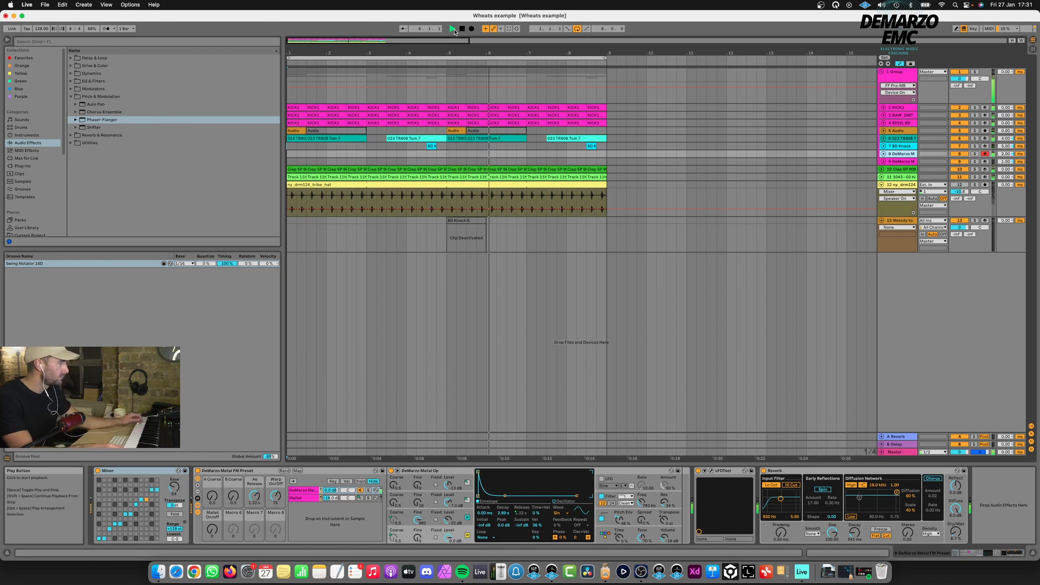
{"action": "left_click", "coordinate": [453, 28]}
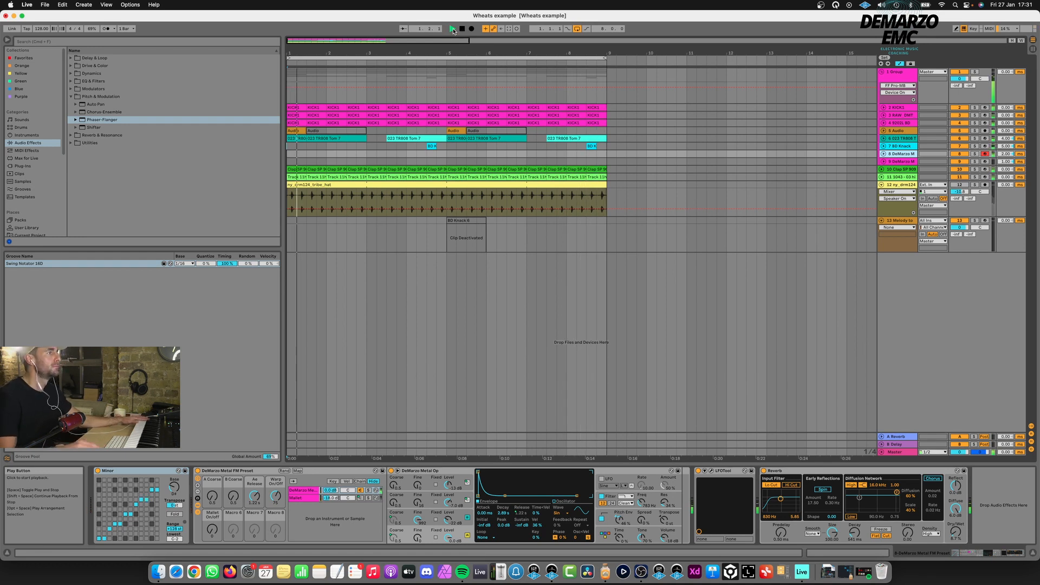
{"action": "left_click", "coordinate": [456, 29]}
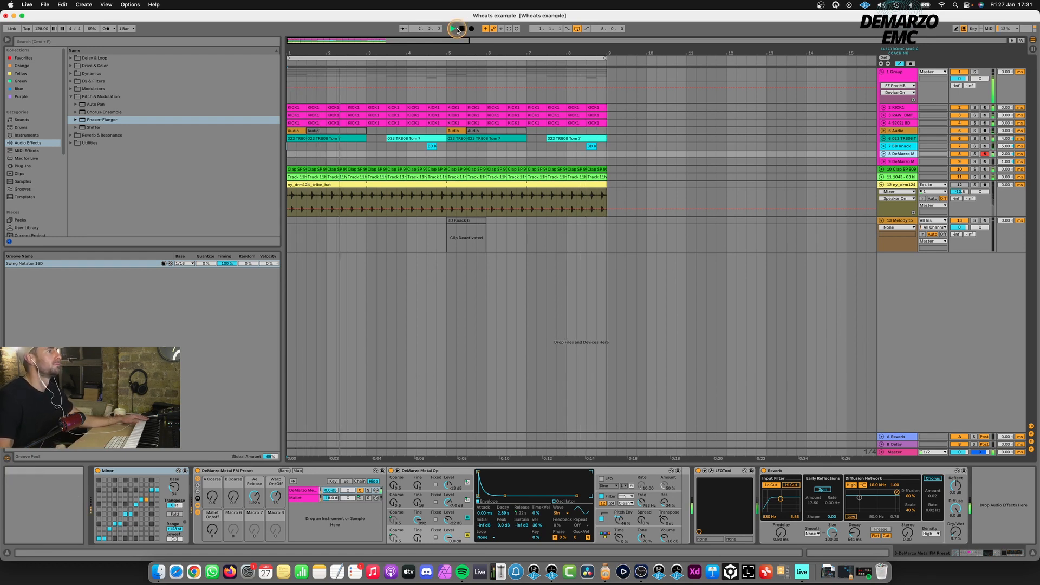
{"action": "left_click", "coordinate": [472, 28]}
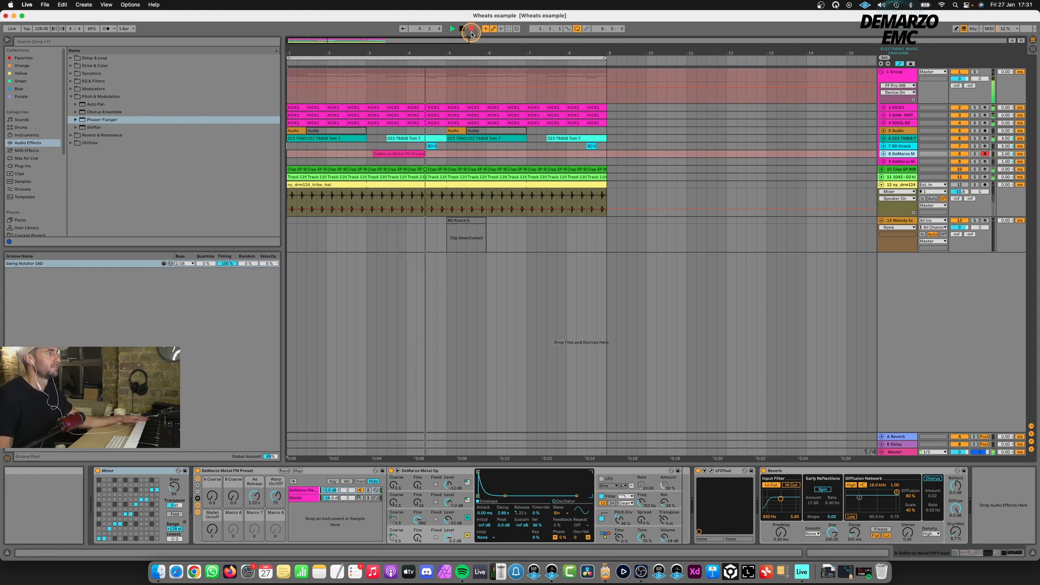
{"action": "left_click", "coordinate": [472, 29]}
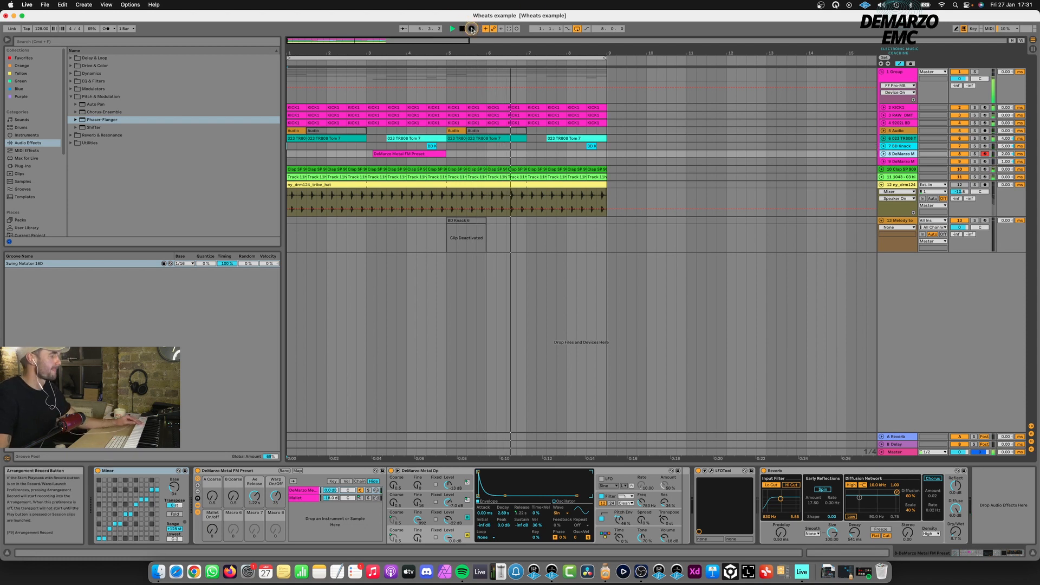
{"action": "left_click", "coordinate": [471, 29]}
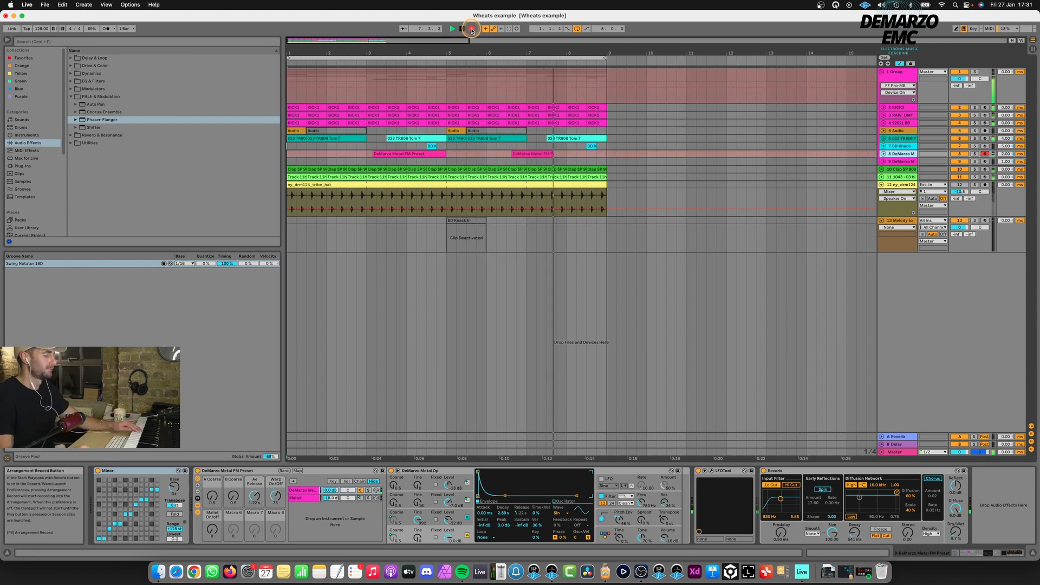
{"action": "left_click", "coordinate": [472, 29]}
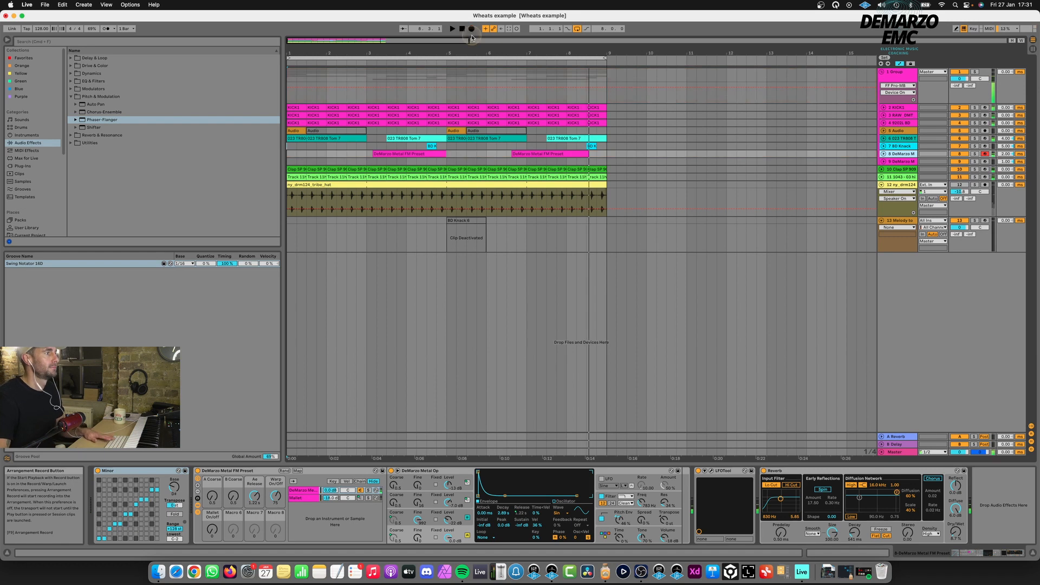
{"action": "key", "text": "space"}
- Consolidate the Metal FM recordings into one clip spanning bar 1 to bar 9 while playing the loop
{"action": "key", "text": "space"}
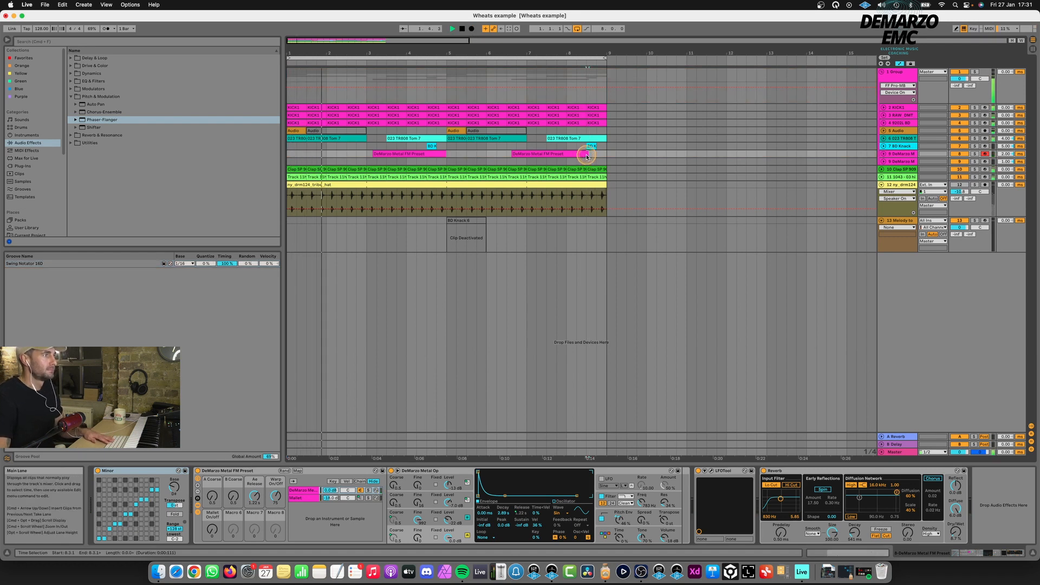
{"action": "left_click", "coordinate": [608, 156]}
{"action": "left_click_drag", "start_coordinate": [607, 156], "coordinate": [285, 153]}
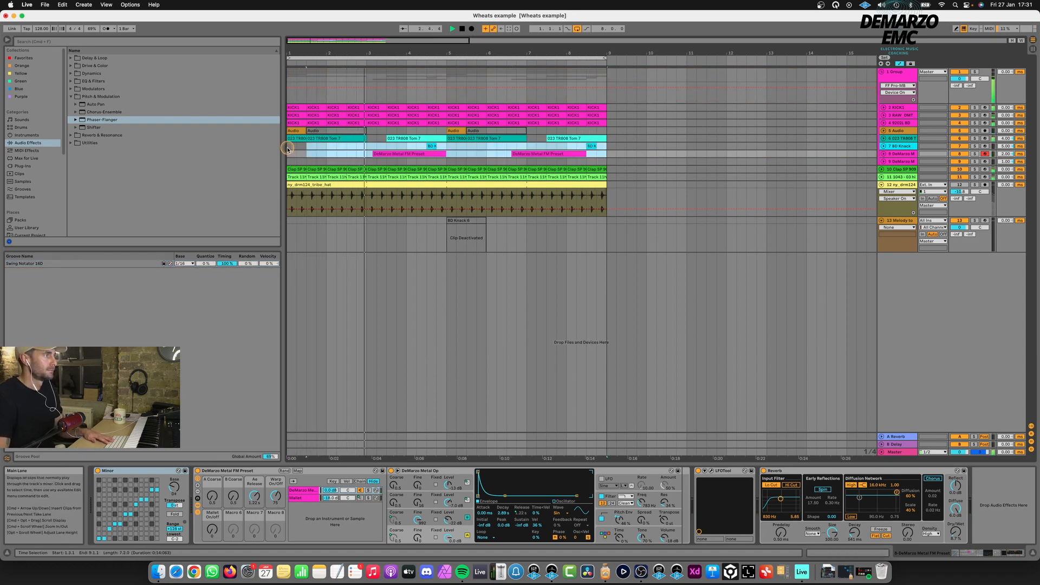
{"action": "key", "text": "super+j"}
{"action": "left_click", "coordinate": [411, 160]}
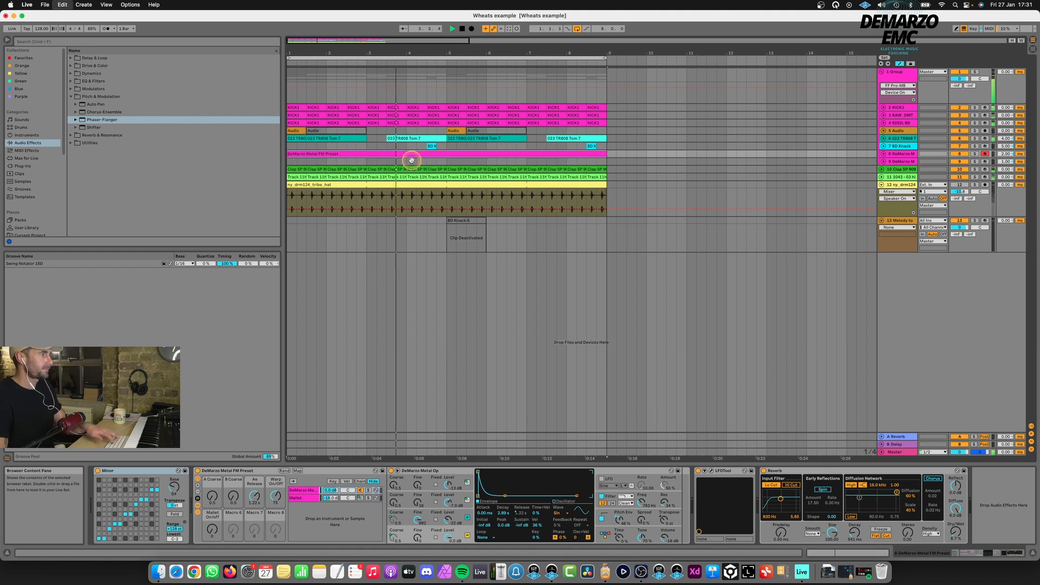
- Open the notes of the consolidated Metal FM clip, unfold its track and place the insert mark at 8.1.1
{"action": "double_click", "coordinate": [499, 154]}
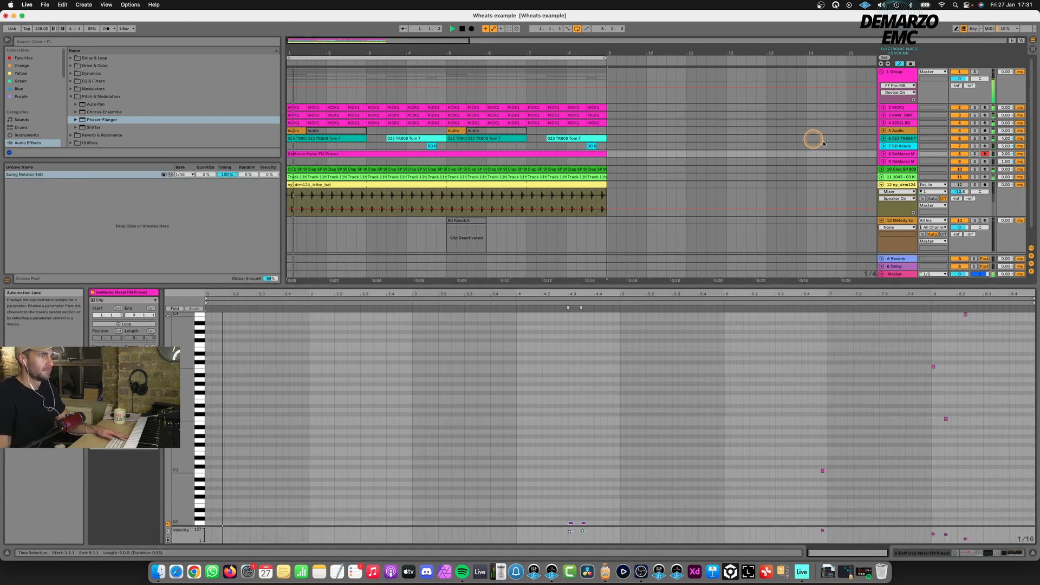
{"action": "left_click", "coordinate": [886, 157]}
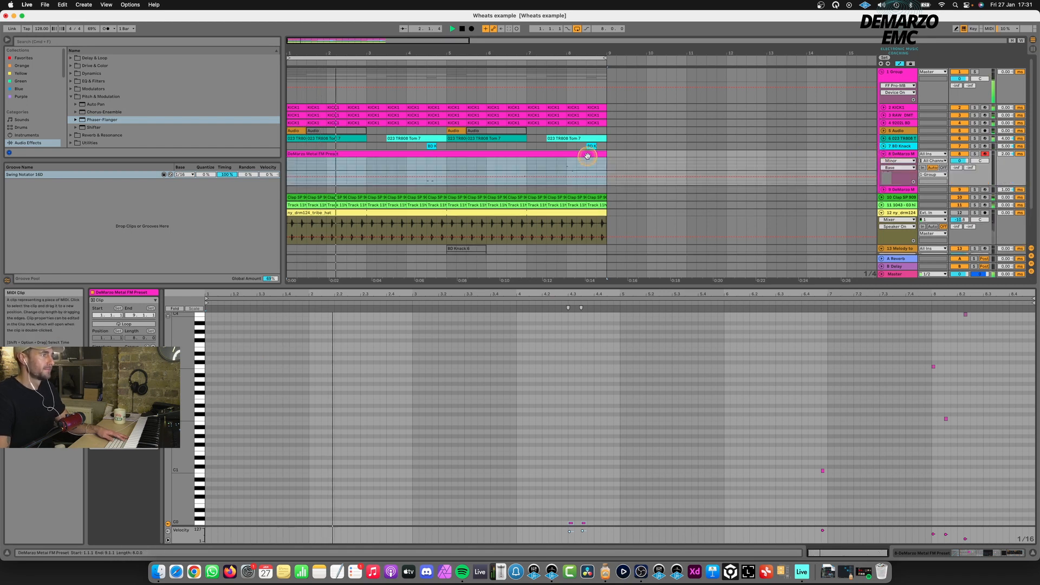
{"action": "left_click", "coordinate": [567, 164]}
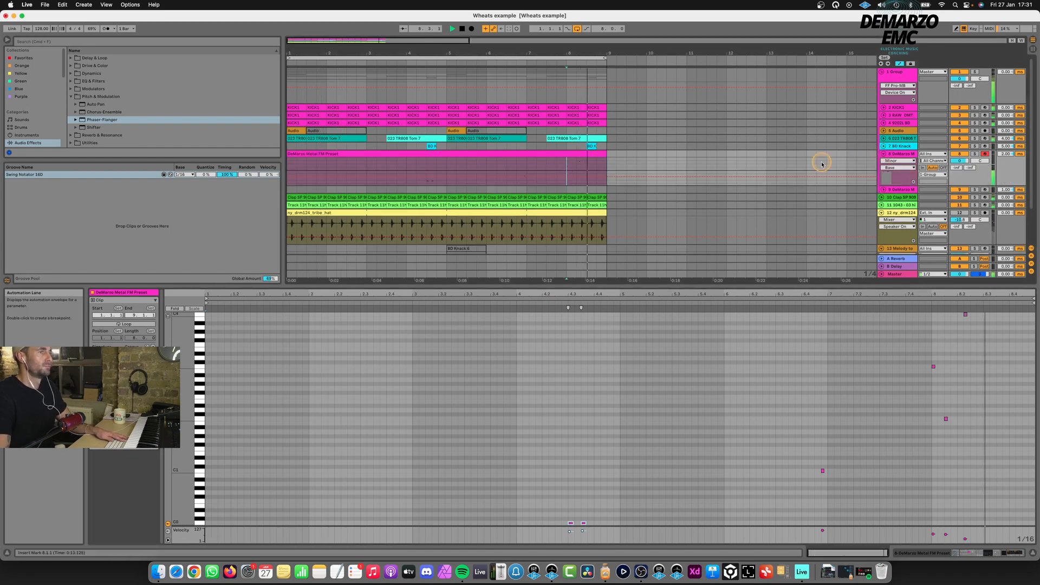
- Split the consolidated Metal FM clip on both sides of the two-note phrase in bar 4
{"action": "left_click", "coordinate": [429, 166]}
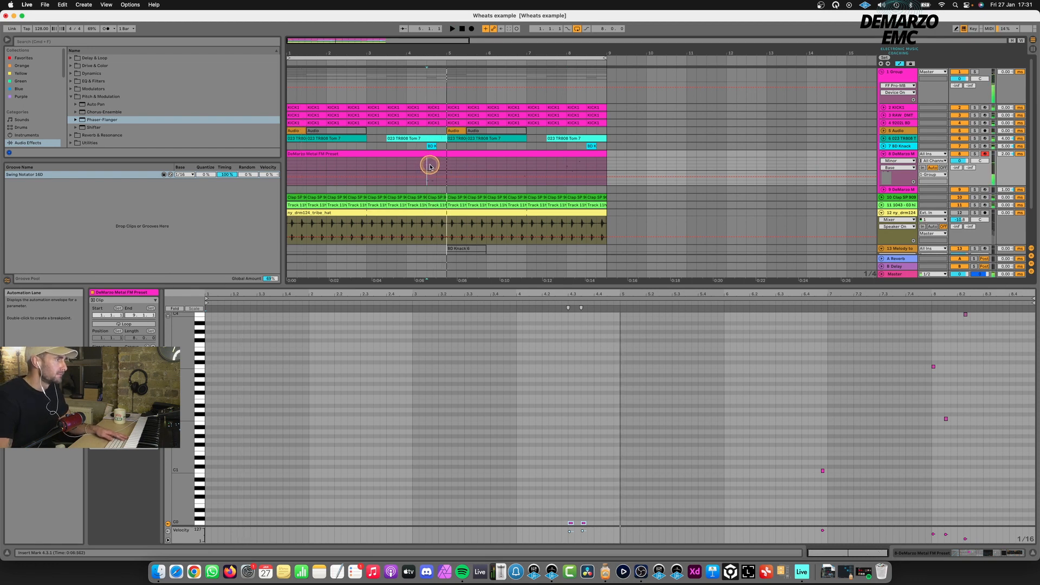
{"action": "left_click_drag", "start_coordinate": [429, 160], "coordinate": [436, 161]}
{"action": "key", "text": "super+e"}
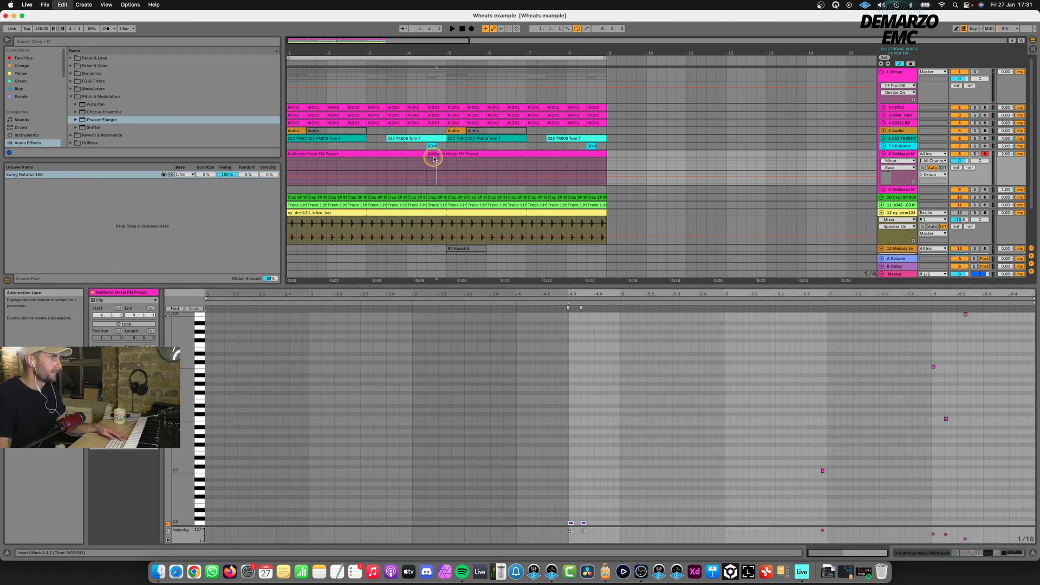
{"action": "left_click", "coordinate": [425, 156]}
{"action": "key", "text": "space"}
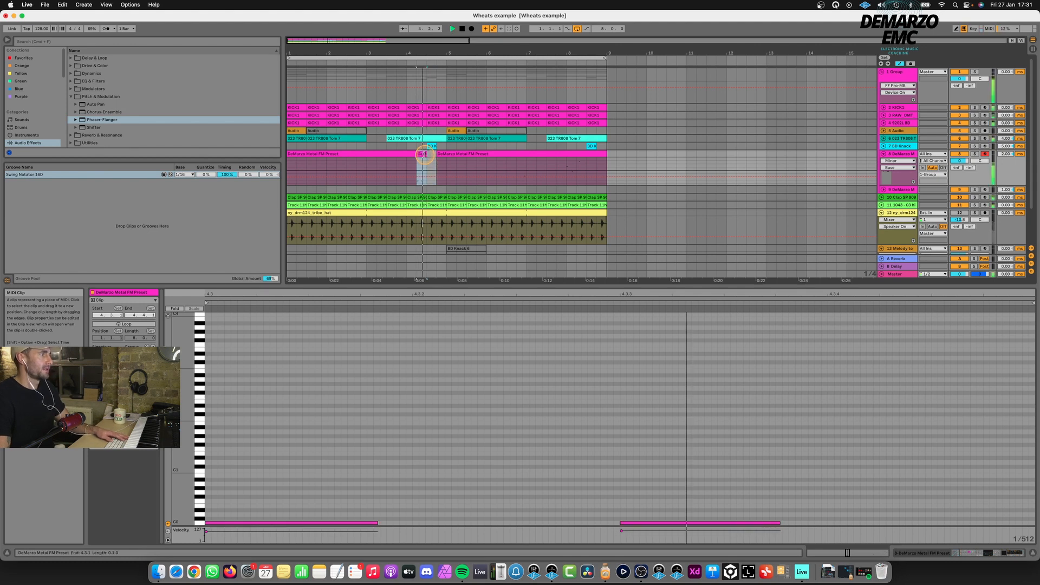
- Delete the Metal FM sections before and after the bar 4 phrase, and duplicate the track's first four bars into bars 5 to 9
{"action": "left_click", "coordinate": [402, 153]}
{"action": "key", "text": "Delete"}
{"action": "left_click", "coordinate": [448, 155]}
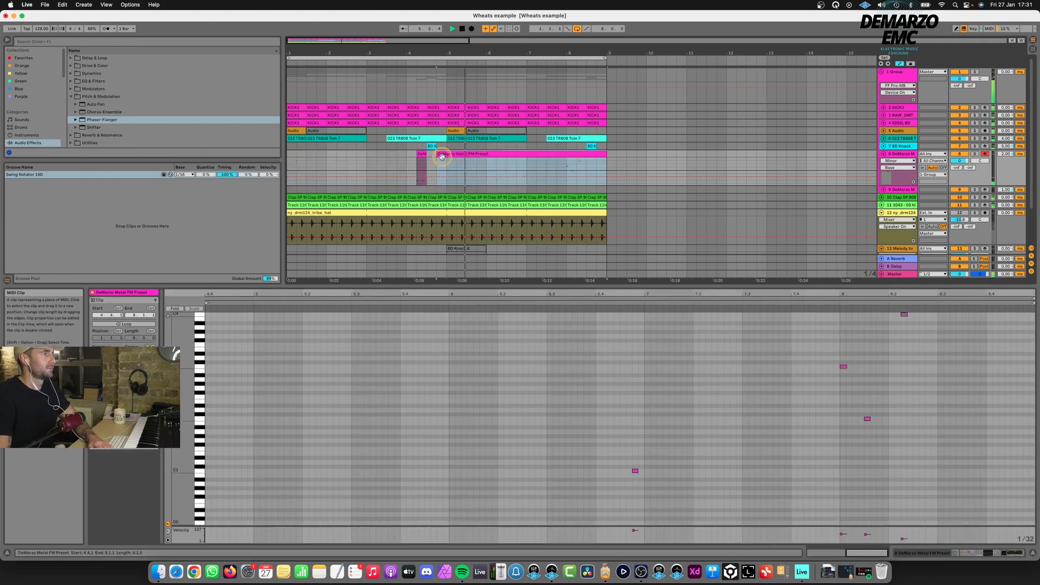
{"action": "key", "text": "Delete"}
{"action": "left_click", "coordinate": [304, 158], "text": "shift"}
{"action": "key", "text": "super+d"}
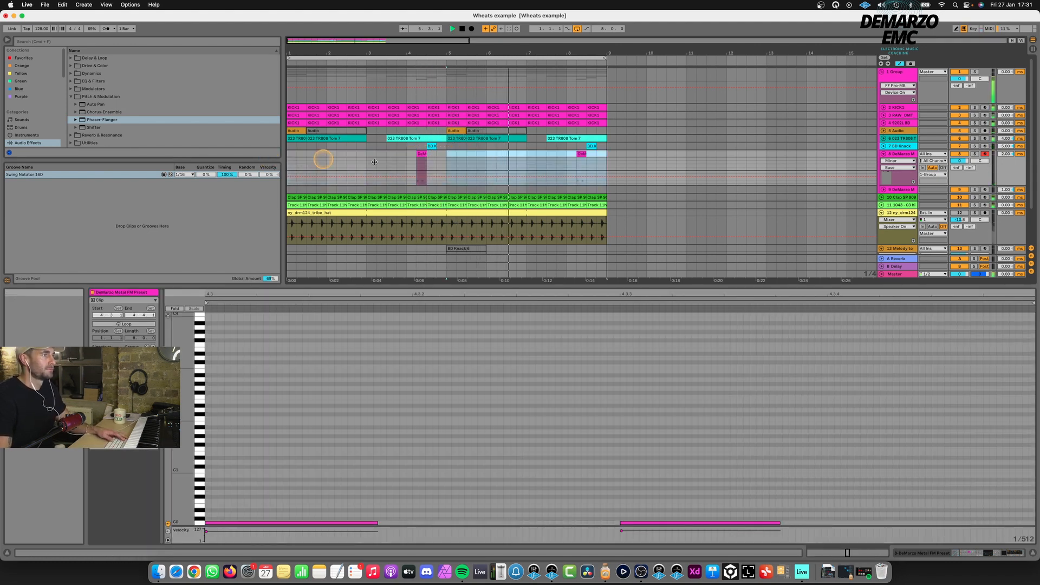
- In the bar 8 Metal FM clip, use a 1/16 grid, add a C0 note between the two existing notes and shorten all three
{"action": "left_click", "coordinate": [580, 156]}
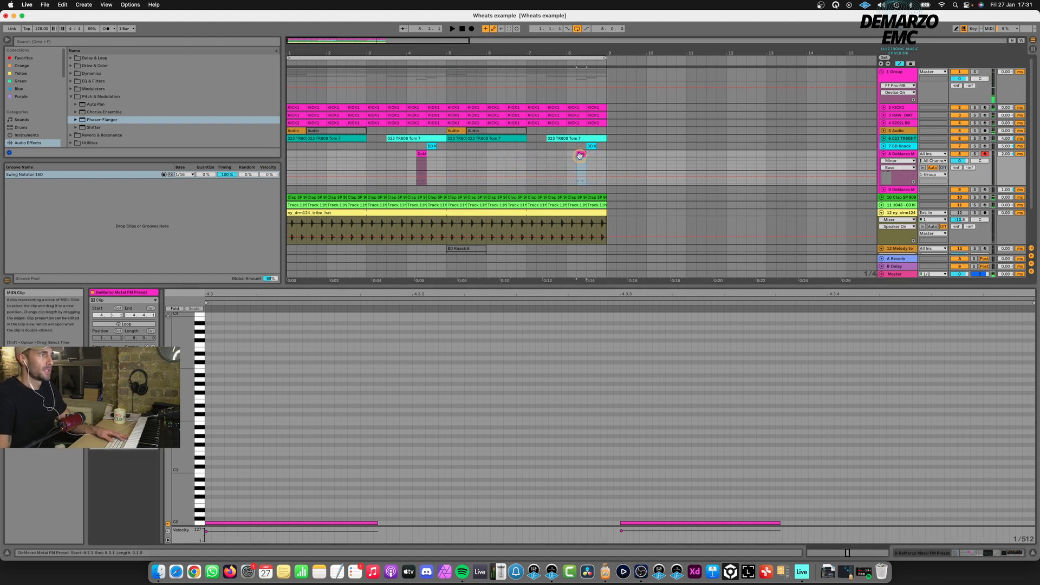
{"action": "right_click", "coordinate": [427, 476]}
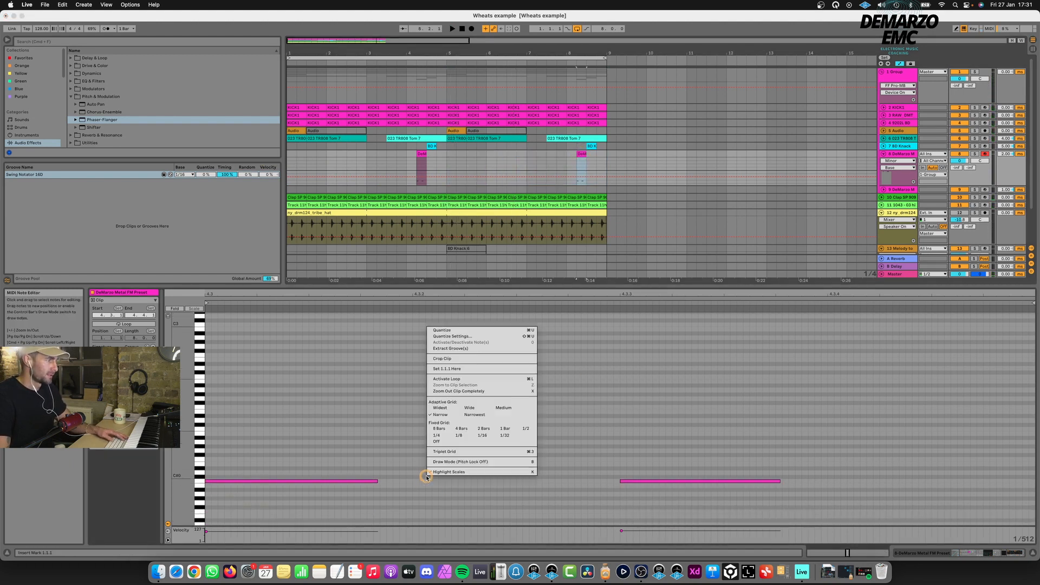
{"action": "left_click", "coordinate": [482, 435]}
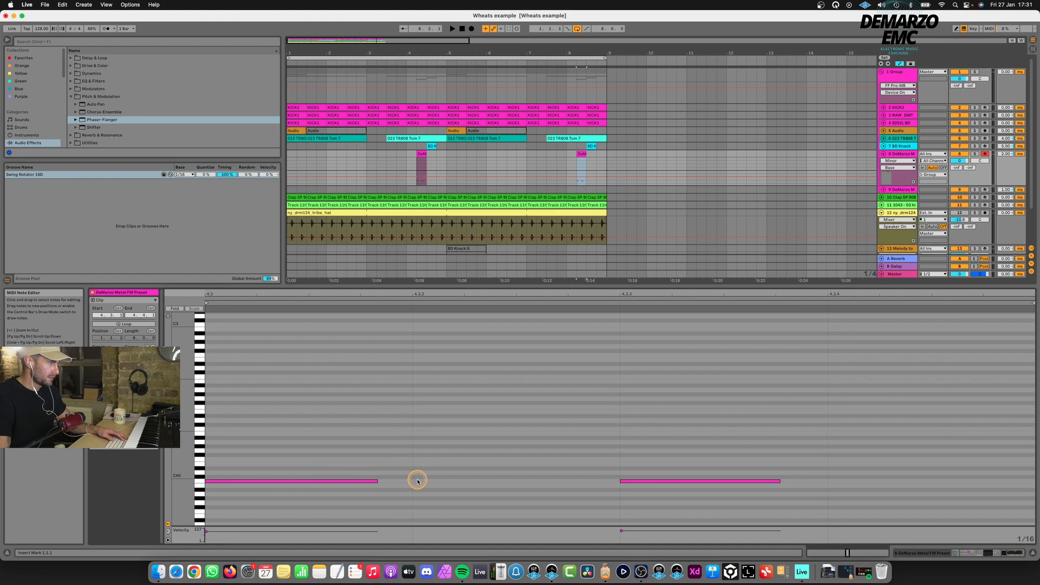
{"action": "double_click", "coordinate": [423, 480]}
{"action": "key", "text": "space"}
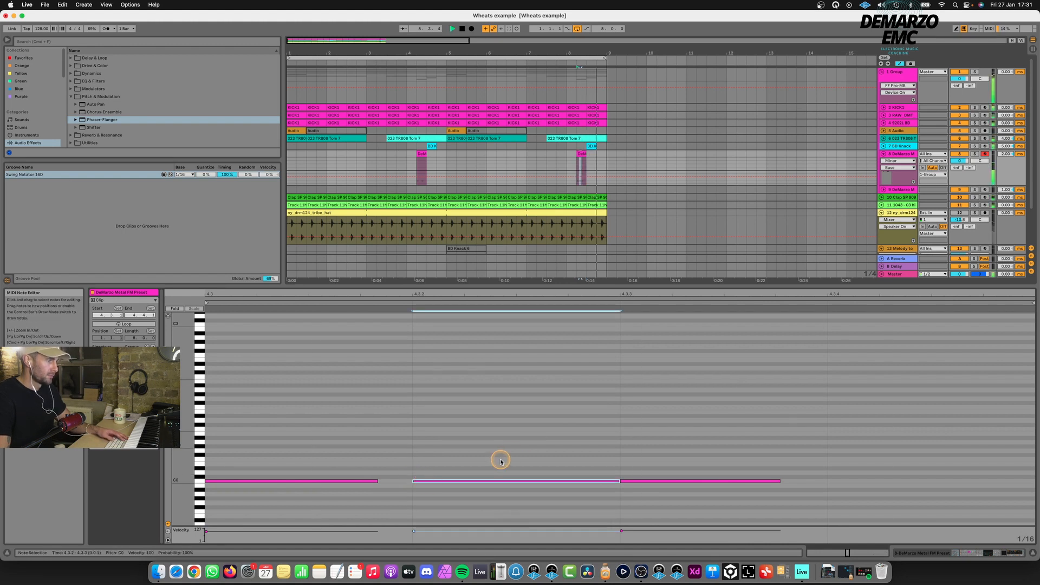
{"action": "left_click_drag", "start_coordinate": [741, 422], "coordinate": [262, 477]}
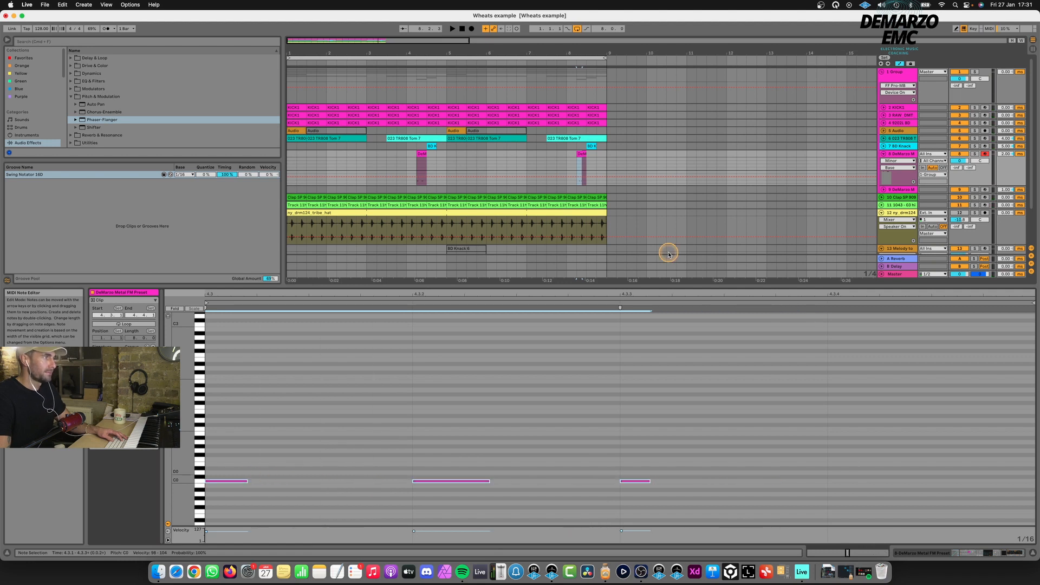
- Show the Metal FM track's devices, fold the track and stop playback
{"action": "double_click", "coordinate": [902, 155]}
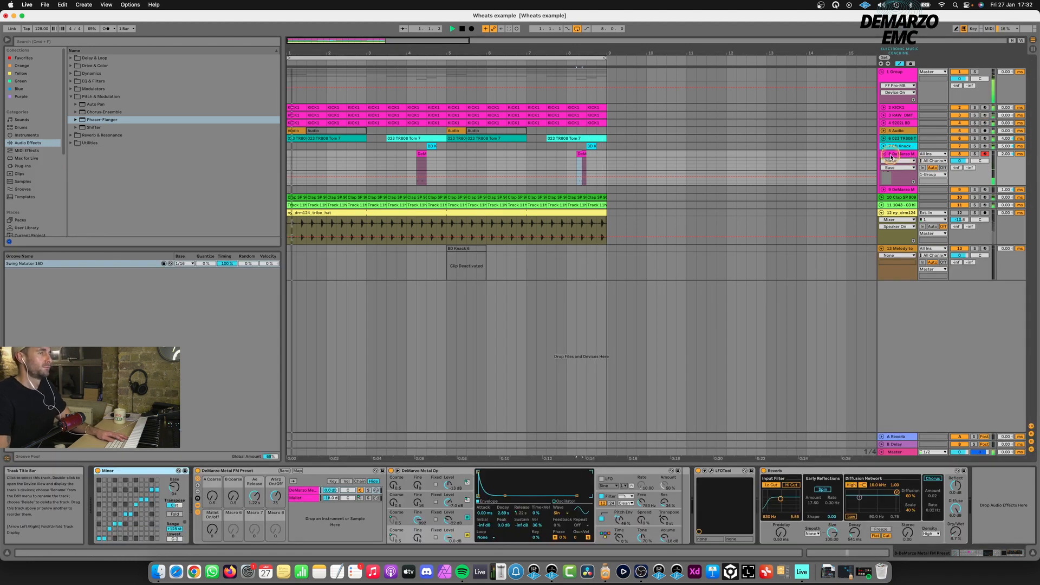
{"action": "key", "text": "Left"}
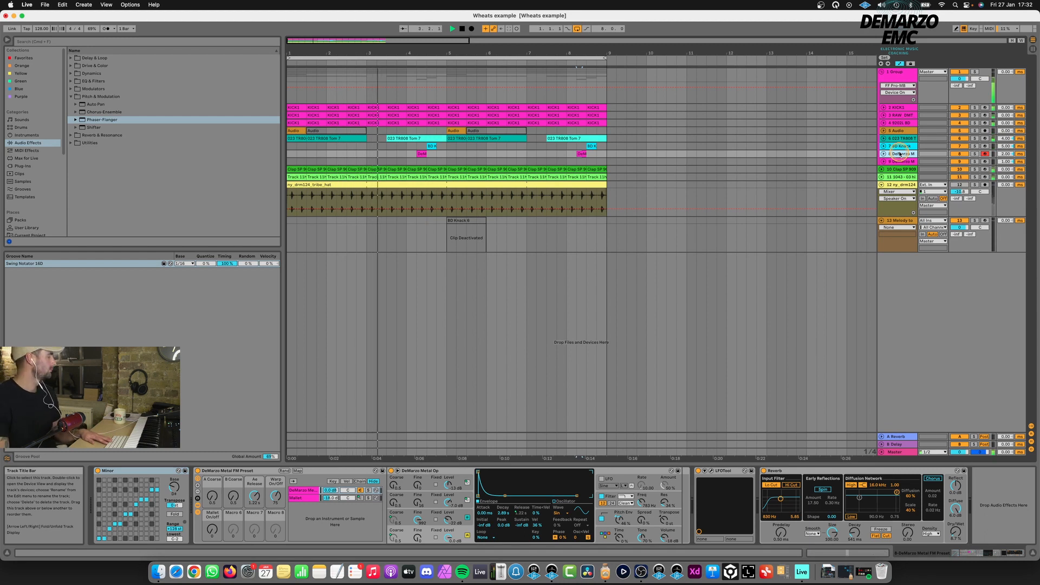
{"action": "key", "text": "space"}
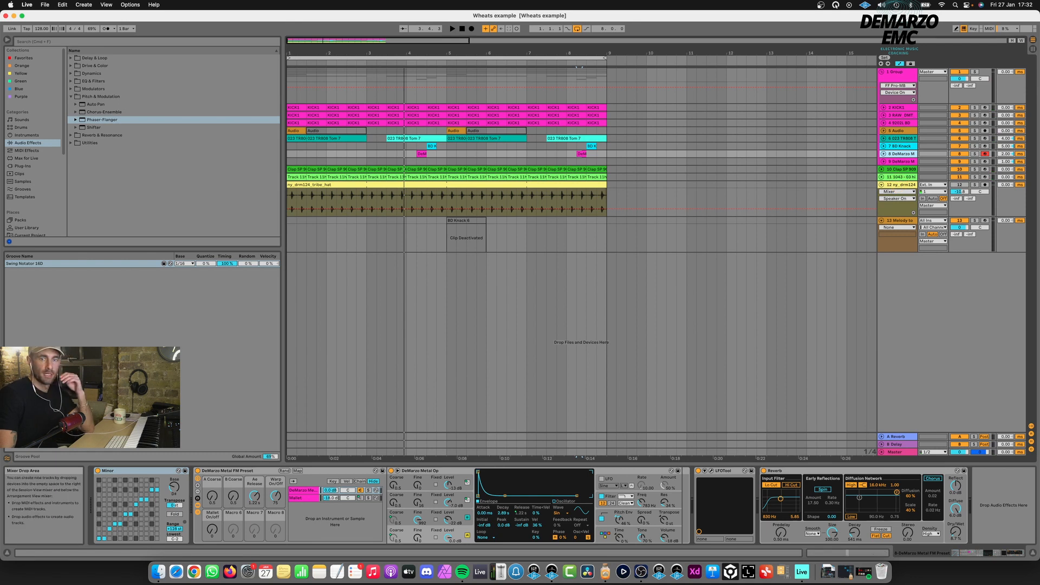
- Insert a MIDI track directly below the high-hats track and collapse the Pitch & Modulation folder in the browser
{"action": "left_click", "coordinate": [902, 178]}
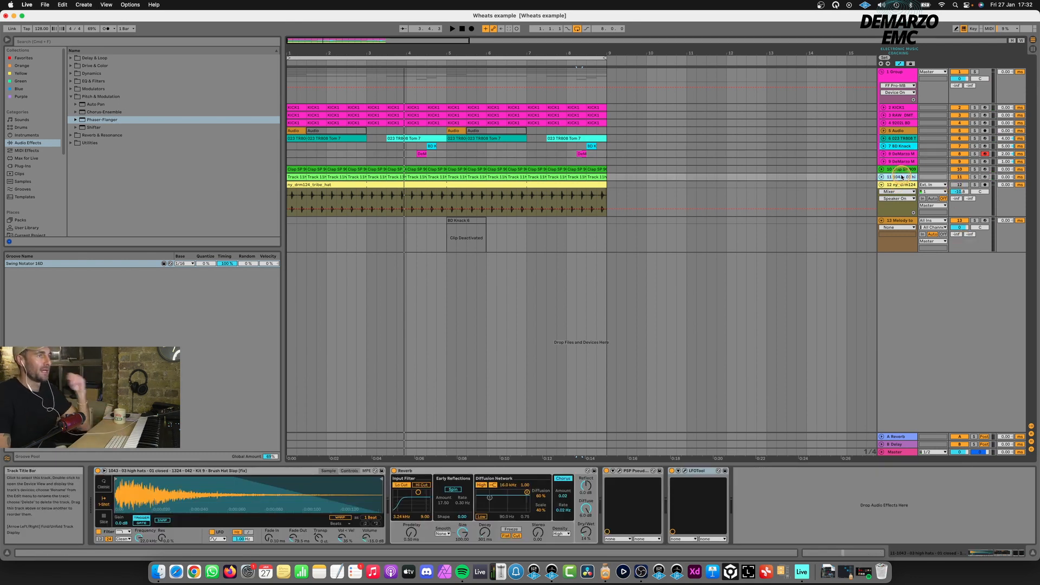
{"action": "key", "text": "super+shift+t"}
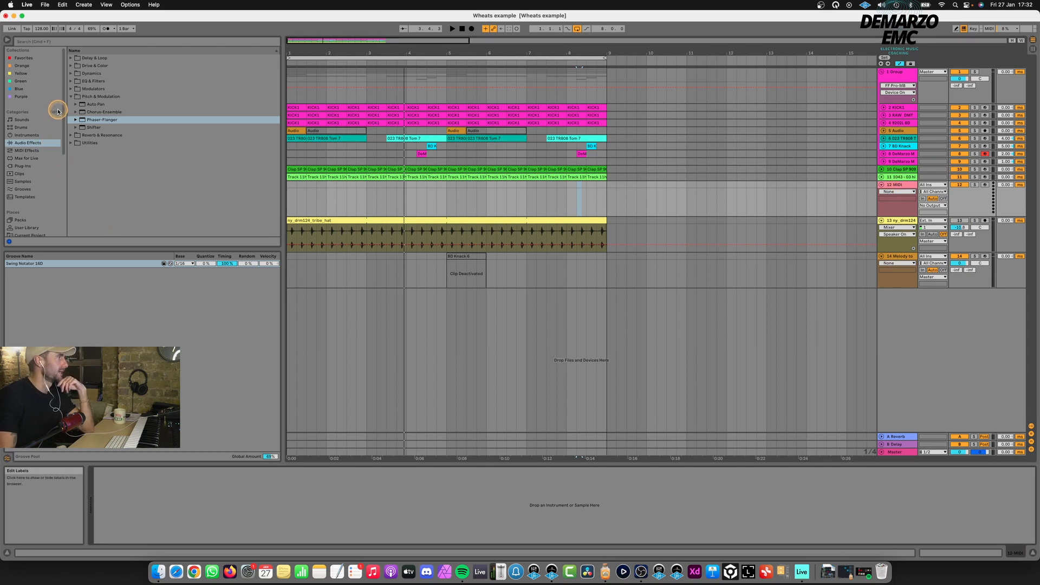
{"action": "left_click", "coordinate": [71, 97]}
- Browse the user folders to Max for live and expand the Dust presets inside the Opal Project
{"action": "scroll", "coordinate": [25, 147], "scroll_direction": "down", "scroll_amount": 5}
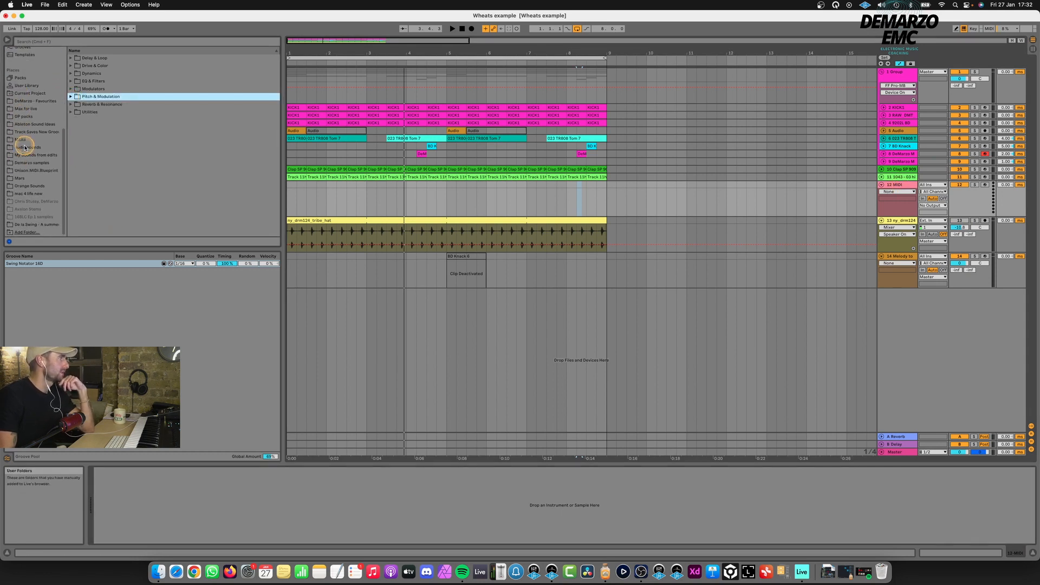
{"action": "left_click", "coordinate": [27, 147]}
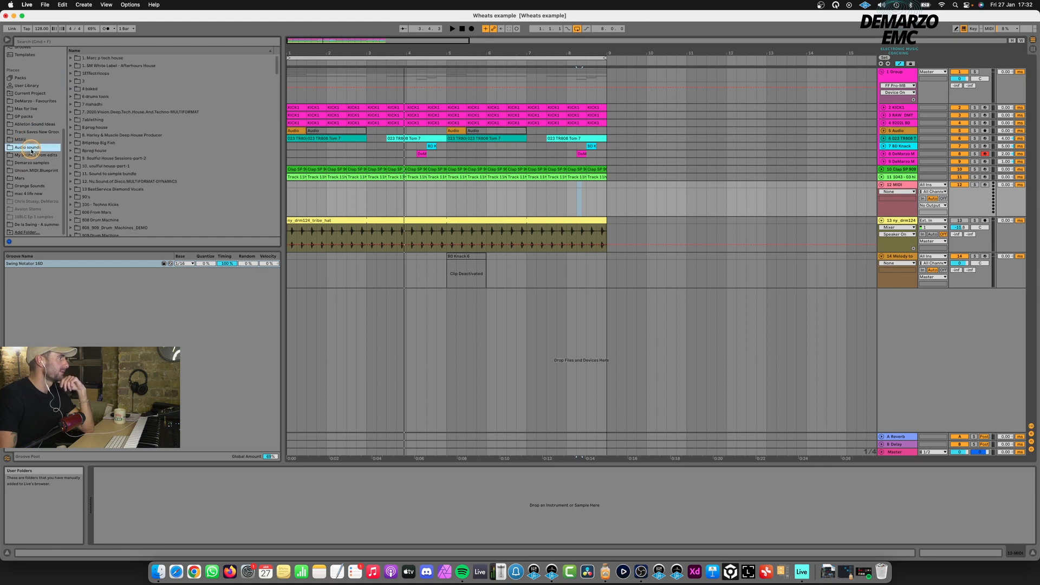
{"action": "left_click", "coordinate": [33, 156]}
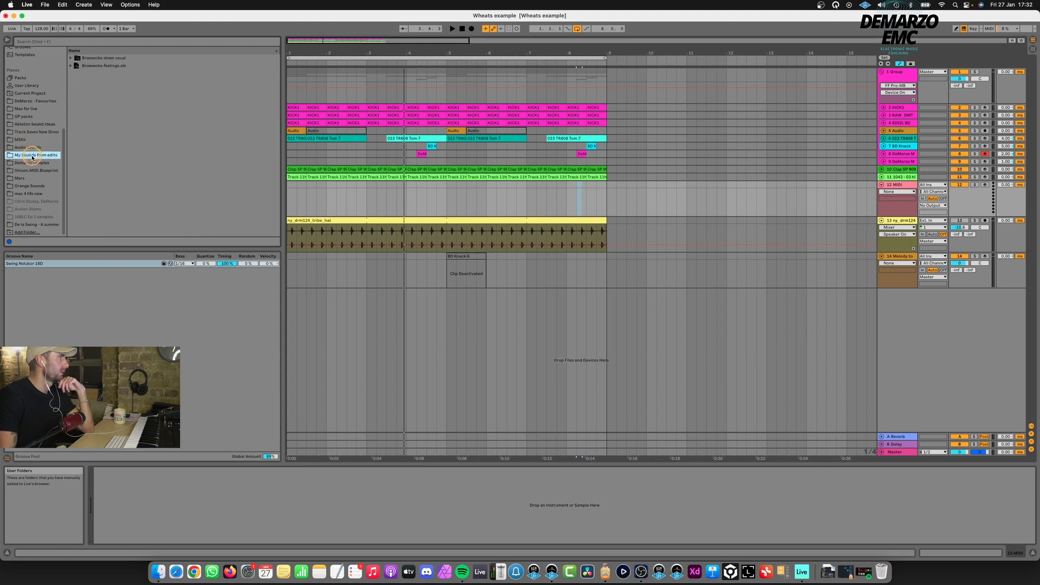
{"action": "left_click", "coordinate": [24, 110]}
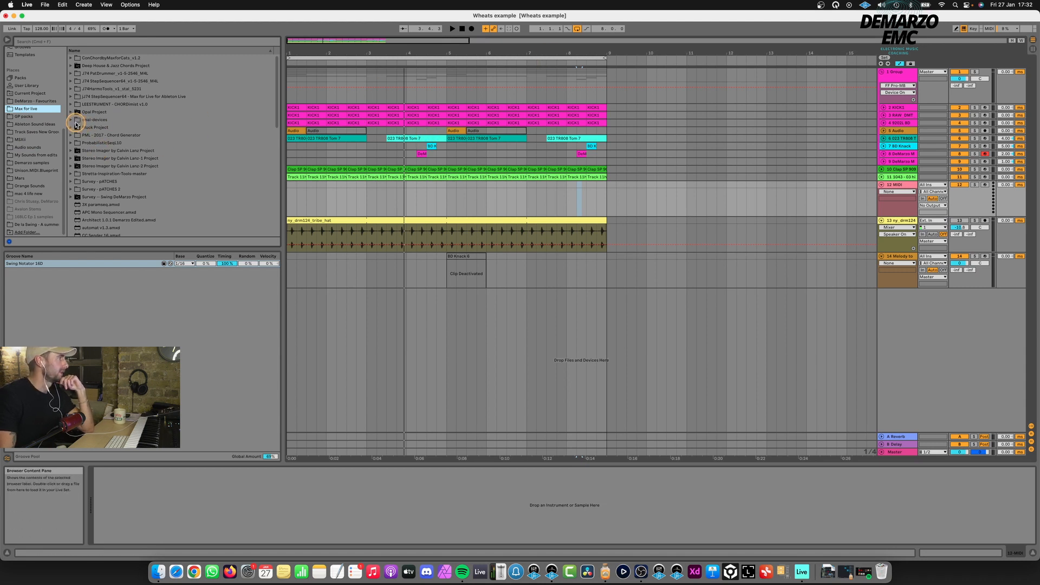
{"action": "left_click", "coordinate": [71, 120]}
{"action": "left_click", "coordinate": [72, 105]}
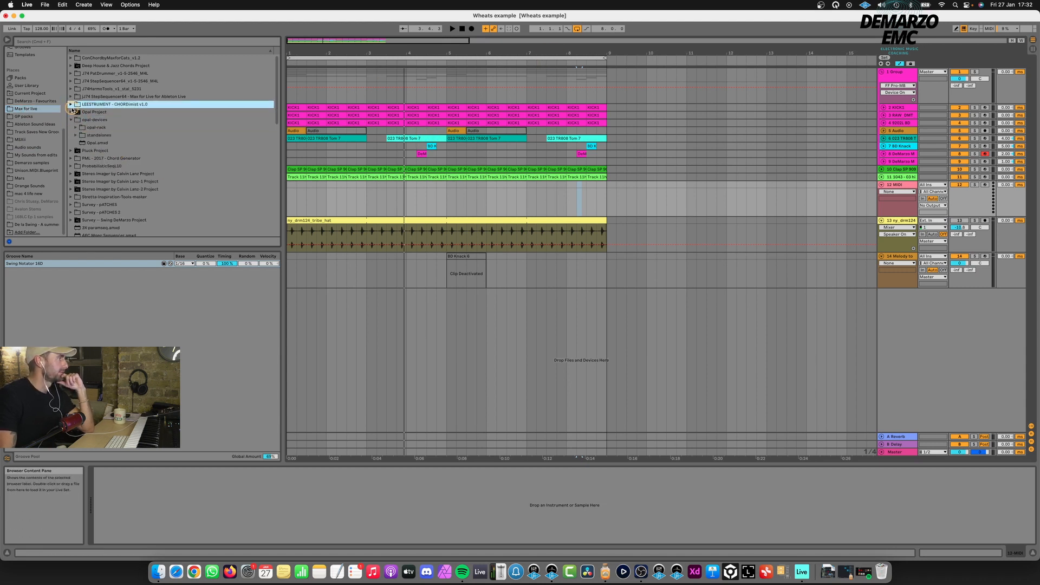
{"action": "left_click", "coordinate": [71, 112]}
{"action": "left_click", "coordinate": [76, 136]}
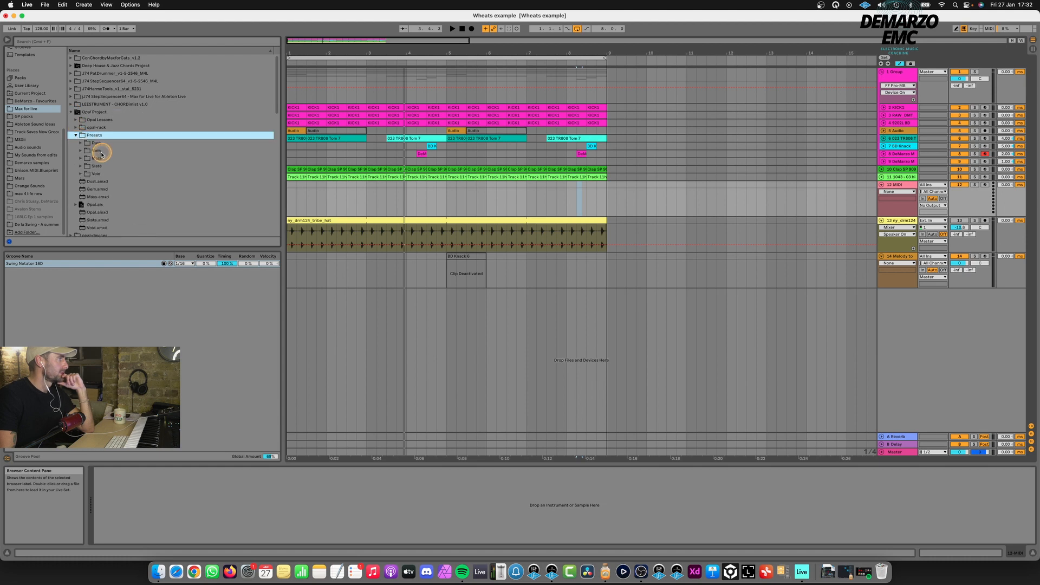
{"action": "left_click", "coordinate": [82, 145]}
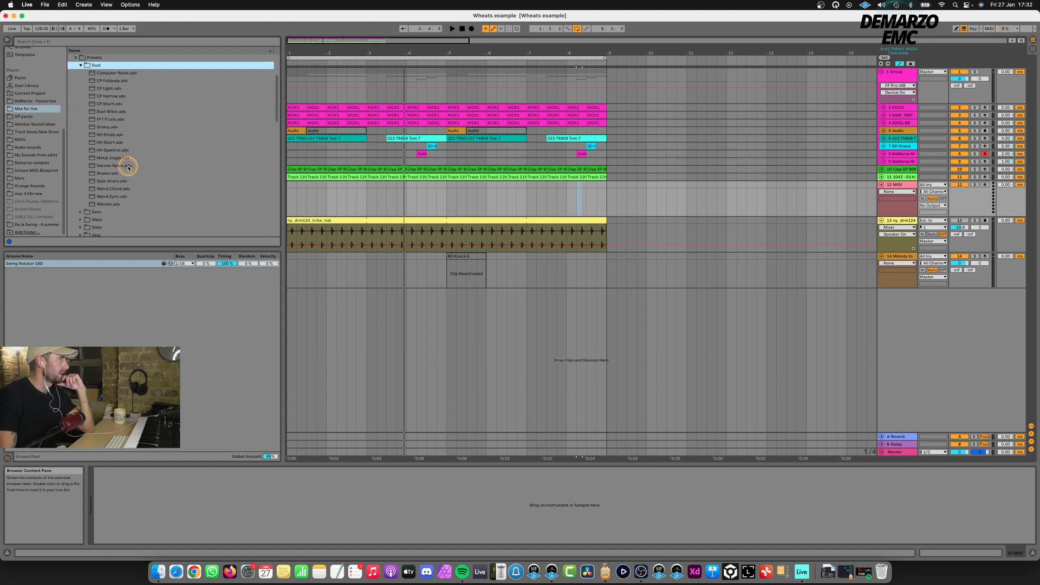
- Load the Dust preset Shaker onto the new MIDI track and try it out with played notes
{"action": "left_click", "coordinate": [130, 165]}
{"action": "left_click", "coordinate": [123, 173]}
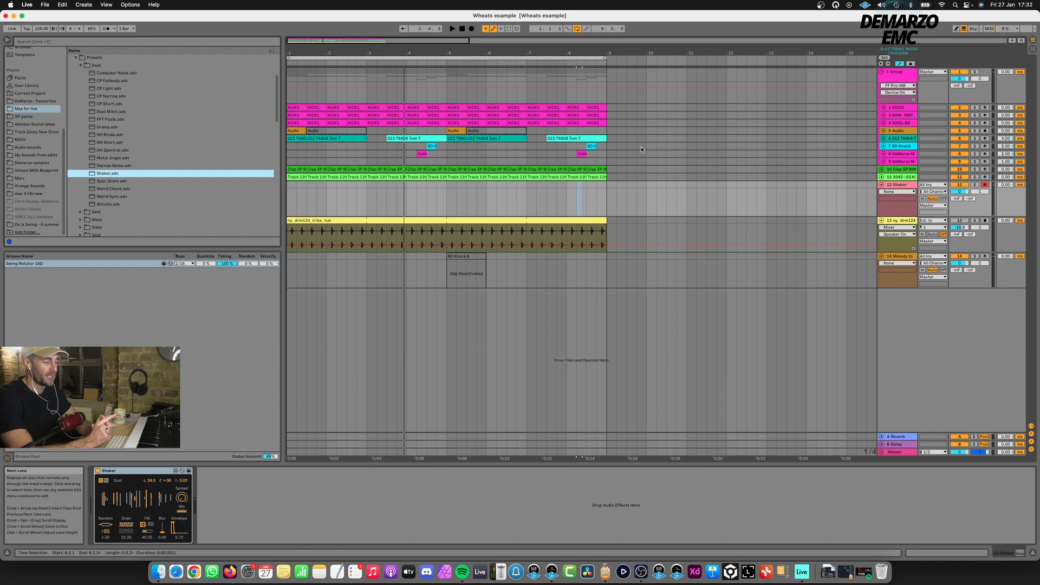
{"action": "left_click", "coordinate": [639, 207]}
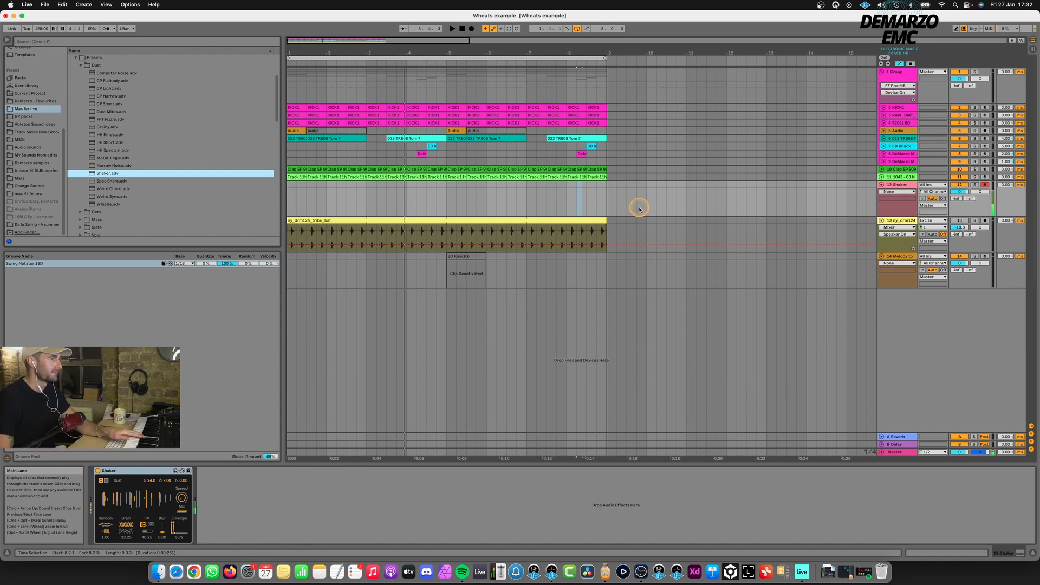
{"action": "left_click", "coordinate": [909, 195]}
{"action": "left_click", "coordinate": [536, 133]}
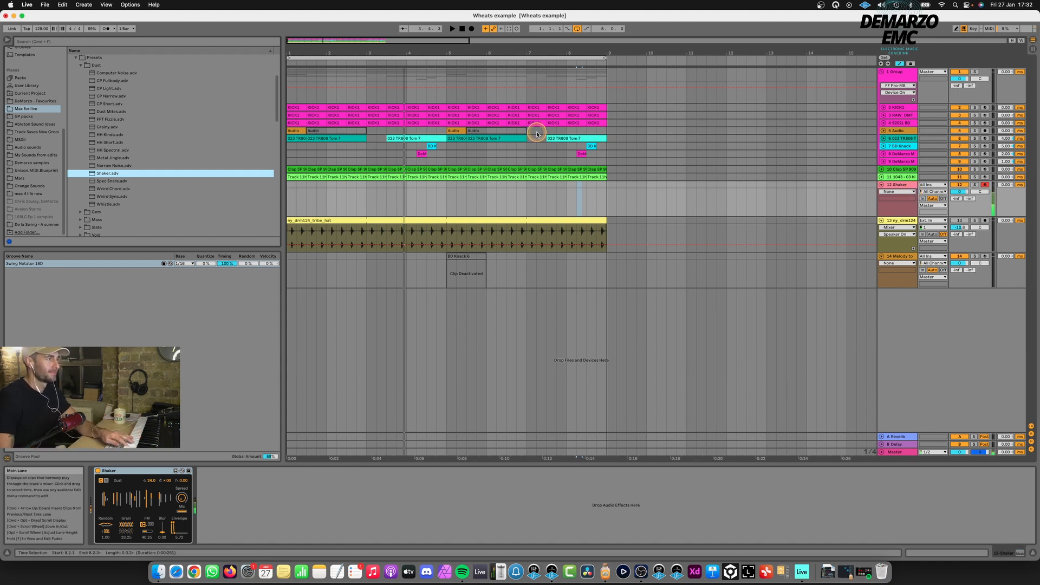
- Try the Dust presets Spec Snare, Weird Chord, Weird Sync and Whistle on the new track
{"action": "left_click", "coordinate": [124, 182]}
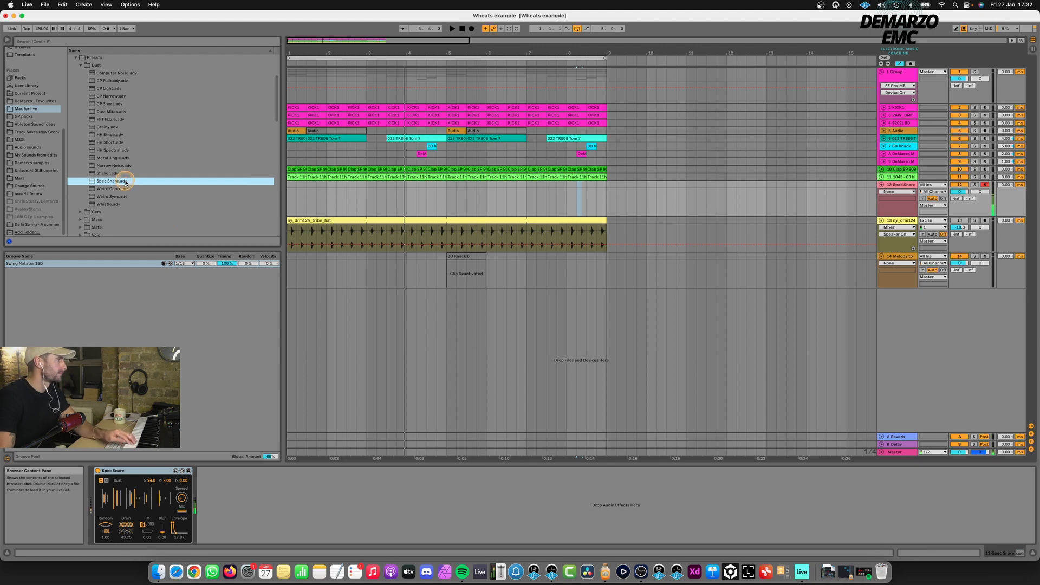
{"action": "left_click", "coordinate": [123, 188]}
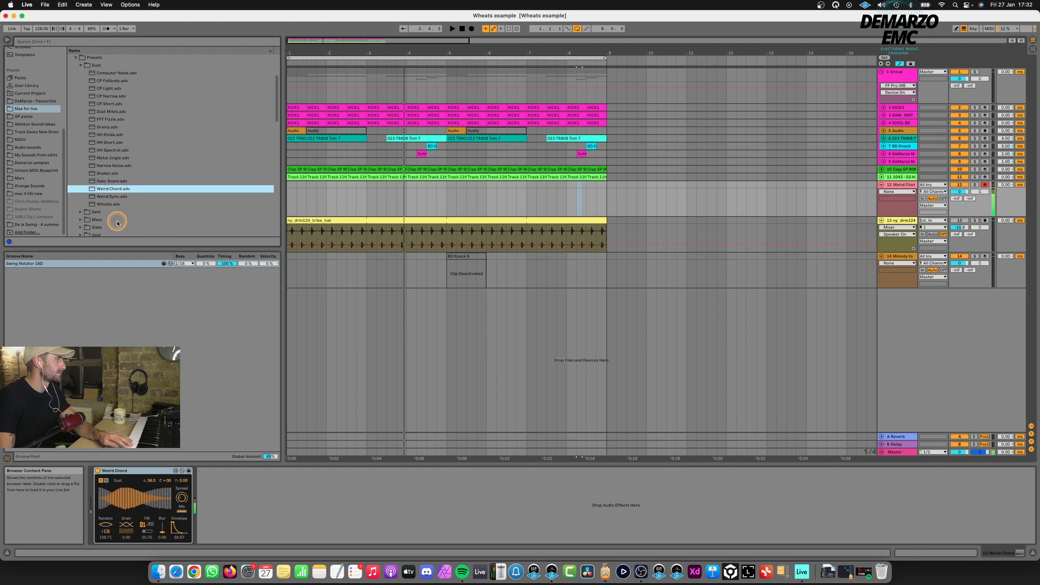
{"action": "left_click", "coordinate": [118, 197]}
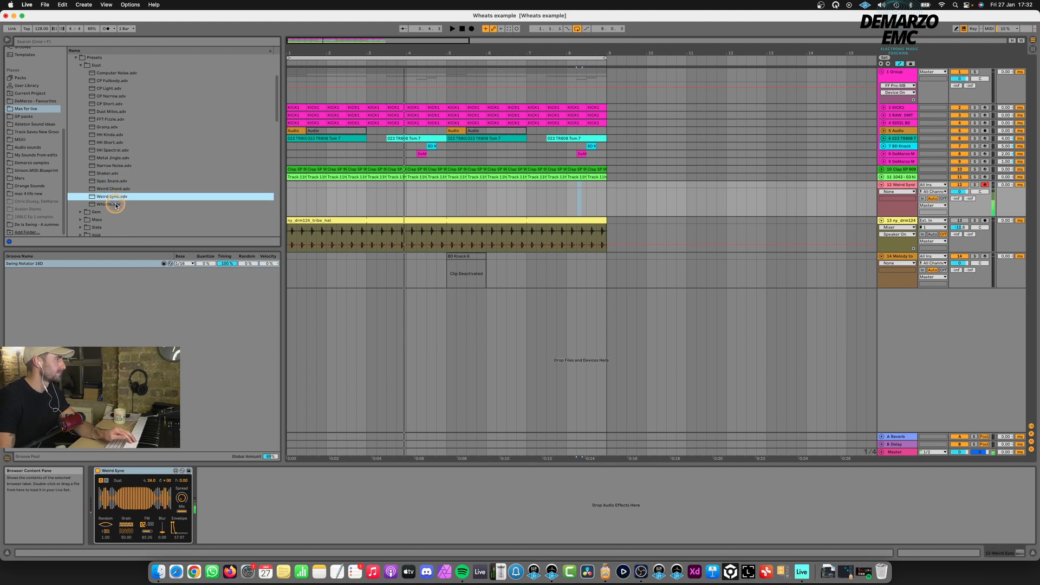
{"action": "left_click", "coordinate": [116, 205]}
- Try the Dust presets Narrow Noise, Metal Jingle, HH Spectral, HH Short and HH Kinda on the new track
{"action": "left_click", "coordinate": [118, 165]}
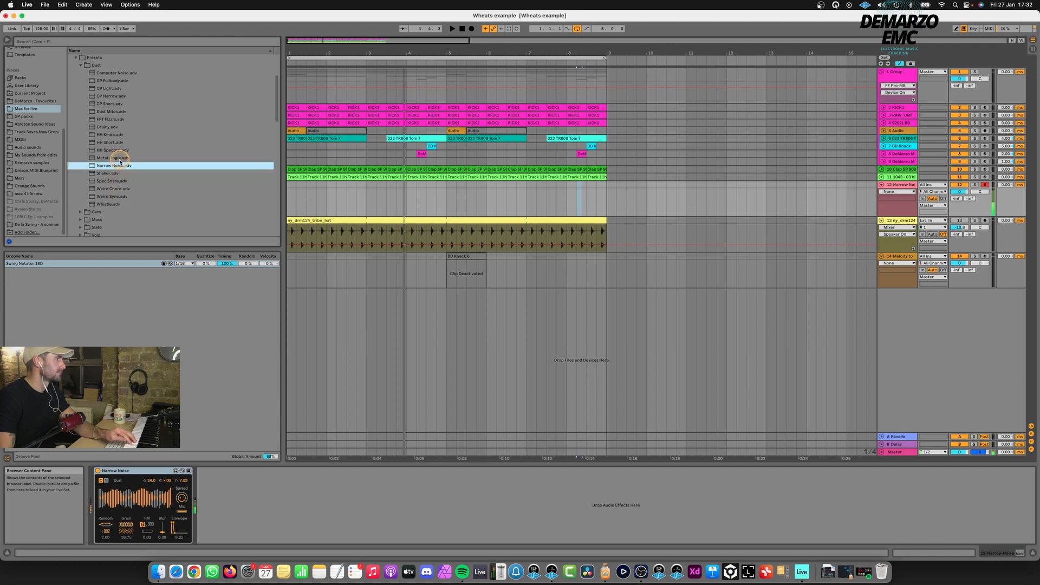
{"action": "left_click", "coordinate": [122, 157]}
{"action": "left_click", "coordinate": [120, 151]}
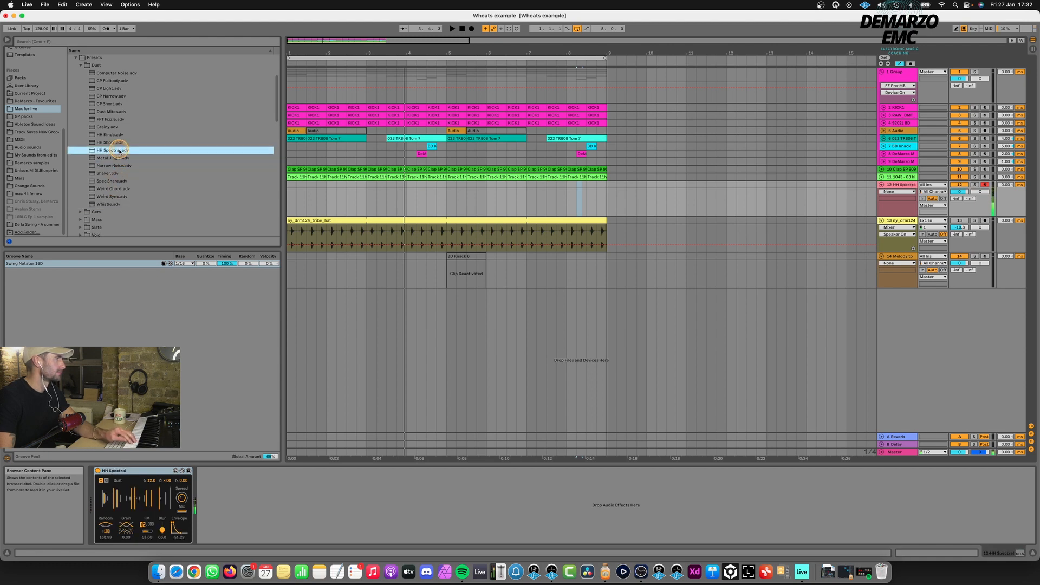
{"action": "left_click", "coordinate": [120, 143]}
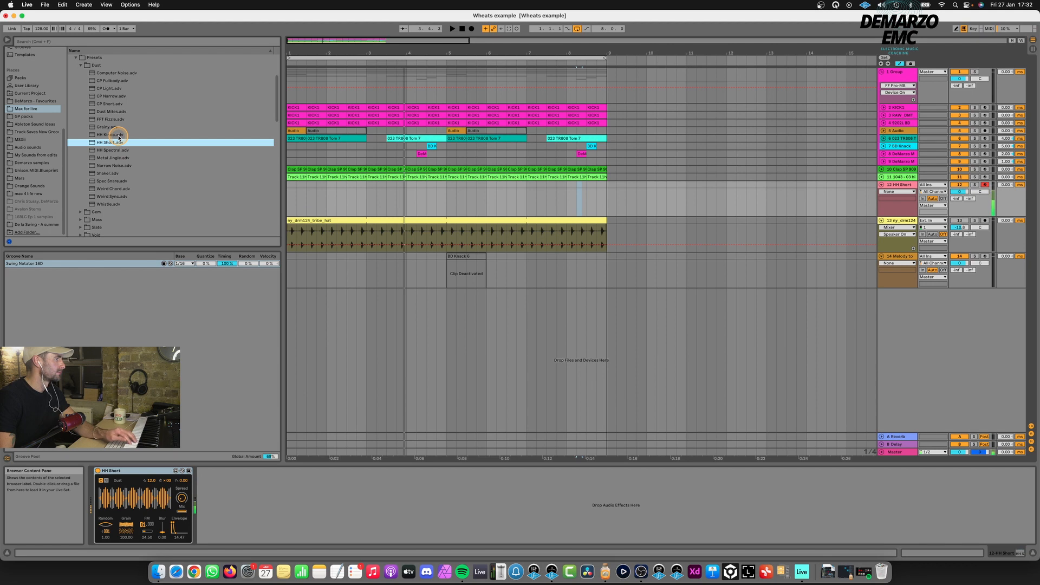
{"action": "left_click", "coordinate": [119, 136]}
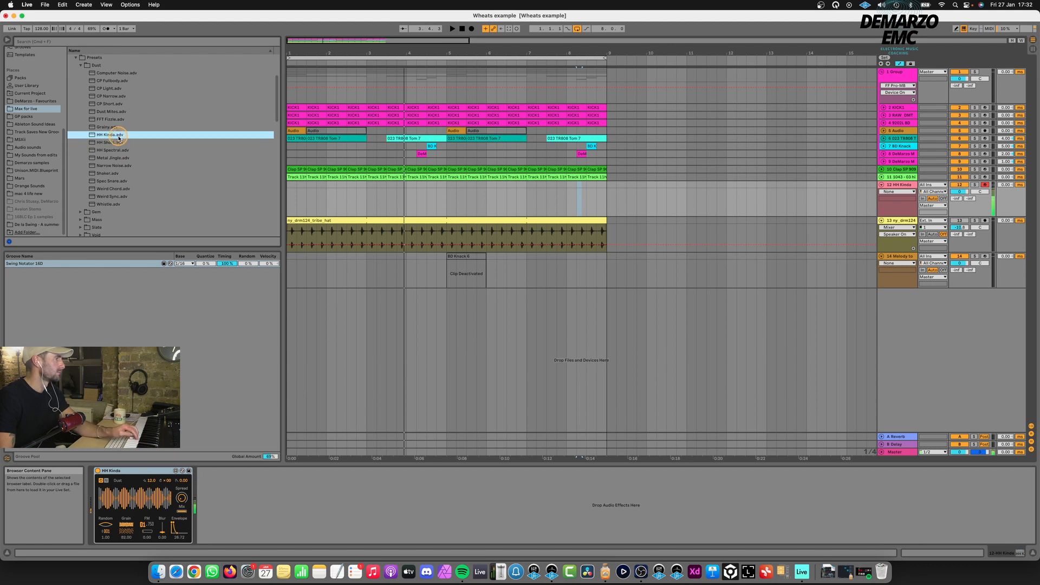
- Try the next Dust presets up to FFT Fizzle and load Dust Mites onto the new track
{"action": "left_click", "coordinate": [118, 127]}
{"action": "left_click", "coordinate": [118, 119]}
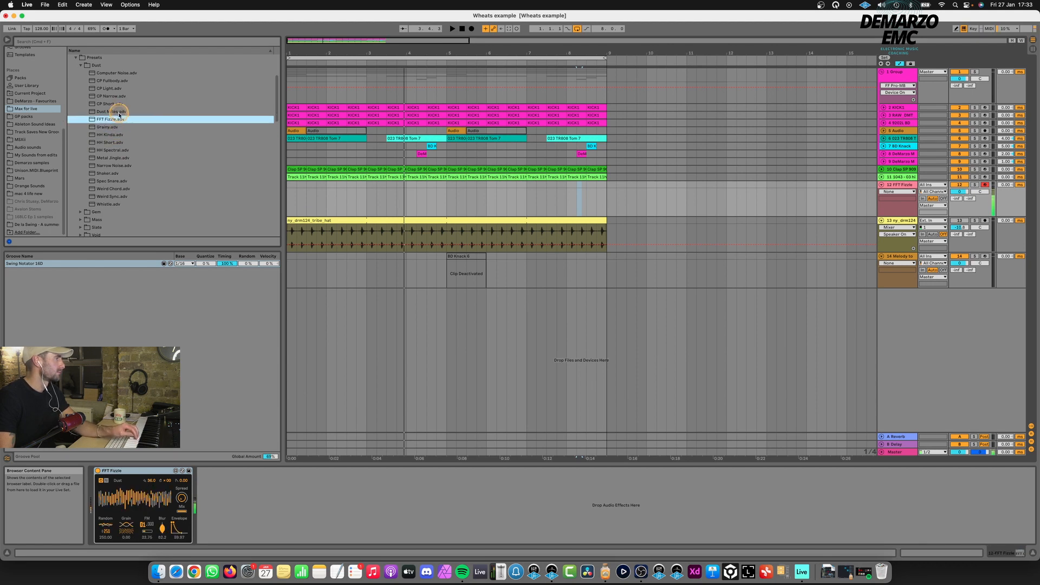
{"action": "left_click", "coordinate": [117, 111]}
- Load the Gem preset CB Cursed onto the new MIDI track and lower that track's volume
{"action": "left_click", "coordinate": [80, 66]}
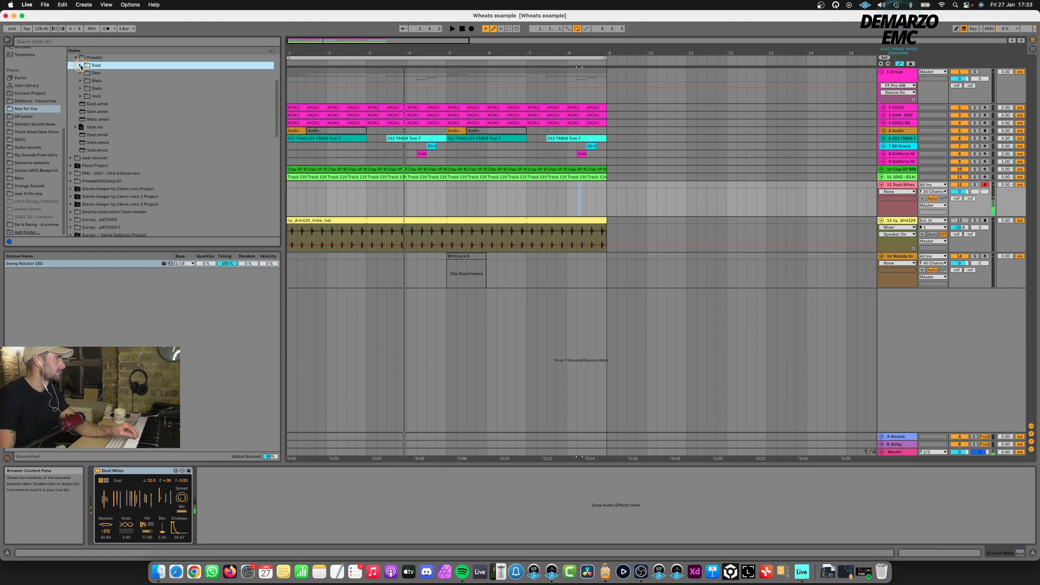
{"action": "left_click", "coordinate": [81, 74]}
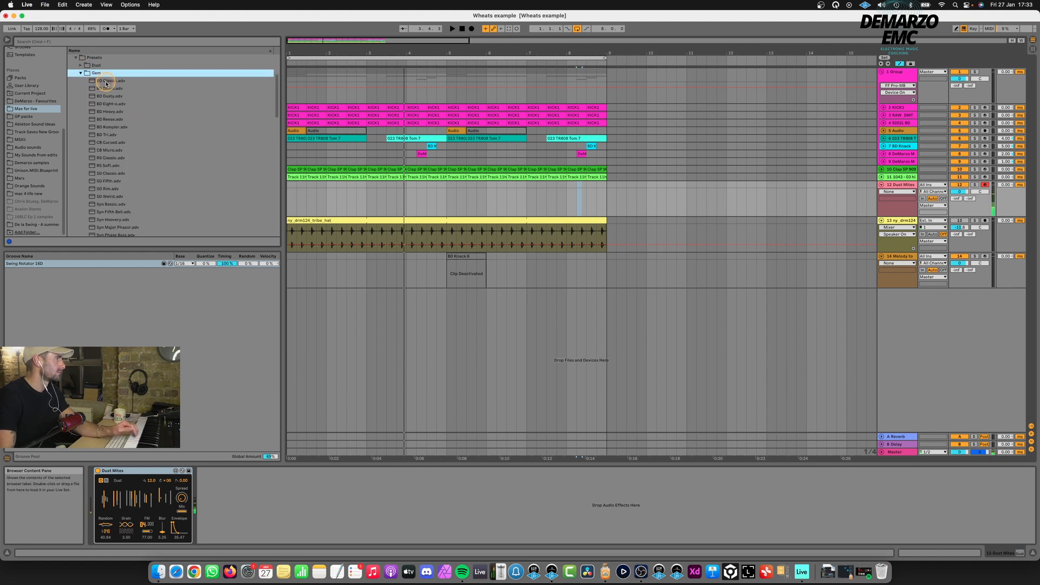
{"action": "left_click", "coordinate": [130, 144]}
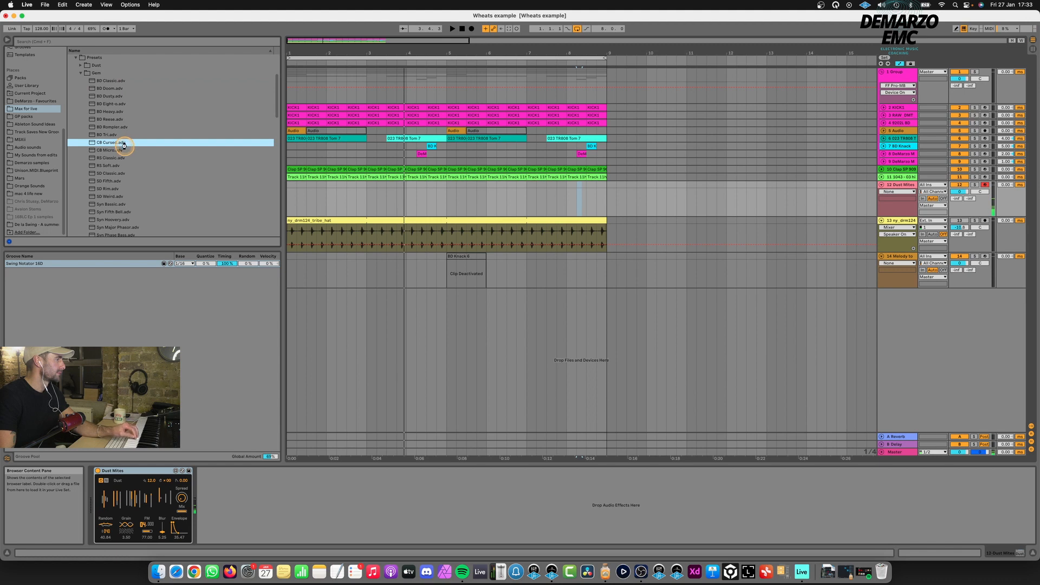
{"action": "double_click", "coordinate": [124, 144]}
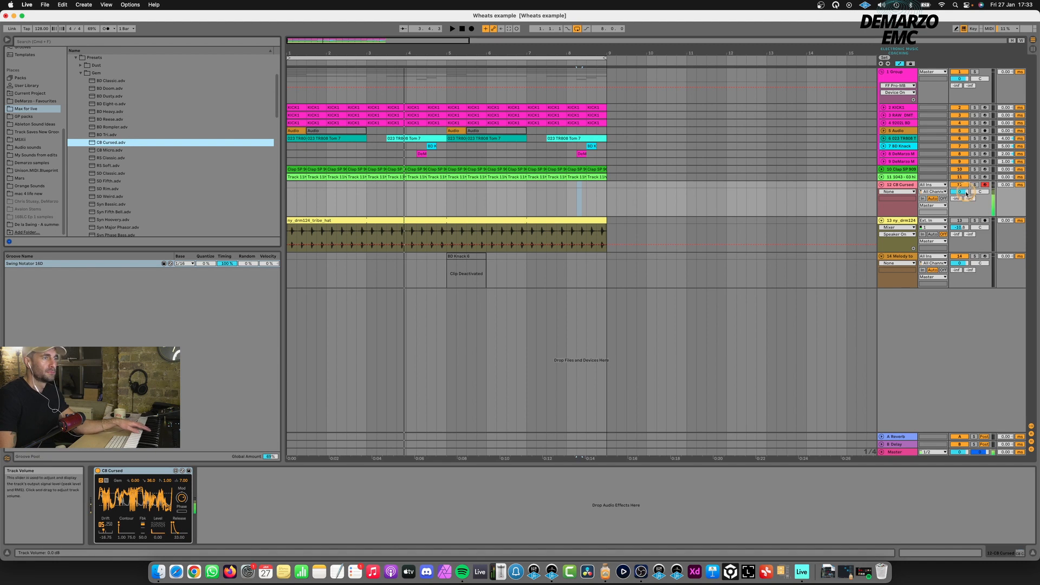
{"action": "left_click_drag", "start_coordinate": [960, 191], "coordinate": [960, 196]}
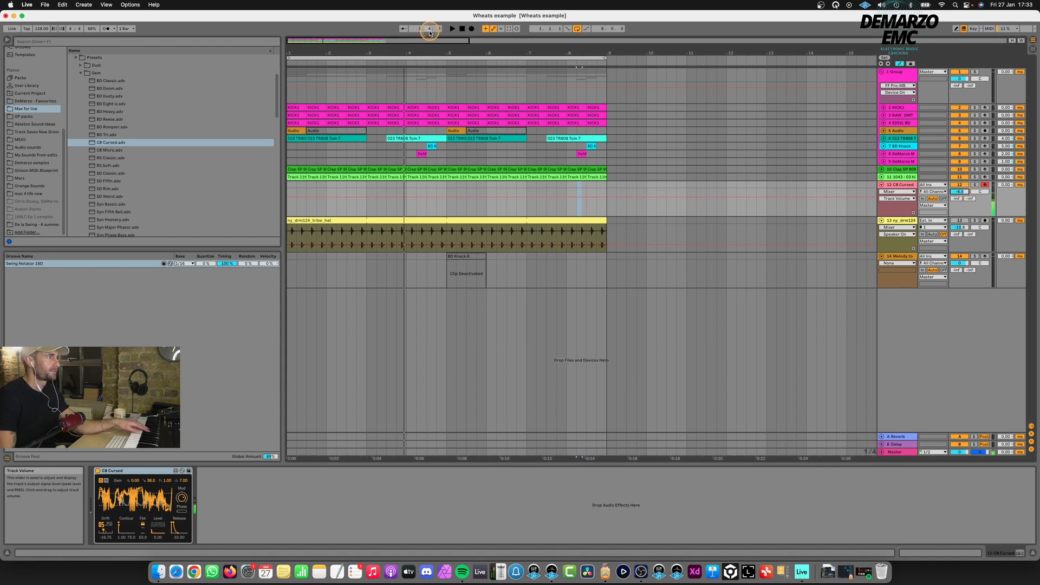
- Try CB Cursed against the playing groove with its Phase modulation set to -2.75
{"action": "left_click", "coordinate": [452, 29]}
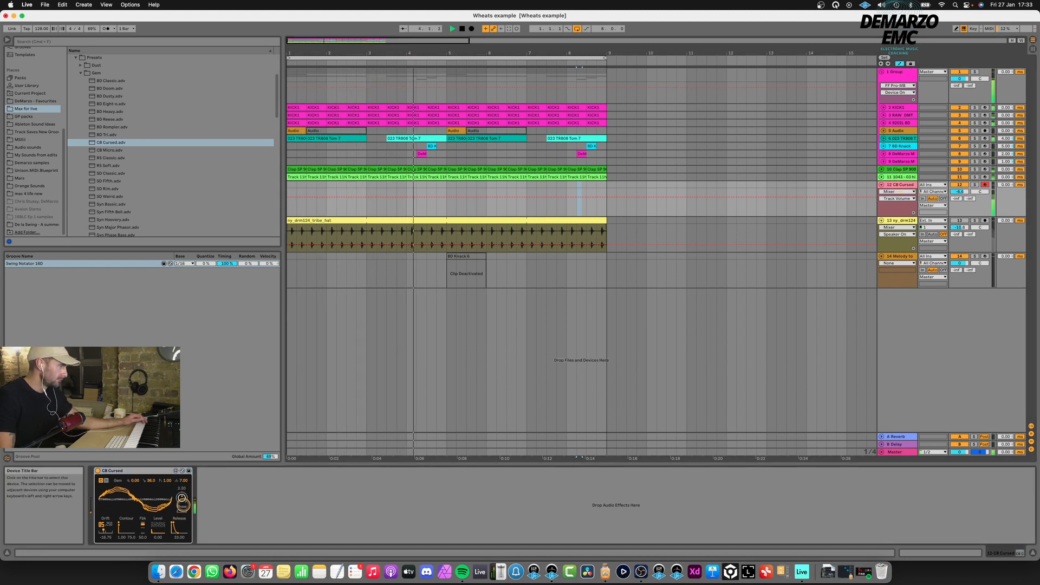
{"action": "left_click_drag", "start_coordinate": [182, 501], "coordinate": [185, 505]}
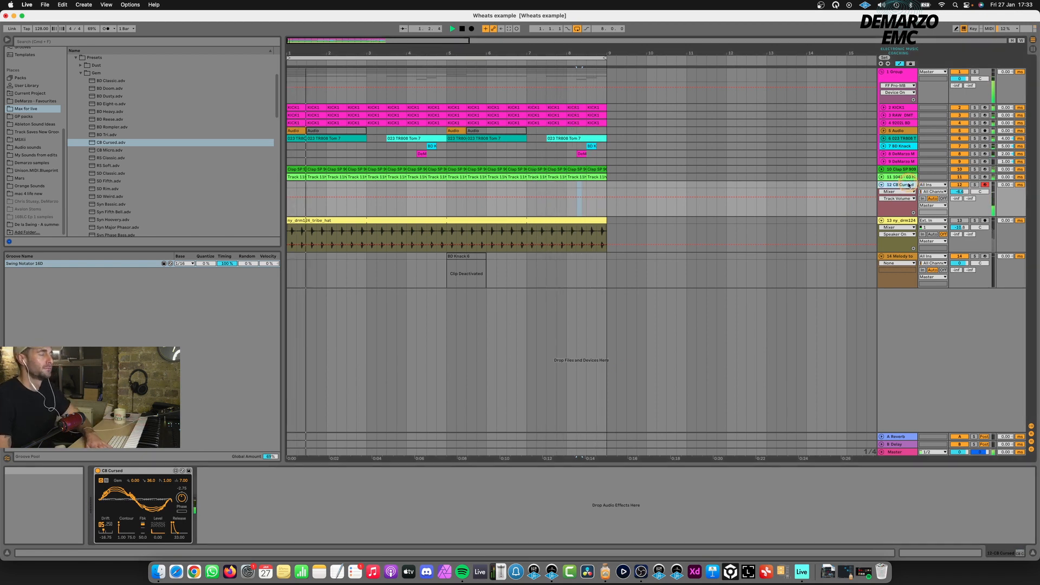
{"action": "key", "text": "space"}
- Replace CB Cursed with the Mass preset HH Shaker and lower its noise density
{"action": "left_click", "coordinate": [132, 188]}
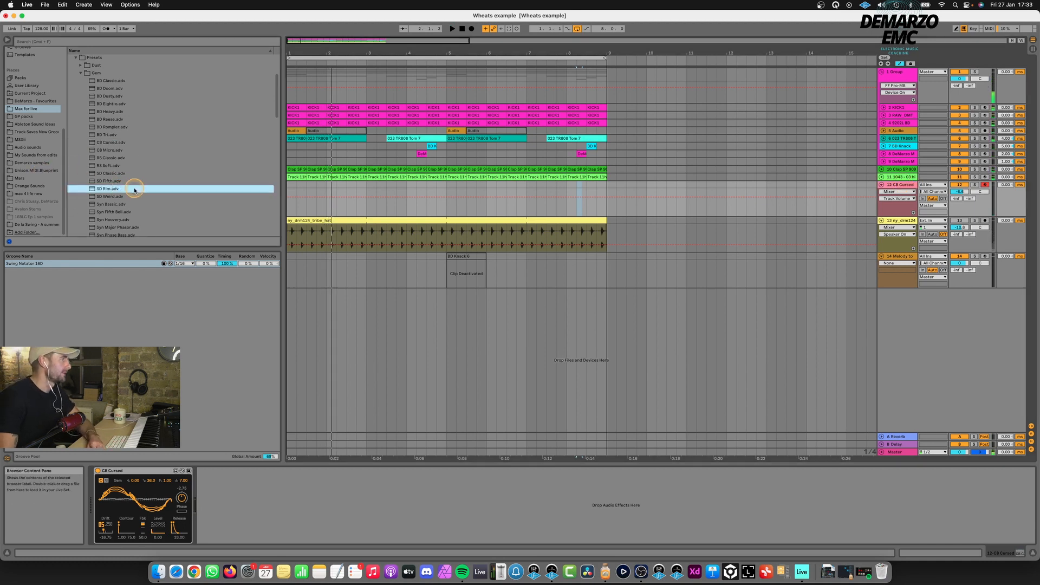
{"action": "scroll", "coordinate": [135, 190], "scroll_direction": "down", "scroll_amount": 3}
{"action": "left_click", "coordinate": [129, 146]}
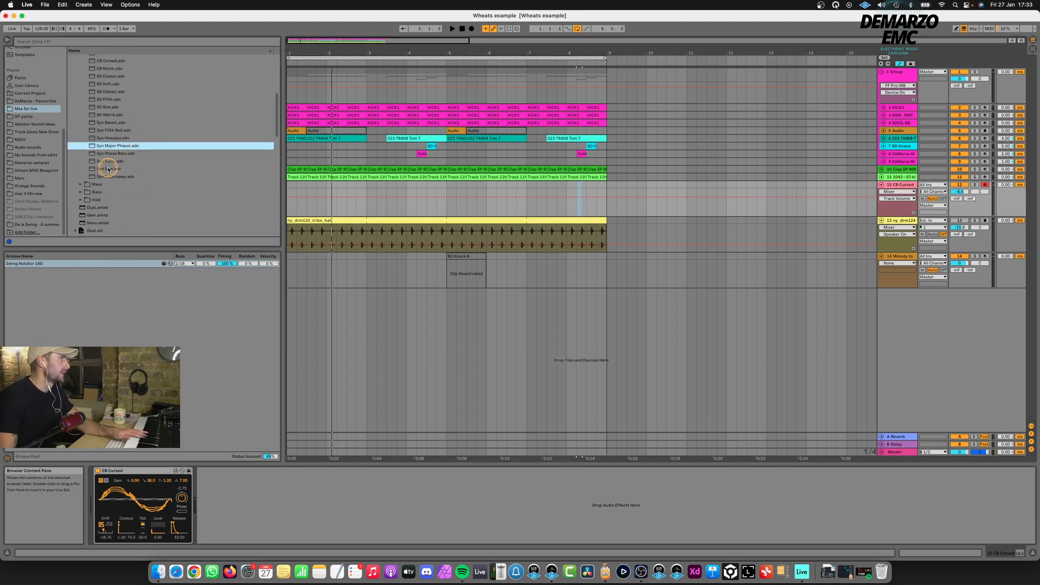
{"action": "left_click", "coordinate": [82, 185]}
{"action": "scroll", "coordinate": [141, 130], "scroll_direction": "down", "scroll_amount": 1}
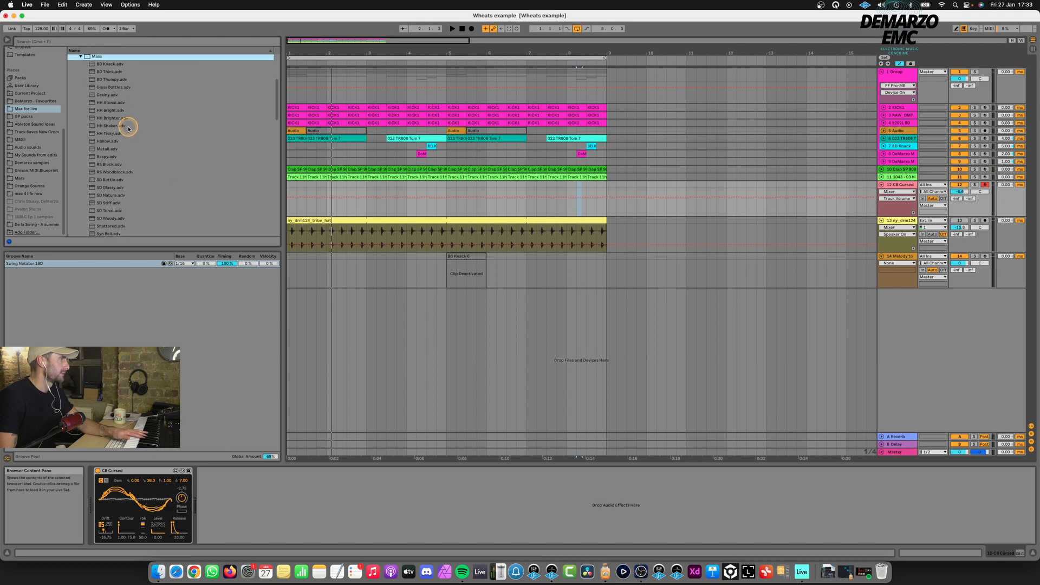
{"action": "left_click", "coordinate": [127, 126]}
{"action": "double_click", "coordinate": [128, 126]}
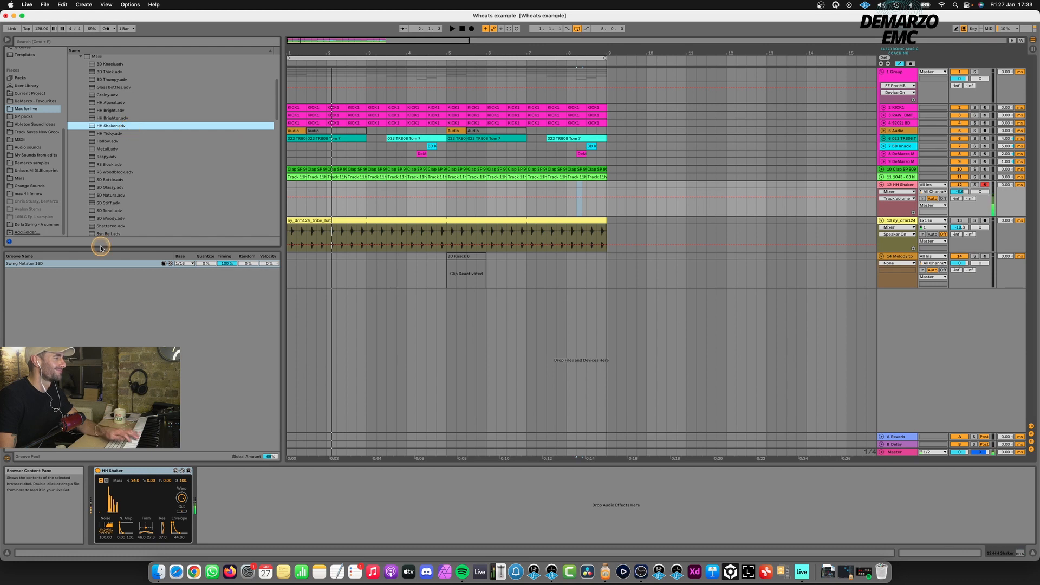
{"action": "left_click_drag", "start_coordinate": [102, 532], "coordinate": [102, 549]}
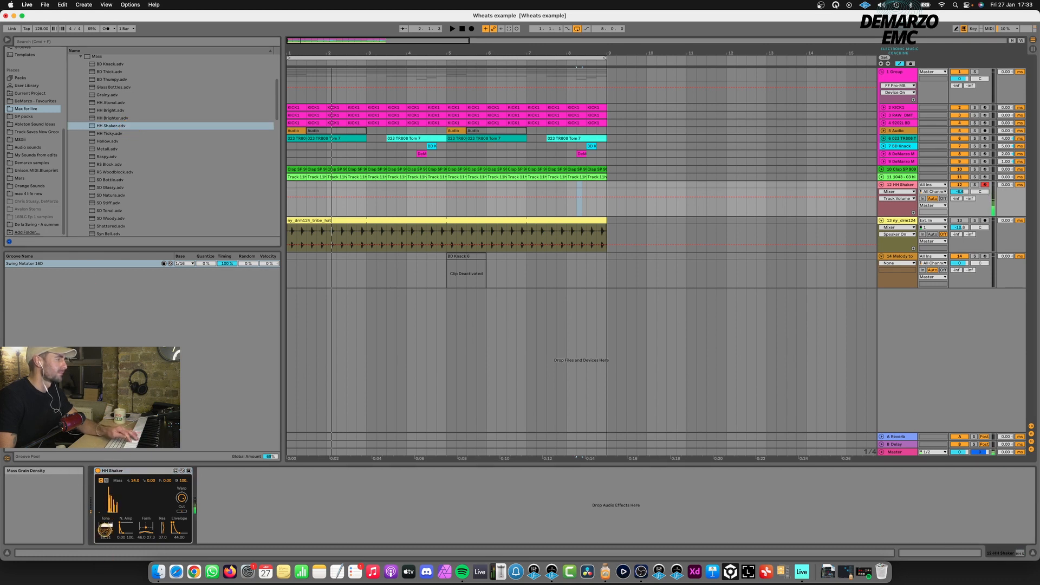
- Record a continuous sixteenth-note HH Shaker part over the looping groove
{"action": "scroll", "coordinate": [326, 185], "scroll_direction": "right", "scroll_amount": 1}
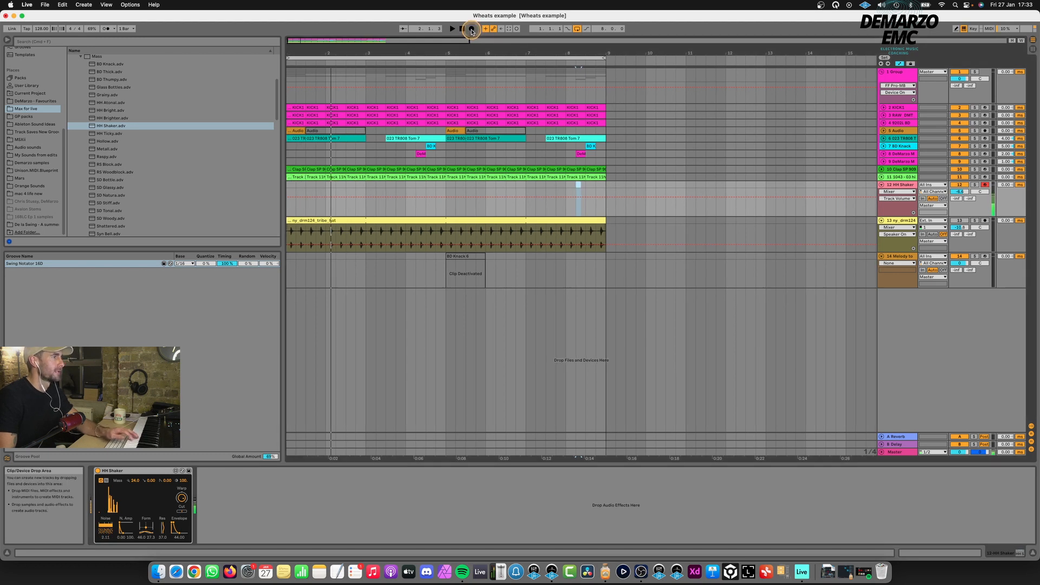
{"action": "left_click", "coordinate": [453, 29]}
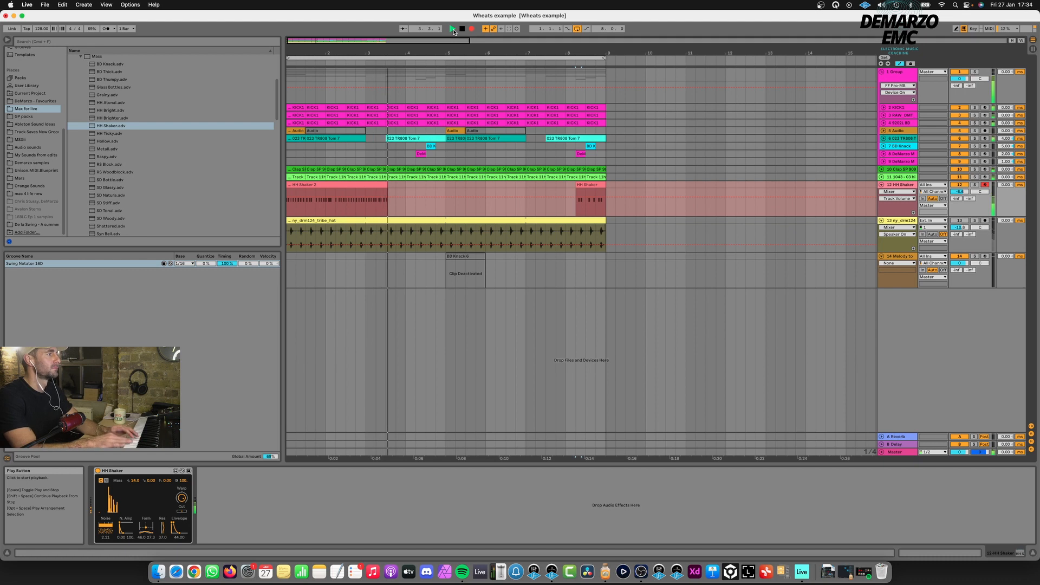
{"action": "left_click", "coordinate": [462, 28]}
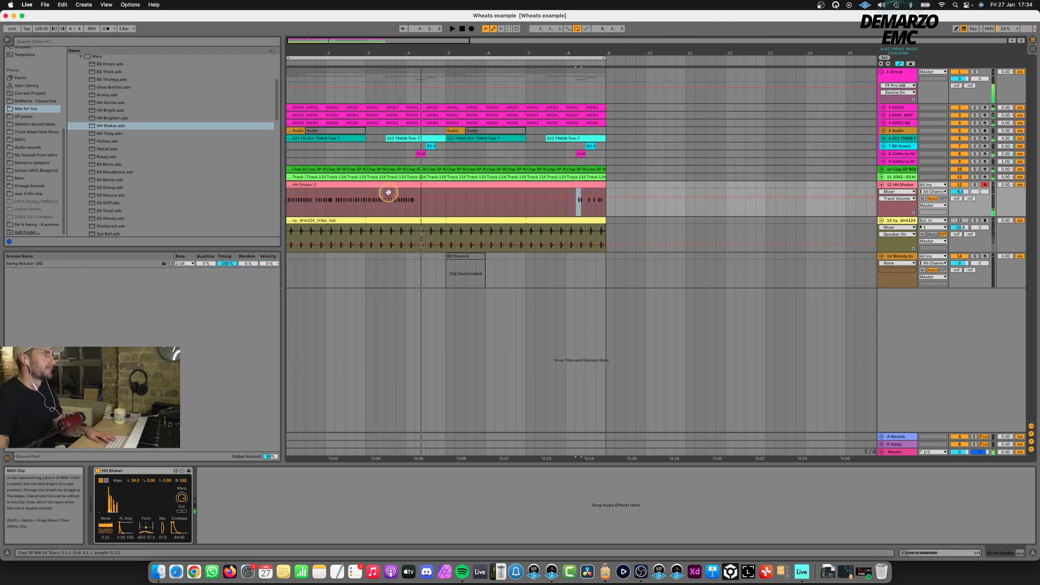
- Split bar 3 out of the recorded HH Shaker clip and open its notes during playback
{"action": "left_click", "coordinate": [404, 204]}
{"action": "key", "text": "super+e"}
{"action": "left_click", "coordinate": [396, 181]}
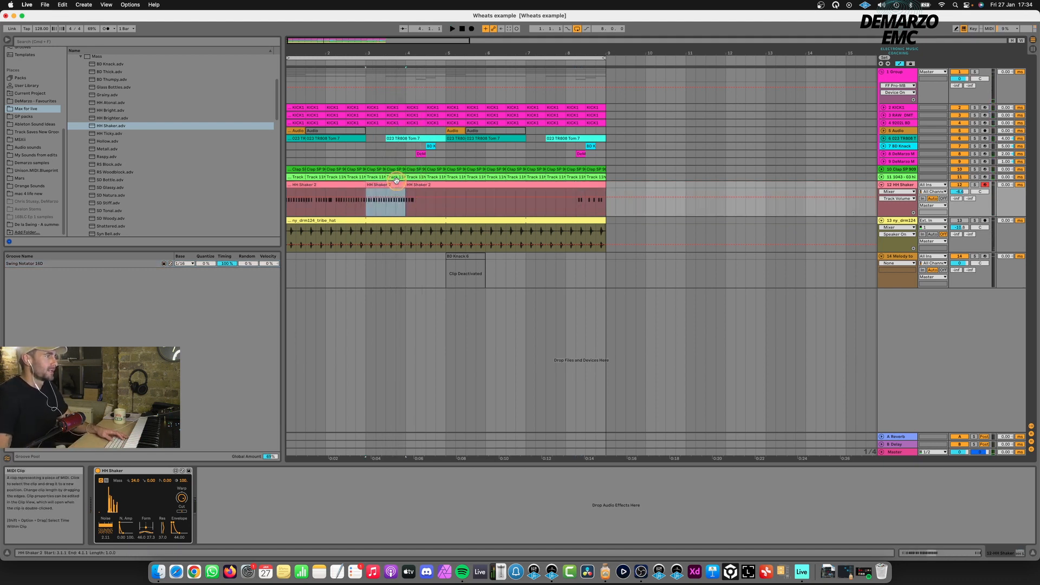
{"action": "double_click", "coordinate": [394, 183]}
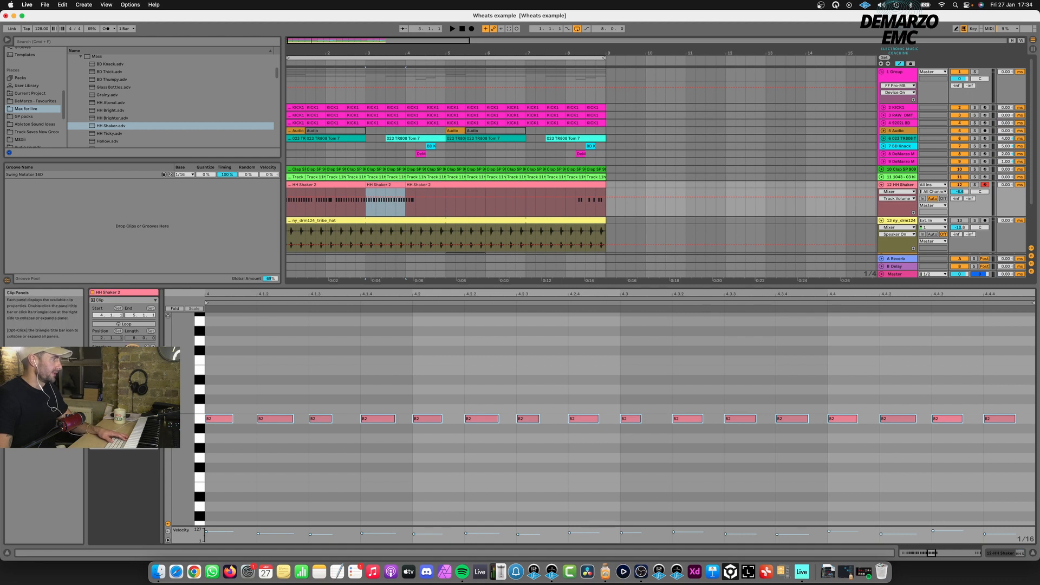
{"action": "key", "text": "space"}
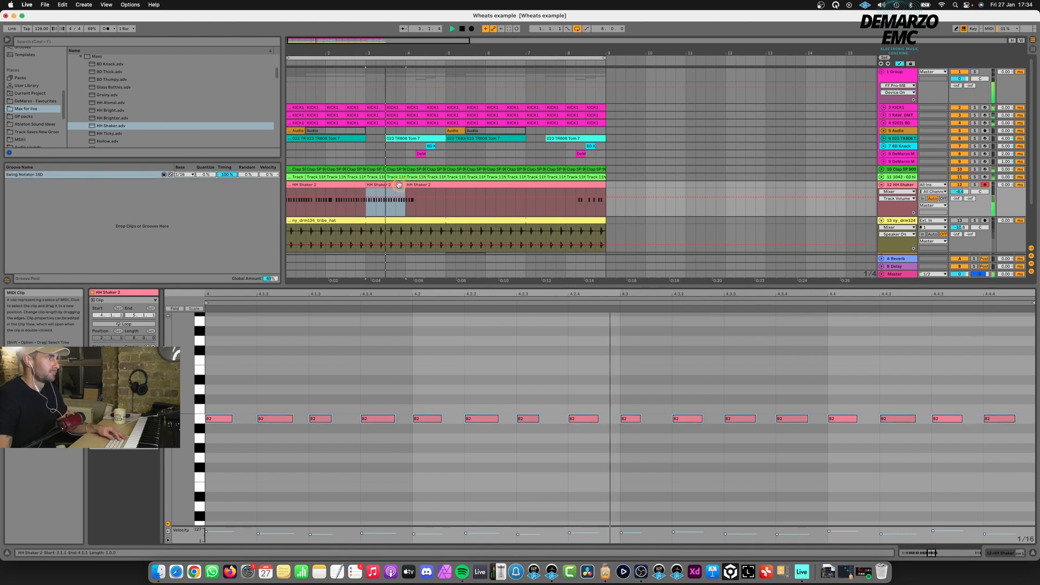
- Duplicate the one-bar HH Shaker clips along the track so the pattern fills the loop up to bar 9
{"action": "key", "text": "super+d"}
{"action": "key", "text": "super+d"}
{"action": "key", "text": "super+d"}
{"action": "key", "text": "super+d"}
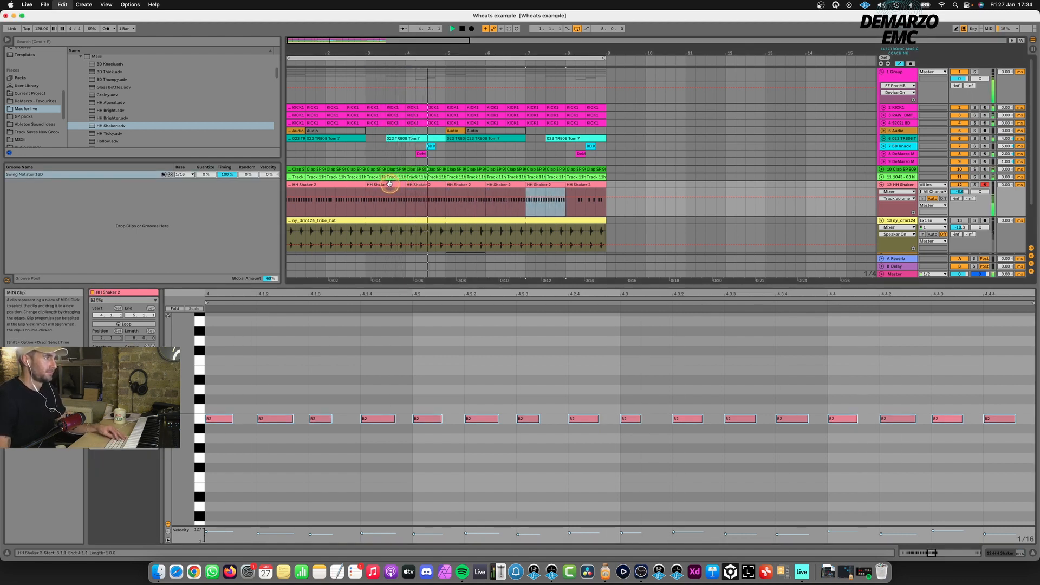
{"action": "left_click", "coordinate": [341, 184]}
{"action": "key", "text": "super+d"}
{"action": "key", "text": "super+d"}
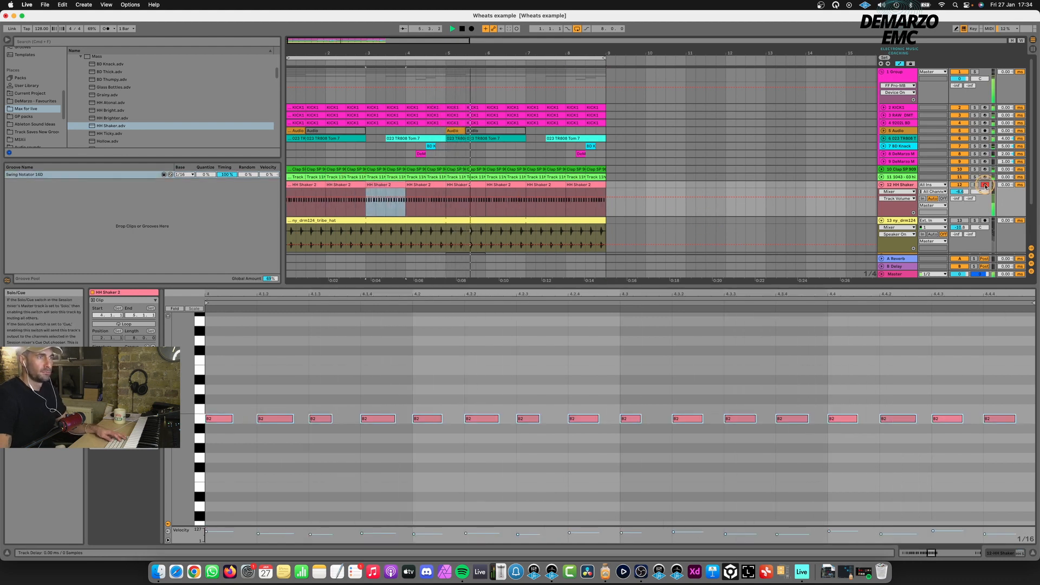
- Solo the HH Shaker track and raise its device's noise density while listening to the loop
{"action": "left_click", "coordinate": [974, 185]}
{"action": "left_click", "coordinate": [899, 185]}
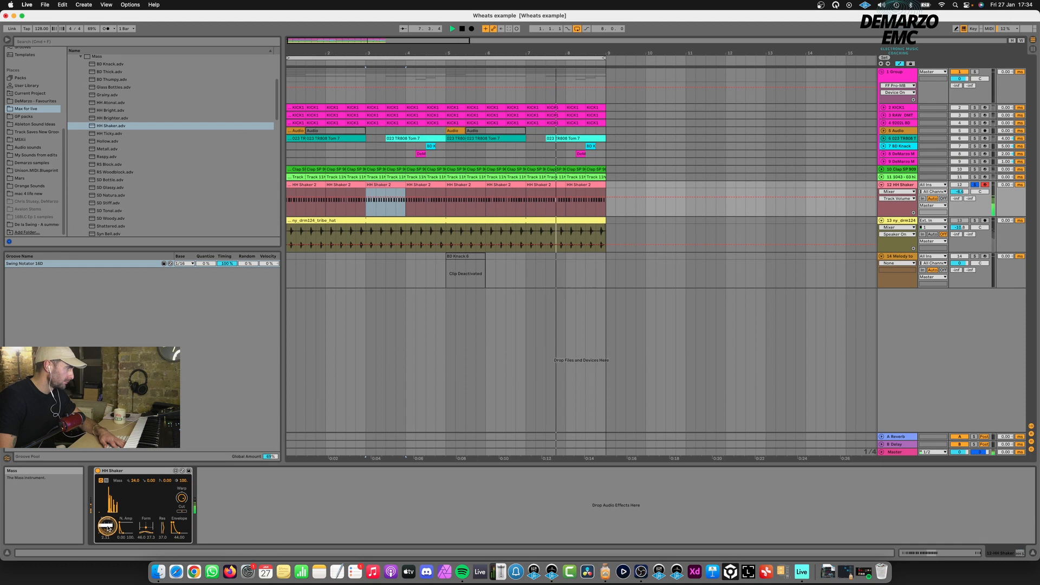
{"action": "left_click_drag", "start_coordinate": [109, 527], "coordinate": [104, 548]}
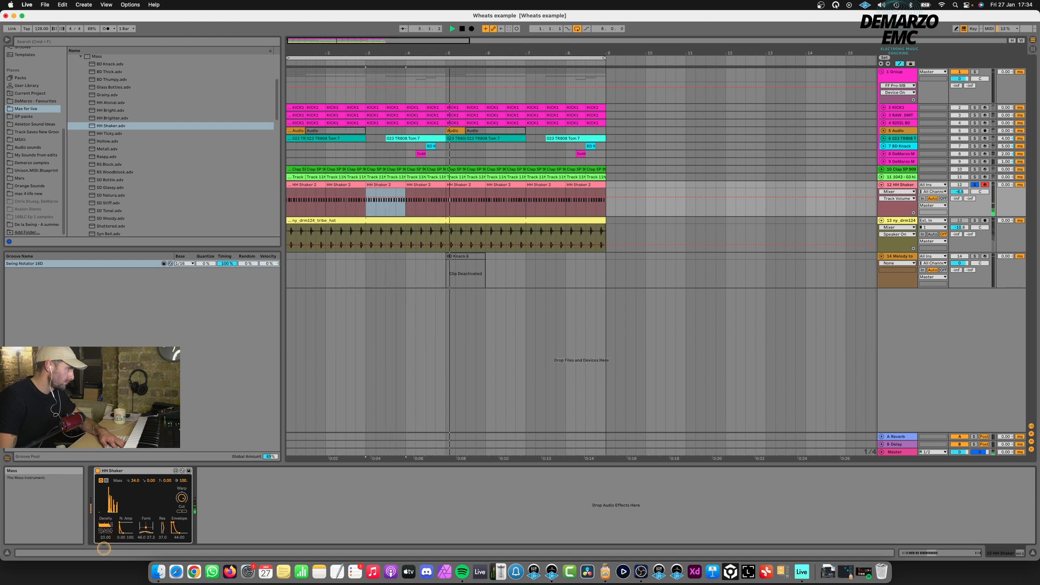
{"action": "scroll", "coordinate": [42, 132], "scroll_direction": "up", "scroll_amount": 5}
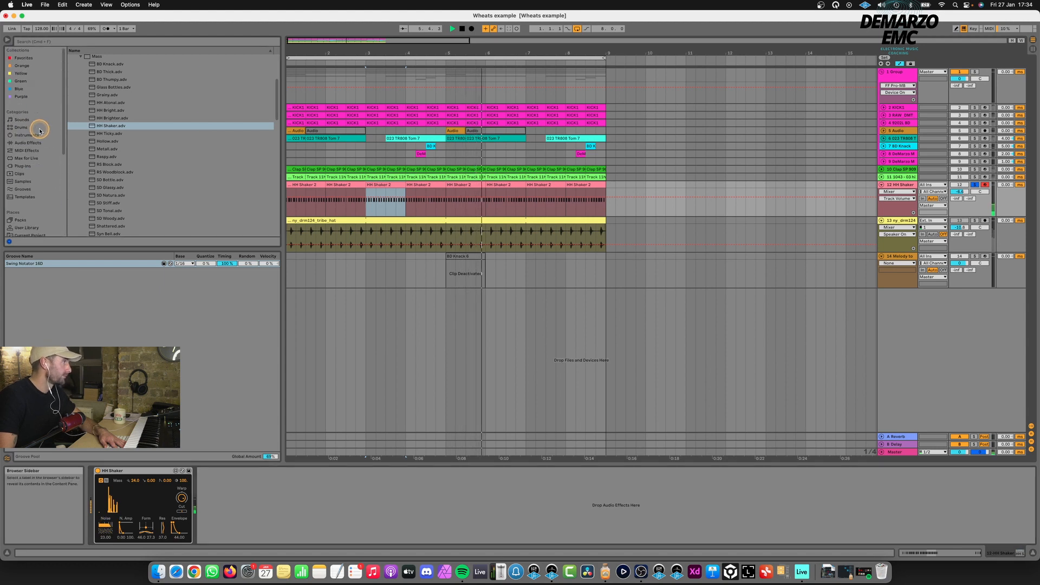
{"action": "left_click", "coordinate": [37, 167]}
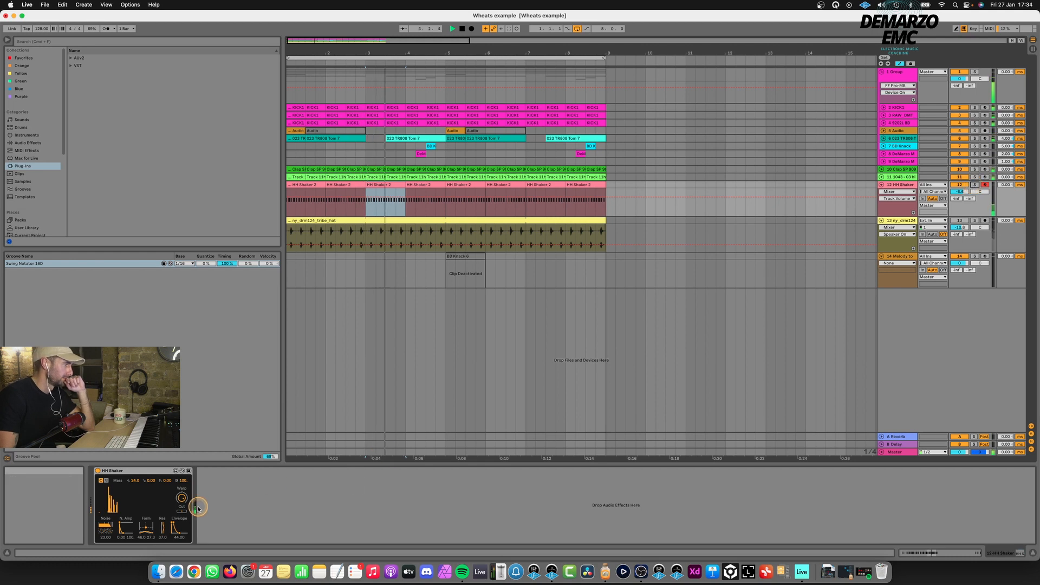
{"action": "mouse_move", "coordinate": [181, 498]}
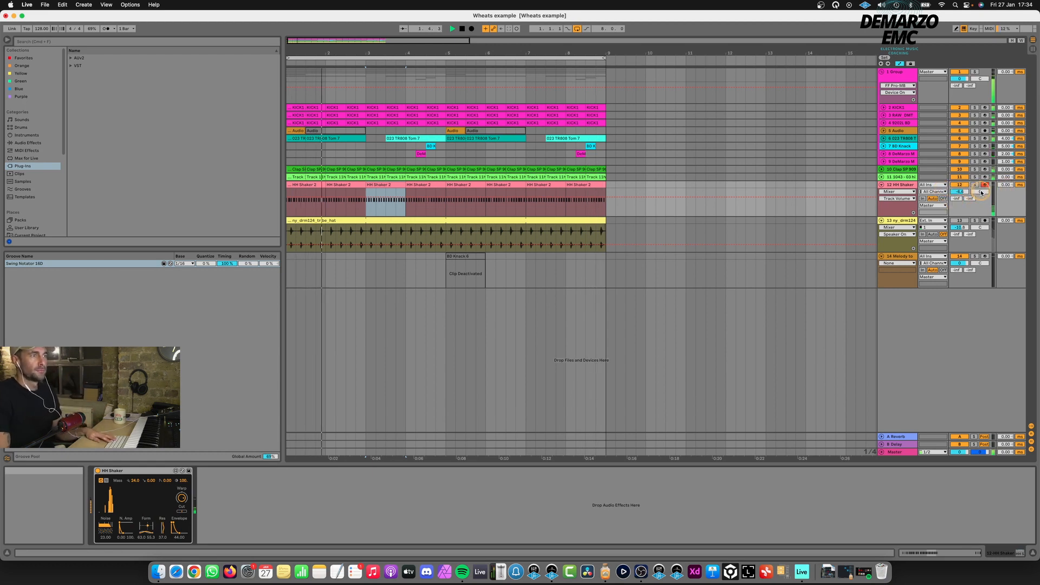
- Widen the HH Shaker with a duplicate track panned to the opposite side, using track delays of 4.00 ms and -4.00 ms
{"action": "left_click_drag", "start_coordinate": [980, 191], "coordinate": [982, 195]}
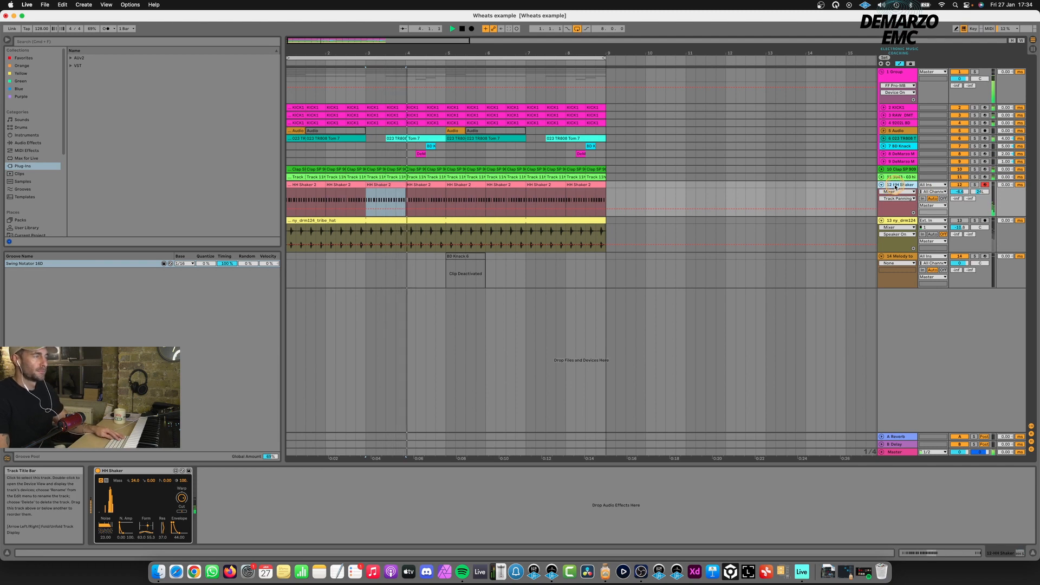
{"action": "key", "text": "super+d"}
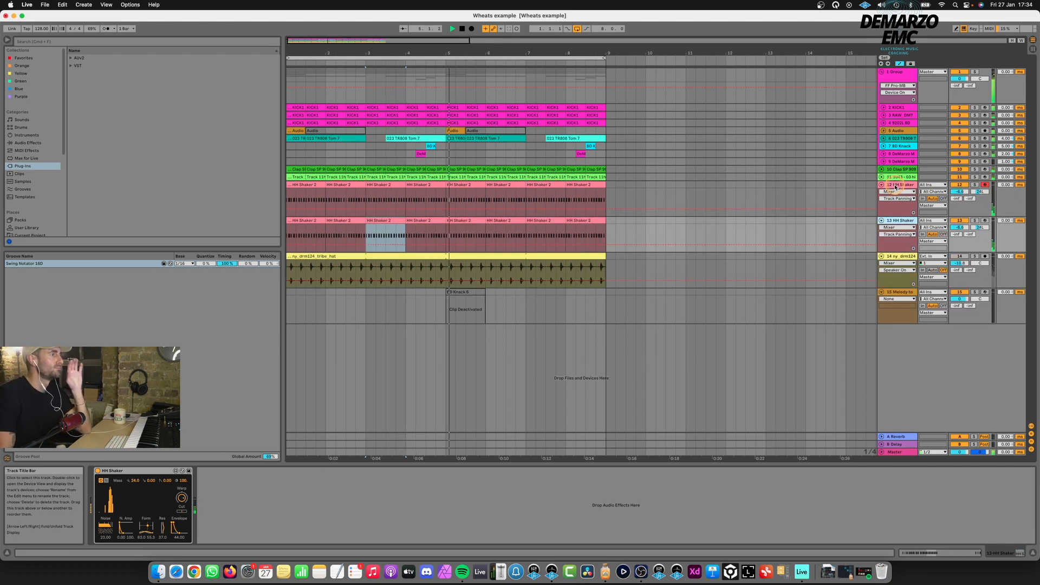
{"action": "left_click_drag", "start_coordinate": [979, 231], "coordinate": [980, 228]}
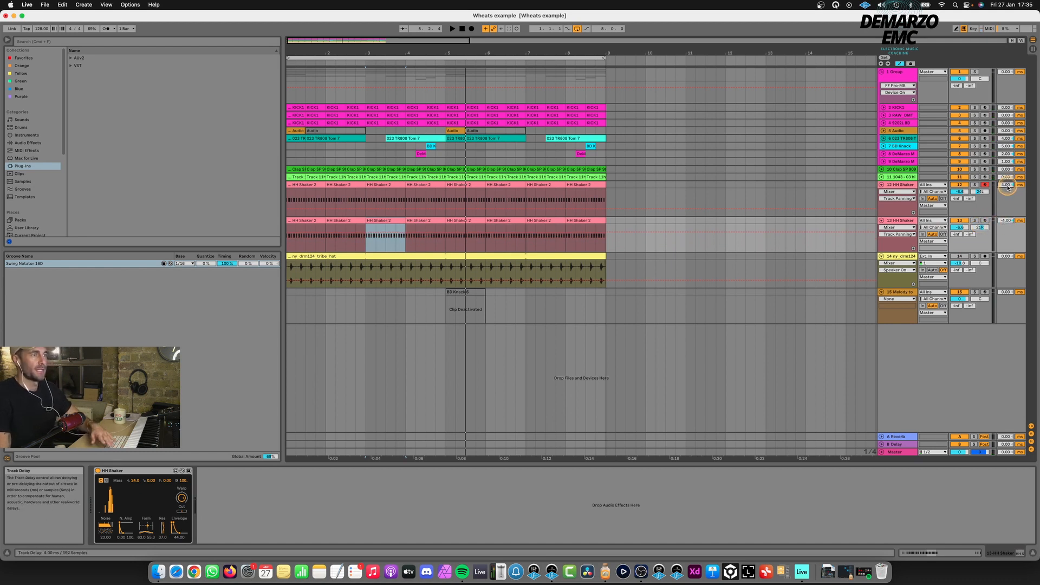
{"action": "key", "text": "space"}
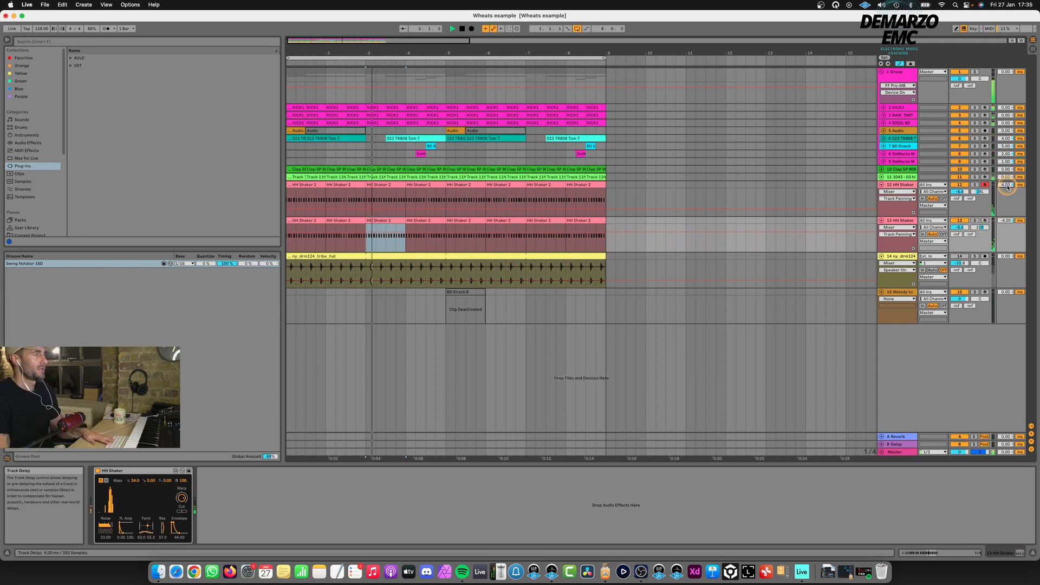
- Fold the two HH Shaker tracks and put both into a new group track
{"action": "left_click", "coordinate": [881, 187]}
{"action": "left_click", "coordinate": [881, 193]}
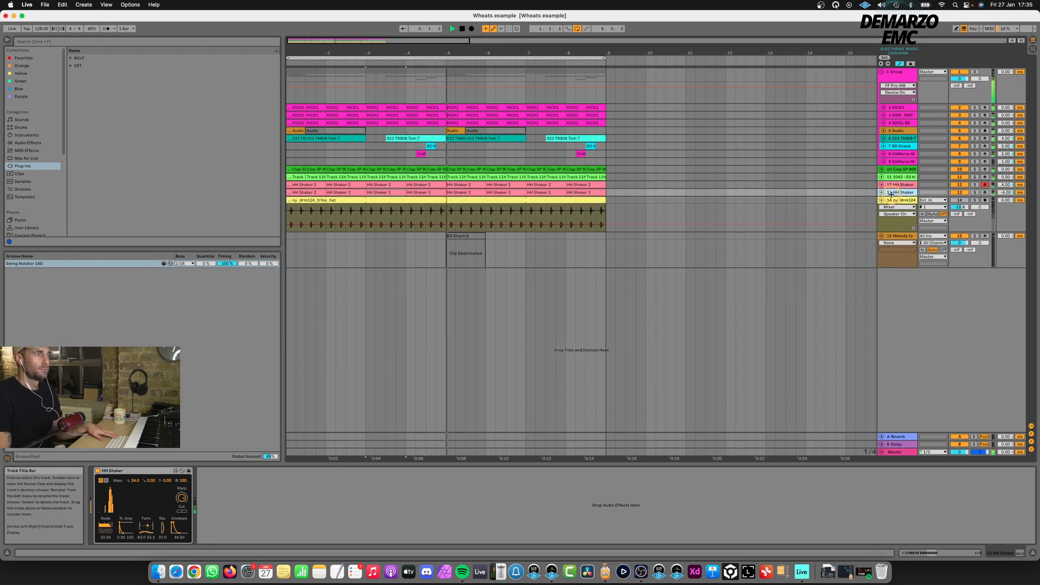
{"action": "right_click", "coordinate": [891, 194]}
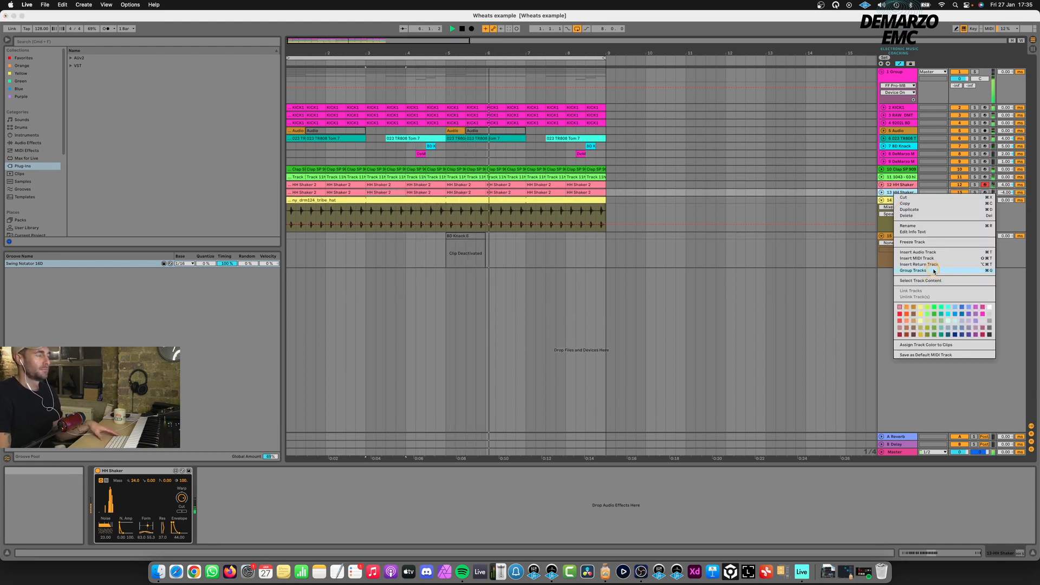
{"action": "left_click", "coordinate": [912, 270]}
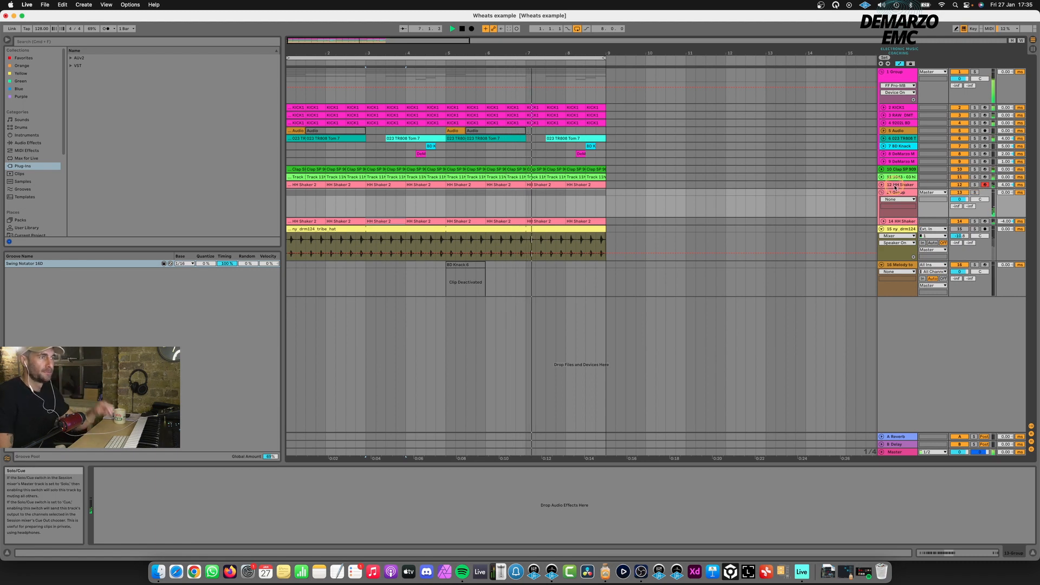
{"action": "left_click_drag", "start_coordinate": [895, 188], "coordinate": [900, 215]}
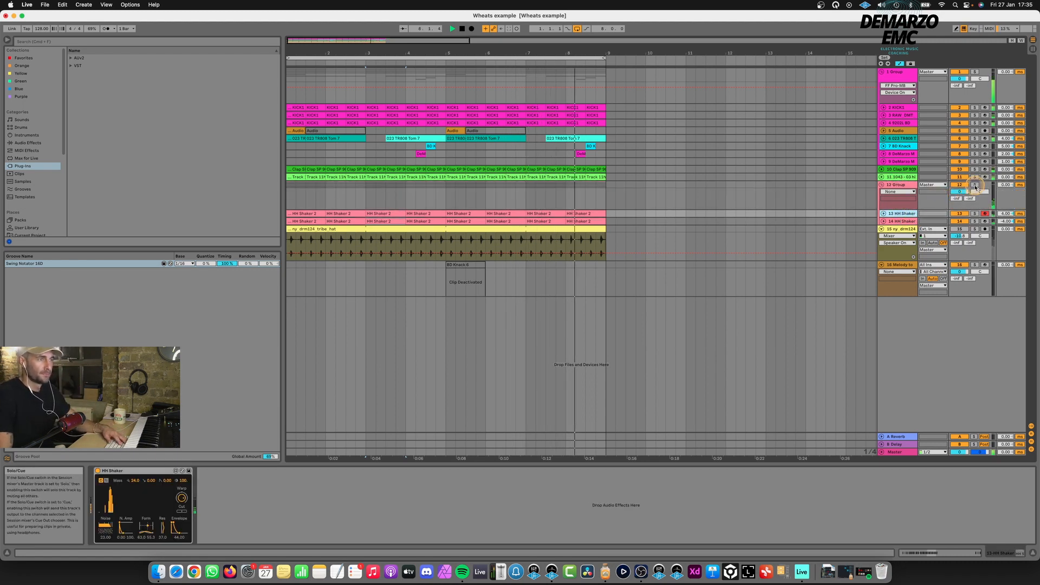
- Solo the HH Shaker group, add a Phaser-Flanger to it and adjust the effect's Dry/Wet mix
{"action": "left_click", "coordinate": [975, 185]}
{"action": "key", "text": "space"}
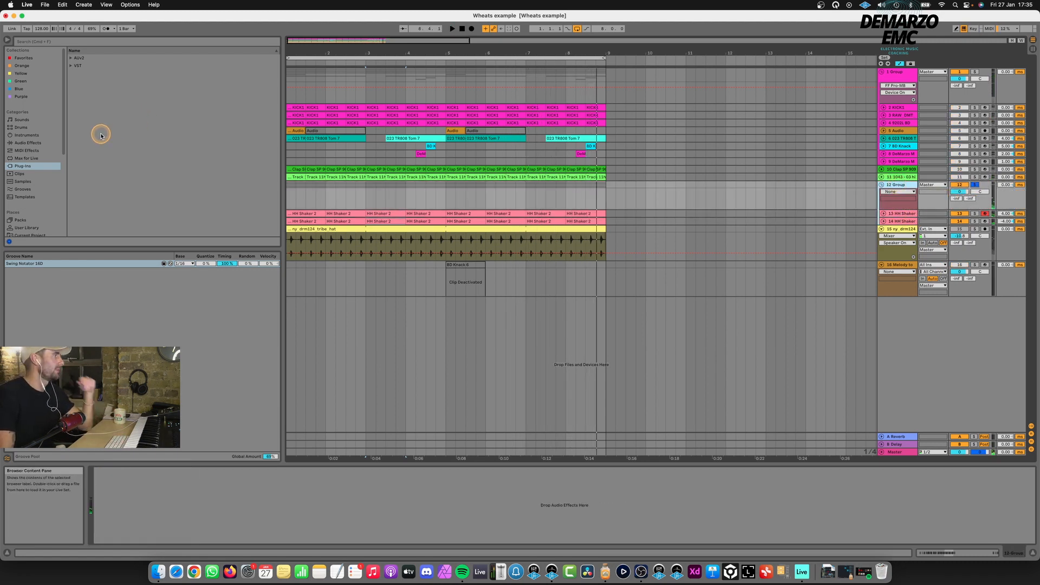
{"action": "left_click", "coordinate": [36, 143]}
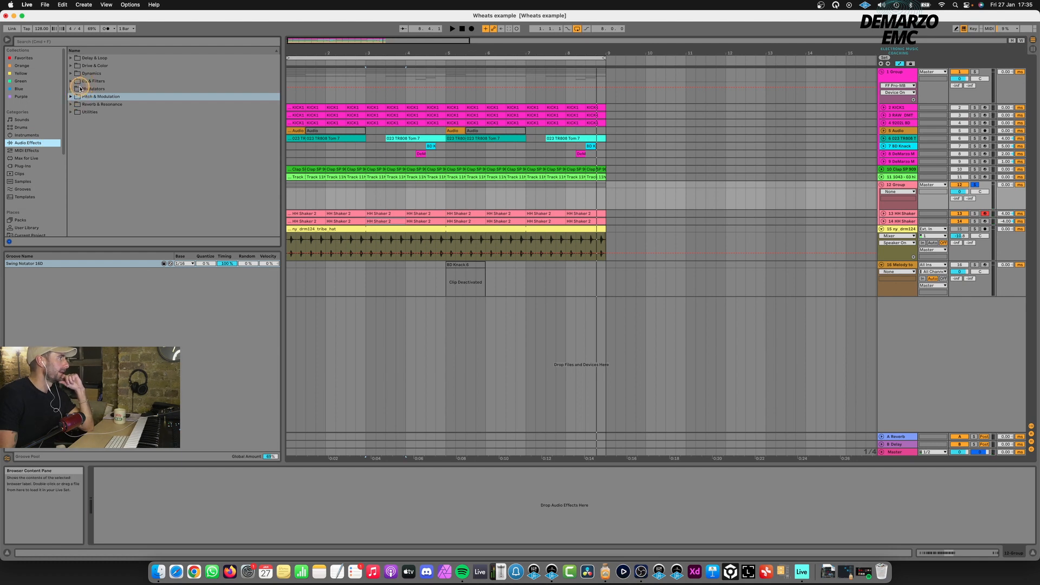
{"action": "left_click", "coordinate": [71, 96]}
{"action": "double_click", "coordinate": [102, 119]}
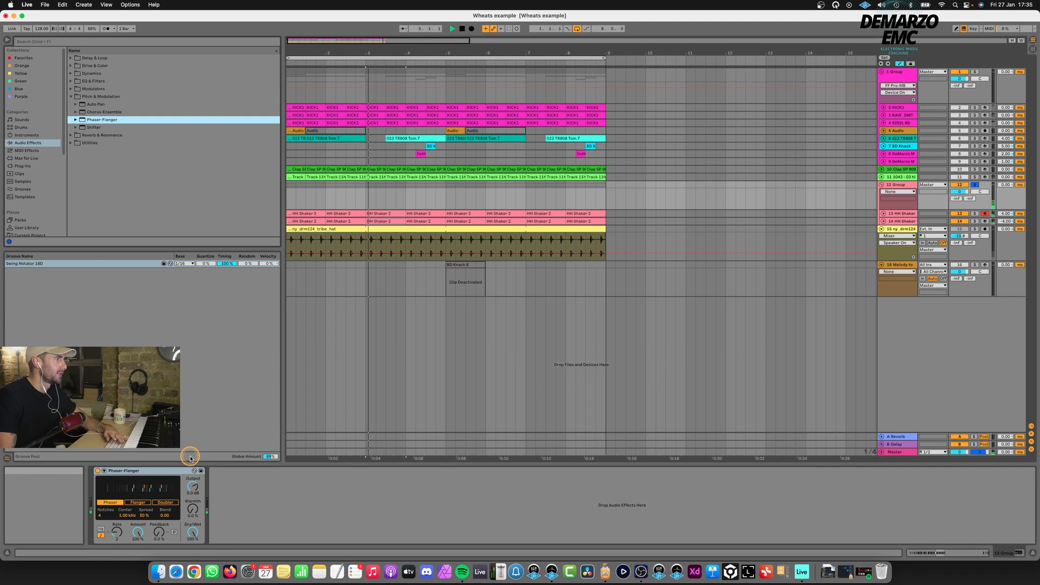
{"action": "left_click", "coordinate": [193, 532]}
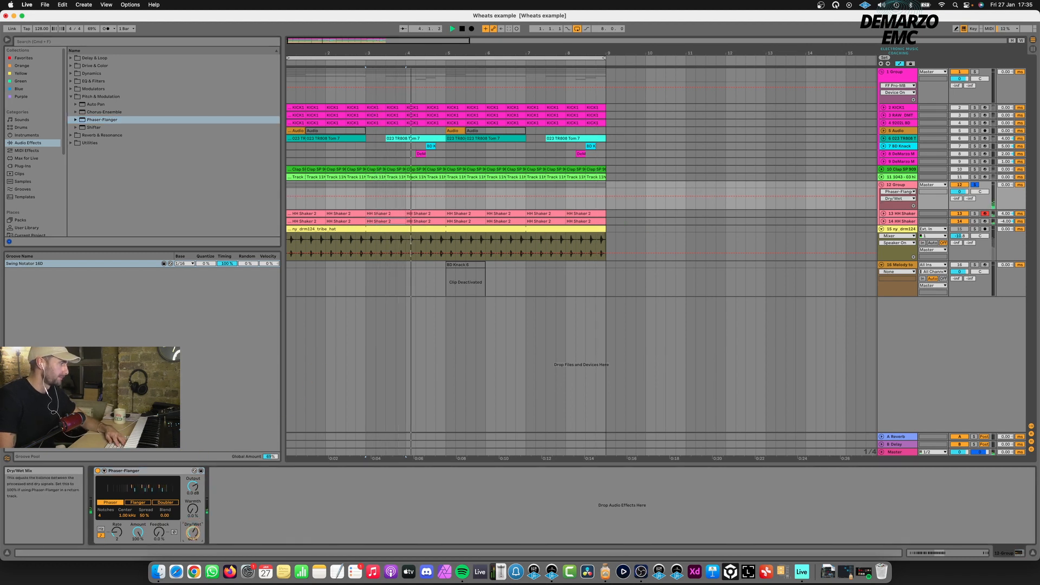
- Add EQ Eight after the Phaser-Flanger on the shaker group and pull its high band down to cut the top end
{"action": "left_click", "coordinate": [85, 82]}
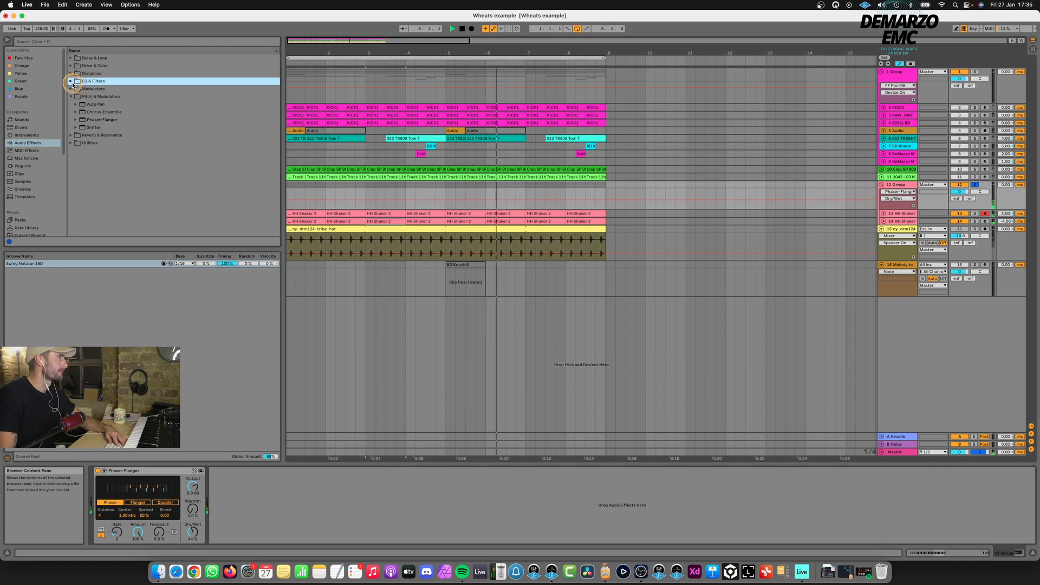
{"action": "double_click", "coordinate": [95, 104]}
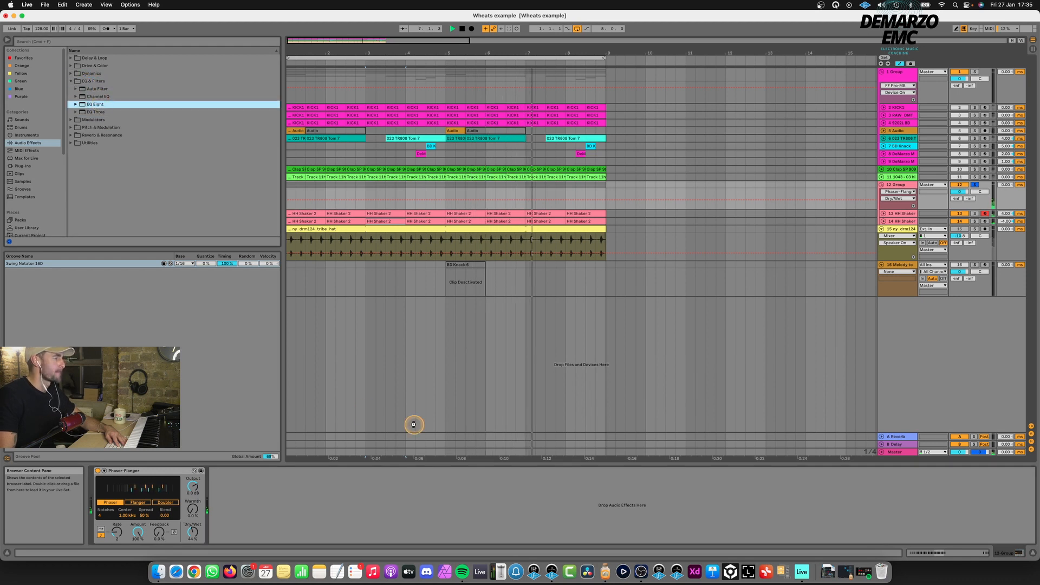
{"action": "left_click_drag", "start_coordinate": [349, 502], "coordinate": [334, 525]}
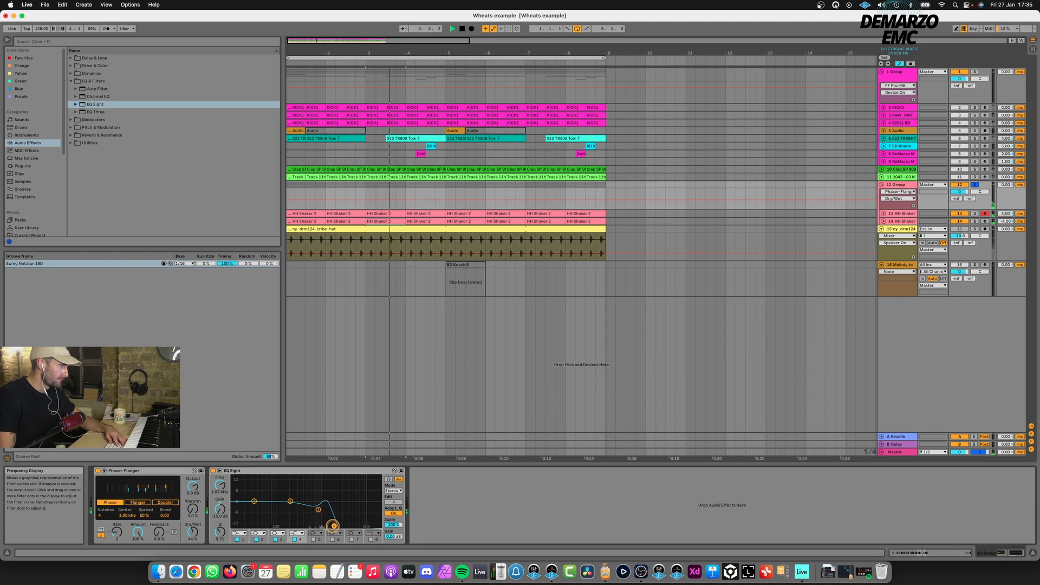
- Take the shaker group out of solo and lower its track volume
{"action": "left_click", "coordinate": [975, 185]}
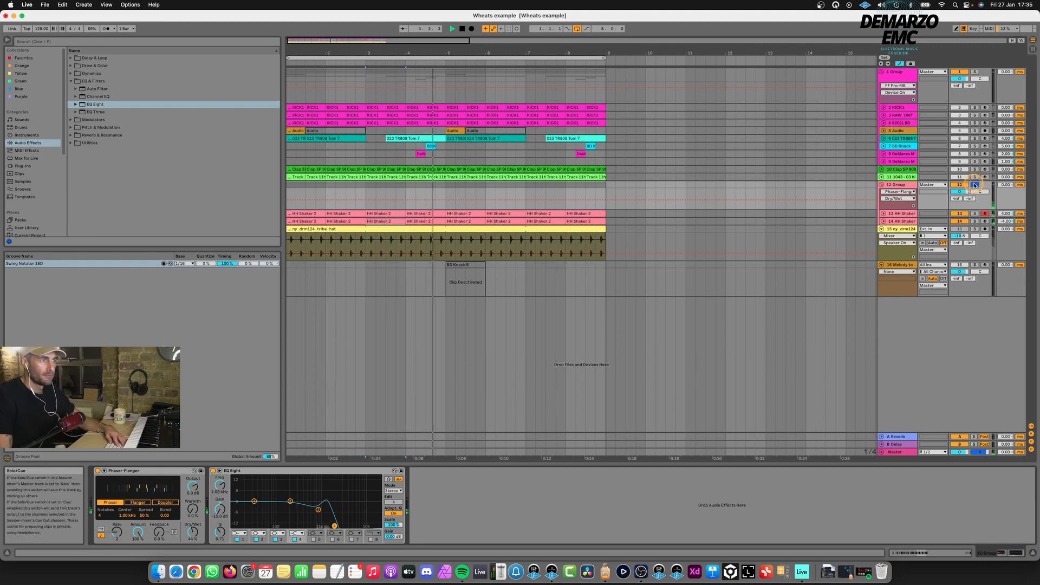
{"action": "left_click", "coordinate": [897, 185]}
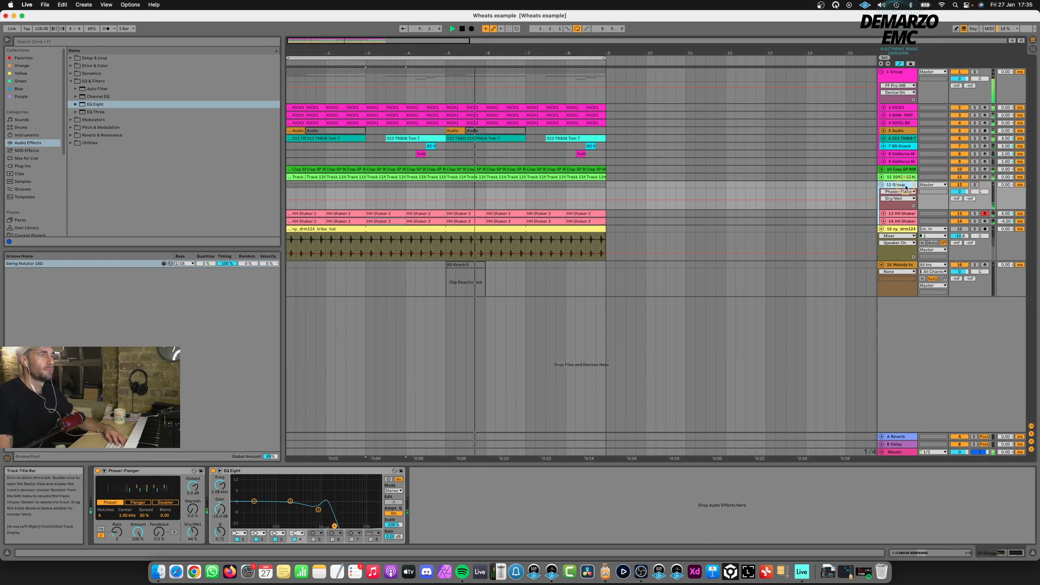
{"action": "left_click_drag", "start_coordinate": [1006, 225], "coordinate": [1006, 223]}
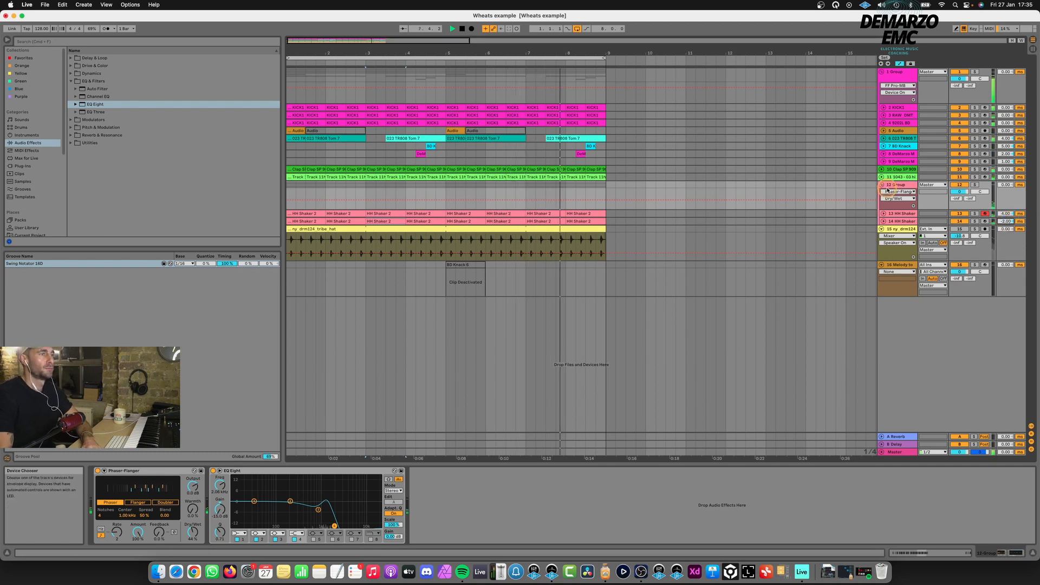
{"action": "left_click", "coordinate": [899, 184]}
{"action": "left_click", "coordinate": [957, 192]}
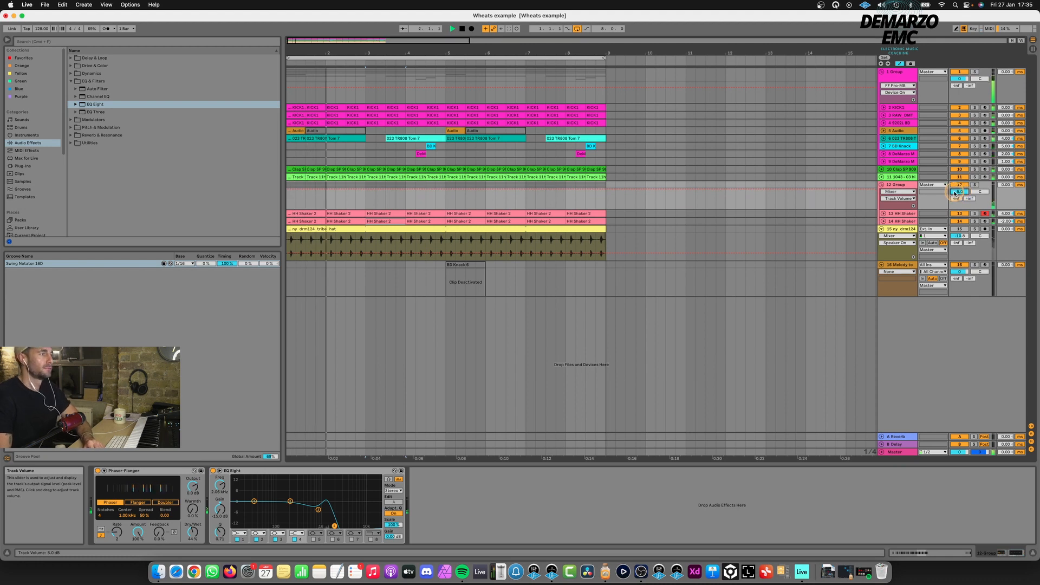
{"action": "left_click_drag", "start_coordinate": [955, 193], "coordinate": [955, 196]}
- Insert an audio track below the second HH Shaker track and search all browser content for "shake"
{"action": "left_click", "coordinate": [902, 222]}
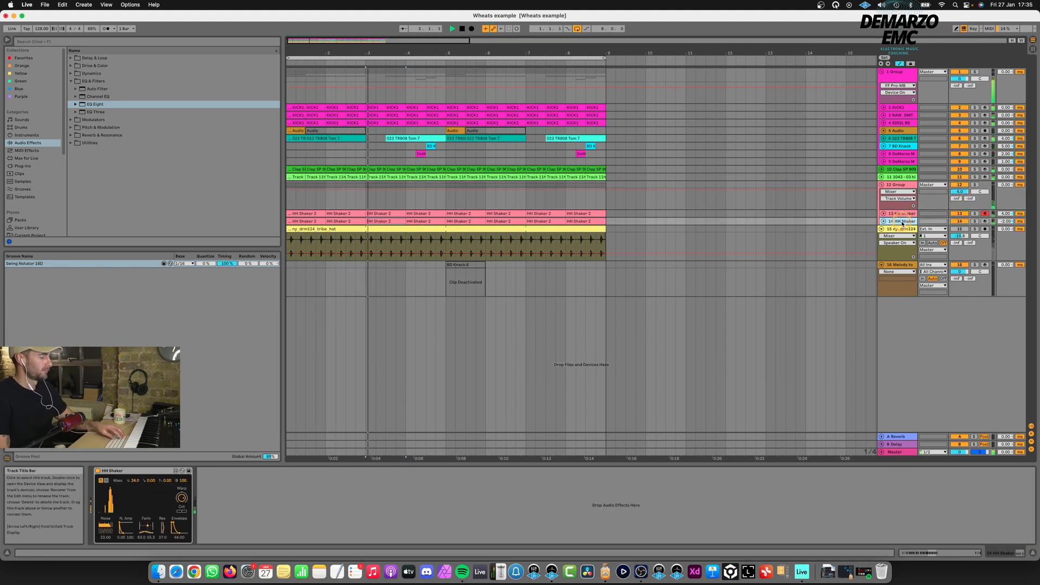
{"action": "key", "text": "super+t"}
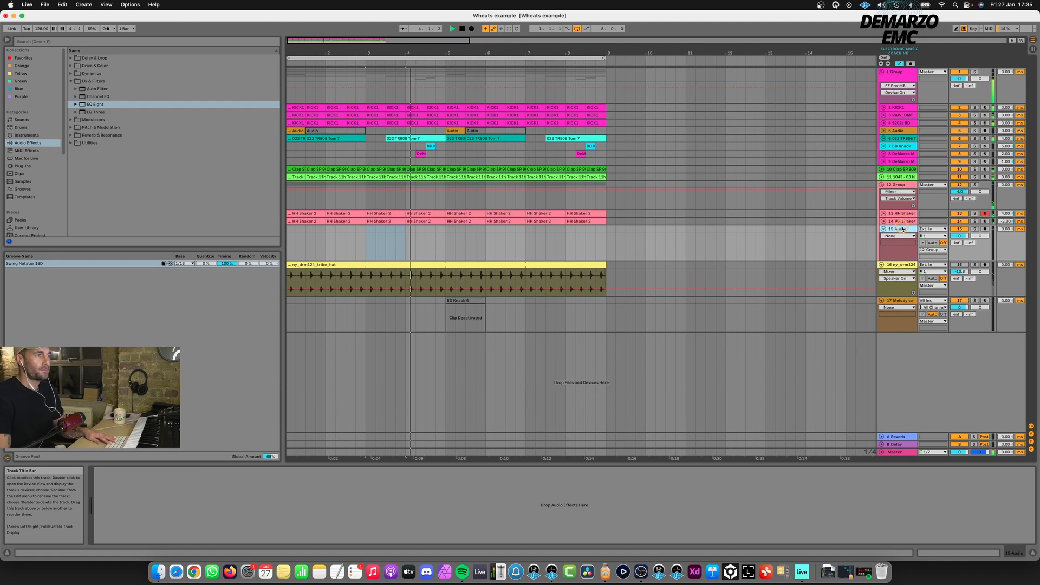
{"action": "left_click", "coordinate": [52, 43]}
{"action": "type", "text": "shake"}
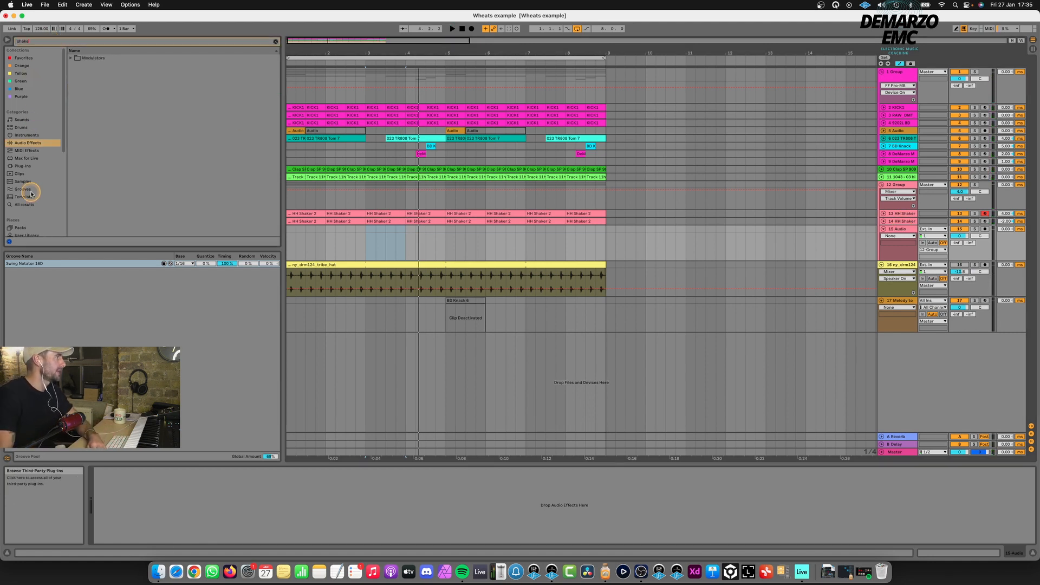
{"action": "left_click", "coordinate": [25, 204]}
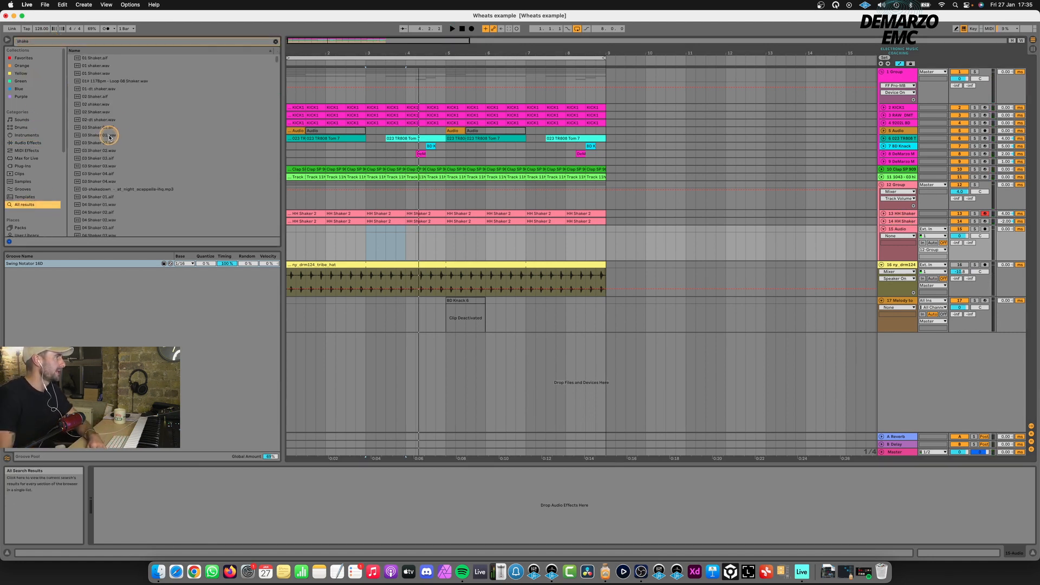
- Audition the shaker samples, placing 01 Shaker.wav at the start of the new audio track and splitting it at bar 2
{"action": "left_click", "coordinate": [111, 119]}
{"action": "left_click", "coordinate": [113, 112]}
{"action": "left_click", "coordinate": [116, 120]}
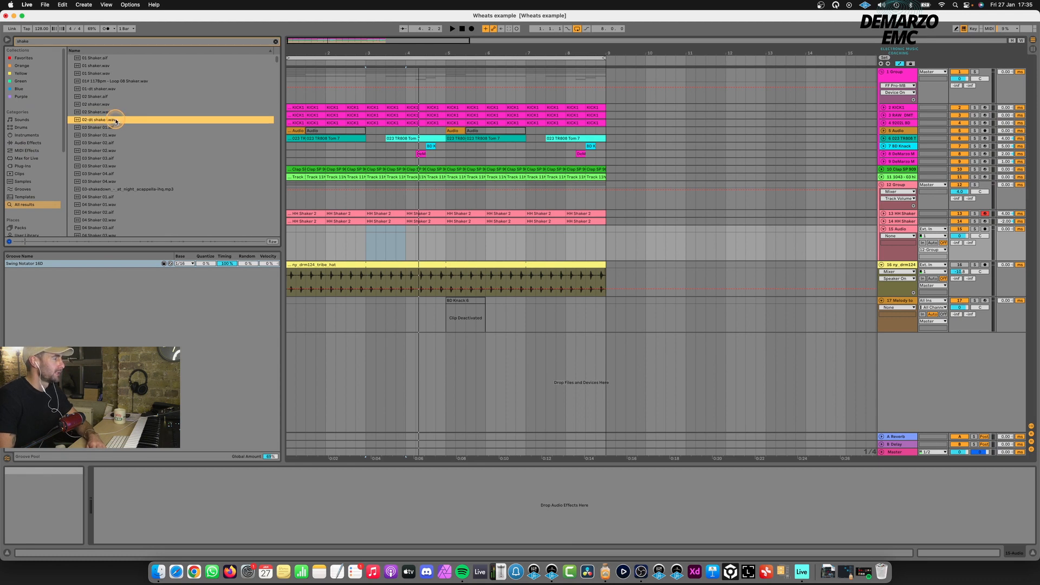
{"action": "key", "text": "Up"}
{"action": "key", "text": "Up"}
{"action": "key", "text": "Up"}
{"action": "key", "text": "Up"}
{"action": "key", "text": "Up"}
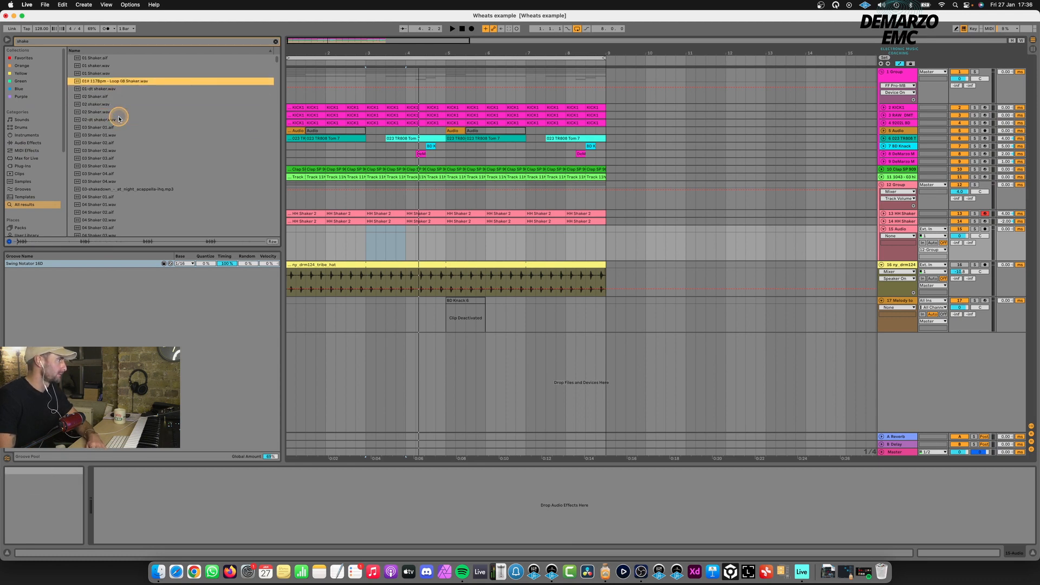
{"action": "key", "text": "Up"}
{"action": "key", "text": "Up"}
{"action": "key", "text": "Down"}
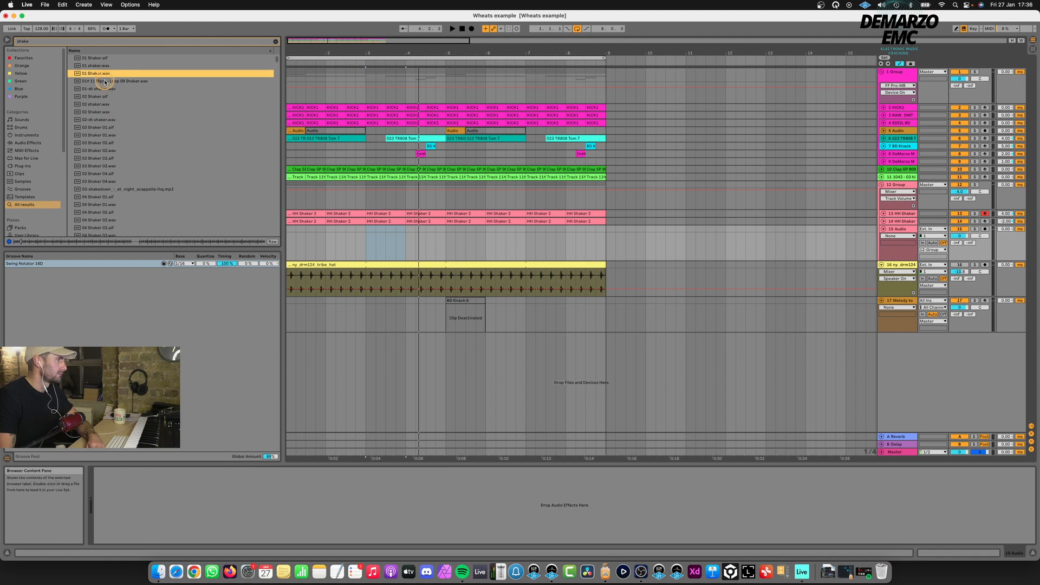
{"action": "left_click_drag", "start_coordinate": [104, 76], "coordinate": [292, 239]}
{"action": "left_click", "coordinate": [321, 240]}
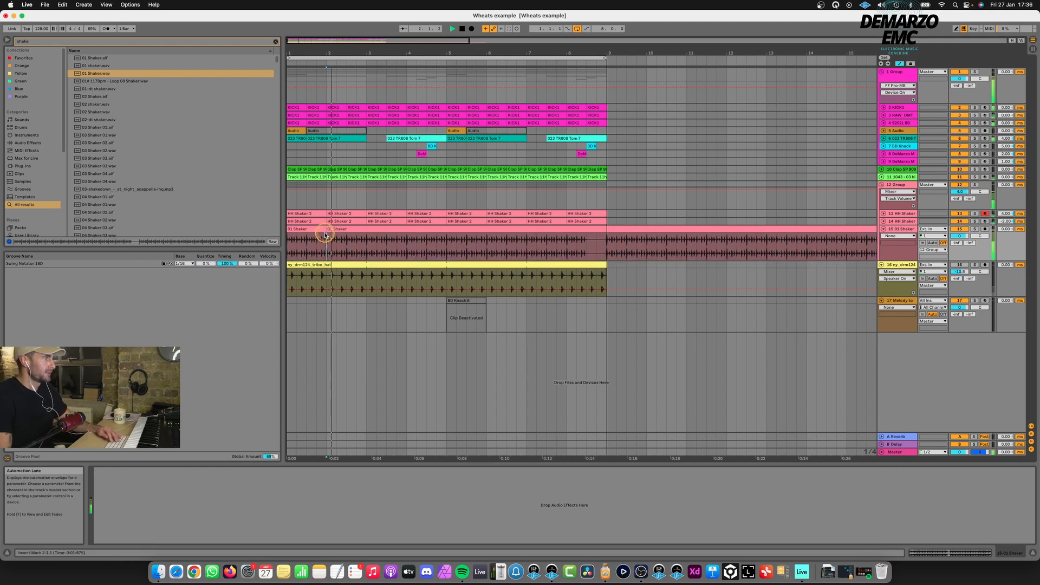
- Lower the 01 Shaker track's volume and duplicate its first one-bar clip seven times to fill bars 1 to 8
{"action": "left_click_drag", "start_coordinate": [959, 235], "coordinate": [961, 238]}
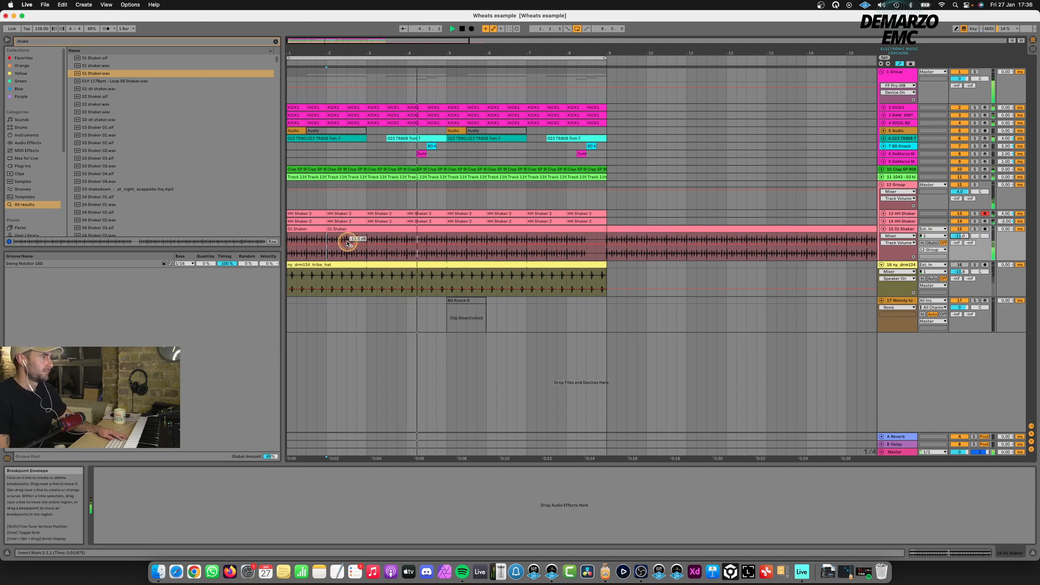
{"action": "left_click", "coordinate": [325, 239]}
{"action": "left_click", "coordinate": [320, 239]}
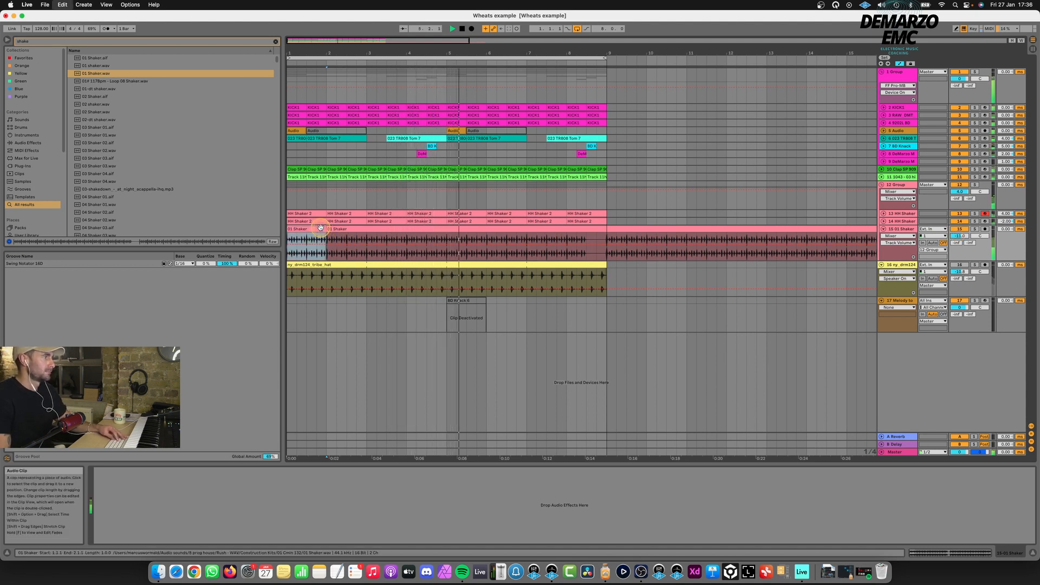
{"action": "key", "text": "super+d"}
{"action": "key", "text": "super+d"}
{"action": "key", "text": "super+d"}
{"action": "key", "text": "super+d"}
{"action": "key", "text": "super+d"}
{"action": "key", "text": "super+d"}
{"action": "key", "text": "super+d"}
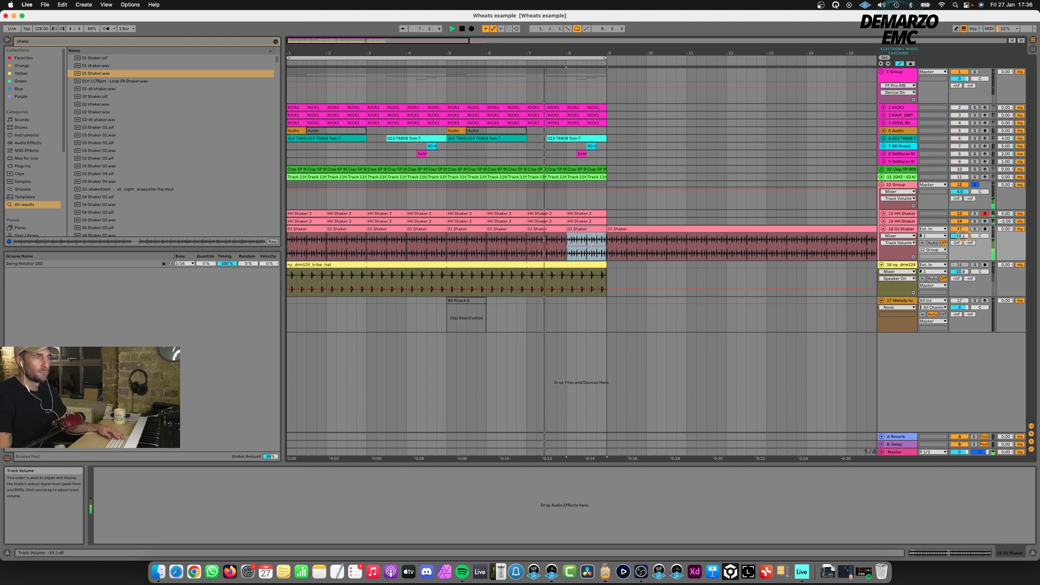
- Clear the browser search and add the Echo audio effect from Delay & Loop to the 01 Shaker track
{"action": "scroll", "coordinate": [959, 236], "scroll_direction": "up", "scroll_amount": 2}
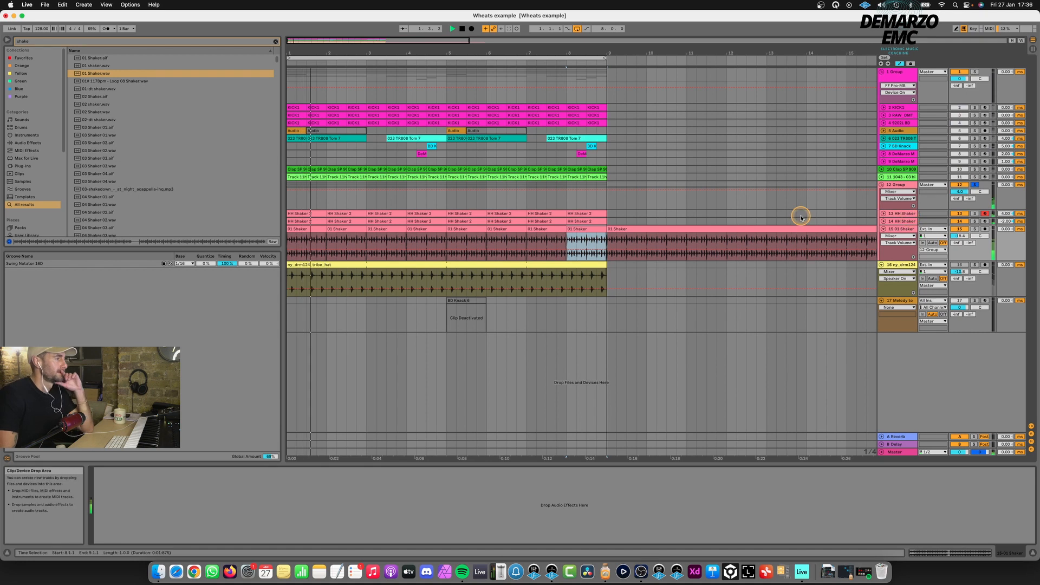
{"action": "left_click", "coordinate": [269, 39]}
{"action": "left_click", "coordinate": [24, 143]}
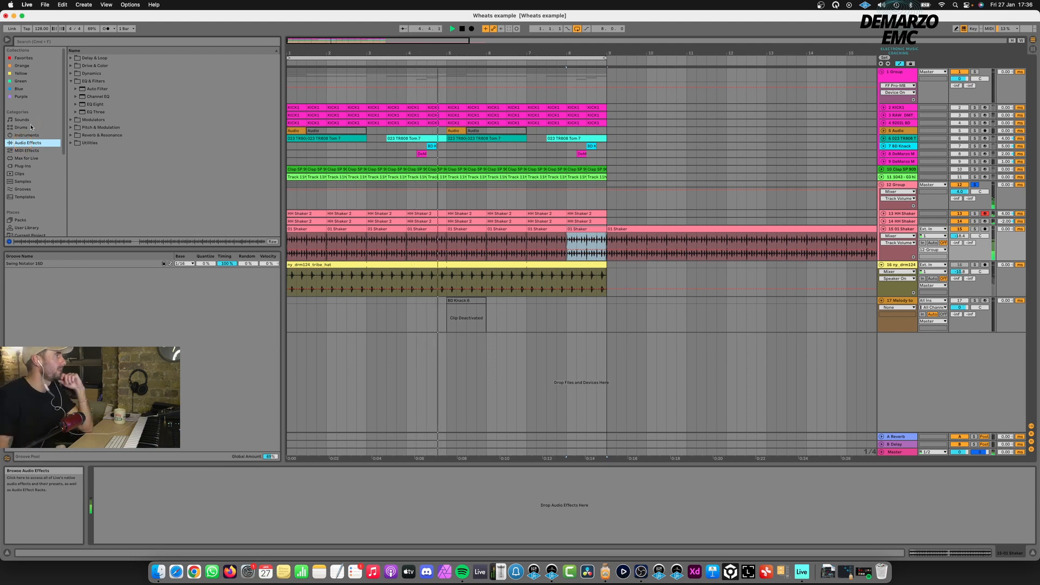
{"action": "left_click", "coordinate": [71, 82]}
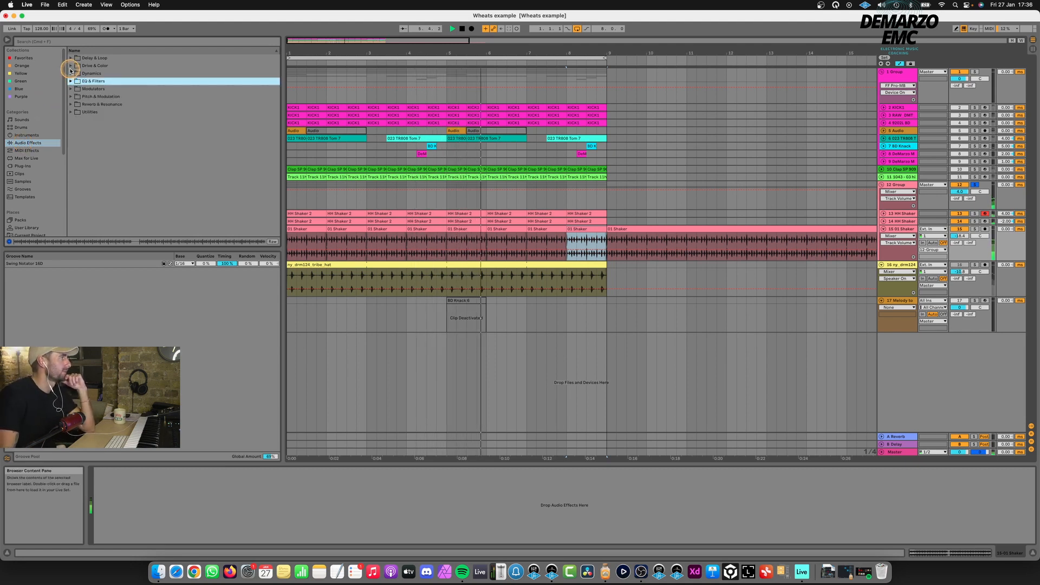
{"action": "left_click", "coordinate": [71, 89]}
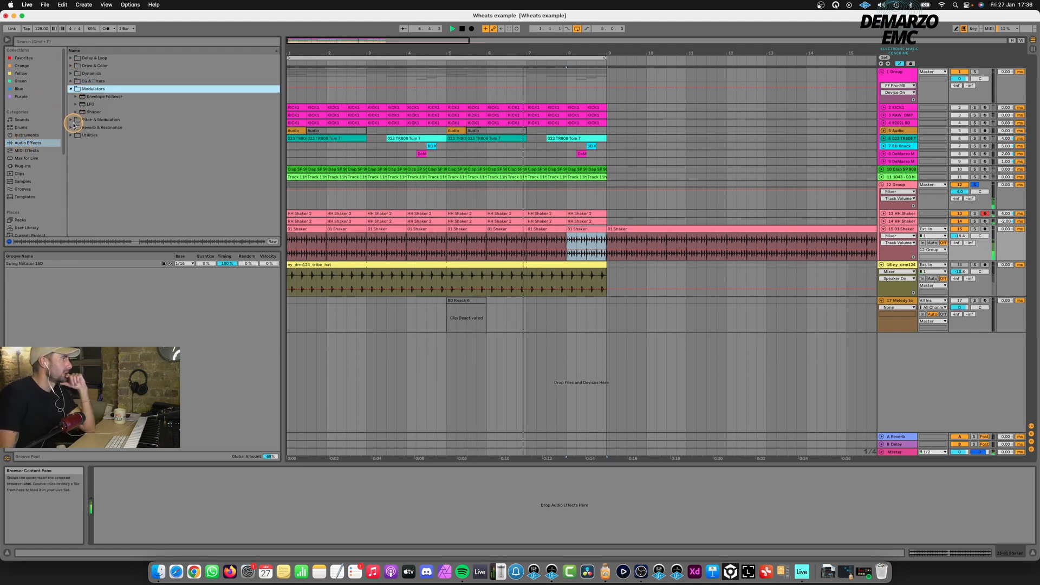
{"action": "left_click", "coordinate": [71, 58]}
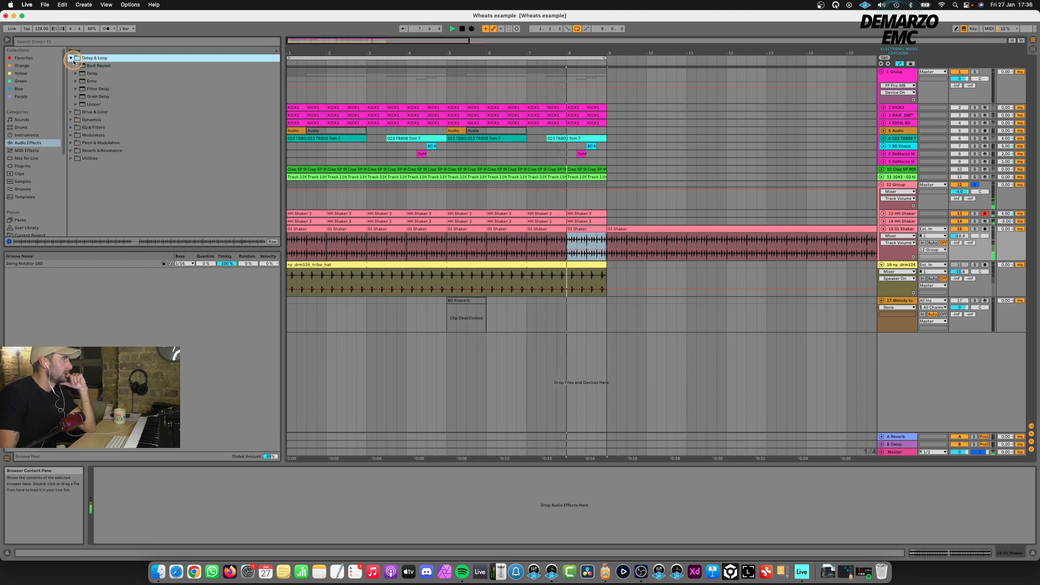
{"action": "double_click", "coordinate": [93, 81]}
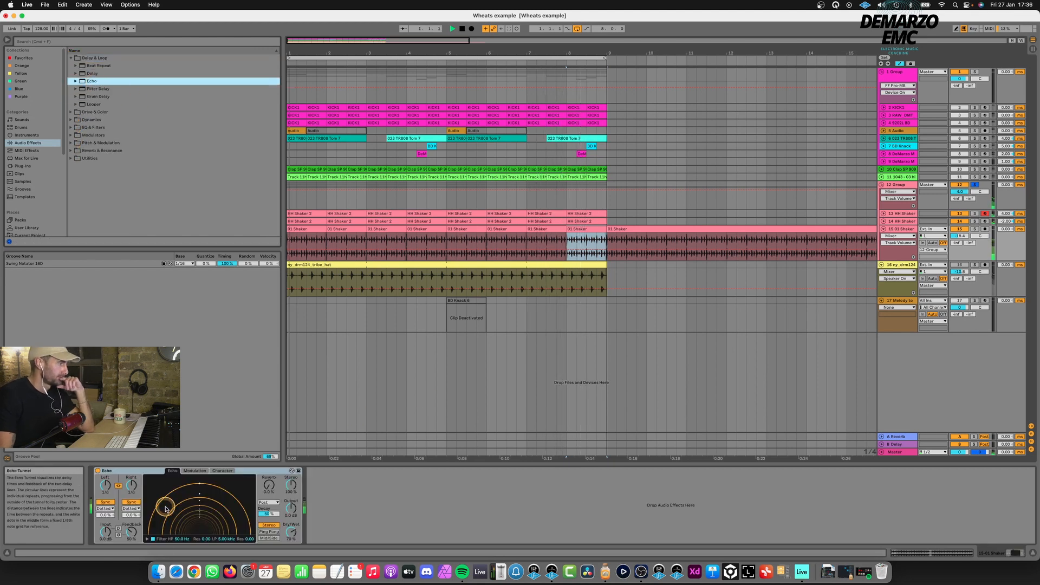
- Switch Echo's linked delays from Sync to Time and adjust the delay time, the dry/wet mix and the track volume
{"action": "left_click_drag", "start_coordinate": [291, 530], "coordinate": [293, 534]}
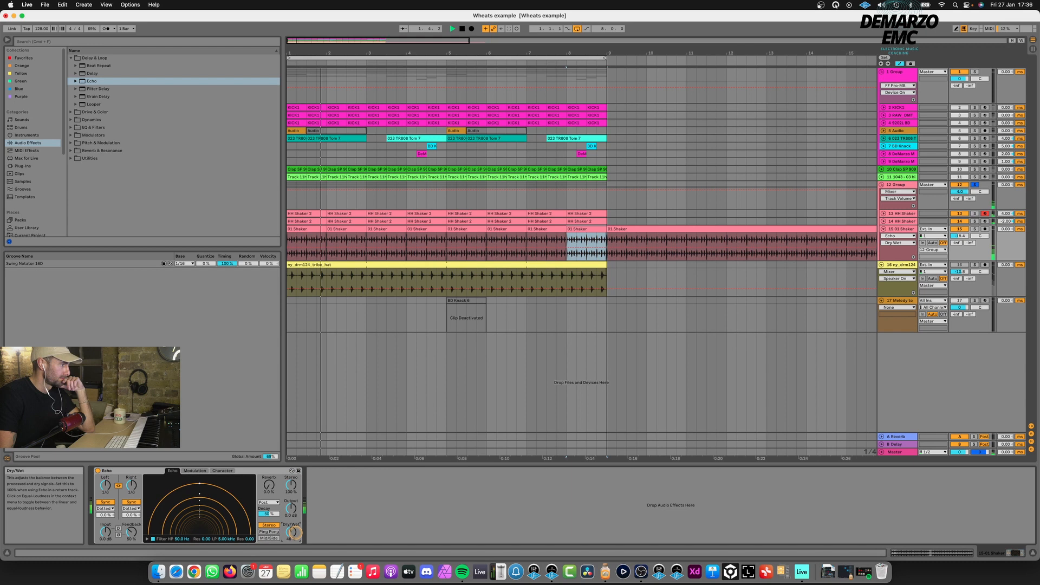
{"action": "left_click", "coordinate": [130, 502]}
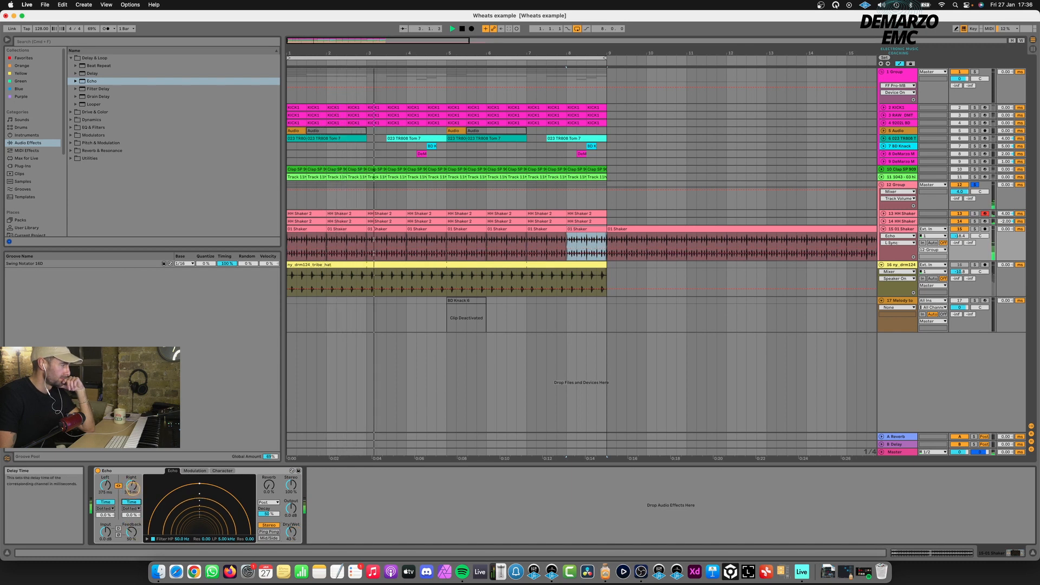
{"action": "left_click_drag", "start_coordinate": [132, 487], "coordinate": [132, 474]}
{"action": "left_click_drag", "start_coordinate": [291, 532], "coordinate": [292, 530]}
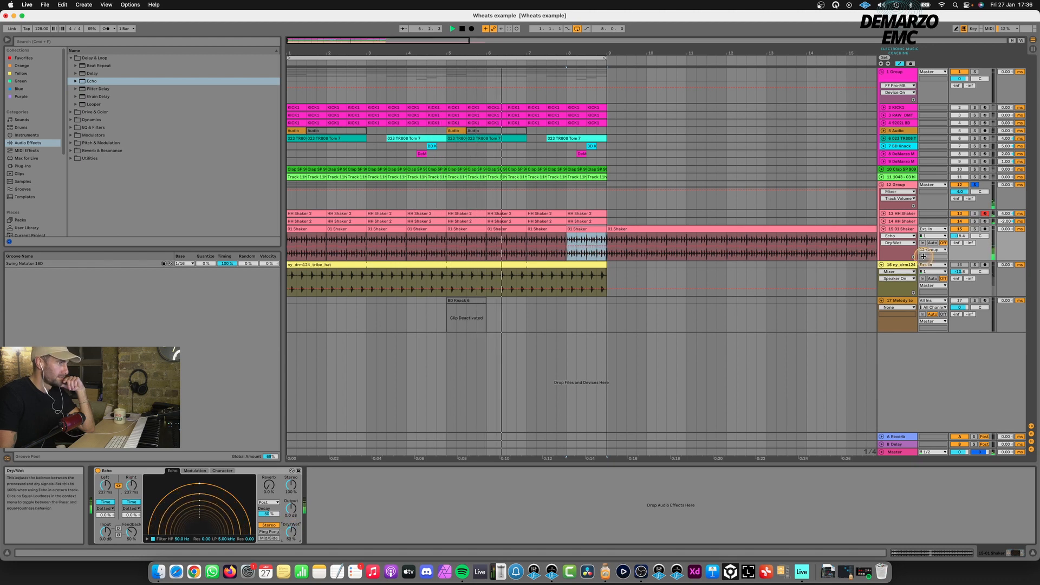
{"action": "left_click_drag", "start_coordinate": [959, 237], "coordinate": [959, 236]}
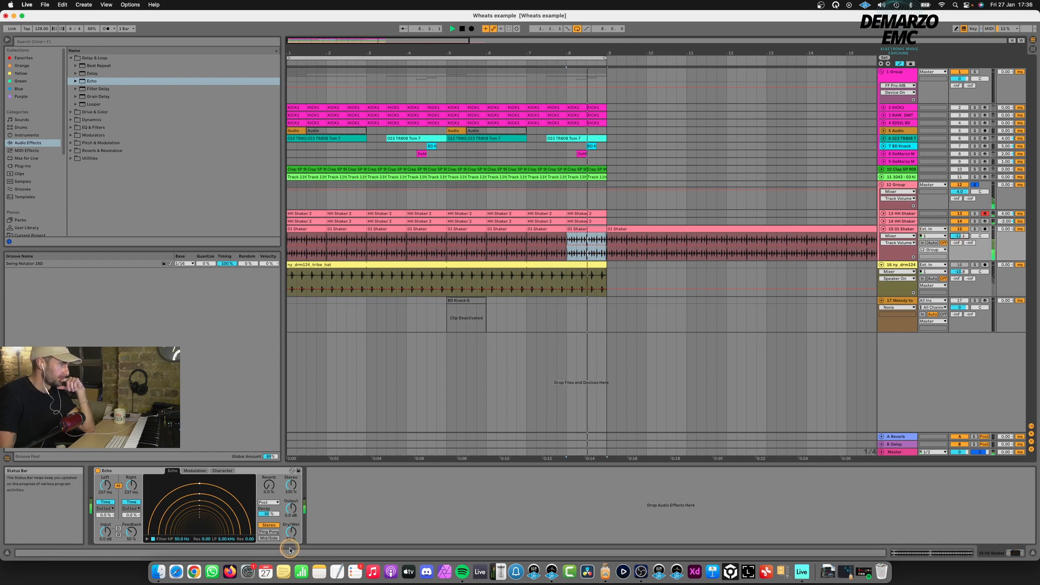
- Show the automation of Echo's delay time on the 01 Shaker track and shape a rise and fall across bars 3 and 4
{"action": "mouse_move", "coordinate": [132, 485]}
{"action": "left_mouse_down"}
{"action": "mouse_move", "coordinate": [132, 507]}
{"action": "mouse_move", "coordinate": [132, 487]}
{"action": "left_mouse_up"}
{"action": "right_click", "coordinate": [132, 485]}
{"action": "left_click", "coordinate": [151, 490]}
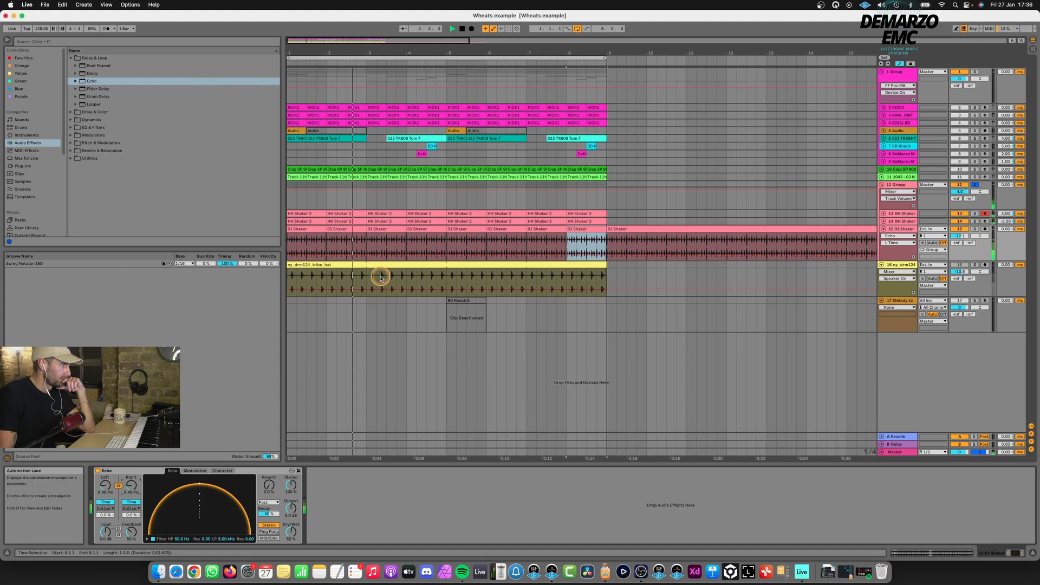
{"action": "left_click", "coordinate": [394, 255]}
{"action": "left_click_drag", "start_coordinate": [401, 255], "coordinate": [433, 248]}
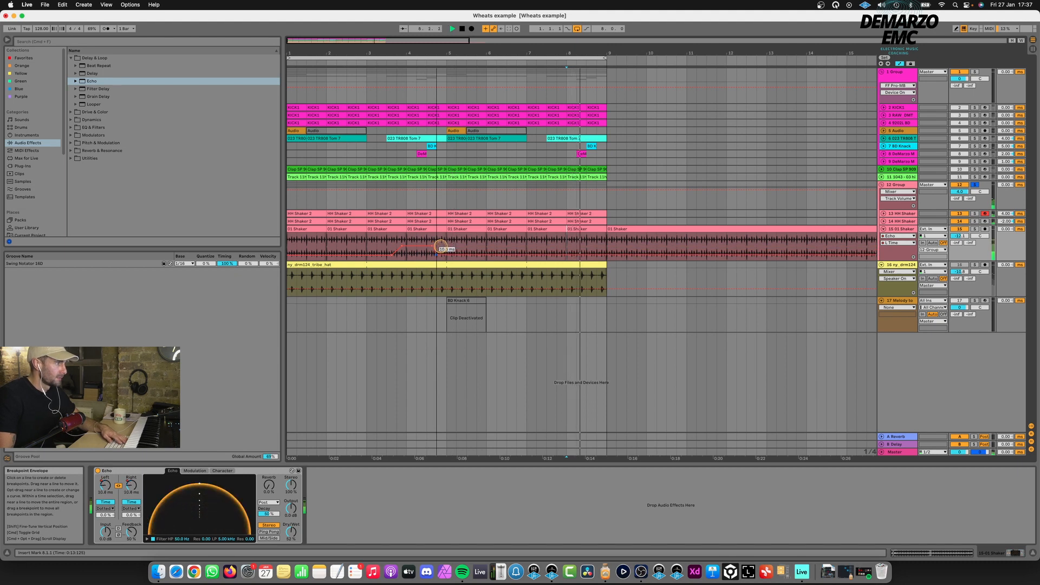
{"action": "key", "text": "space"}
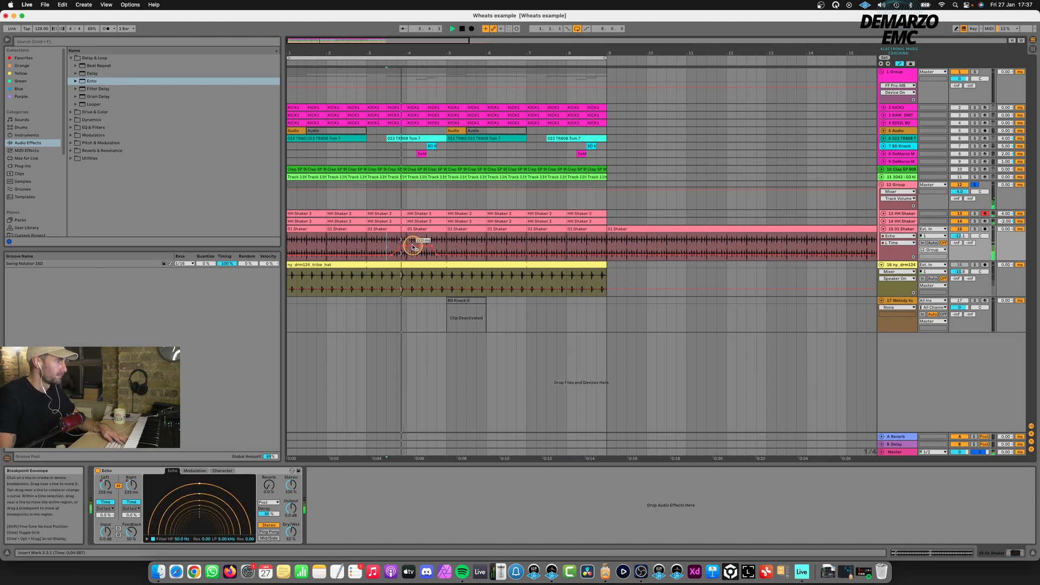
{"action": "left_click_drag", "start_coordinate": [412, 247], "coordinate": [418, 248]}
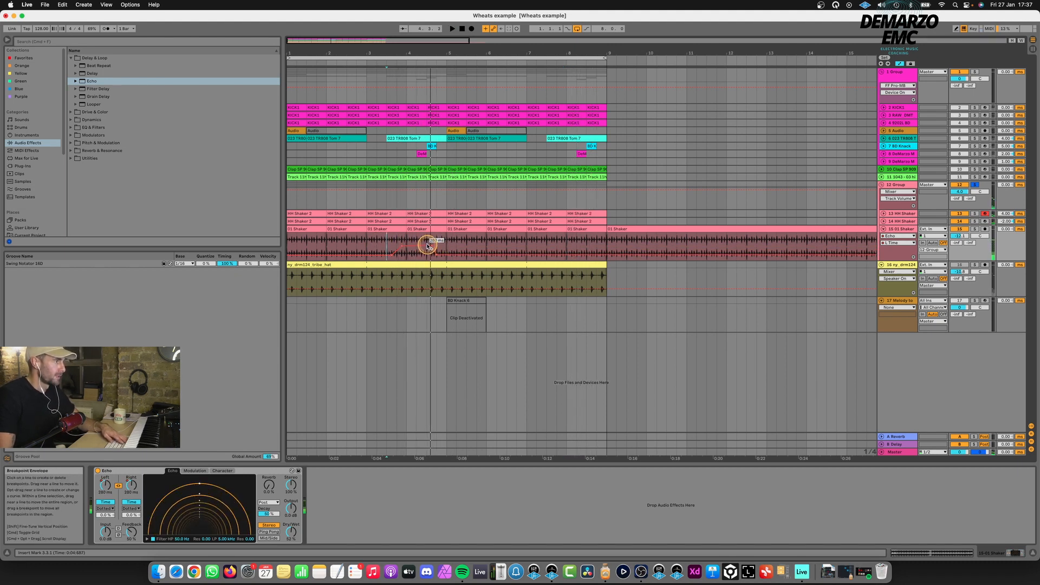
- Show Echo's Dry/Wet automation, add breakpoints around the middle of bar 4 and play back from bar 3
{"action": "right_click", "coordinate": [291, 532]}
{"action": "left_click", "coordinate": [325, 487]}
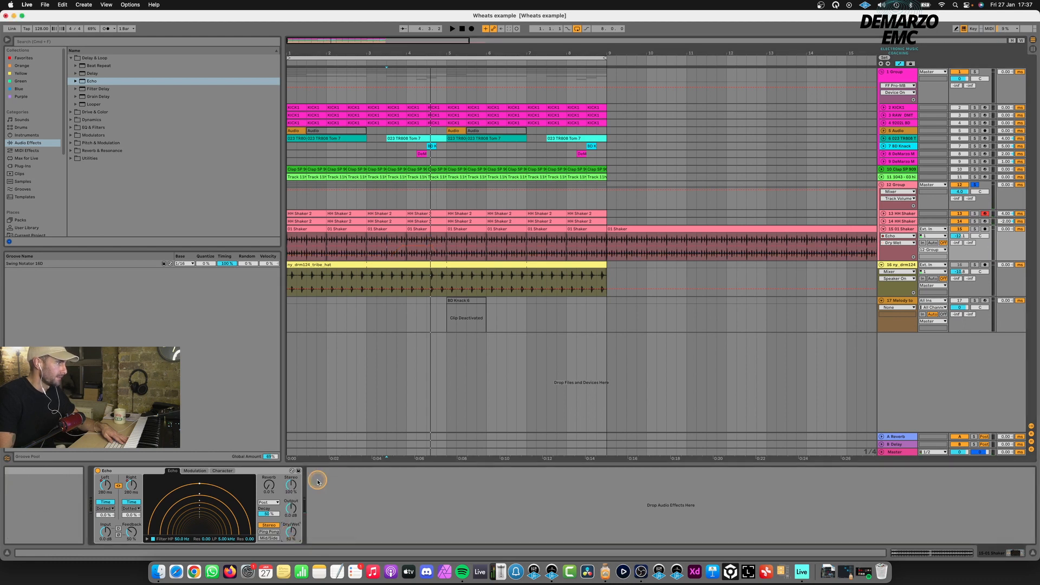
{"action": "left_click", "coordinate": [437, 253]}
{"action": "left_click_drag", "start_coordinate": [427, 247], "coordinate": [433, 248]}
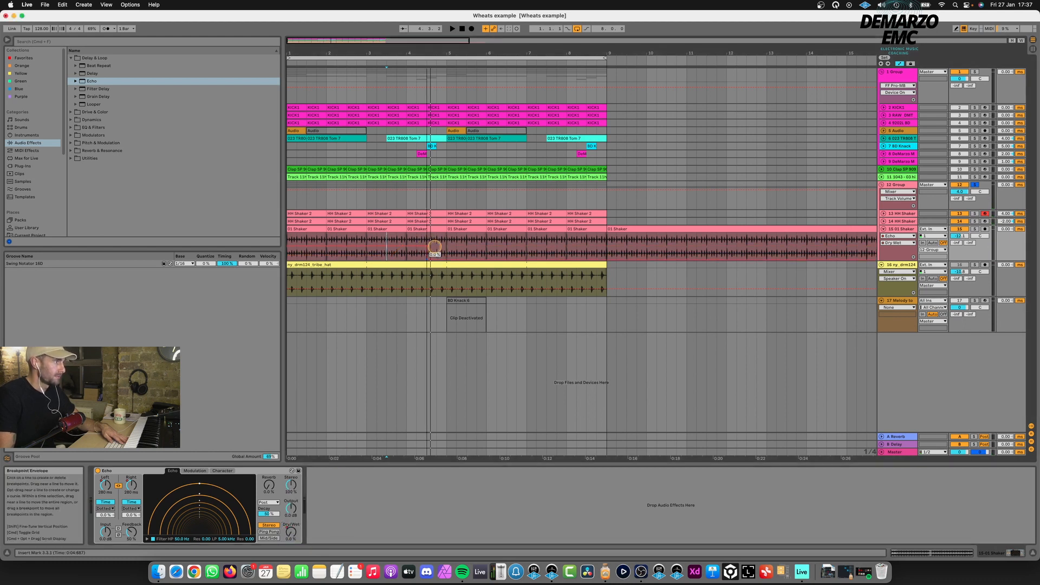
{"action": "left_click", "coordinate": [367, 254]}
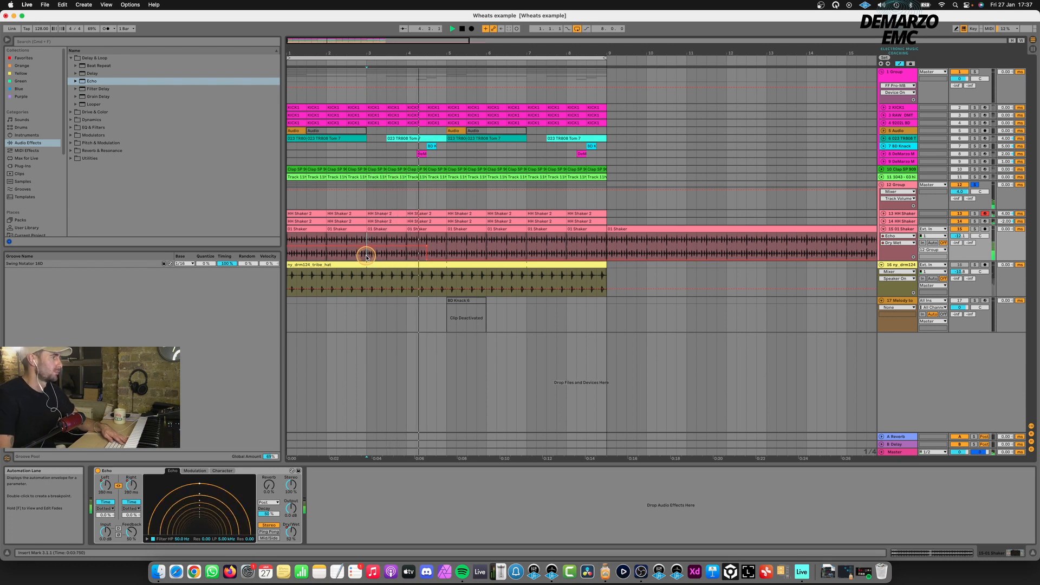
- Adjust Echo's Dry/Wet automation around the end of bar 3 on the 01 Shaker track and audition it with the 12 Group unsoloed
{"action": "left_click_drag", "start_coordinate": [366, 256], "coordinate": [400, 247]}
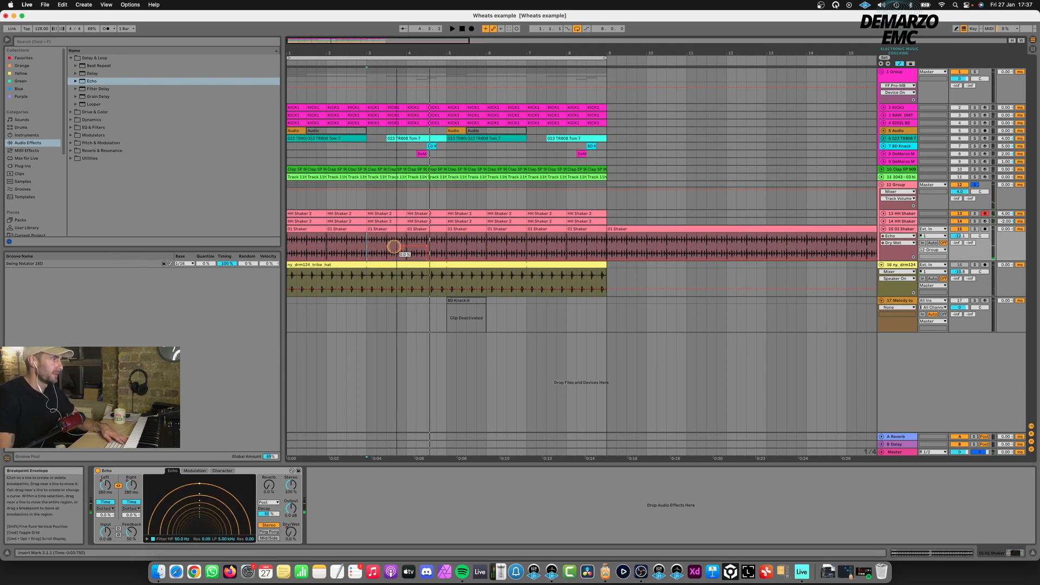
{"action": "left_click", "coordinate": [372, 247]}
{"action": "key", "text": "space"}
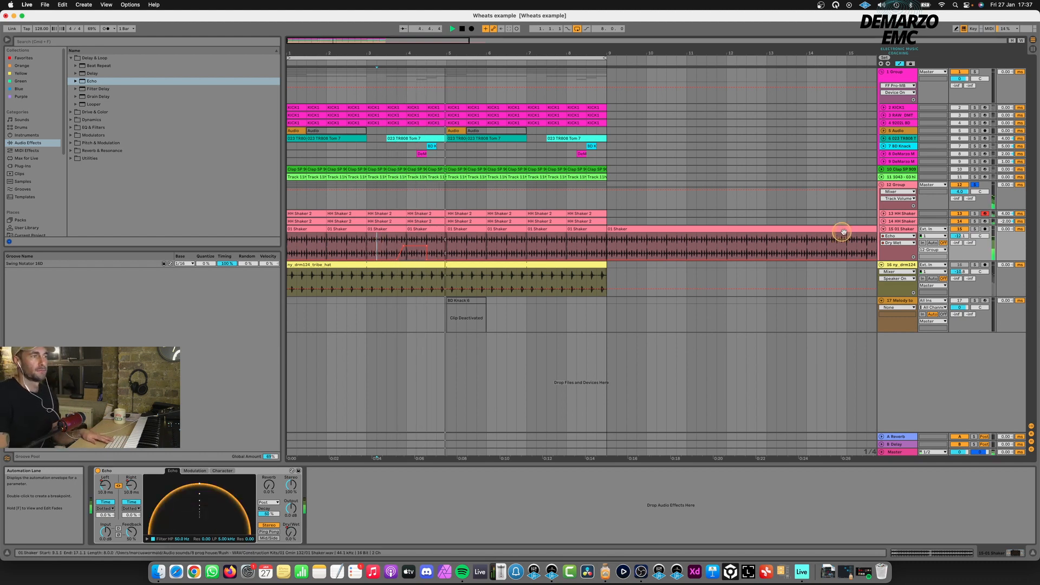
{"action": "left_click", "coordinate": [973, 185]}
{"action": "left_click", "coordinate": [973, 185]}
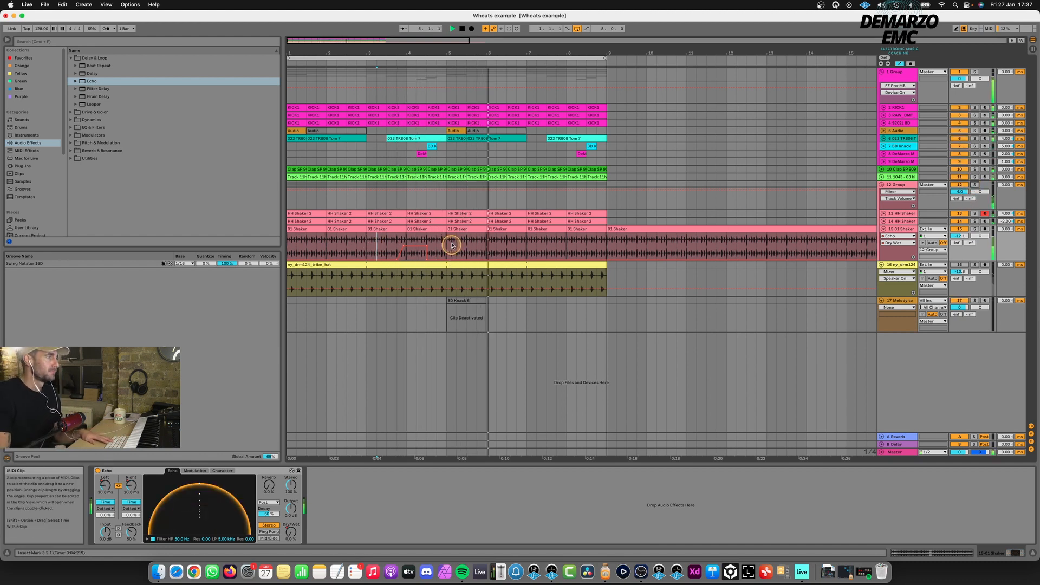
- Solo the 01 Shaker track, add Auto Filter from EQ & Filters and switch it to a band-pass filter
{"action": "left_click", "coordinate": [913, 232]}
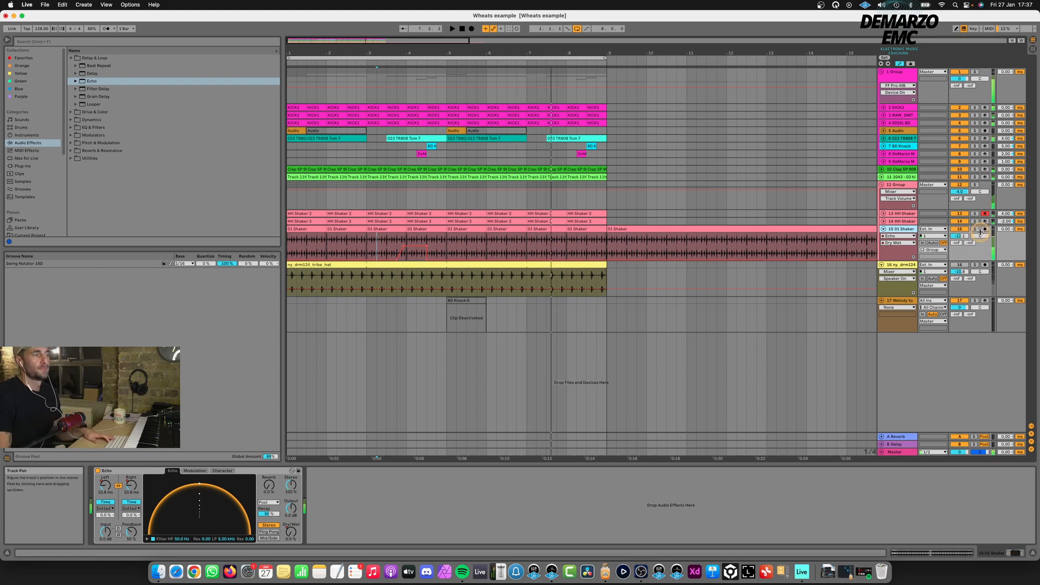
{"action": "left_click", "coordinate": [975, 229]}
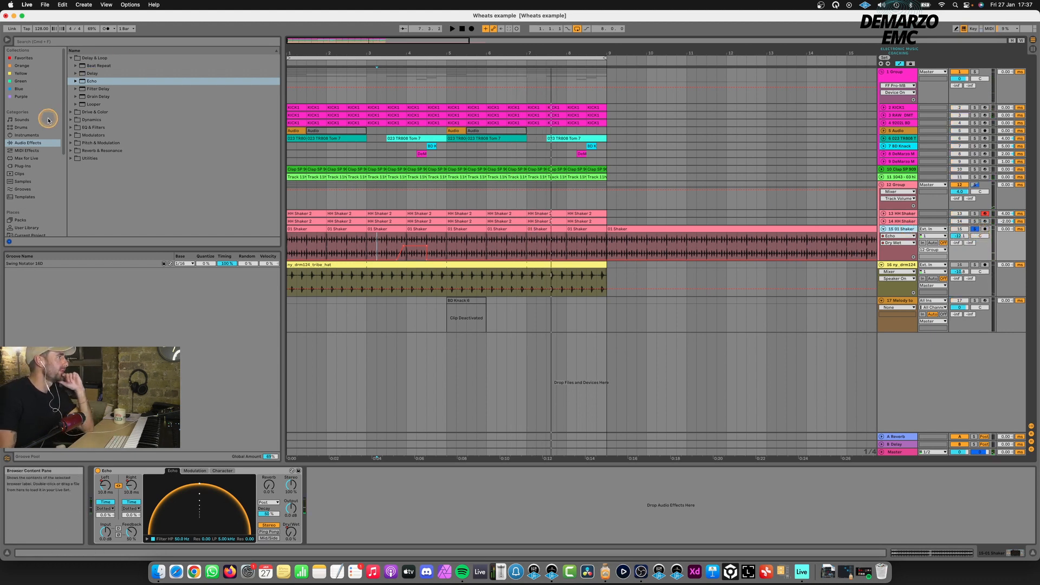
{"action": "left_click", "coordinate": [73, 130]}
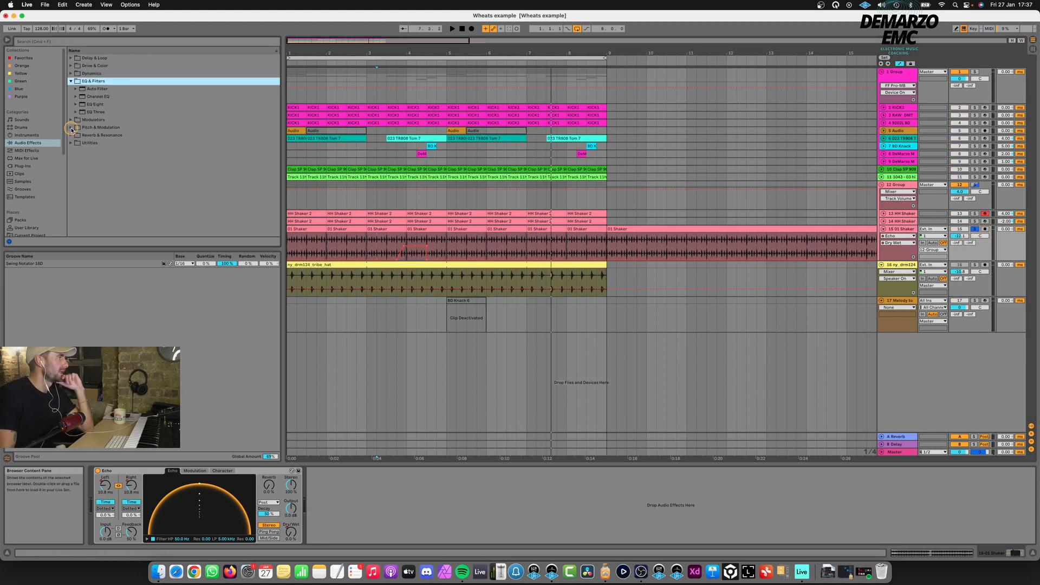
{"action": "double_click", "coordinate": [98, 89]}
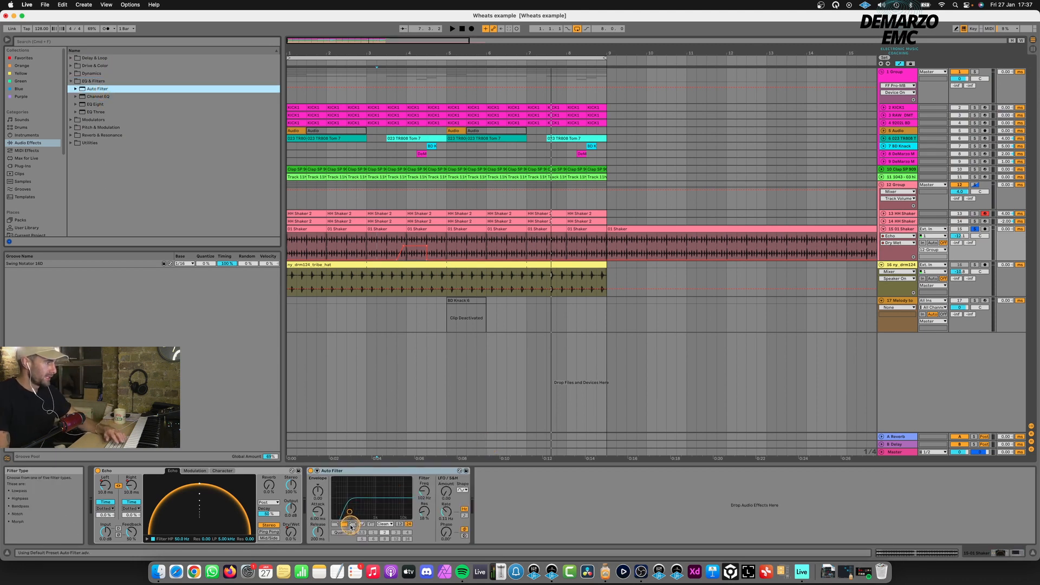
{"action": "left_click", "coordinate": [353, 524]}
- Raise Auto Filter's cutoff frequency during playback and show the frequency automation on the 01 Shaker track
{"action": "key", "text": "space"}
{"action": "left_click_drag", "start_coordinate": [423, 491], "coordinate": [423, 457]}
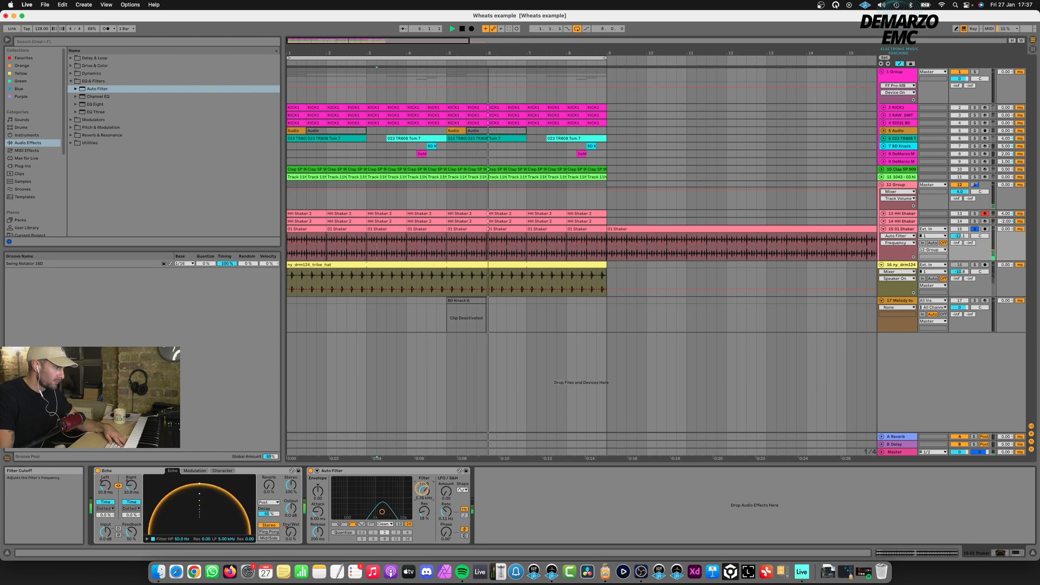
{"action": "right_click", "coordinate": [423, 489]}
{"action": "left_click", "coordinate": [469, 293]}
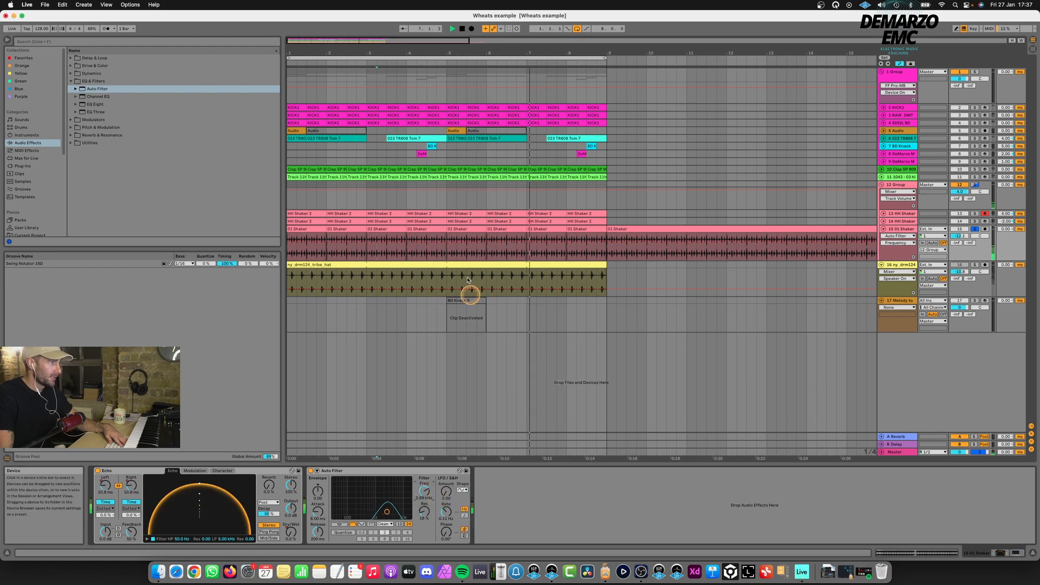
{"action": "left_click", "coordinate": [472, 245]}
- Record automation of Auto Filter's frequency and resonance live over the 01 Shaker loop and stop playback
{"action": "left_click", "coordinate": [471, 29]}
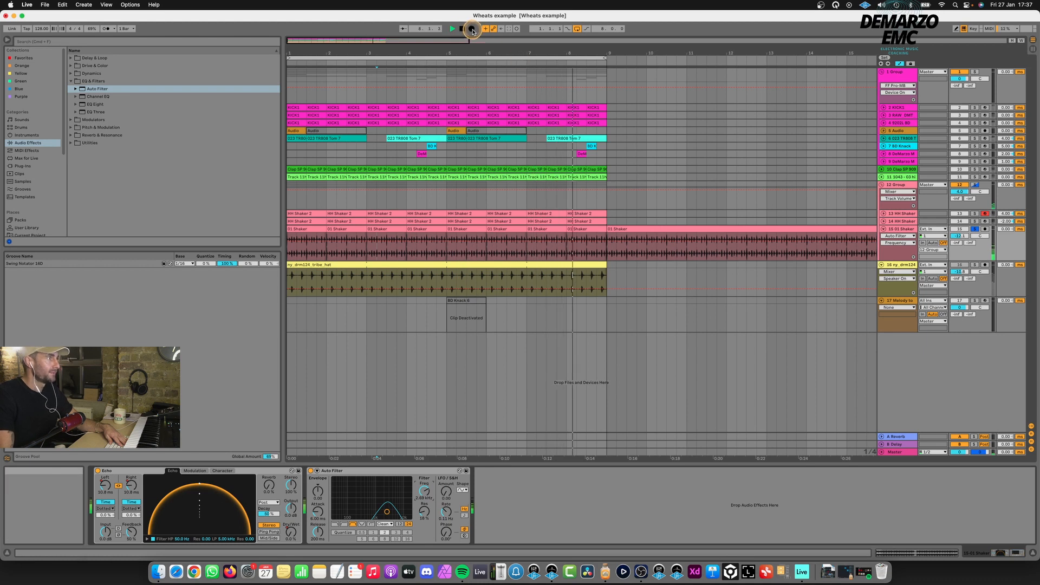
{"action": "left_click", "coordinate": [450, 264]}
{"action": "left_click_drag", "start_coordinate": [423, 489], "coordinate": [423, 494]}
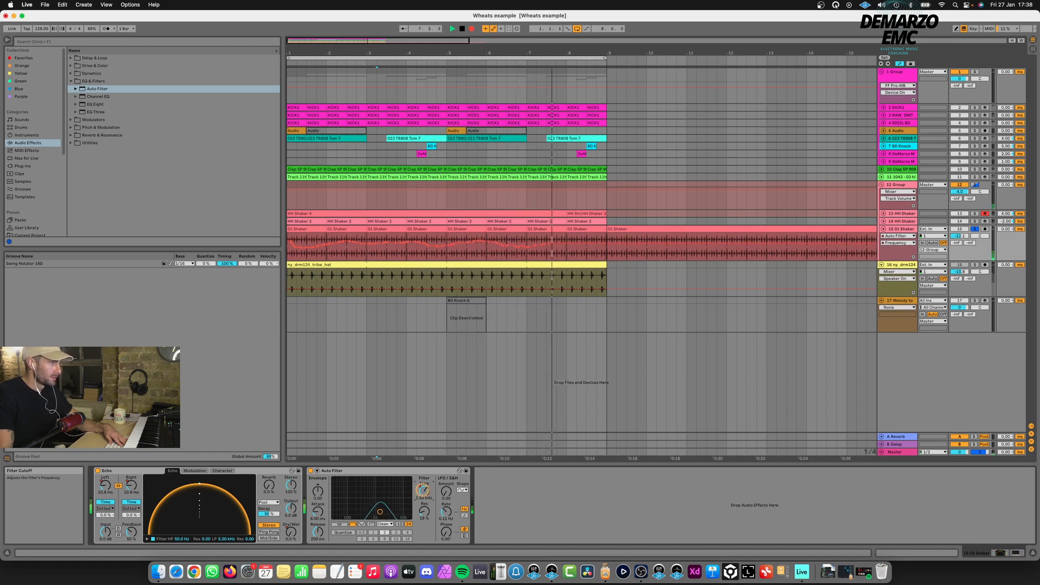
{"action": "left_click_drag", "start_coordinate": [425, 510], "coordinate": [423, 510]}
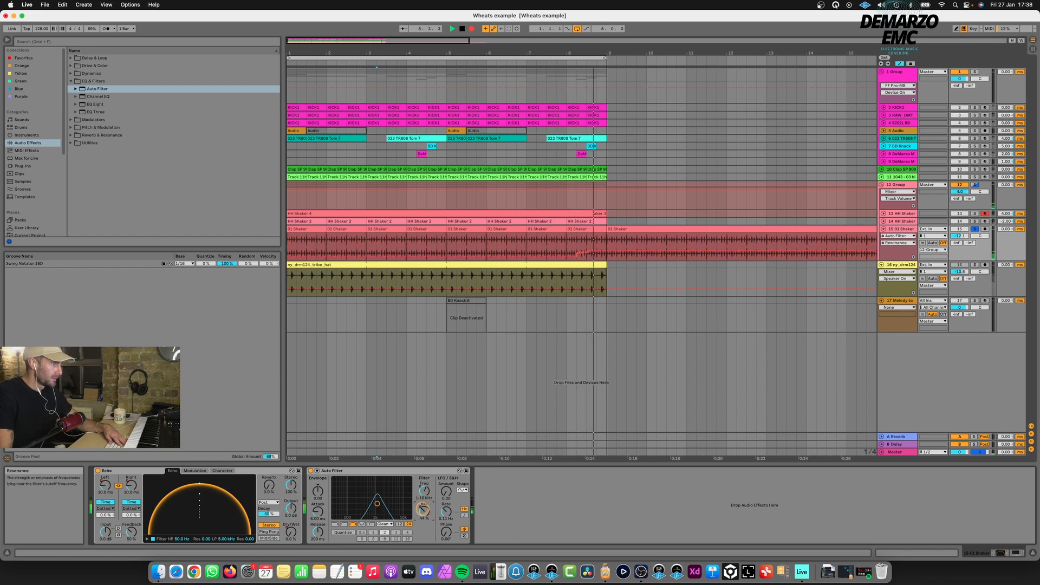
{"action": "key", "text": "space"}
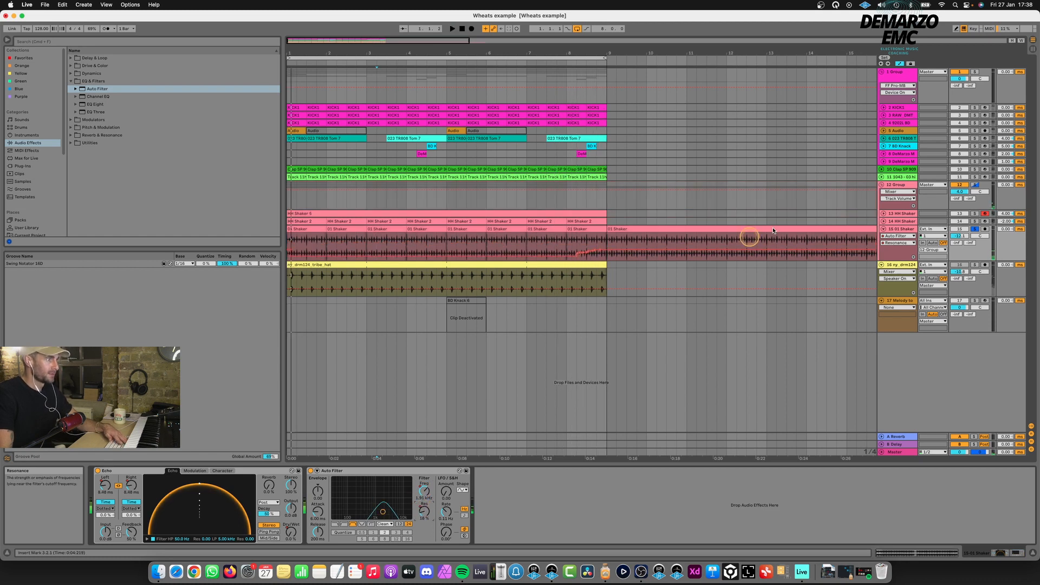
- Unsolo the 01 Shaker track, play it back with the full groove and fold the track
{"action": "left_click", "coordinate": [975, 228]}
{"action": "key", "text": "space"}
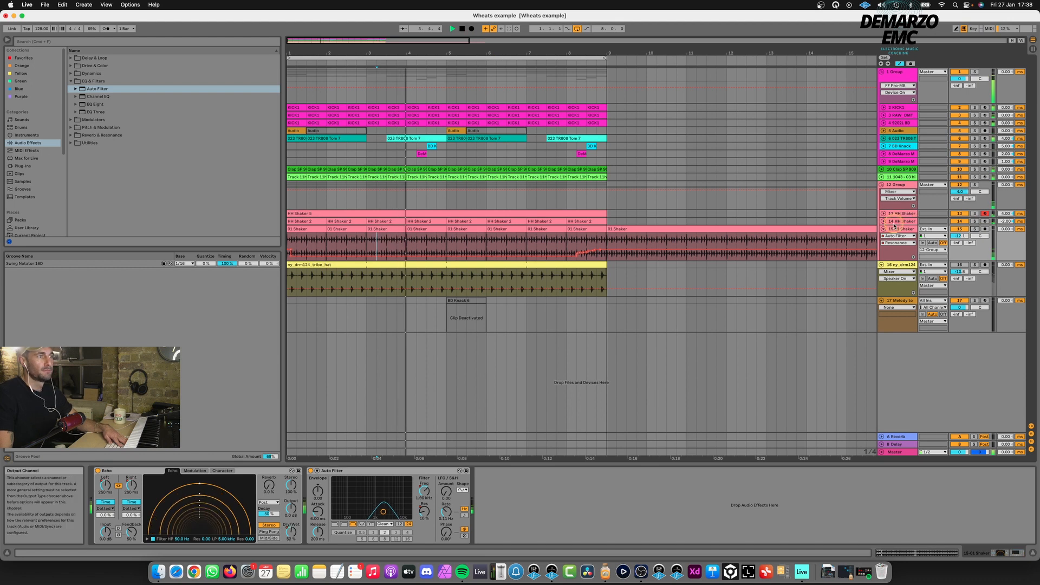
{"action": "left_click", "coordinate": [895, 228]}
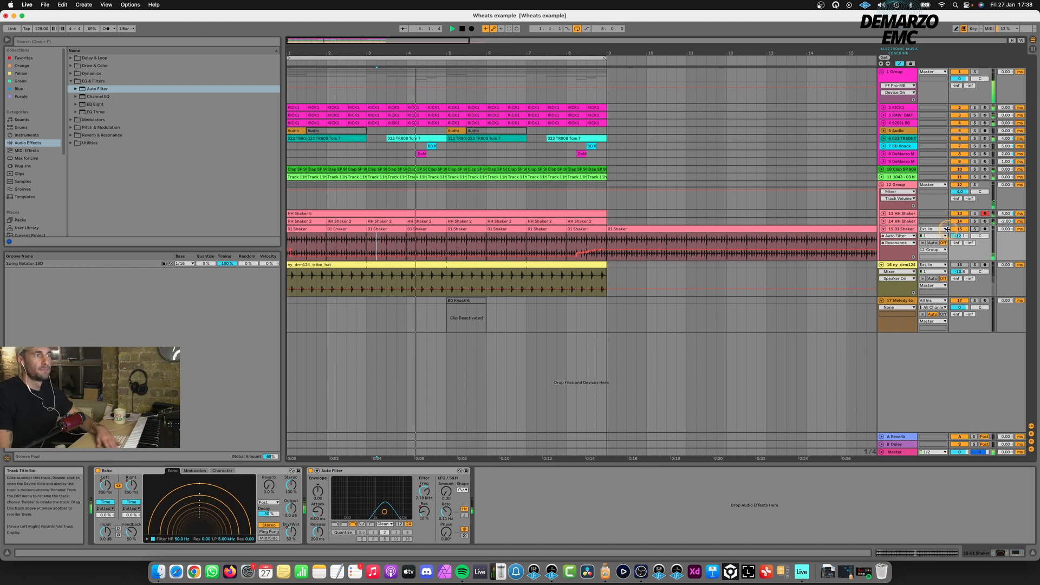
{"action": "left_click", "coordinate": [884, 229]}
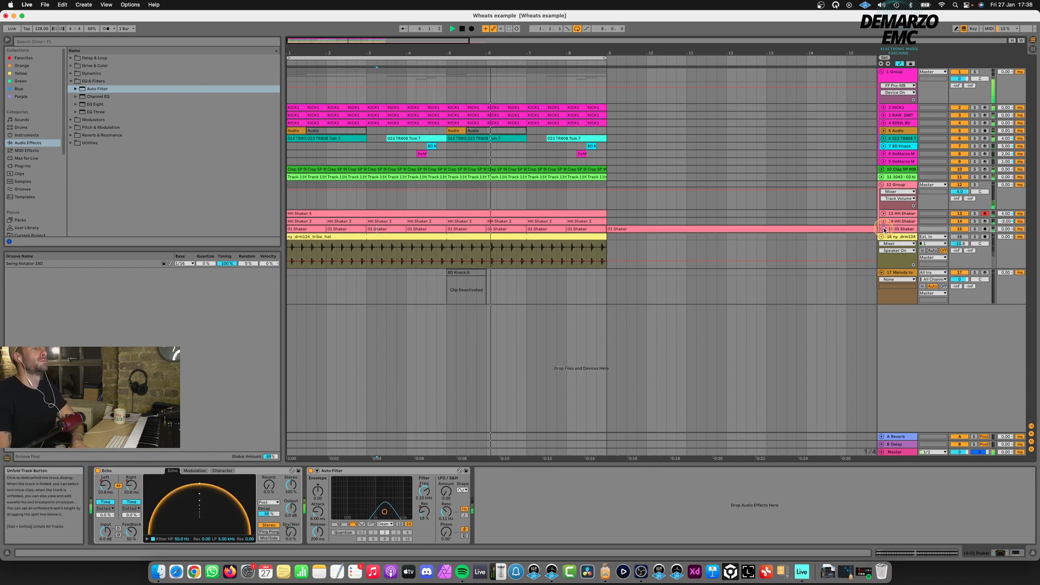
- Add the Compressor from Dynamics to the 12 Group track
{"action": "left_click", "coordinate": [906, 186]}
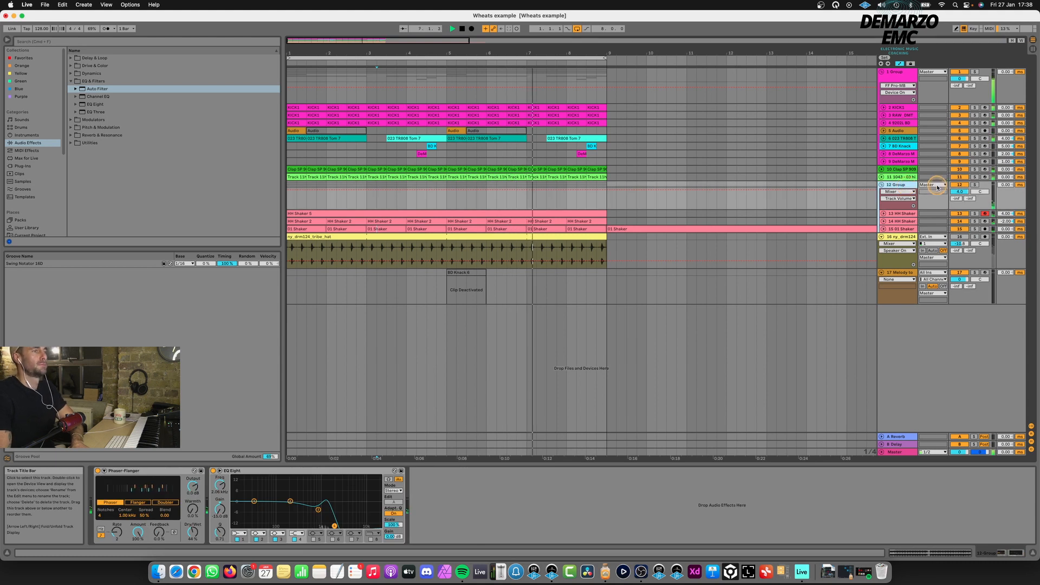
{"action": "left_click", "coordinate": [95, 73]}
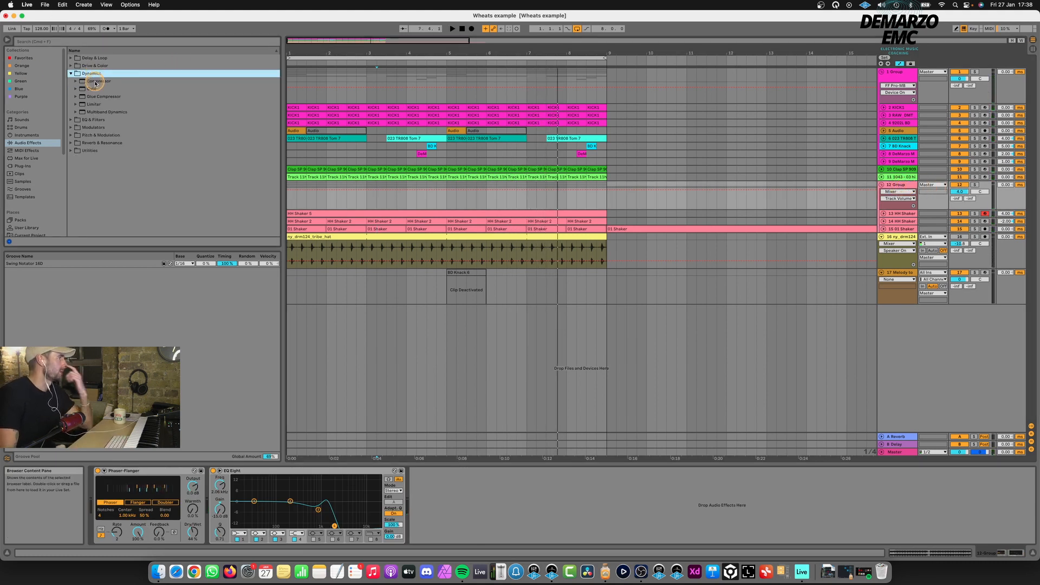
{"action": "double_click", "coordinate": [96, 81]}
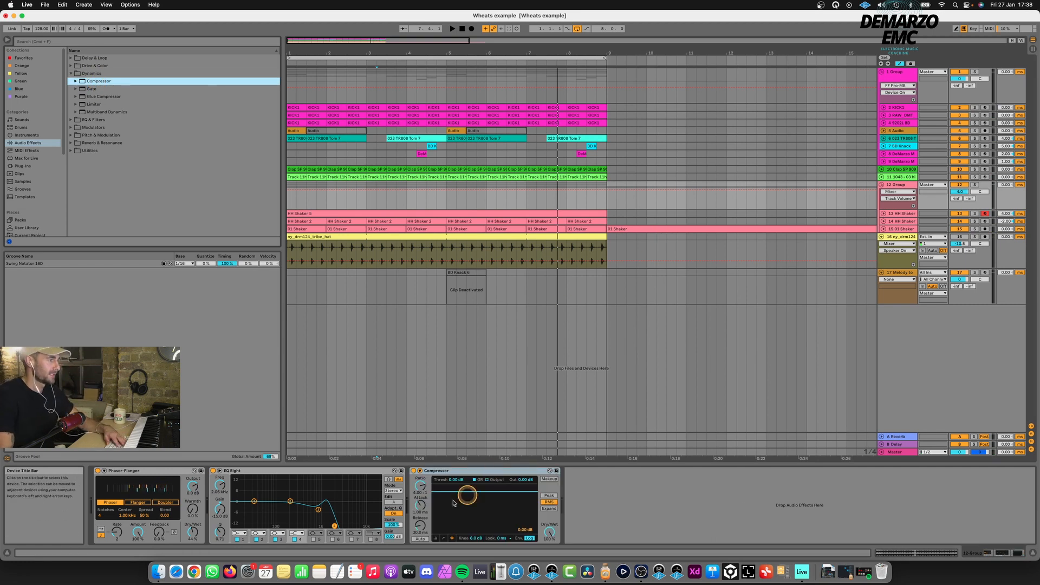
- Lower the Compressor's threshold to about -47 dB in its collapsed view and raise its output gain with the 12 Group soloed
{"action": "key", "text": "space"}
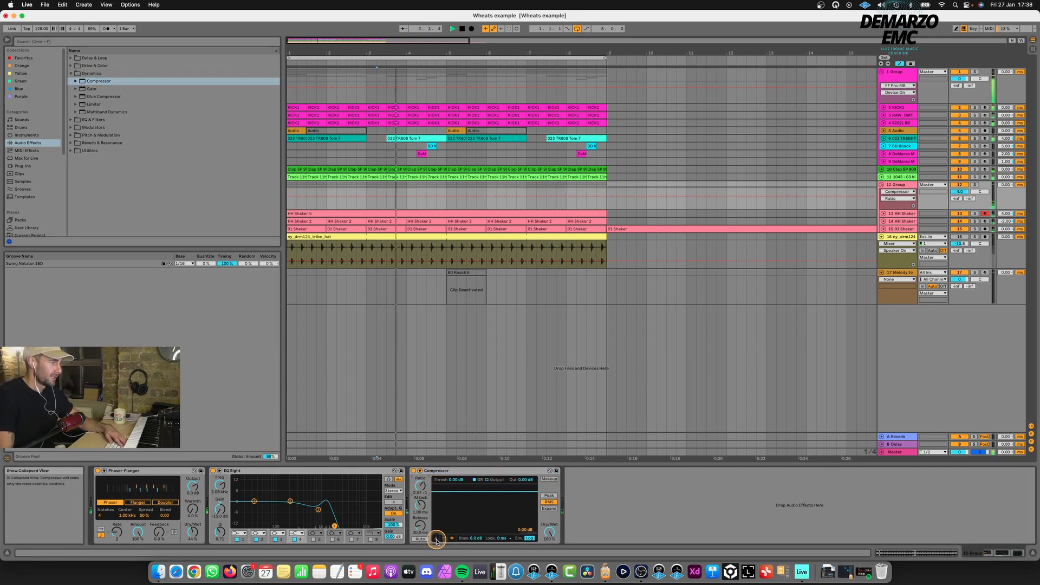
{"action": "left_click", "coordinate": [436, 538]}
{"action": "left_click_drag", "start_coordinate": [448, 509], "coordinate": [445, 541]}
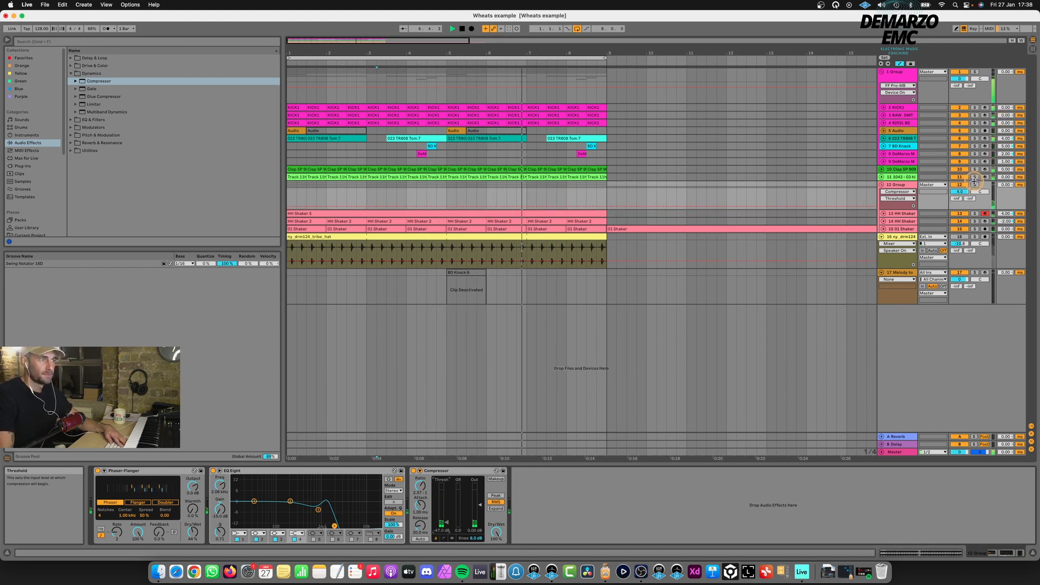
{"action": "left_click", "coordinate": [974, 183]}
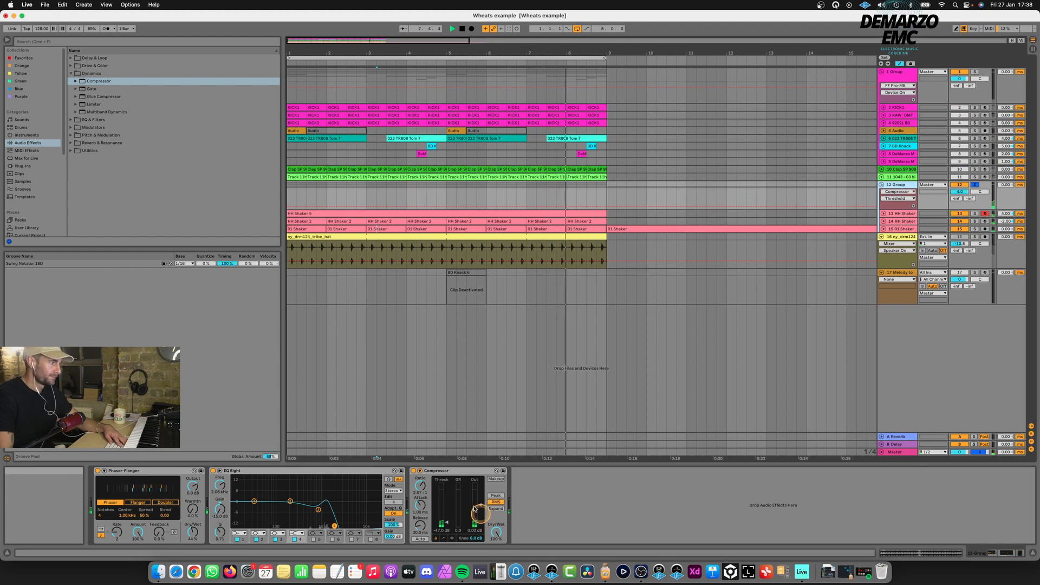
{"action": "left_click_drag", "start_coordinate": [475, 509], "coordinate": [475, 498]}
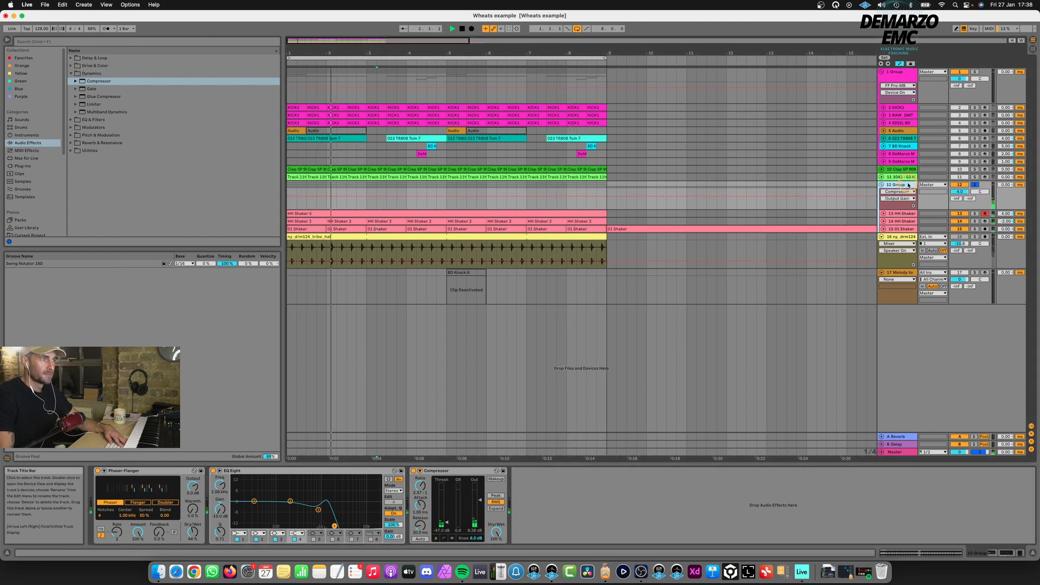
- Move EQ Eight's lowest band up in frequency and down in gain on the 12 Group, and check the shakers in the unsoloed mix
{"action": "left_click_drag", "start_coordinate": [254, 501], "coordinate": [314, 518]}
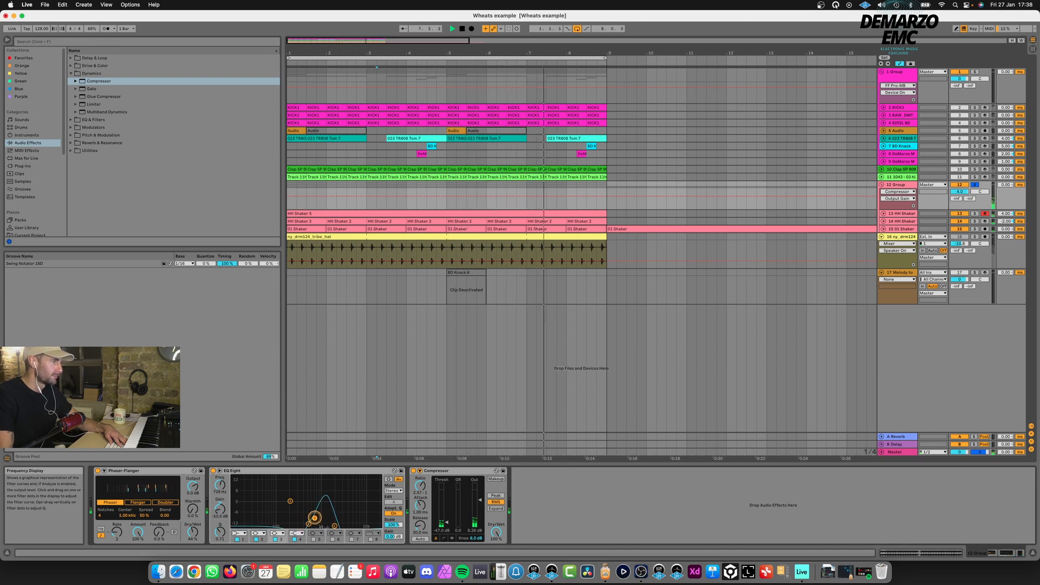
{"action": "left_click", "coordinate": [974, 185]}
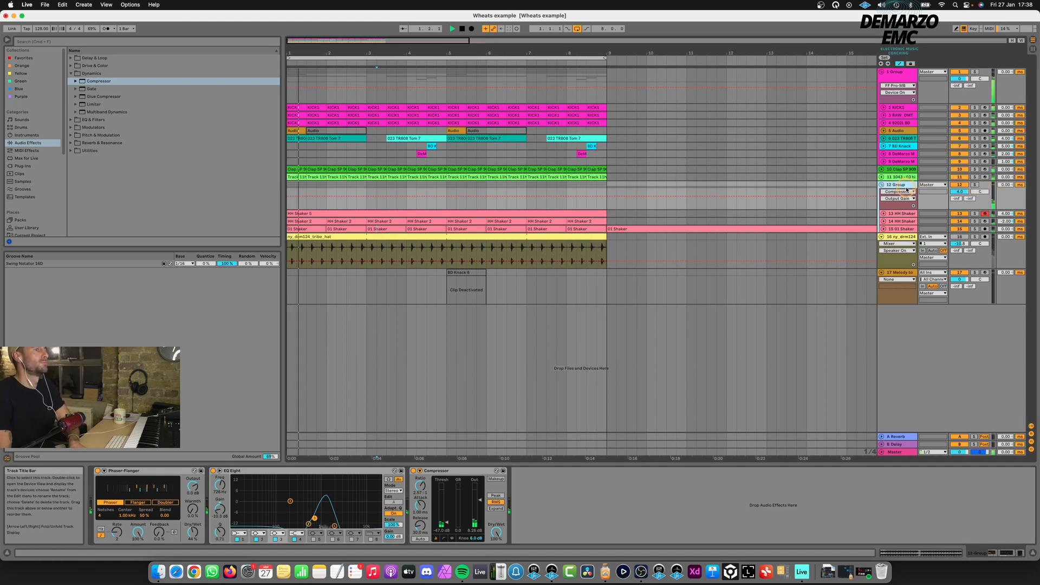
{"action": "left_click", "coordinate": [900, 229]}
{"action": "left_click", "coordinate": [975, 213]}
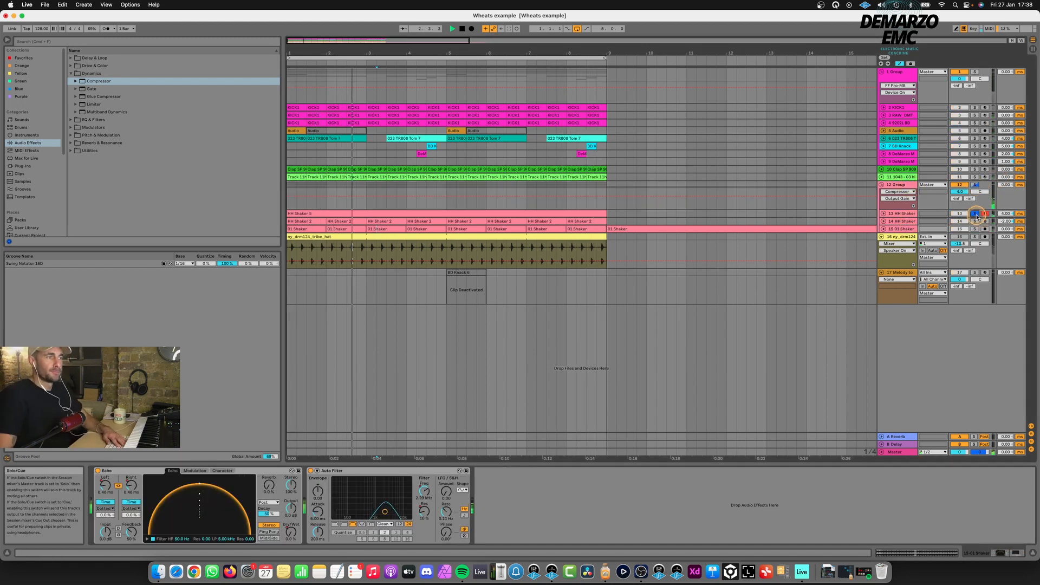
{"action": "left_click", "coordinate": [975, 213]}
{"action": "left_click", "coordinate": [903, 185]}
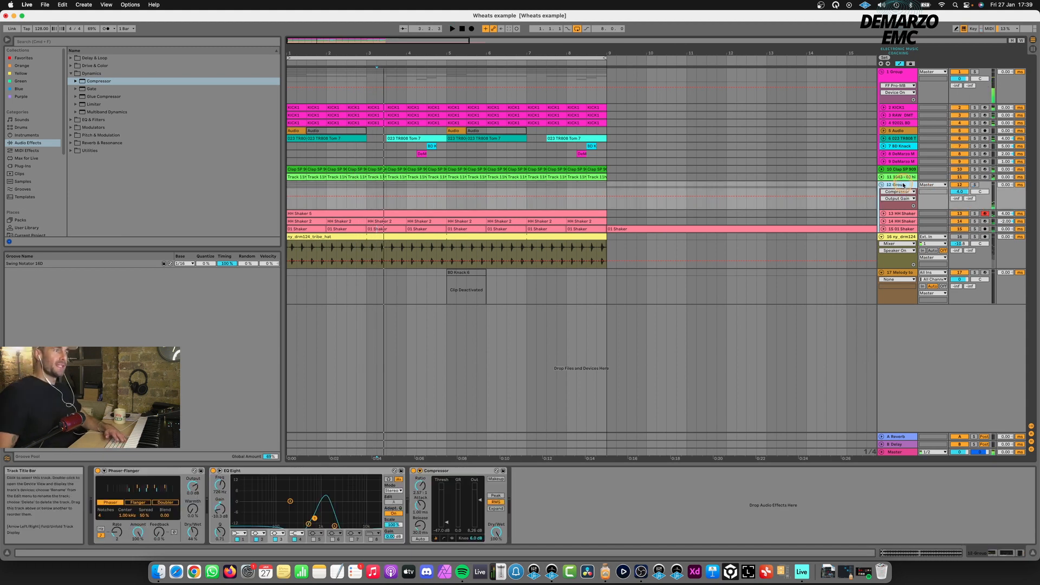
- Add the FabFilter FF Pro-Q 2 plug-in to the 12 Group track
{"action": "left_click", "coordinate": [38, 166]}
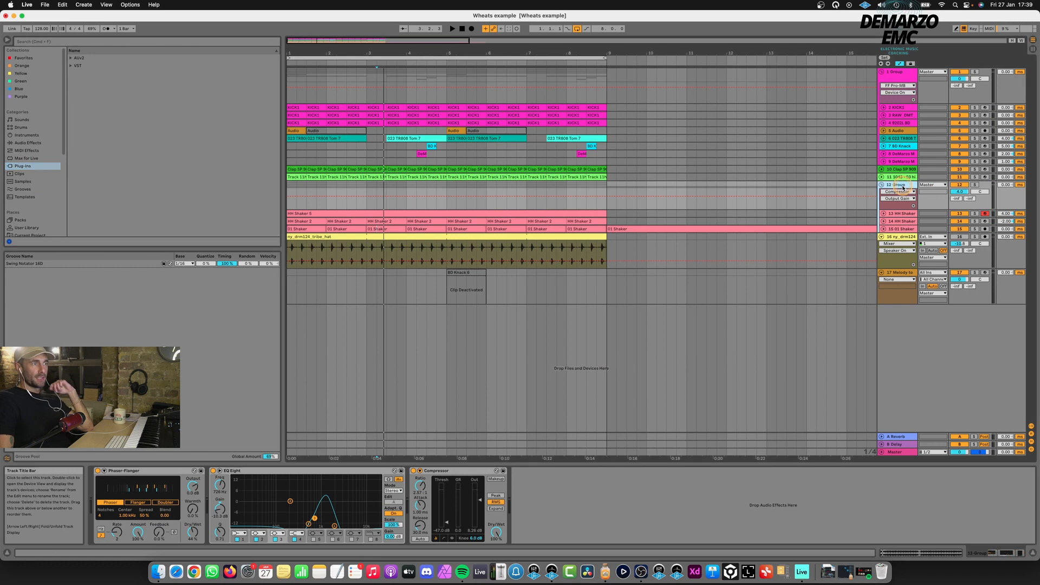
{"action": "left_click", "coordinate": [70, 58]}
{"action": "left_click", "coordinate": [76, 143]}
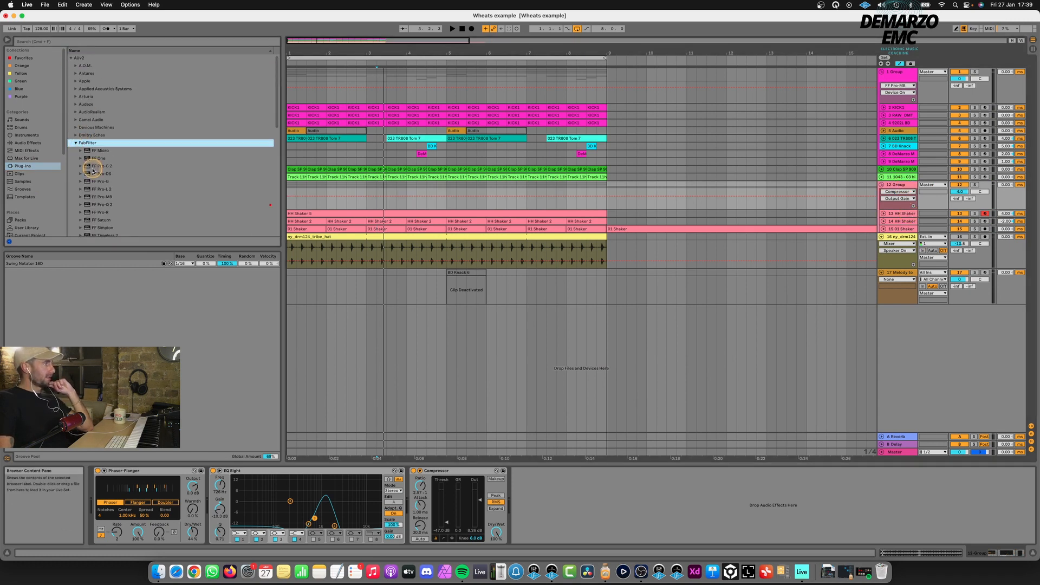
{"action": "double_click", "coordinate": [103, 204]}
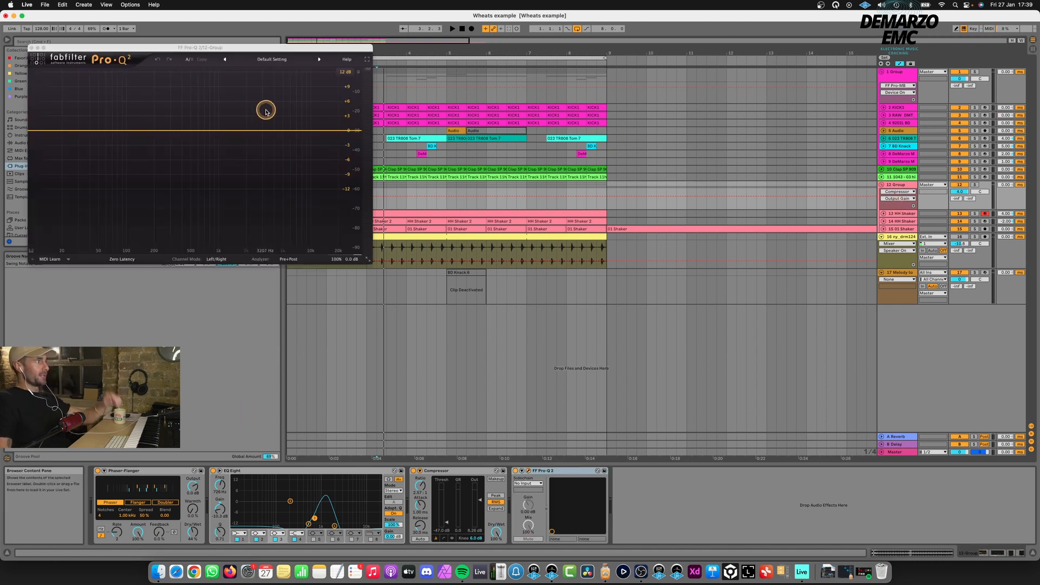
- Solo the 12 Group and create a narrow Pro-Q 2 bell cut at about 1 kHz, with about -23 dB gain and a Q of about 6
{"action": "left_click", "coordinate": [975, 185]}
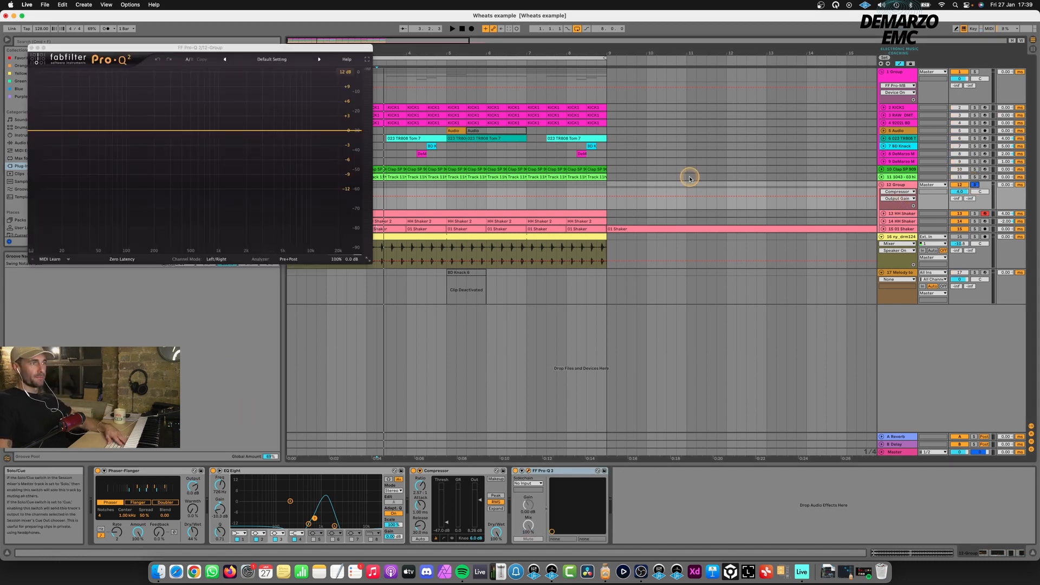
{"action": "key", "text": "space"}
{"action": "left_click_drag", "start_coordinate": [280, 130], "coordinate": [255, 157]}
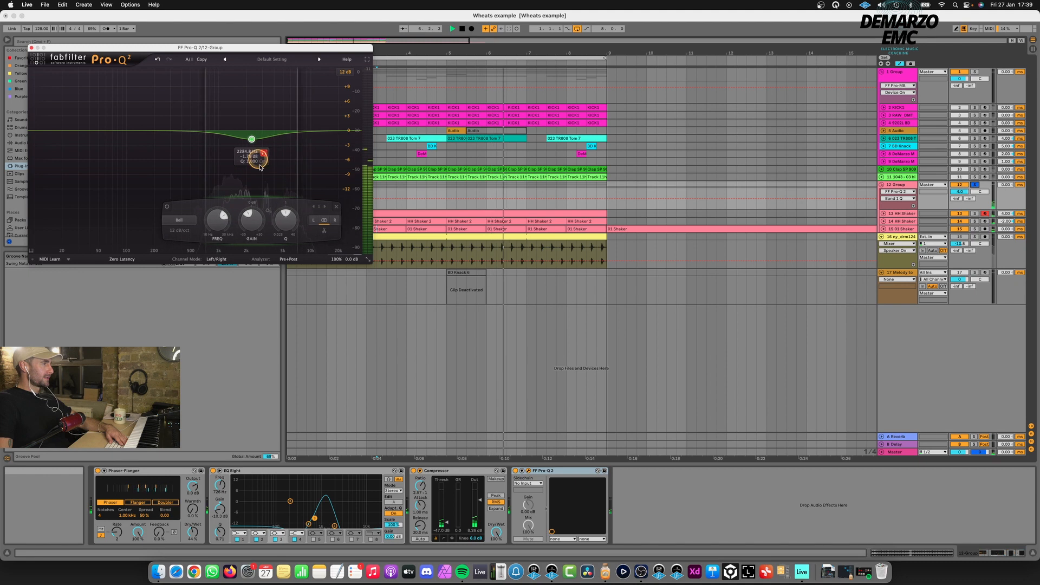
{"action": "left_click_drag", "start_coordinate": [285, 209], "coordinate": [286, 201]}
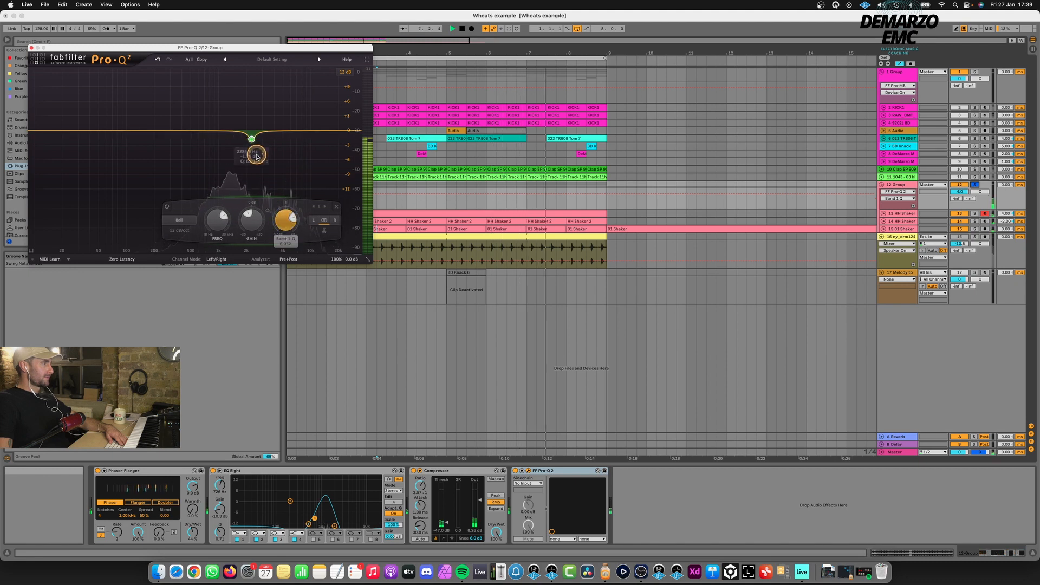
{"action": "left_click_drag", "start_coordinate": [266, 155], "coordinate": [232, 157]}
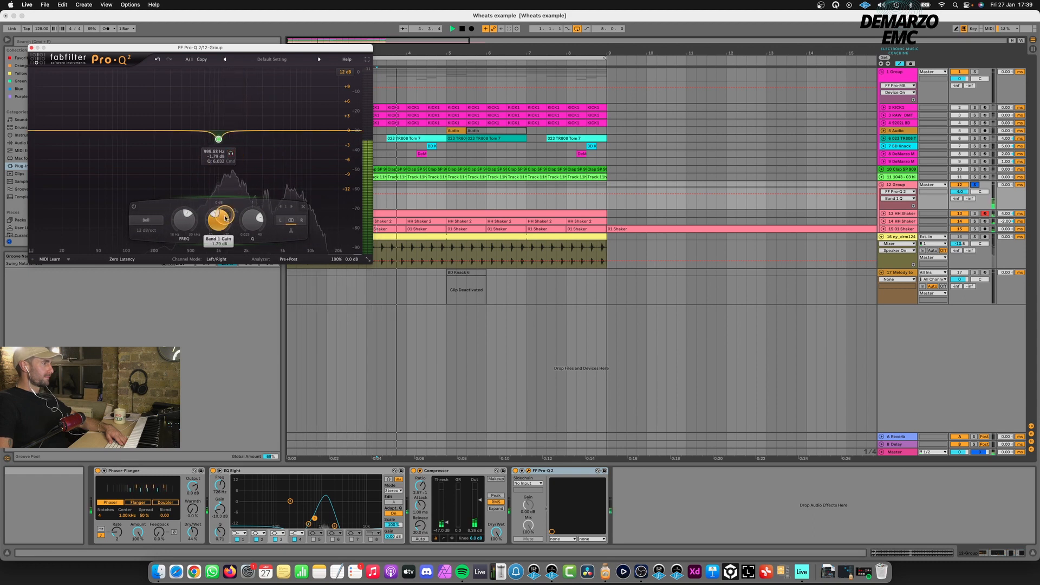
{"action": "left_click_drag", "start_coordinate": [217, 234], "coordinate": [217, 257]}
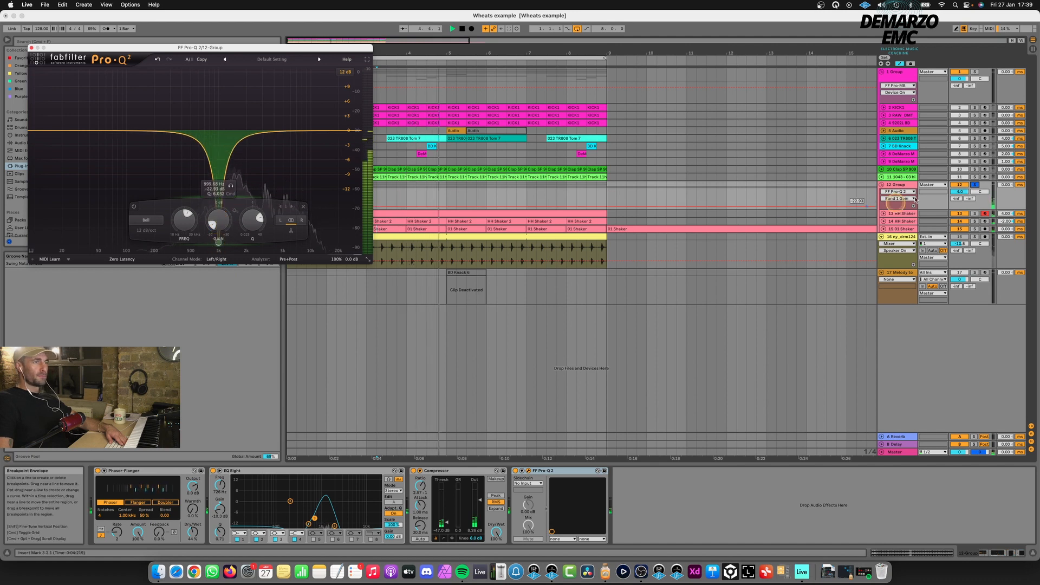
- Add a second narrow Pro-Q 2 bell cut at about 3.4 kHz with -30 dB gain, and unsolo the 12 Group
{"action": "left_click", "coordinate": [283, 140]}
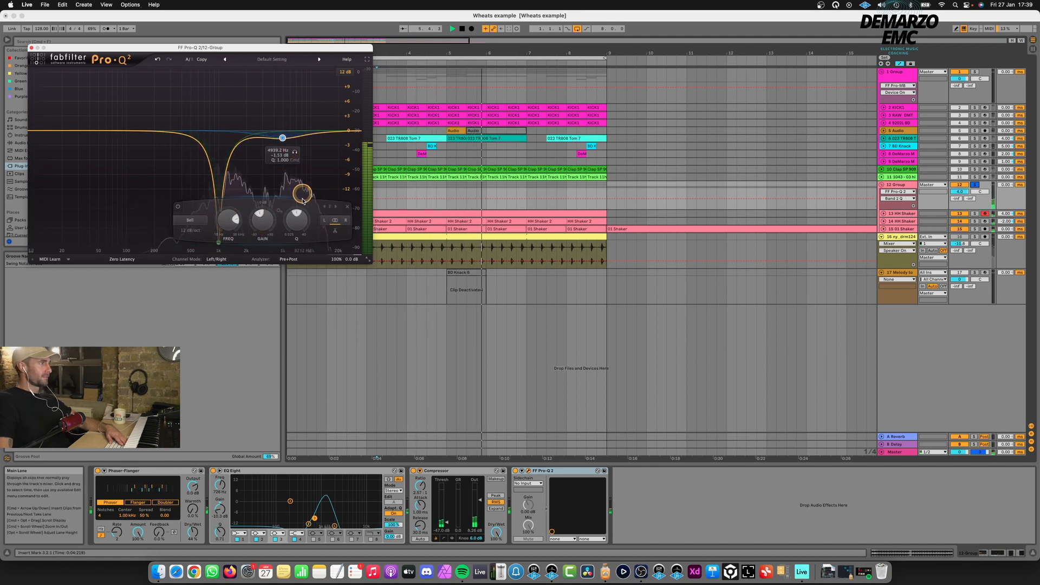
{"action": "left_click_drag", "start_coordinate": [296, 155], "coordinate": [279, 156]}
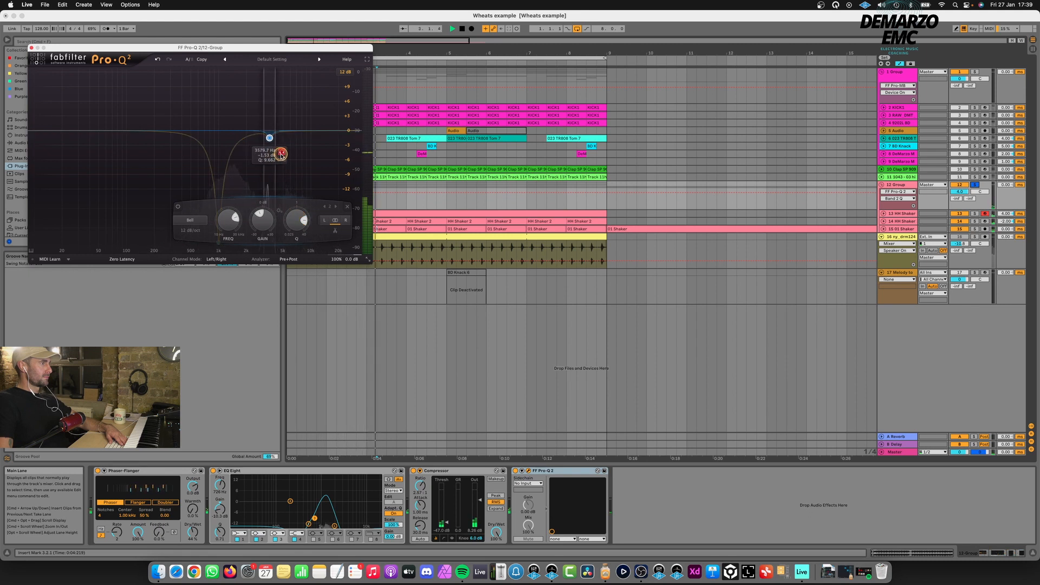
{"action": "left_click_drag", "start_coordinate": [281, 154], "coordinate": [260, 232]}
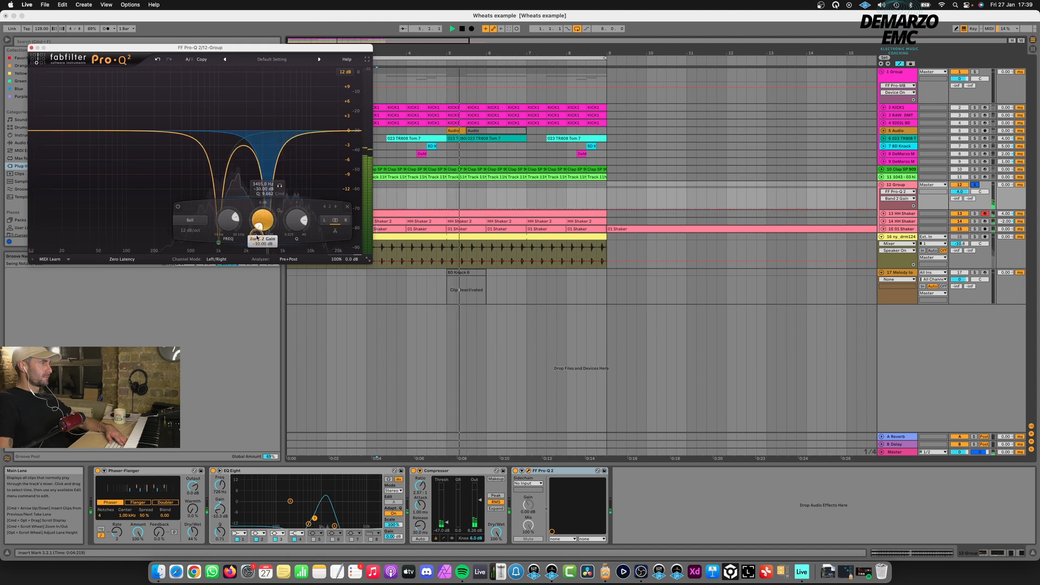
{"action": "left_click", "coordinate": [906, 186]}
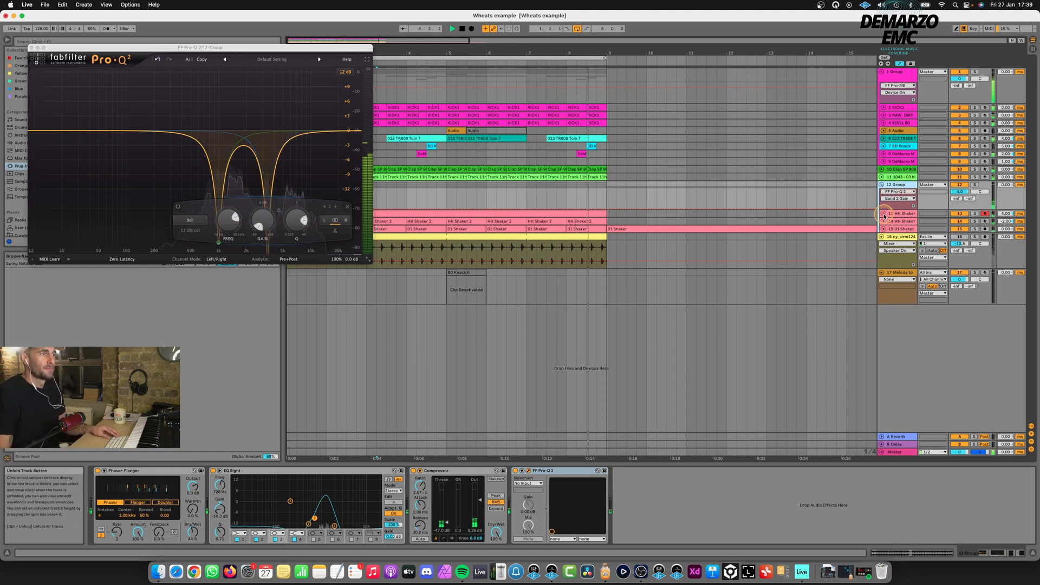
- Unfold the three shaker tracks inside the 12 Group and close the Pro-Q 2 window
{"action": "left_click", "coordinate": [883, 215]}
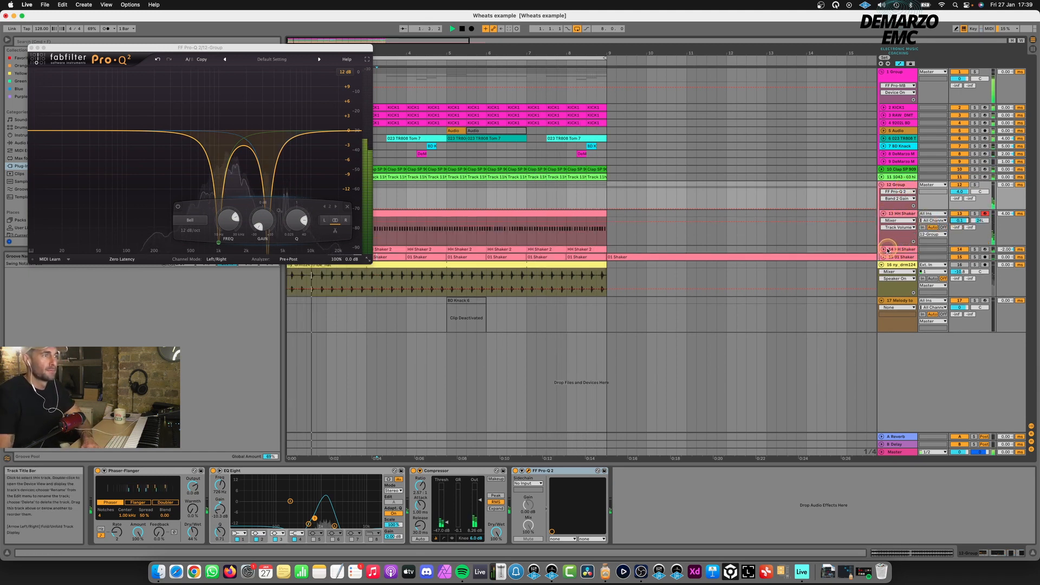
{"action": "left_click", "coordinate": [883, 249]}
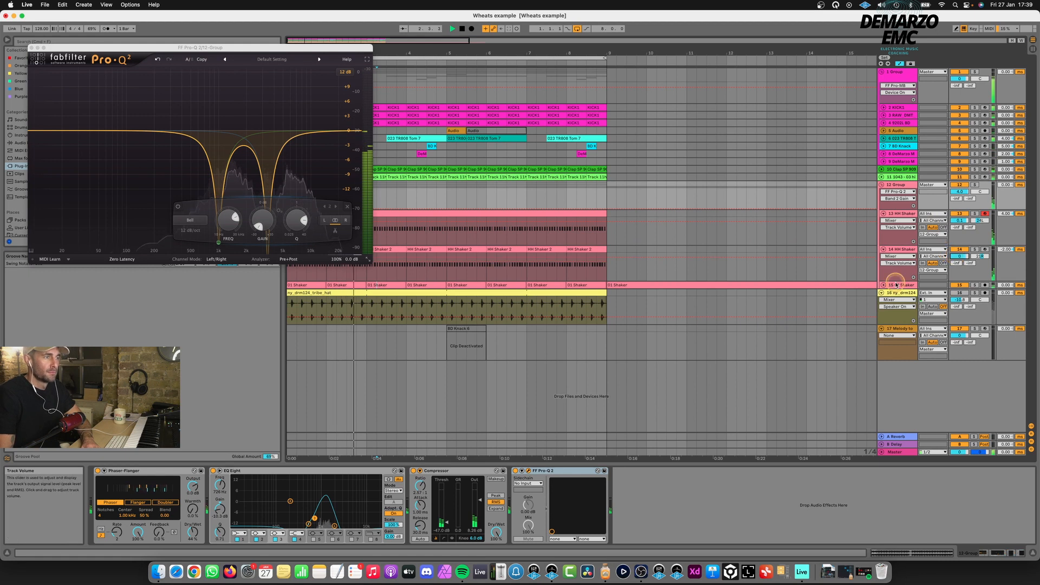
{"action": "left_click", "coordinate": [884, 285]}
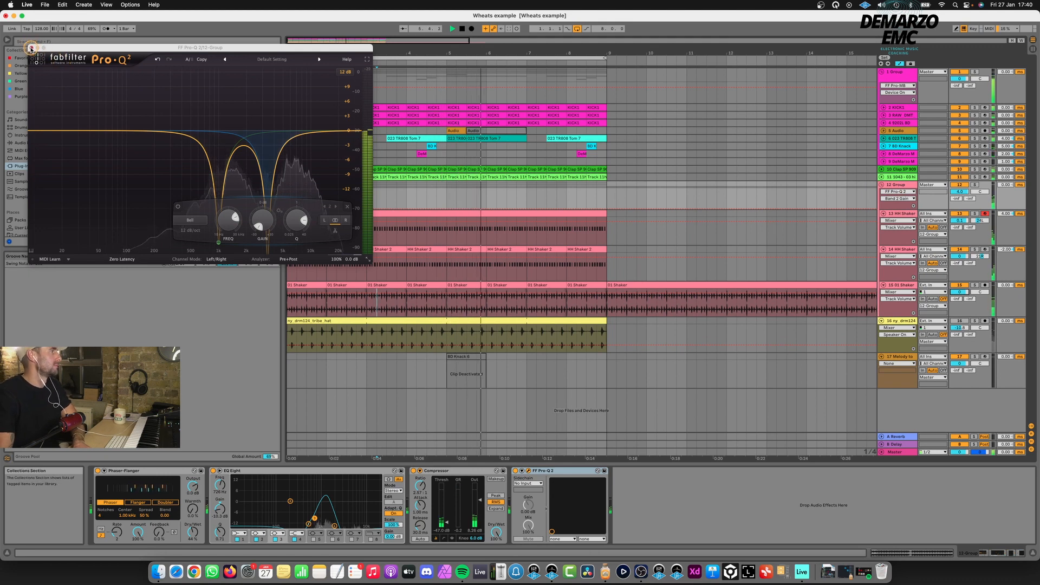
{"action": "left_click", "coordinate": [31, 47]}
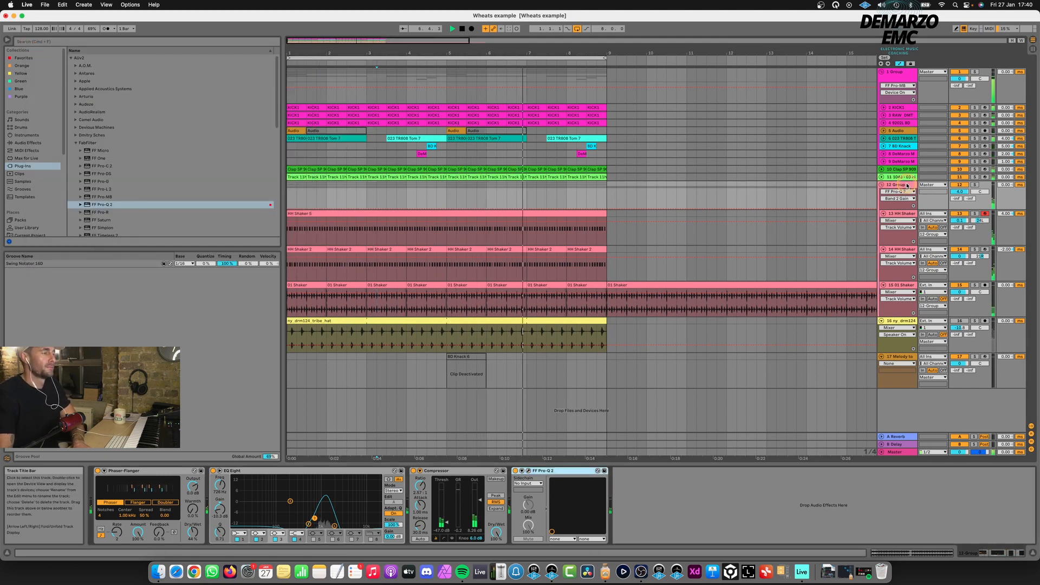
- Add another Pro-Q 2 to the 12 Group and create a soloed-group bell cut at about 1457 Hz, -9.4 dB, with a Q of about 6
{"action": "left_click", "coordinate": [108, 206]}
{"action": "left_click_drag", "start_coordinate": [108, 208], "coordinate": [704, 315]}
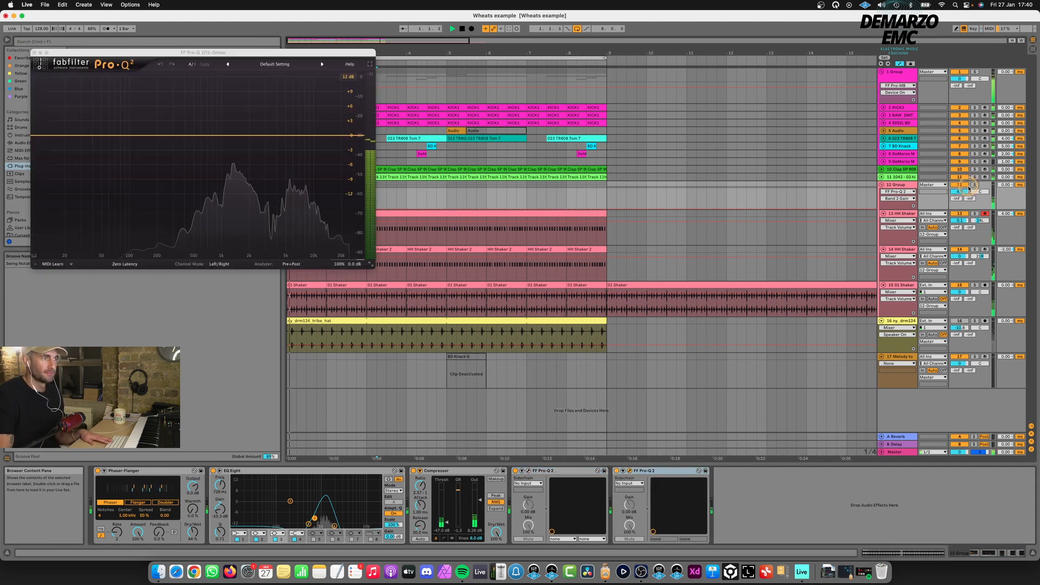
{"action": "left_click_drag", "start_coordinate": [243, 136], "coordinate": [237, 151]}
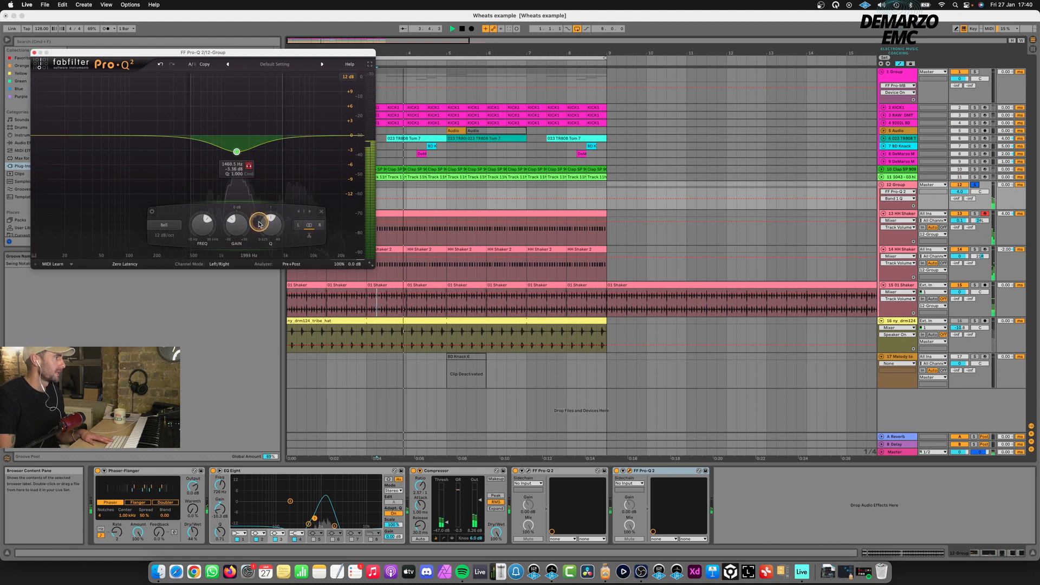
{"action": "scroll", "coordinate": [258, 223], "scroll_direction": "up", "scroll_amount": 10}
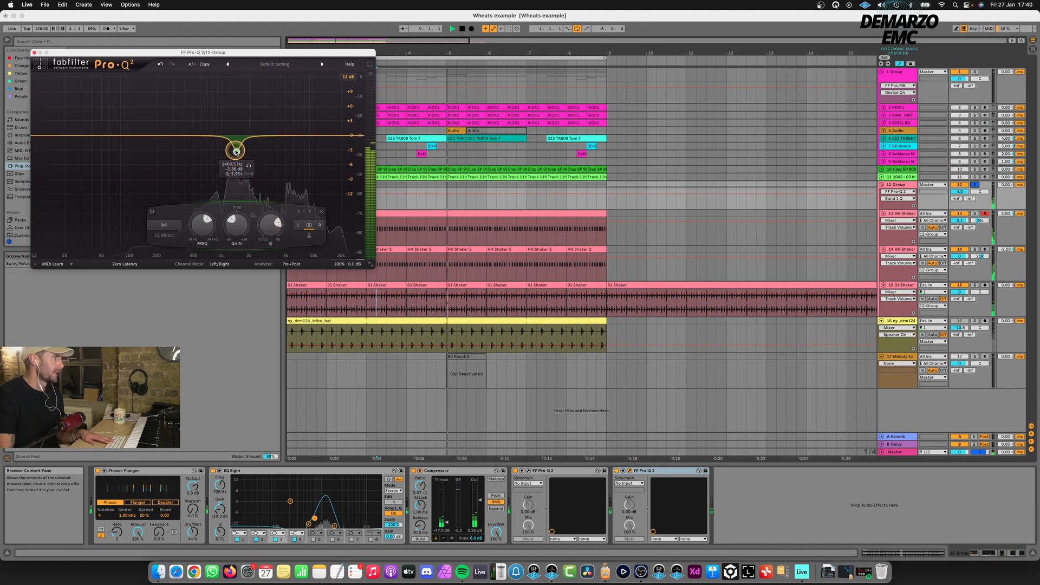
- Set the new band's slope to 48 dB/oct, lower its Q to about 5.4, and return to the unsoloed mix with the plug-in closed
{"action": "left_click", "coordinate": [174, 232]}
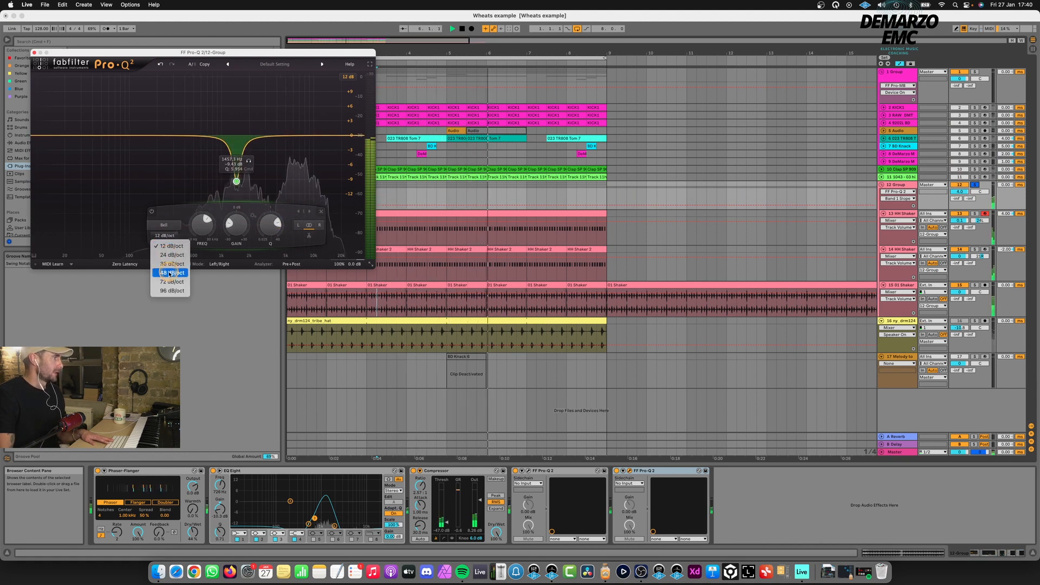
{"action": "left_click", "coordinate": [167, 274]}
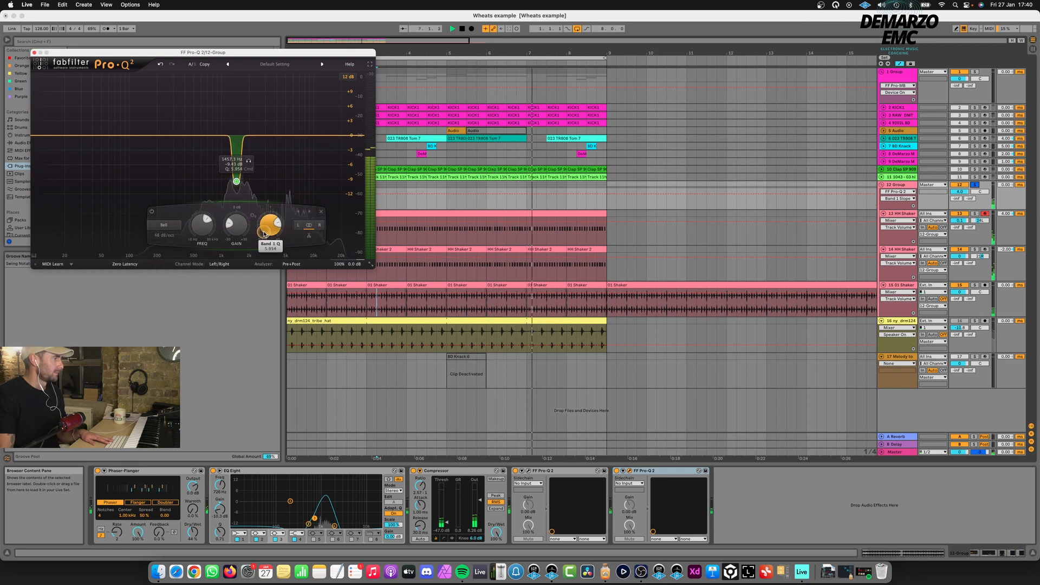
{"action": "scroll", "coordinate": [271, 224], "scroll_direction": "down", "scroll_amount": 3}
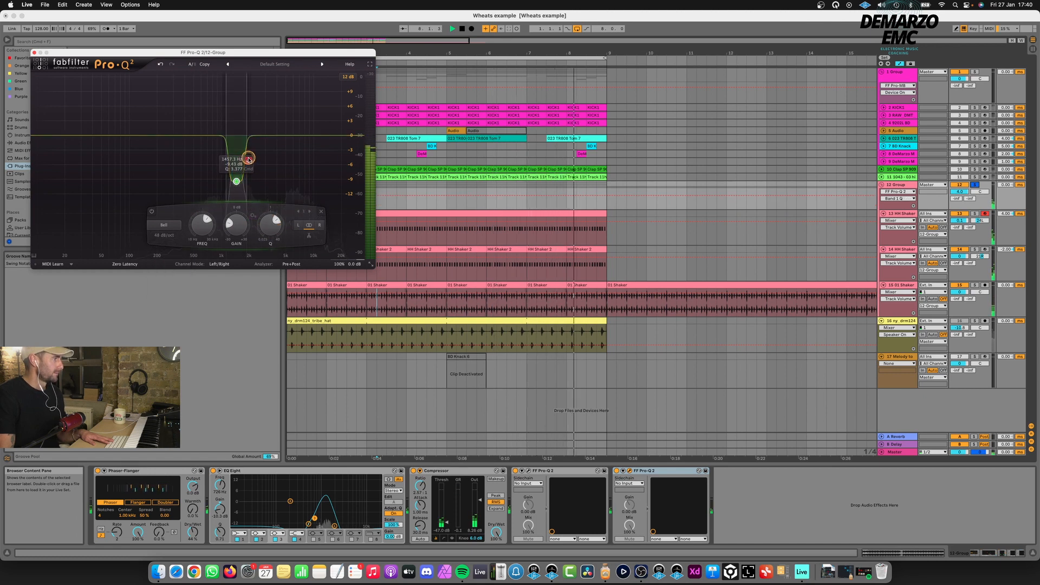
{"action": "left_click", "coordinate": [993, 187]}
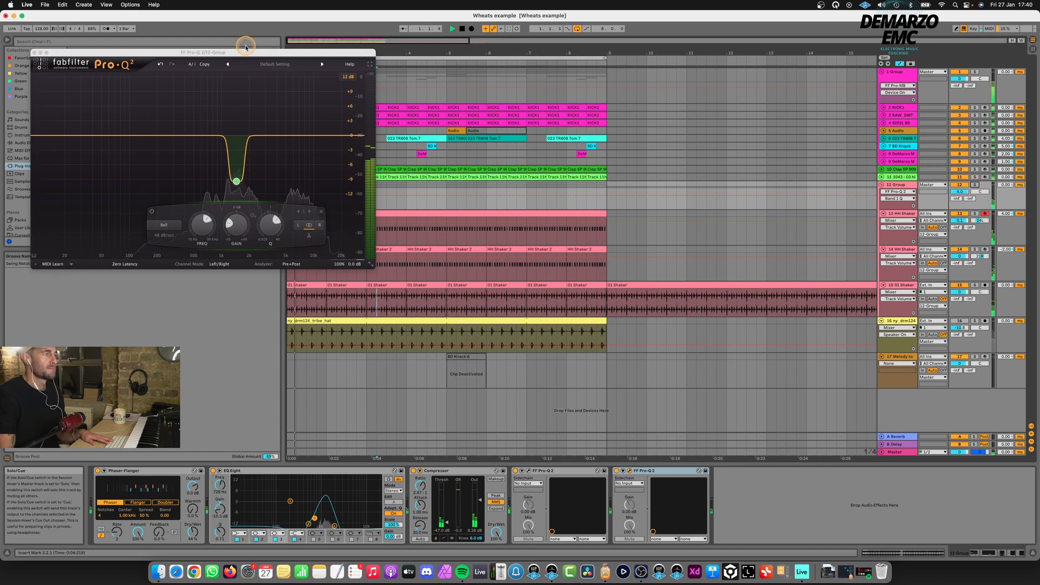
{"action": "left_click", "coordinate": [34, 53]}
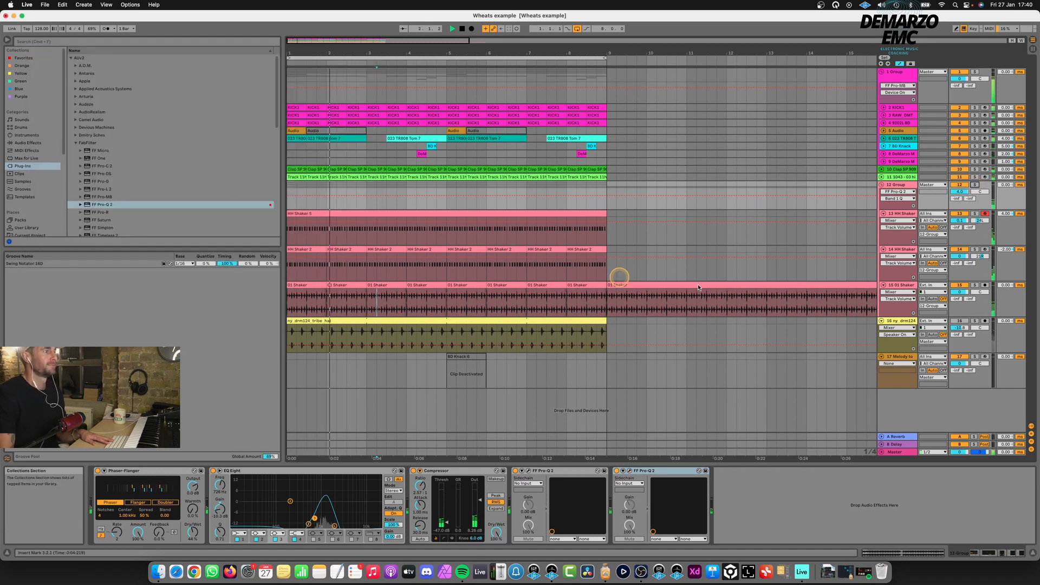
- Fold the three shaker tracks and set the 12 Group's track delay to about 5 ms
{"action": "left_click", "coordinate": [883, 214]}
{"action": "left_click", "coordinate": [883, 221]}
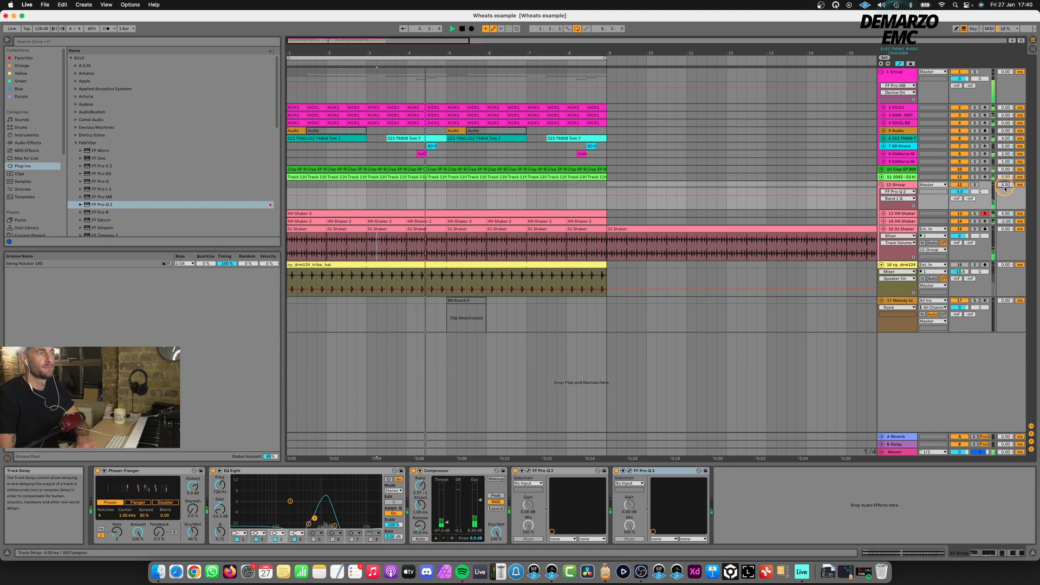
{"action": "left_click_drag", "start_coordinate": [1004, 188], "coordinate": [1004, 187]}
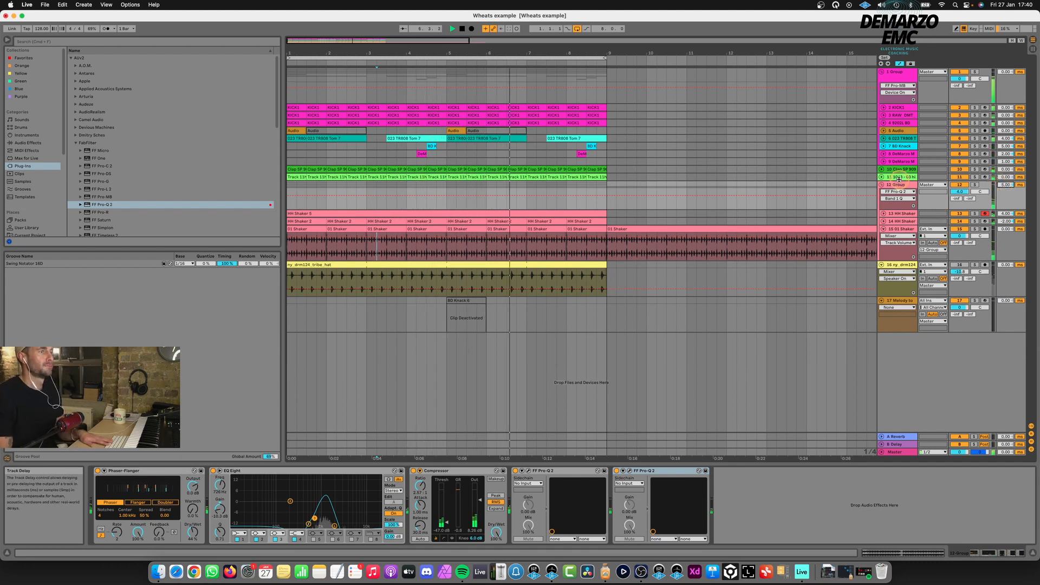
{"action": "left_click", "coordinate": [883, 228]}
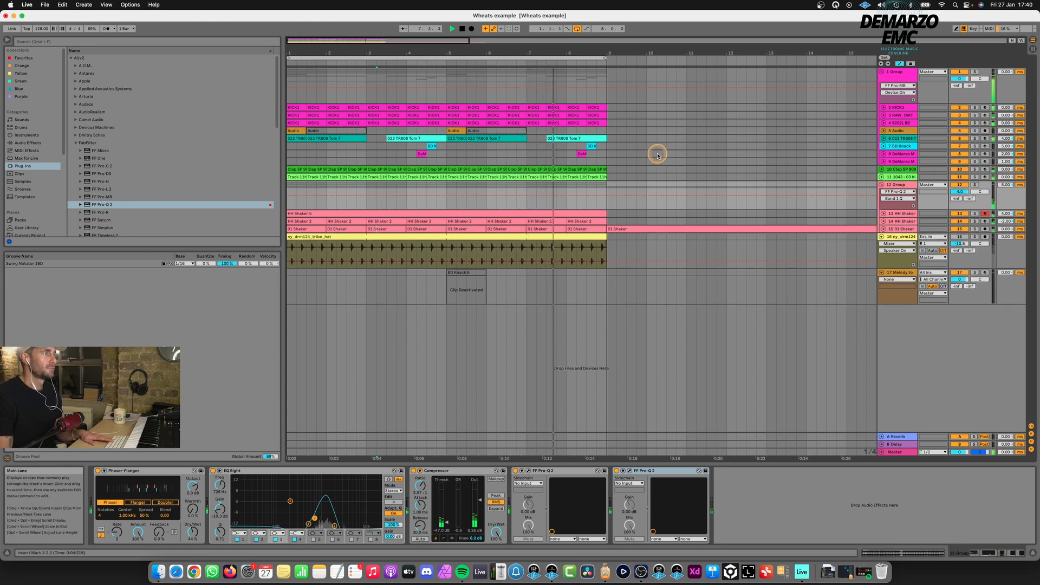
- Delete all existing clips on the 023 TR808 Tom track
{"action": "left_click", "coordinate": [614, 143]}
{"action": "left_click", "coordinate": [925, 138]}
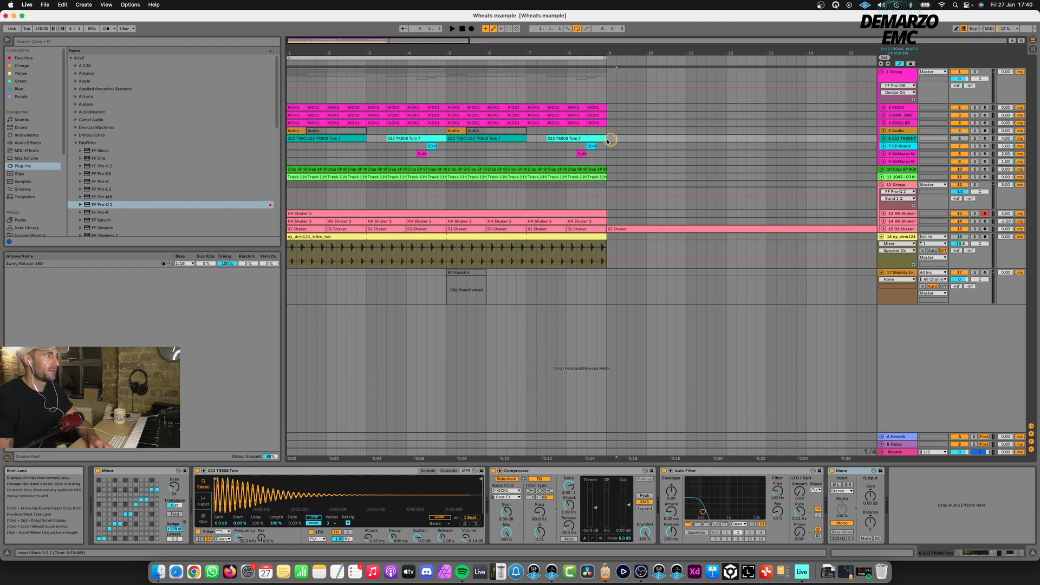
{"action": "left_click_drag", "start_coordinate": [618, 140], "coordinate": [274, 142]}
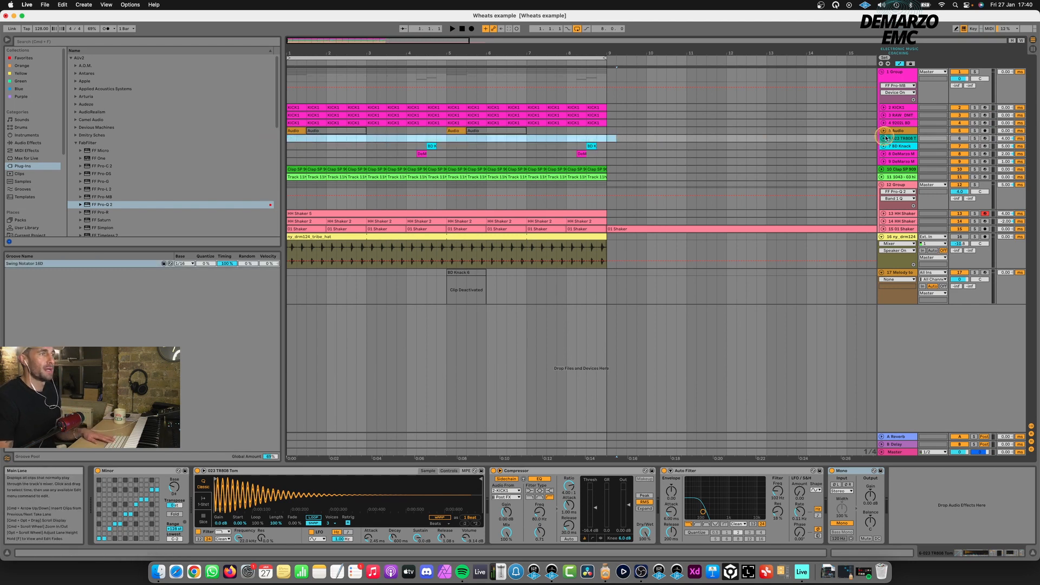
- Arm the 023 TR808 Tom track and record a new tom part across the eight-bar loop
{"action": "key", "text": "space"}
{"action": "left_click", "coordinate": [983, 139]}
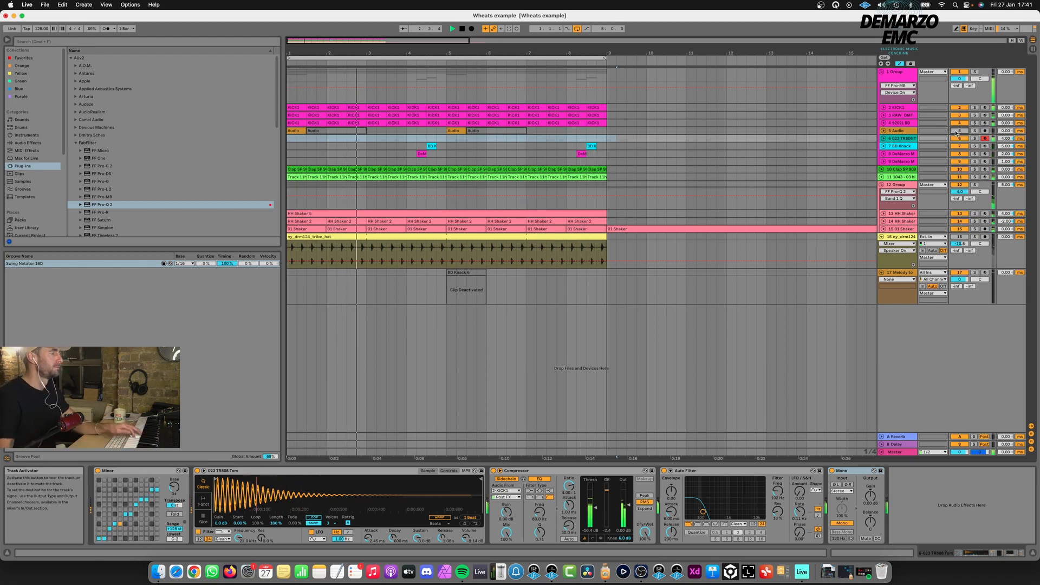
{"action": "left_click", "coordinate": [471, 29]}
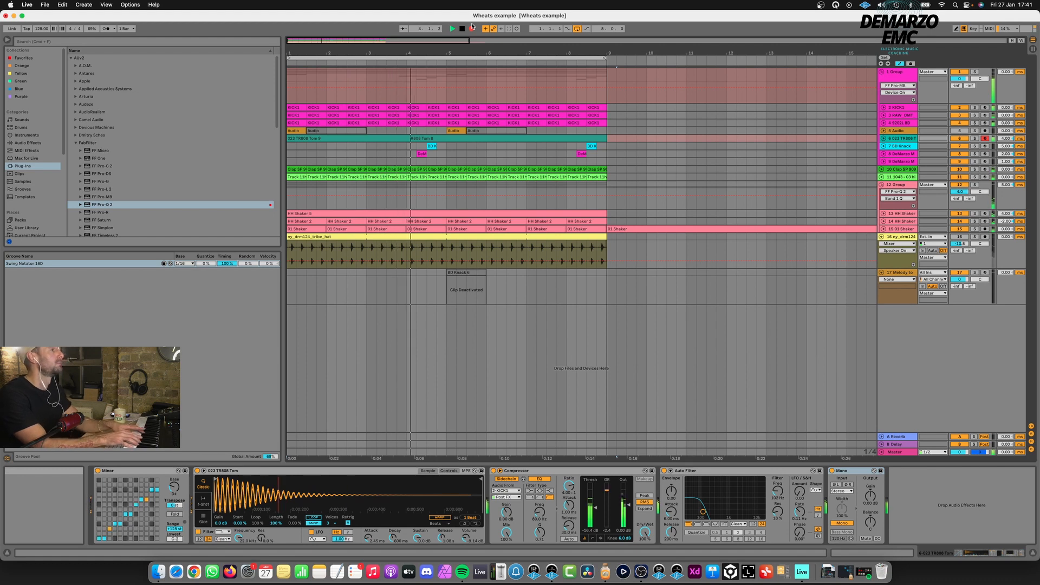
{"action": "left_click", "coordinate": [472, 27]}
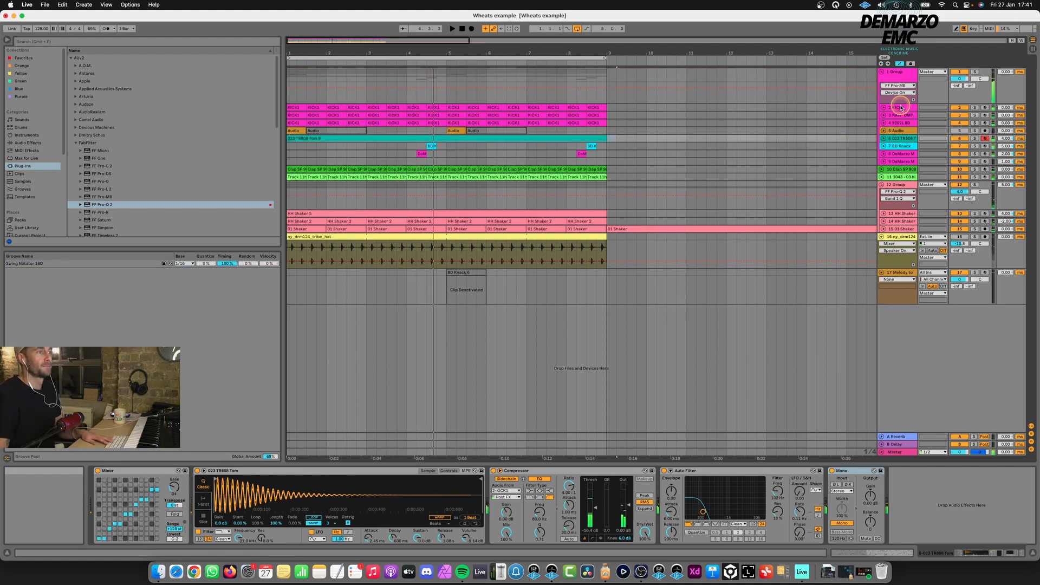
- Open the recorded tom clip in the MIDI editor and move the C3 note near bar 11 back onto the downbeat
{"action": "left_click", "coordinate": [883, 138]}
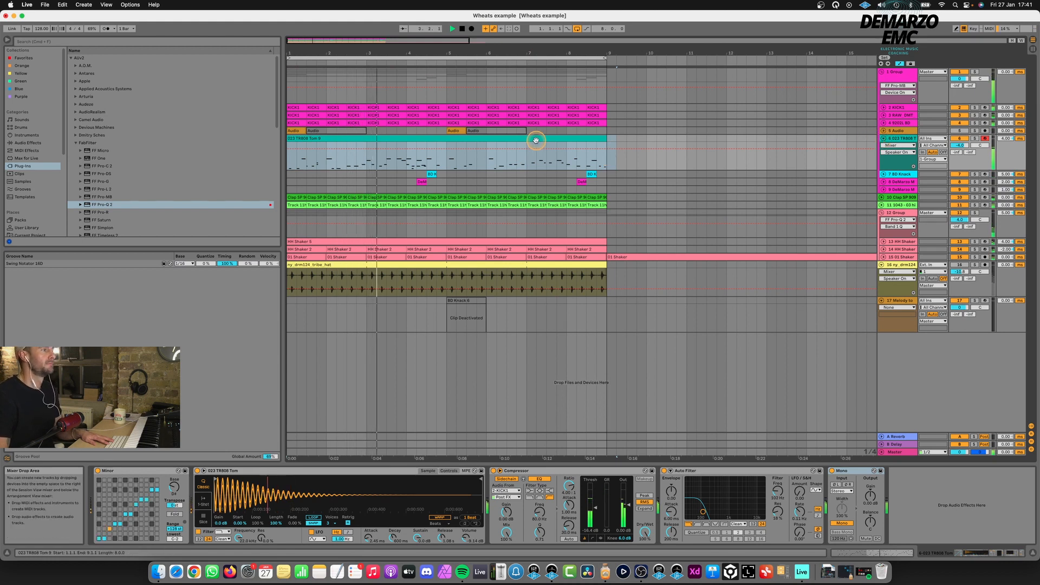
{"action": "left_click", "coordinate": [518, 138]}
{"action": "double_click", "coordinate": [517, 138]}
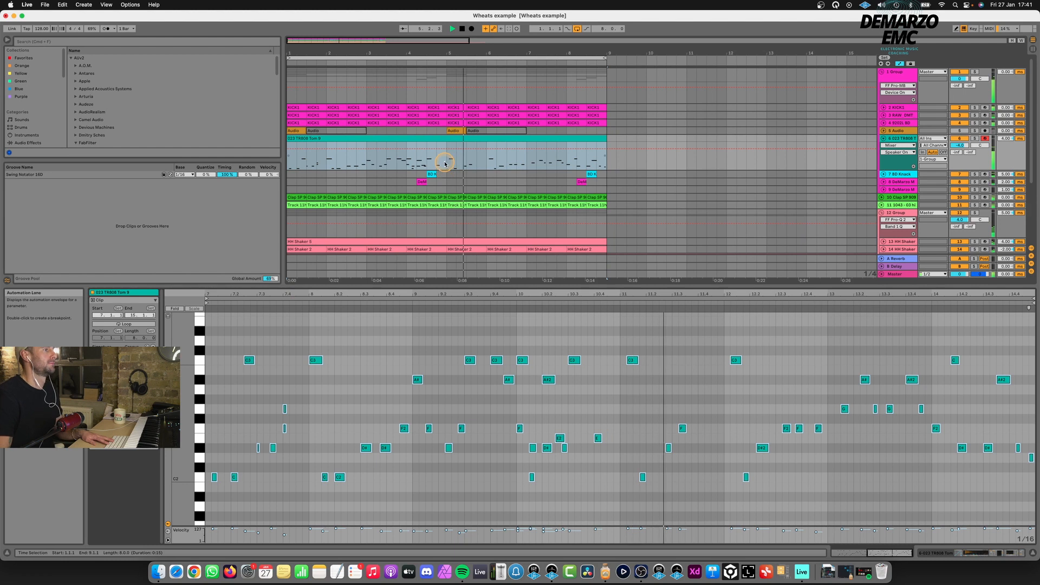
{"action": "left_click_drag", "start_coordinate": [632, 360], "coordinate": [626, 360]}
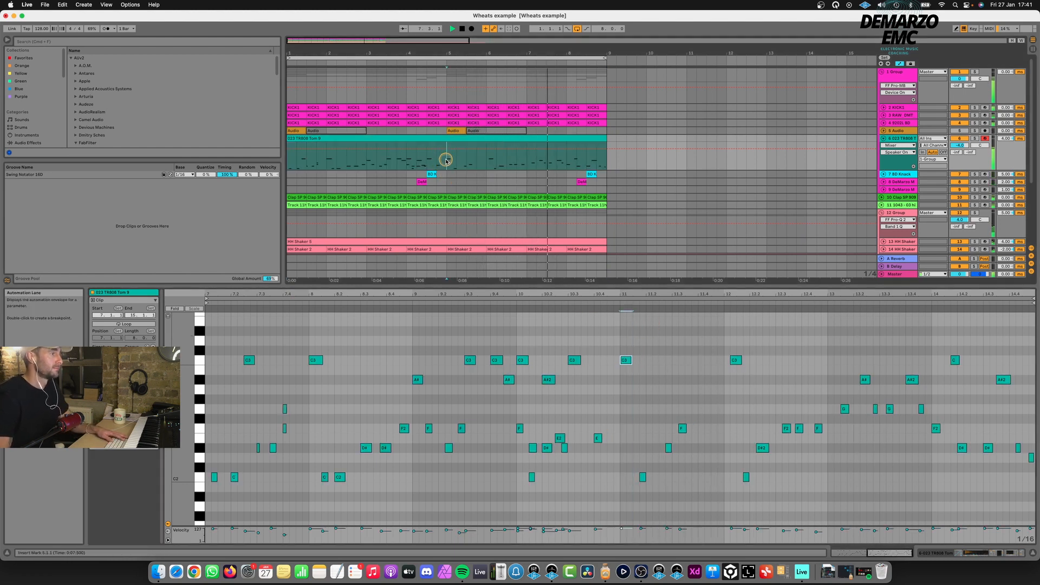
- Copy the two-beat section at bar 5 of the tom clip to bar 1 and move its C2 note to 11.1.3
{"action": "left_click_drag", "start_coordinate": [448, 156], "coordinate": [467, 144]}
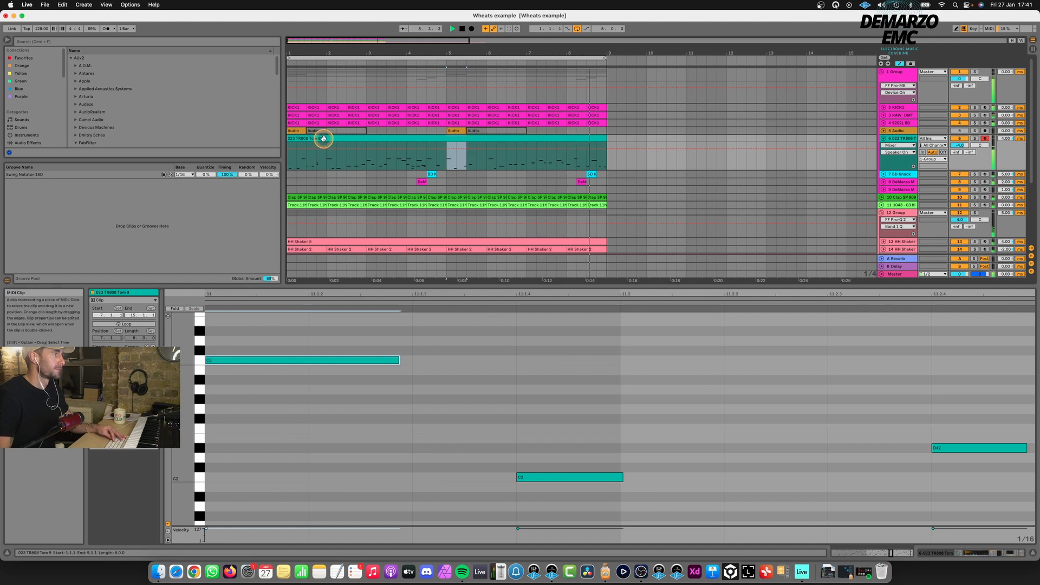
{"action": "key", "text": "super+v"}
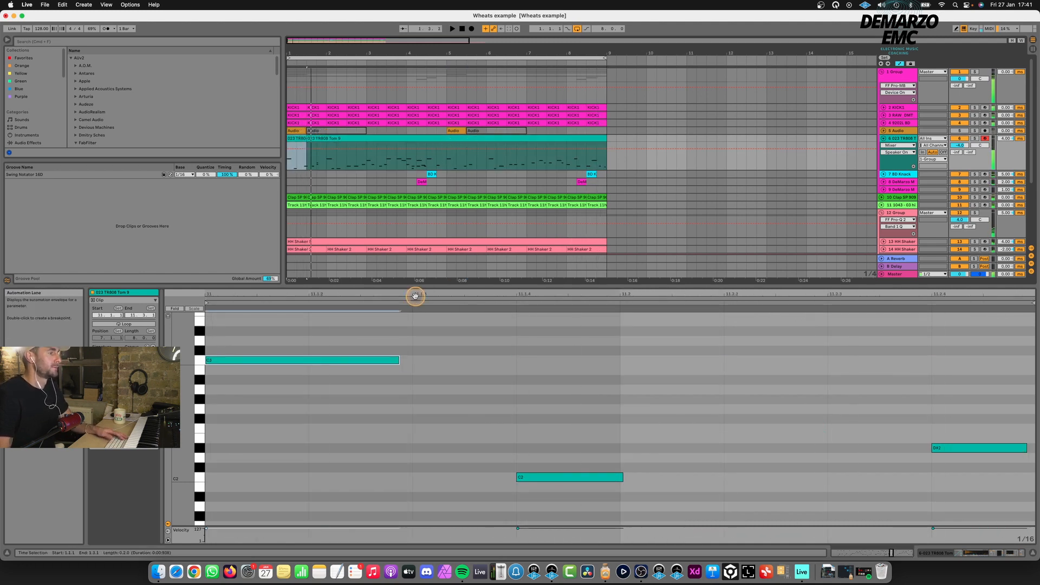
{"action": "left_click_drag", "start_coordinate": [552, 476], "coordinate": [459, 477]}
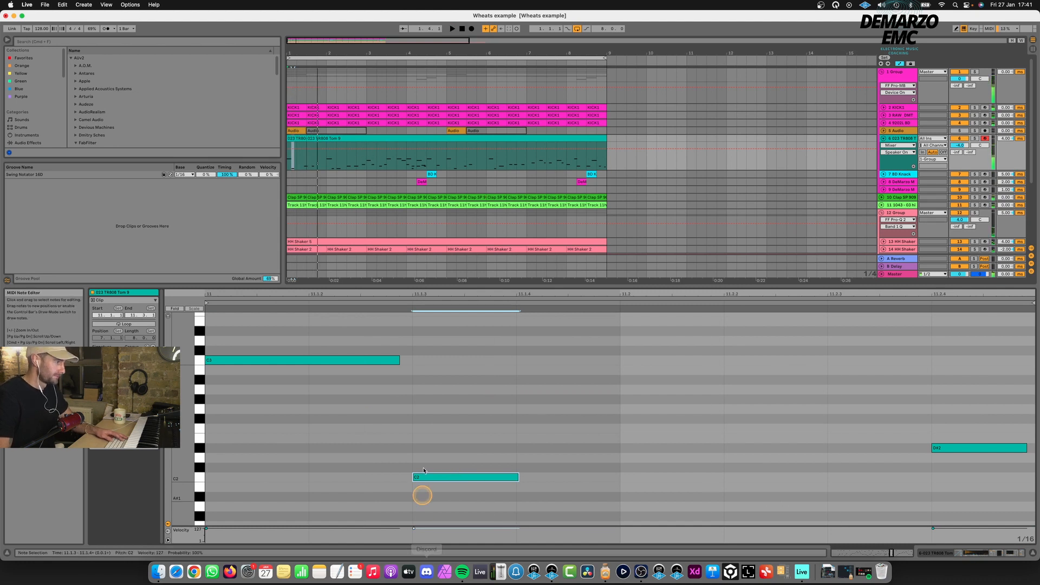
- Add a sixteenth-long C2 note at 11.2.1 in the copied tom section and audition it in the mix
{"action": "key", "text": "space"}
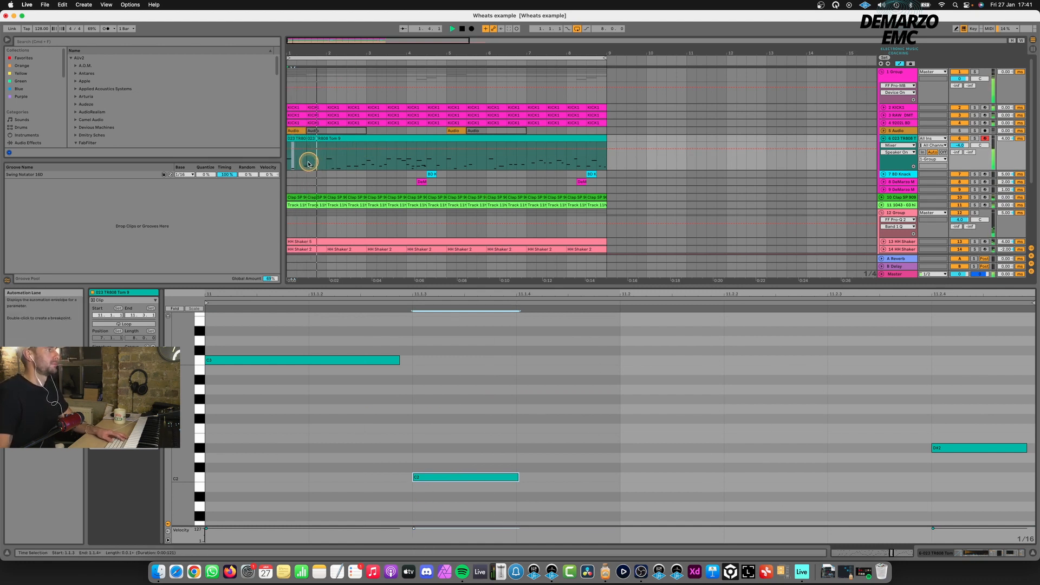
{"action": "key", "text": "space"}
{"action": "double_click", "coordinate": [620, 478]}
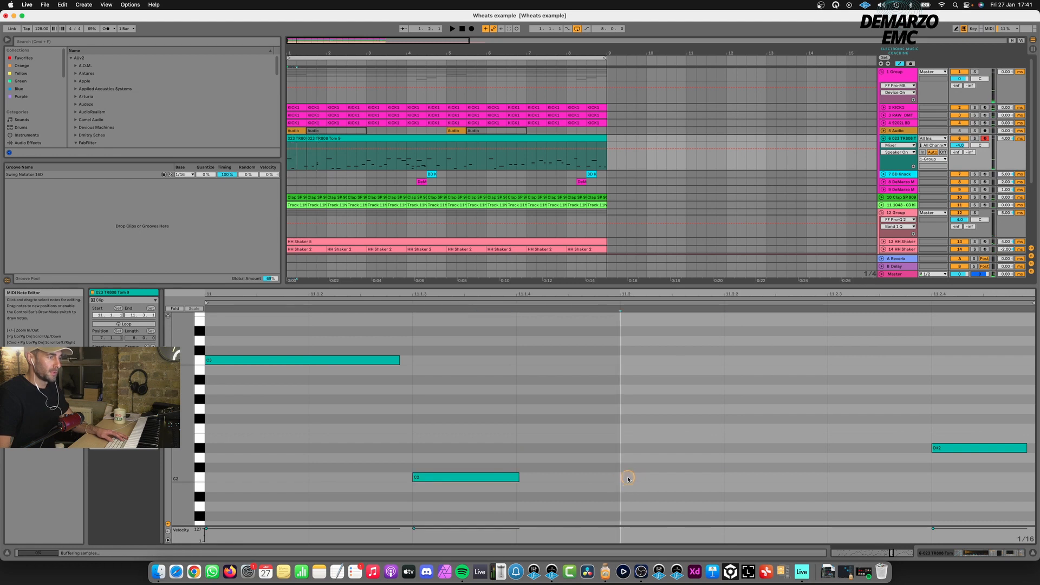
{"action": "key", "text": "space"}
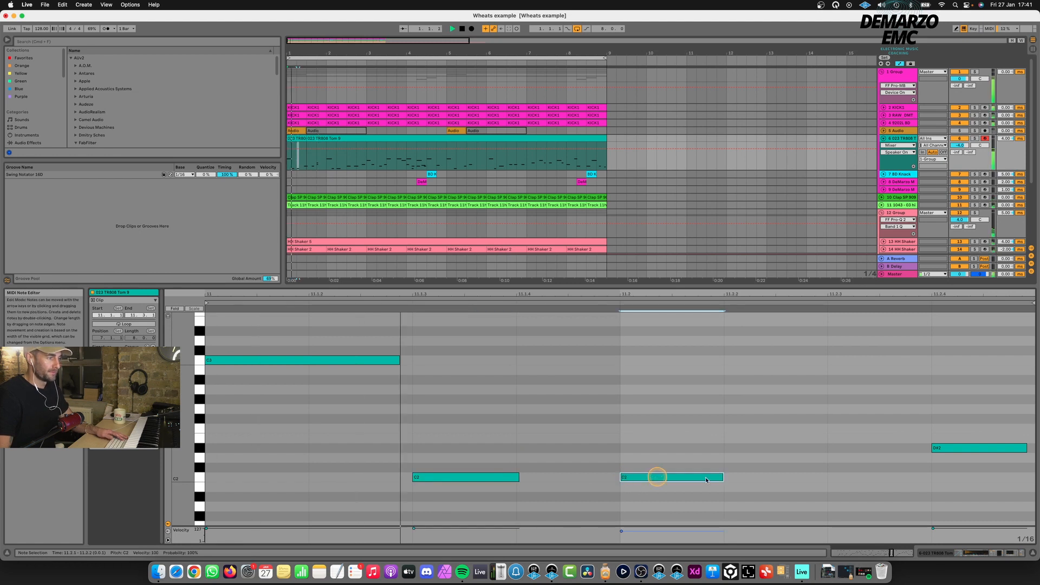
- Audition the opening of the tom clip and examine the D#2 note at 7.3 in the MIDI editor
{"action": "left_click", "coordinate": [297, 138]}
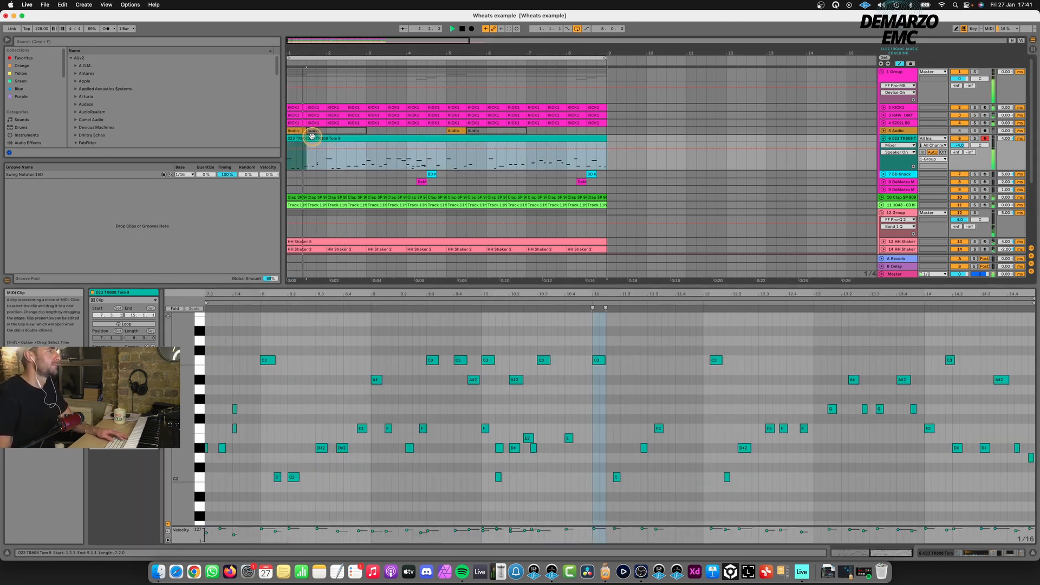
{"action": "left_click", "coordinate": [312, 140]}
{"action": "key", "text": "space"}
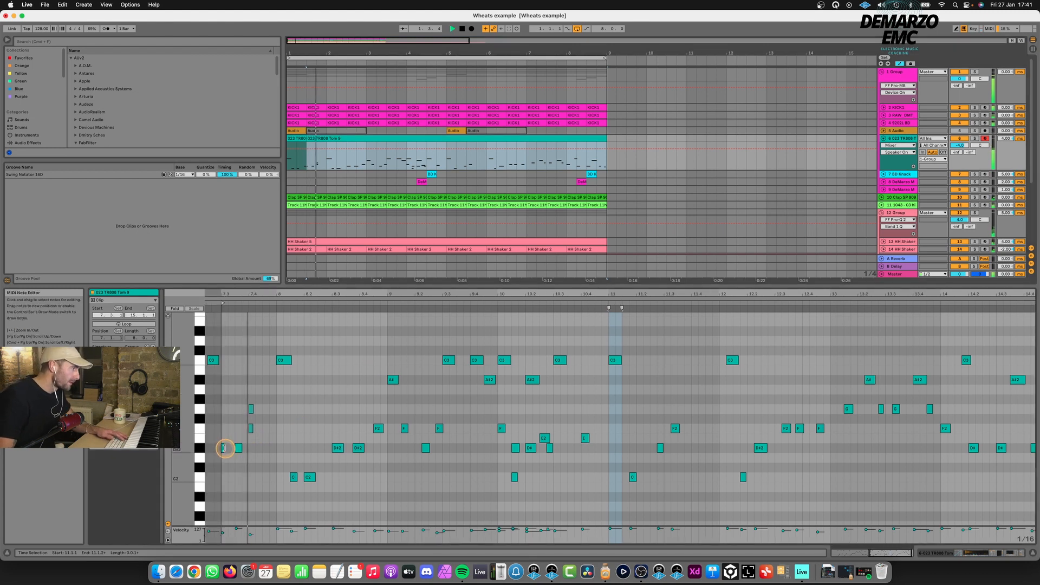
{"action": "left_click", "coordinate": [228, 448]}
{"action": "key", "text": "space"}
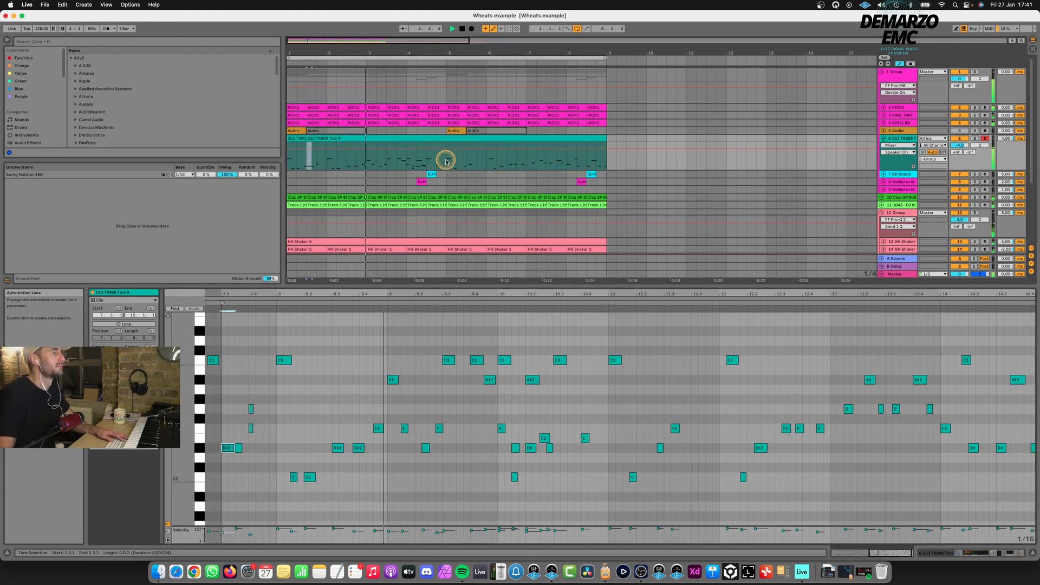
- Copy the one-beat section at 2.4.1 of the tom clip over the beat at 1.4.1
{"action": "left_click_drag", "start_coordinate": [364, 160], "coordinate": [358, 143]}
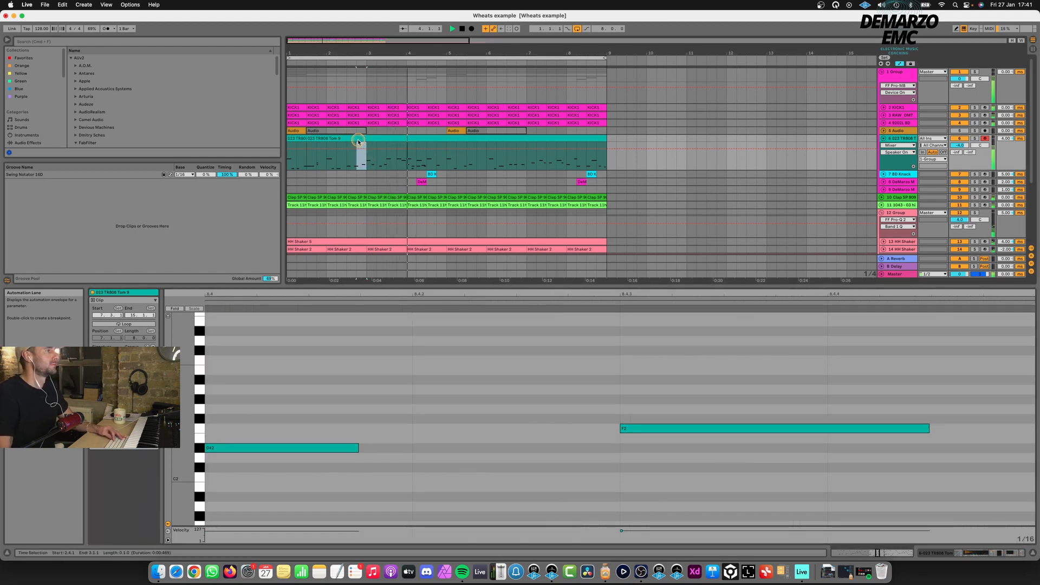
{"action": "left_click", "coordinate": [301, 139]}
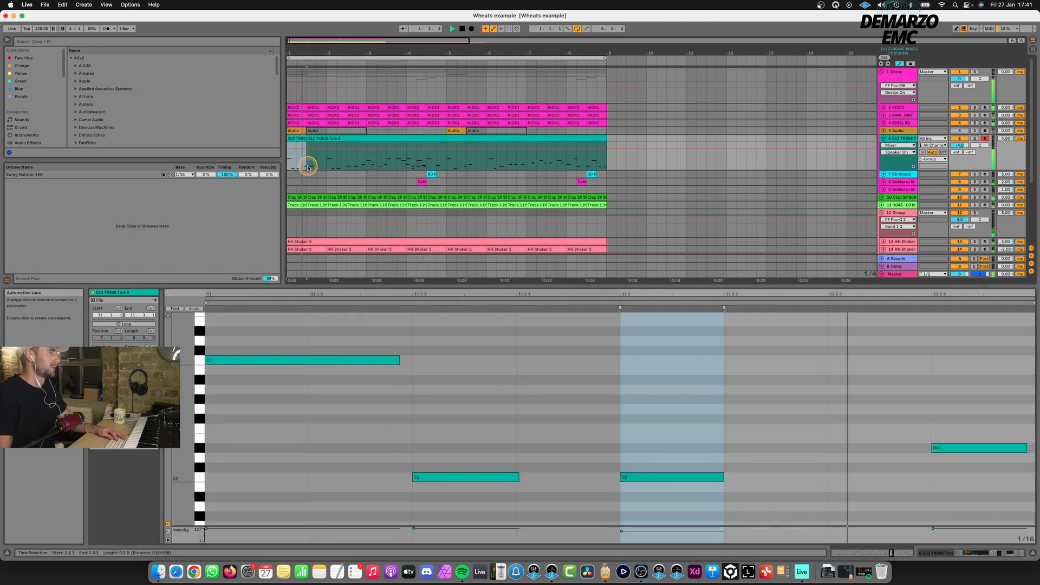
{"action": "left_click", "coordinate": [314, 164]}
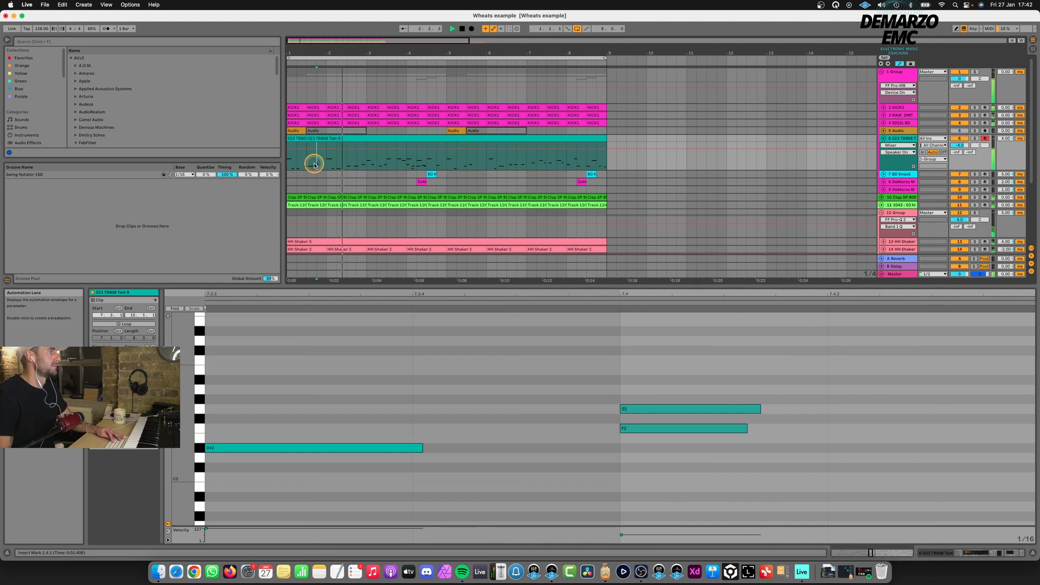
{"action": "left_click", "coordinate": [320, 162]}
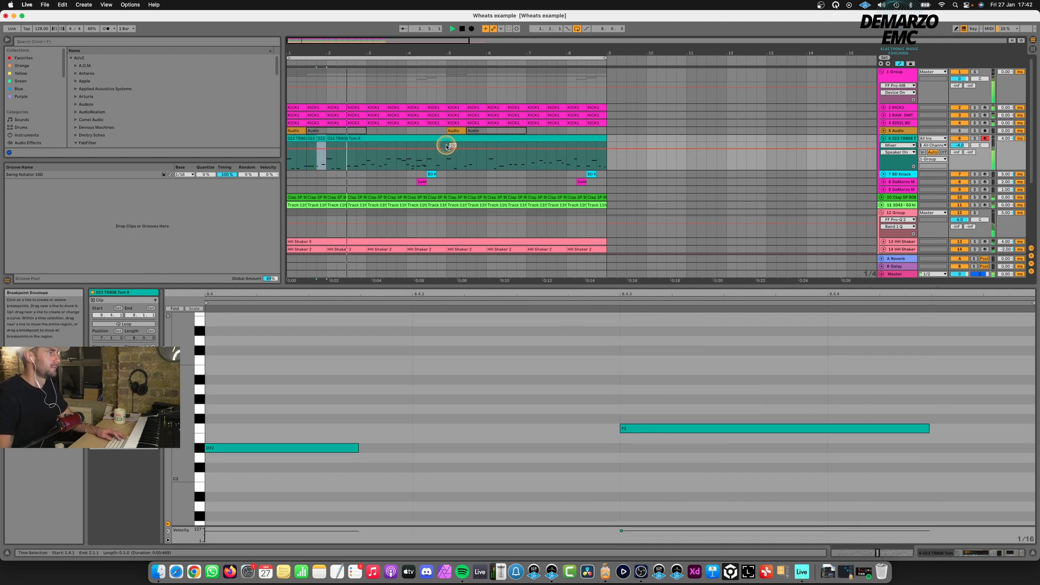
- Duplicate the first four bars of the tom part onto the following four bars, starting at 5.1.1
{"action": "left_click", "coordinate": [443, 144]}
{"action": "left_click", "coordinate": [441, 142]}
{"action": "left_click_drag", "start_coordinate": [443, 153], "coordinate": [260, 139]}
{"action": "key", "text": "super+d"}
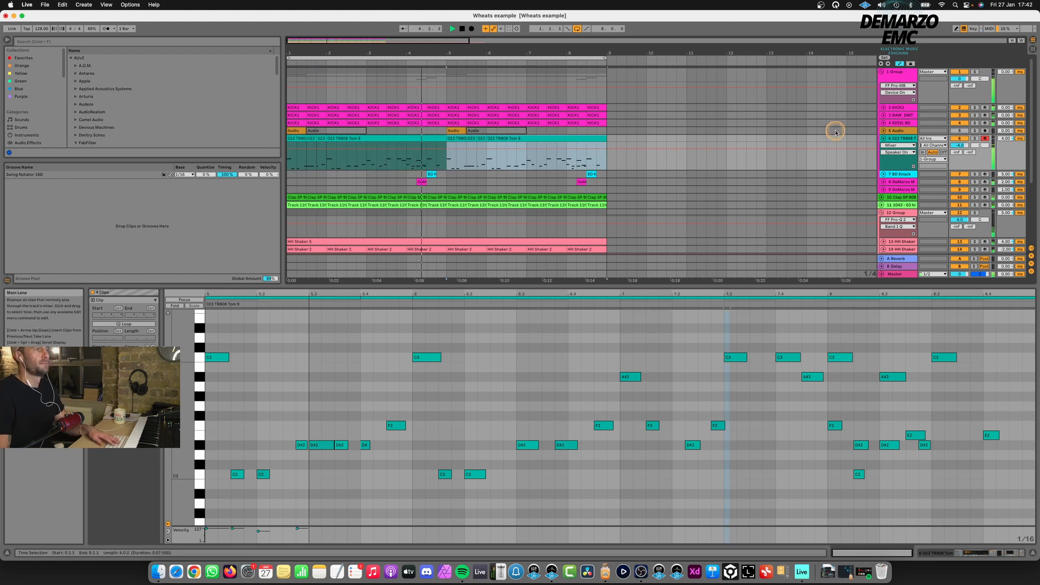
- Adjust the velocity-to-volume amount in the tom track's Simpler and solo the track for playback
{"action": "double_click", "coordinate": [901, 140]}
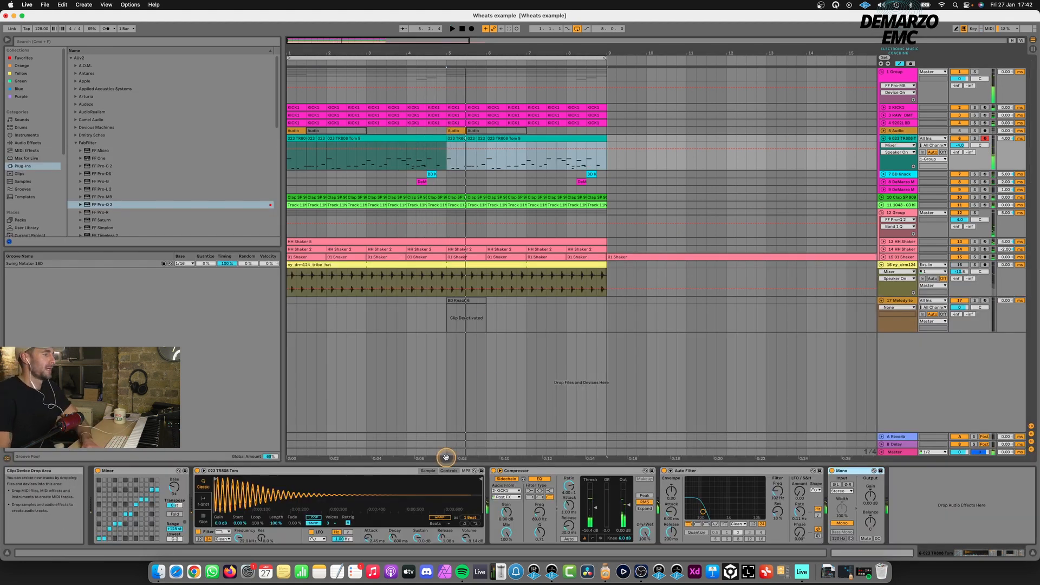
{"action": "left_click", "coordinate": [445, 470]}
{"action": "left_click", "coordinate": [415, 524]}
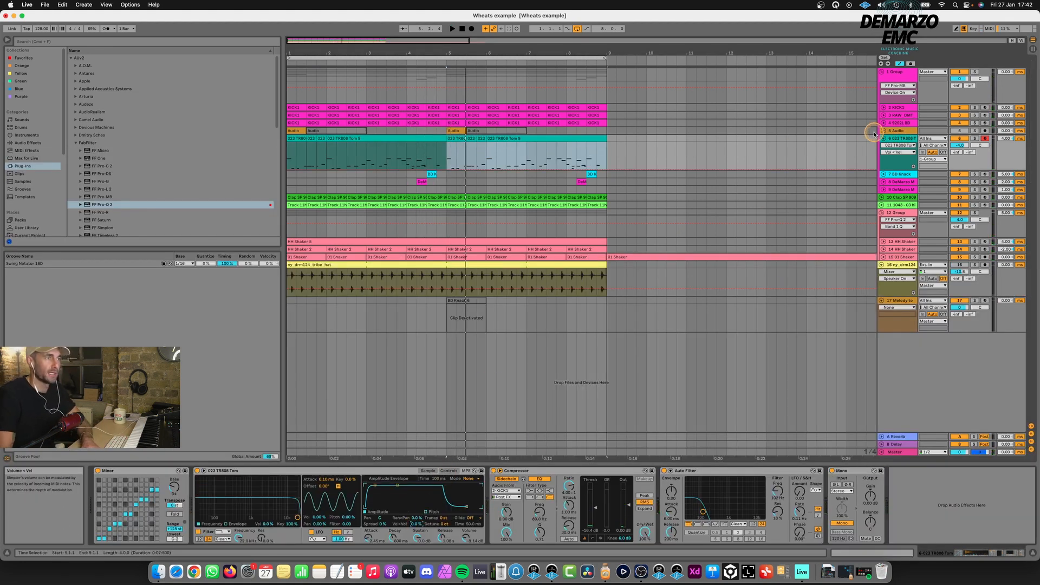
{"action": "left_click", "coordinate": [974, 138]}
{"action": "key", "text": "space"}
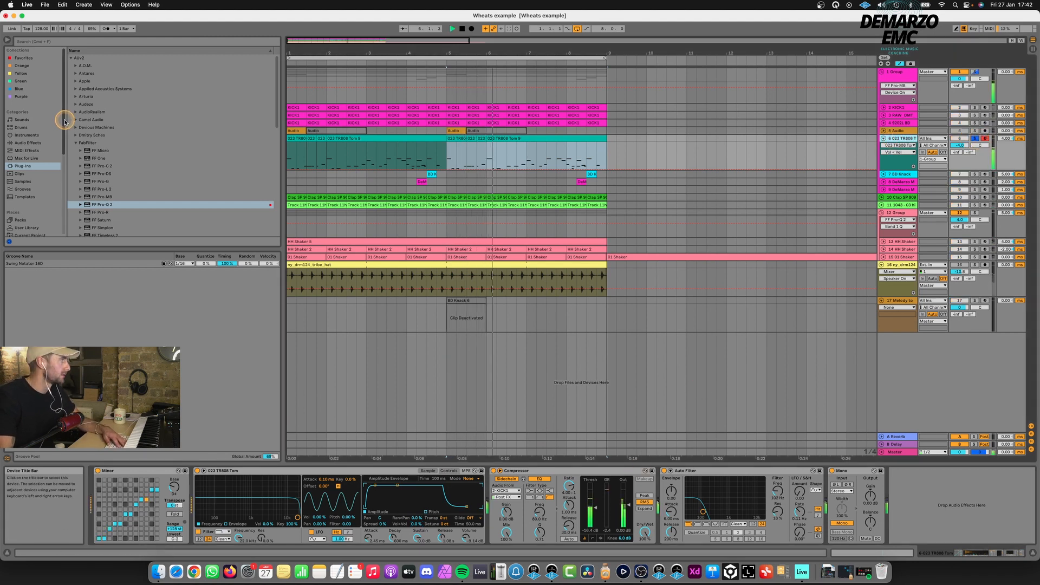
- Insert a Compressor from the Dynamics audio effects between the tom's Simpler and its sidechain compressor
{"action": "left_click", "coordinate": [76, 143]}
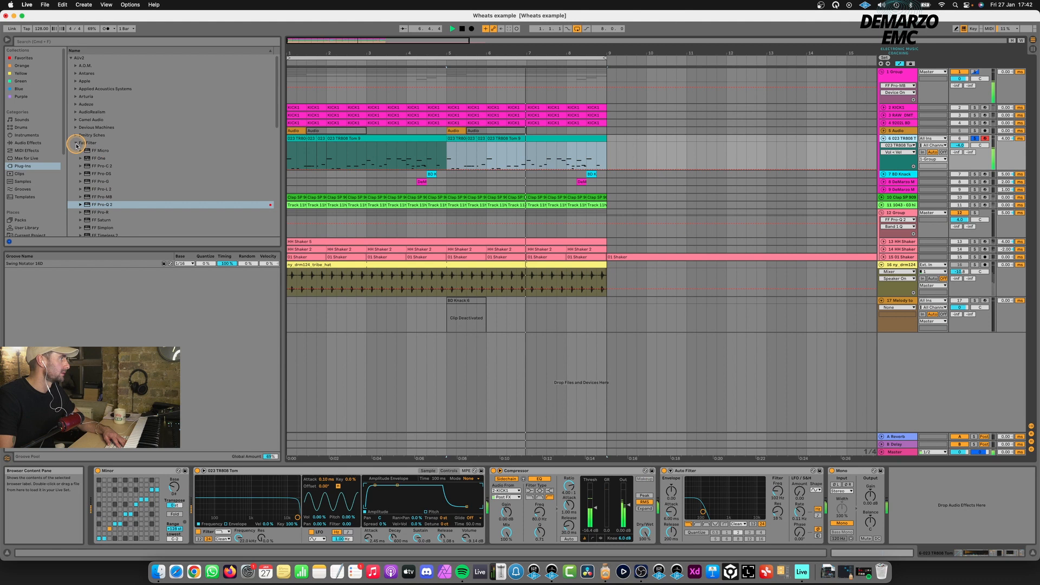
{"action": "left_click", "coordinate": [39, 143]}
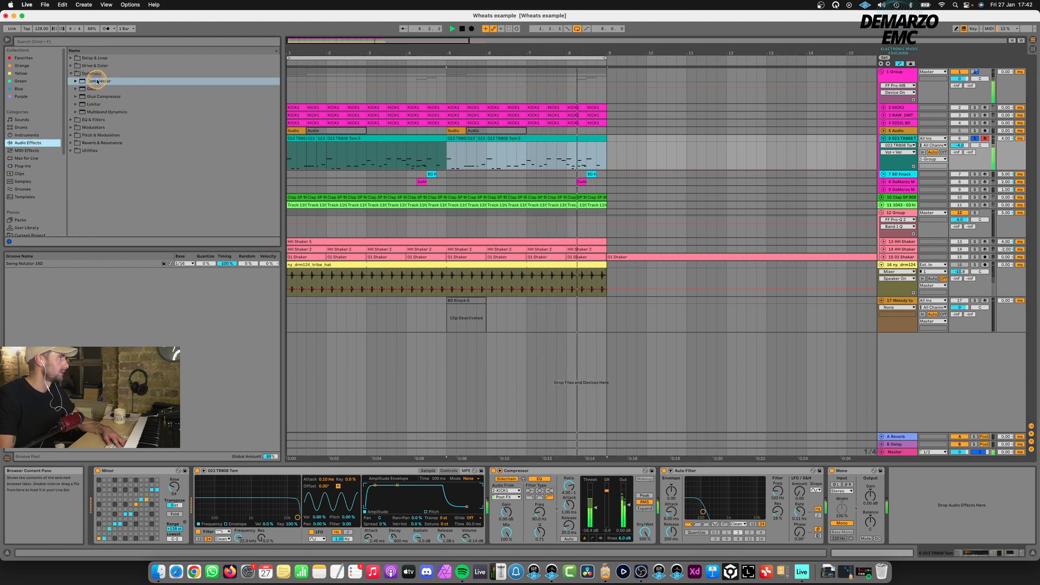
{"action": "left_click_drag", "start_coordinate": [97, 82], "coordinate": [480, 493]}
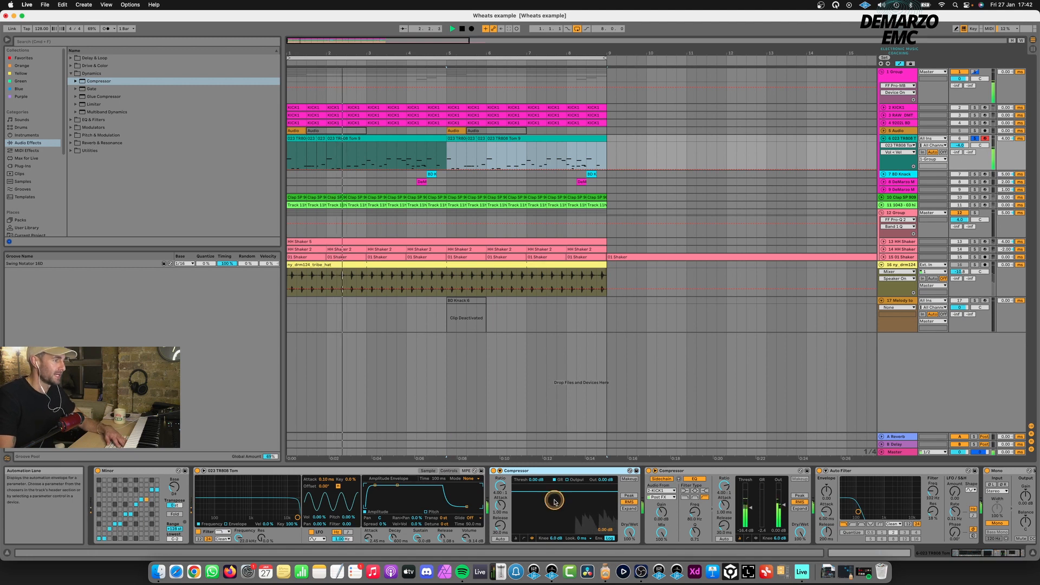
- Lower the new compressor's threshold and adjust its output gain, and unsolo the tom track to hear the full mix
{"action": "left_click", "coordinate": [516, 538]}
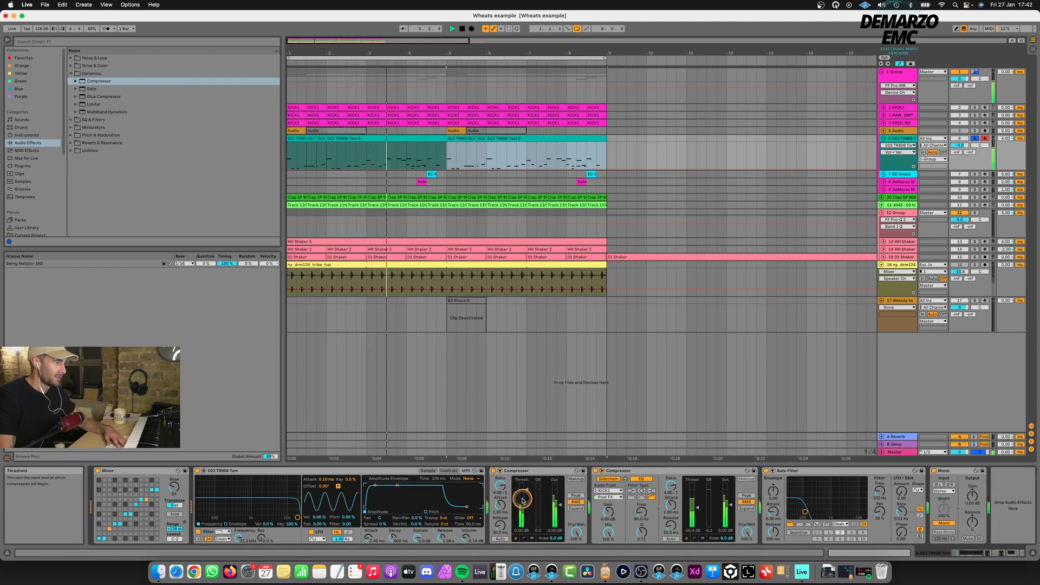
{"action": "left_click_drag", "start_coordinate": [523, 501], "coordinate": [557, 503]}
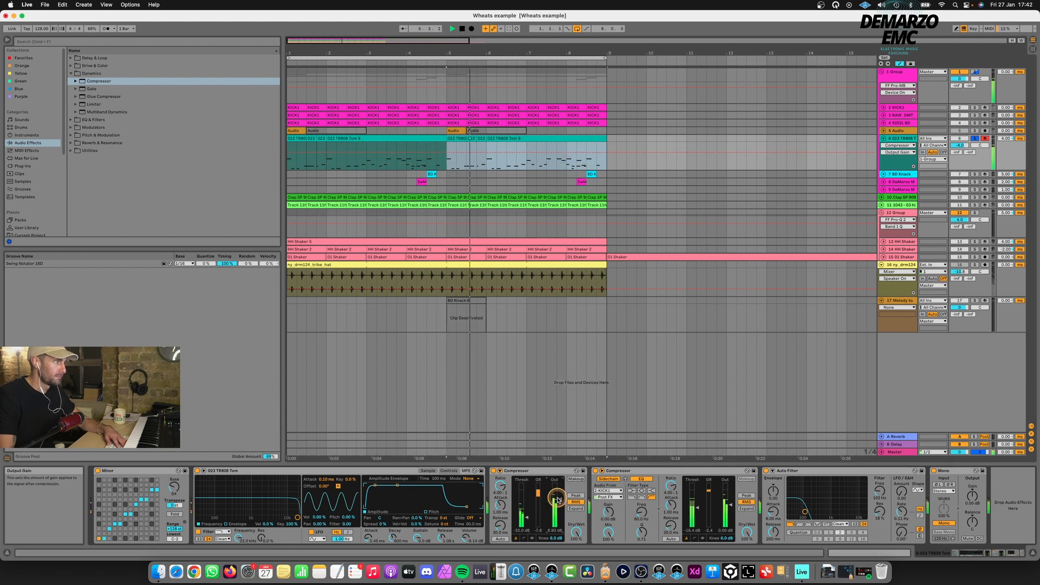
{"action": "left_click", "coordinate": [974, 138]}
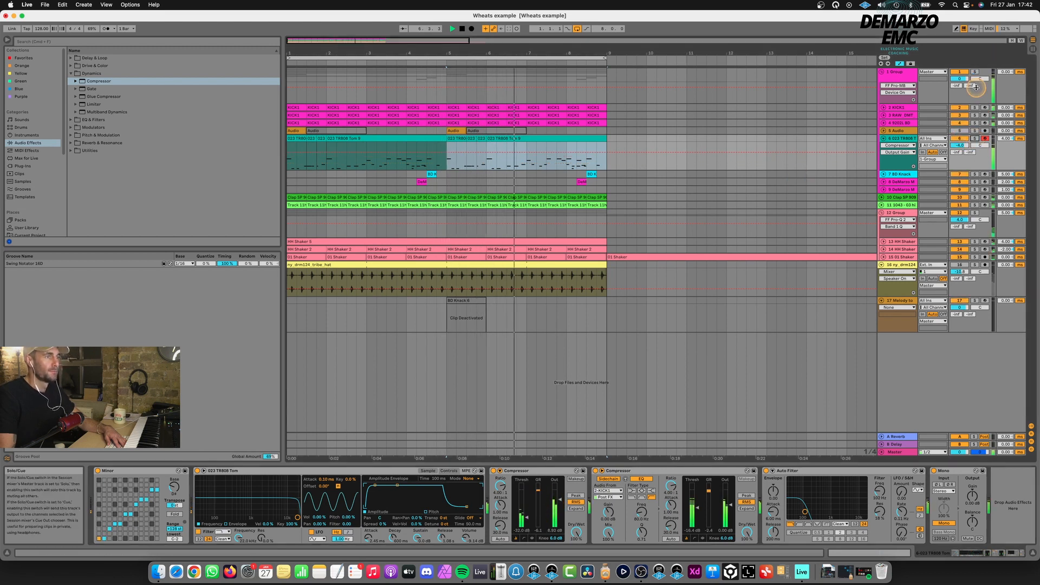
- Fold the tom and tribe hat tracks and delete the unused Melody MIDI track 17
{"action": "left_click", "coordinate": [884, 139]}
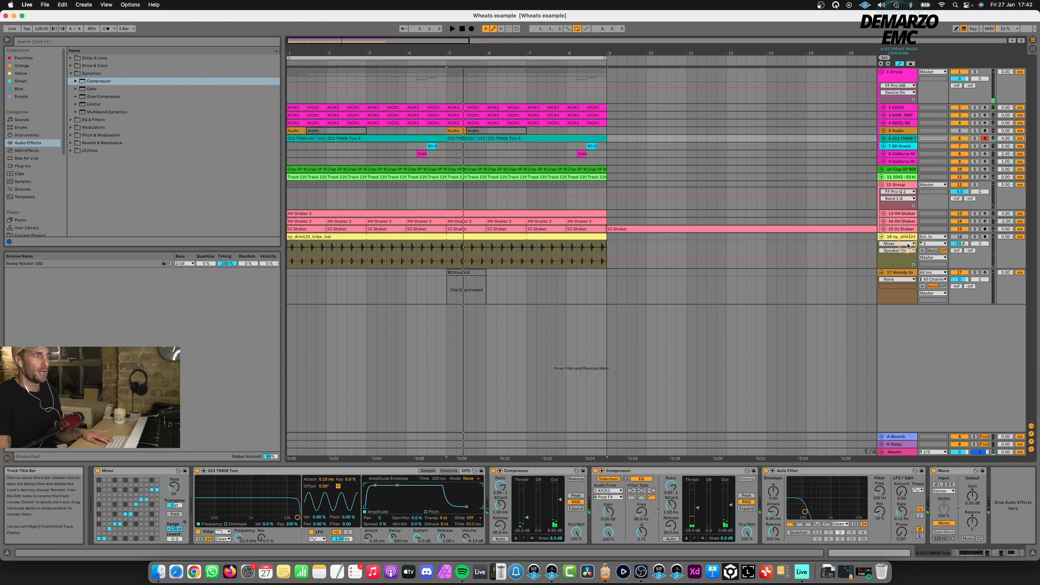
{"action": "left_click", "coordinate": [880, 238]}
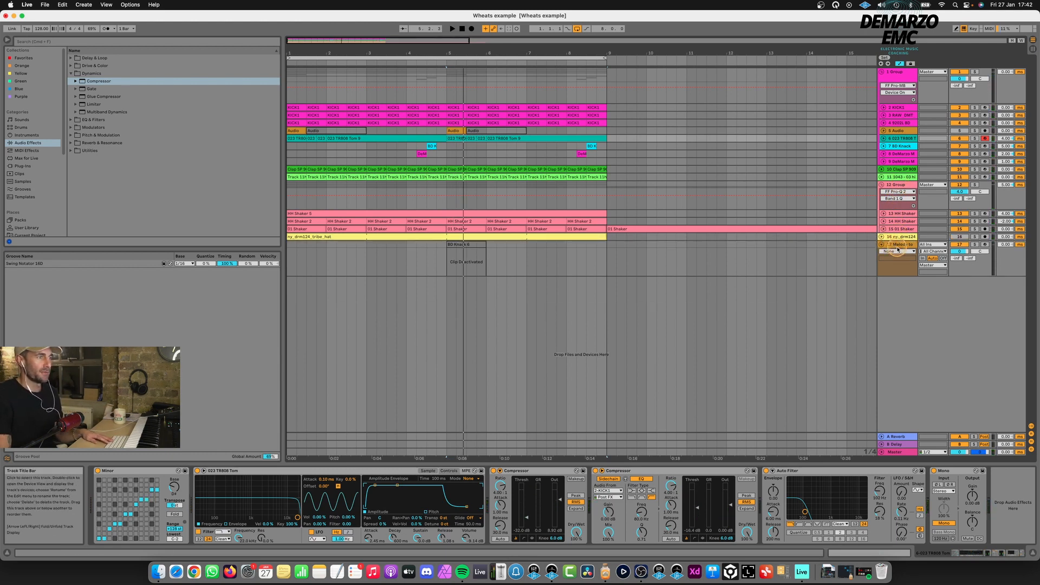
{"action": "left_click", "coordinate": [898, 248]}
{"action": "key", "text": "Delete"}
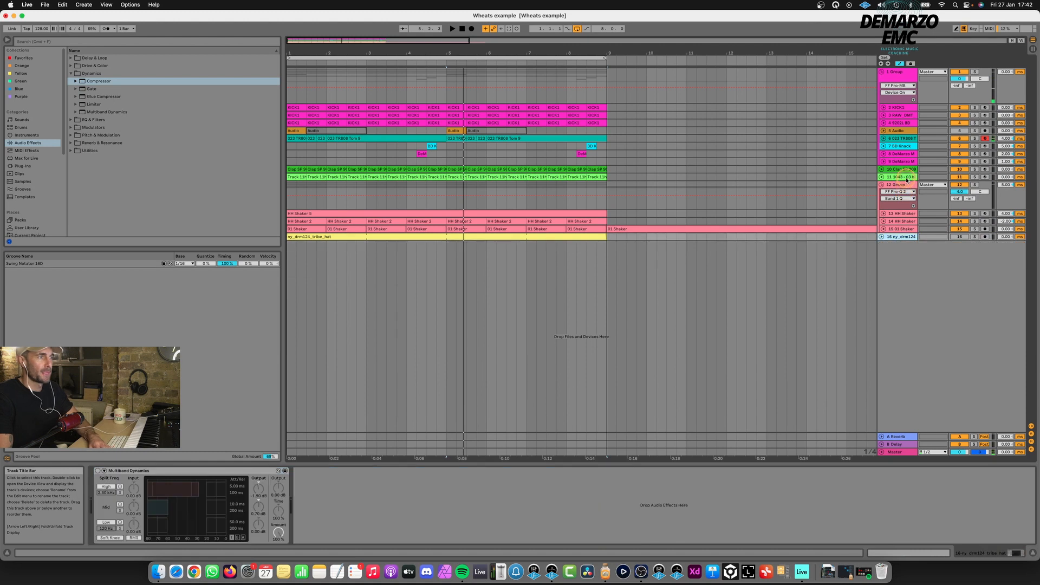
- Insert a new MIDI track below track 11 and show the Max for Live folder in the browser
{"action": "left_click", "coordinate": [906, 178]}
{"action": "key", "text": "super+shift+t"}
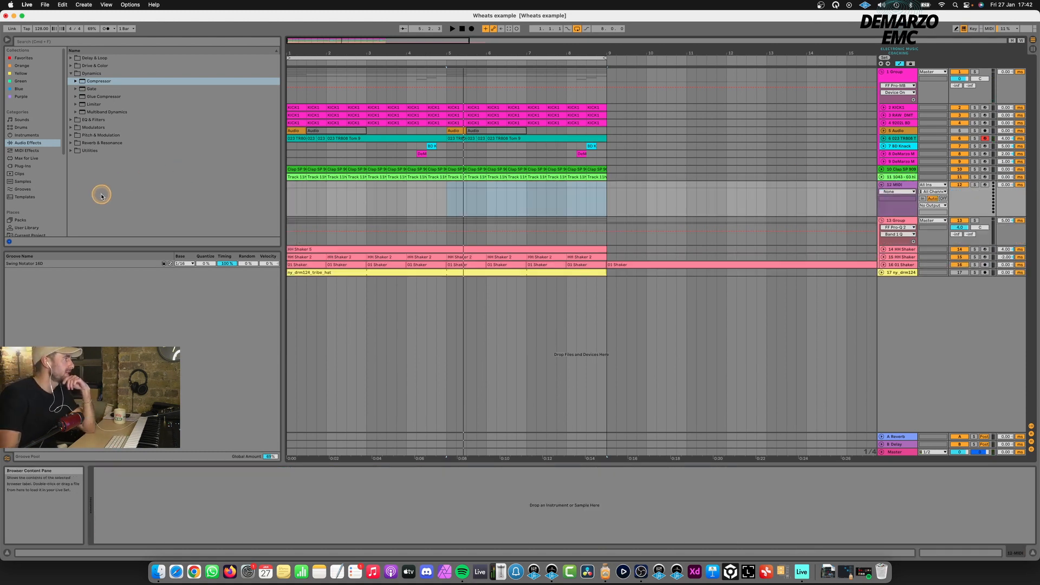
{"action": "scroll", "coordinate": [33, 183], "scroll_direction": "down", "scroll_amount": 3}
{"action": "left_click", "coordinate": [25, 197]}
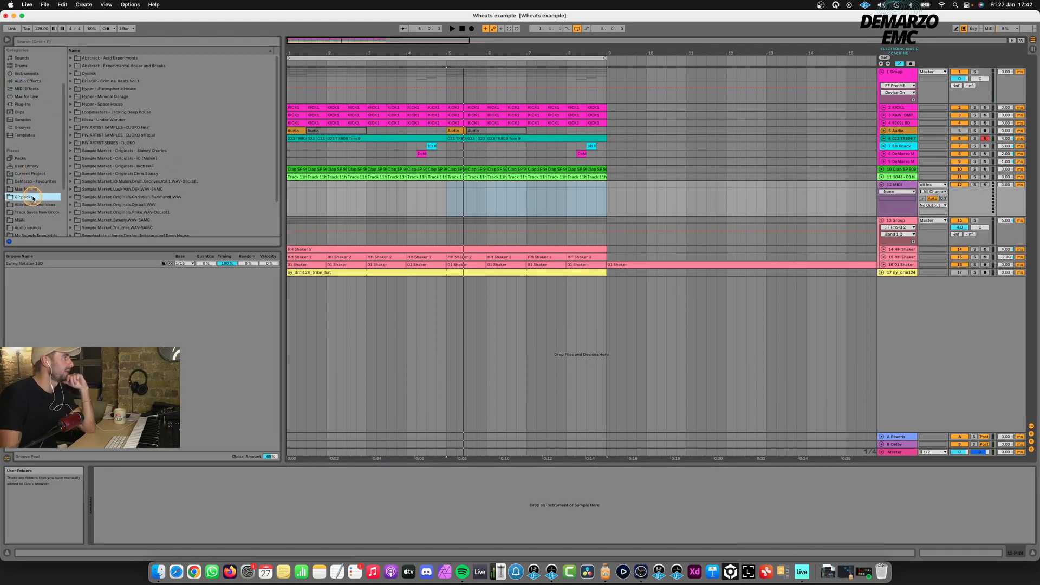
{"action": "left_click", "coordinate": [33, 190]}
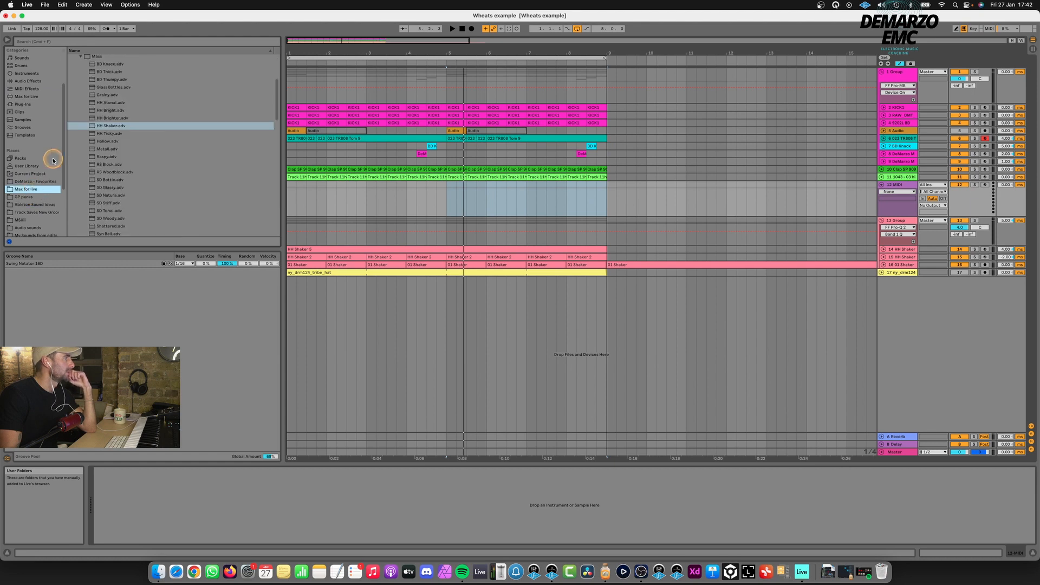
- Look through the Mass, Slate and Void preset folders of the Opal Project for a percussion sound
{"action": "left_click", "coordinate": [108, 134]}
{"action": "scroll", "coordinate": [142, 181], "scroll_direction": "down", "scroll_amount": 3}
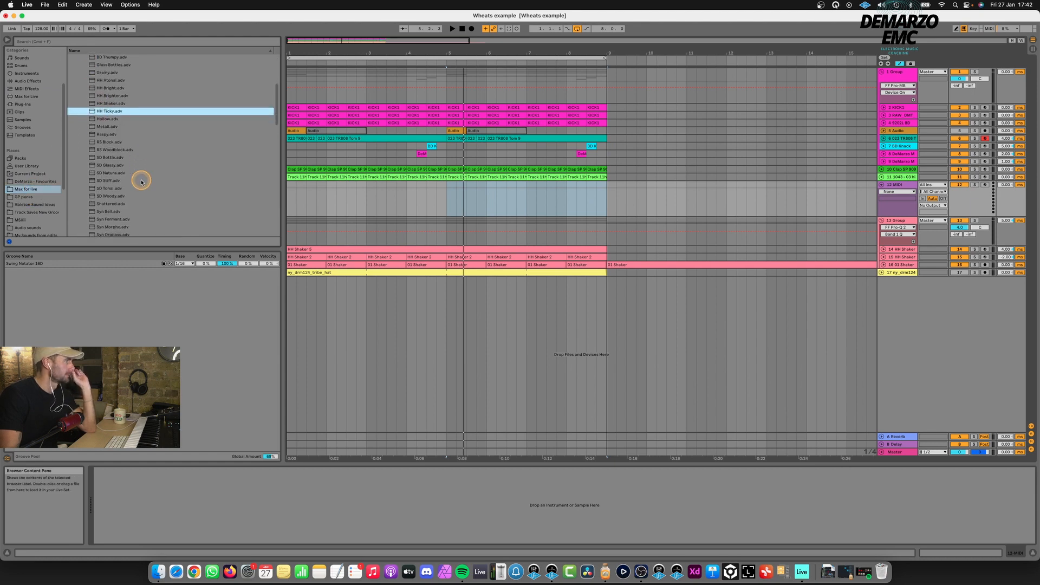
{"action": "scroll", "coordinate": [130, 161], "scroll_direction": "up", "scroll_amount": 2}
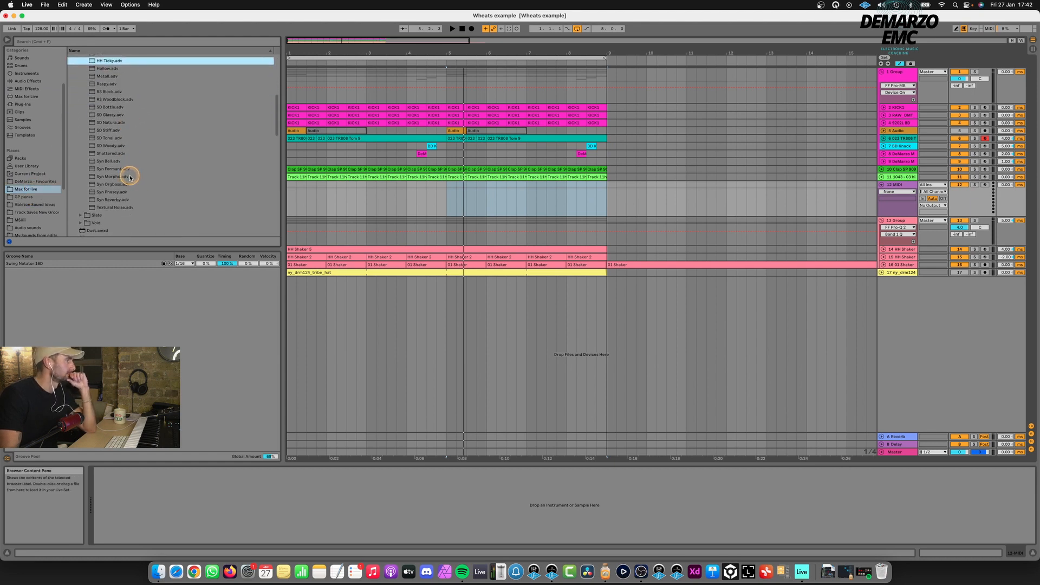
{"action": "scroll", "coordinate": [97, 120], "scroll_direction": "up", "scroll_amount": 4}
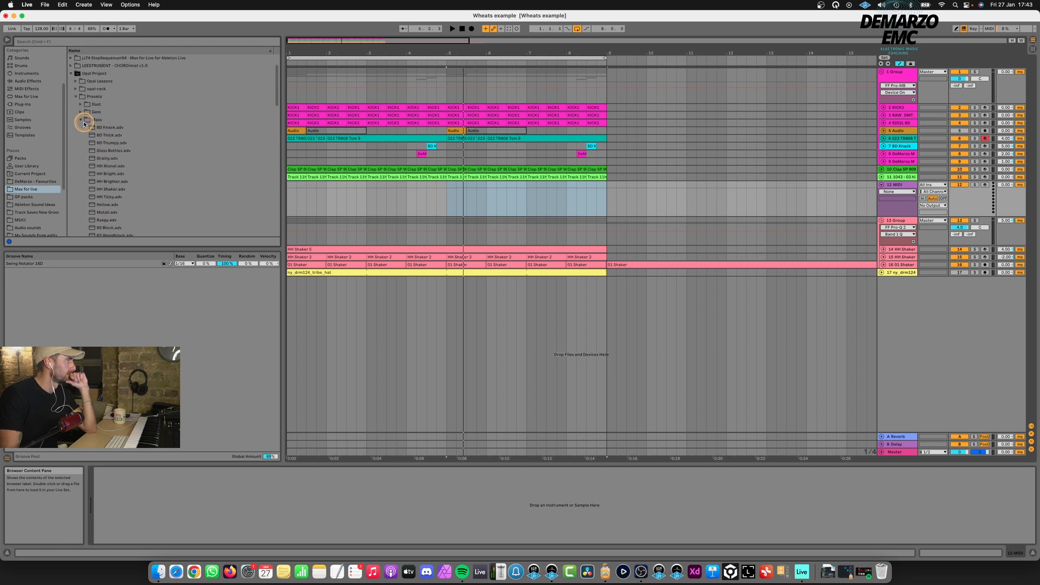
{"action": "left_click", "coordinate": [81, 120]}
{"action": "left_click", "coordinate": [81, 128]}
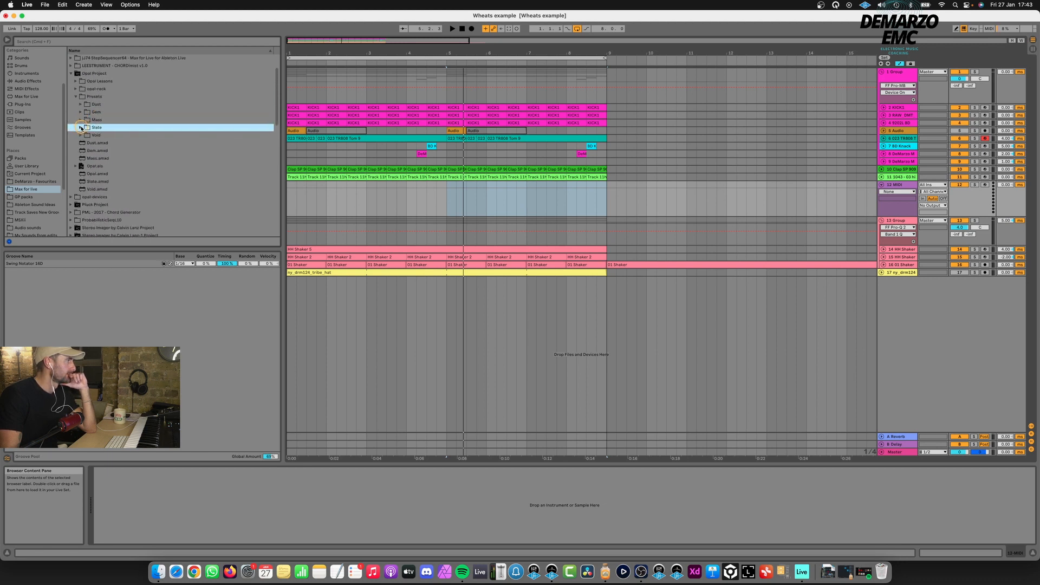
{"action": "left_click", "coordinate": [80, 136]}
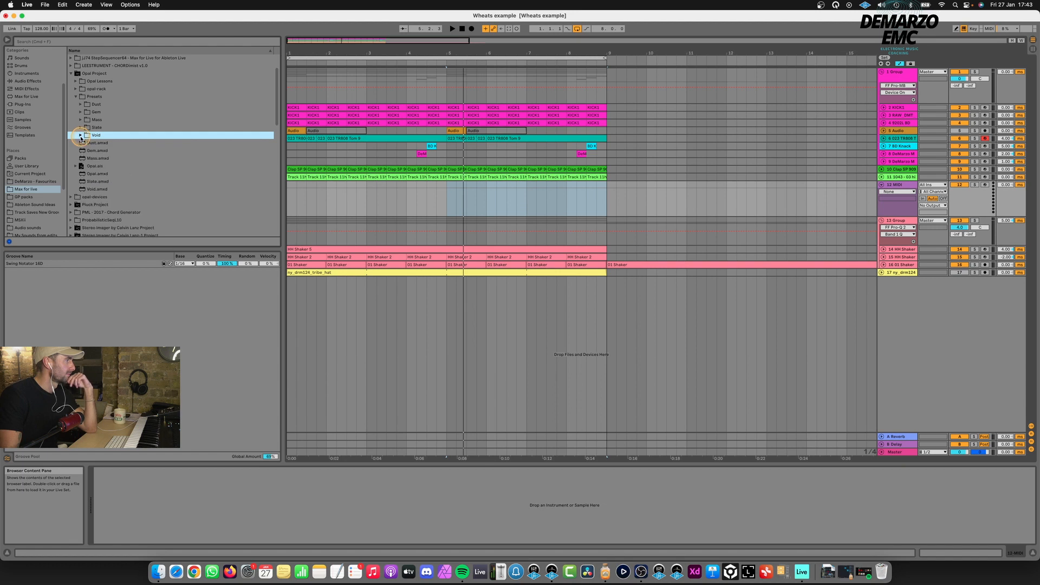
- Load the Grainy preset from the Mass folder onto the new MIDI track and adjust its Cut amount
{"action": "left_click", "coordinate": [81, 120]}
{"action": "scroll", "coordinate": [109, 175], "scroll_direction": "down", "scroll_amount": 2}
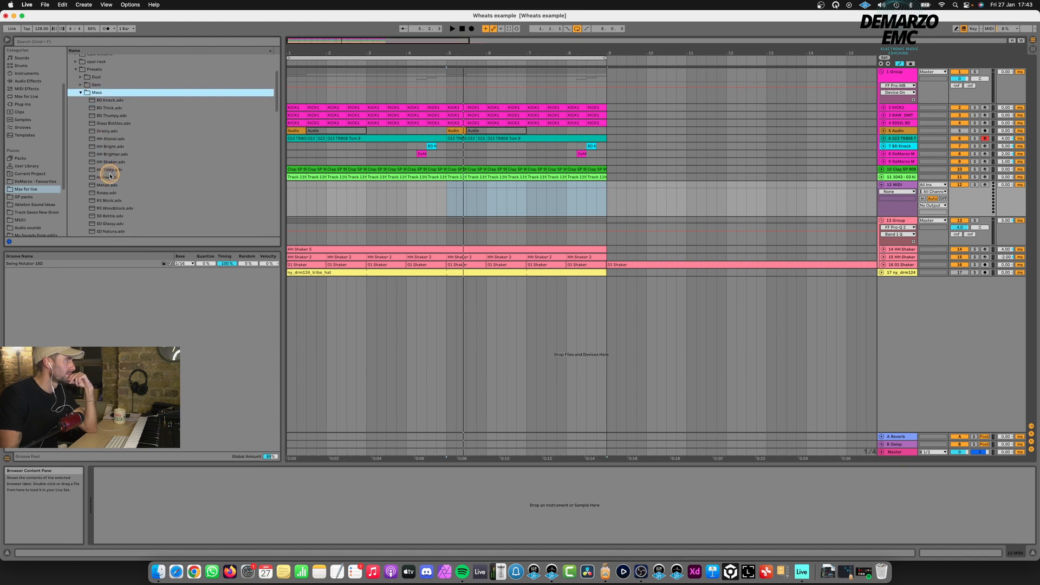
{"action": "left_click", "coordinate": [115, 132]}
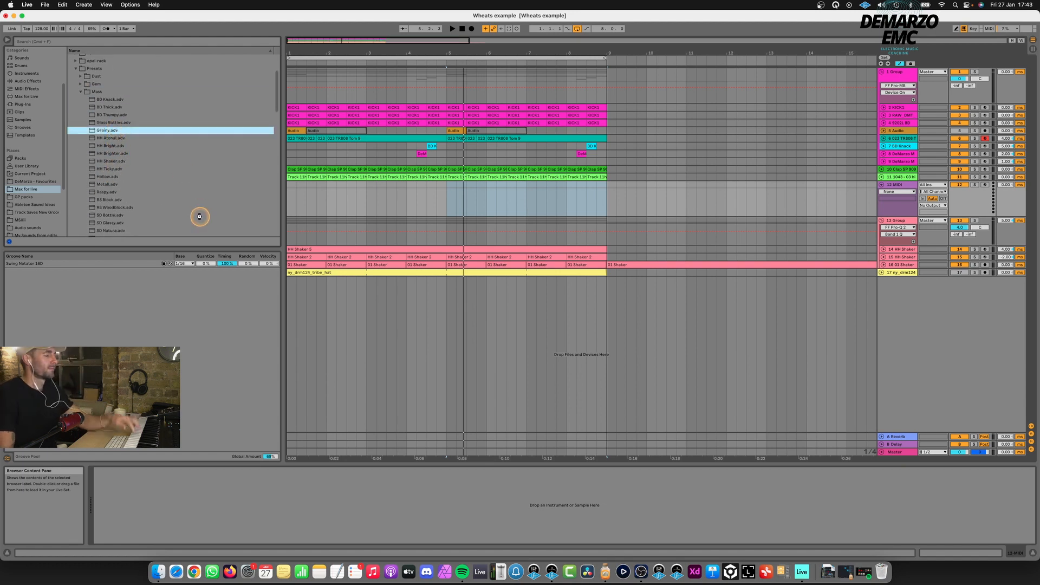
{"action": "left_click_drag", "start_coordinate": [201, 223], "coordinate": [634, 196]}
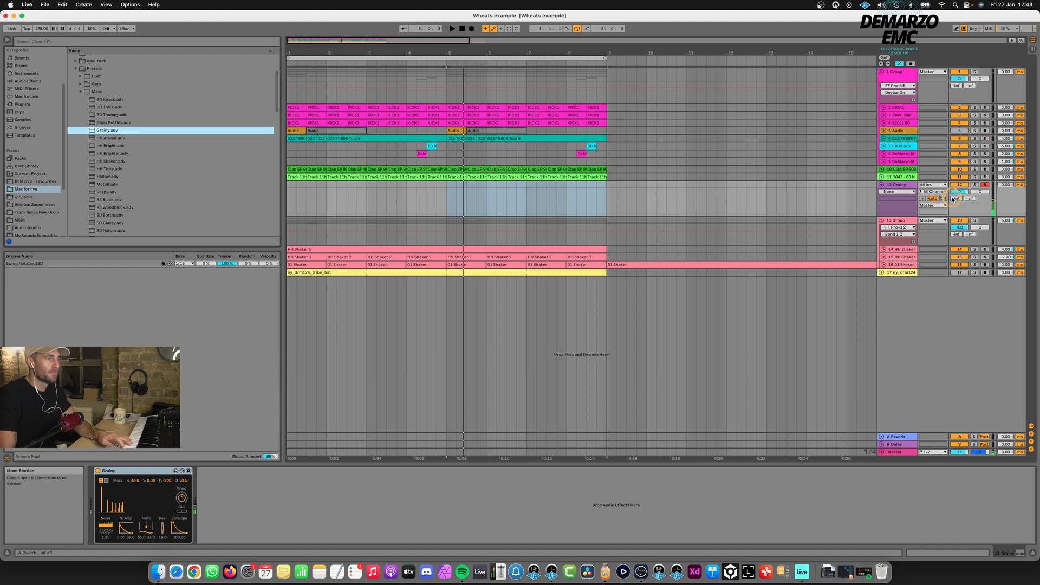
{"action": "left_click", "coordinate": [182, 497]}
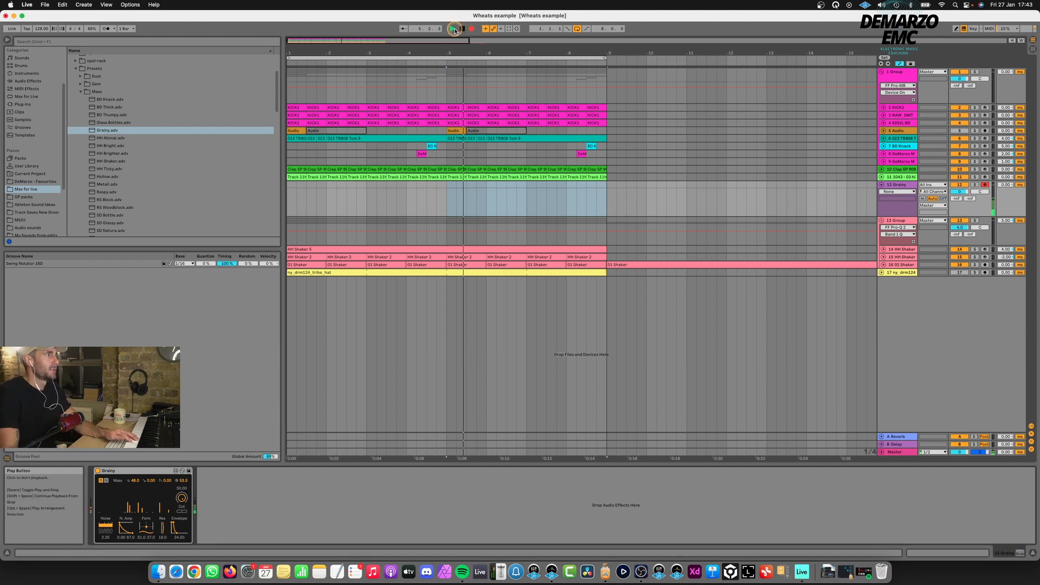
- Record a Grainy percussion part across the eight-bar loop and play the whole recorded clip back from bar 1
{"action": "left_click", "coordinate": [460, 28]}
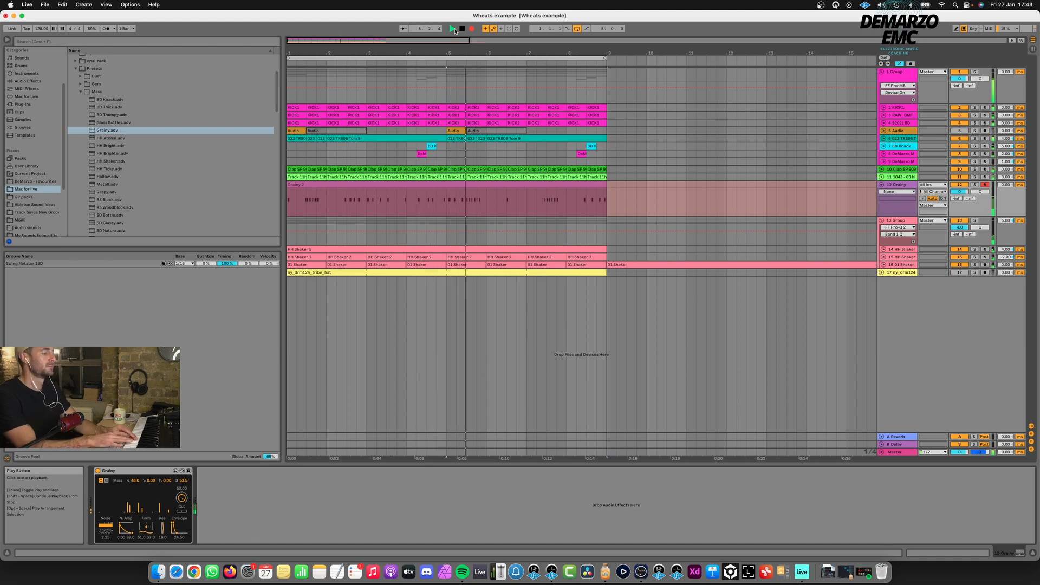
{"action": "left_click", "coordinate": [471, 29]}
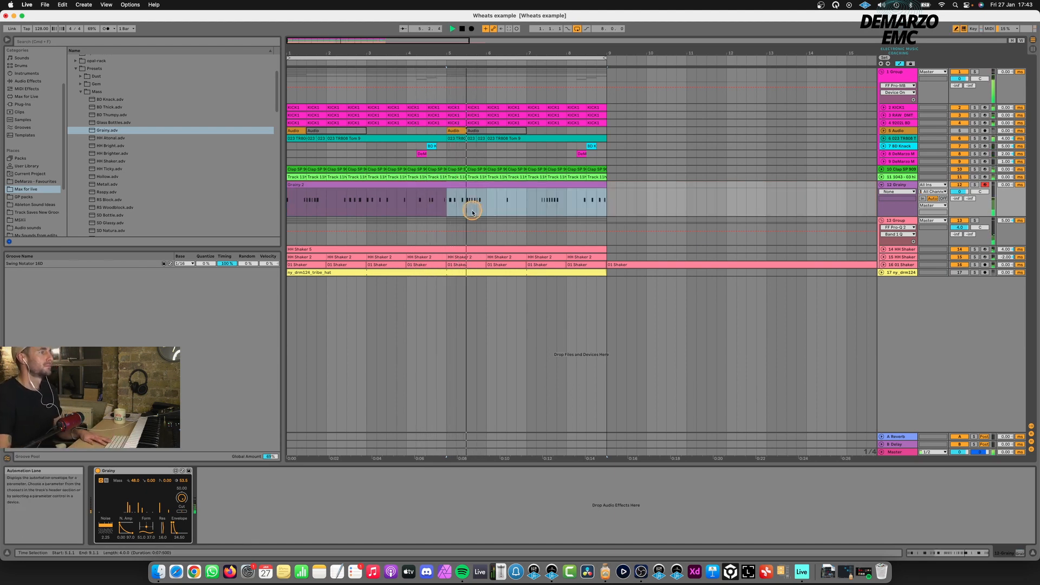
{"action": "left_click_drag", "start_coordinate": [608, 184], "coordinate": [262, 187]}
{"action": "key", "text": "space"}
{"action": "key", "text": "space"}
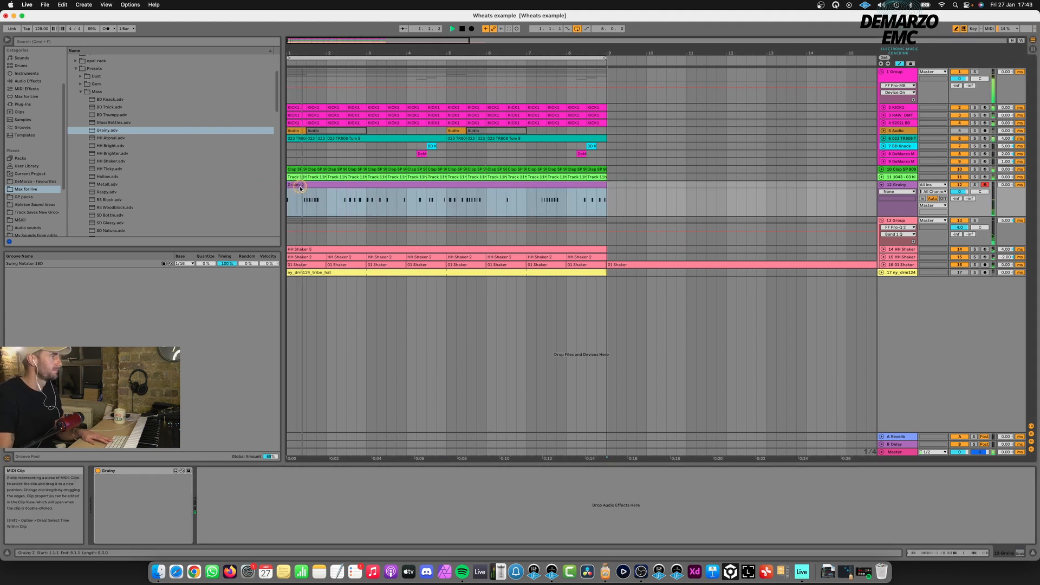
- Inspect the recorded Grainy clip's notes, solo its track and play it from bar 5 with the Mass device shown
{"action": "key", "text": "shift+Tab"}
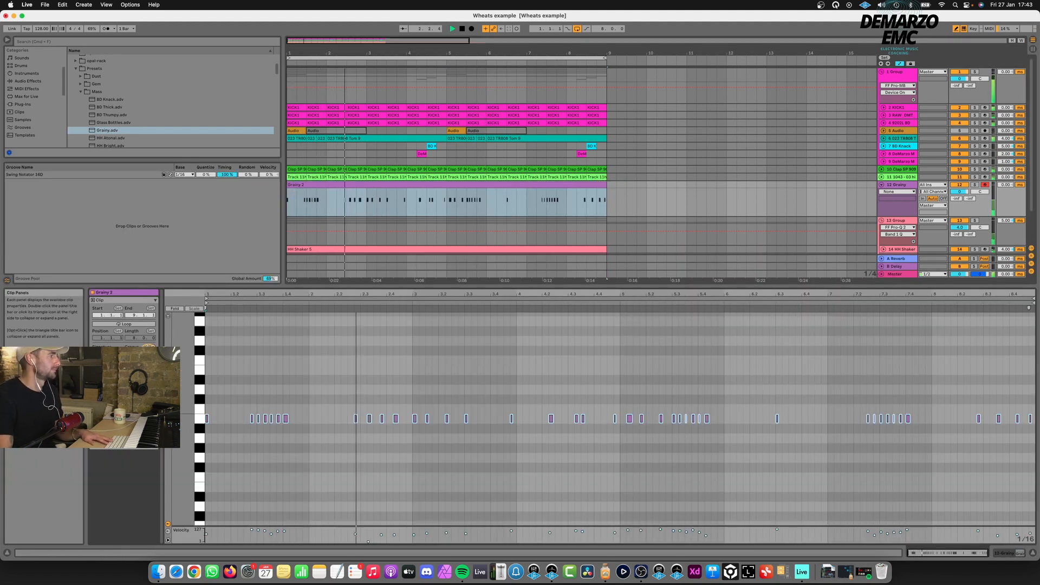
{"action": "left_click", "coordinate": [502, 215]}
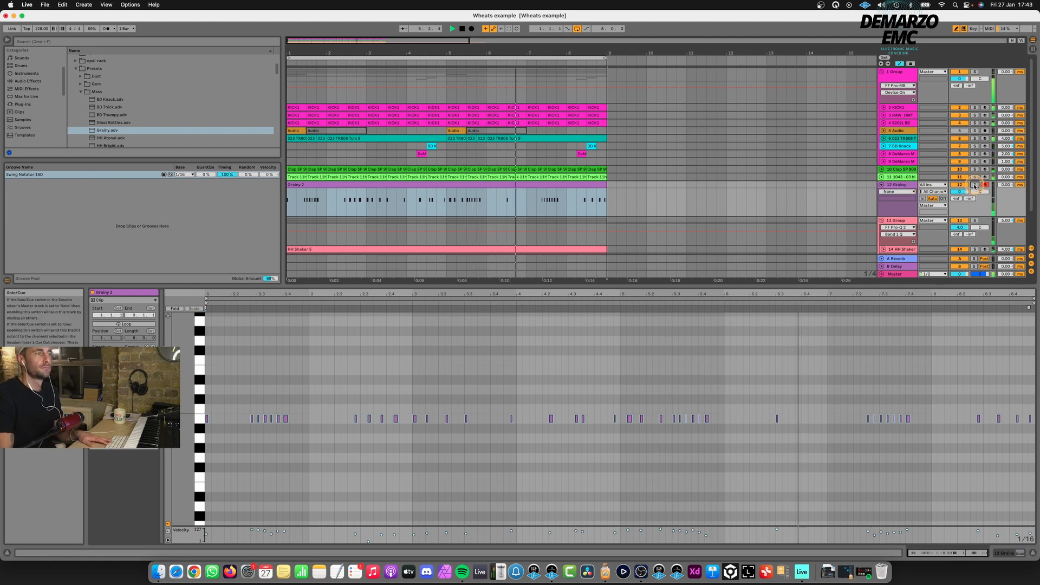
{"action": "left_click", "coordinate": [584, 191]}
{"action": "left_click", "coordinate": [447, 199]}
{"action": "key", "text": "space"}
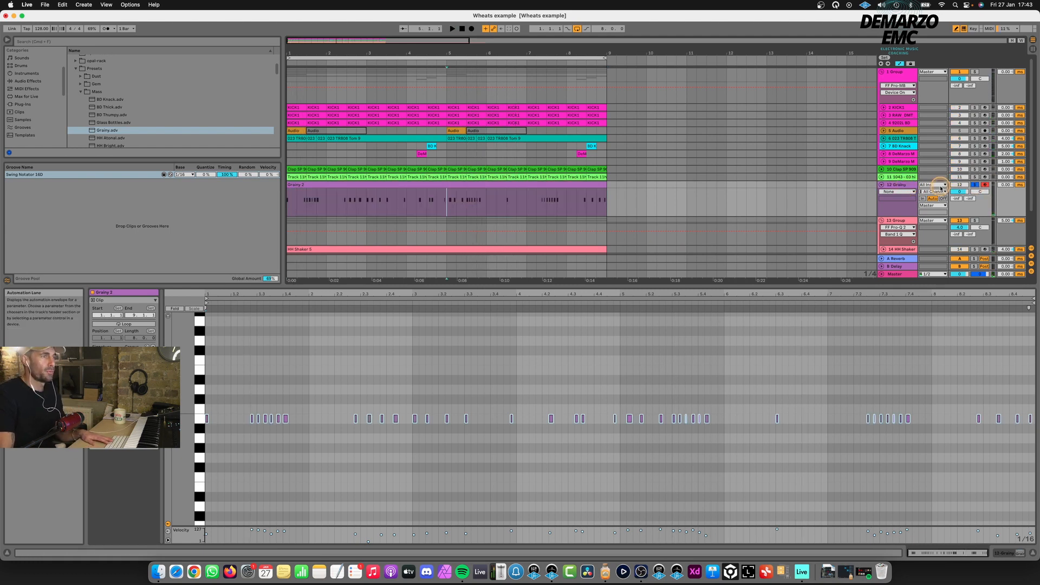
{"action": "double_click", "coordinate": [896, 187]}
{"action": "key", "text": "space"}
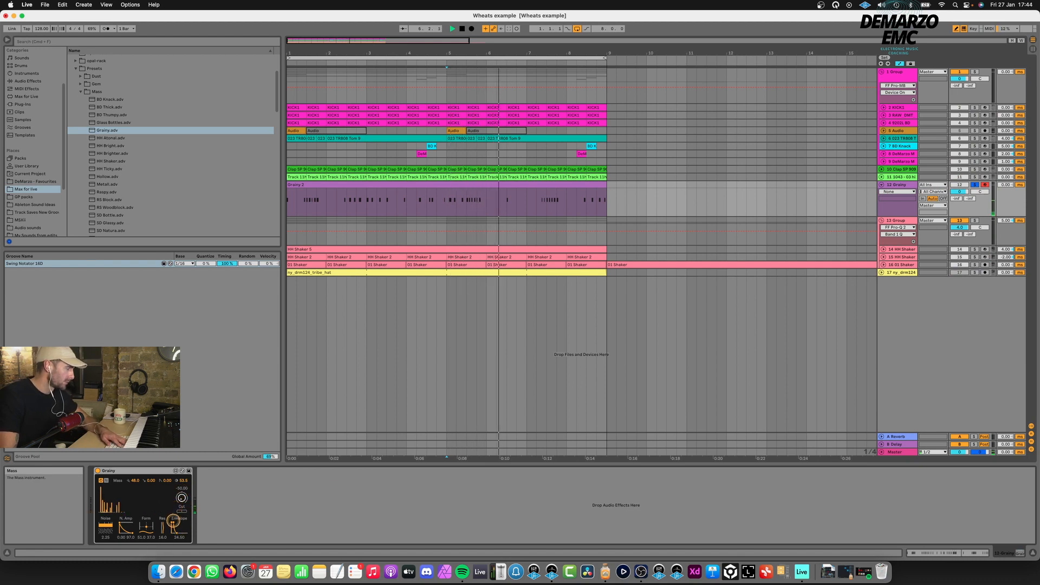
- Adjust the Grainy preset's Warp and set its Noise to 0.00 while the soloed part plays
{"action": "left_click", "coordinate": [124, 502]}
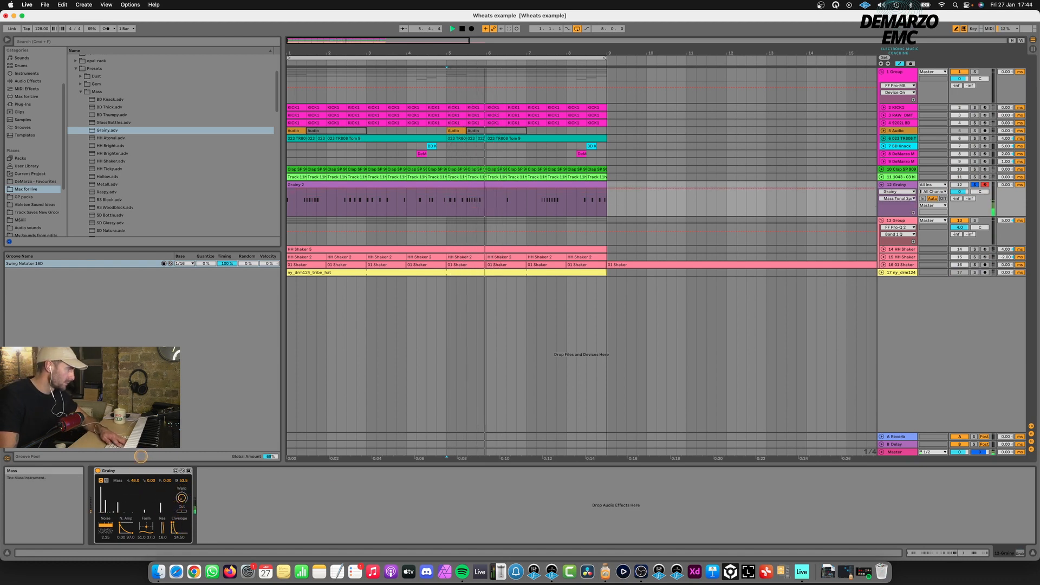
{"action": "left_click_drag", "start_coordinate": [124, 502], "coordinate": [112, 483]}
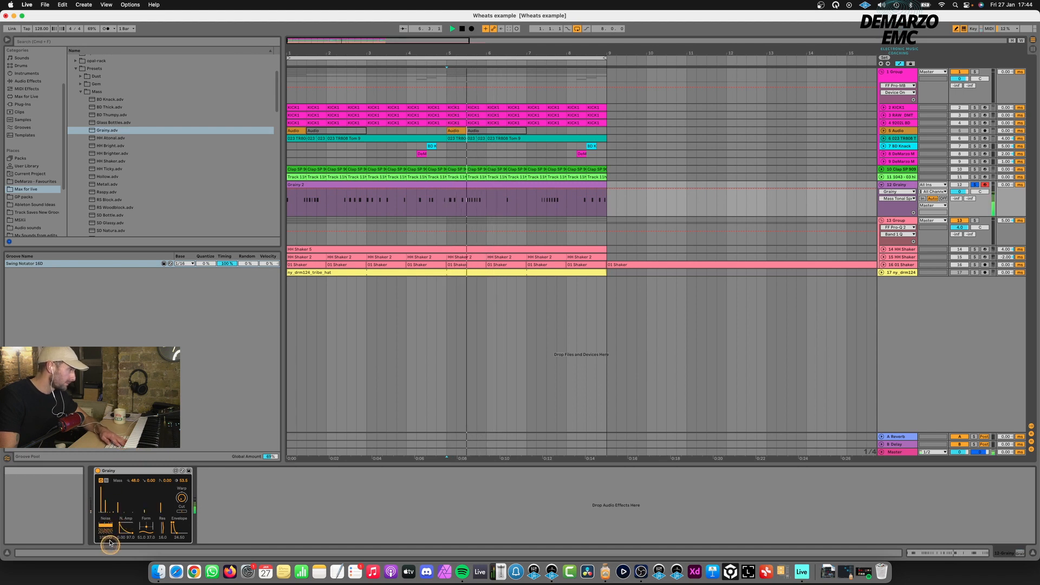
{"action": "left_click_drag", "start_coordinate": [108, 532], "coordinate": [106, 552]}
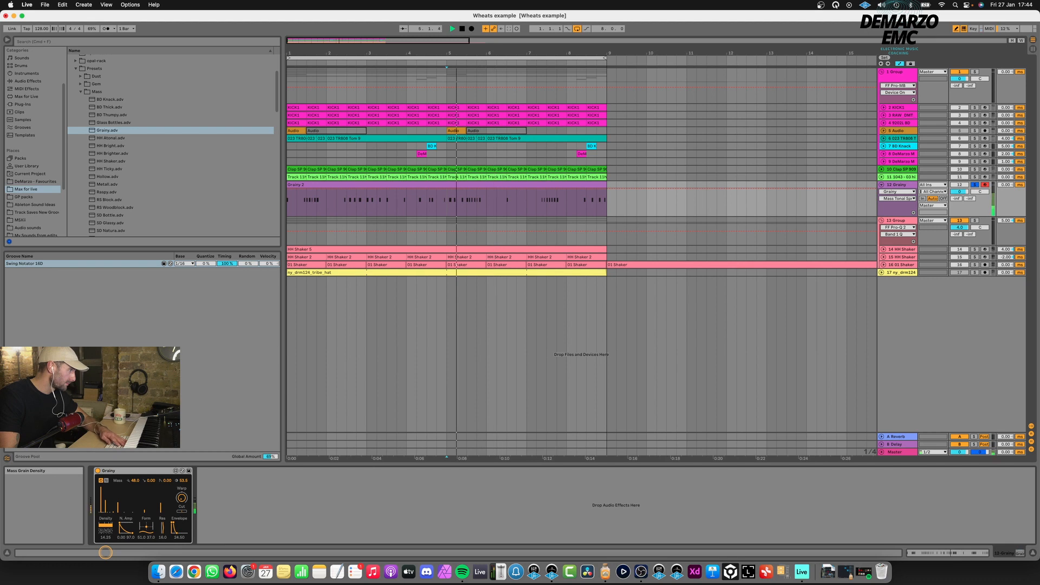
{"action": "mouse_move", "coordinate": [160, 506]}
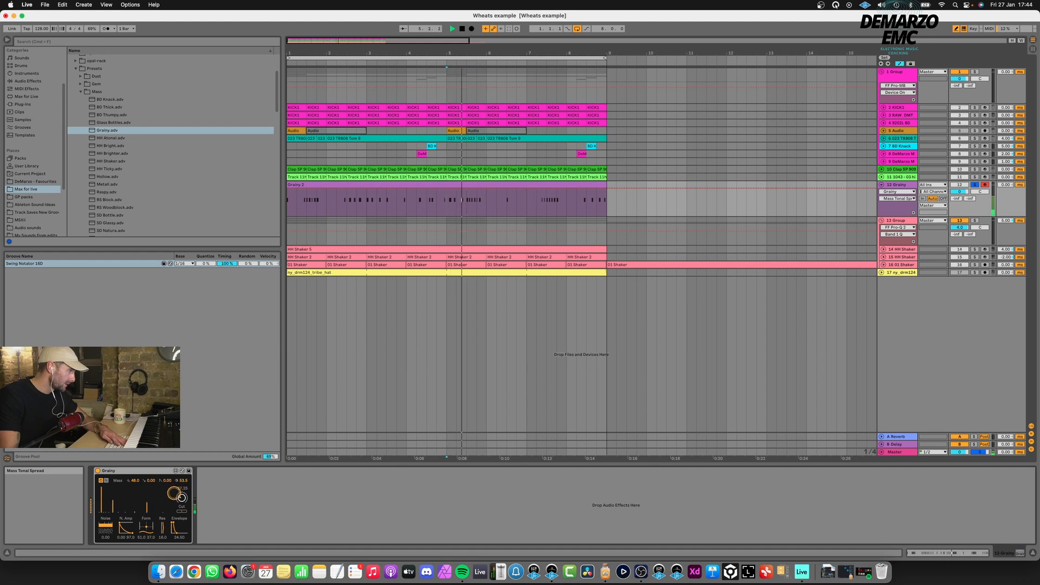
- Fine-tune the Grainy preset's Warp and Resonance, replaying the soloed part from bar 5
{"action": "key", "text": "space"}
{"action": "key", "text": "space"}
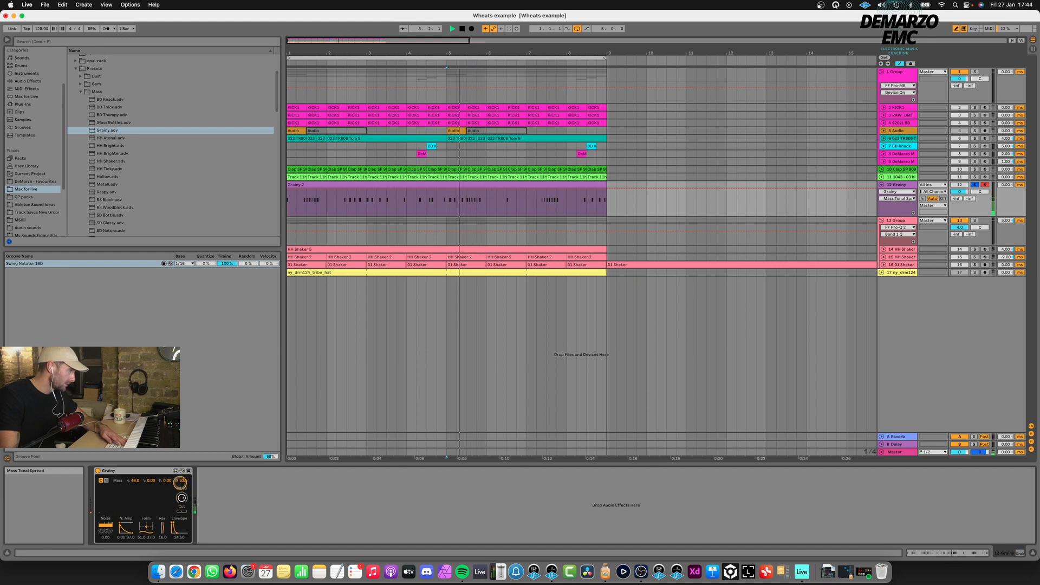
{"action": "mouse_move", "coordinate": [128, 533]}
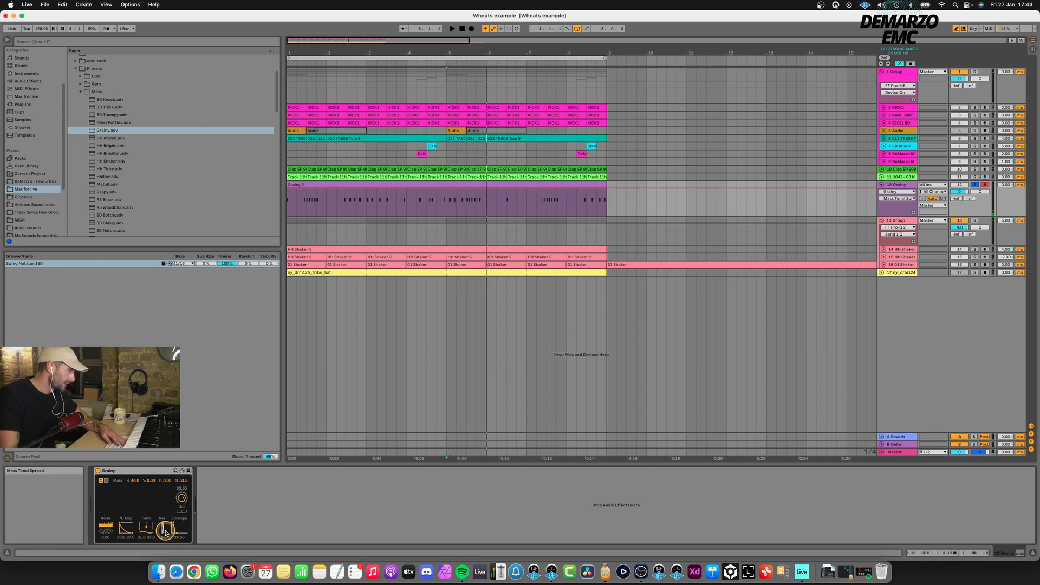
{"action": "key", "text": "space"}
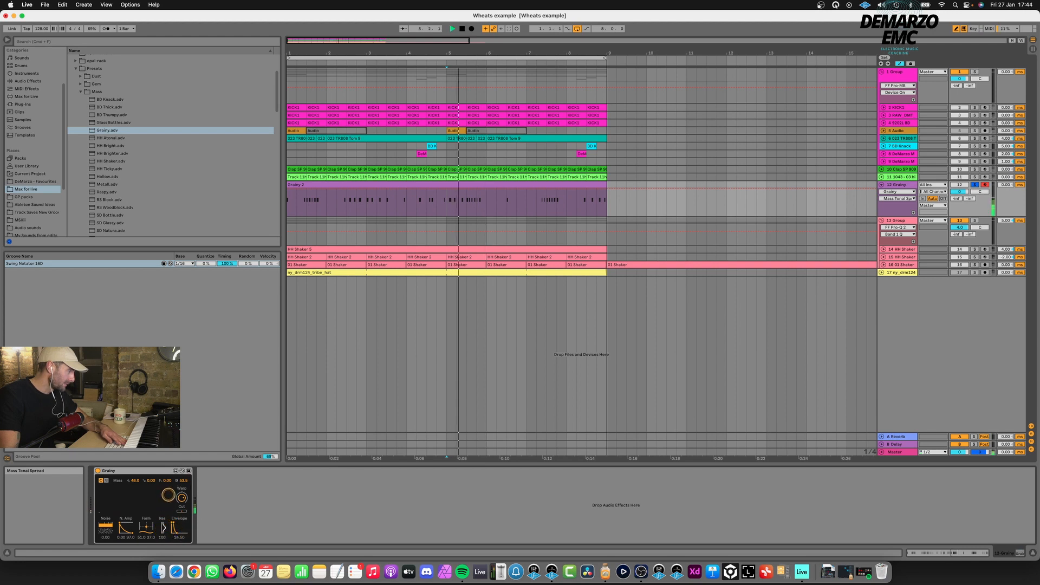
{"action": "key", "text": "space"}
{"action": "key", "text": "space"}
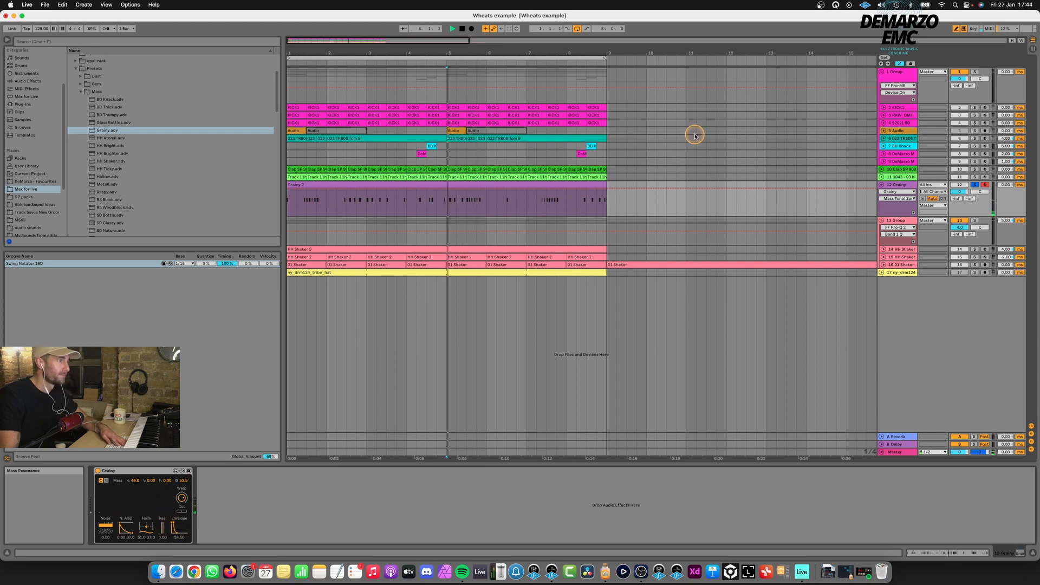
- Unsolo the Grainy track and adjust its volume against the full groove during playback
{"action": "left_click", "coordinate": [975, 185]}
{"action": "key", "text": "space"}
{"action": "key", "text": "space"}
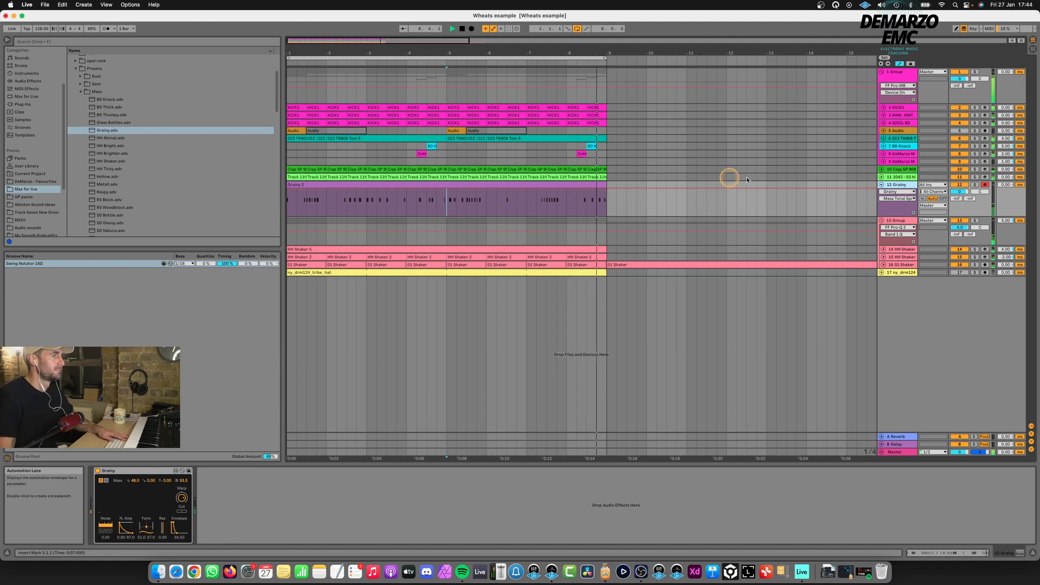
{"action": "left_click_drag", "start_coordinate": [959, 191], "coordinate": [960, 187]}
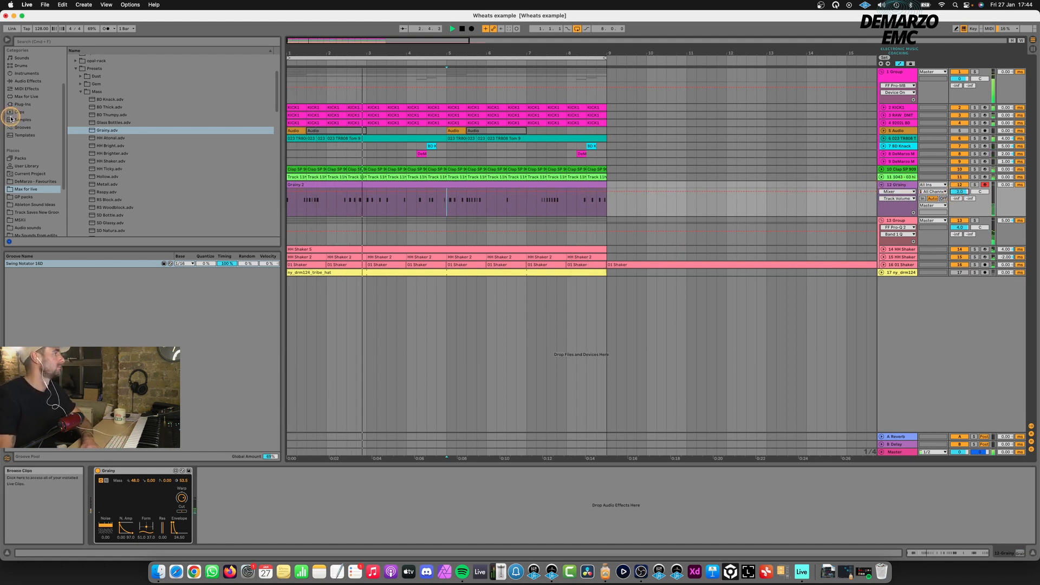
{"action": "left_click", "coordinate": [27, 81]}
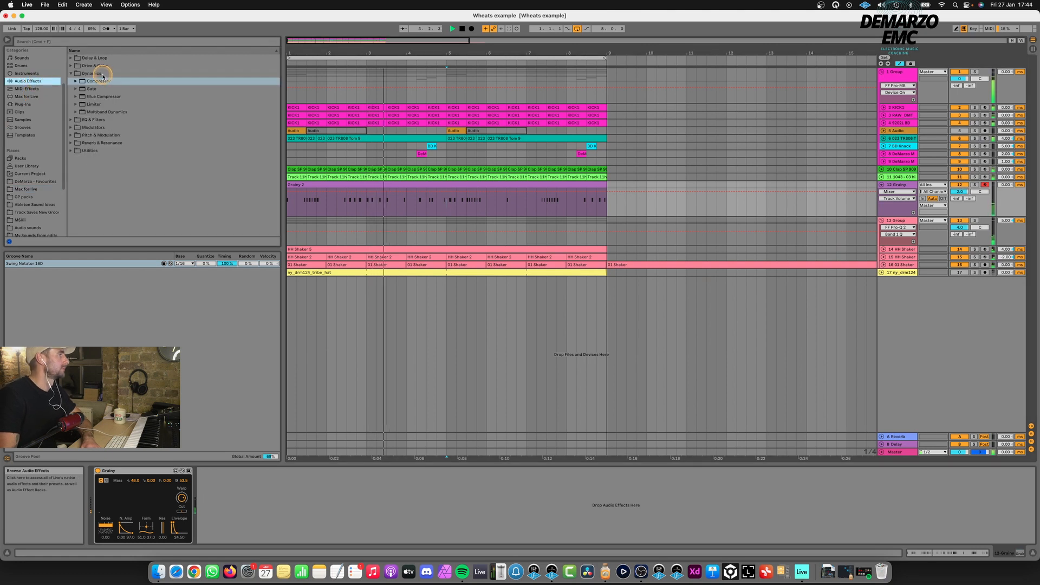
{"action": "left_click", "coordinate": [72, 73]}
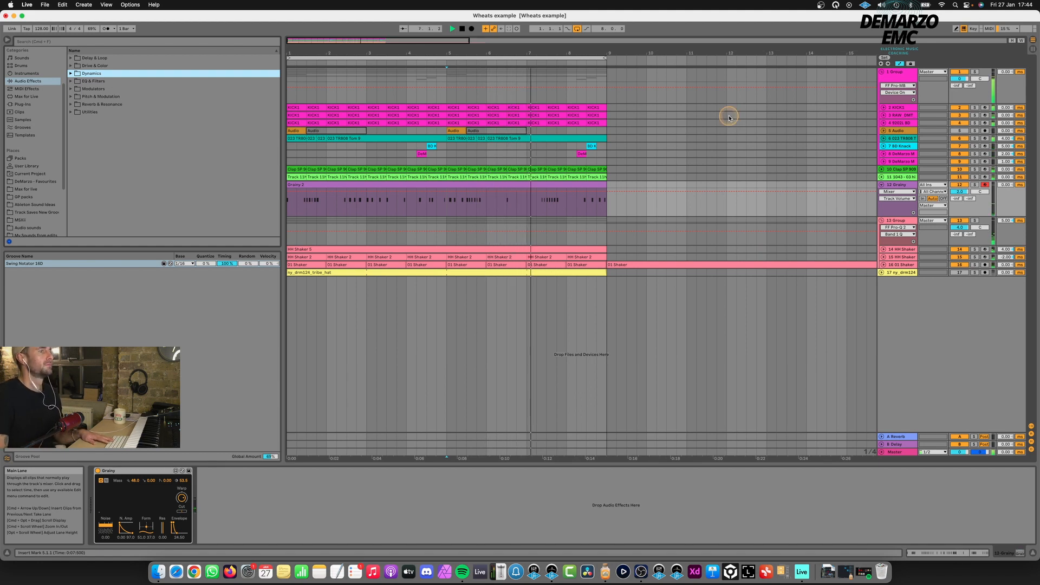
- Solo track 13 Group and open the last FF Pro-Q 2 in its device chain with playback running
{"action": "left_click", "coordinate": [975, 221]}
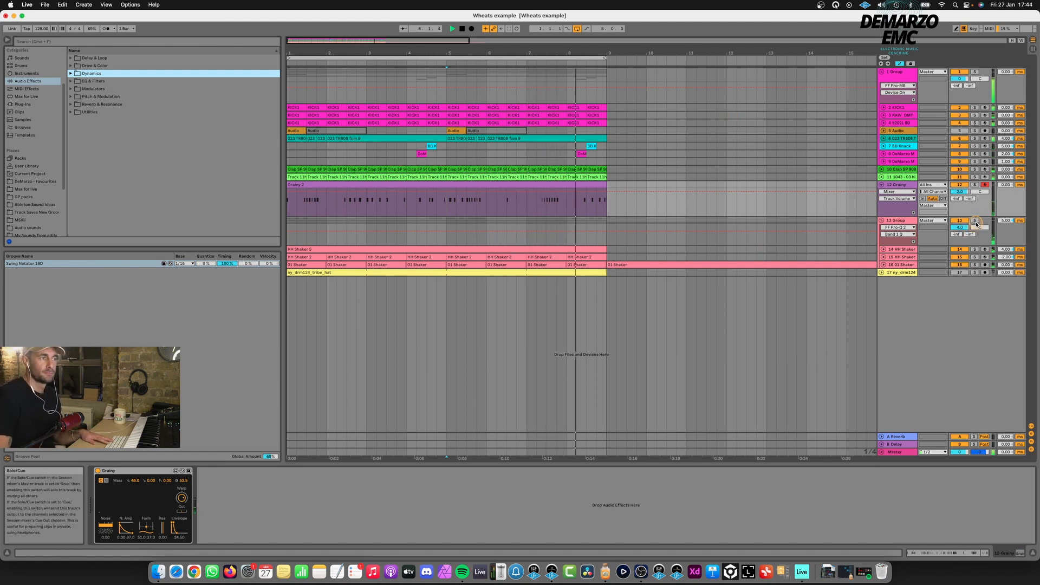
{"action": "left_click", "coordinate": [916, 220]}
{"action": "left_click", "coordinate": [740, 361]}
{"action": "left_click", "coordinate": [628, 470]}
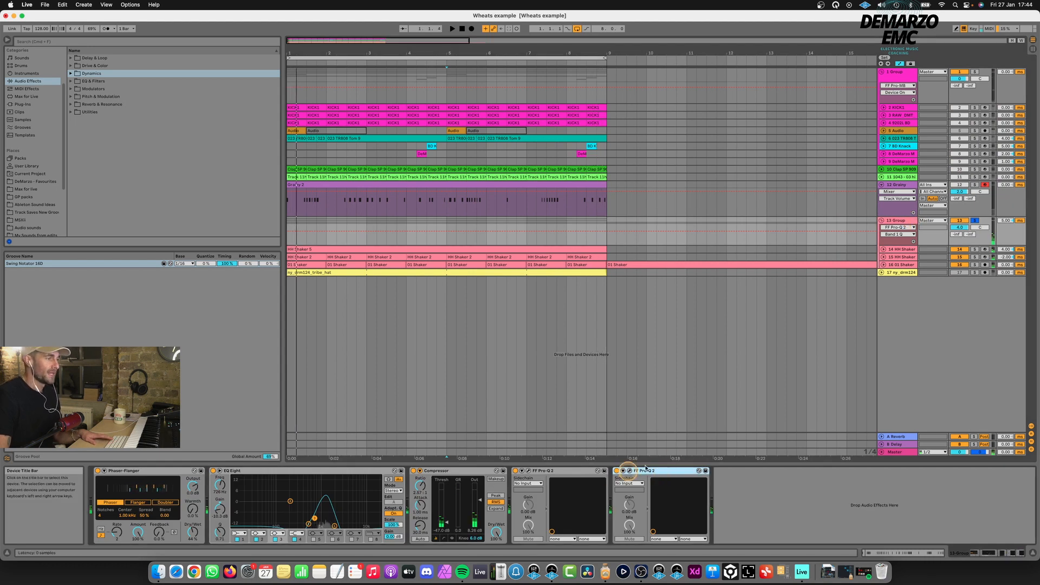
{"action": "key", "text": "space"}
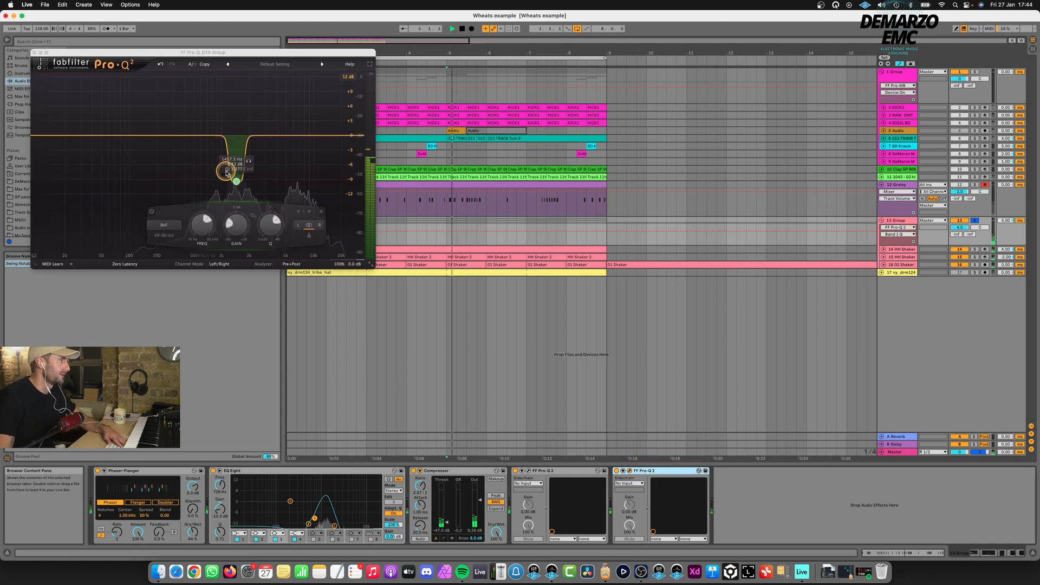
- Add a bell band below the existing cut in FF Pro-Q 2, pull it down about 29 dB and narrow its Q
{"action": "double_click", "coordinate": [209, 139]}
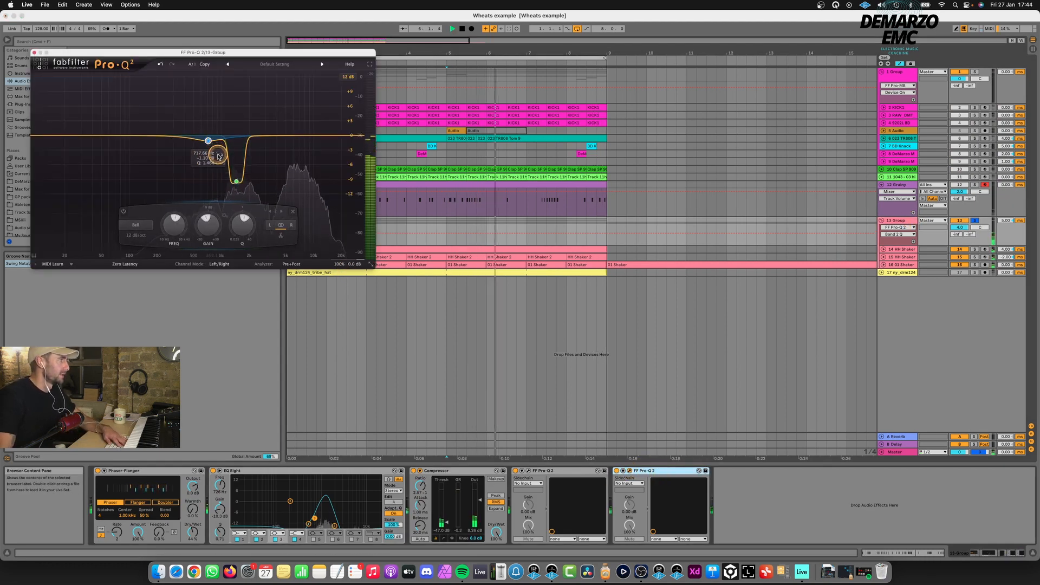
{"action": "left_click", "coordinate": [218, 156]}
{"action": "left_click_drag", "start_coordinate": [208, 140], "coordinate": [203, 194]}
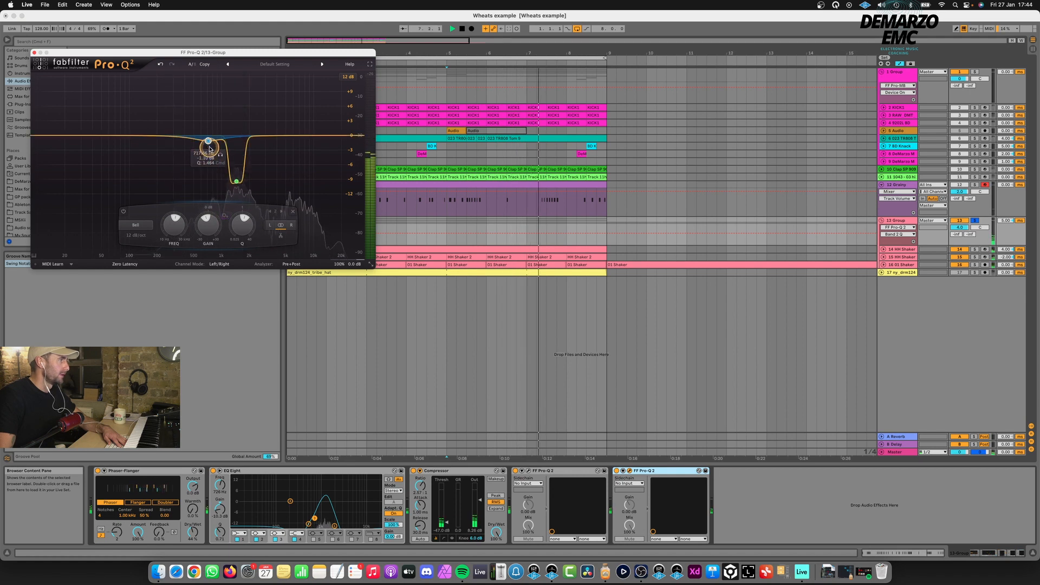
{"action": "left_click_drag", "start_coordinate": [204, 260], "coordinate": [211, 278]}
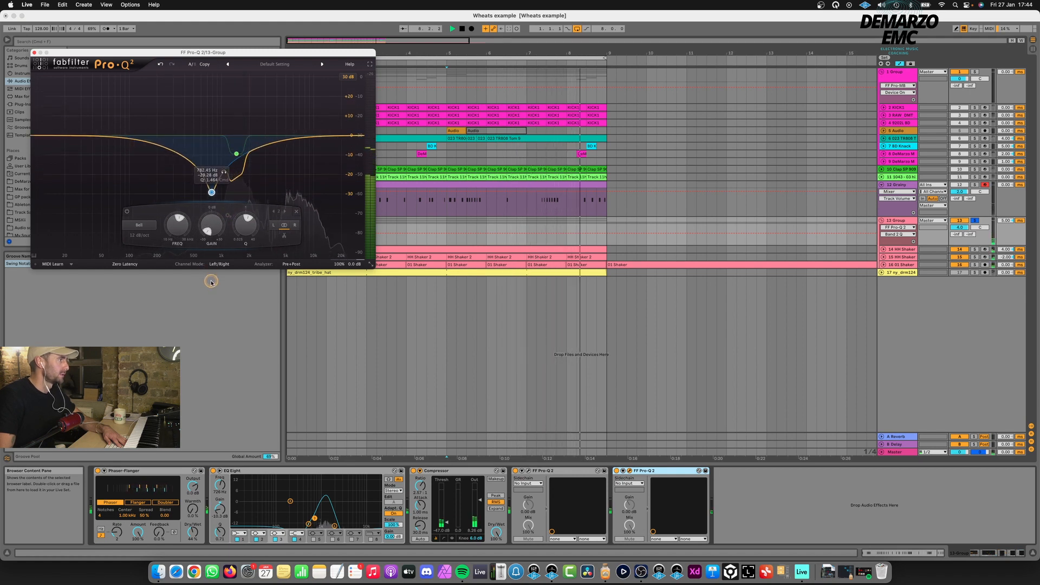
{"action": "left_click_drag", "start_coordinate": [242, 228], "coordinate": [242, 217]}
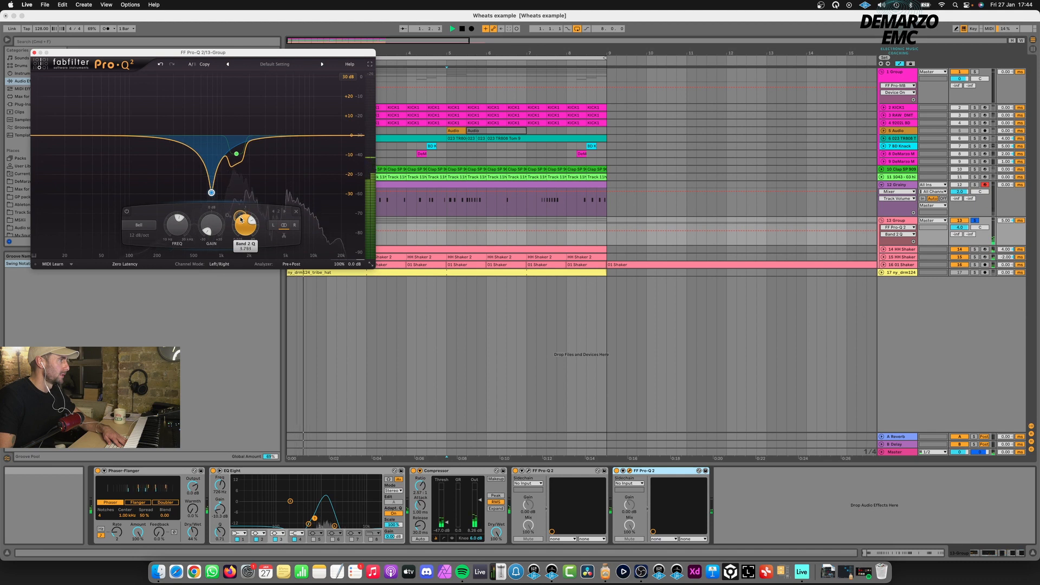
{"action": "left_click_drag", "start_coordinate": [178, 230], "coordinate": [178, 223]}
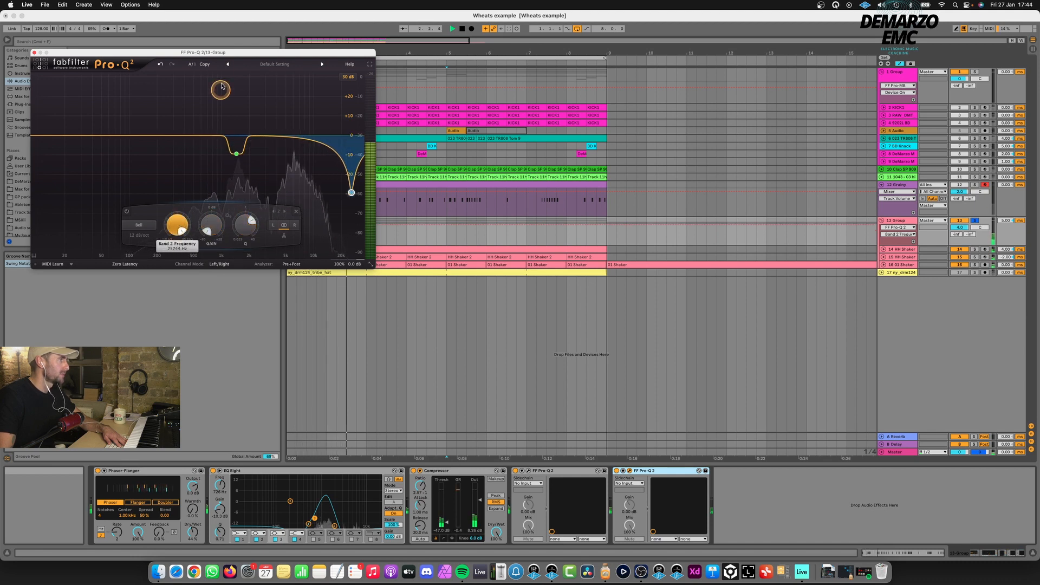
{"action": "key", "text": "super+z"}
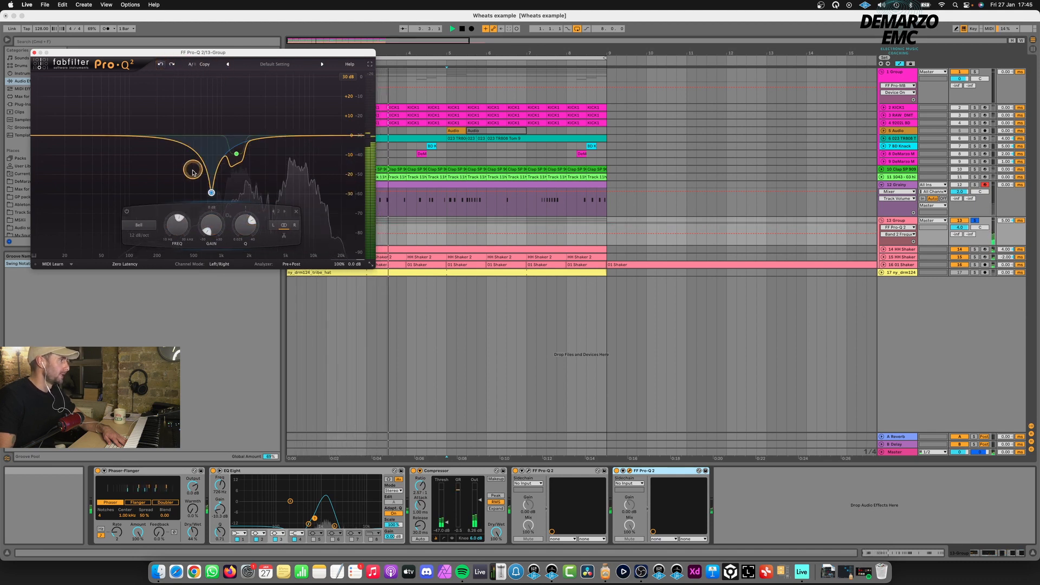
- Set the new band's slope to 72 dB/oct and reshape it to a cut of about 15 dB near 707 Hz
{"action": "left_click", "coordinate": [139, 235]}
{"action": "left_click", "coordinate": [147, 274]}
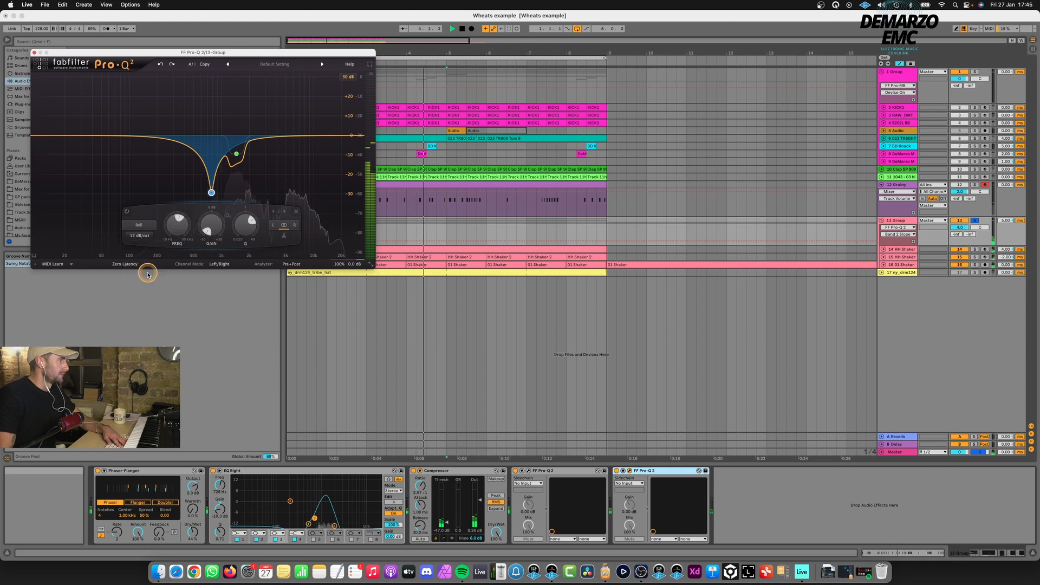
{"action": "left_click_drag", "start_coordinate": [238, 231], "coordinate": [236, 236]}
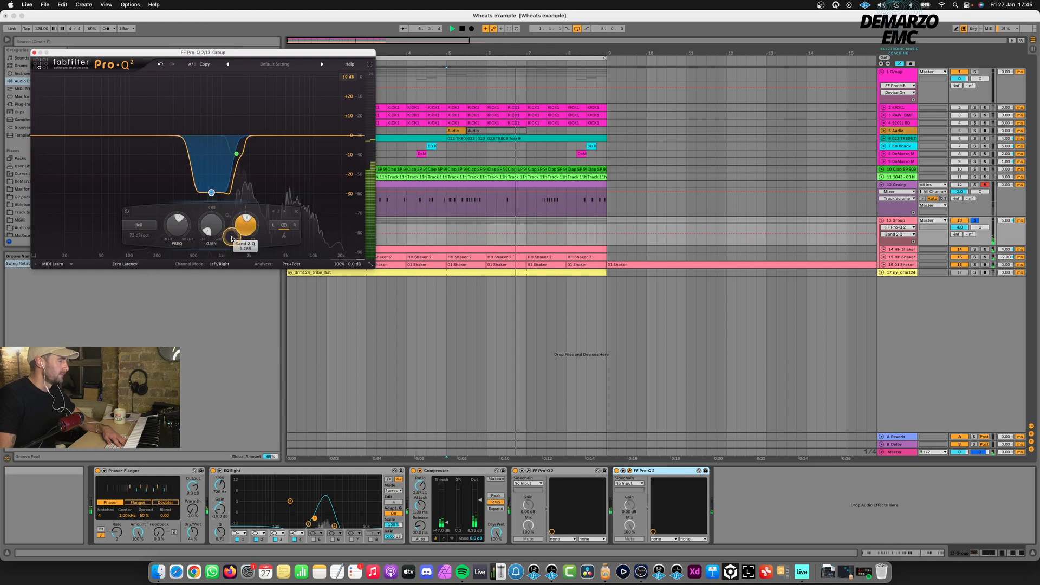
{"action": "left_click_drag", "start_coordinate": [213, 195], "coordinate": [204, 194]}
{"action": "left_click_drag", "start_coordinate": [208, 150], "coordinate": [211, 157]}
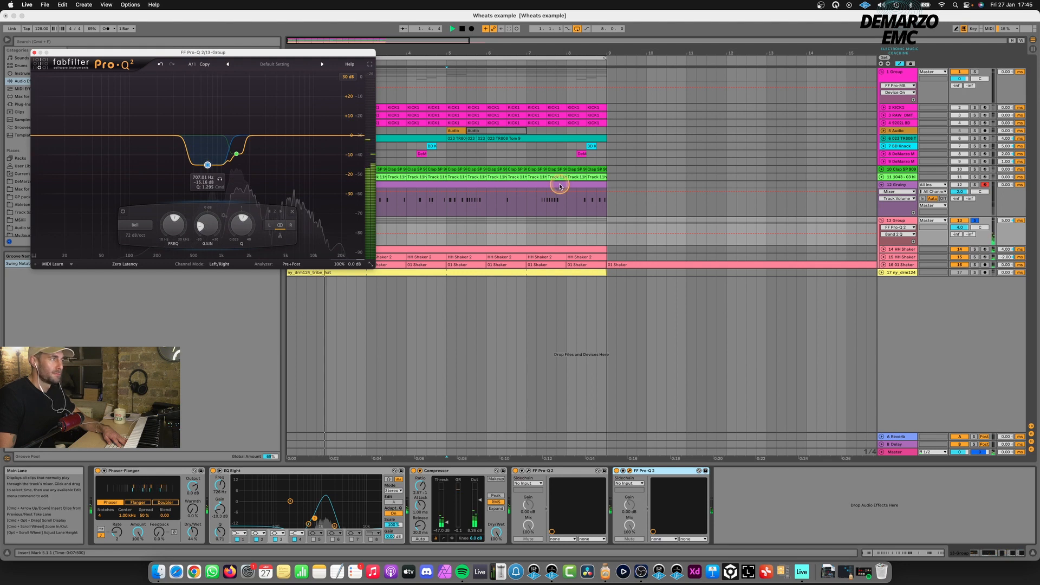
- Set the new band's slope to 12 dB/oct, unsolo the group and close the equalizer
{"action": "left_click", "coordinate": [179, 258]}
{"action": "left_click", "coordinate": [135, 241]}
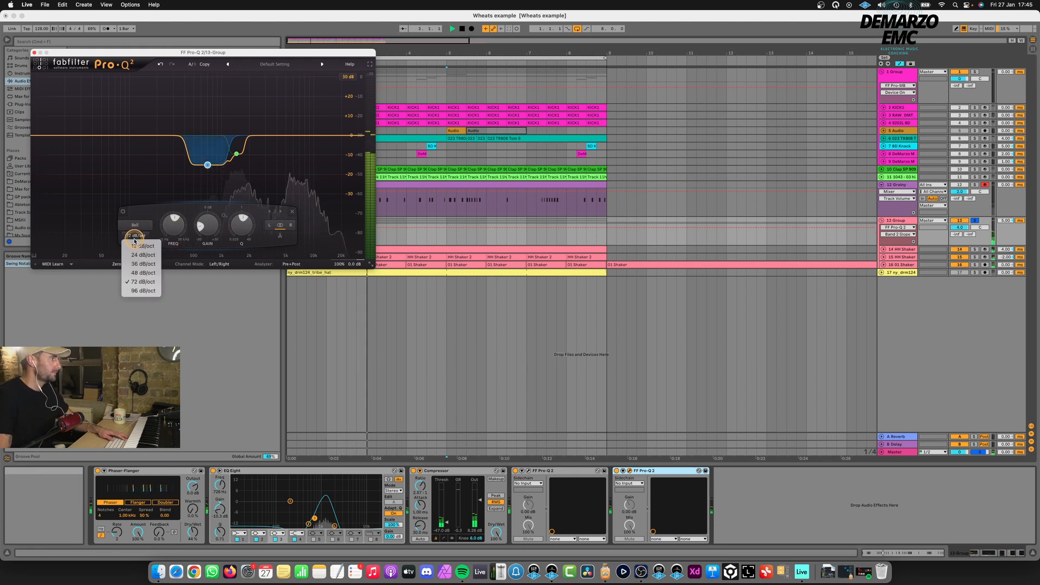
{"action": "left_click", "coordinate": [135, 247]}
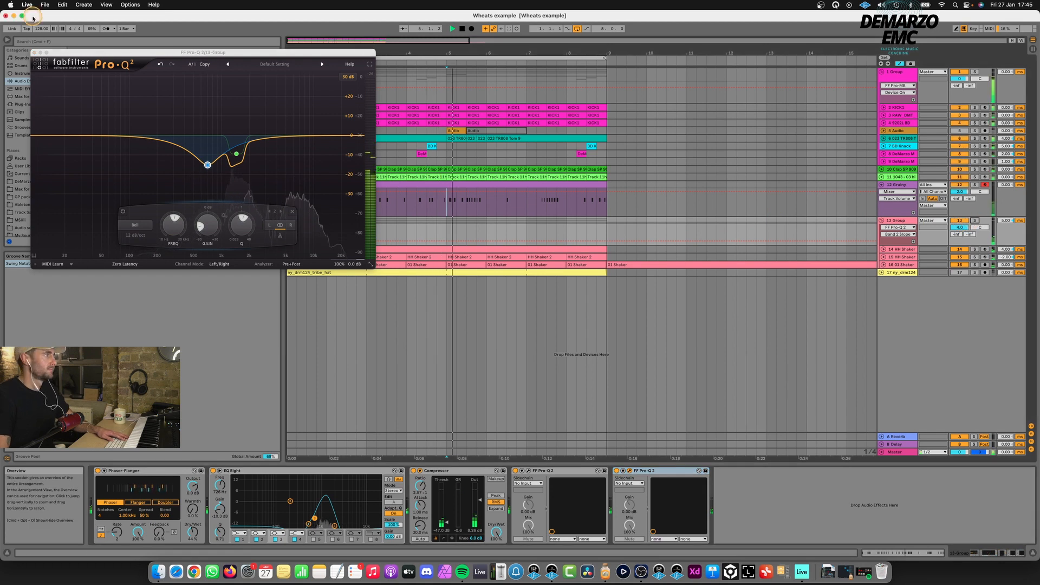
{"action": "left_click", "coordinate": [33, 54]}
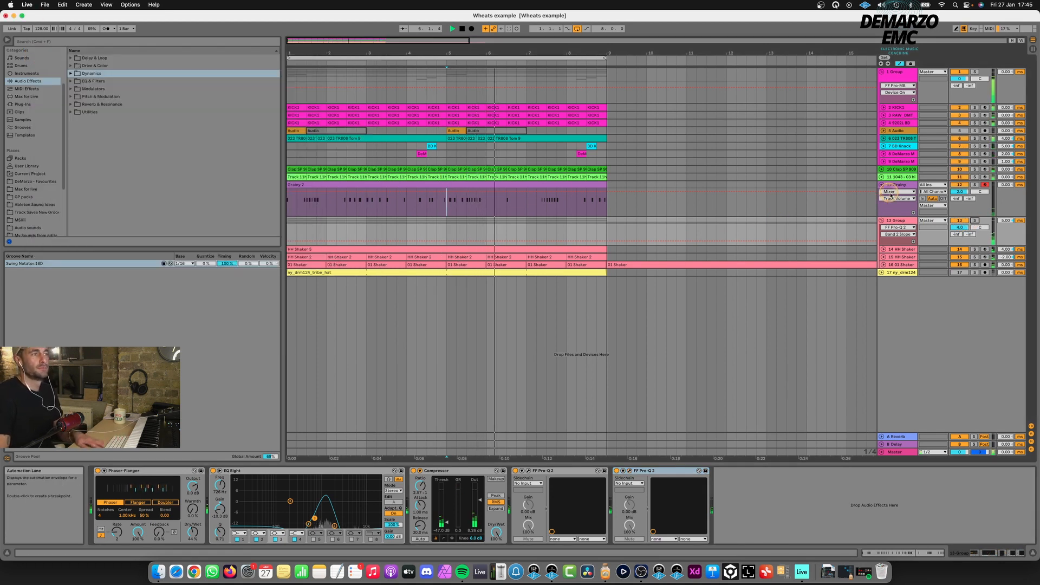
- Adjust the Compressor's output gain and the Phaser-Flanger's Dry/Wet amount on track 13 Group
{"action": "left_click", "coordinate": [908, 215]}
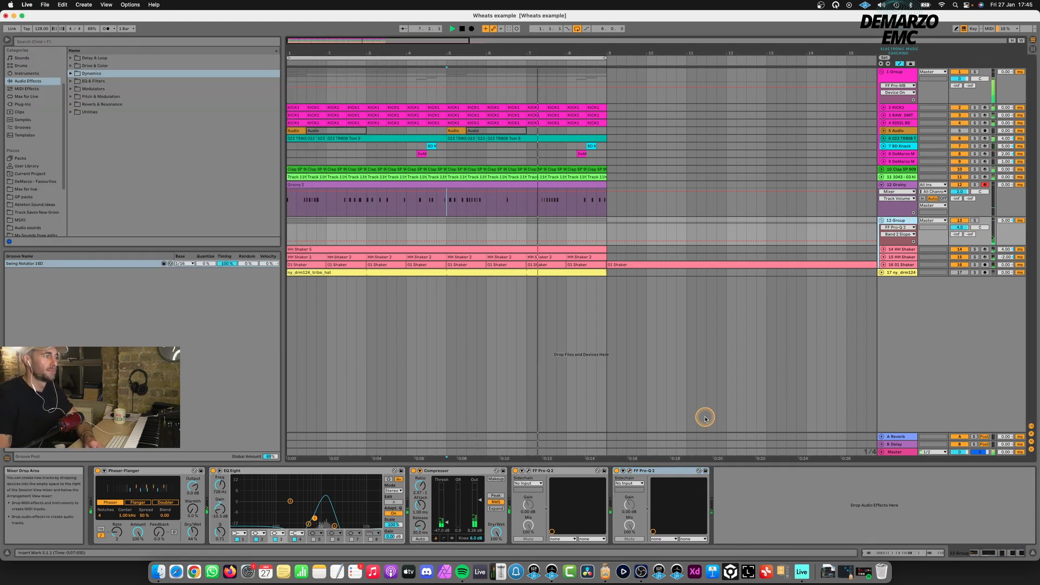
{"action": "left_click_drag", "start_coordinate": [481, 493], "coordinate": [480, 501]}
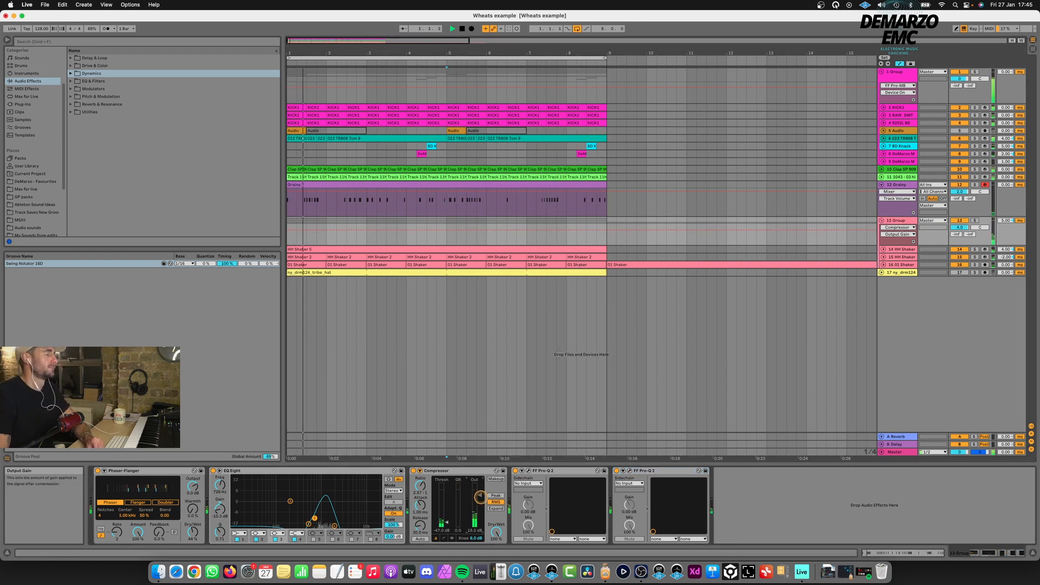
{"action": "left_click_drag", "start_coordinate": [481, 497], "coordinate": [480, 499]}
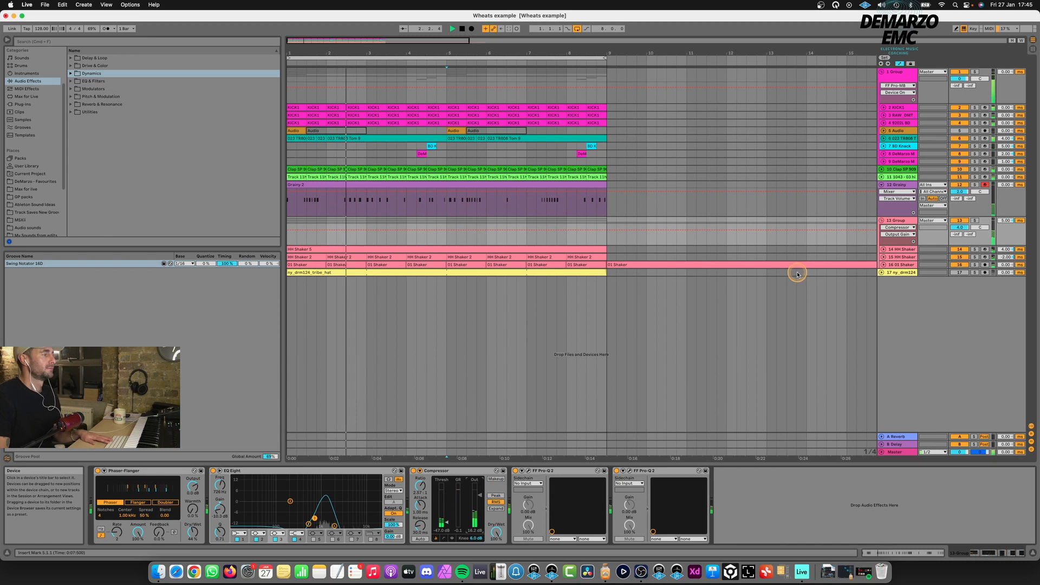
{"action": "left_click_drag", "start_coordinate": [193, 534], "coordinate": [193, 531]}
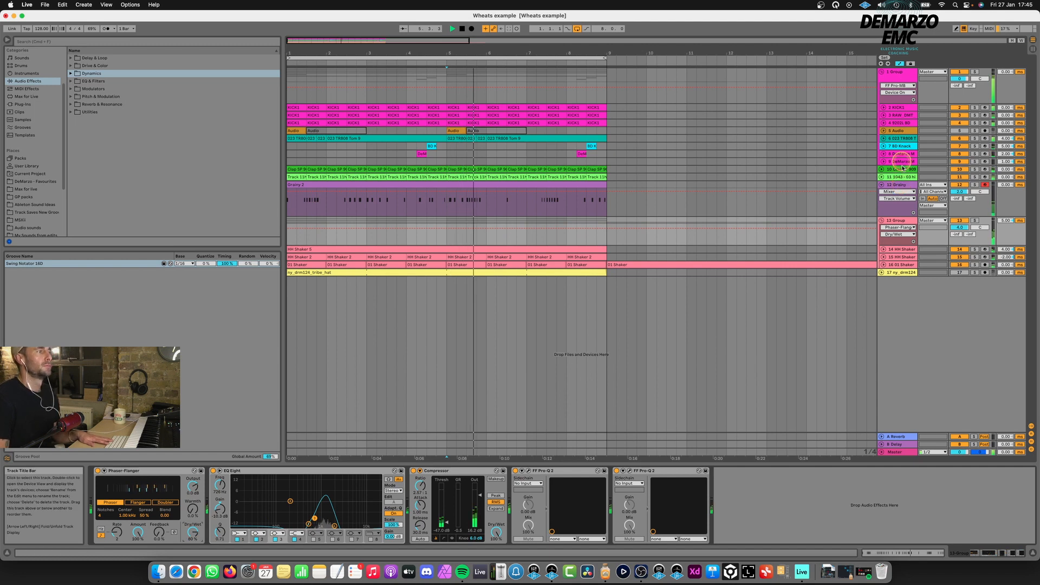
- Select the 023 TR808 Tom track to show its devices and save the Live set
{"action": "left_click", "coordinate": [902, 138]}
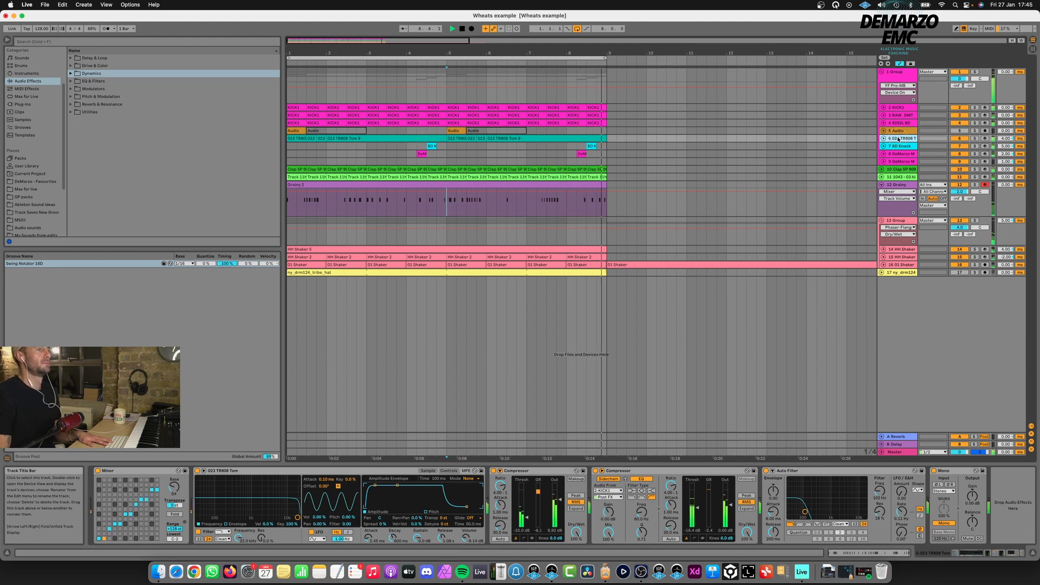
{"action": "key", "text": "super+s"}
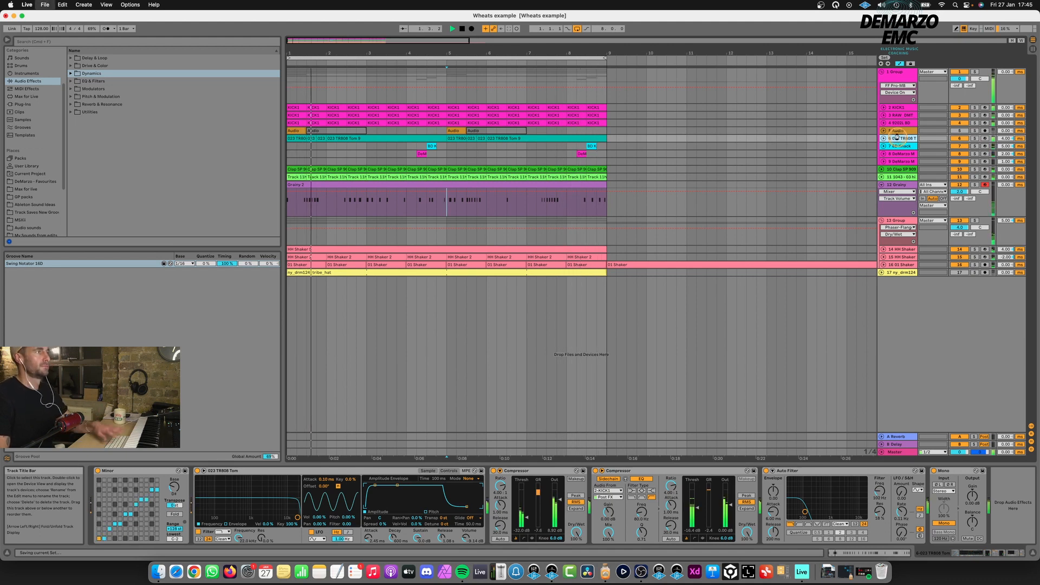
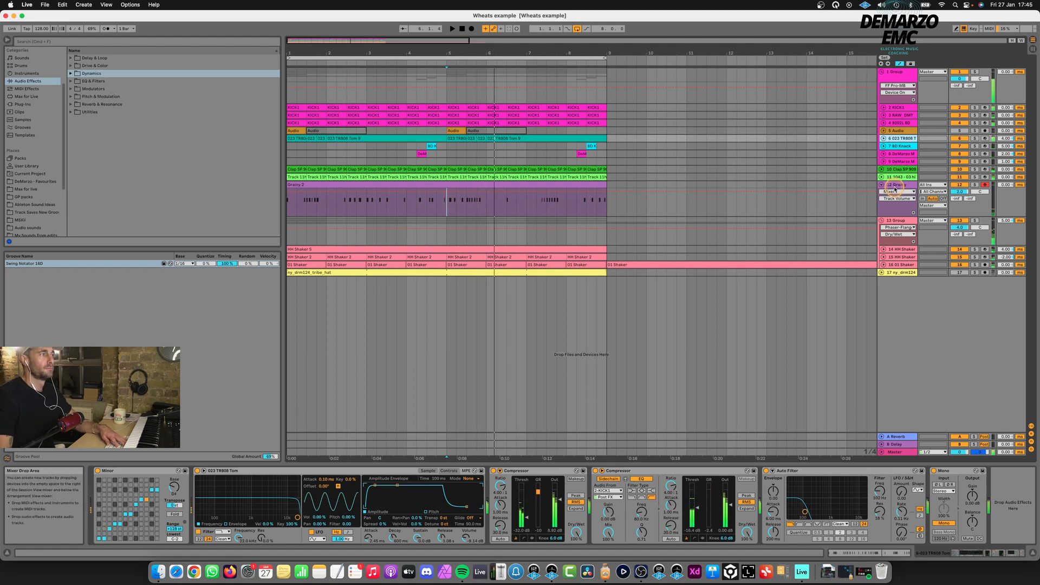
- Solo track 12 Grainy to audition it, add a Reverb after the instrument and shorten the reverb's decay time
{"action": "left_click", "coordinate": [898, 185]}
{"action": "left_click", "coordinate": [974, 185]}
{"action": "key", "text": "space"}
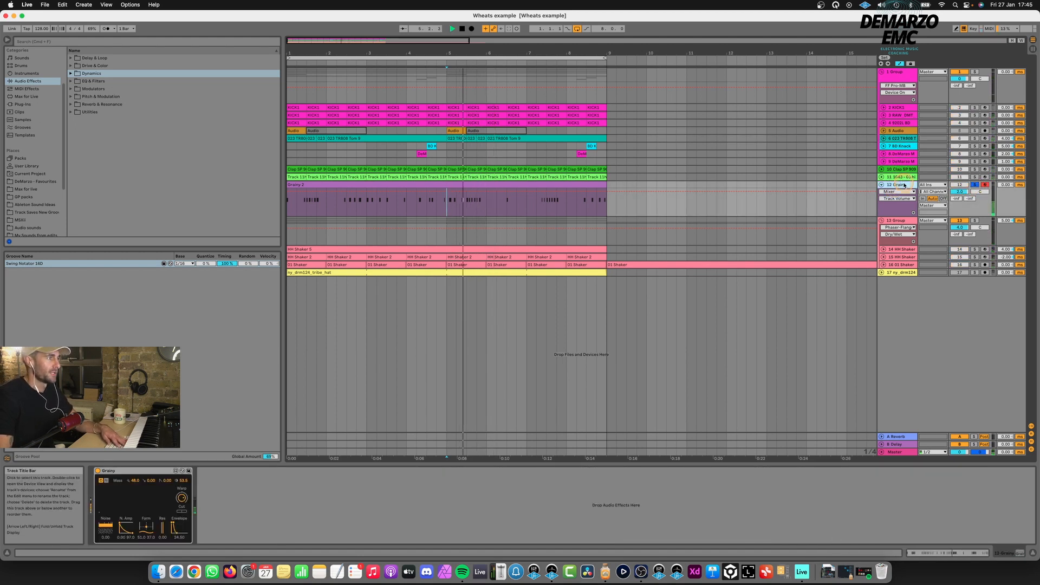
{"action": "left_click", "coordinate": [123, 167]}
{"action": "key", "text": "space"}
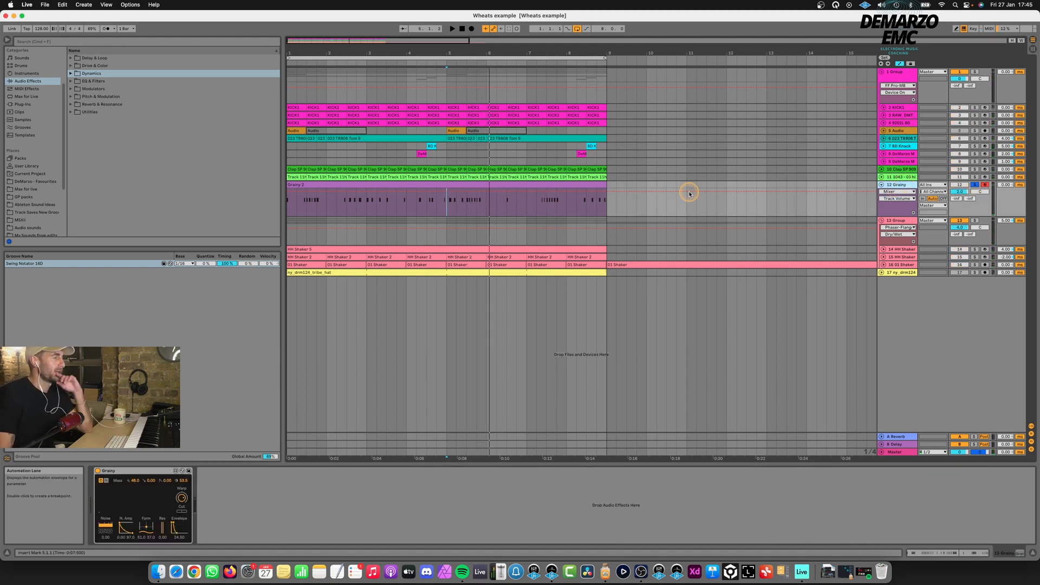
{"action": "left_click", "coordinate": [81, 128]}
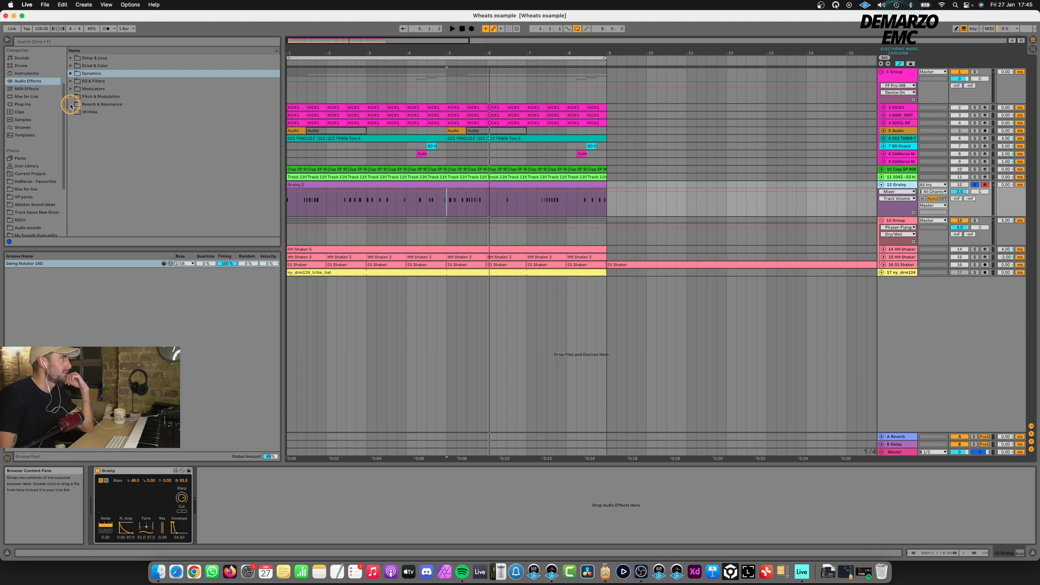
{"action": "left_click", "coordinate": [71, 104]}
{"action": "double_click", "coordinate": [88, 129]}
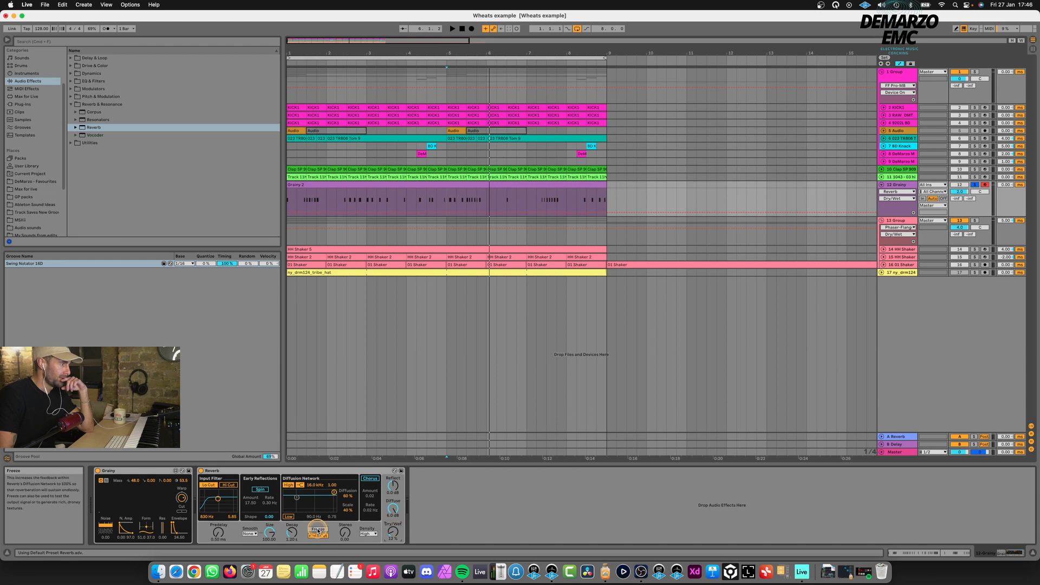
{"action": "left_click", "coordinate": [298, 536]}
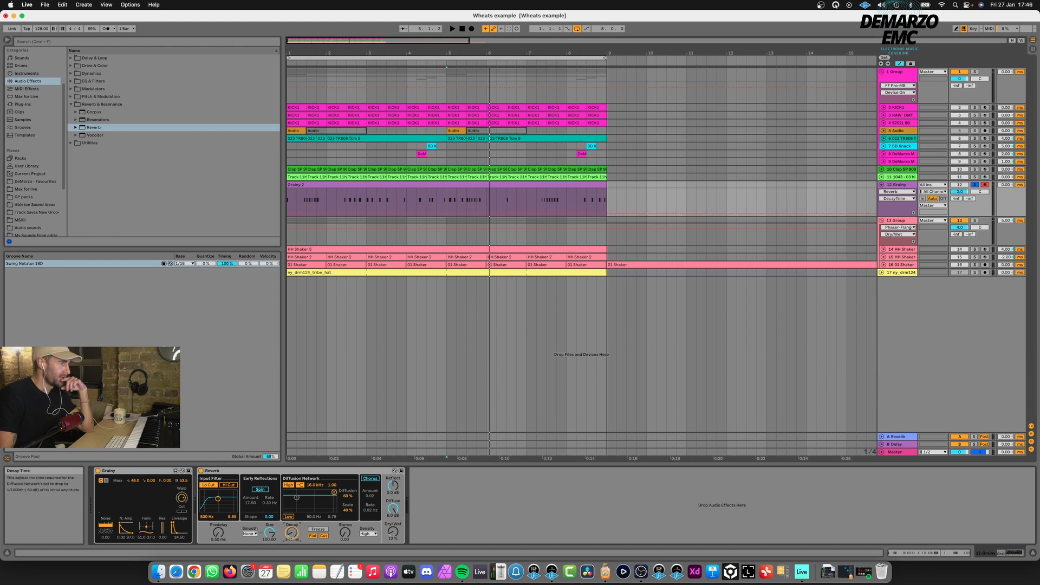
- Duplicate the Grainy track with its clip, pan the two tracks apart and set the duplicate's track delay to 7 ms
{"action": "left_click", "coordinate": [482, 185]}
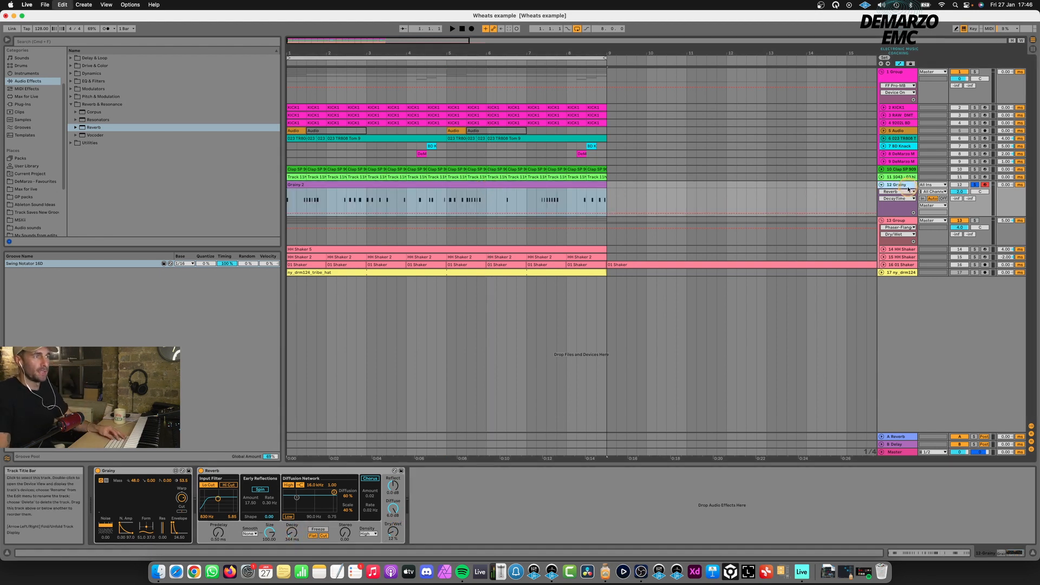
{"action": "key", "text": "super+d"}
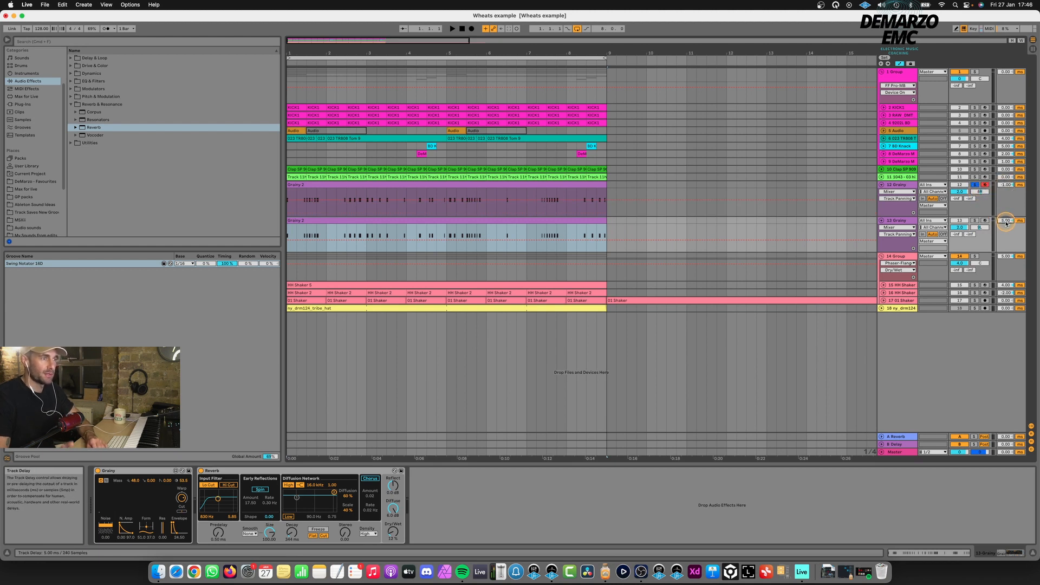
{"action": "key", "text": "space"}
- Compare the two Grainy tracks in solo and in the full mix, unsolo both and collapse their lanes
{"action": "left_click", "coordinate": [974, 221]}
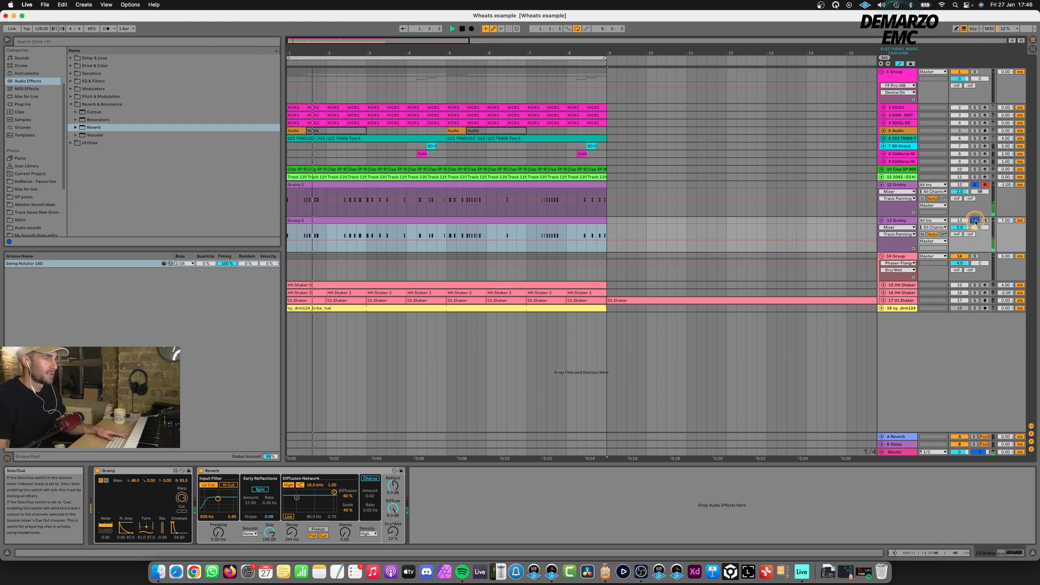
{"action": "left_click", "coordinate": [974, 185]}
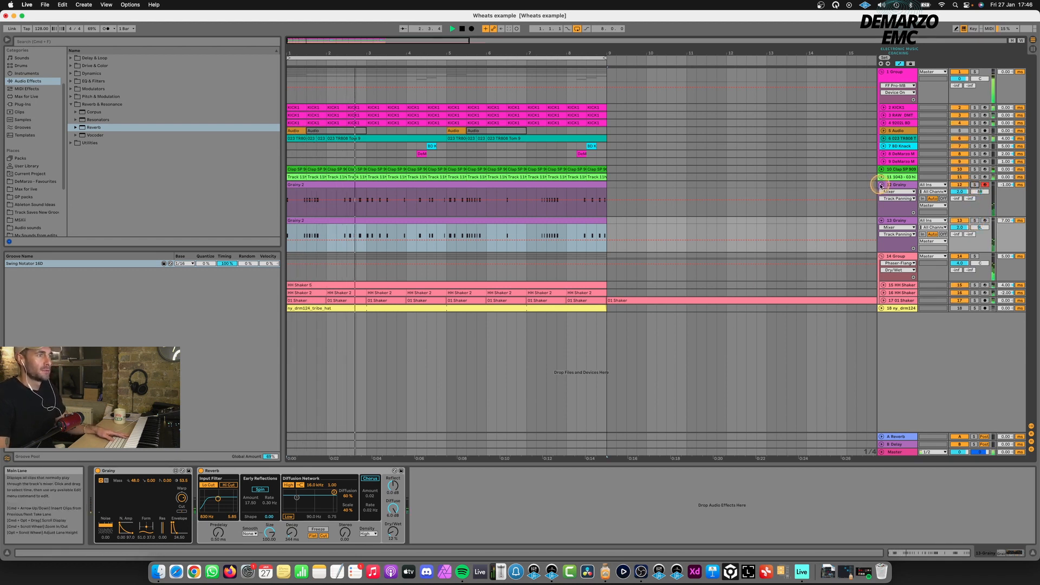
{"action": "left_click", "coordinate": [881, 185]}
{"action": "left_click", "coordinate": [882, 192]}
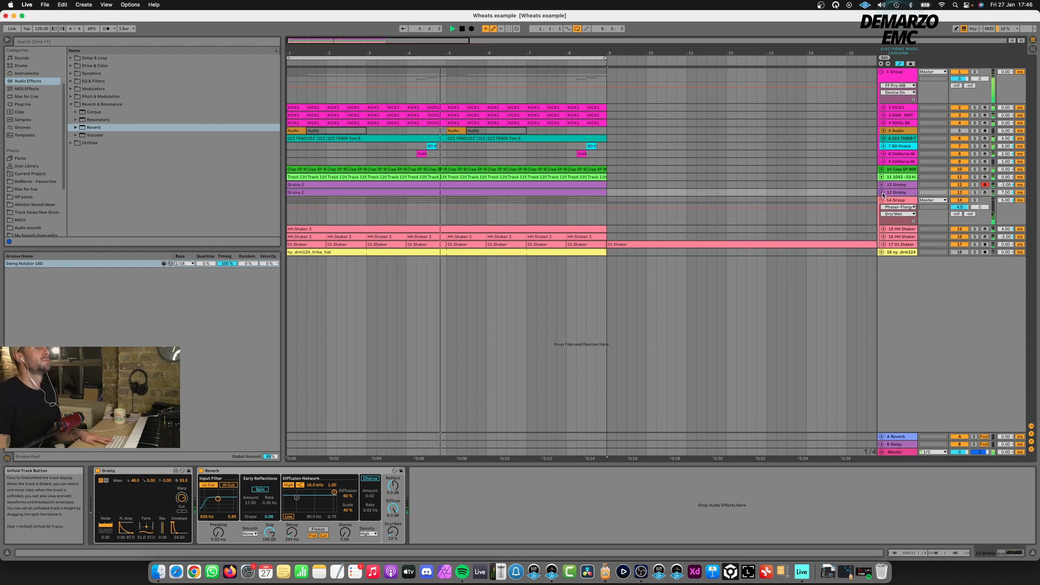
- Arm track 9 DeMarzo Metal FM Preset and record a first short phrase leading into bar 4
{"action": "left_click", "coordinate": [898, 161]}
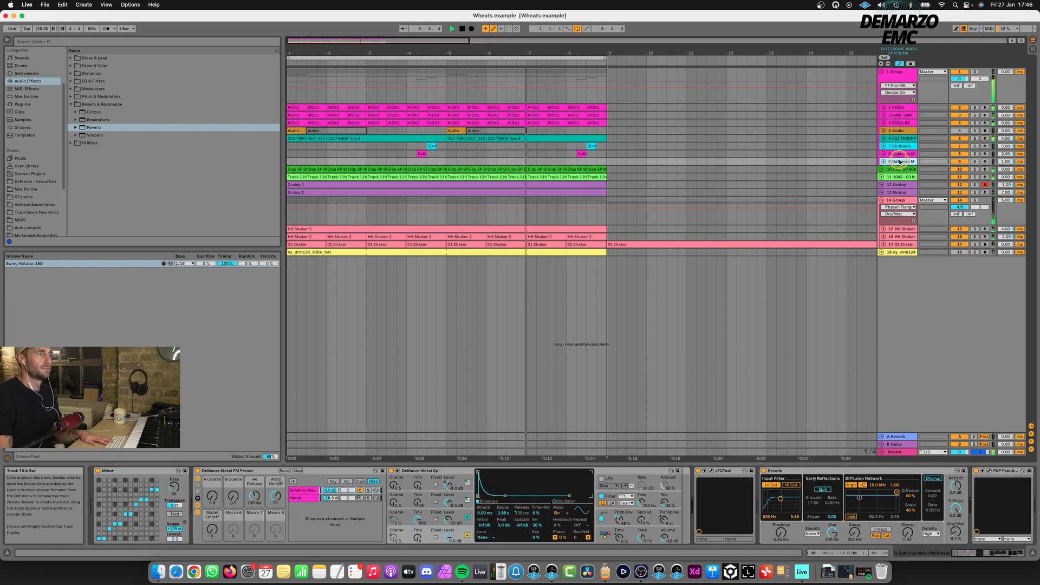
{"action": "left_click", "coordinate": [985, 161]}
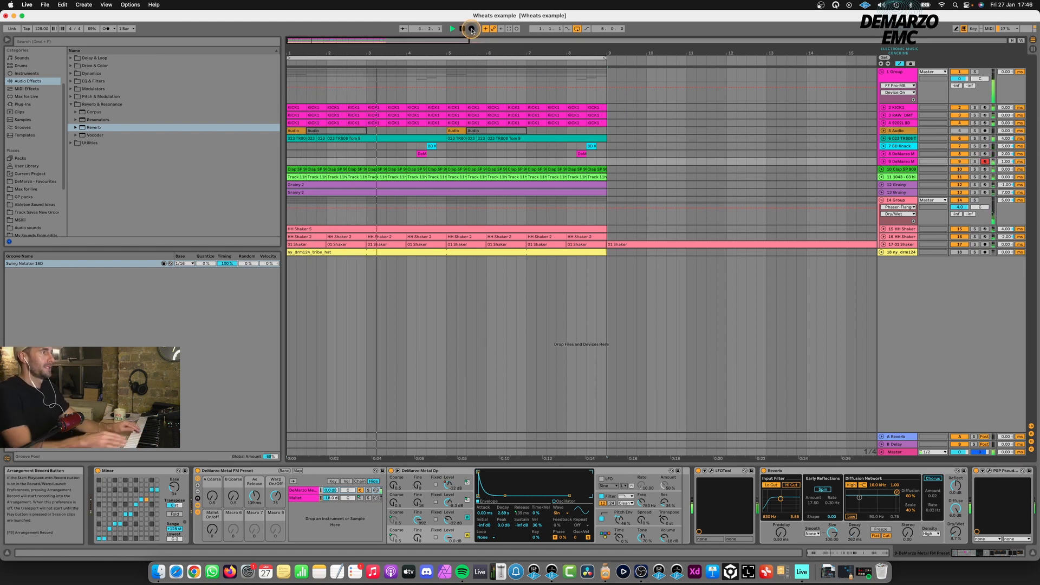
{"action": "left_click", "coordinate": [471, 29]}
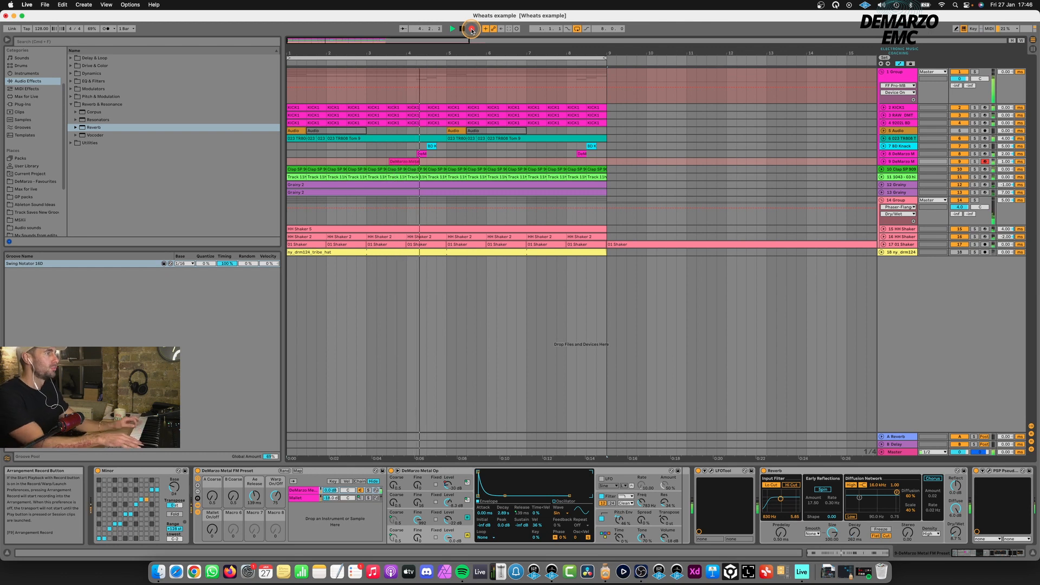
{"action": "key", "text": "space"}
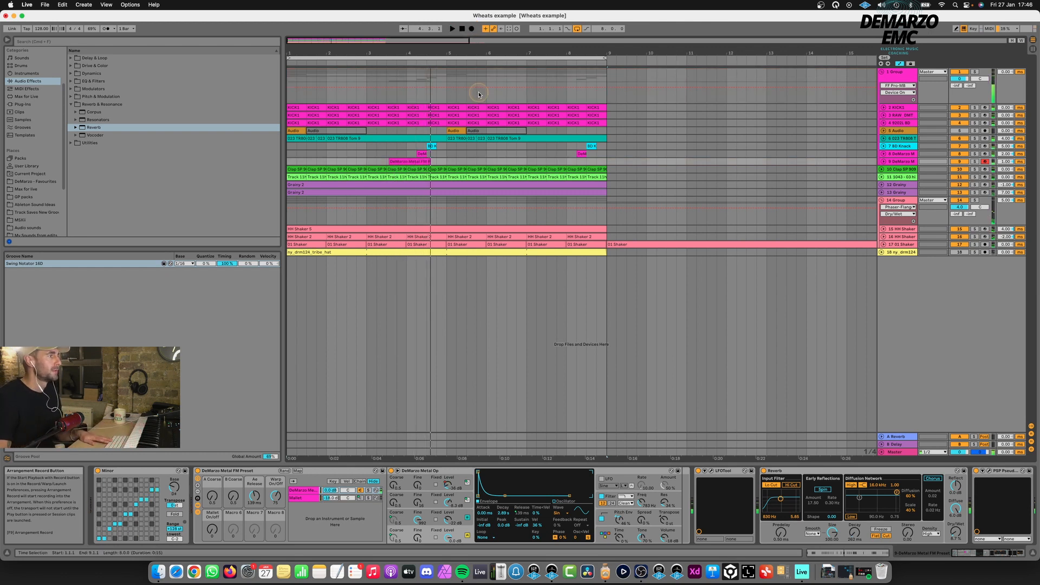
- Expand the metal FM track's lane, restart playback and record another short phrase across bars 1 and 2
{"action": "left_click", "coordinate": [883, 162]}
{"action": "left_click", "coordinate": [462, 29]}
{"action": "left_click", "coordinate": [452, 29]}
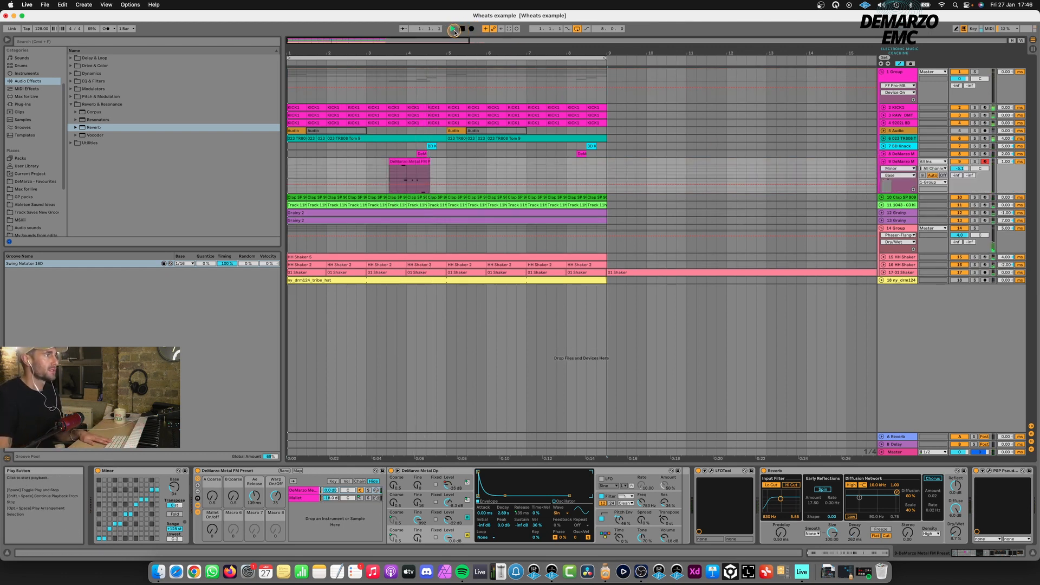
{"action": "left_click", "coordinate": [471, 29]}
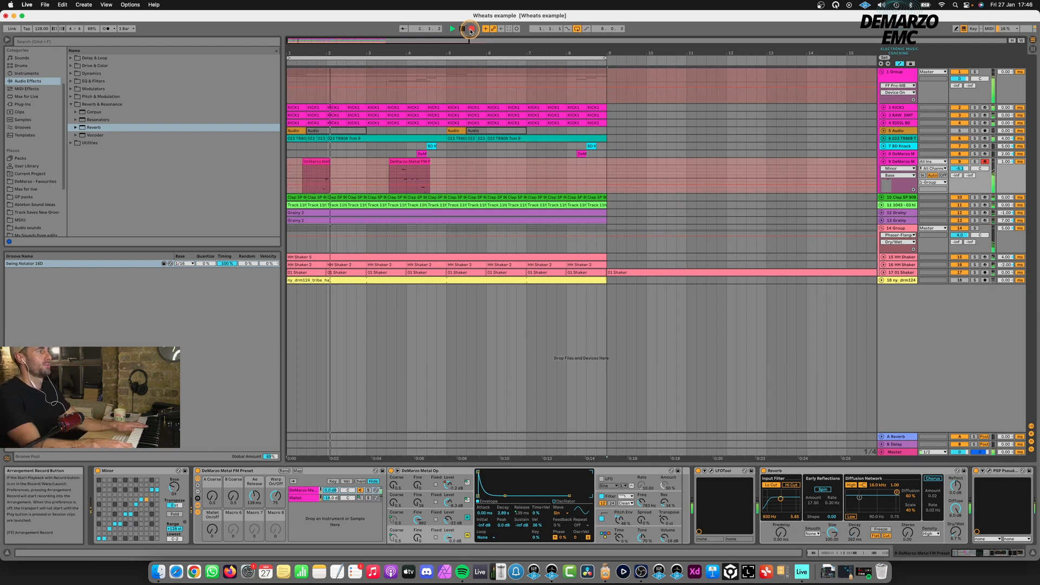
{"action": "left_click", "coordinate": [470, 29]}
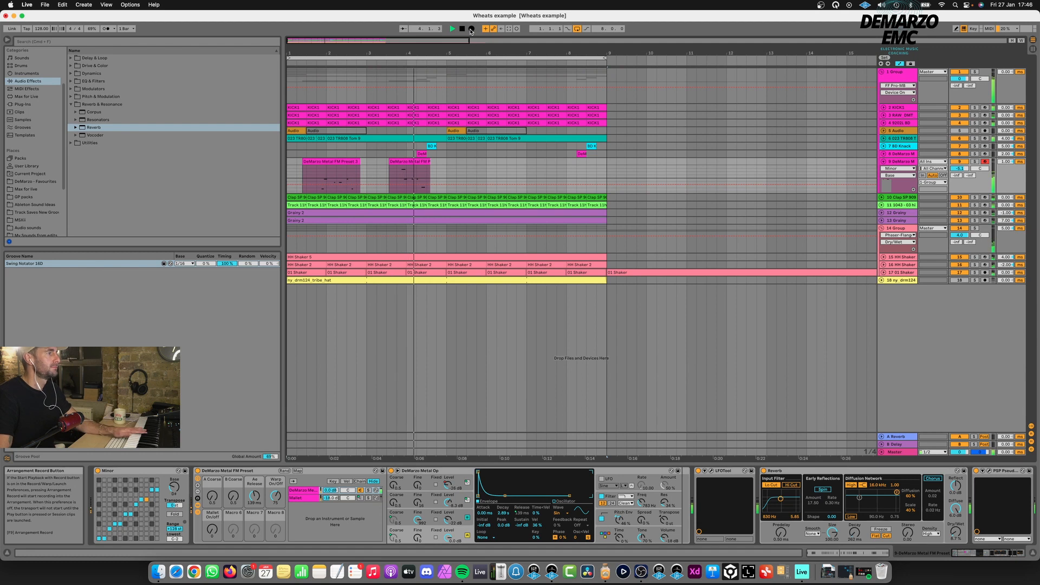
- Record a longer metal FM phrase from just after bar 5 to near the loop end and stop playback
{"action": "left_click", "coordinate": [471, 29]}
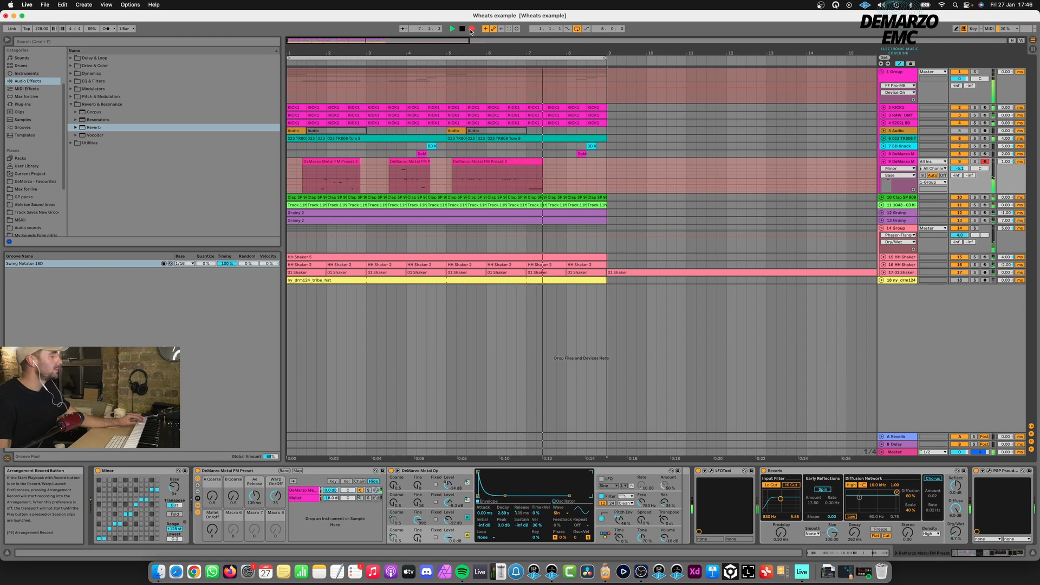
{"action": "left_click", "coordinate": [470, 29]}
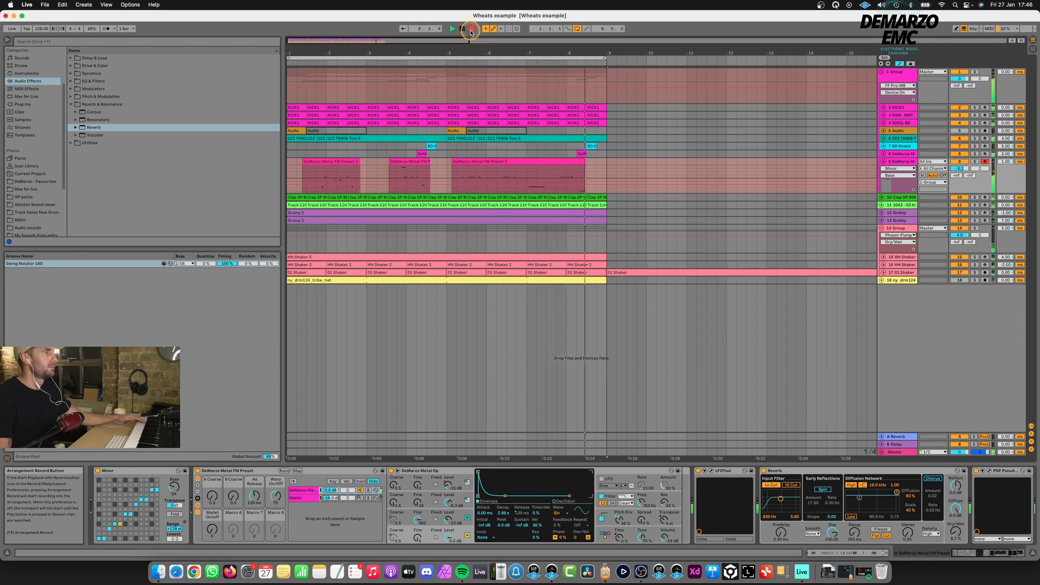
{"action": "left_click", "coordinate": [552, 180]}
{"action": "key", "text": "space"}
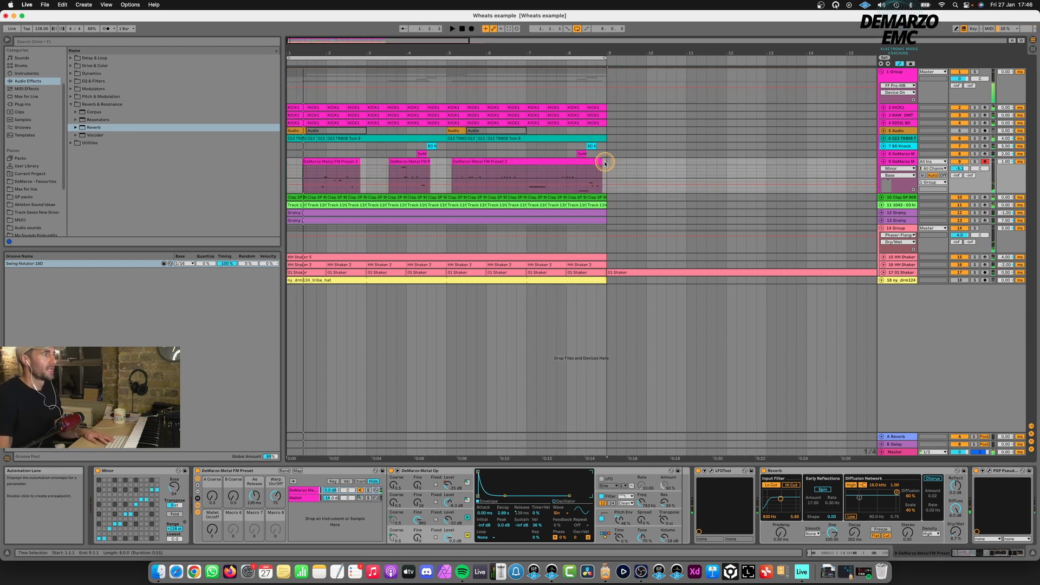
- Consolidate the recorded metal FM clips into one clip spanning the eight-bar loop and open its notes
{"action": "left_click_drag", "start_coordinate": [602, 160], "coordinate": [229, 170]}
{"action": "key", "text": "super+j"}
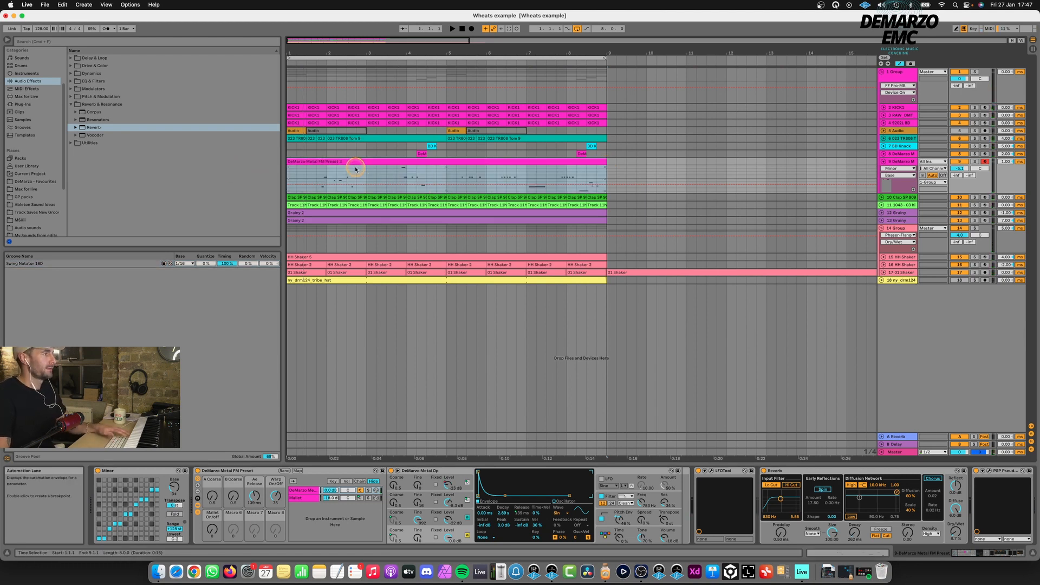
{"action": "double_click", "coordinate": [359, 163]}
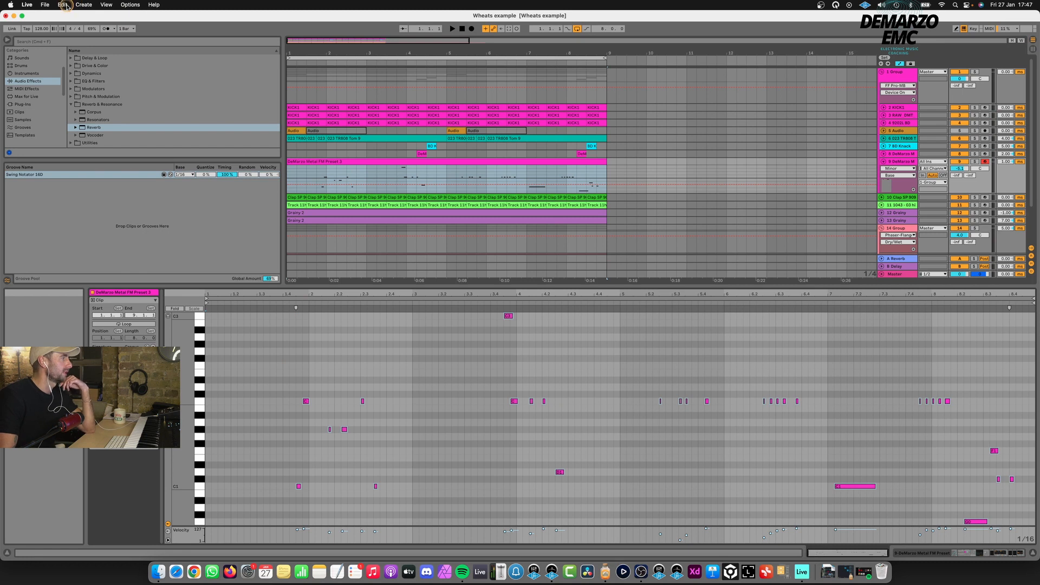
- Review the Record Quantization options, including Sixteenth-Note Quantization, and play back the consolidated metal FM clip
{"action": "left_click", "coordinate": [64, 5]}
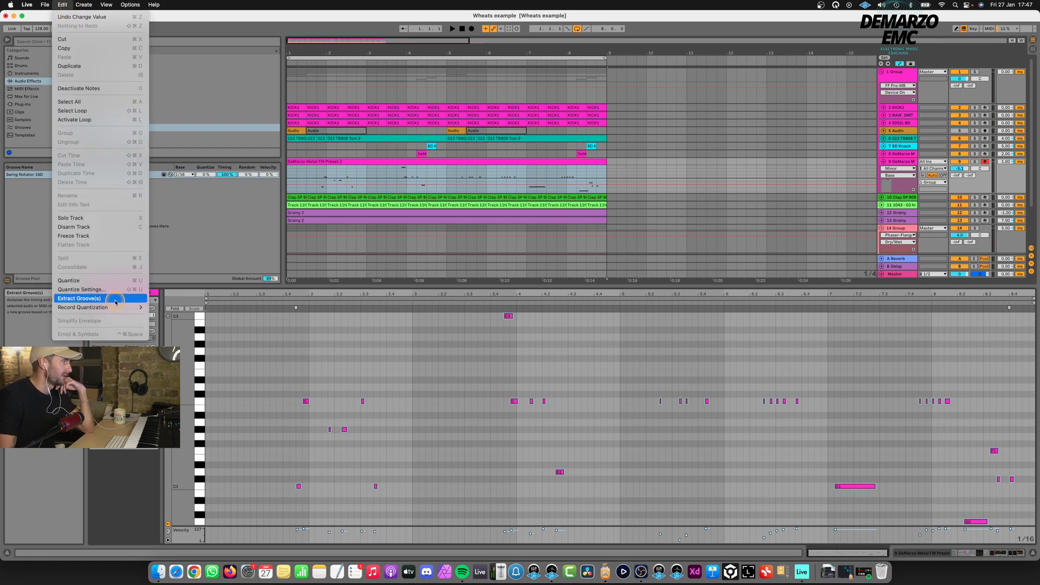
{"action": "mouse_move", "coordinate": [114, 307]}
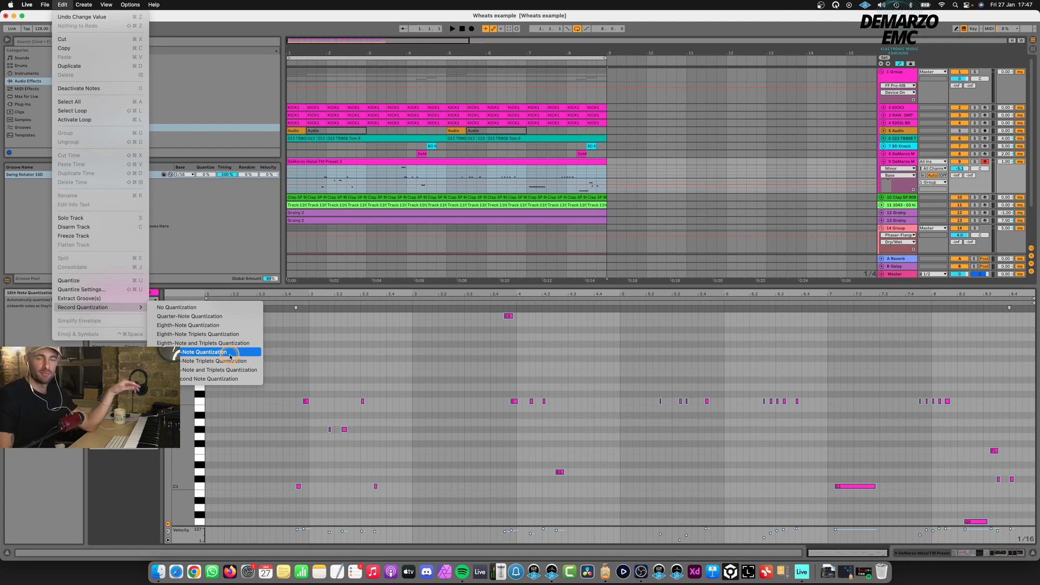
{"action": "left_click", "coordinate": [322, 285]}
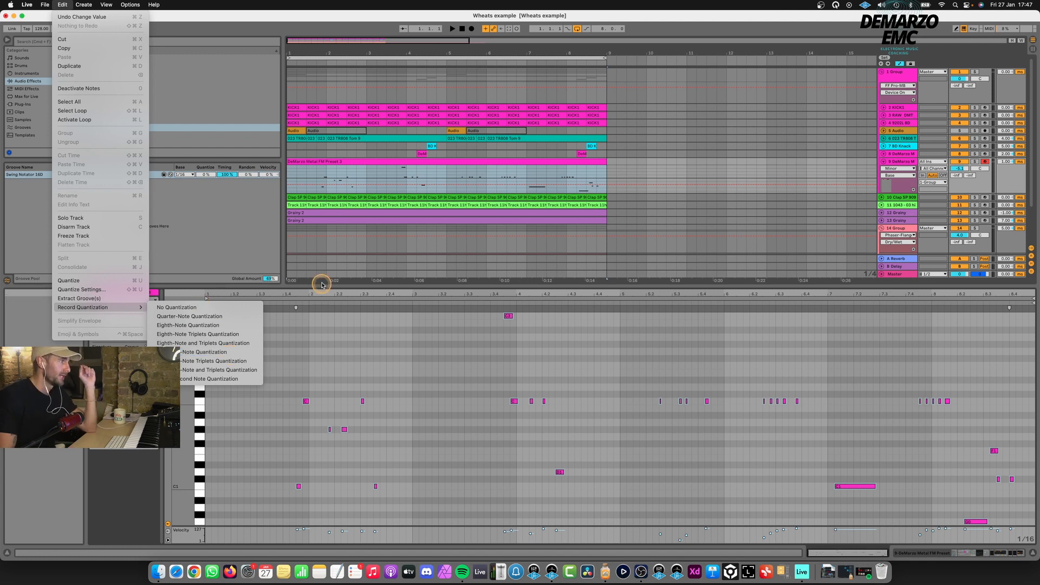
{"action": "left_click", "coordinate": [375, 160]}
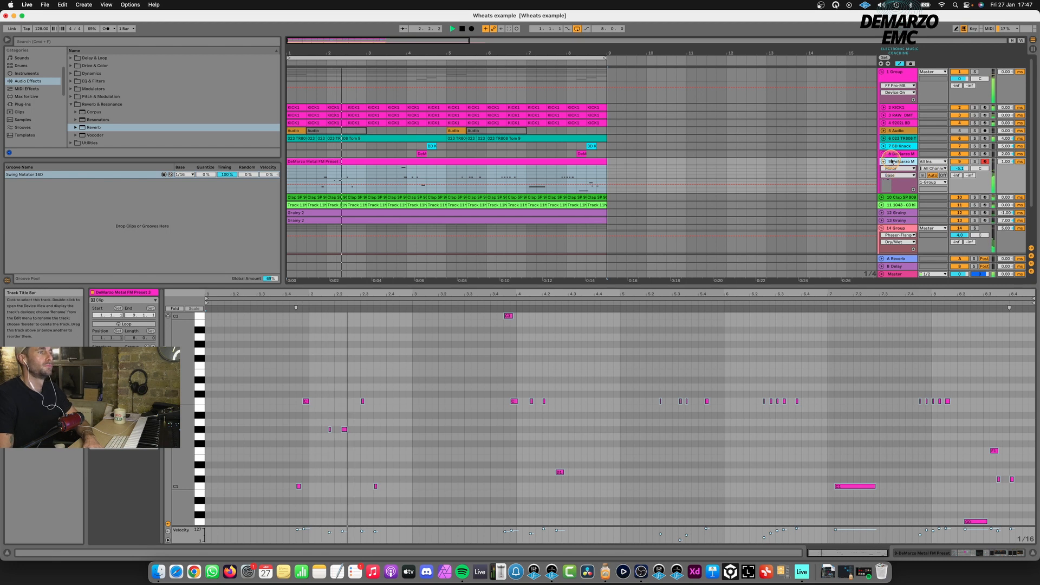
{"action": "left_click", "coordinate": [386, 168]}
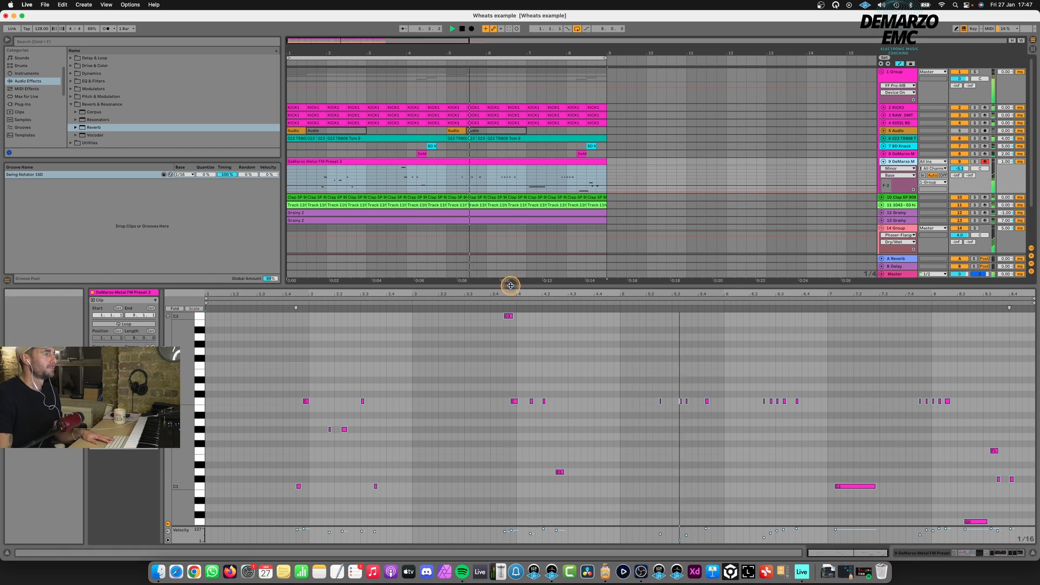
- Hide the note editor, cut out the metal FM clip's section from 5.1 to 6.2 and audition the loop
{"action": "key", "text": "super+alt+l"}
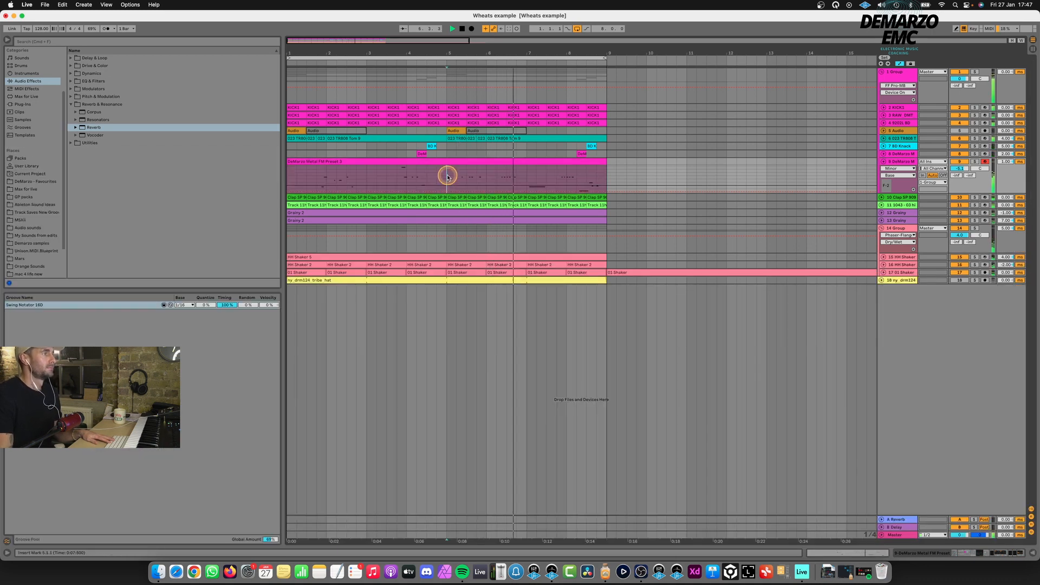
{"action": "left_click_drag", "start_coordinate": [449, 174], "coordinate": [495, 171]}
{"action": "key", "text": "super+e"}
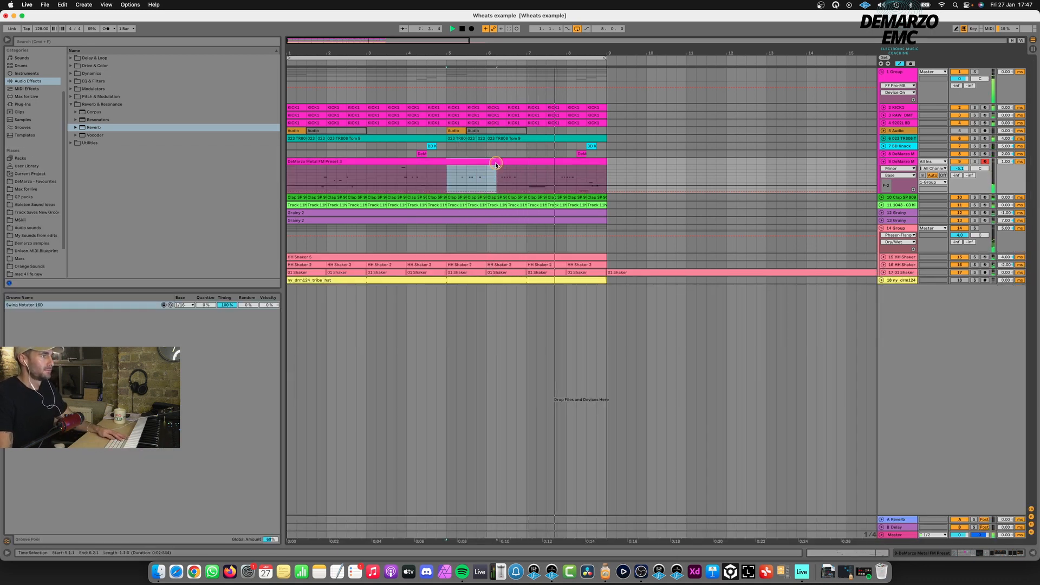
{"action": "left_click", "coordinate": [491, 162]}
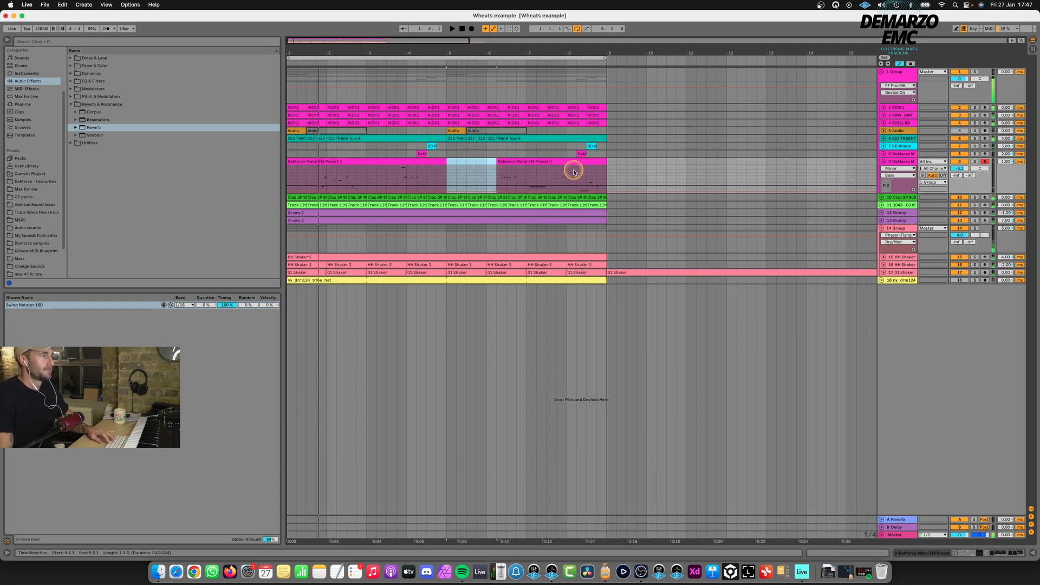
{"action": "key", "text": "Delete"}
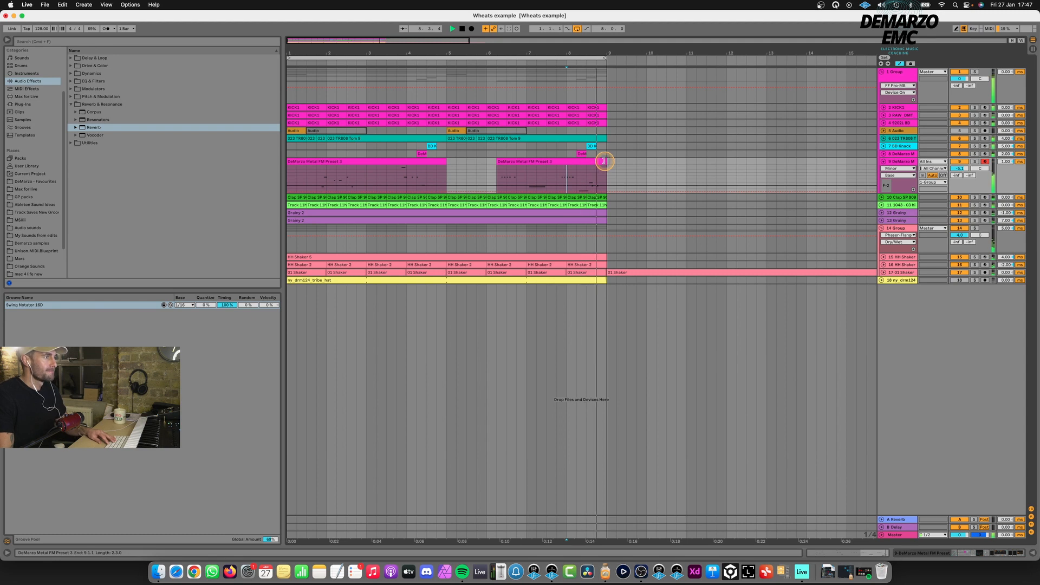
{"action": "key", "text": "space"}
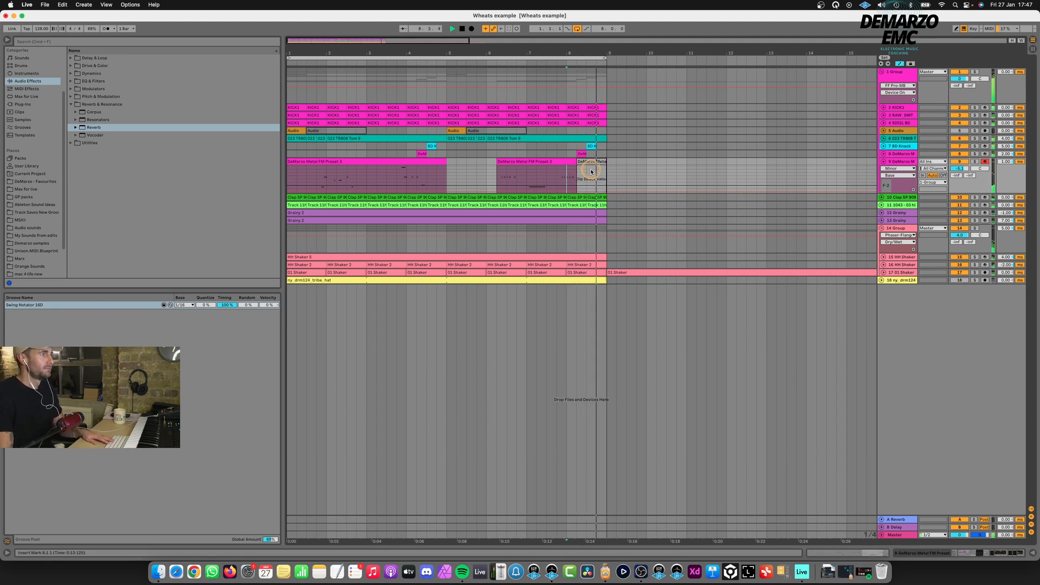
- Reactivate the final metal FM clip starting at 8.2, delete all its notes except F1 and audition the result
{"action": "left_click", "coordinate": [592, 160]}
{"action": "key", "text": "0"}
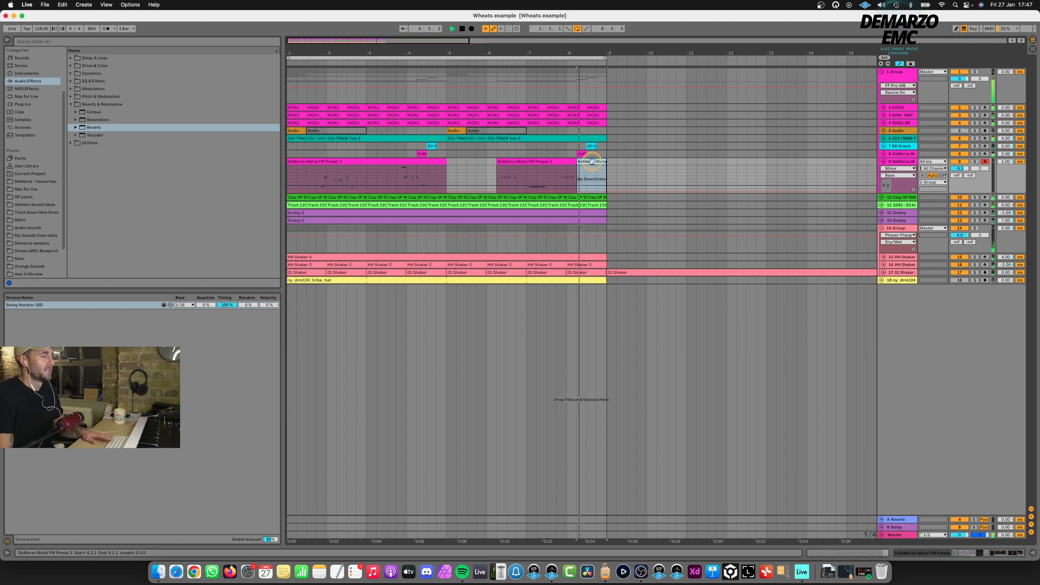
{"action": "double_click", "coordinate": [592, 160]}
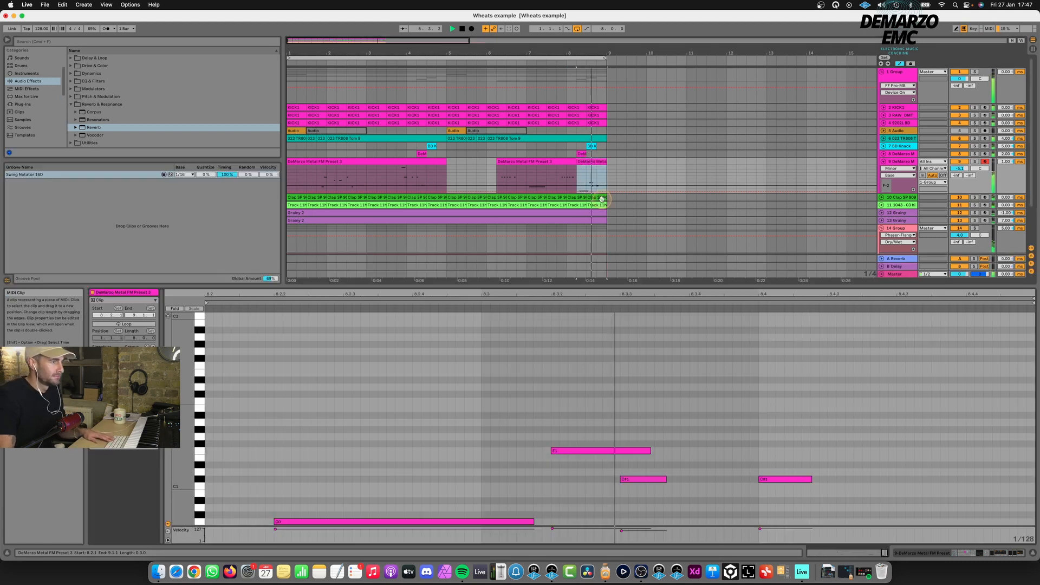
{"action": "left_click", "coordinate": [476, 468]}
{"action": "left_click_drag", "start_coordinate": [410, 581], "coordinate": [412, 580]}
{"action": "key", "text": "Delete"}
{"action": "left_click_drag", "start_coordinate": [636, 503], "coordinate": [814, 467]}
{"action": "key", "text": "Delete"}
{"action": "key", "text": "space"}
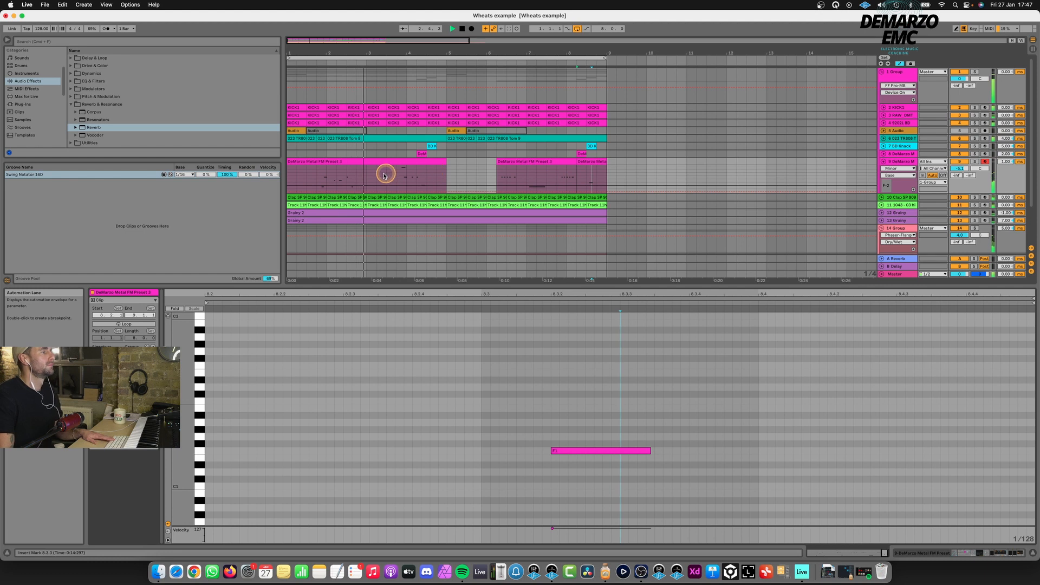
- Split the opening metal FM clip at bar 3 and show the track's device chain
{"action": "left_click", "coordinate": [366, 175]}
{"action": "key", "text": "super+e"}
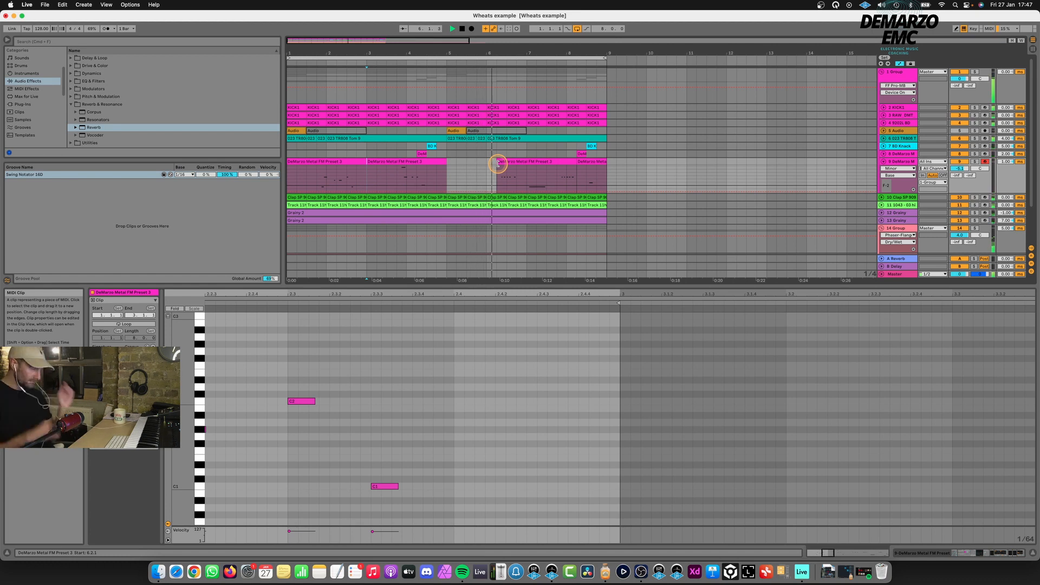
{"action": "double_click", "coordinate": [904, 162]}
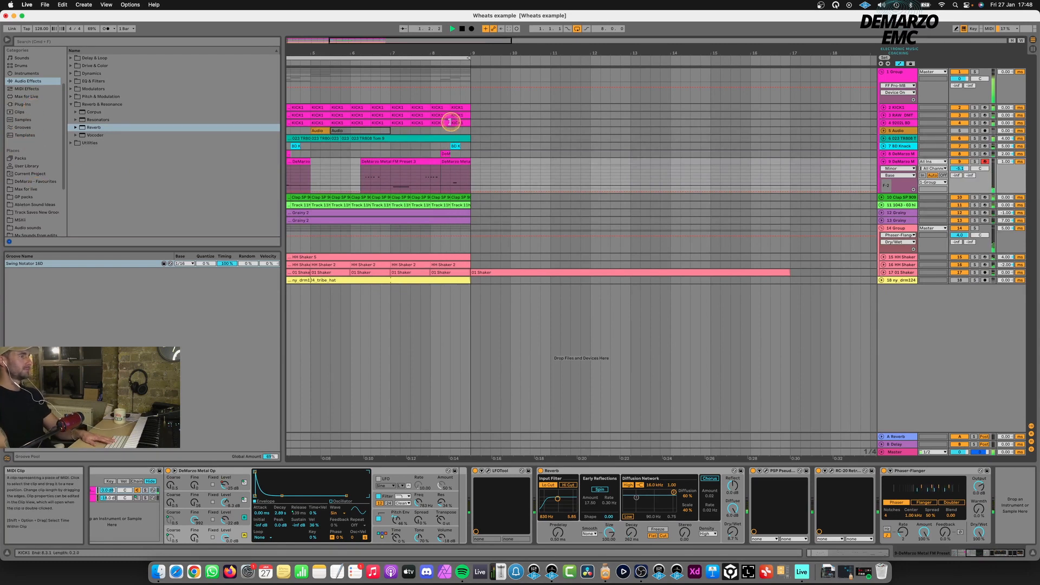
- Move the F1 note in the final metal FM clip to 8.4 and play it back
{"action": "left_click", "coordinate": [451, 159]}
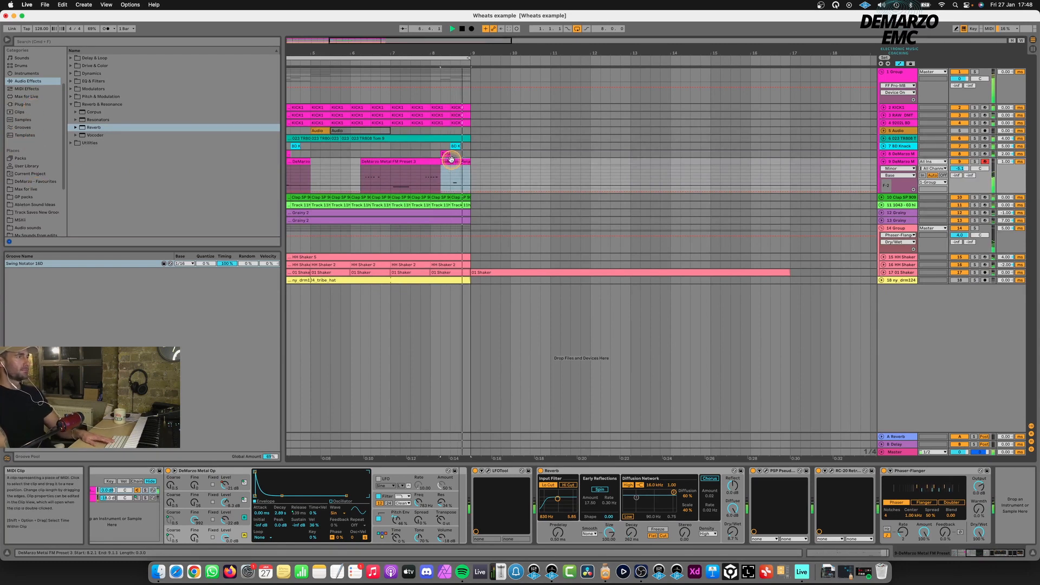
{"action": "double_click", "coordinate": [452, 160]}
{"action": "left_click", "coordinate": [620, 435]}
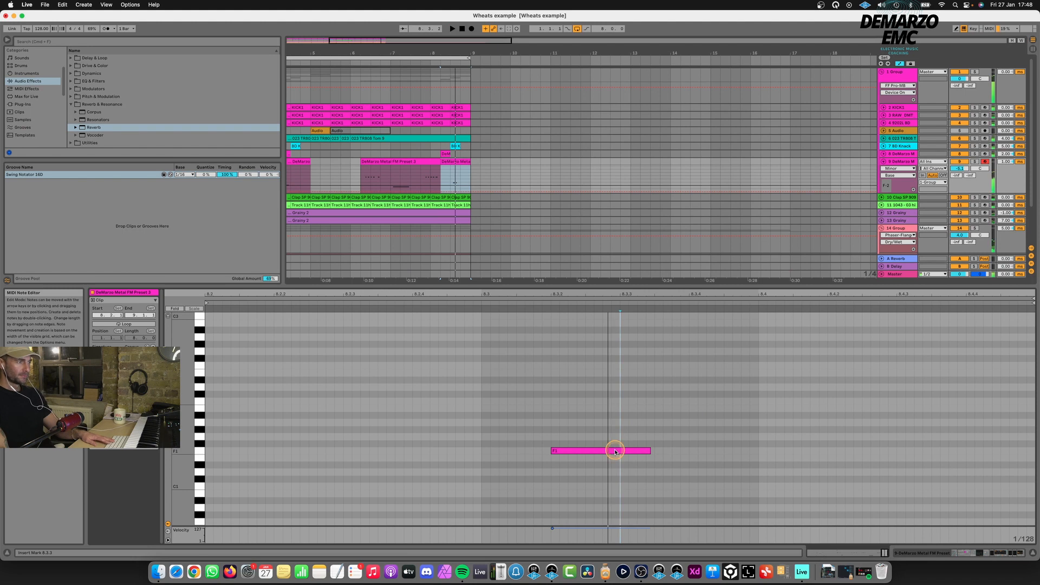
{"action": "left_click_drag", "start_coordinate": [613, 449], "coordinate": [828, 455]}
{"action": "key", "text": "space"}
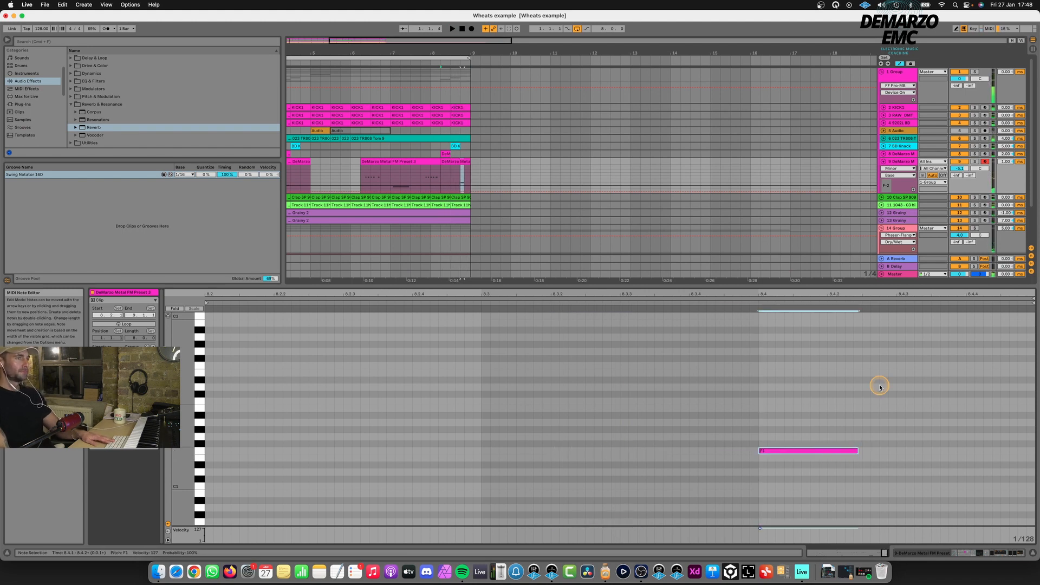
- Show the metal FM track's Osc-D Level automation and listen around the end of the loop
{"action": "double_click", "coordinate": [907, 163]}
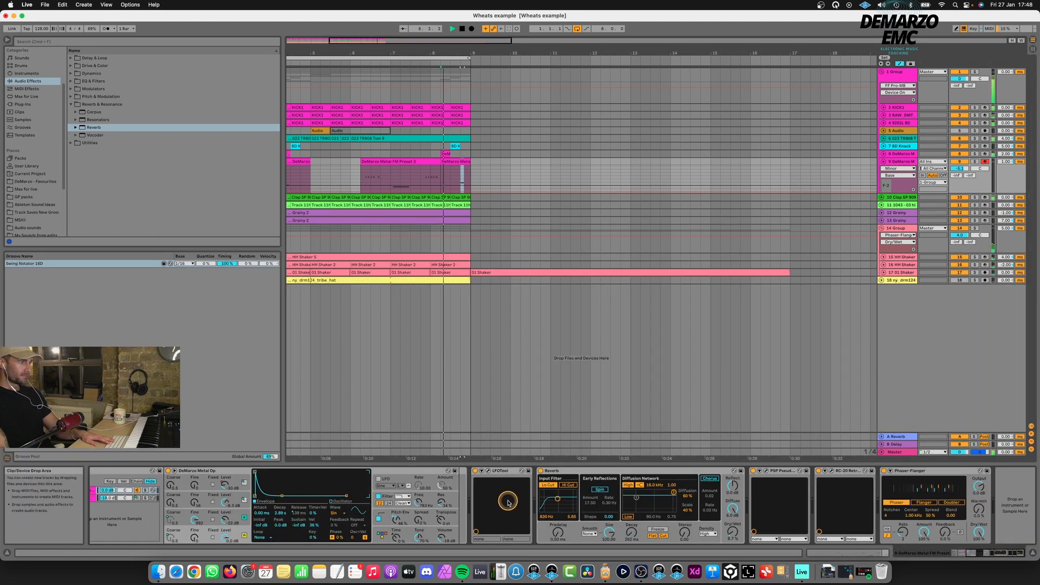
{"action": "key", "text": "space"}
{"action": "left_click_drag", "start_coordinate": [222, 486], "coordinate": [221, 484]}
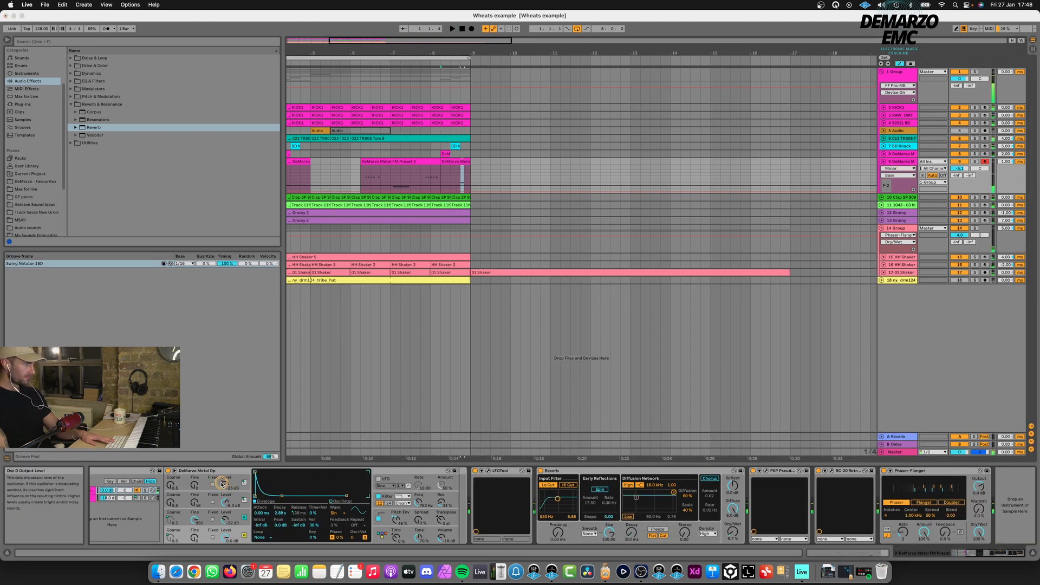
{"action": "right_click", "coordinate": [221, 484]}
{"action": "left_click", "coordinate": [238, 330]}
{"action": "left_click", "coordinate": [471, 188]}
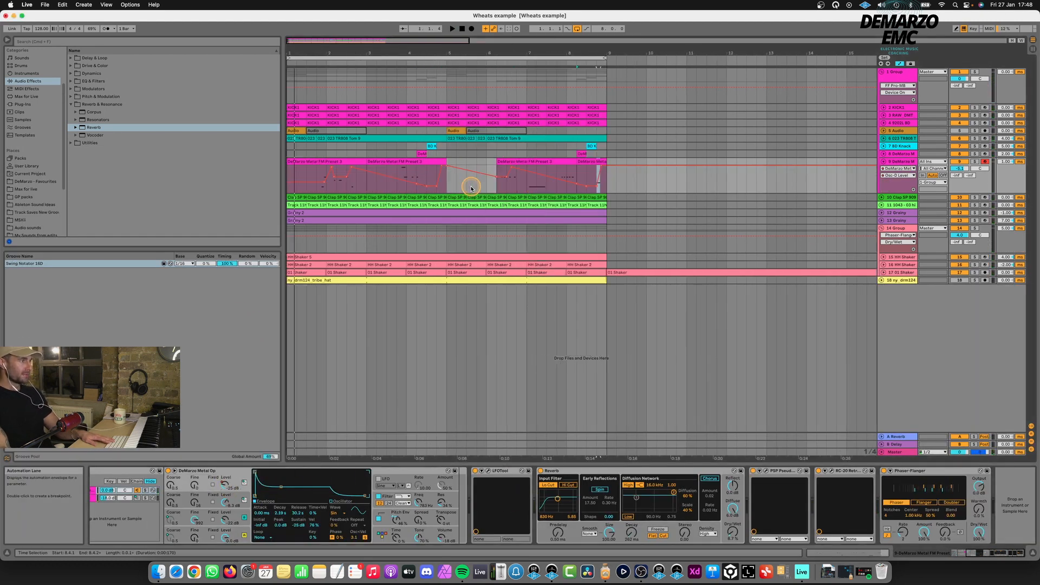
{"action": "left_click", "coordinate": [616, 174]}
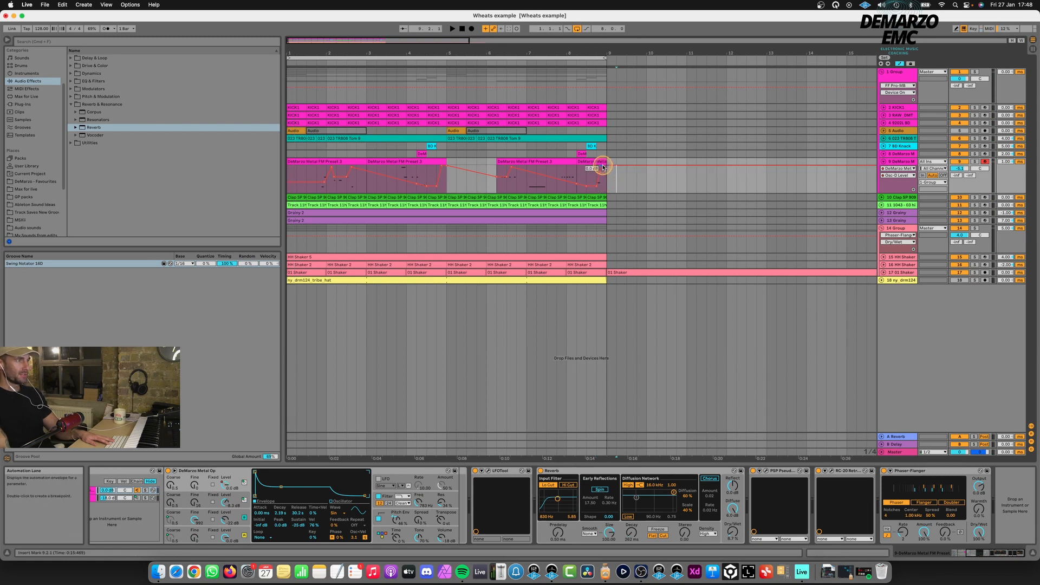
{"action": "key", "text": "space"}
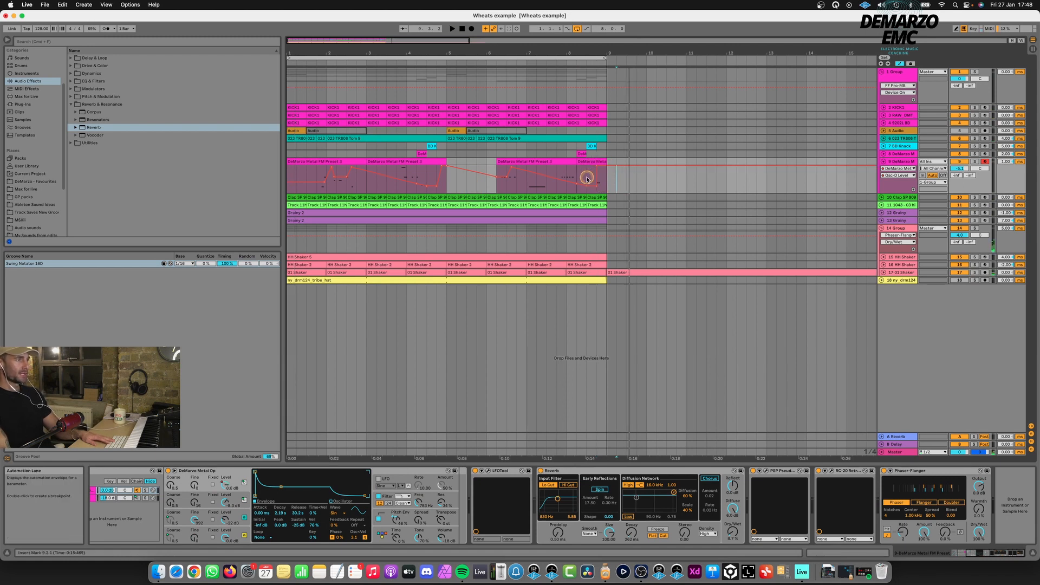
{"action": "left_click", "coordinate": [588, 177]}
{"action": "key", "text": "space"}
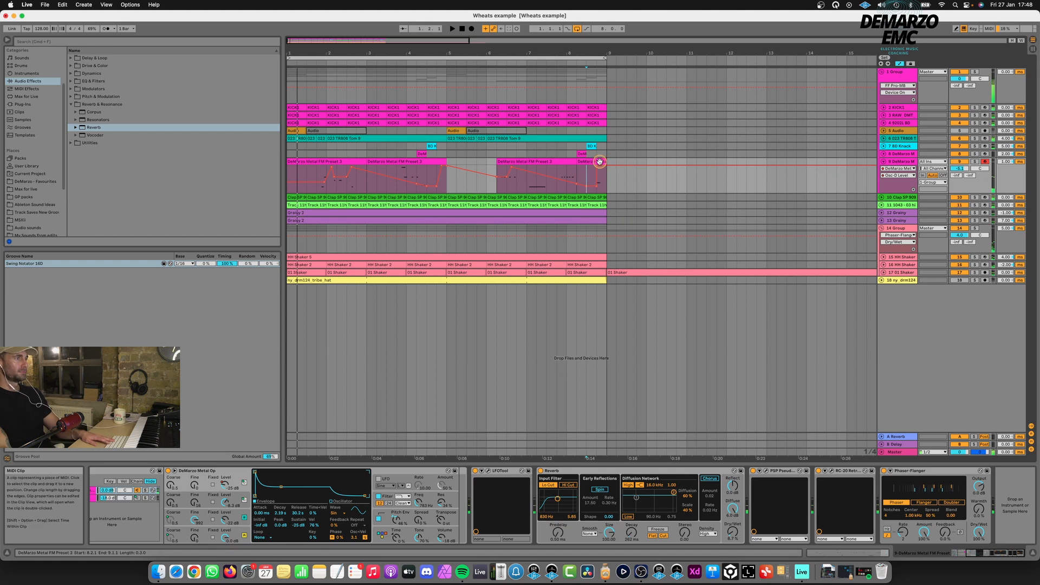
- Transpose the final metal FM clip's note down to C1, lengthen it to the clip's end and audition it
{"action": "double_click", "coordinate": [599, 162]}
{"action": "key", "text": "Down"}
{"action": "key", "text": "Down"}
{"action": "key", "text": "Down"}
{"action": "key", "text": "Down"}
{"action": "key", "text": "Down"}
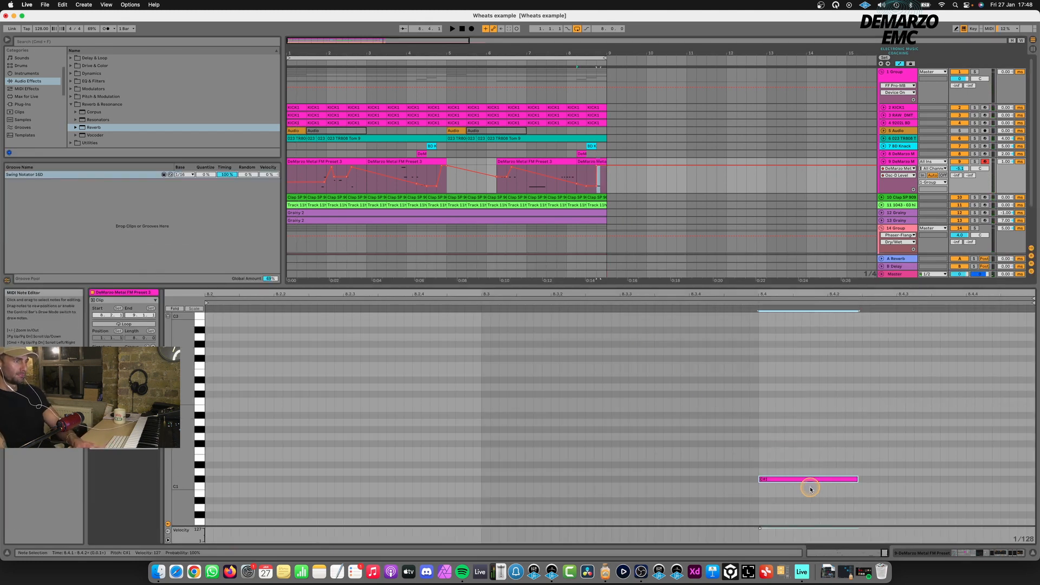
{"action": "key", "text": "space"}
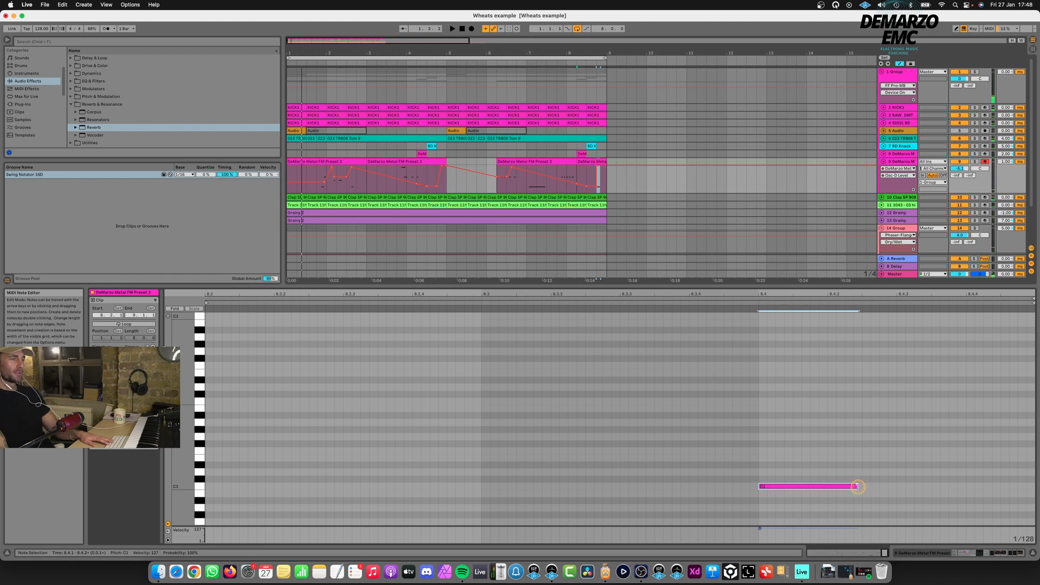
{"action": "left_click_drag", "start_coordinate": [857, 487], "coordinate": [999, 489]}
{"action": "key", "text": "space"}
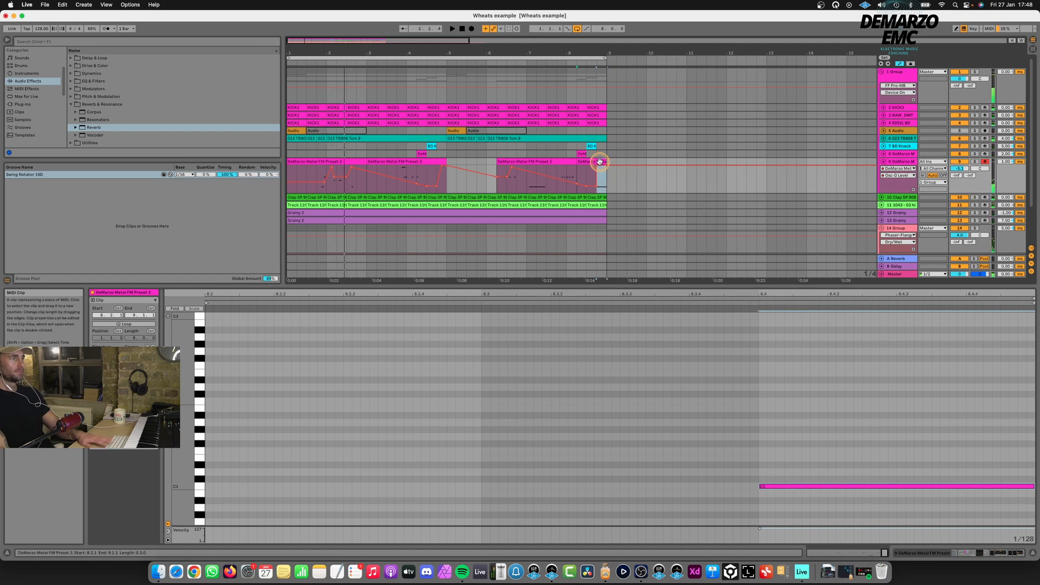
- Delete the final metal FM clip from 8.2 to the loop end and show the first clip's notes
{"action": "key", "text": "Delete"}
{"action": "left_click", "coordinate": [334, 162]}
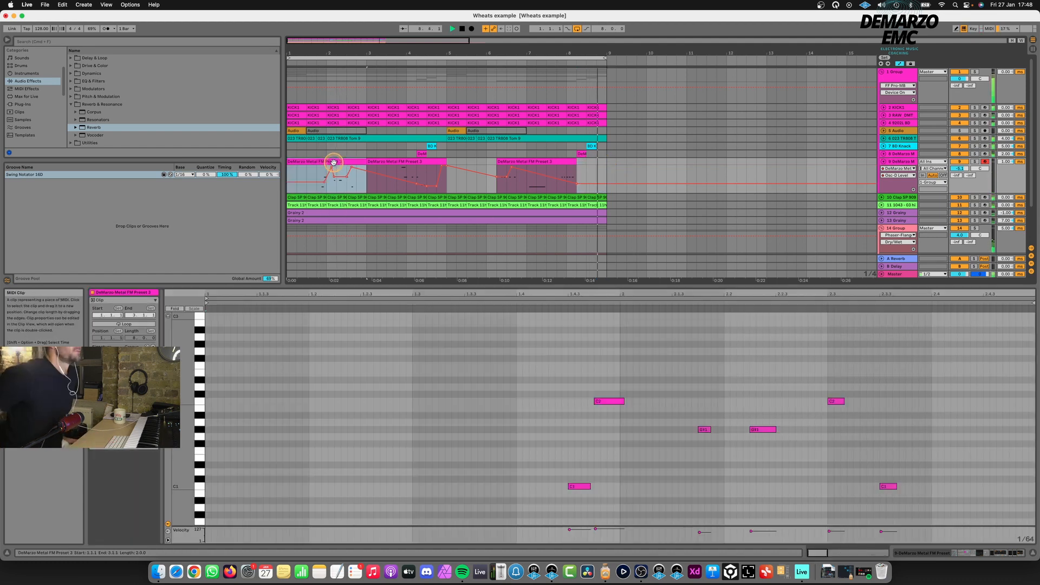
- Add a second Phaser-Flanger from Pitch & Modulation to the end of the metal FM chain and select its Dry/Wet control
{"action": "double_click", "coordinate": [893, 163]}
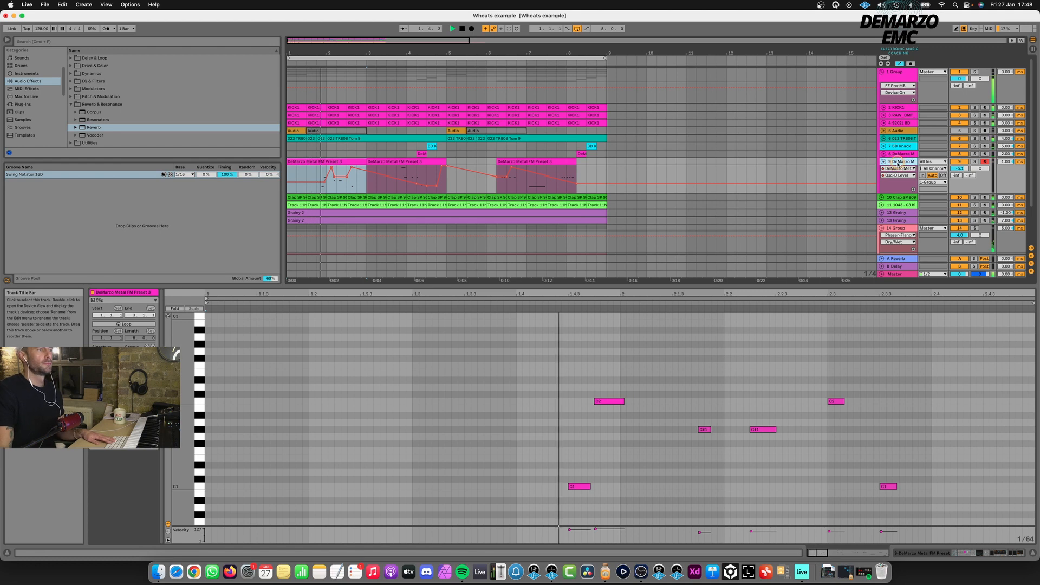
{"action": "left_click", "coordinate": [50, 149]}
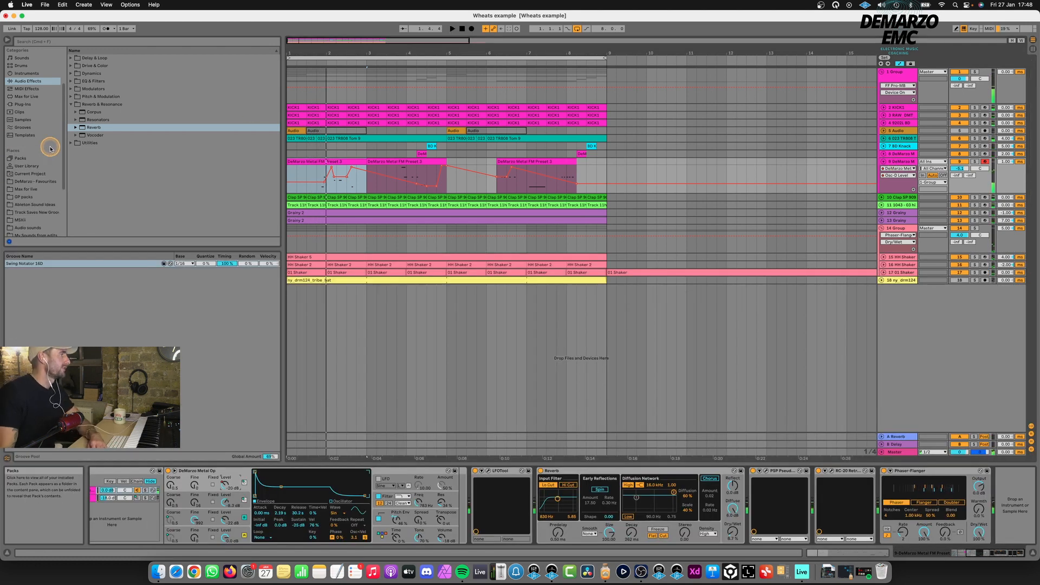
{"action": "left_click", "coordinate": [71, 104]}
{"action": "left_click", "coordinate": [71, 89]}
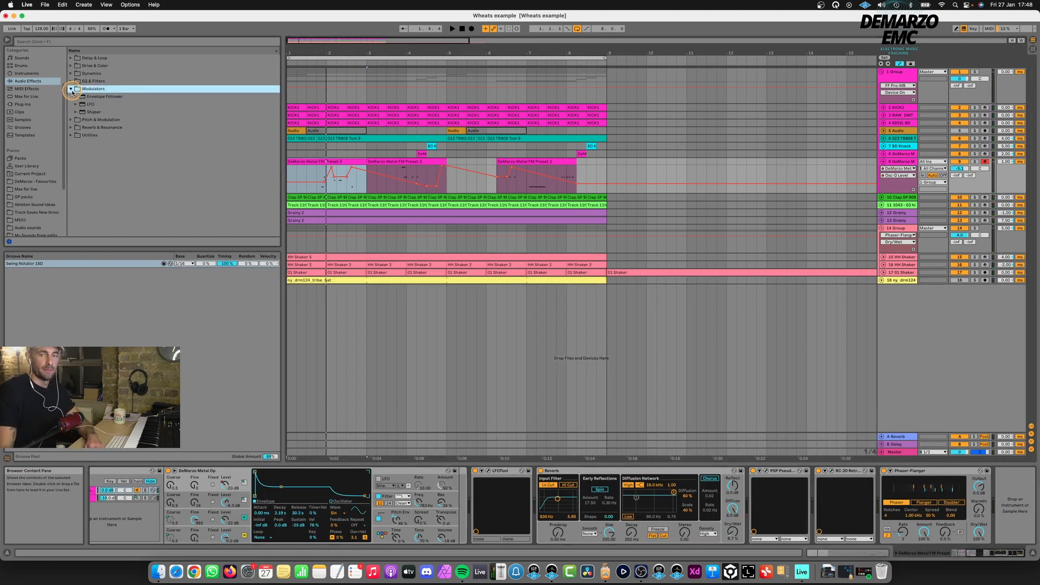
{"action": "left_click", "coordinate": [73, 120]}
{"action": "double_click", "coordinate": [85, 120]}
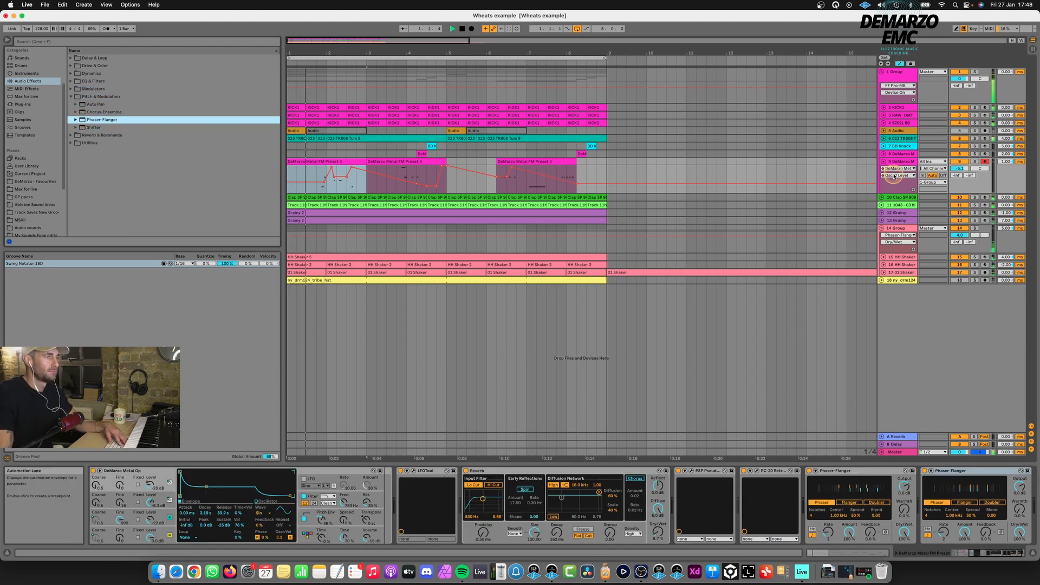
{"action": "left_click", "coordinate": [1019, 534]}
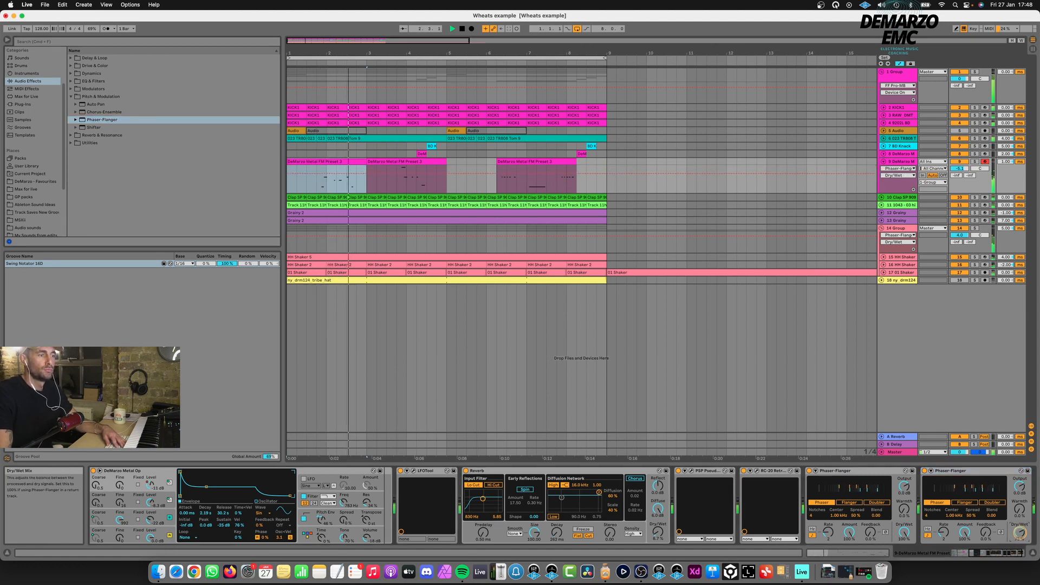
- Split the first metal FM clip at bar 2 and remove the section from 2.1 to 3.1
{"action": "left_click", "coordinate": [332, 185]}
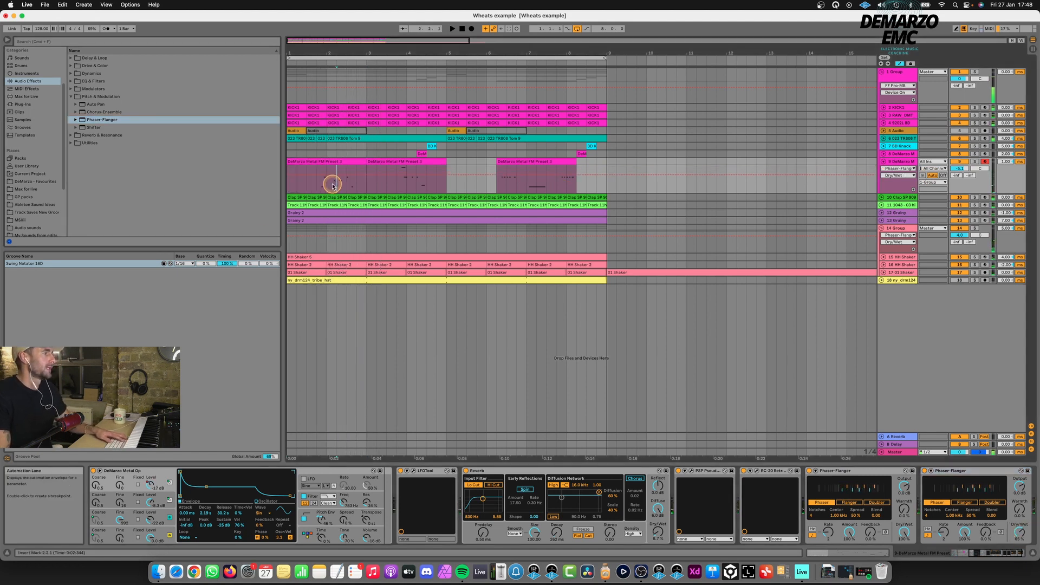
{"action": "left_click", "coordinate": [336, 186]}
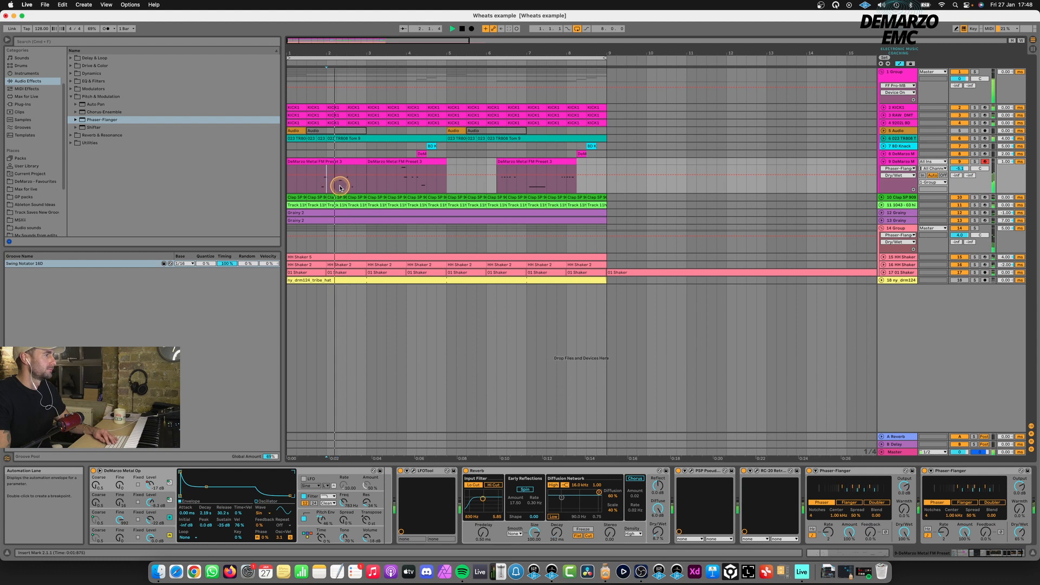
{"action": "key", "text": "space"}
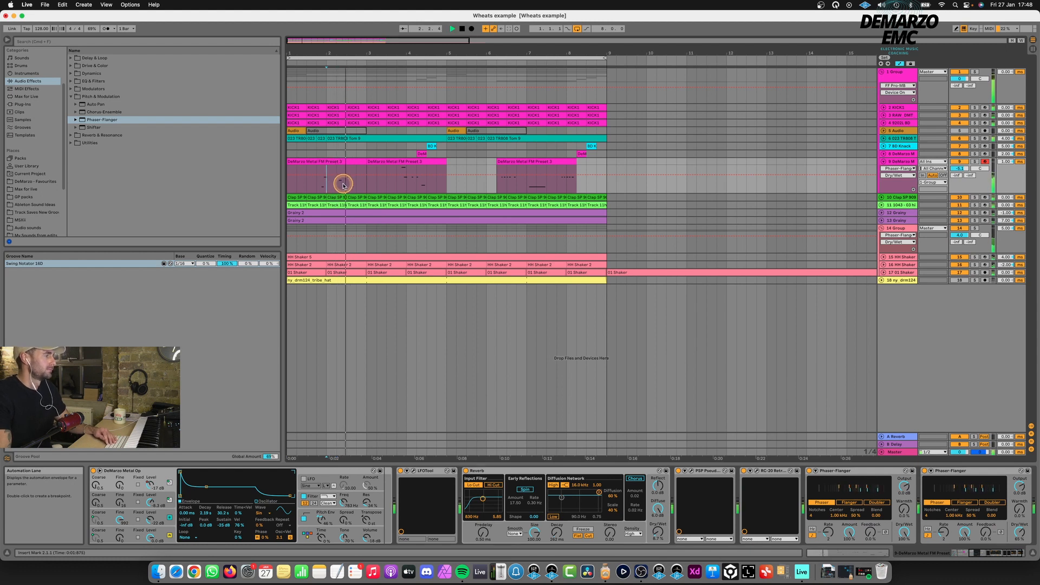
{"action": "left_click_drag", "start_coordinate": [369, 173], "coordinate": [329, 162]}
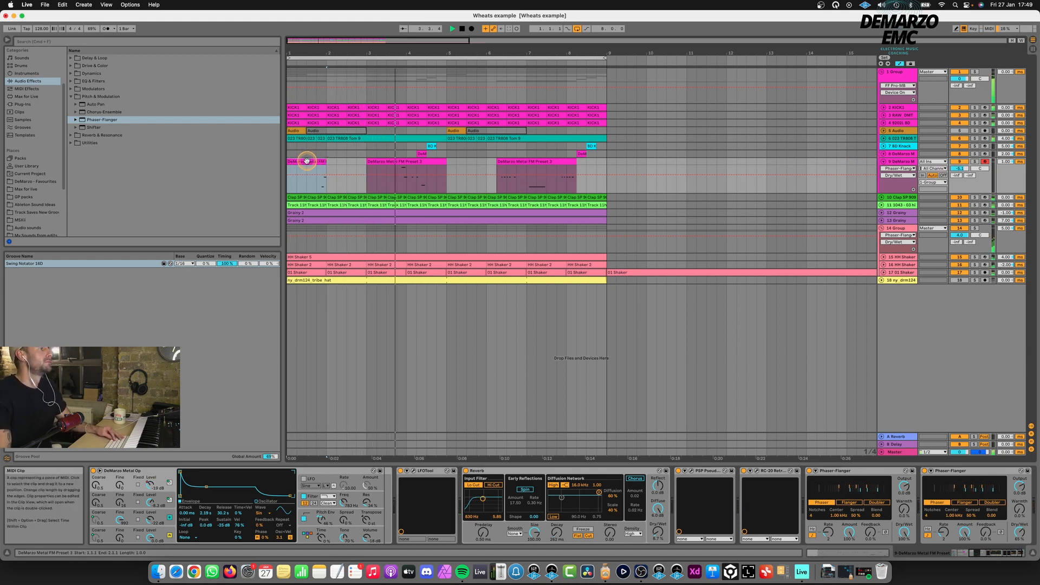
- Copy the one-bar metal FM clip to bar 5, trim the last clip's start to 7.4 and fold the track
{"action": "left_click", "coordinate": [447, 163]}
{"action": "key", "text": "super+v"}
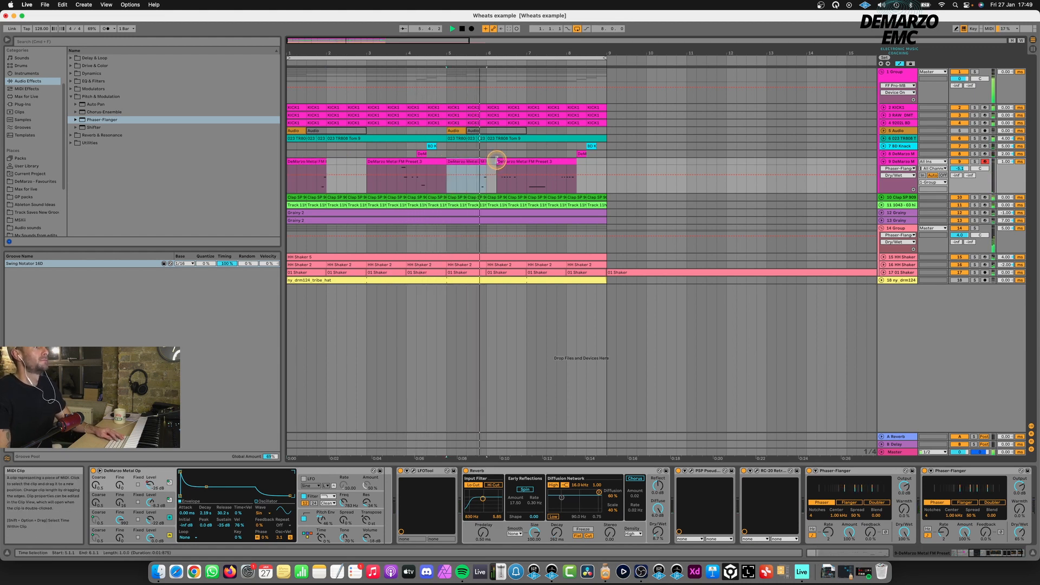
{"action": "left_click_drag", "start_coordinate": [497, 161], "coordinate": [557, 158]}
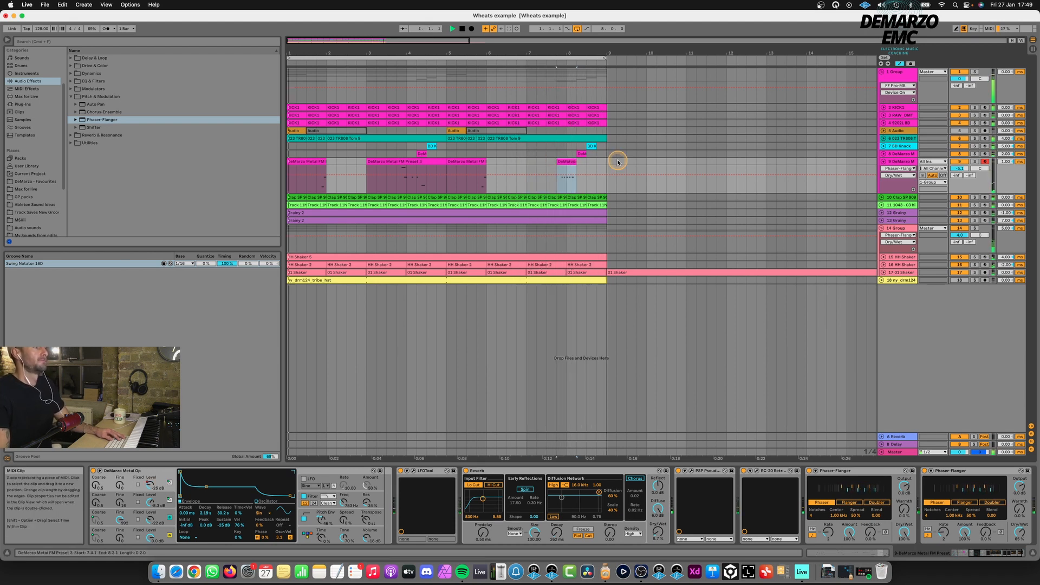
{"action": "left_click", "coordinate": [880, 162]}
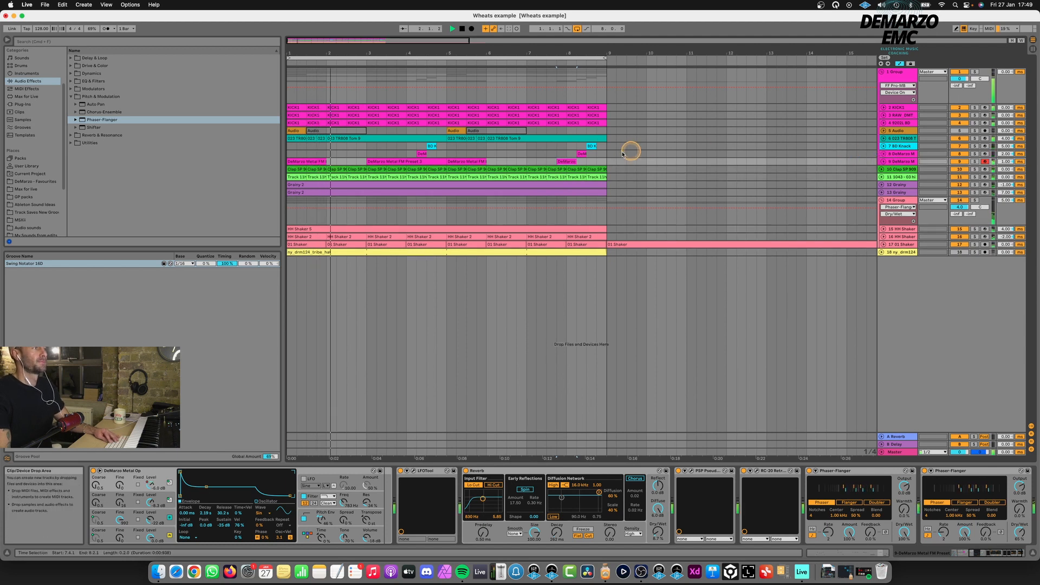
- Arm the BD Knack track, record a new part over the eight-bar loop and unfold the track
{"action": "left_click", "coordinate": [901, 147]}
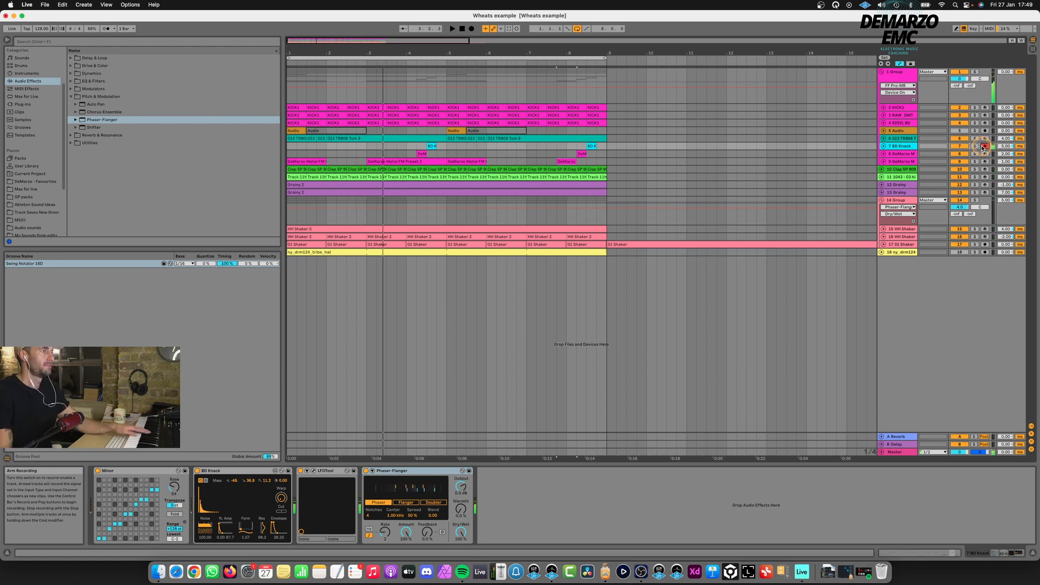
{"action": "left_click", "coordinate": [984, 147]}
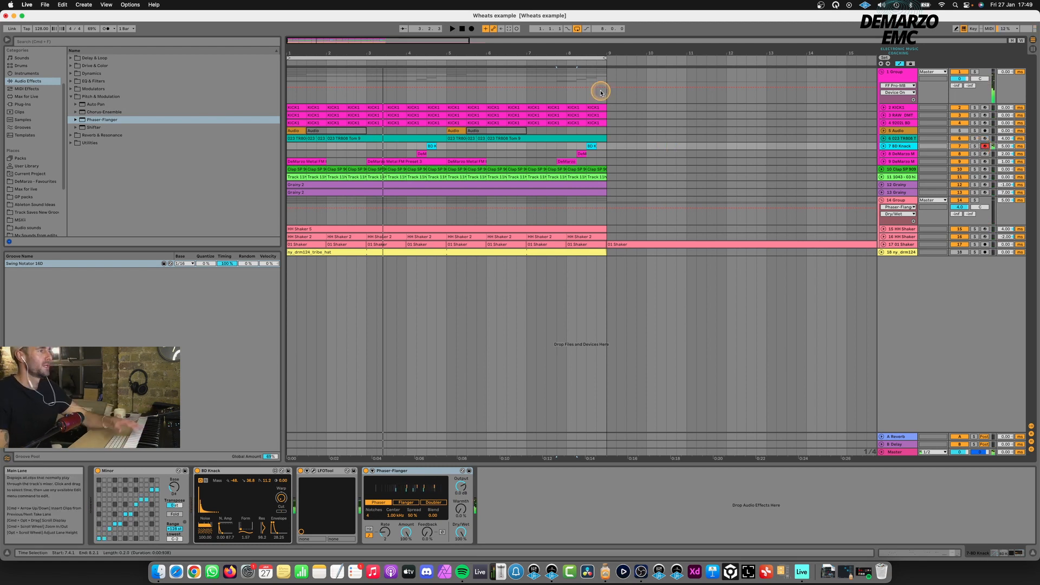
{"action": "left_click", "coordinate": [569, 60]}
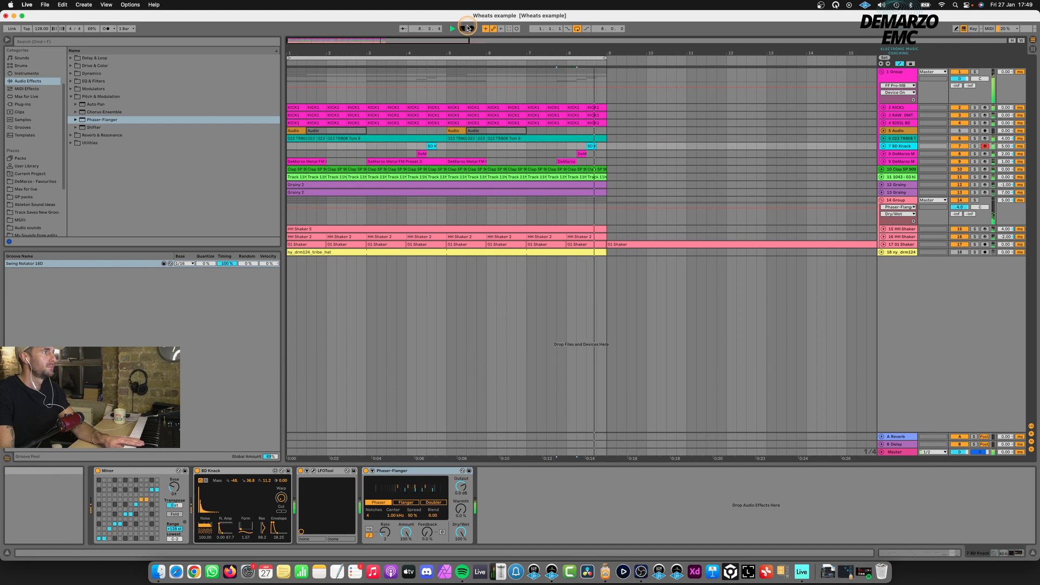
{"action": "left_click", "coordinate": [469, 28]}
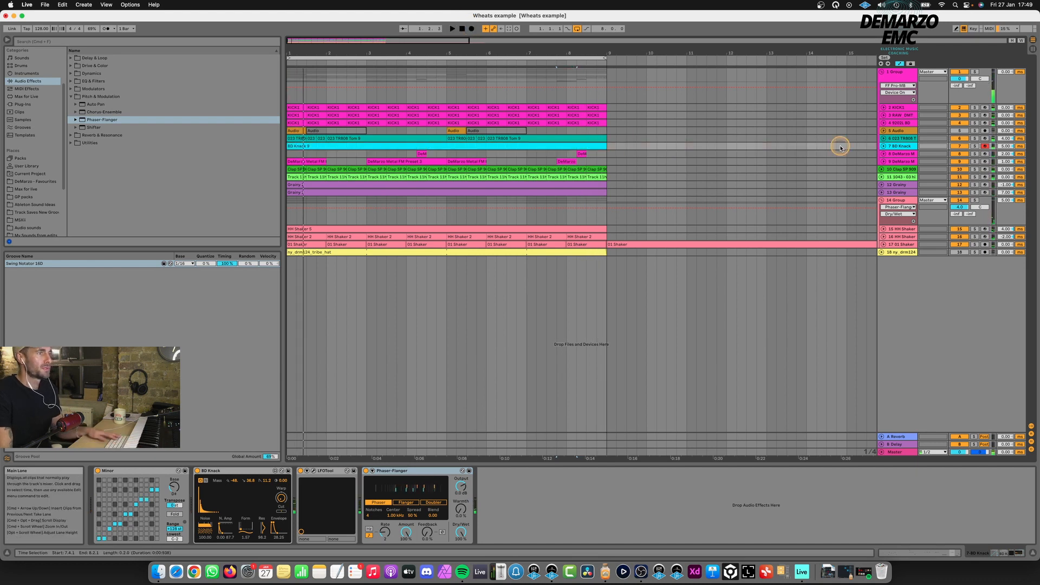
{"action": "left_click", "coordinate": [883, 147]}
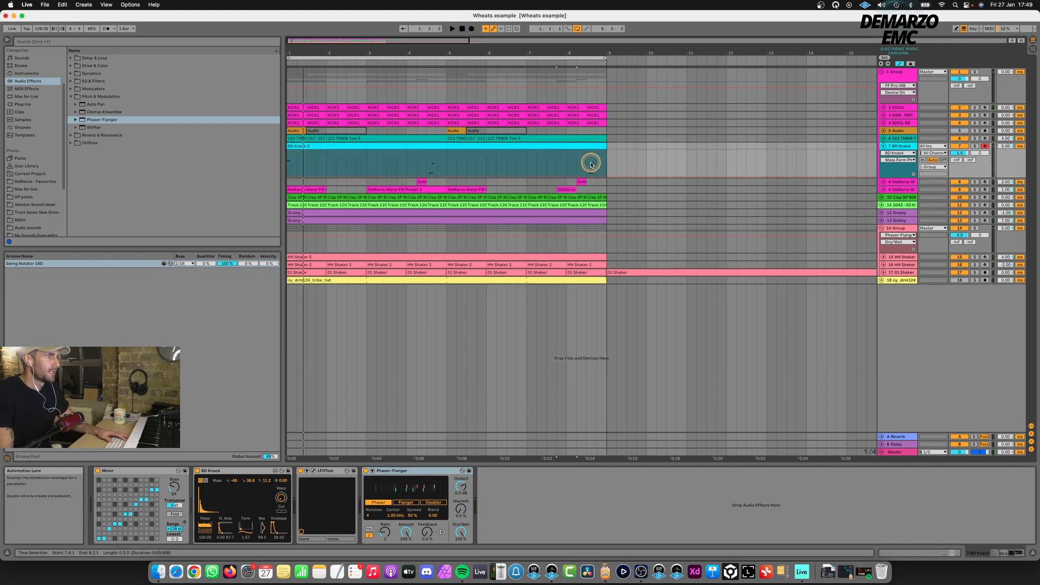
- Undo the last recording on the BD Knack track and play back the end of the loop
{"action": "left_click", "coordinate": [587, 165]}
{"action": "key", "text": "super+z"}
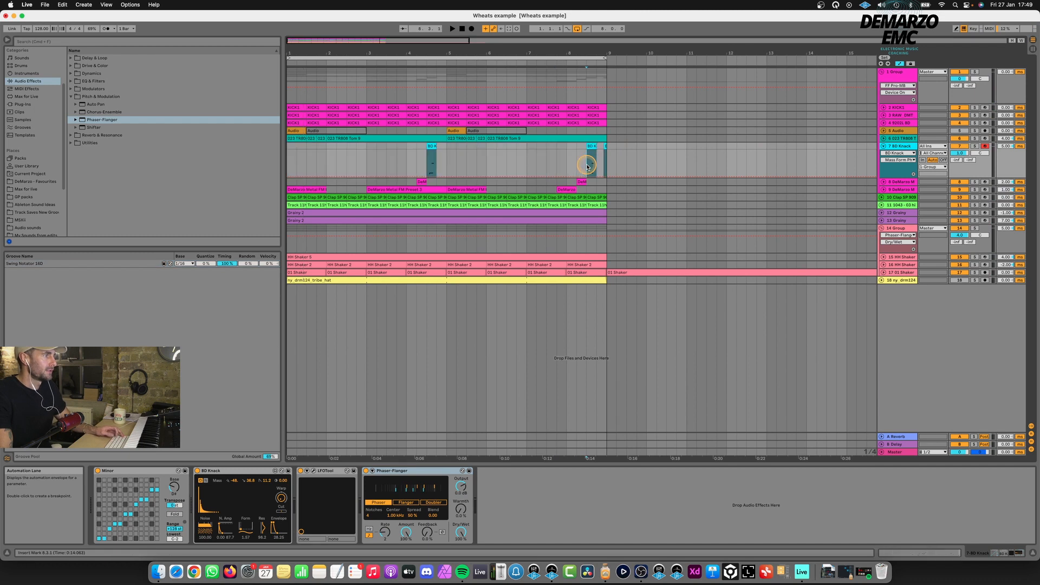
{"action": "key", "text": "space"}
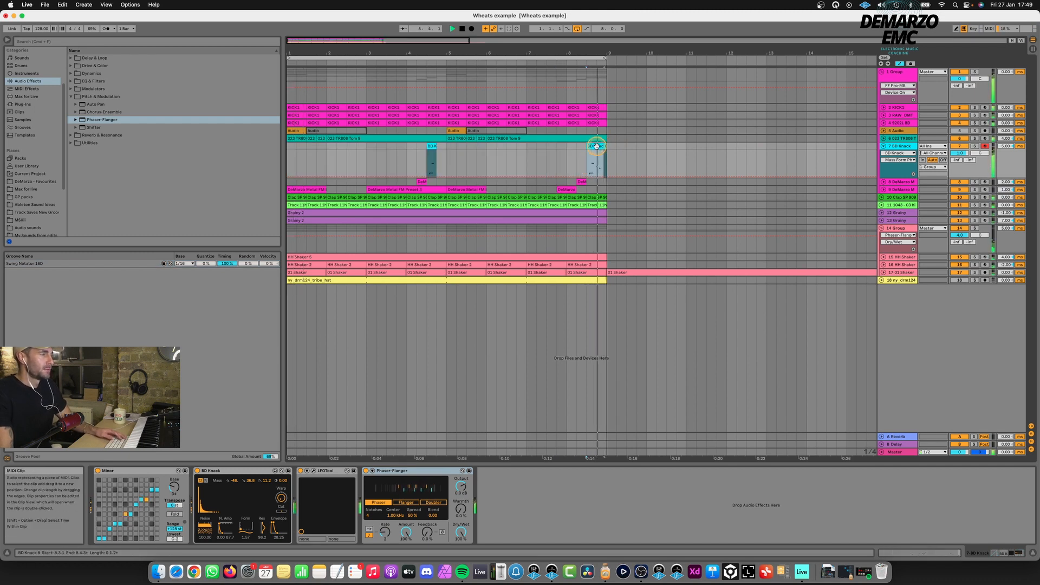
- In the last BD Knack clip, delete the G#4 note, move the F#4 note to 16.4.3 and play it back
{"action": "double_click", "coordinate": [600, 146]}
{"action": "left_click", "coordinate": [733, 440]}
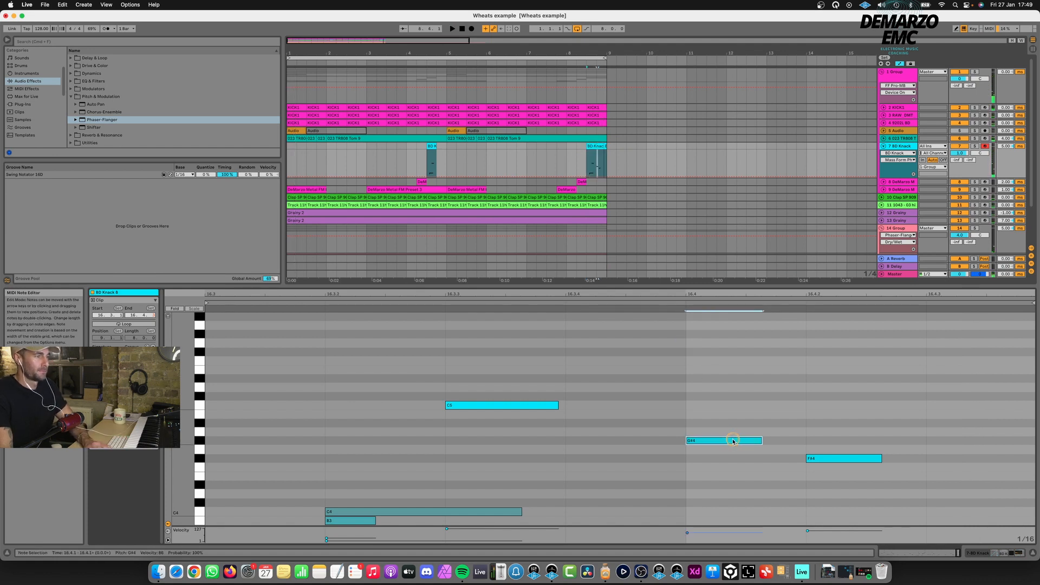
{"action": "key", "text": "Delete"}
{"action": "left_click_drag", "start_coordinate": [826, 459], "coordinate": [948, 459]}
{"action": "key", "text": "space"}
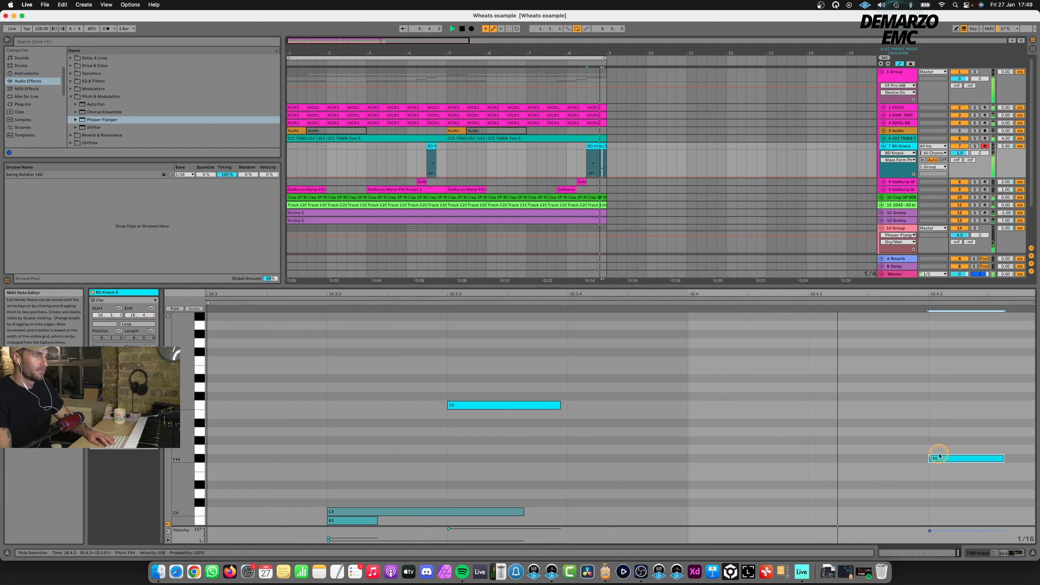
- Reopen the last BD Knack clip and move its F#4 note to 16.4.4 during playback
{"action": "left_click", "coordinate": [496, 124]}
{"action": "scroll", "coordinate": [496, 141], "scroll_direction": "right", "scroll_amount": 5}
{"action": "key", "text": "space"}
{"action": "left_click", "coordinate": [483, 150]}
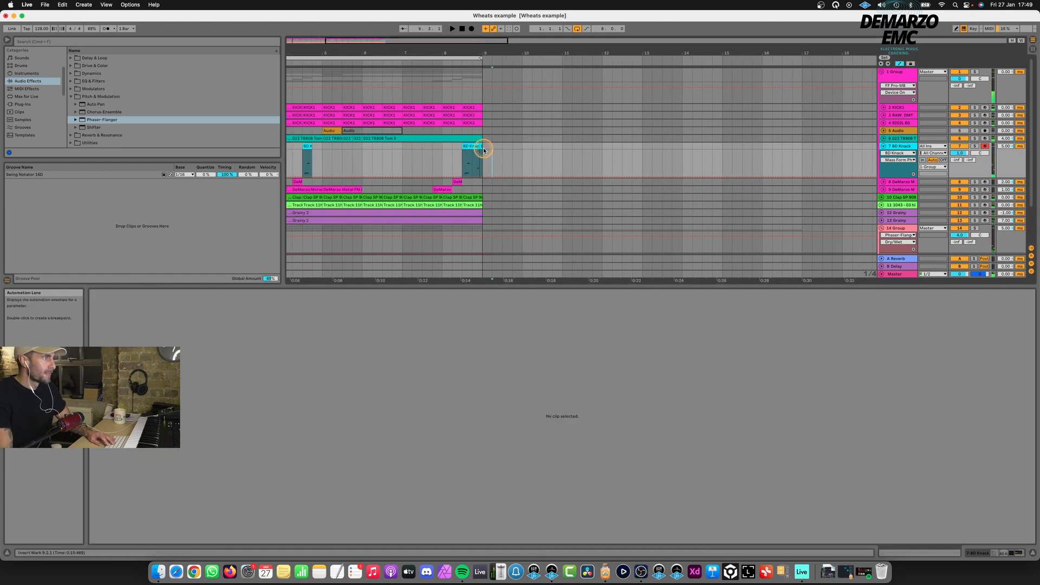
{"action": "left_click", "coordinate": [478, 147]}
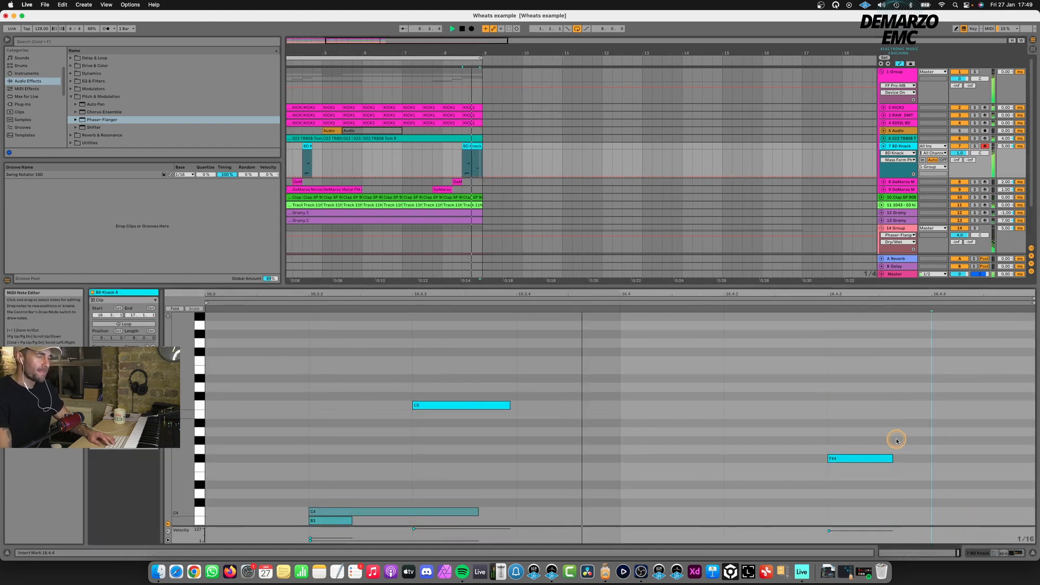
{"action": "left_click_drag", "start_coordinate": [858, 458], "coordinate": [962, 460]}
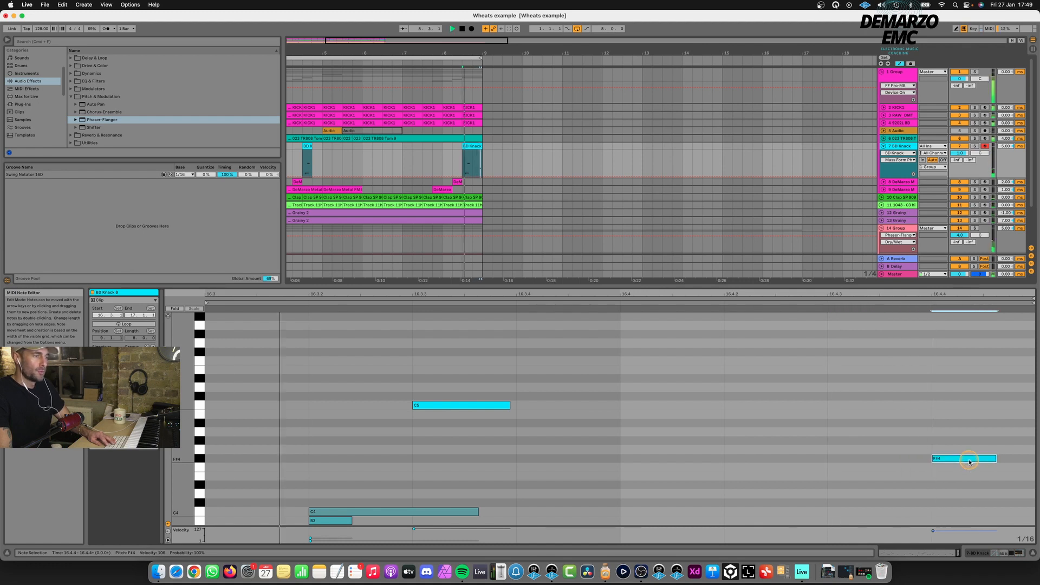
{"action": "key", "text": "space"}
- Fold the BD Knack track and solo the 023 TR808 Tom track with its devices shown
{"action": "double_click", "coordinate": [905, 150]}
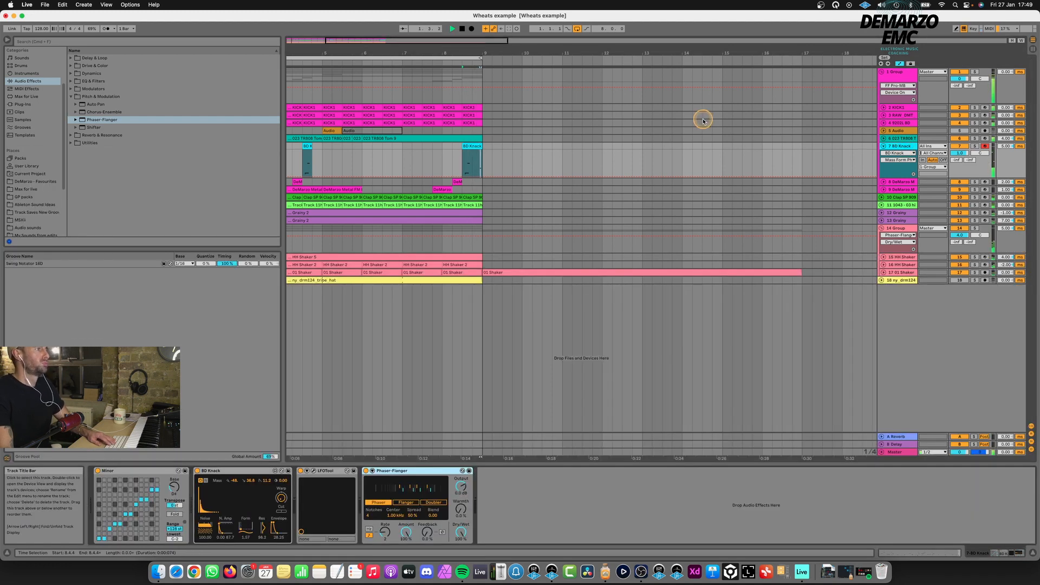
{"action": "left_click_drag", "start_coordinate": [512, 42], "coordinate": [384, 76]}
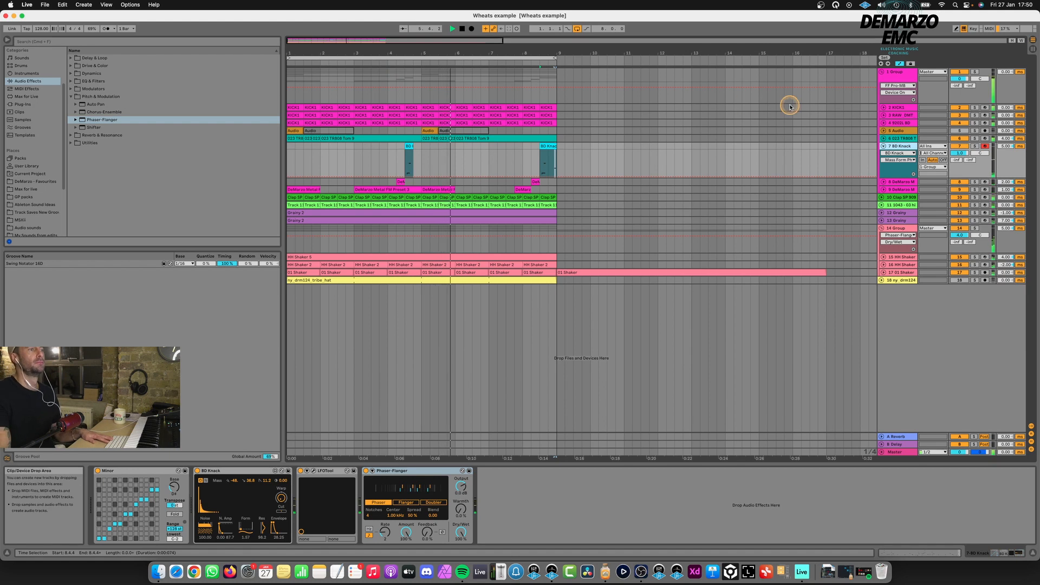
{"action": "left_click", "coordinate": [884, 147]}
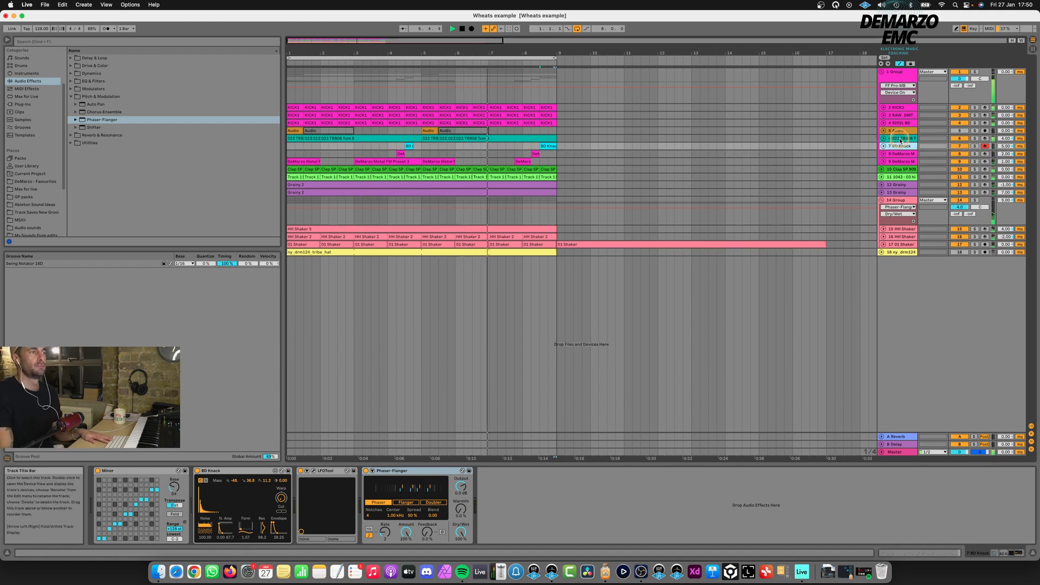
{"action": "left_click", "coordinate": [900, 139]}
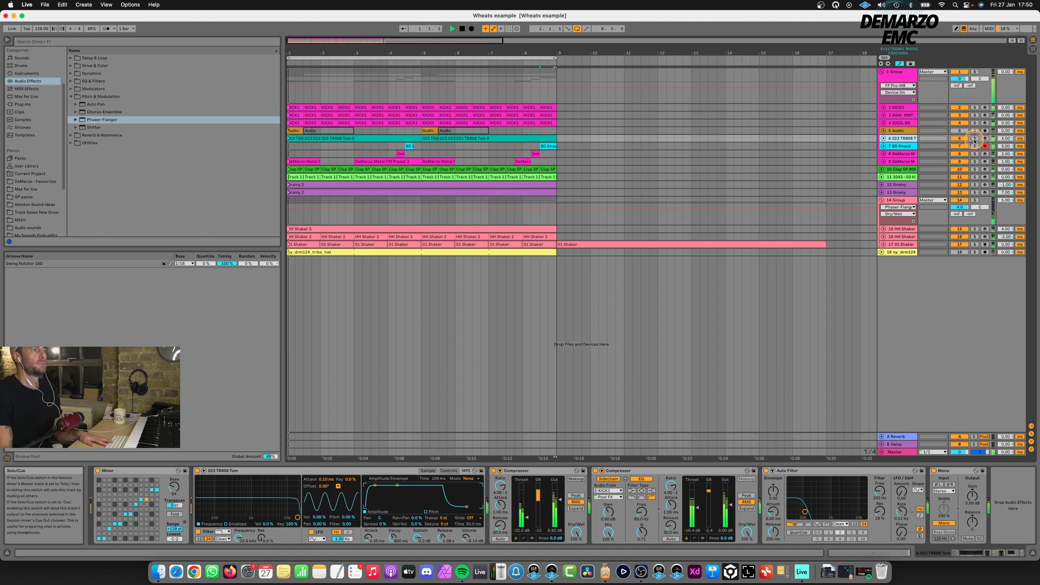
{"action": "left_click", "coordinate": [909, 137]}
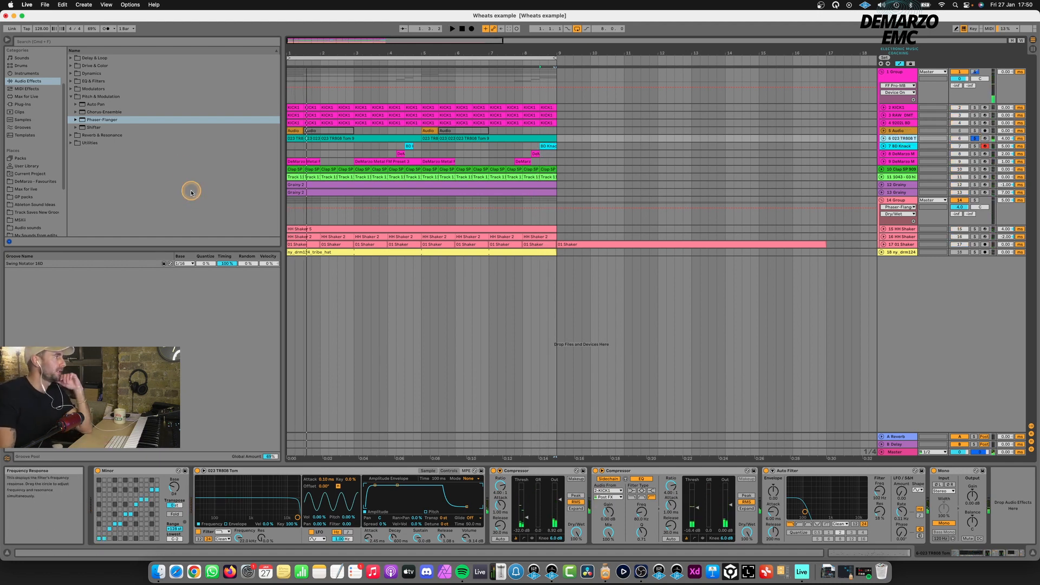
- Insert the FabFilter Pro-Q 2 plug-in between the second Compressor and the Auto Filter on the TR808 Tom track
{"action": "left_click", "coordinate": [71, 98]}
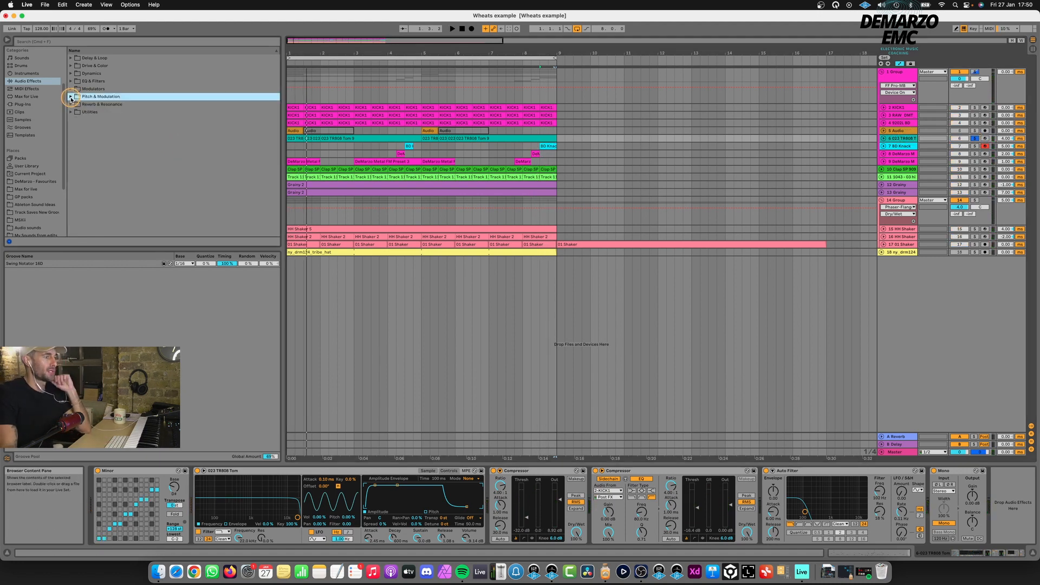
{"action": "left_click", "coordinate": [37, 151]}
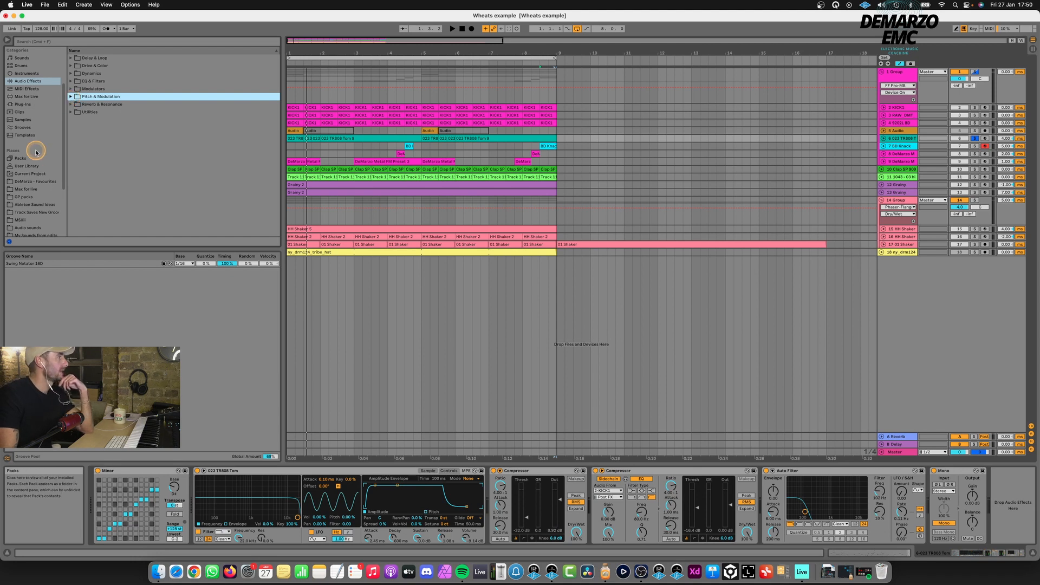
{"action": "left_click", "coordinate": [27, 104]}
{"action": "left_click", "coordinate": [75, 143]}
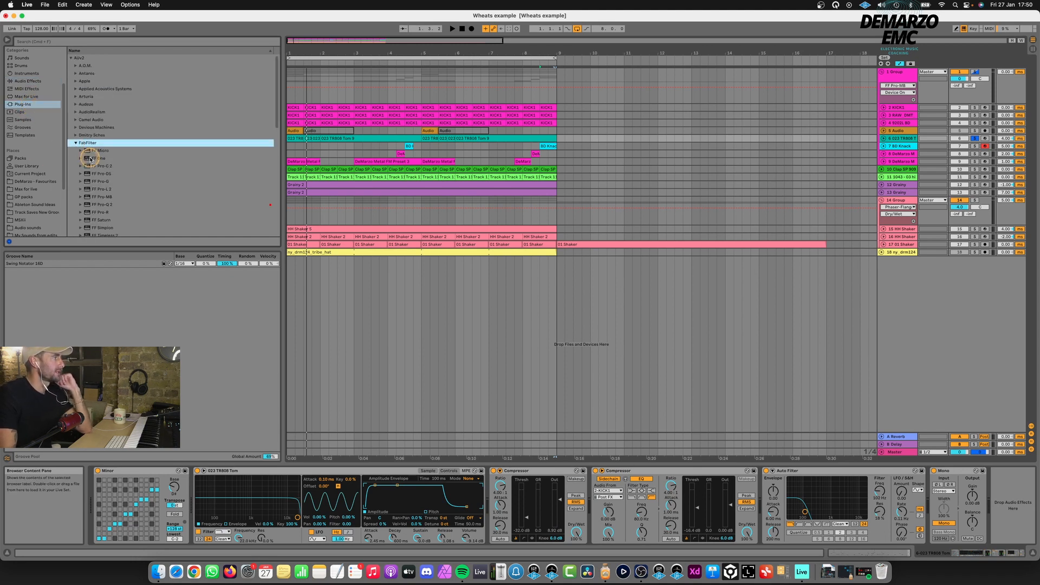
{"action": "left_click_drag", "start_coordinate": [107, 198], "coordinate": [785, 524]}
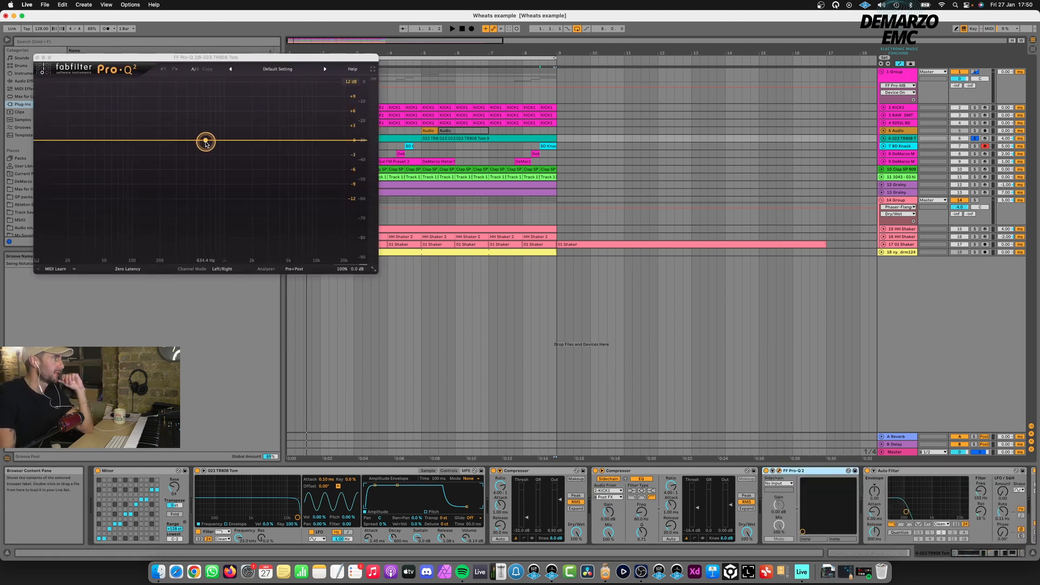
- Add a bell boost of 30 dB to the Pro-Q 2, narrow its Q and sweep it to about 210 Hz during playback
{"action": "left_click_drag", "start_coordinate": [206, 141], "coordinate": [208, 84]}
{"action": "key", "text": "space"}
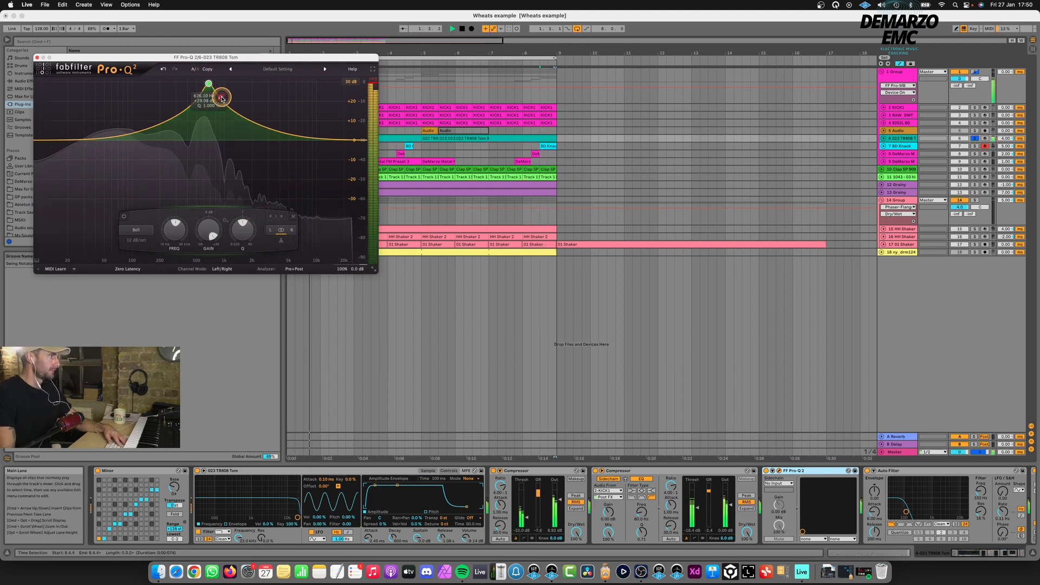
{"action": "left_click_drag", "start_coordinate": [224, 97], "coordinate": [172, 98]}
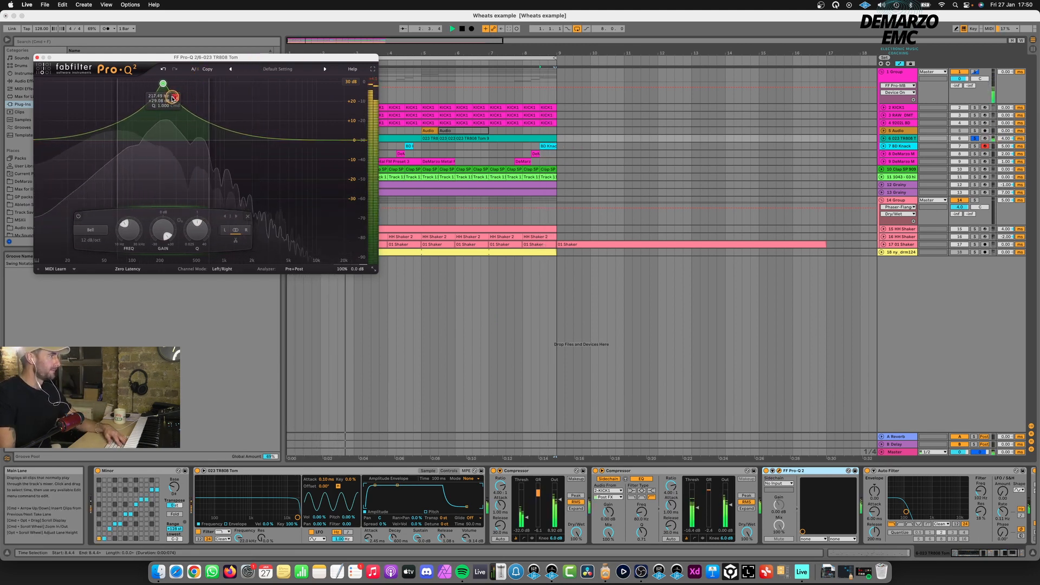
{"action": "left_click_drag", "start_coordinate": [196, 230], "coordinate": [192, 199]}
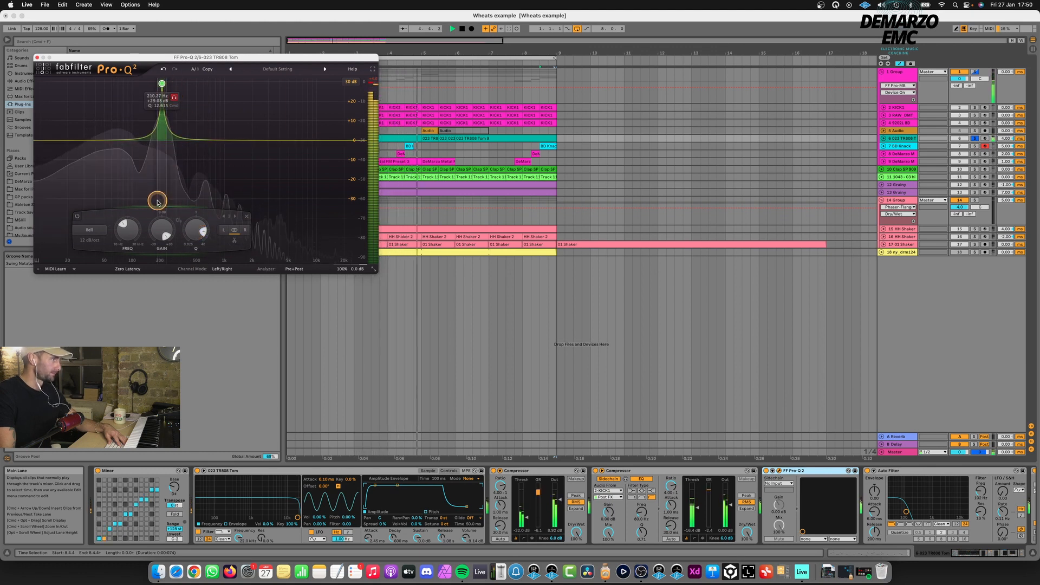
{"action": "left_click_drag", "start_coordinate": [161, 82], "coordinate": [164, 81]}
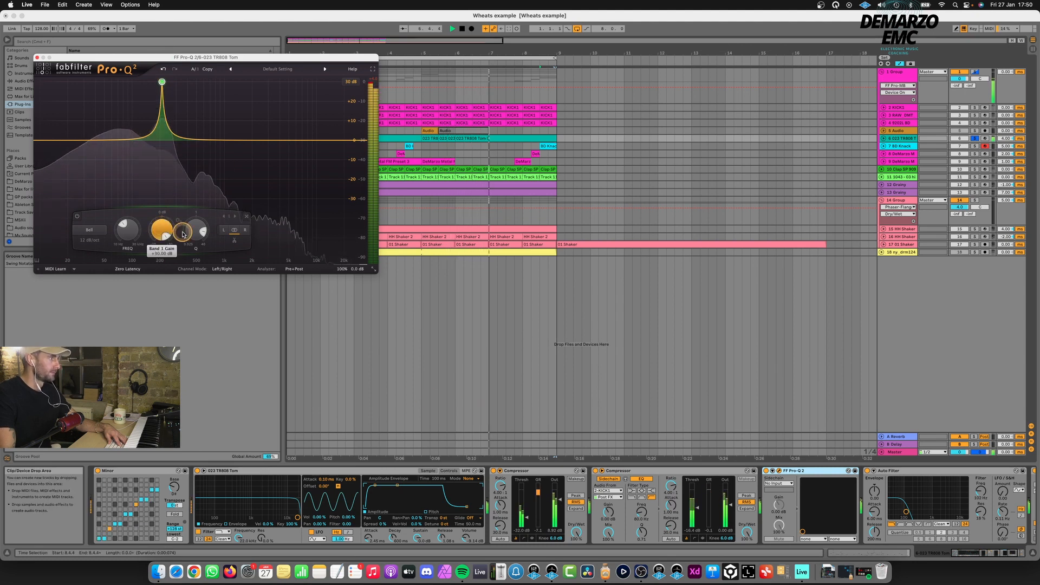
- Lower the bell's Q to about 9.9, retune it to about 240 Hz and unsolo the TR808 Tom track
{"action": "left_click_drag", "start_coordinate": [195, 227], "coordinate": [191, 239]}
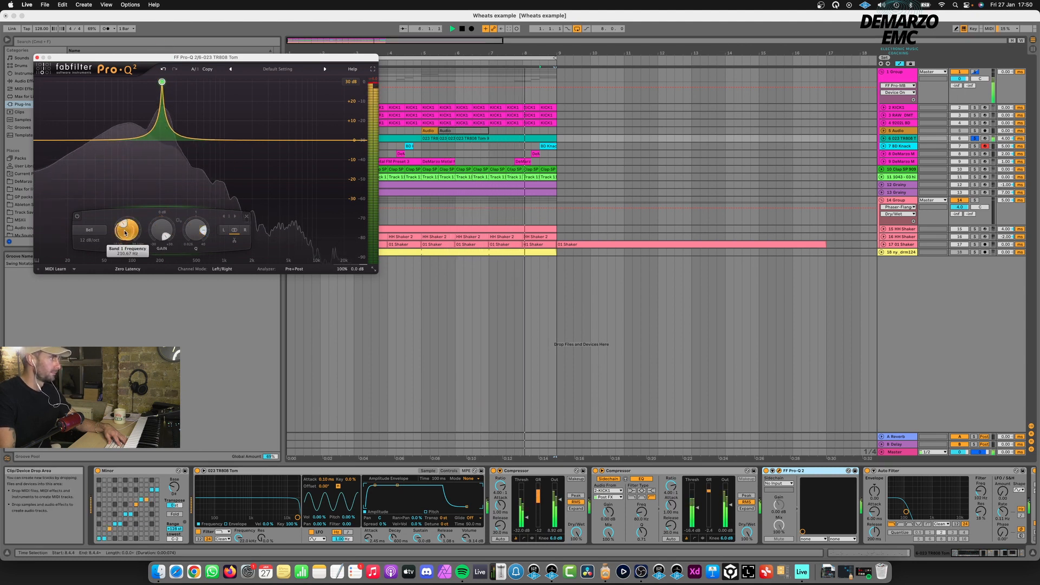
{"action": "left_click_drag", "start_coordinate": [125, 239], "coordinate": [123, 249]}
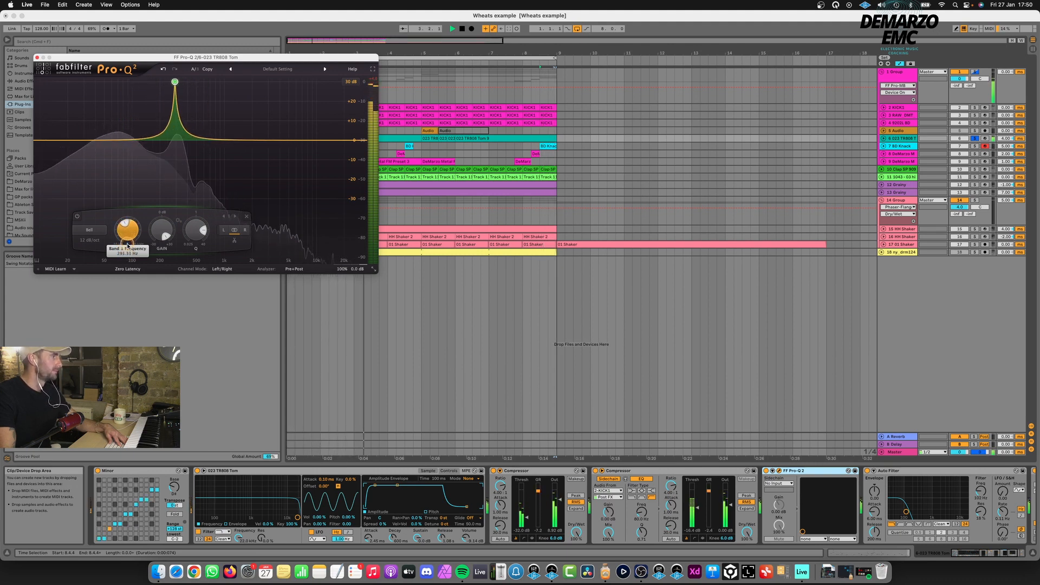
{"action": "left_click_drag", "start_coordinate": [126, 248], "coordinate": [128, 245]}
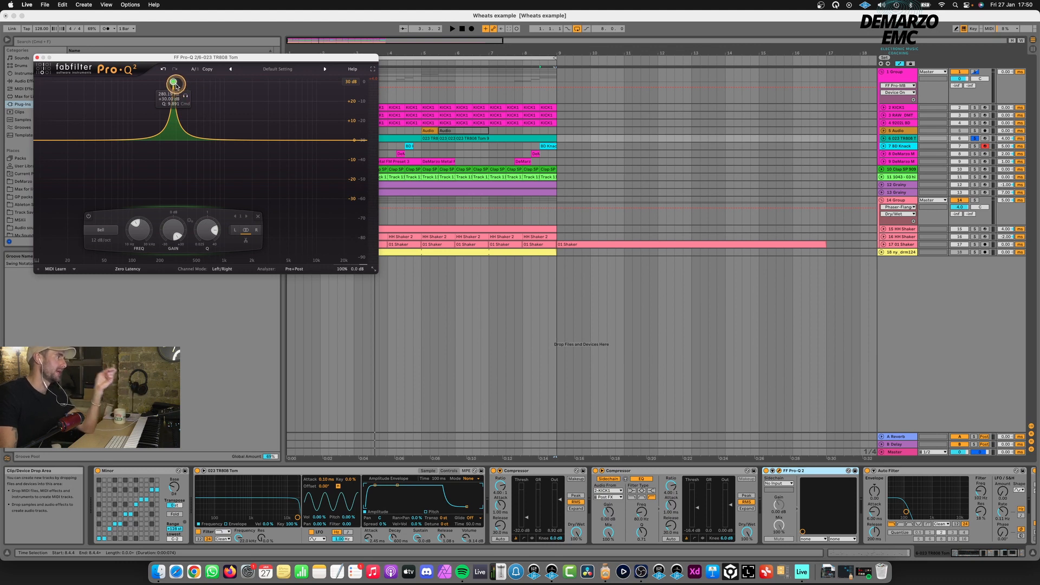
{"action": "key", "text": "space"}
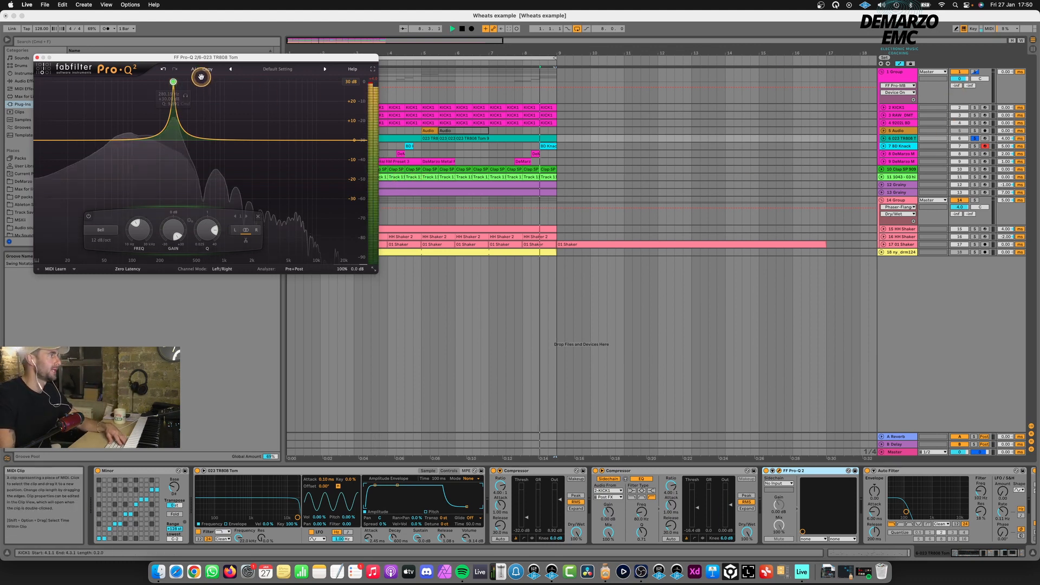
{"action": "left_click_drag", "start_coordinate": [187, 95], "coordinate": [178, 95]}
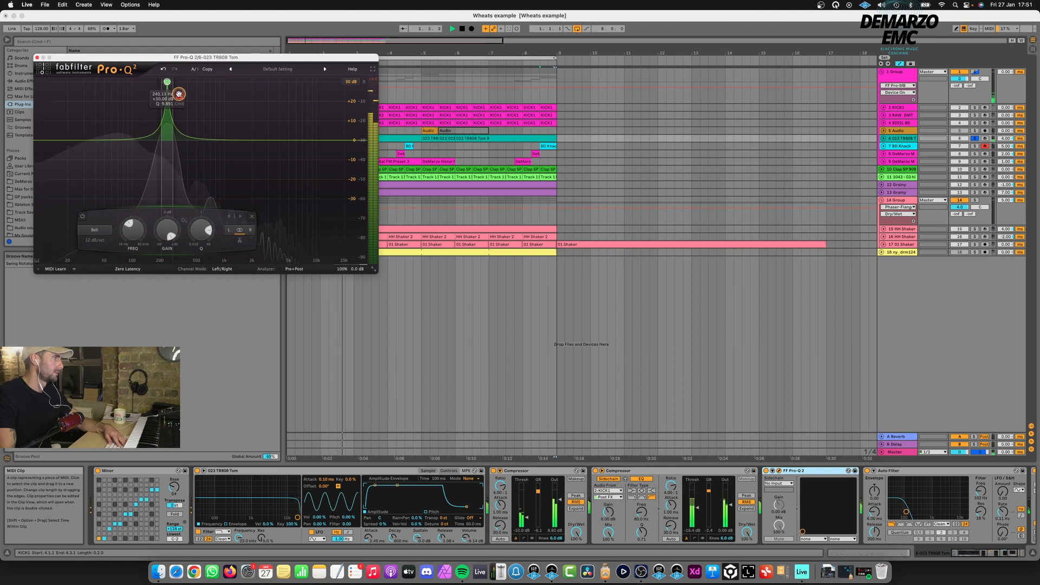
{"action": "left_click_drag", "start_coordinate": [192, 253], "coordinate": [192, 236]}
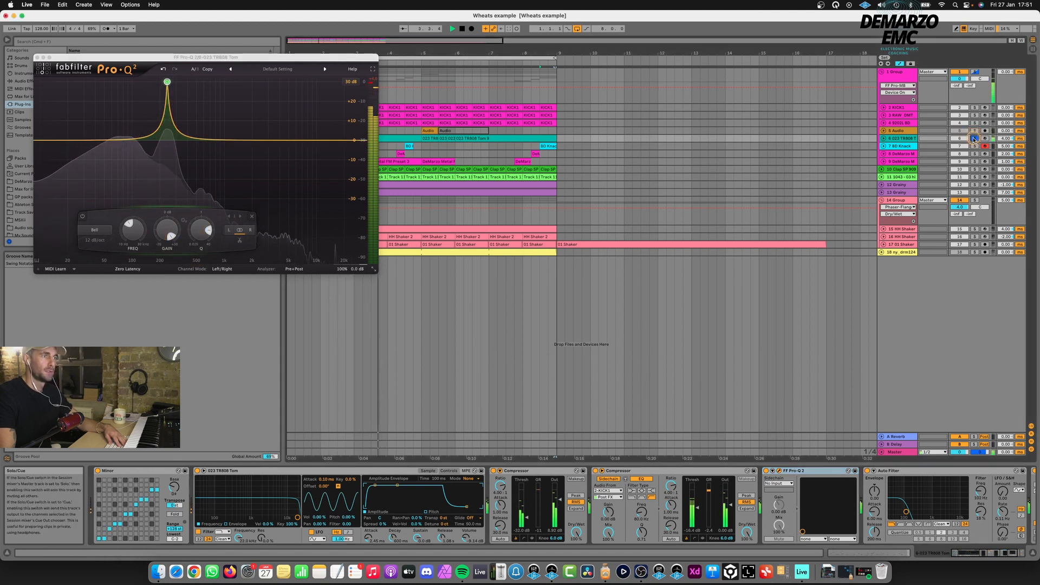
{"action": "left_click", "coordinate": [37, 57]}
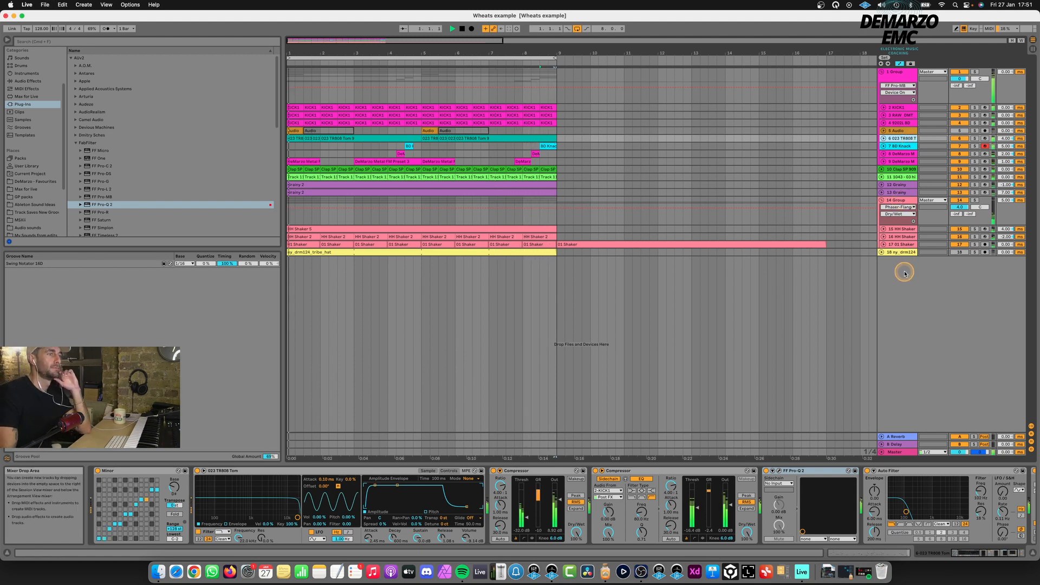
- Insert a new MIDI track after the 01 Shaker track in the shaker group and select it
{"action": "left_click", "coordinate": [899, 244]}
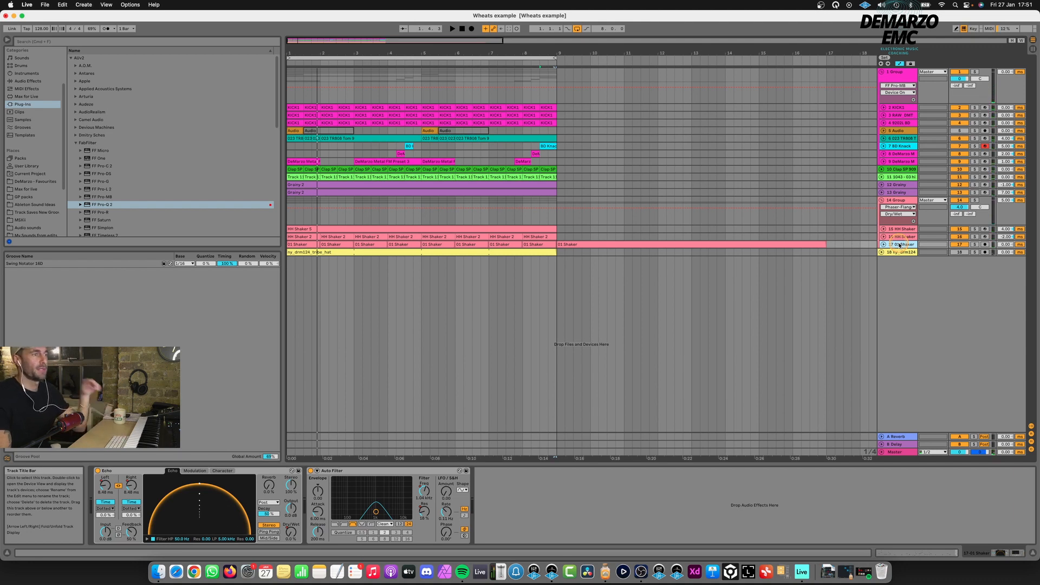
{"action": "key", "text": "super+shift+t"}
{"action": "left_click", "coordinate": [898, 201]}
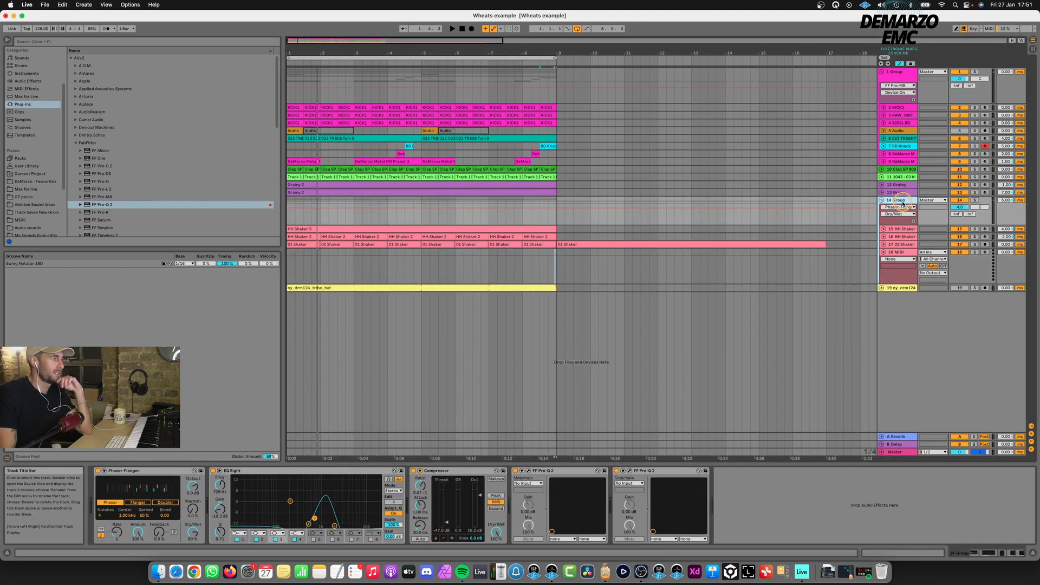
{"action": "left_click", "coordinate": [902, 252]}
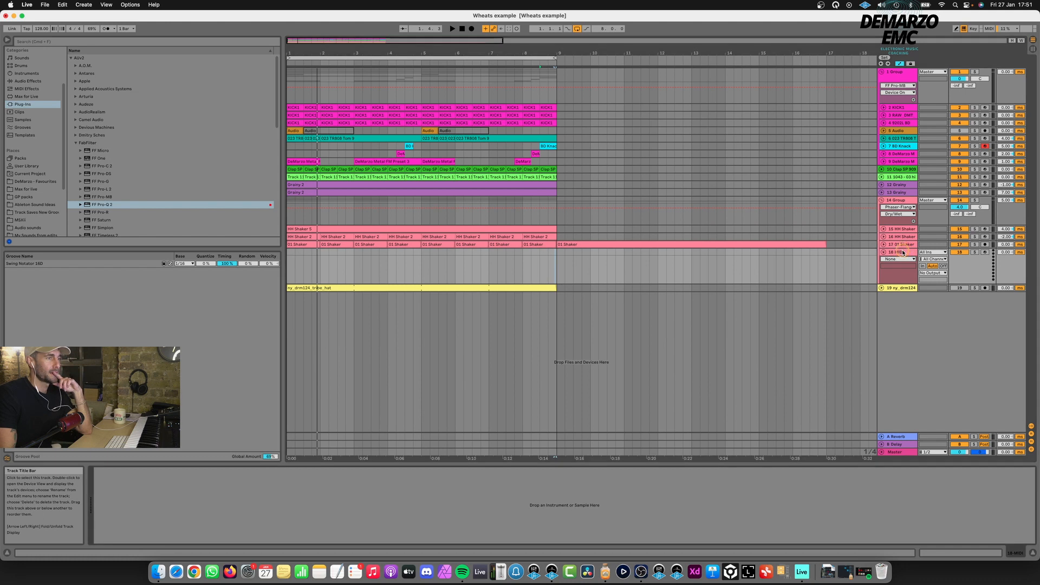
- Browse the Max for Live category down to the drum and synth devices under Max Instrument
{"action": "left_click", "coordinate": [76, 142]}
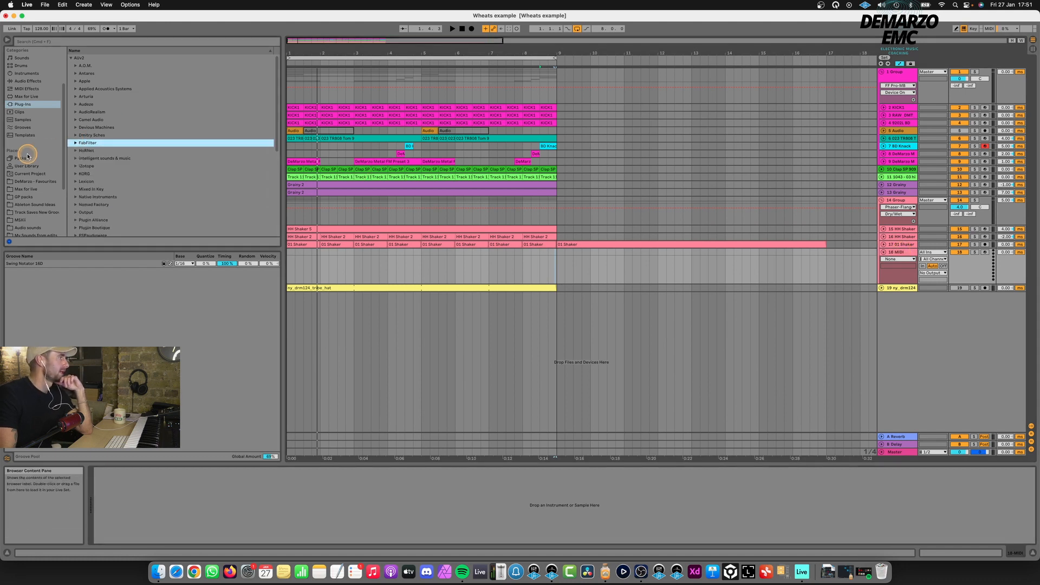
{"action": "scroll", "coordinate": [34, 167], "scroll_direction": "down", "scroll_amount": 3}
{"action": "left_click", "coordinate": [31, 144]}
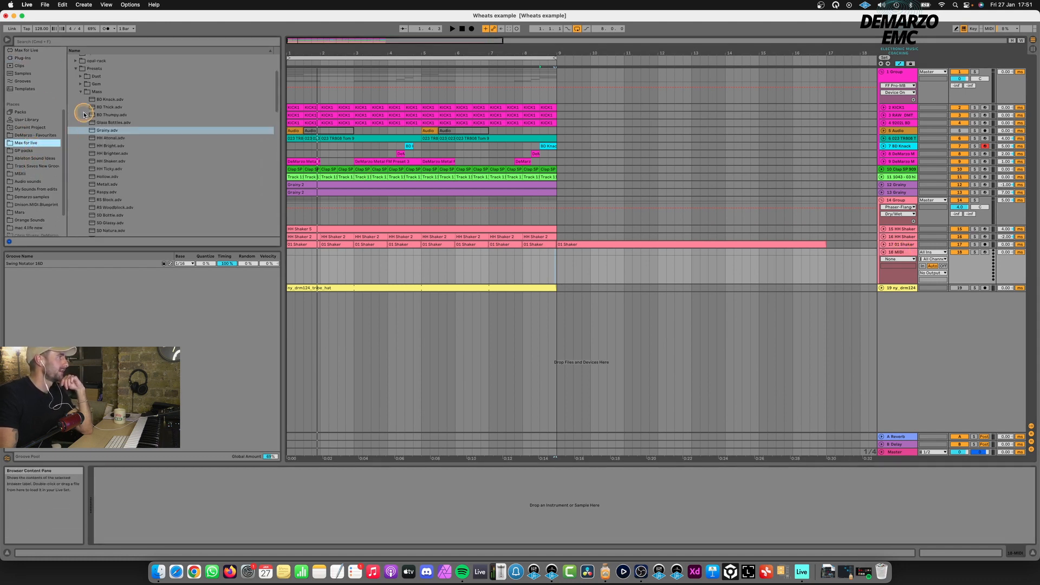
{"action": "scroll", "coordinate": [72, 75], "scroll_direction": "up", "scroll_amount": 3}
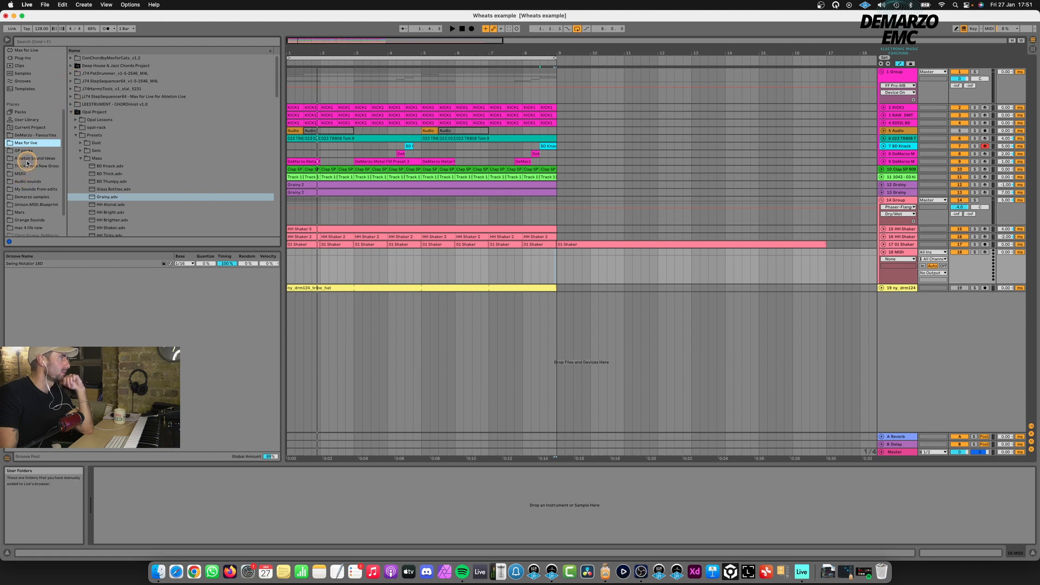
{"action": "scroll", "coordinate": [27, 162], "scroll_direction": "up", "scroll_amount": 3}
{"action": "left_click", "coordinate": [34, 101]}
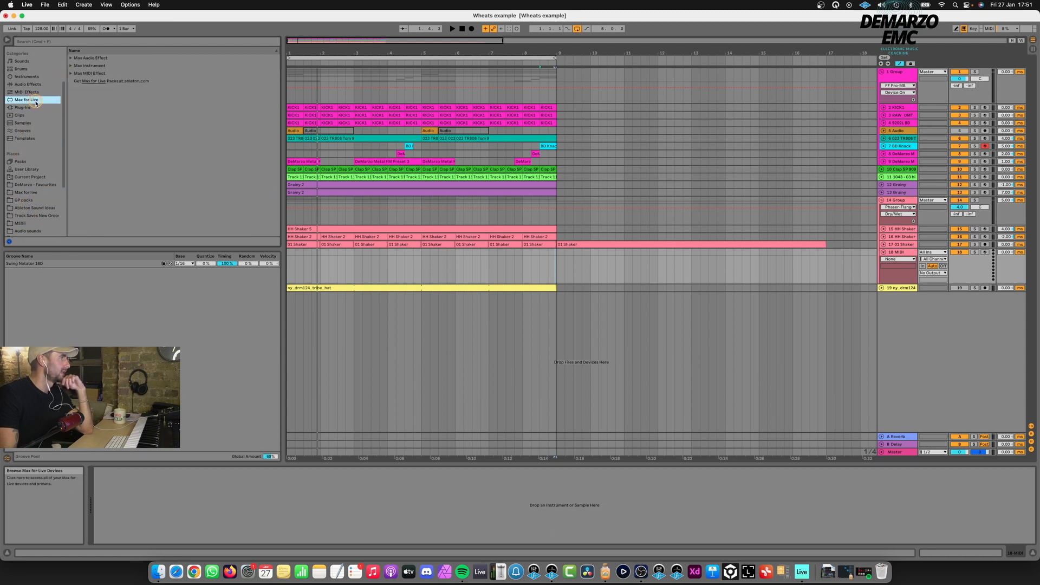
{"action": "left_click", "coordinate": [71, 65]}
{"action": "scroll", "coordinate": [95, 185], "scroll_direction": "down", "scroll_amount": 5}
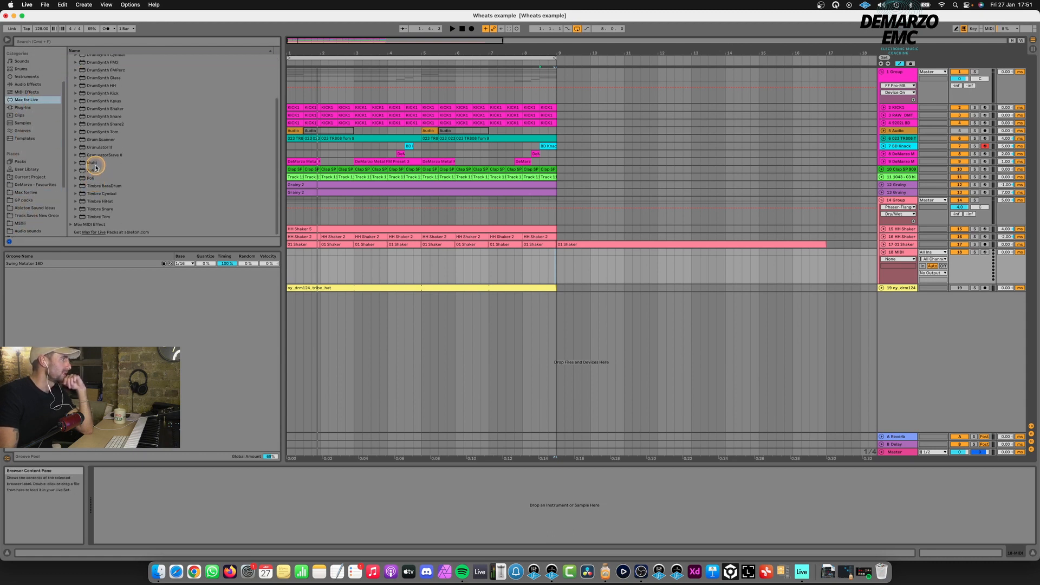
- Load the Multi instrument onto the new MIDI track and randomize its settings in the sixth instrument mode
{"action": "left_click", "coordinate": [95, 164]}
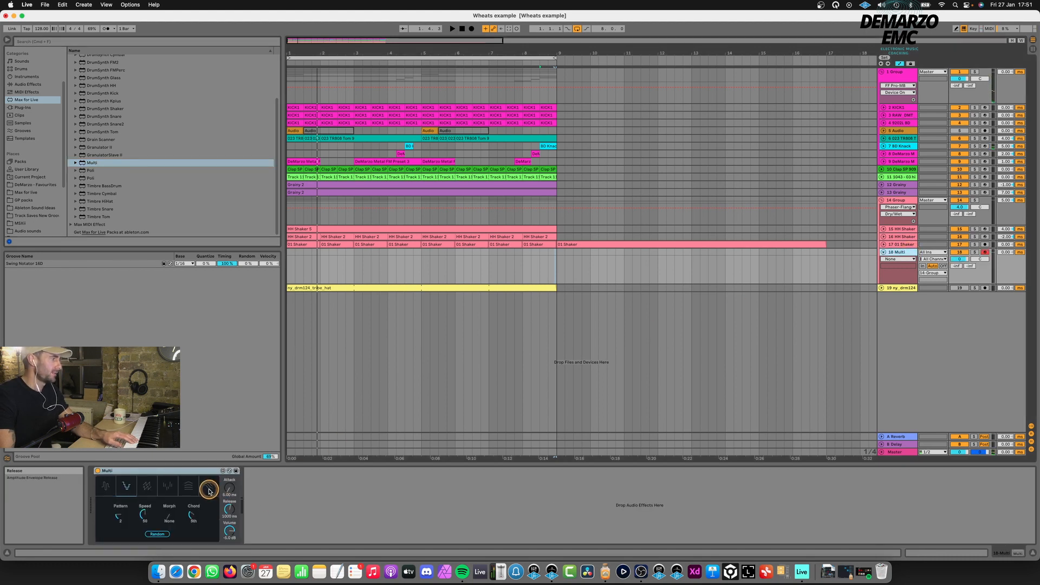
{"action": "left_click", "coordinate": [209, 491]}
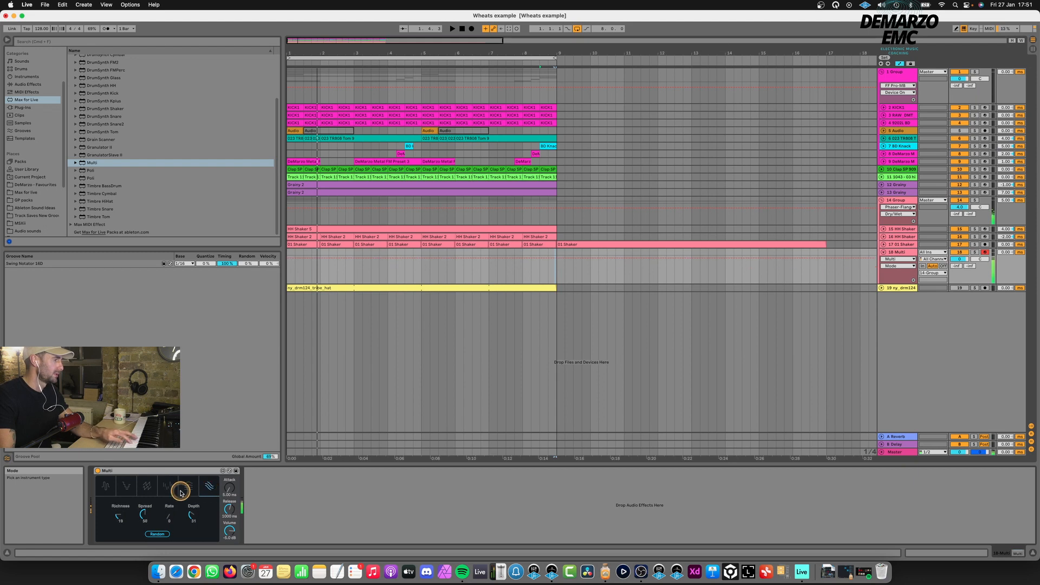
{"action": "left_click", "coordinate": [163, 534]}
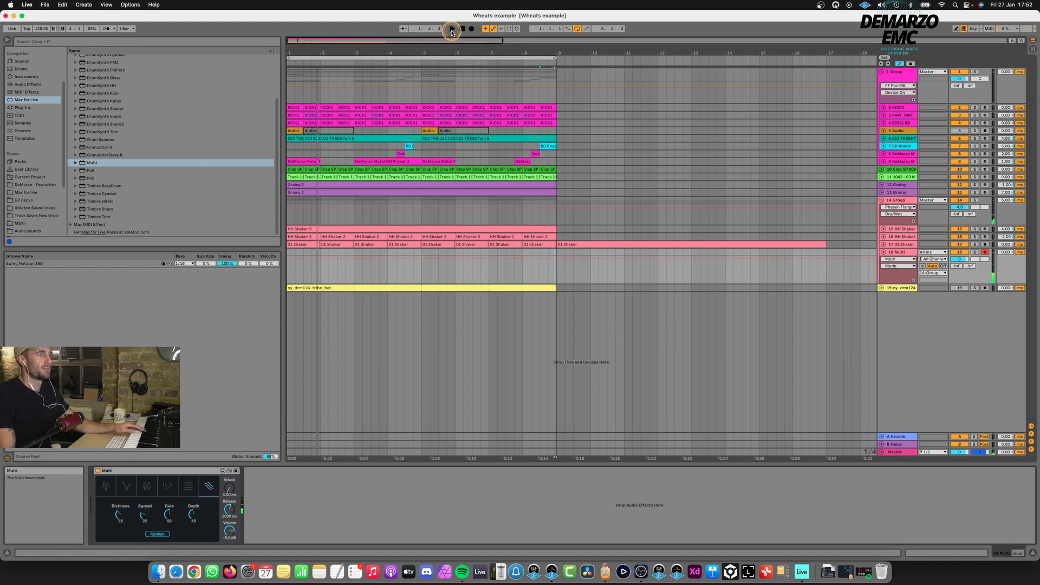
- Record an eight-bar MIDI clip on the Multi track from bar 1, randomizing the instrument's parameters repeatedly while playing
{"action": "left_click", "coordinate": [452, 31]}
{"action": "left_click", "coordinate": [471, 28]}
{"action": "left_click", "coordinate": [168, 513]}
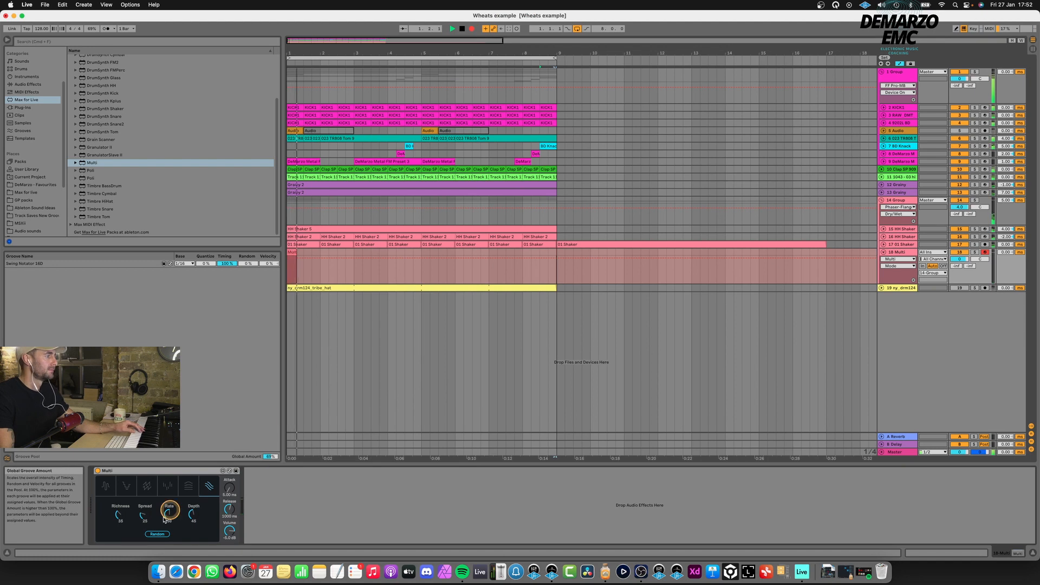
{"action": "left_click", "coordinate": [157, 534]}
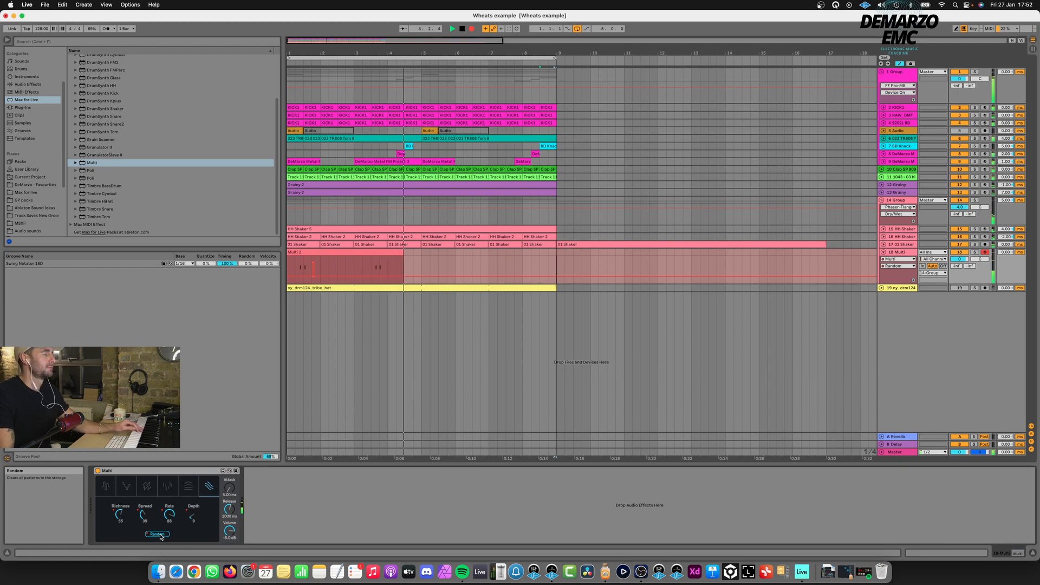
{"action": "left_click", "coordinate": [157, 534]}
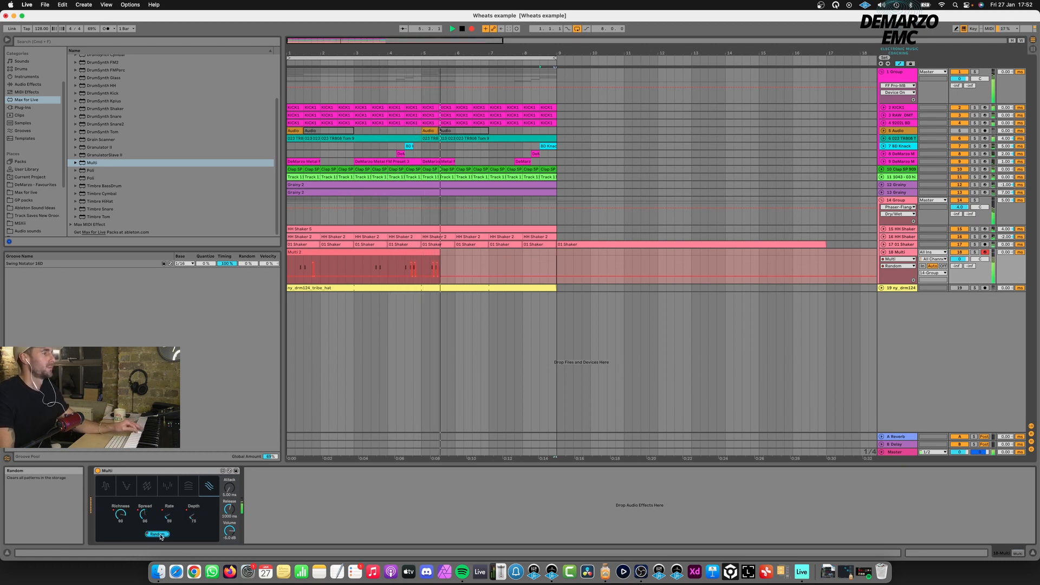
{"action": "left_click", "coordinate": [157, 534]}
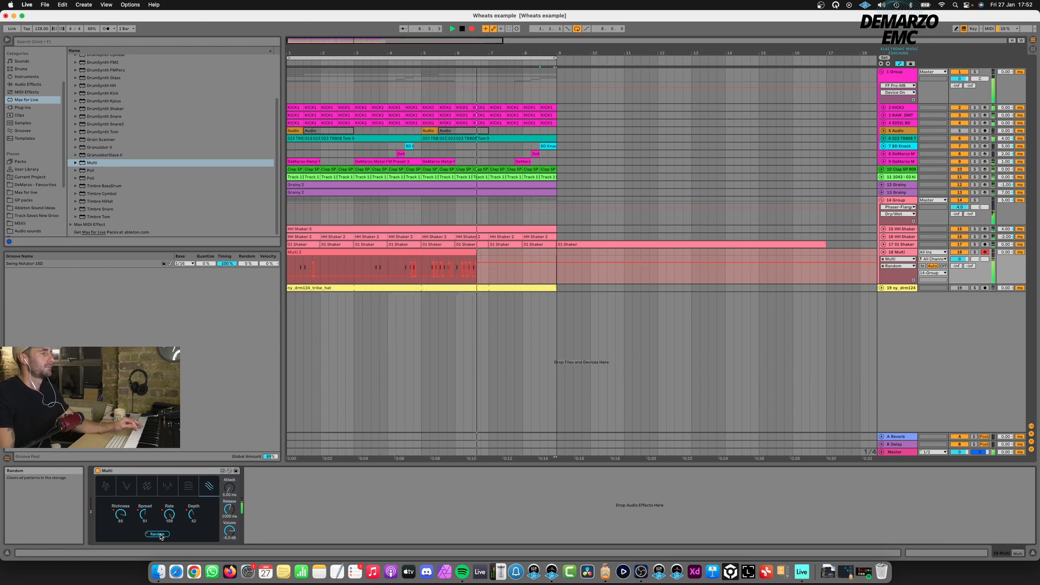
{"action": "left_click", "coordinate": [161, 536]}
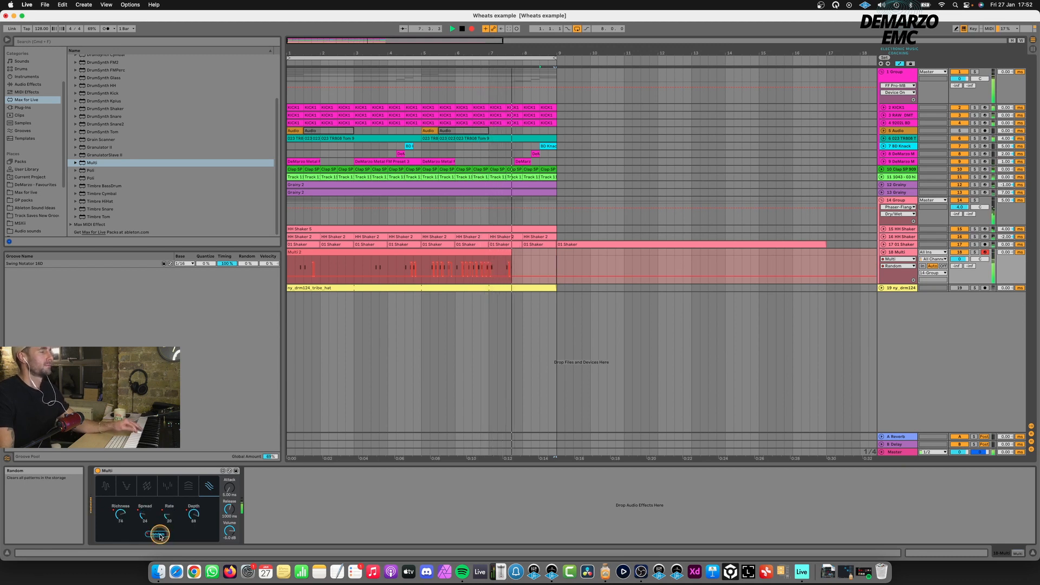
{"action": "left_click", "coordinate": [161, 536]}
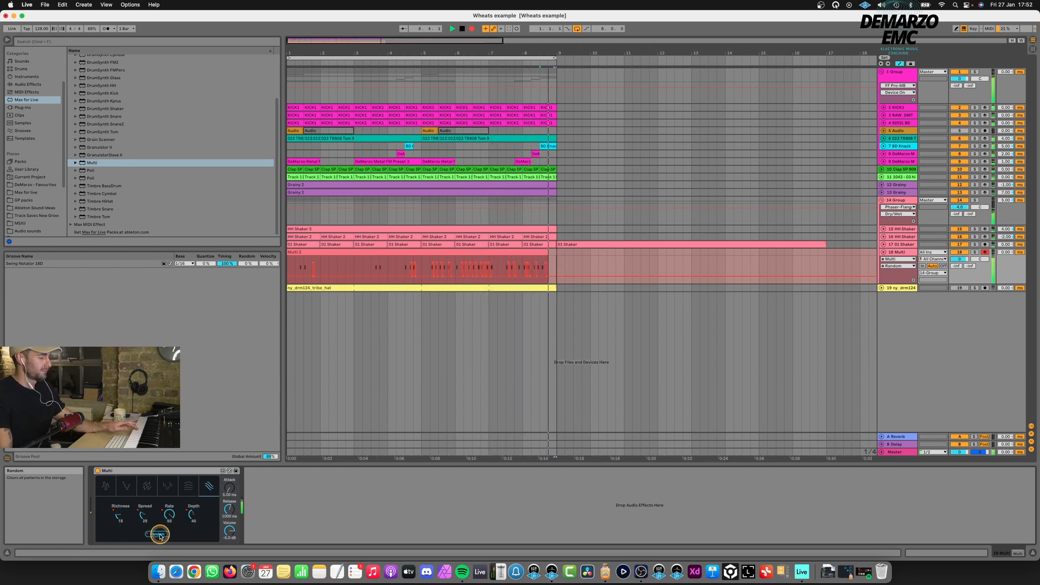
{"action": "key", "text": "space"}
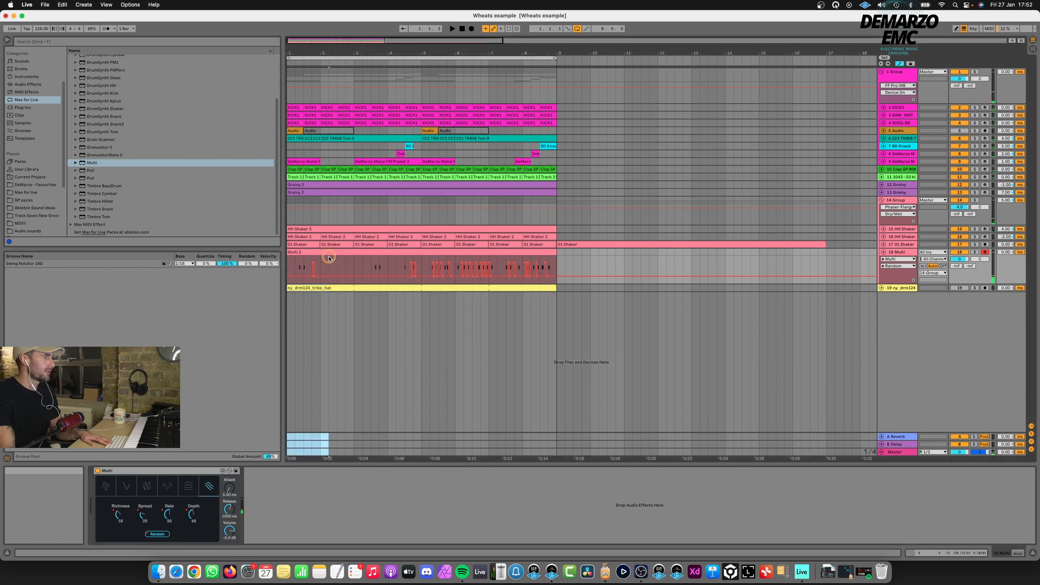
- Select the recorded Multi clip and play it back several times from the start of the arrangement
{"action": "left_click", "coordinate": [329, 270]}
{"action": "key", "text": "space"}
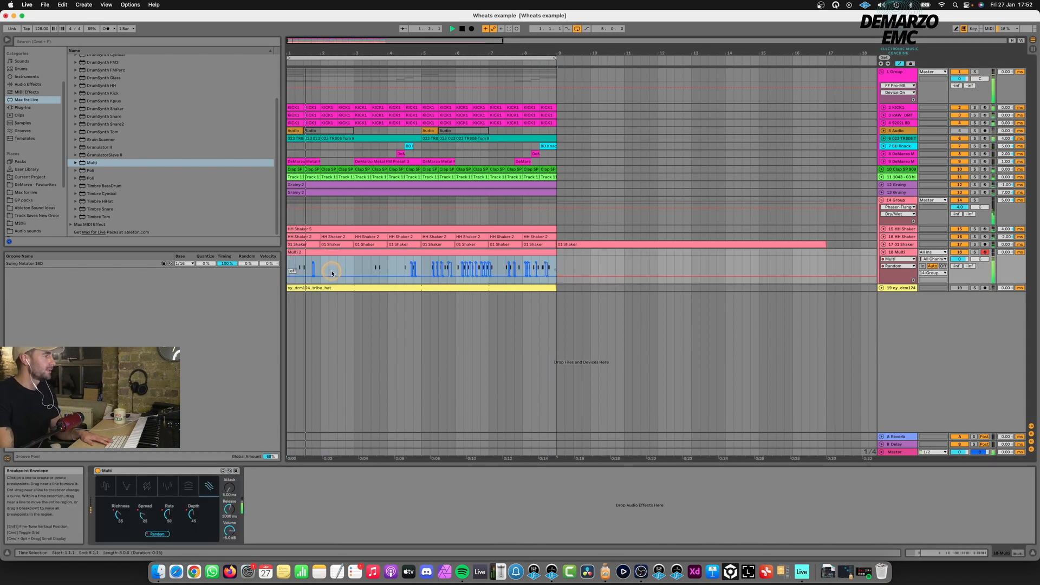
{"action": "key", "text": "space"}
{"action": "key", "text": "space"}
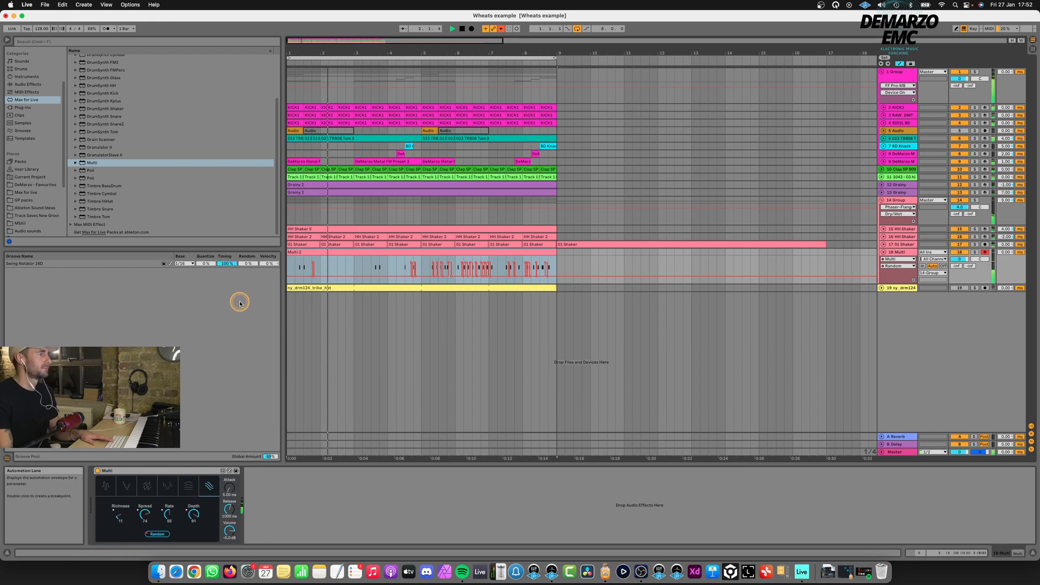
{"action": "key", "text": "space"}
{"action": "key", "text": "space"}
{"action": "key", "text": "space"}
{"action": "key", "text": "space"}
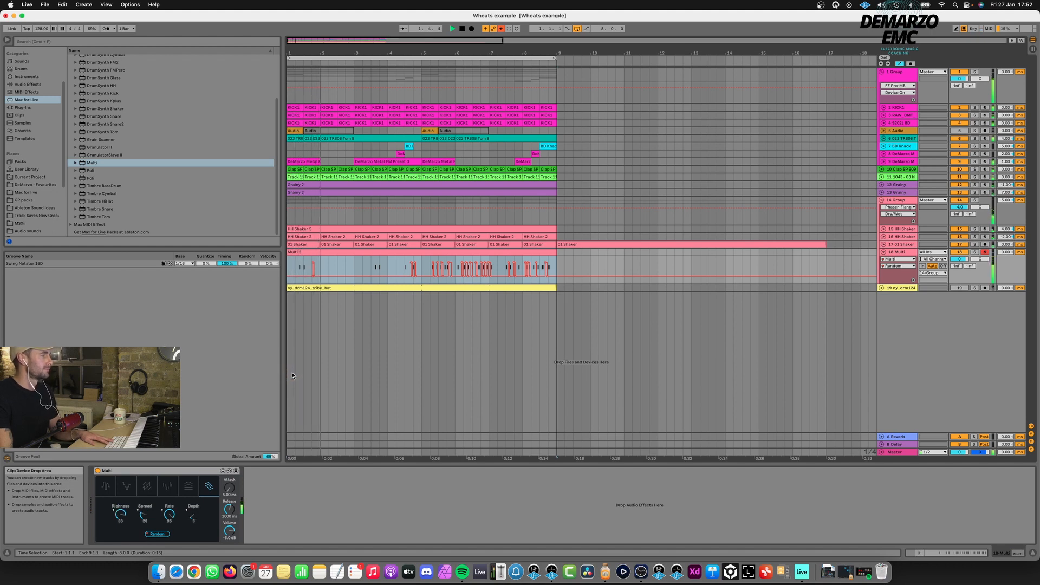
{"action": "left_click", "coordinate": [298, 313]}
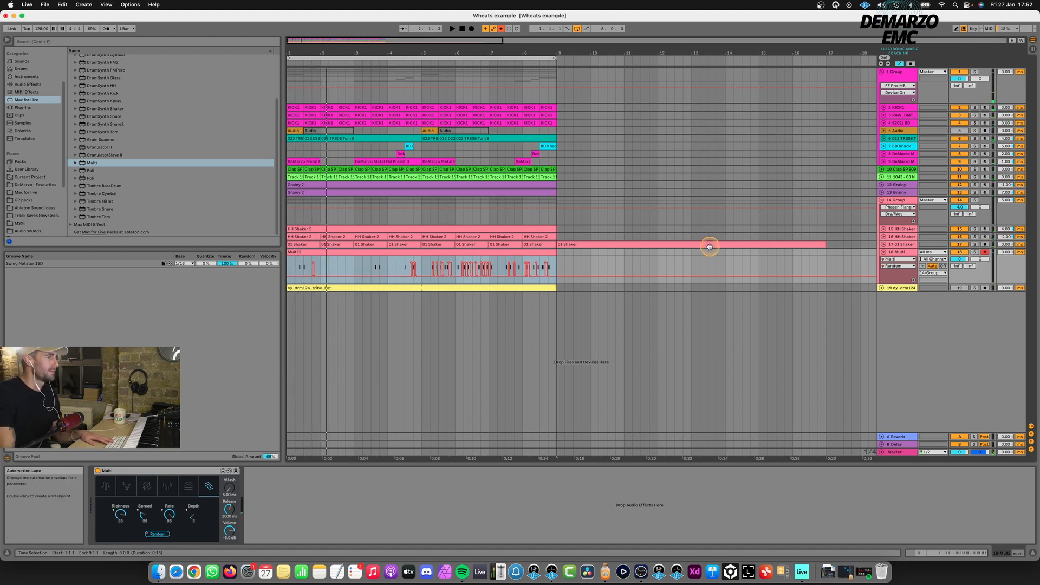
- Clear the recorded Random automation envelope on the Multi track and select the eight-bar clip
{"action": "left_click", "coordinate": [620, 259]}
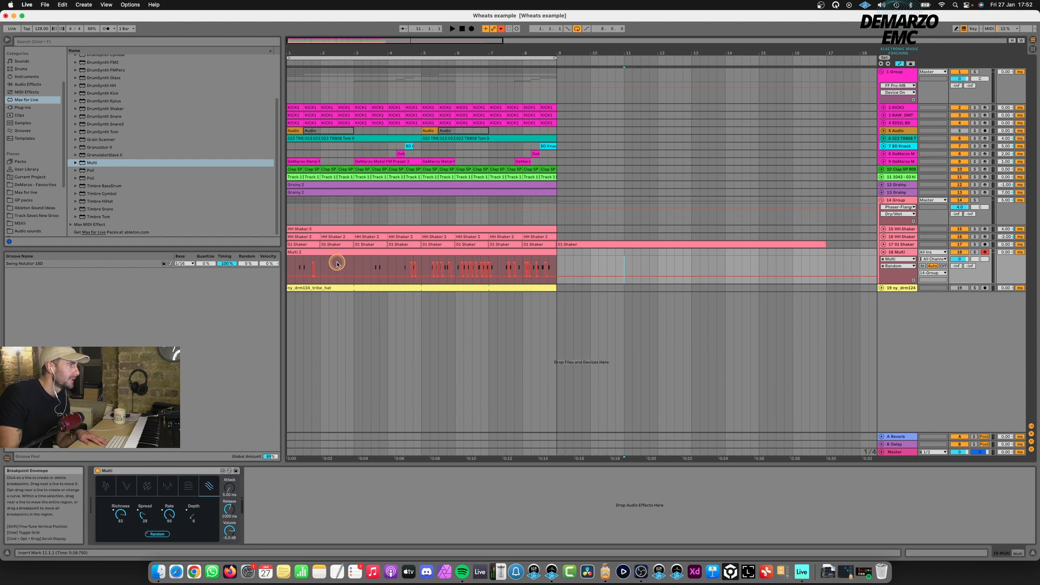
{"action": "right_click", "coordinate": [337, 264]}
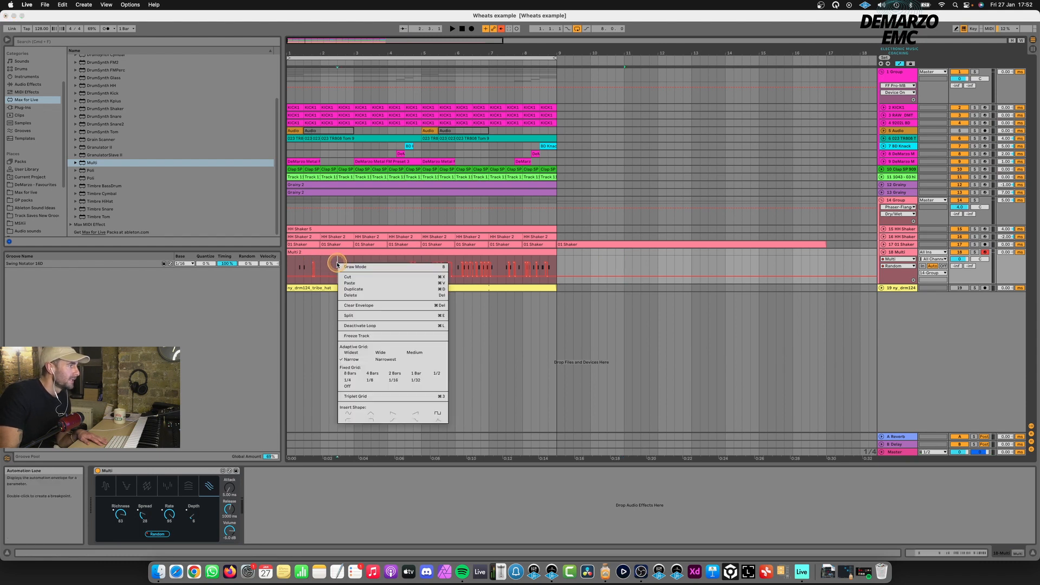
{"action": "left_click", "coordinate": [357, 306]}
{"action": "left_click", "coordinate": [339, 252]}
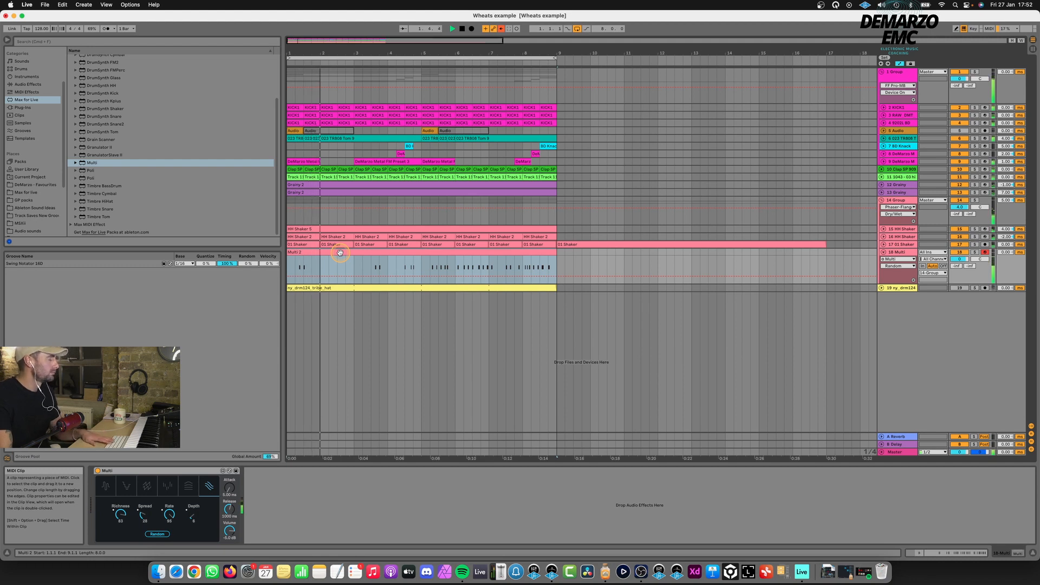
- Try new random settings on the Multi instrument repeatedly during playback of the clip
{"action": "left_click", "coordinate": [190, 522]}
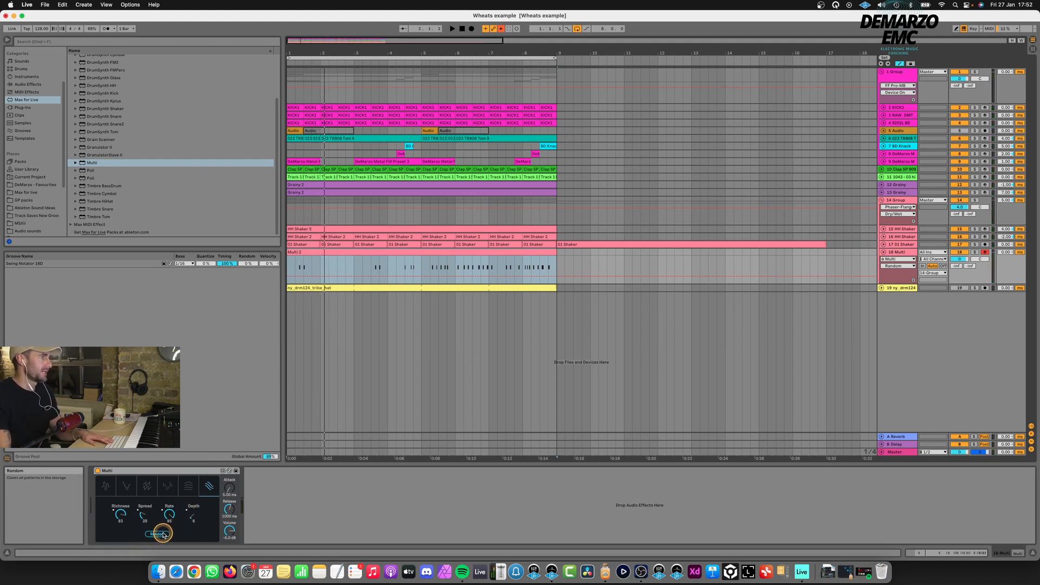
{"action": "key", "text": "space"}
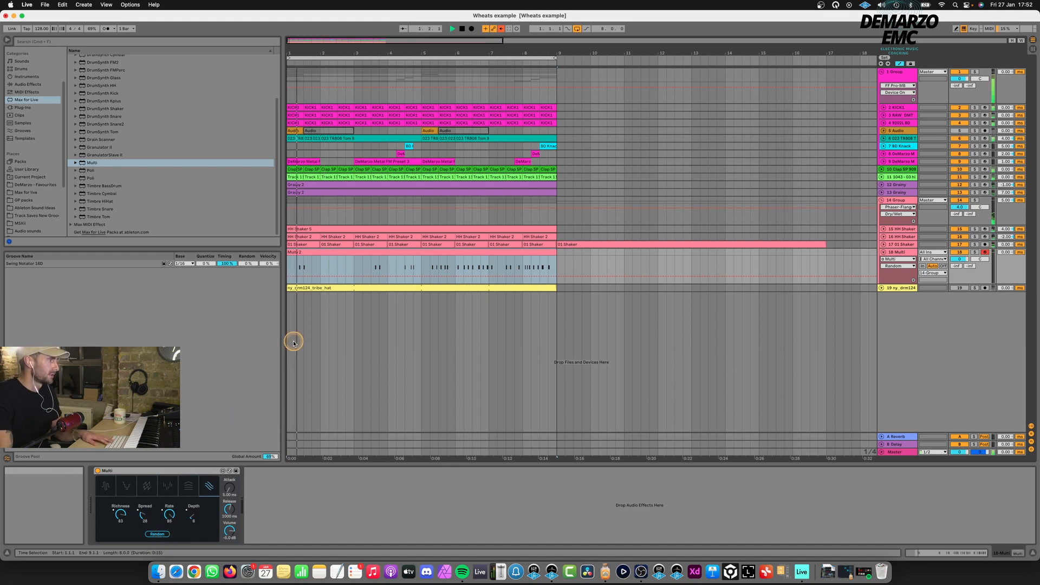
{"action": "left_click", "coordinate": [192, 503]}
{"action": "left_click", "coordinate": [160, 533]}
{"action": "left_click", "coordinate": [161, 534]}
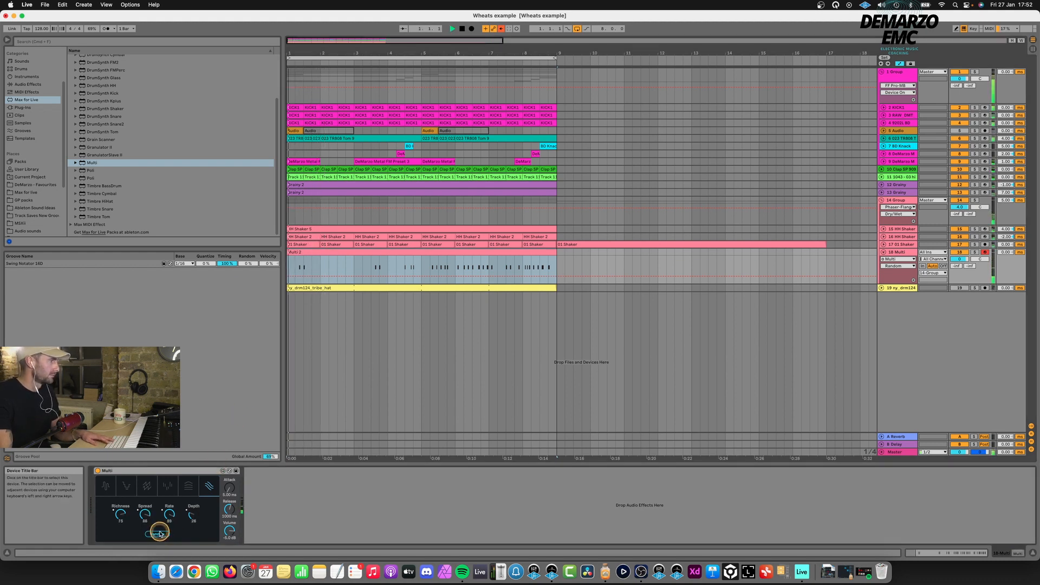
{"action": "left_click", "coordinate": [161, 533]}
{"action": "left_click", "coordinate": [161, 534]}
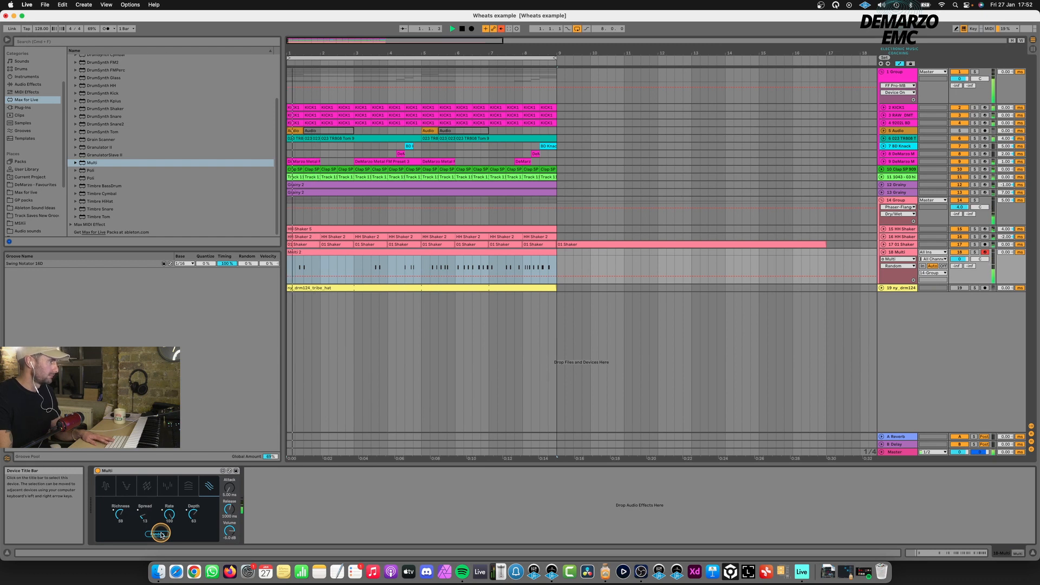
{"action": "left_click", "coordinate": [161, 533]}
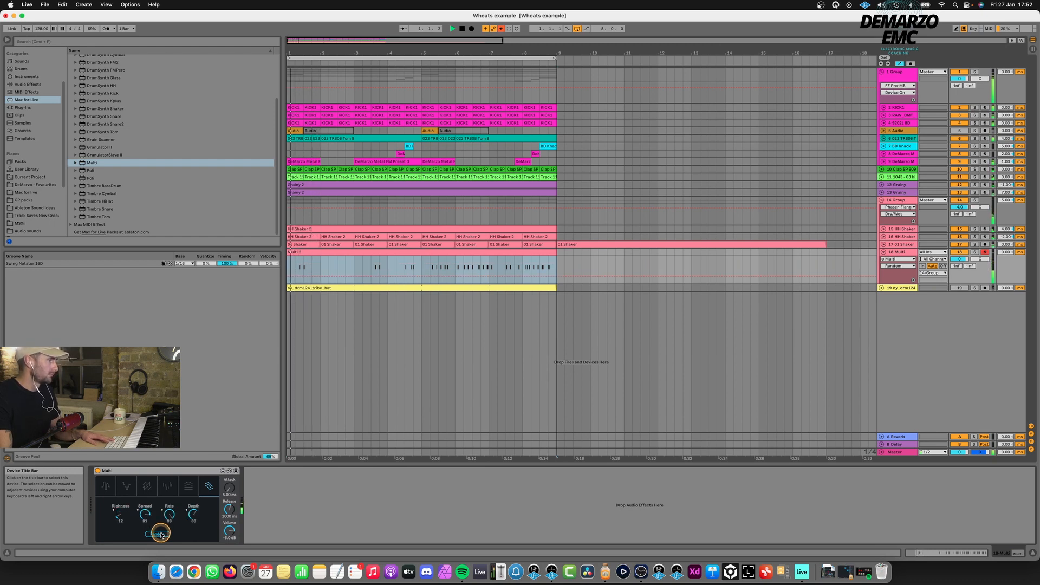
- Delete the recorded automation of Multi's Spread, Richness, Rate and Depth parameters
{"action": "right_click", "coordinate": [146, 516]}
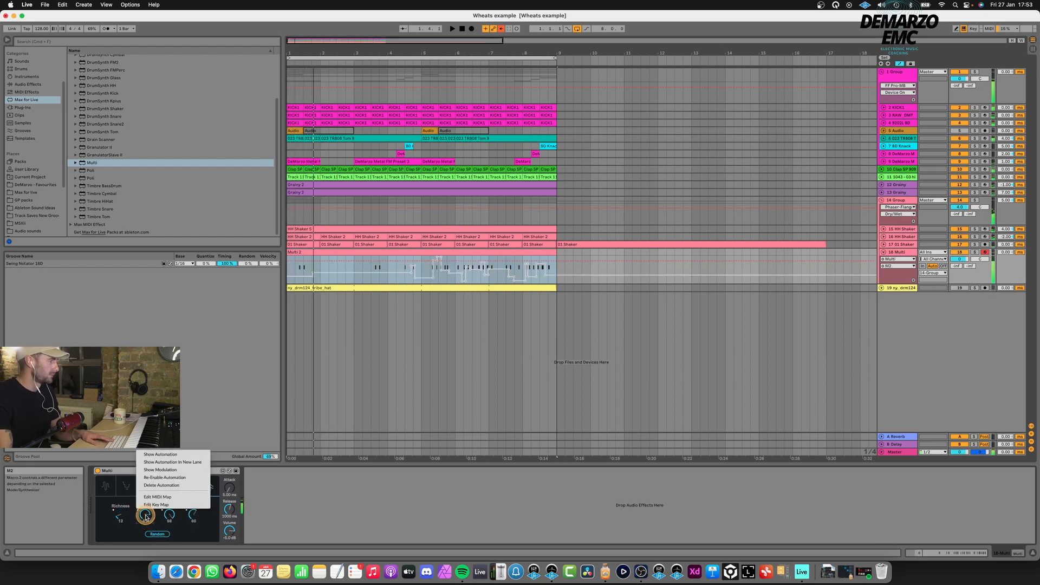
{"action": "left_click", "coordinate": [157, 485]}
{"action": "right_click", "coordinate": [121, 516]}
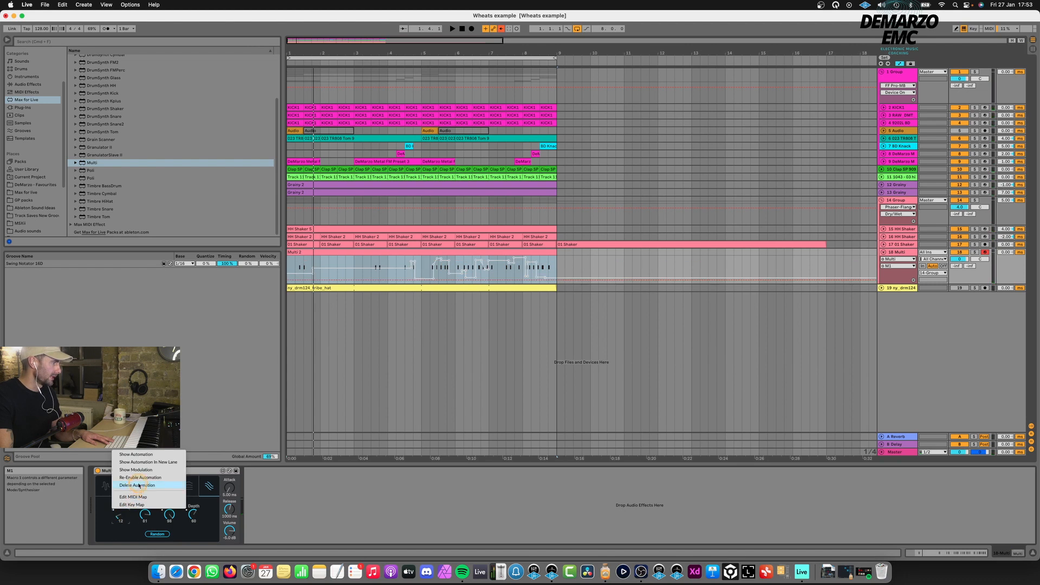
{"action": "left_click", "coordinate": [140, 484]}
{"action": "right_click", "coordinate": [169, 516]}
{"action": "left_click", "coordinate": [181, 485]}
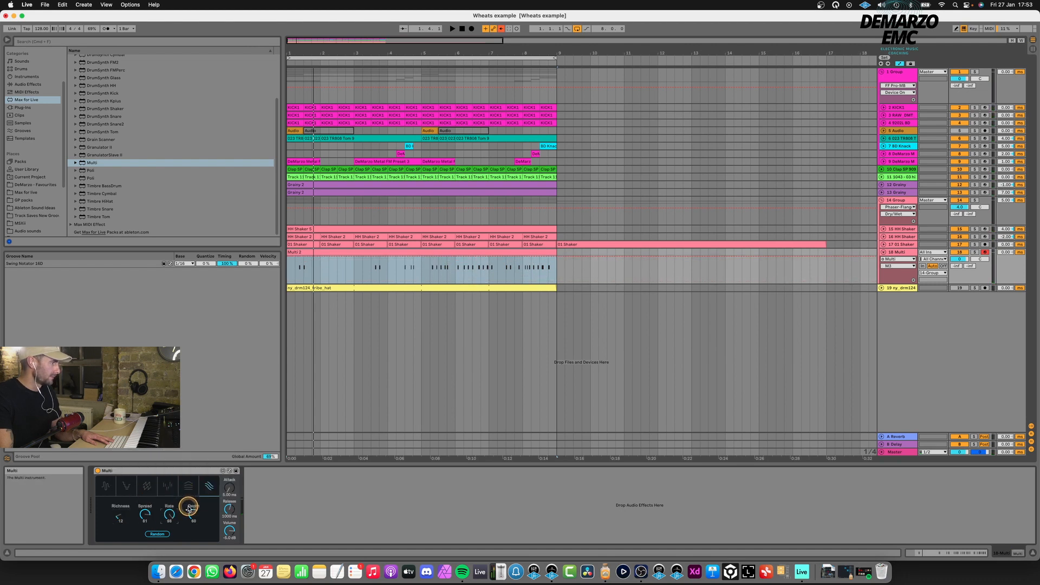
{"action": "right_click", "coordinate": [198, 512]}
{"action": "left_click", "coordinate": [207, 485]}
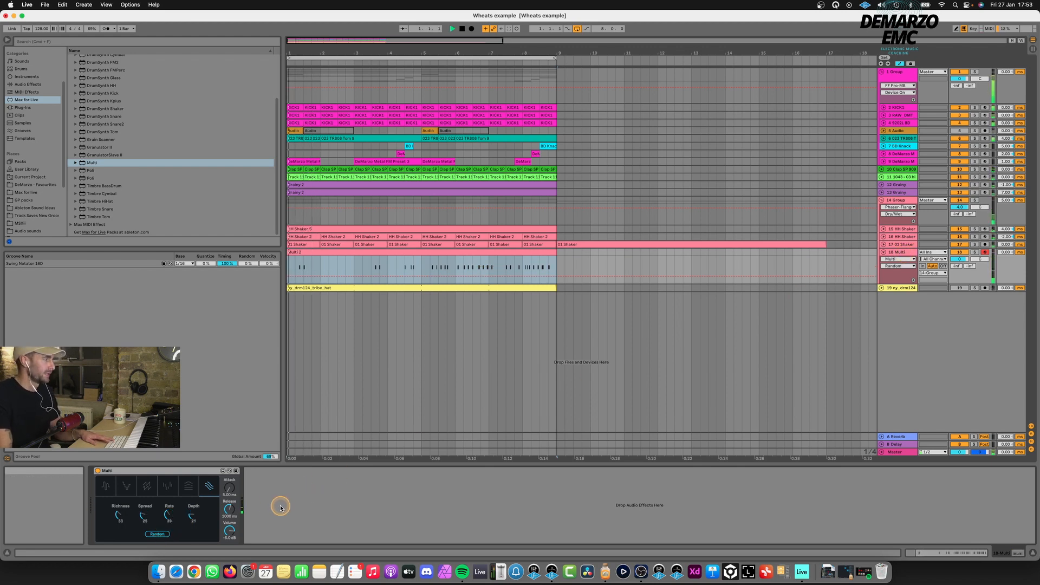
- Split the Multi clip at bar 2 while auditioning it and select the one-bar first part
{"action": "left_click", "coordinate": [143, 523]}
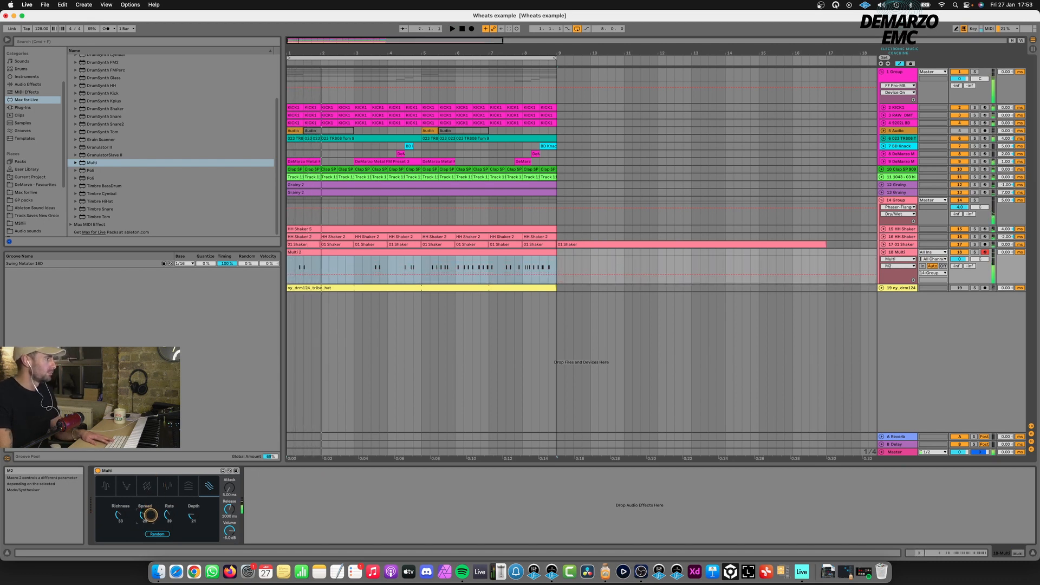
{"action": "key", "text": "space"}
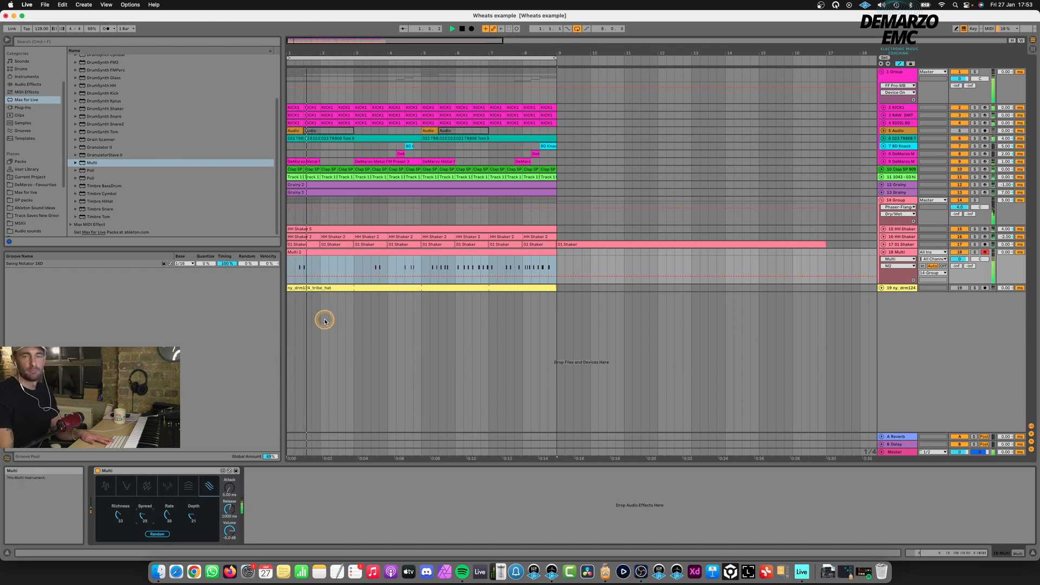
{"action": "left_click", "coordinate": [321, 265]}
{"action": "key", "text": "super+e"}
{"action": "left_click", "coordinate": [312, 253]}
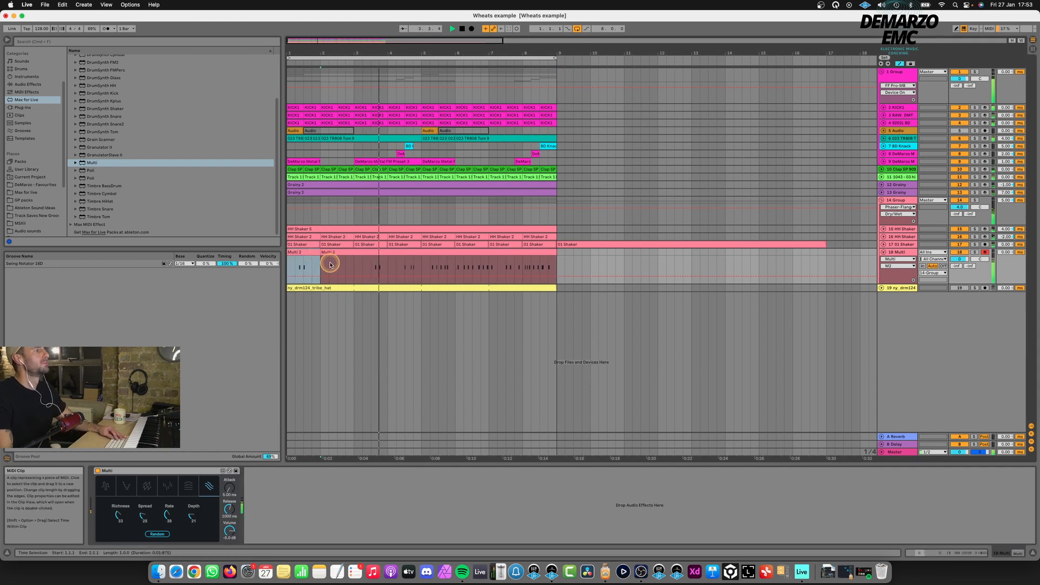
- Automate Multi's Spread with a short rise midway through bar 4, then set Richness to 37, Rate to 41 and Depth to 28
{"action": "left_click", "coordinate": [396, 264]}
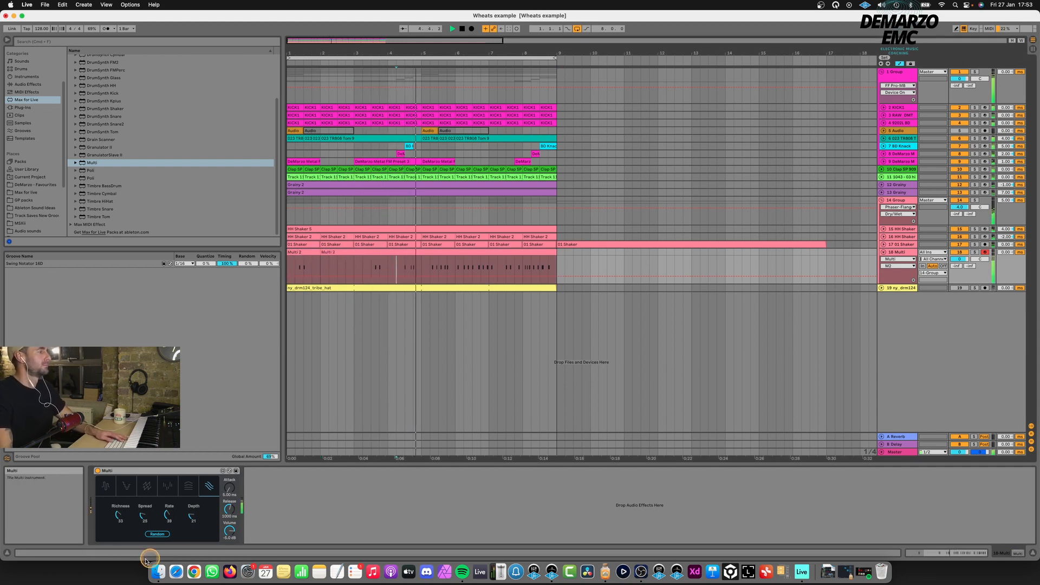
{"action": "right_click", "coordinate": [142, 517]}
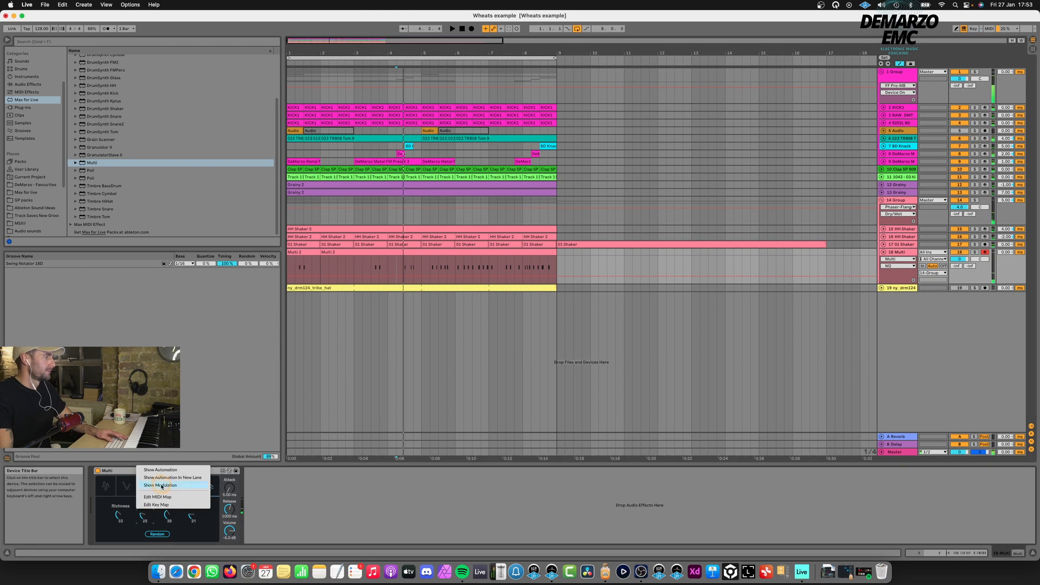
{"action": "left_click", "coordinate": [160, 469]}
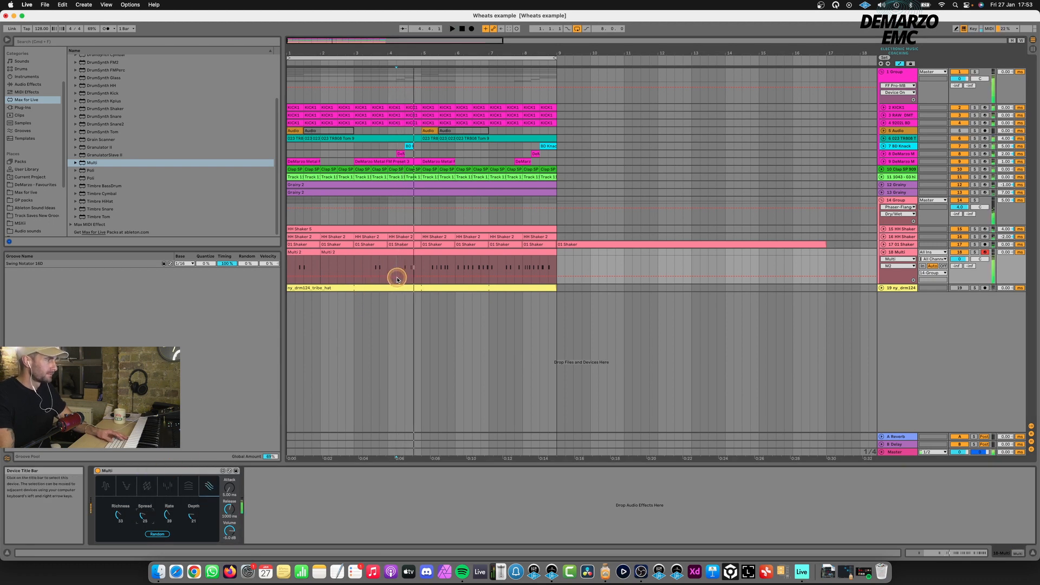
{"action": "left_click_drag", "start_coordinate": [404, 271], "coordinate": [403, 262]}
{"action": "key", "text": "space"}
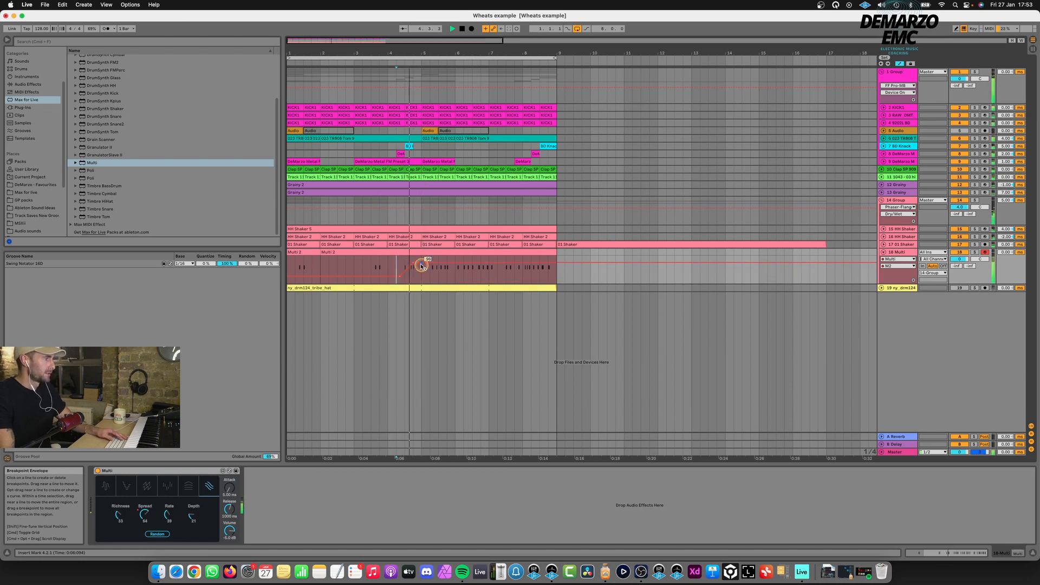
{"action": "left_click", "coordinate": [421, 265]}
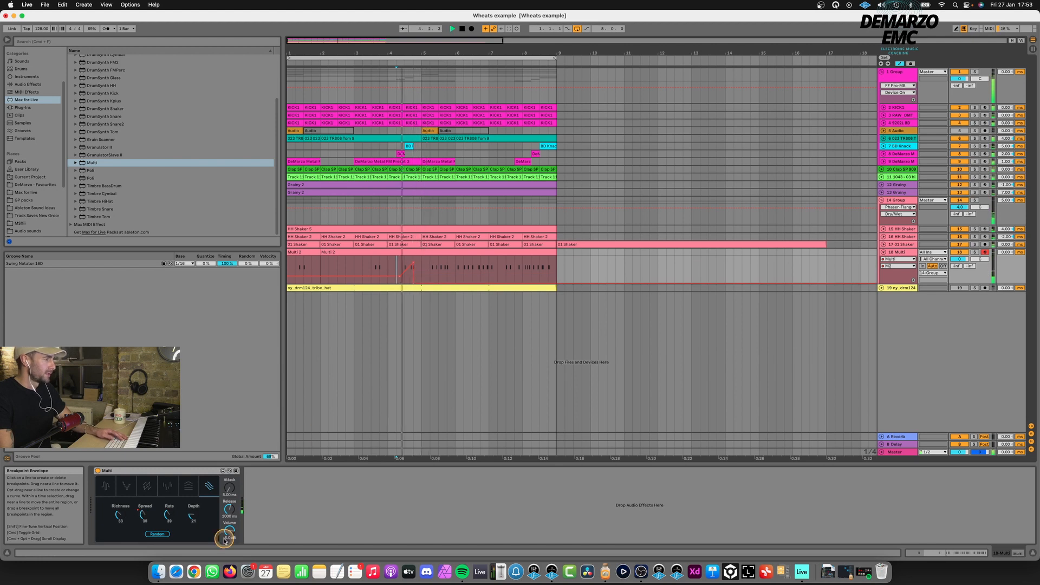
{"action": "left_click", "coordinate": [119, 517]}
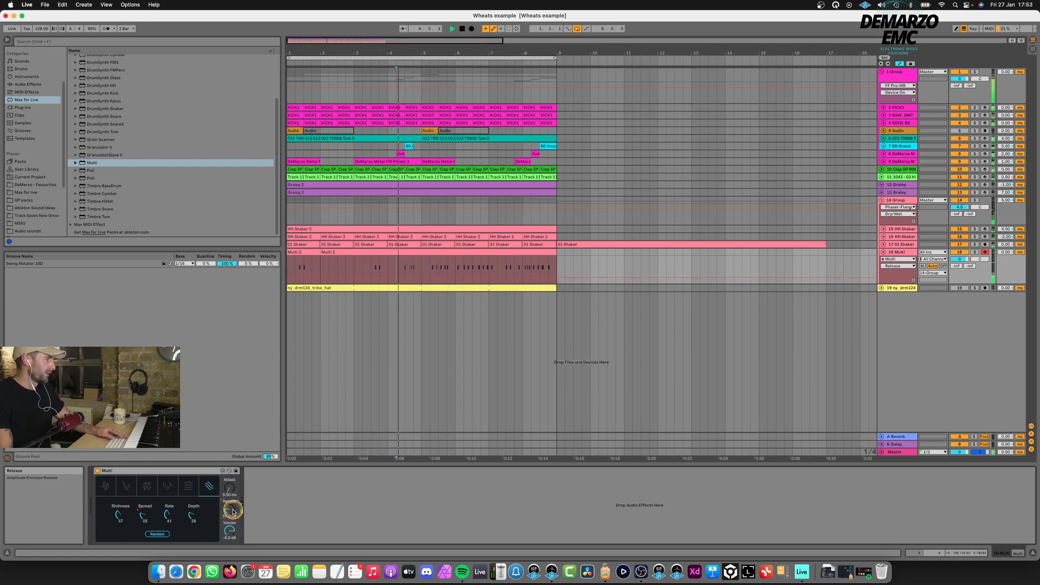
- Automate Multi's Release so it falls to 0.00 ms in the second half of bar 4
{"action": "right_click", "coordinate": [230, 513]}
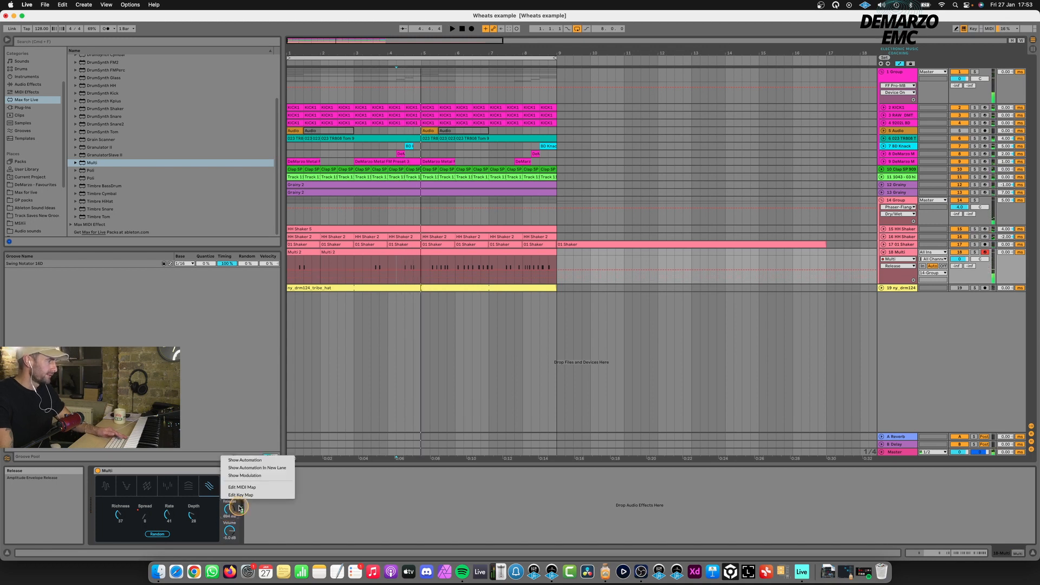
{"action": "left_click", "coordinate": [243, 460]}
{"action": "key", "text": "space"}
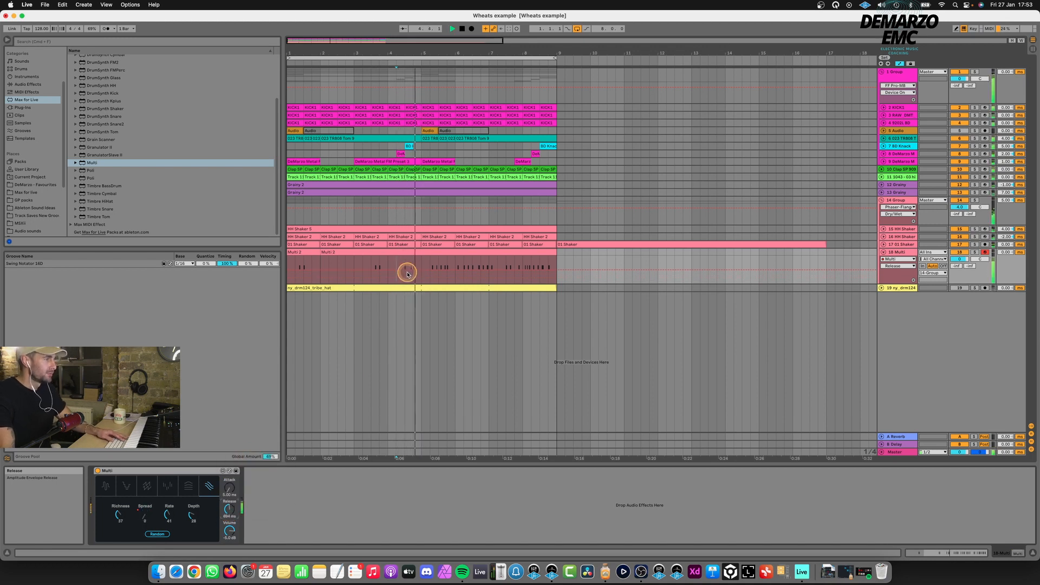
{"action": "left_click_drag", "start_coordinate": [404, 271], "coordinate": [408, 287]}
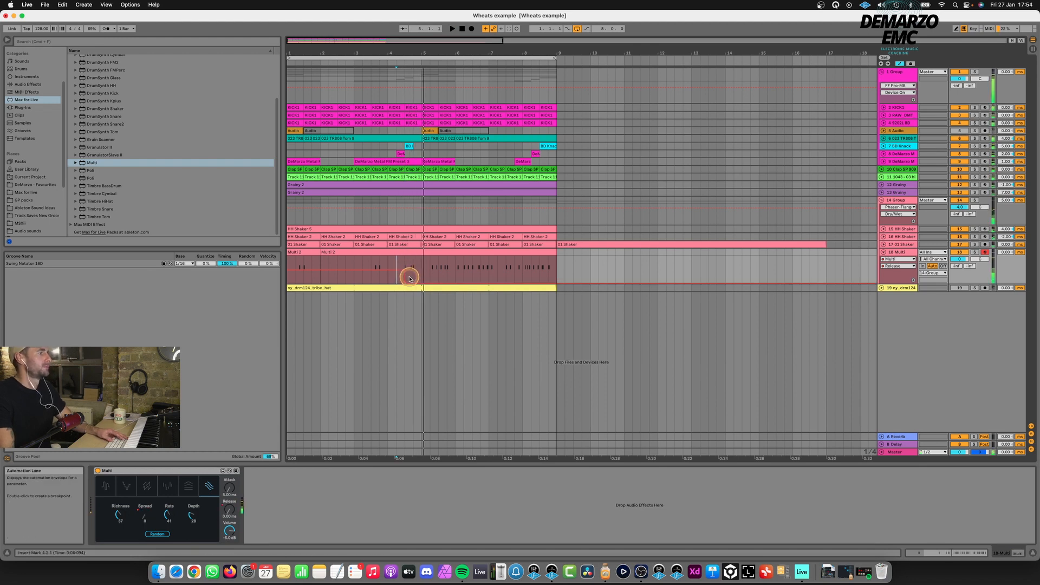
{"action": "left_click", "coordinate": [404, 282]}
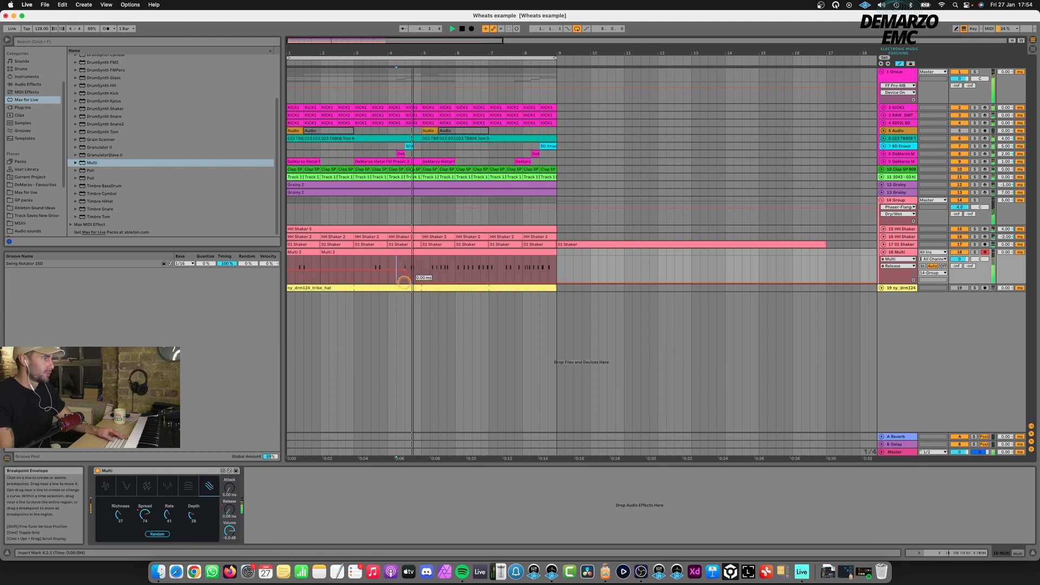
{"action": "left_click_drag", "start_coordinate": [404, 282], "coordinate": [414, 283]}
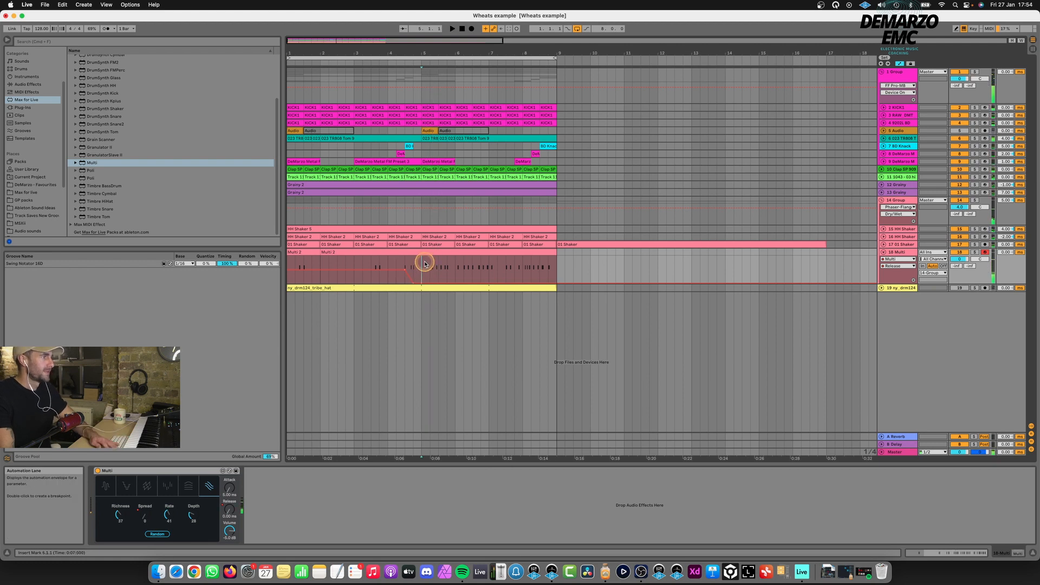
- Delete the Multi clip material from bar 5 onward and play the loop with bars 1 to 4 selected
{"action": "left_click", "coordinate": [428, 251]}
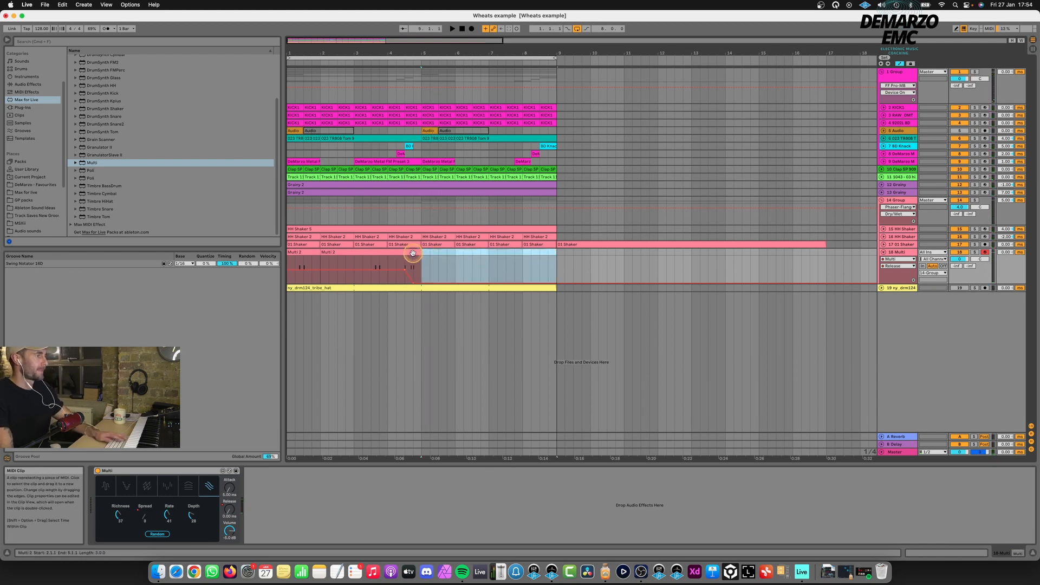
{"action": "left_click", "coordinate": [417, 253]}
{"action": "left_click_drag", "start_coordinate": [422, 254], "coordinate": [245, 253]}
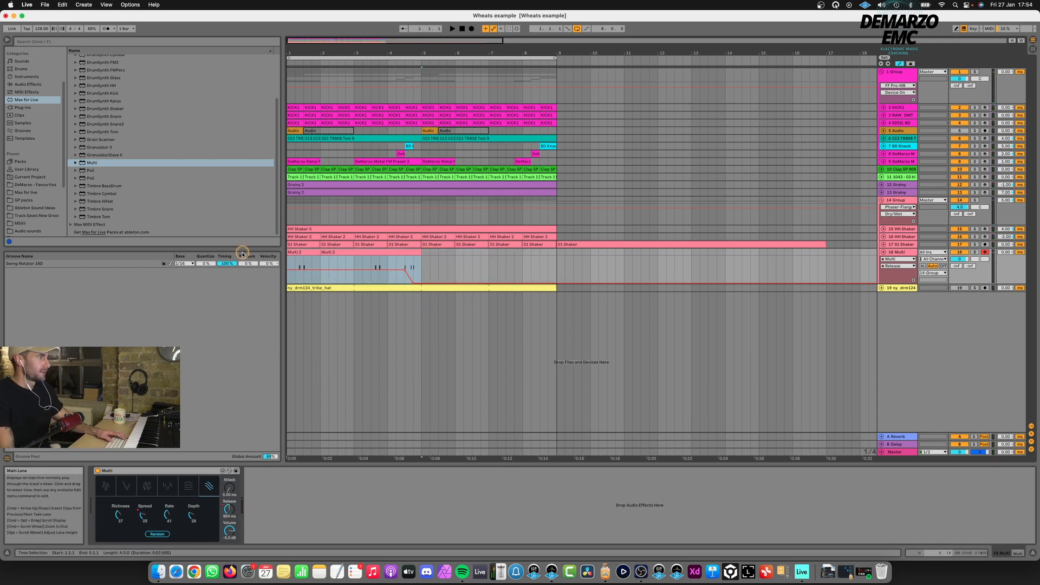
{"action": "key", "text": "space"}
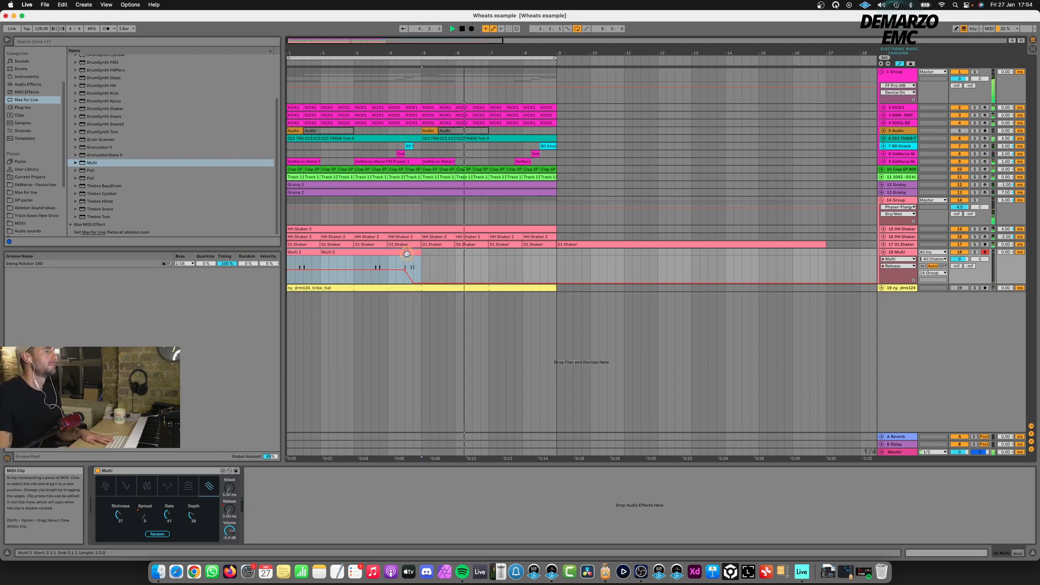
- Split the Multi clip at the start of bar 3 and again at the start of bar 4
{"action": "left_click", "coordinate": [377, 253]}
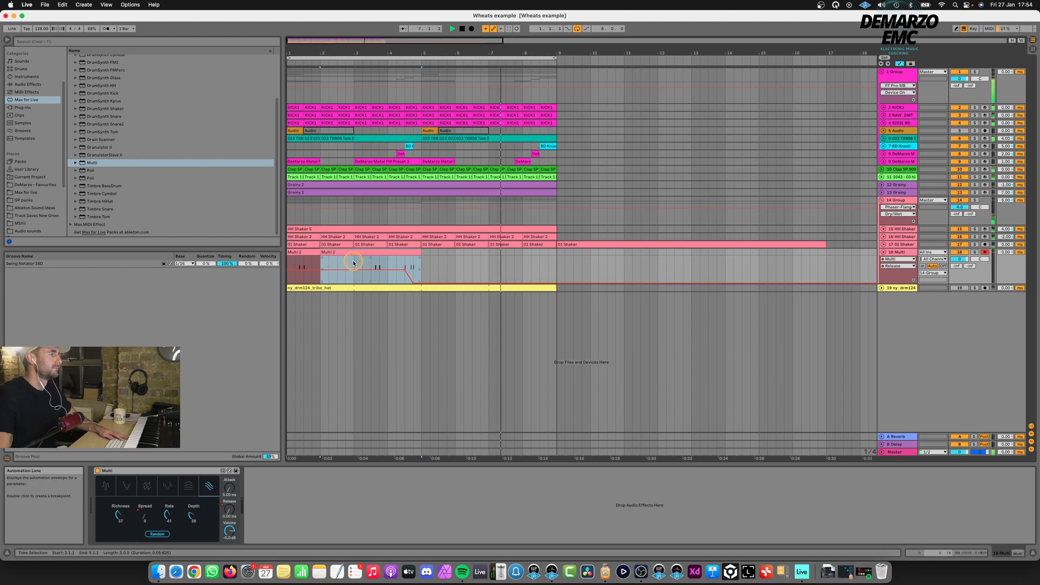
{"action": "left_click", "coordinate": [360, 257]}
{"action": "left_click_drag", "start_coordinate": [359, 256], "coordinate": [420, 259]}
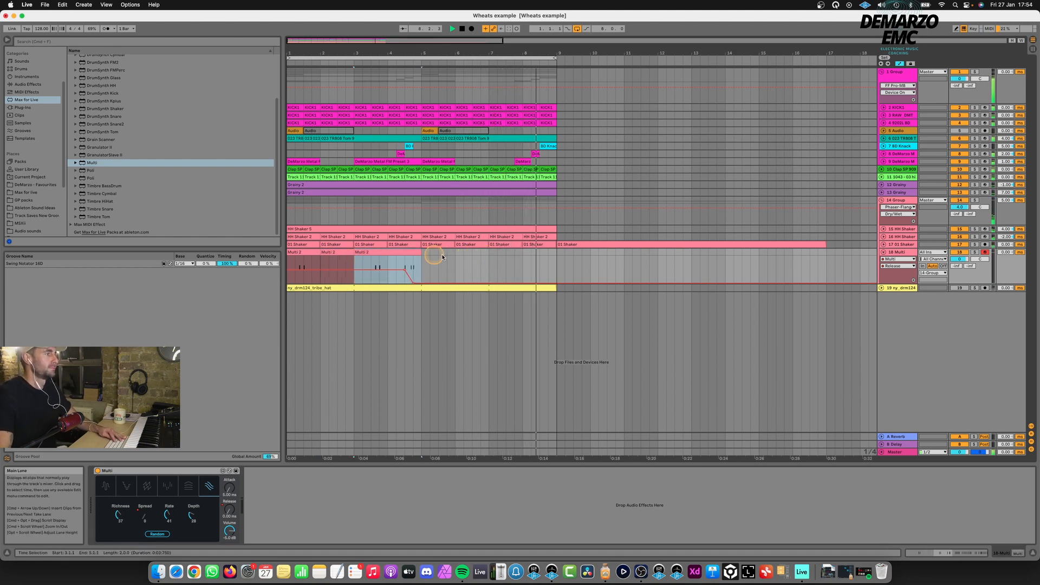
{"action": "left_click_drag", "start_coordinate": [389, 263], "coordinate": [420, 262]}
{"action": "key", "text": "super+e"}
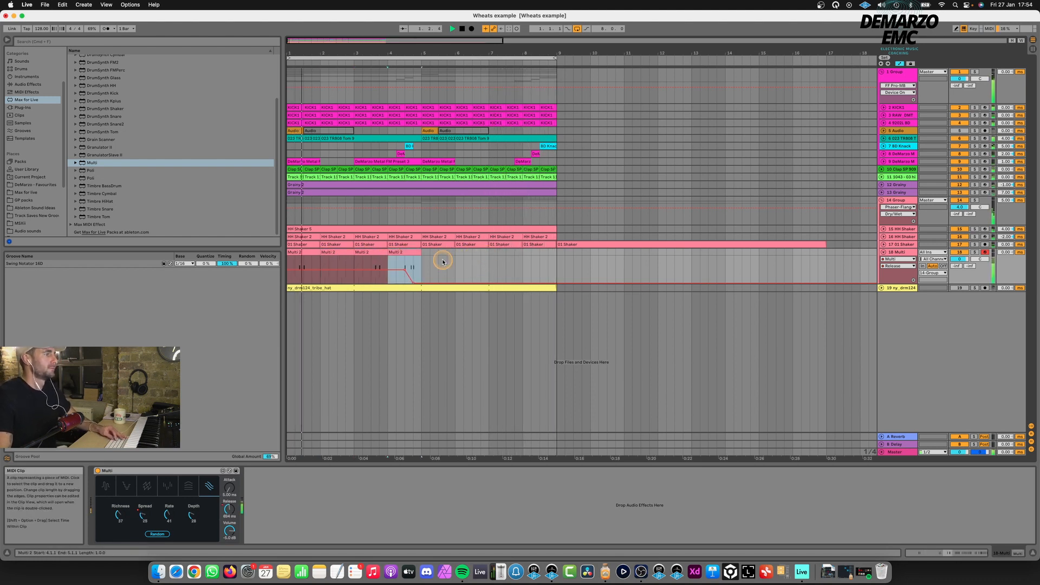
- Copy the bar 4 Multi clip with its automation to the start of bar 8
{"action": "key", "text": "super+c"}
{"action": "left_click", "coordinate": [521, 257]}
{"action": "key", "text": "super+v"}
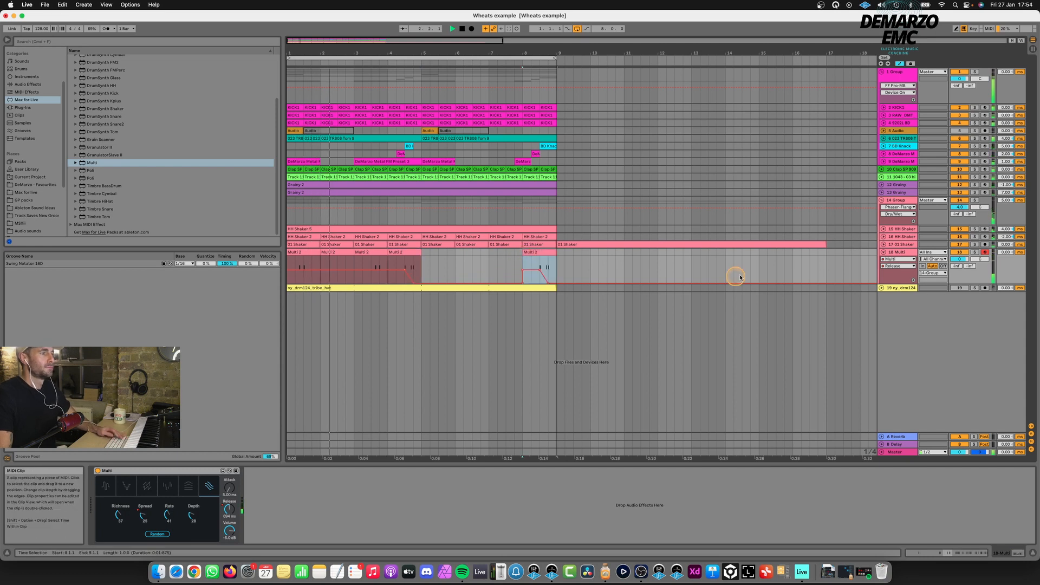
- Adjust the Multi track's volume and fold the track
{"action": "left_click", "coordinate": [900, 254]}
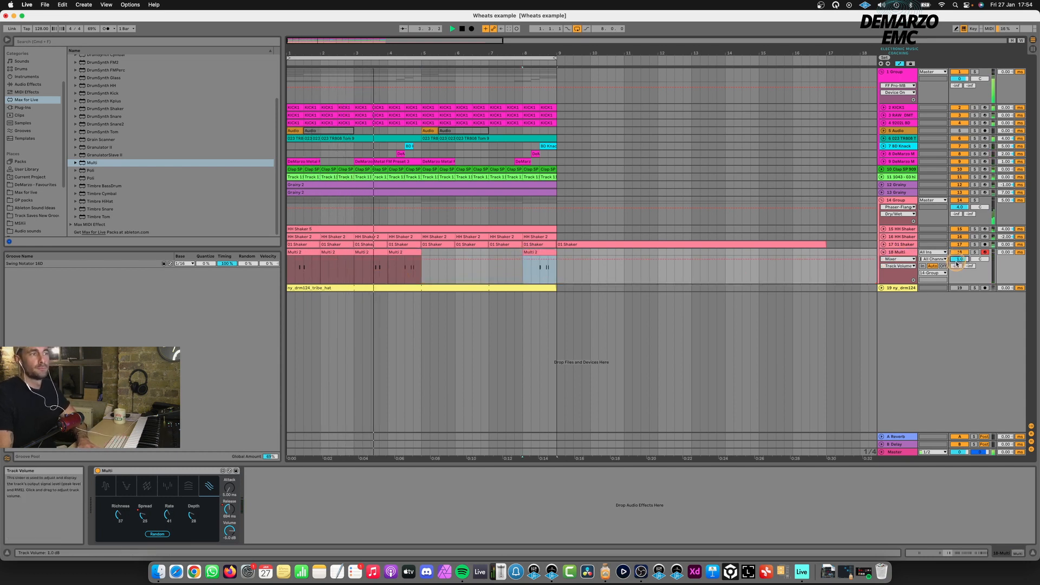
{"action": "left_click", "coordinate": [915, 276]}
{"action": "left_click", "coordinate": [883, 253]}
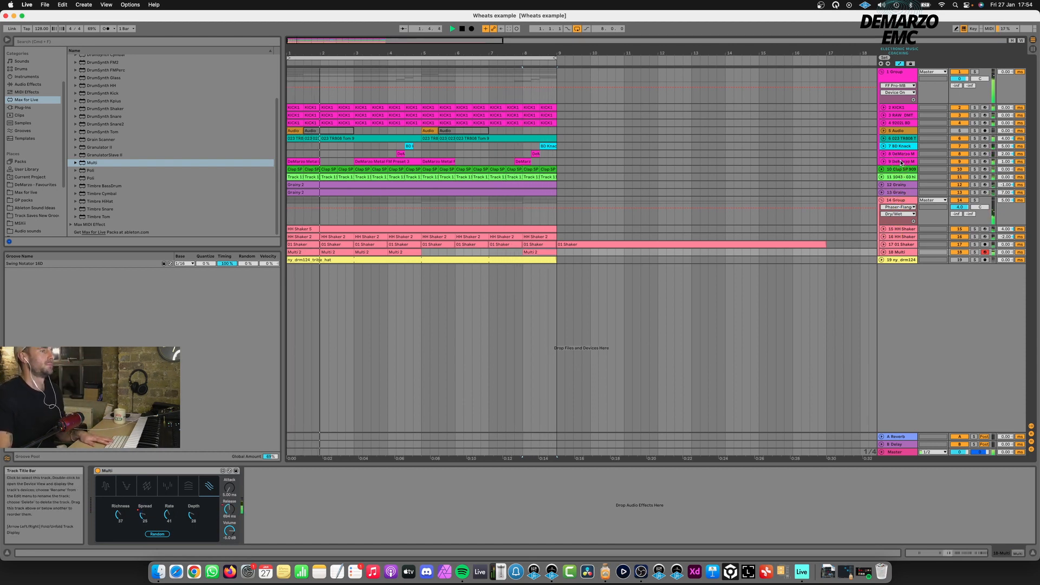
- Solo group track 14 and add the XLN Audio RC-20 Retro Color plug-in to the end of its device chain
{"action": "left_click", "coordinate": [895, 202]}
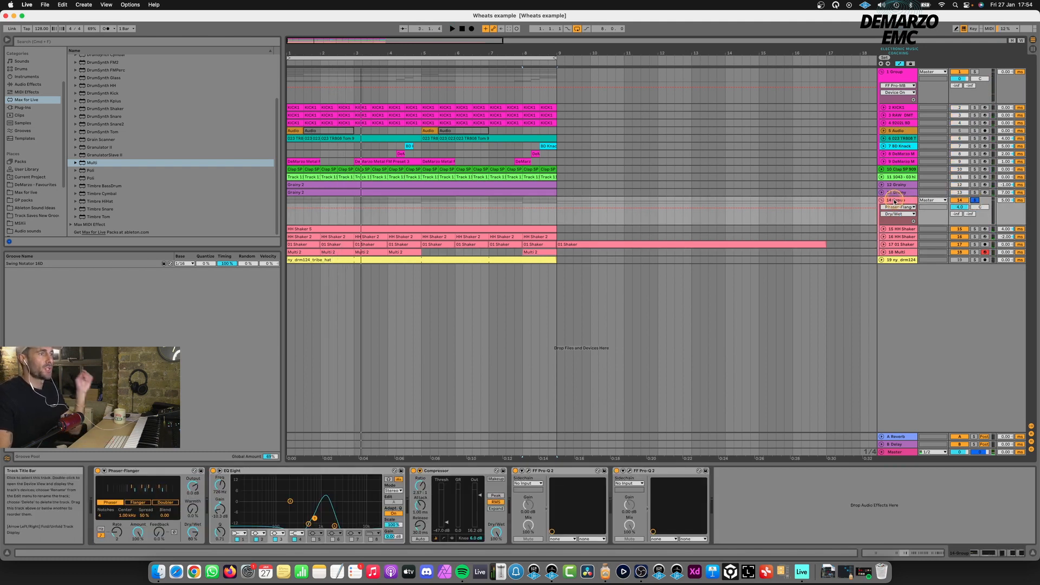
{"action": "left_click", "coordinate": [22, 109]}
{"action": "left_click", "coordinate": [76, 229]}
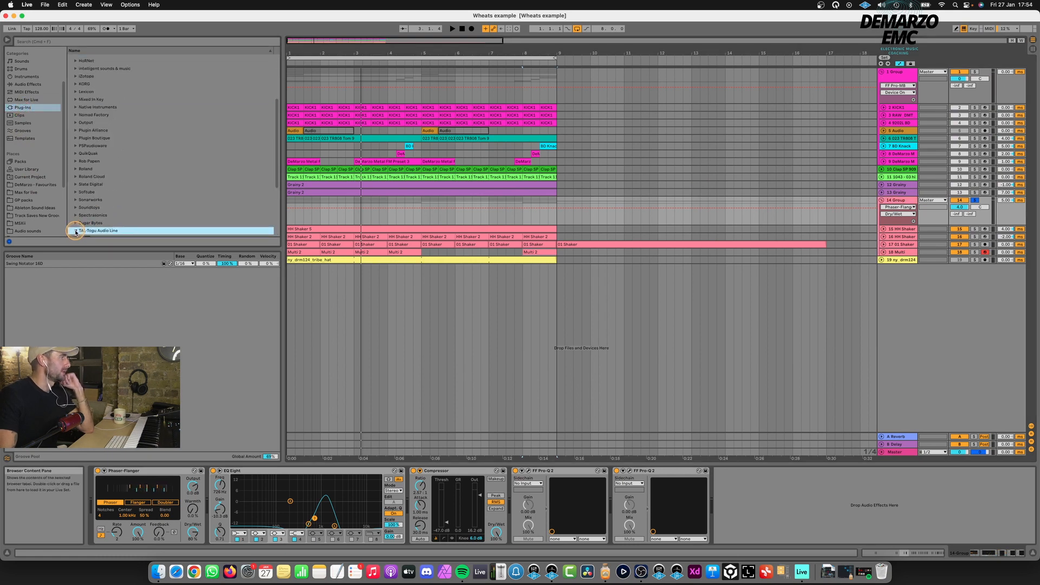
{"action": "scroll", "coordinate": [81, 230], "scroll_direction": "down", "scroll_amount": 3}
{"action": "left_click", "coordinate": [79, 224]}
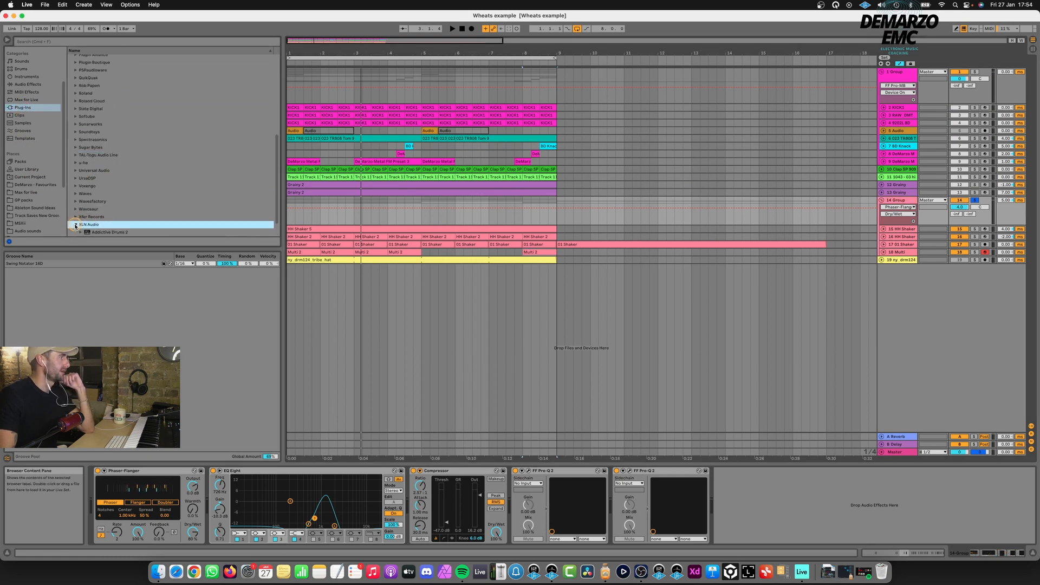
{"action": "left_click", "coordinate": [98, 216]}
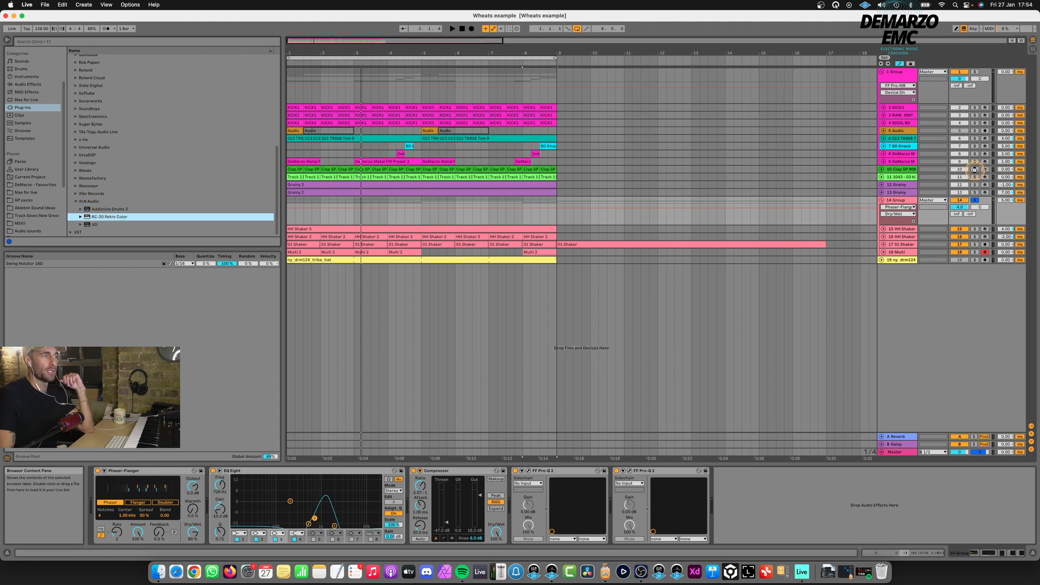
{"action": "left_click_drag", "start_coordinate": [895, 200], "coordinate": [895, 200]}
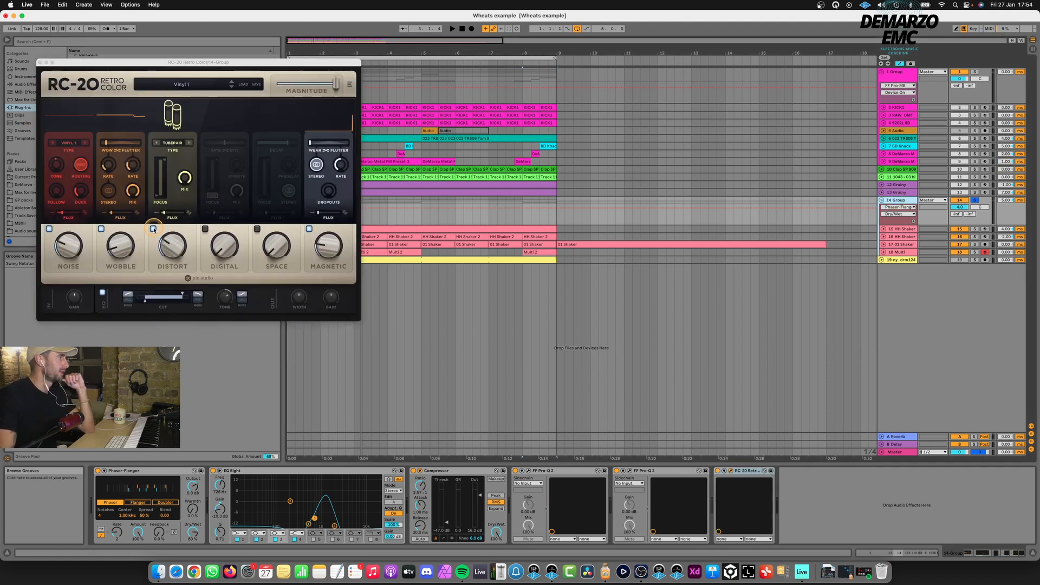
- Disable RC-20's Distort, Wobble and Magnetic modules, leaving only Noise on, and play the soloed group
{"action": "left_click", "coordinate": [154, 228]}
{"action": "left_click", "coordinate": [101, 229]}
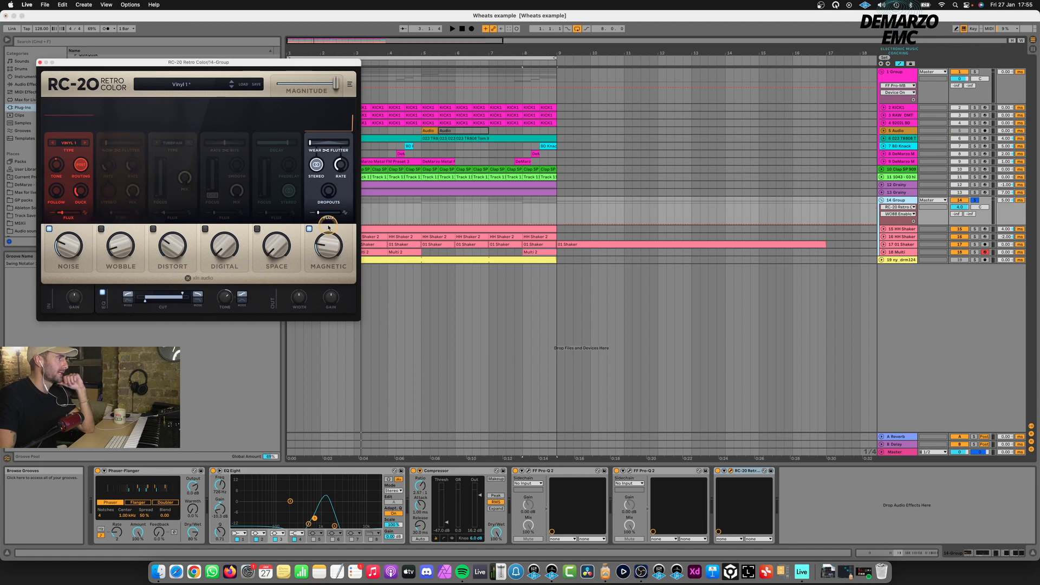
{"action": "left_click", "coordinate": [309, 229]}
{"action": "key", "text": "space"}
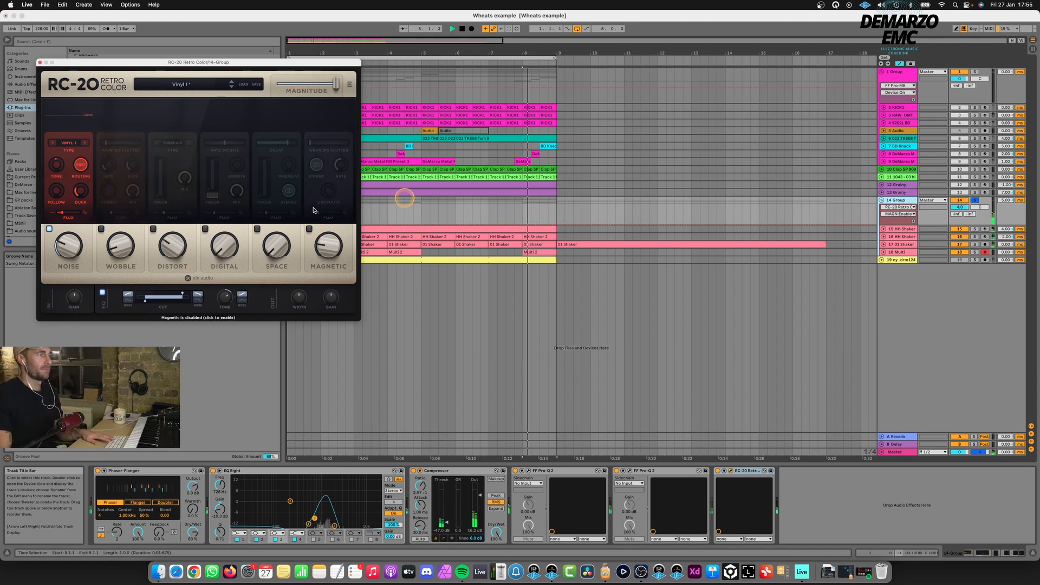
- Raise the Tone and Follow of RC-20's Noise module, set the Noise amount to 30% and adjust its Flux
{"action": "left_click_drag", "start_coordinate": [55, 164], "coordinate": [58, 135]}
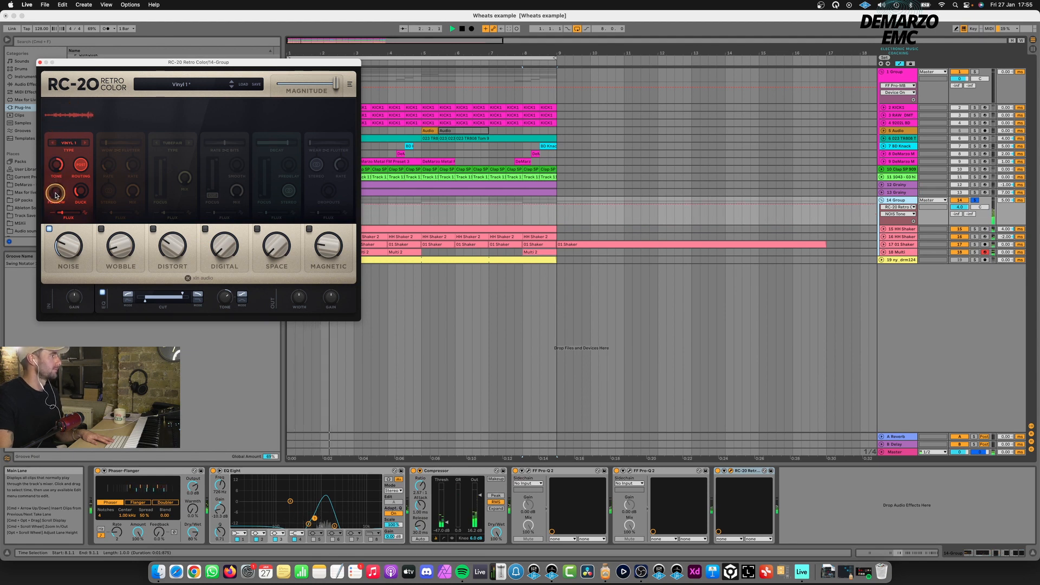
{"action": "left_click_drag", "start_coordinate": [56, 190], "coordinate": [57, 174]}
{"action": "left_click_drag", "start_coordinate": [68, 246], "coordinate": [93, 273]}
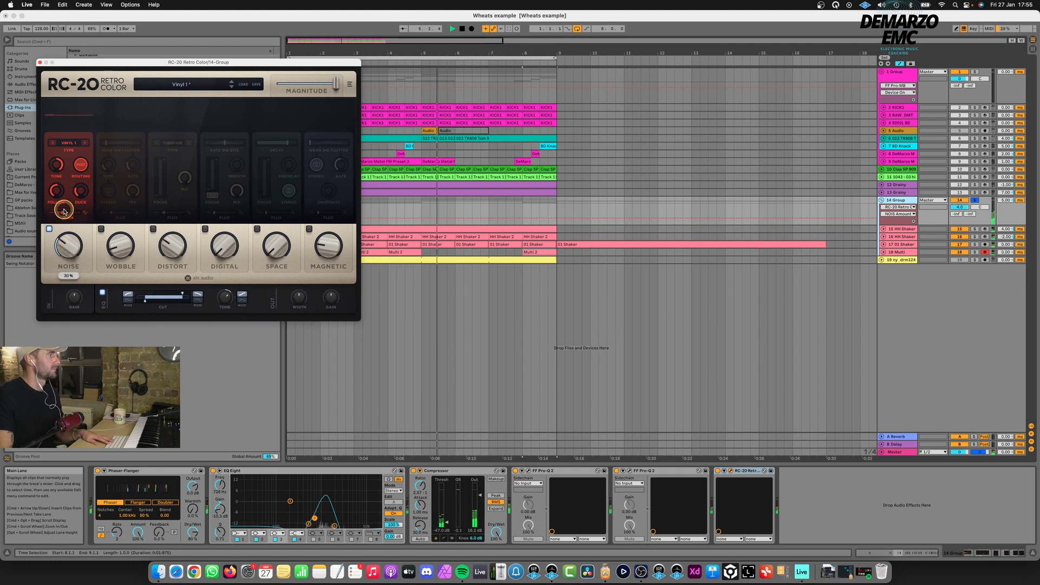
{"action": "left_click_drag", "start_coordinate": [62, 213], "coordinate": [60, 215]}
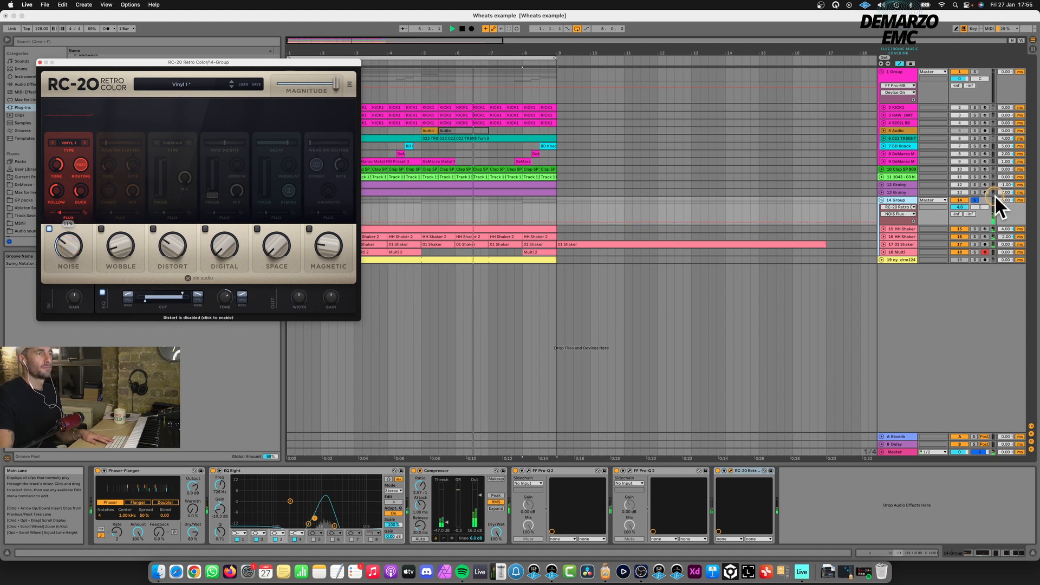
- Take group track 14 out of solo and close the RC-20 window
{"action": "left_click", "coordinate": [976, 201]}
{"action": "left_click", "coordinate": [975, 200]}
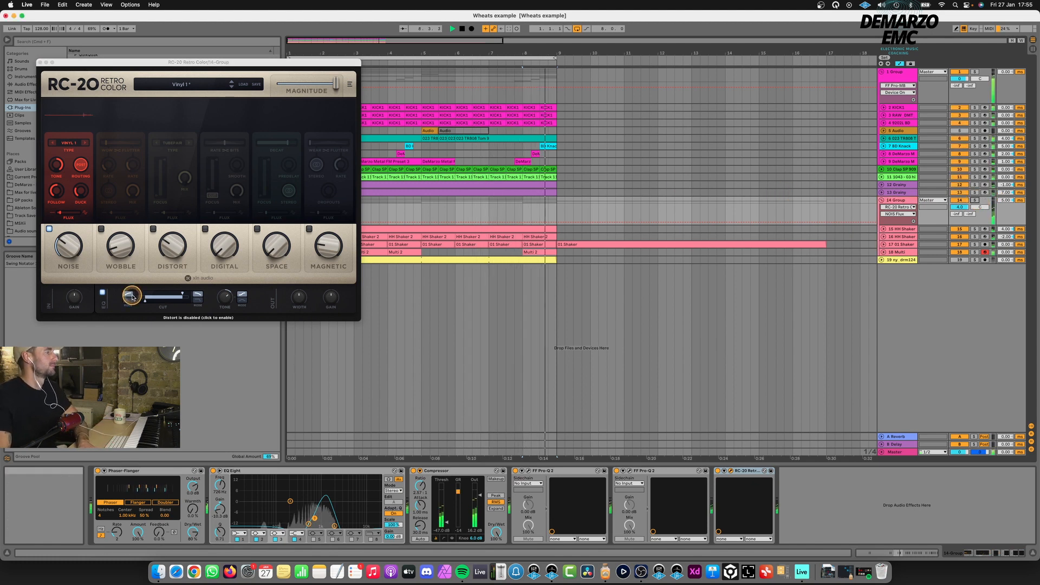
{"action": "left_click", "coordinate": [56, 64]}
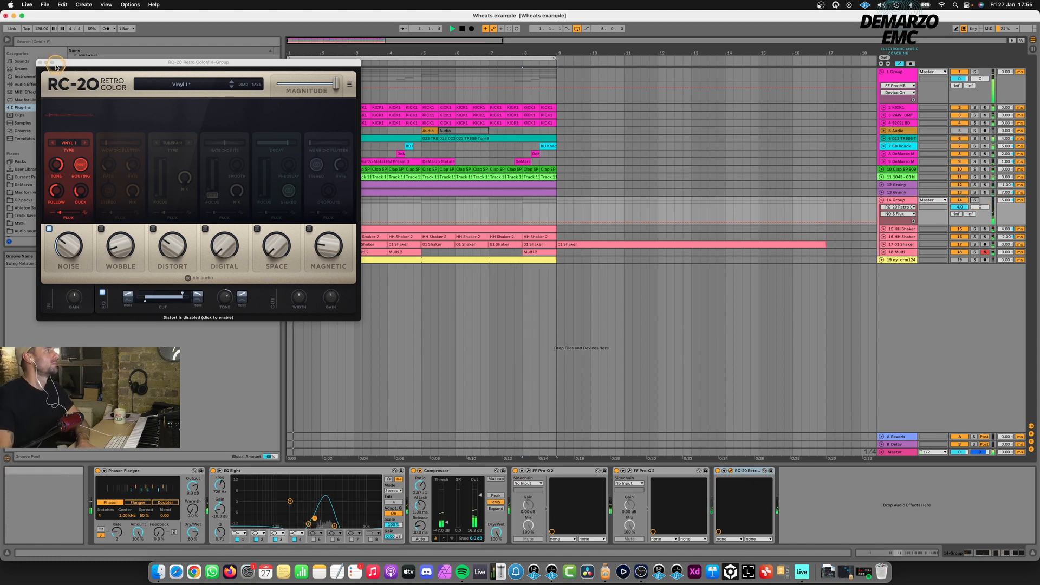
{"action": "left_click", "coordinate": [39, 63]}
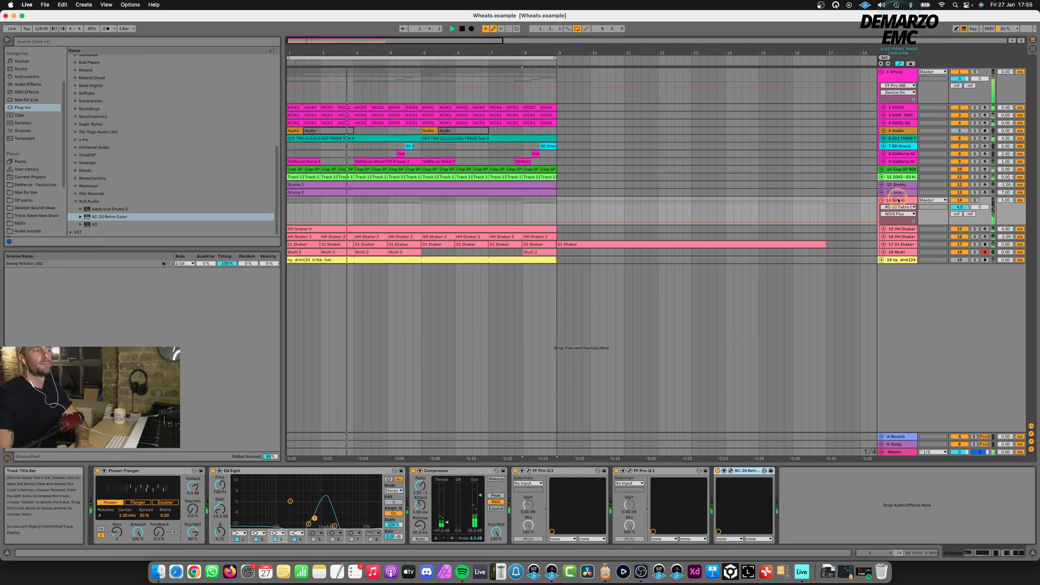
- Reopen RC-20 on group track 14, adjust the Noise amount and Follow, close its window and save the set
{"action": "left_click", "coordinate": [730, 471]}
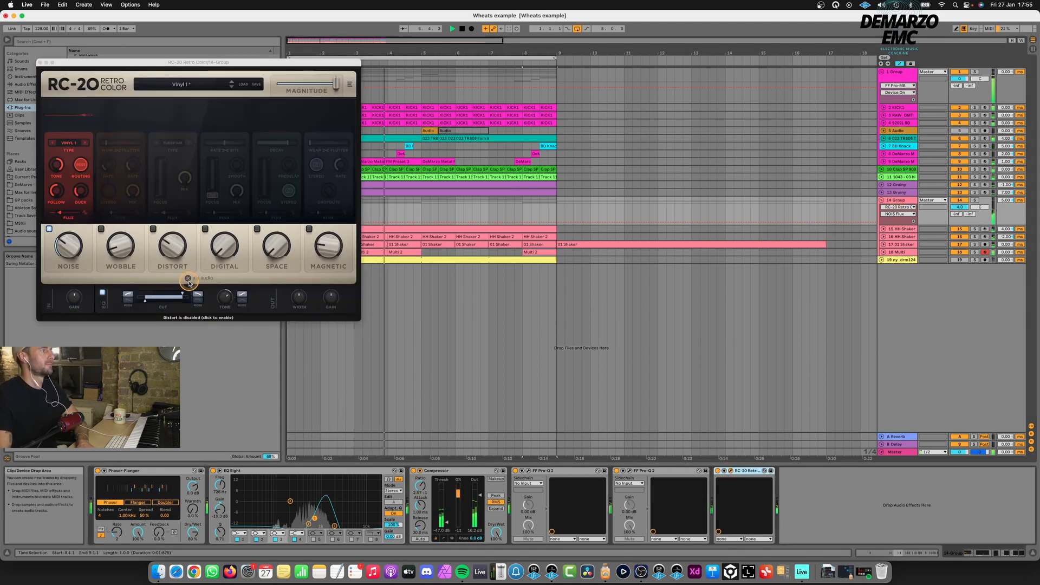
{"action": "left_click", "coordinate": [56, 260]}
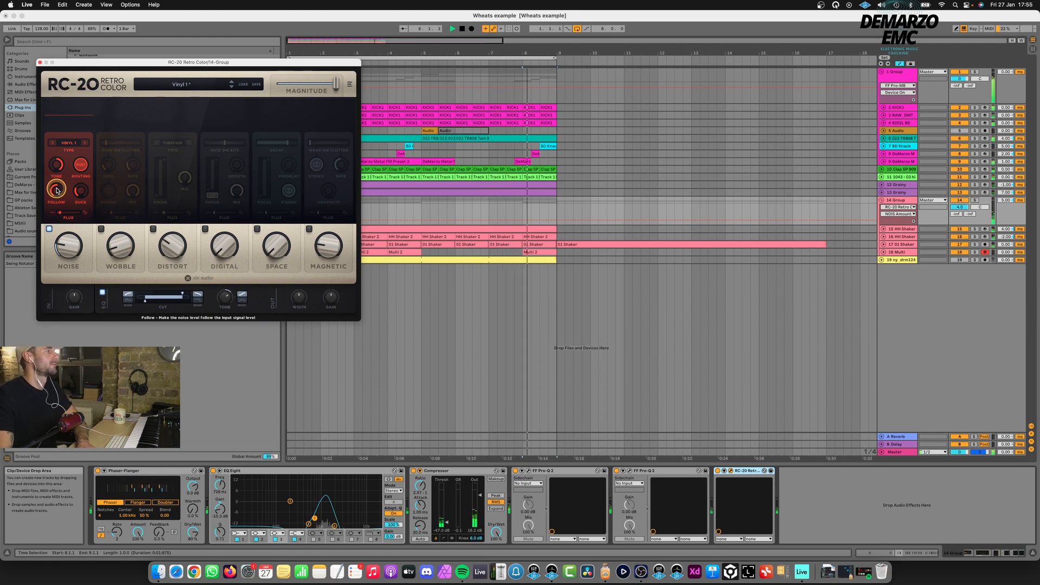
{"action": "left_click", "coordinate": [41, 64]}
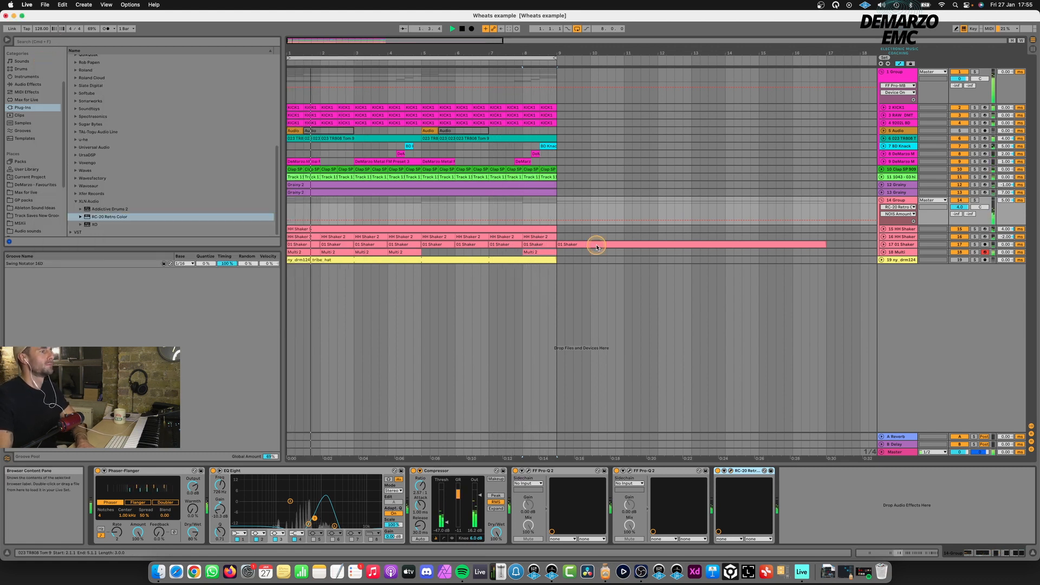
{"action": "left_click", "coordinate": [902, 252]}
{"action": "left_click", "coordinate": [903, 203]}
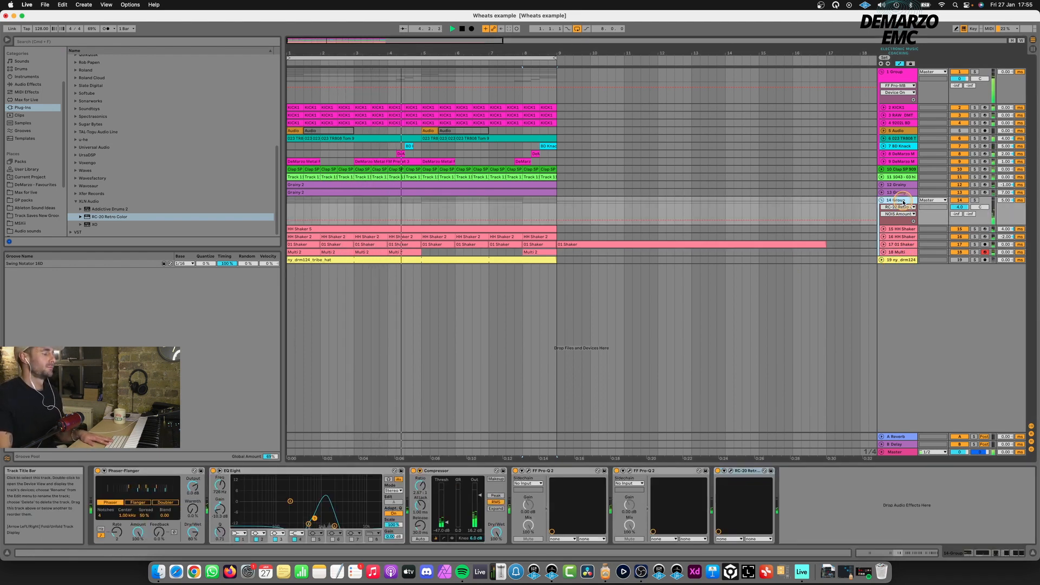
{"action": "key", "text": "super+s"}
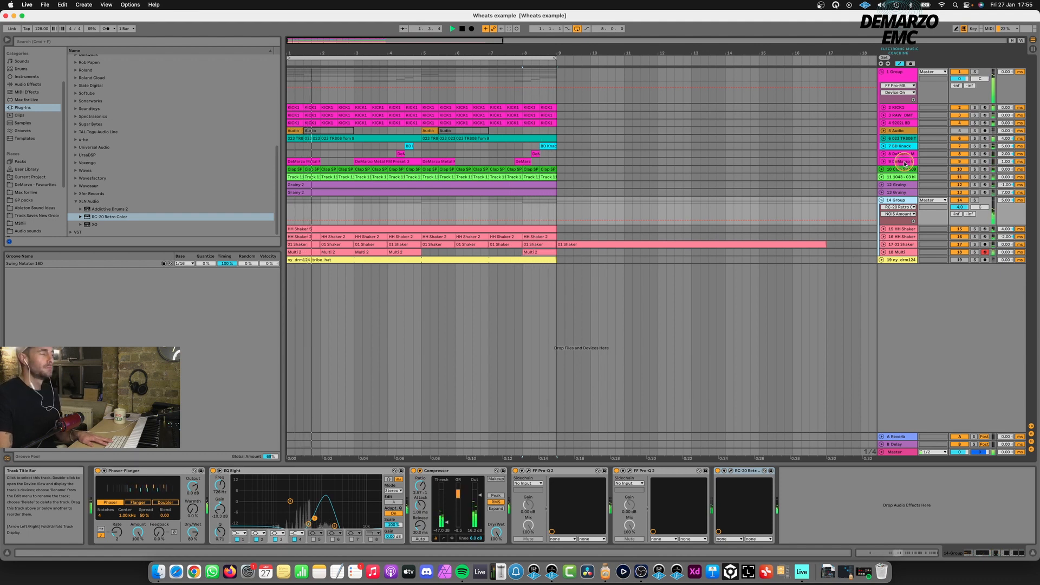
- Stop playback and insert a new MIDI track directly below track 9
{"action": "left_click", "coordinate": [904, 163]}
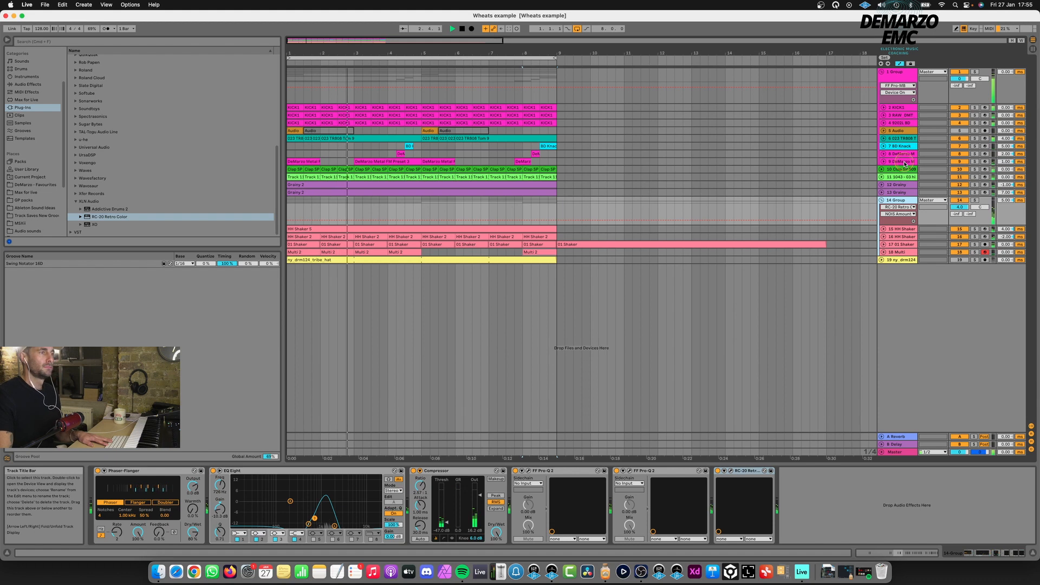
{"action": "left_click", "coordinate": [903, 162]}
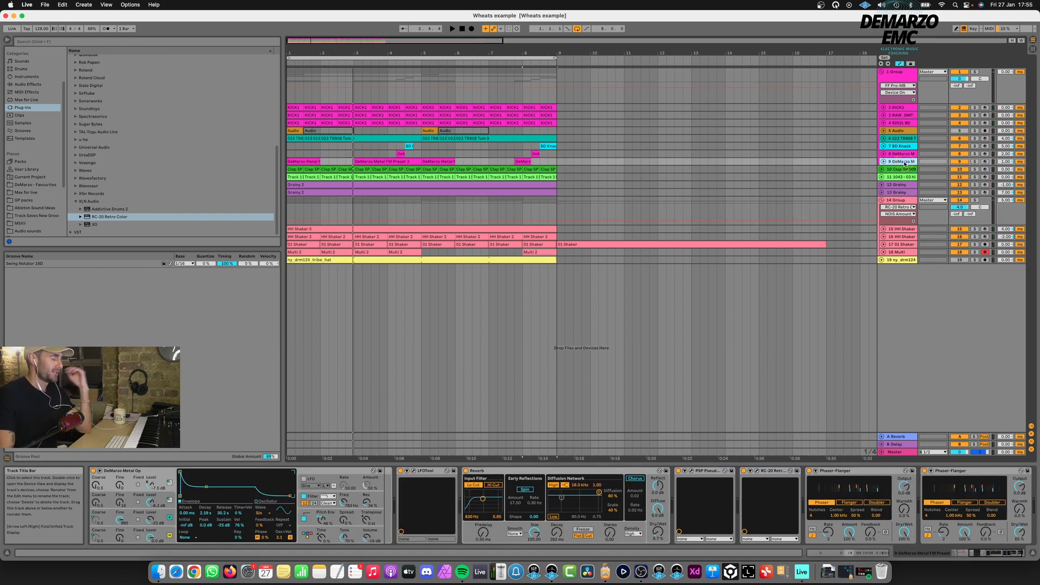
{"action": "key", "text": "super+shift+t"}
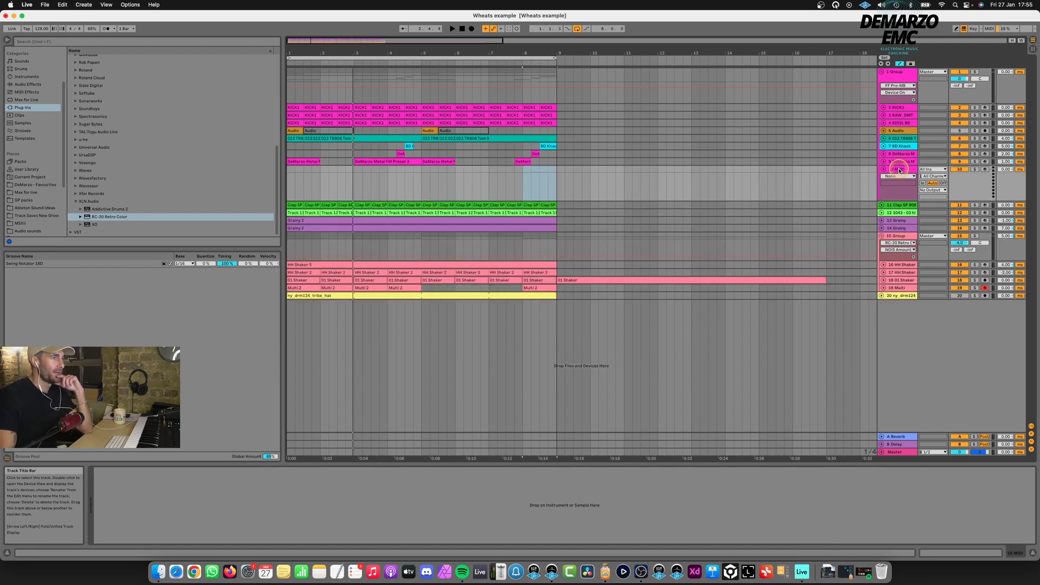
{"action": "left_click_drag", "start_coordinate": [900, 170], "coordinate": [899, 274]}
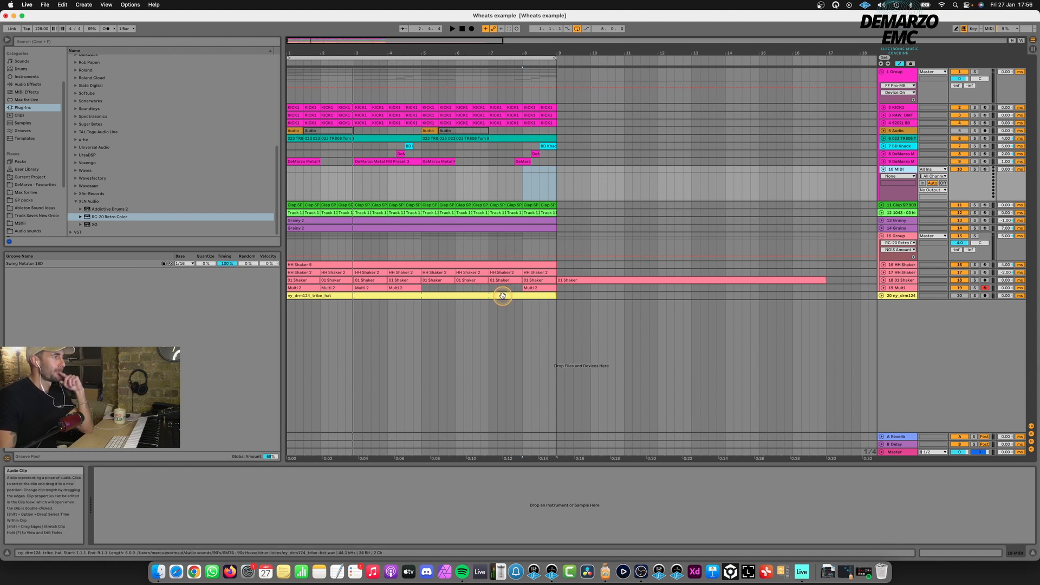
- Solo the Multi track, play it and unfold its lane in the arrangement
{"action": "left_click", "coordinate": [892, 297]}
{"action": "left_click", "coordinate": [908, 289]}
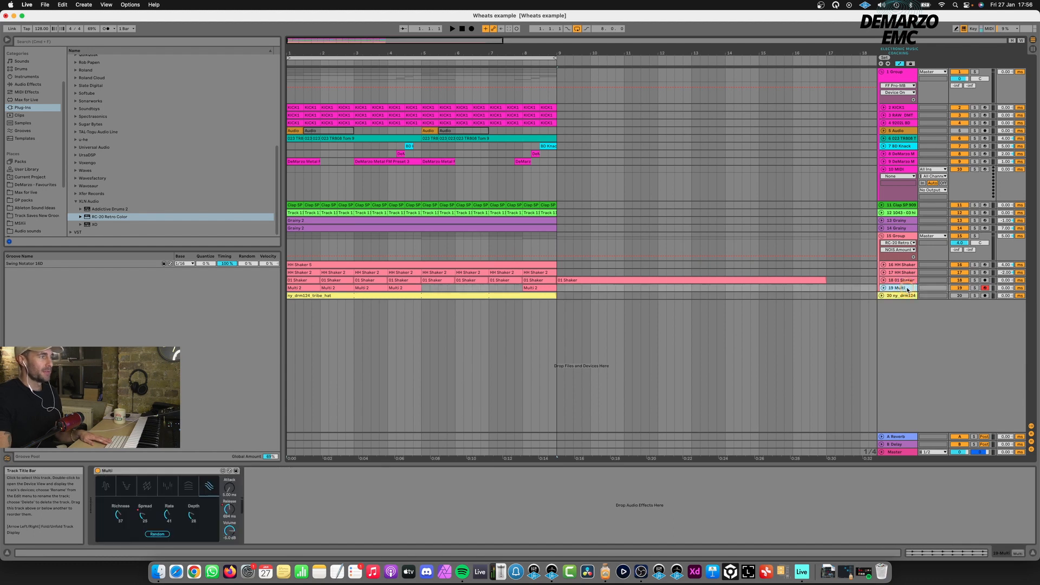
{"action": "key", "text": "s"}
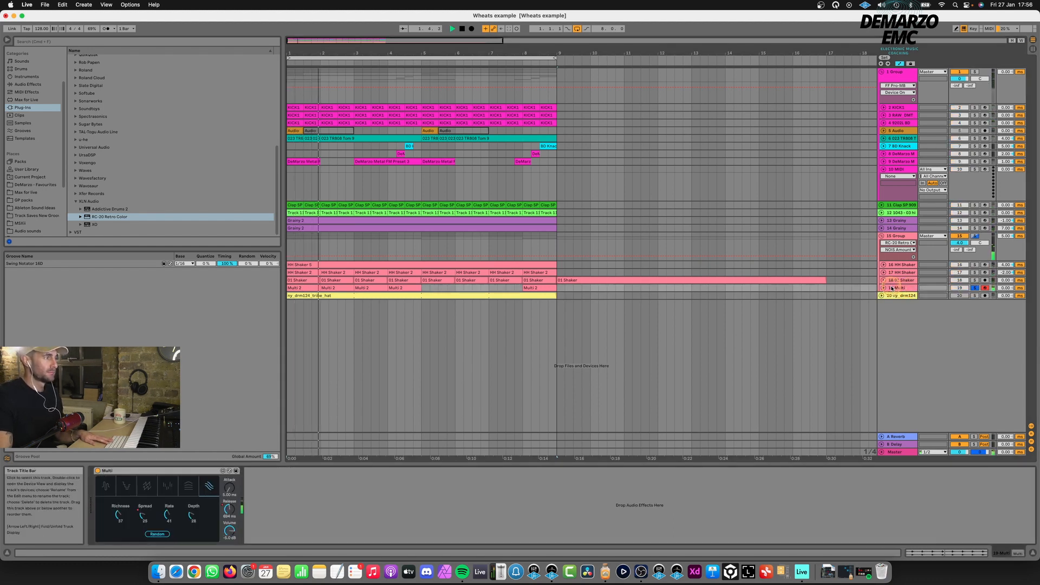
{"action": "left_click", "coordinate": [883, 288]}
{"action": "key", "text": "space"}
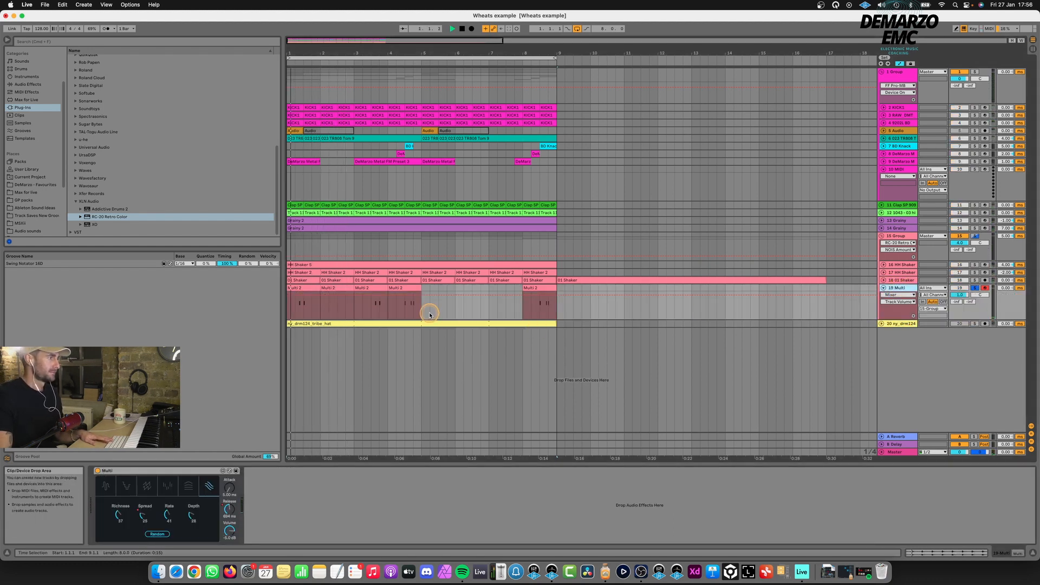
- Copy the one-beat section of the Multi clip starting at 8.3.1 to the start of bar 7
{"action": "left_click", "coordinate": [409, 311]}
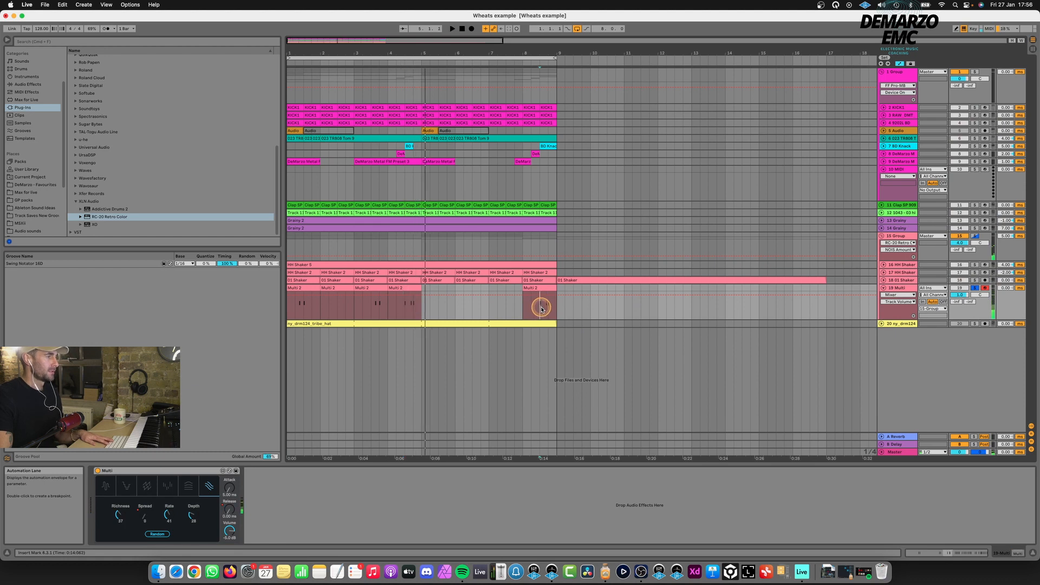
{"action": "left_click", "coordinate": [540, 308]}
{"action": "left_click_drag", "start_coordinate": [540, 309], "coordinate": [546, 303]}
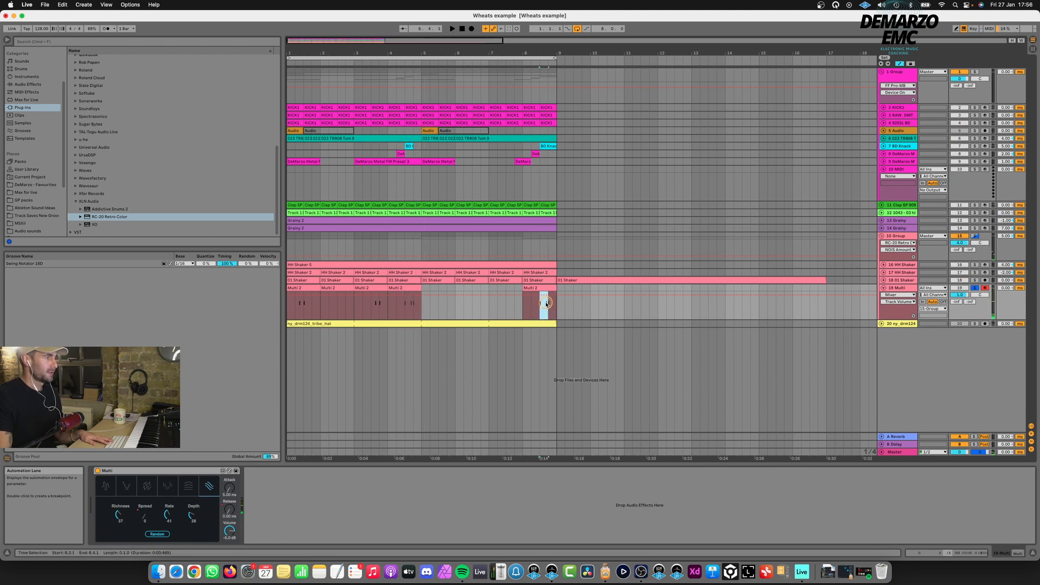
{"action": "left_click", "coordinate": [490, 289]}
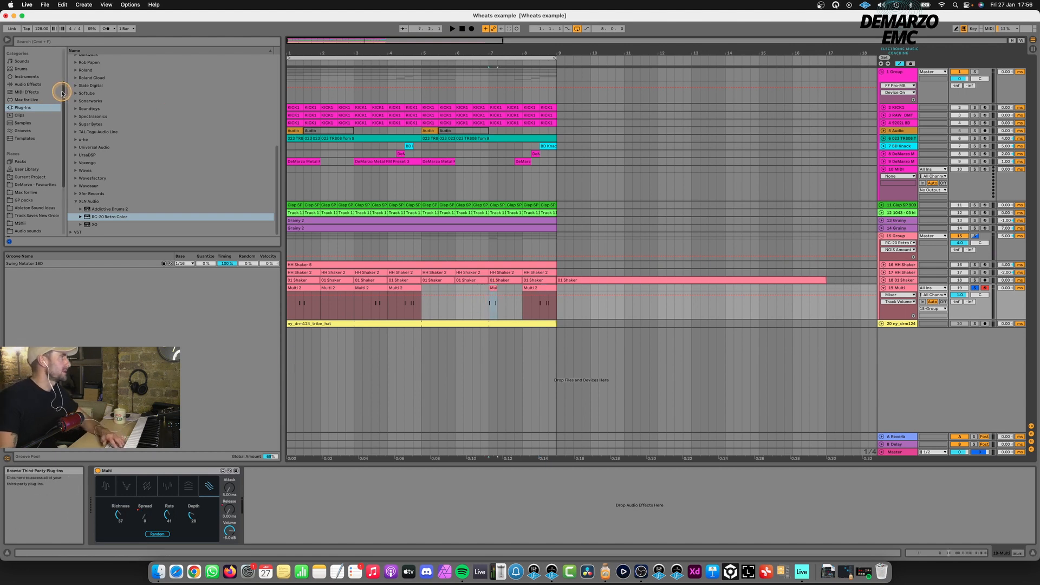
- Find Echo among the Delay & Loop audio effects and add it after Multi on the Multi track
{"action": "left_click", "coordinate": [23, 108]}
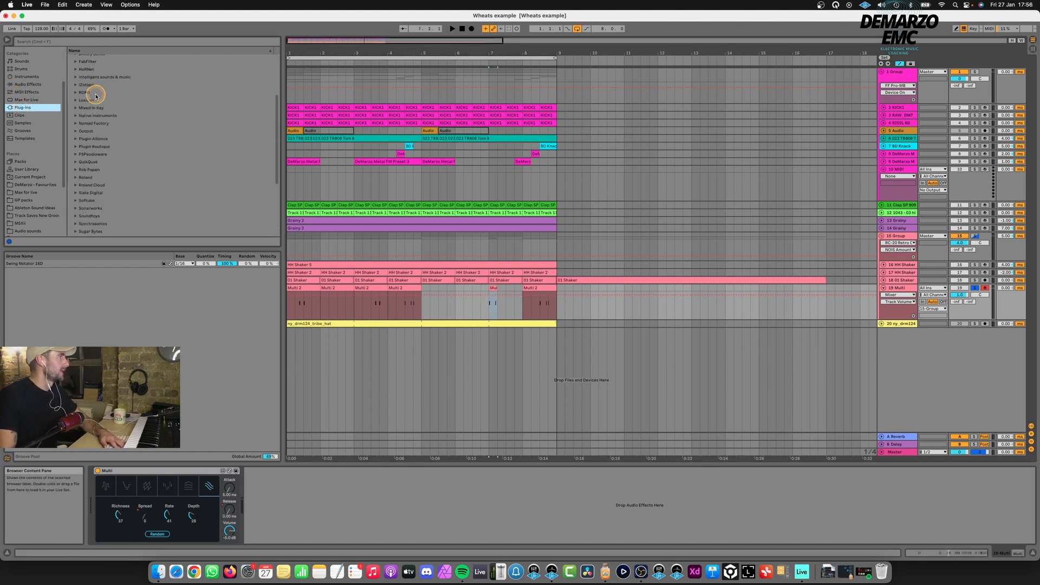
{"action": "left_click", "coordinate": [27, 142]}
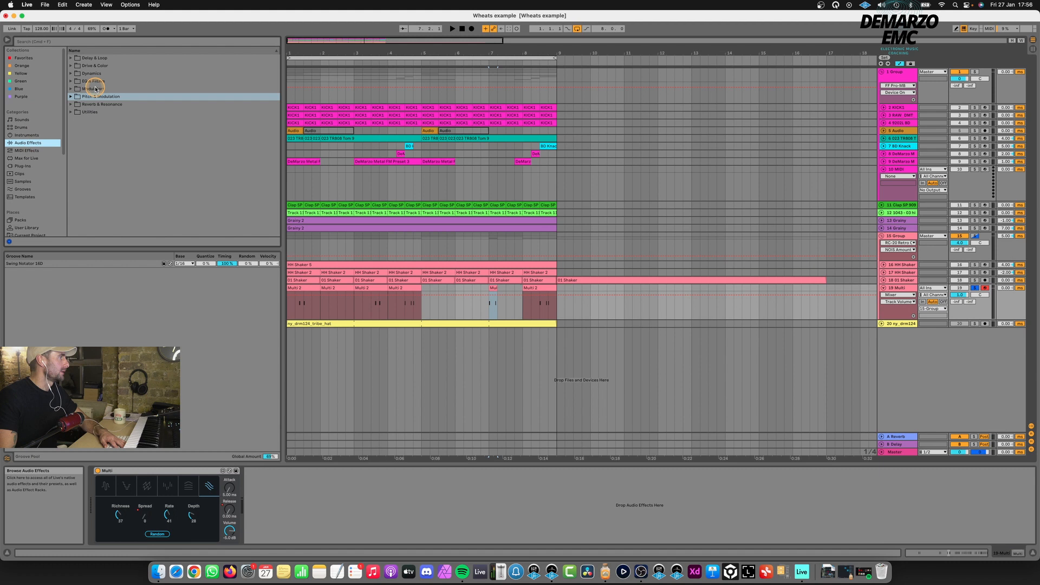
{"action": "left_click", "coordinate": [71, 58]}
{"action": "left_click_drag", "start_coordinate": [94, 80], "coordinate": [364, 304]}
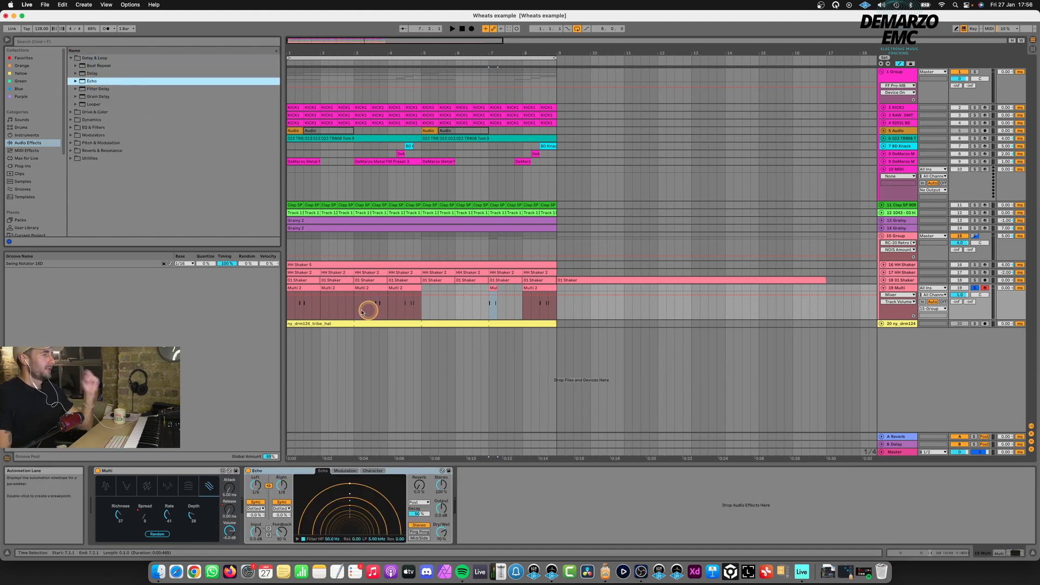
- Switch Echo's delays from Sync to Time and set the linked left and right delay time to 11.0 ms while playing
{"action": "left_click", "coordinate": [442, 532]}
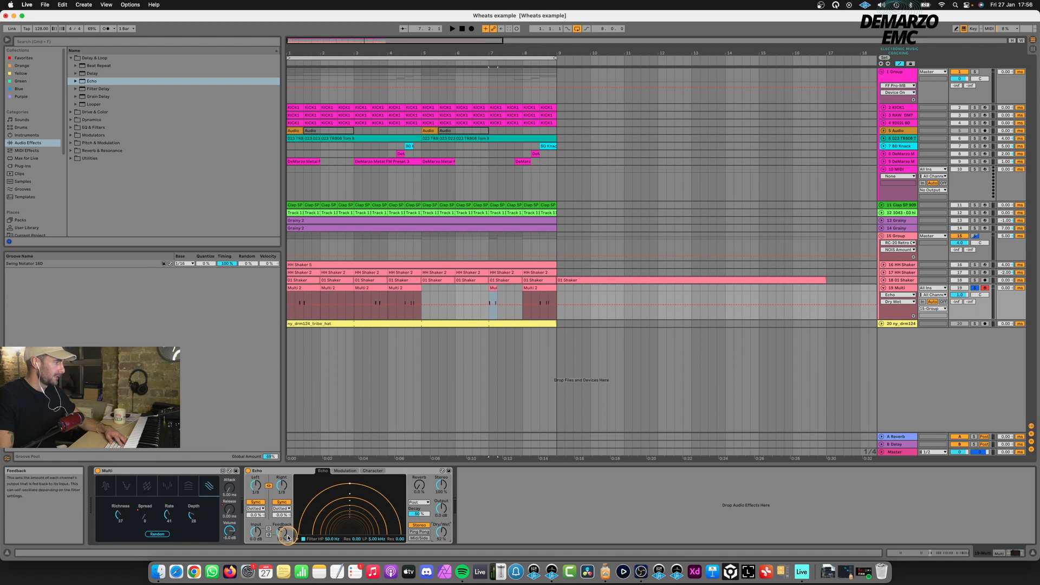
{"action": "right_click", "coordinate": [282, 491]}
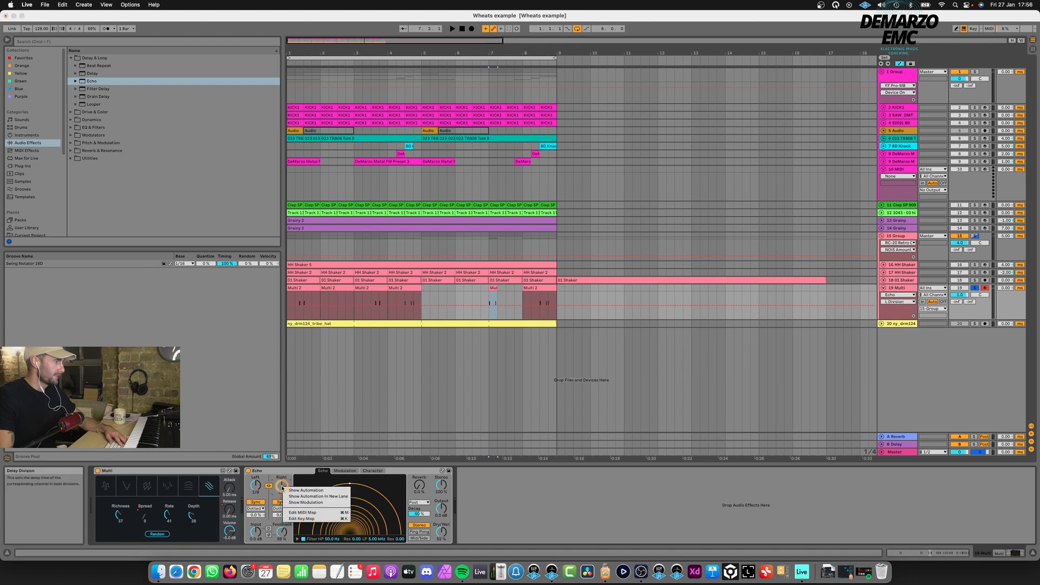
{"action": "left_click", "coordinate": [282, 502]}
{"action": "right_click", "coordinate": [280, 488]}
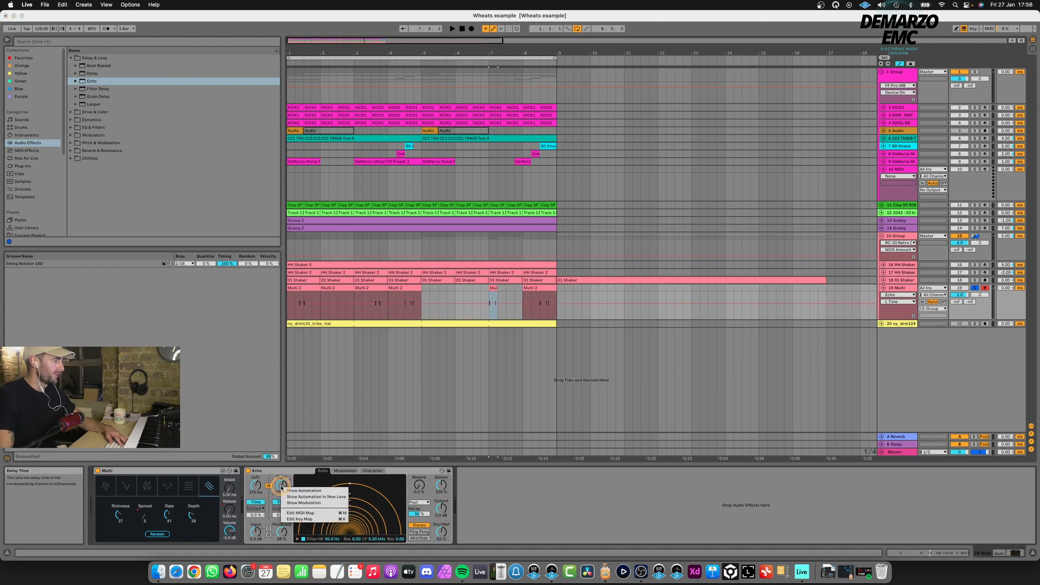
{"action": "left_click", "coordinate": [282, 501]}
{"action": "key", "text": "space"}
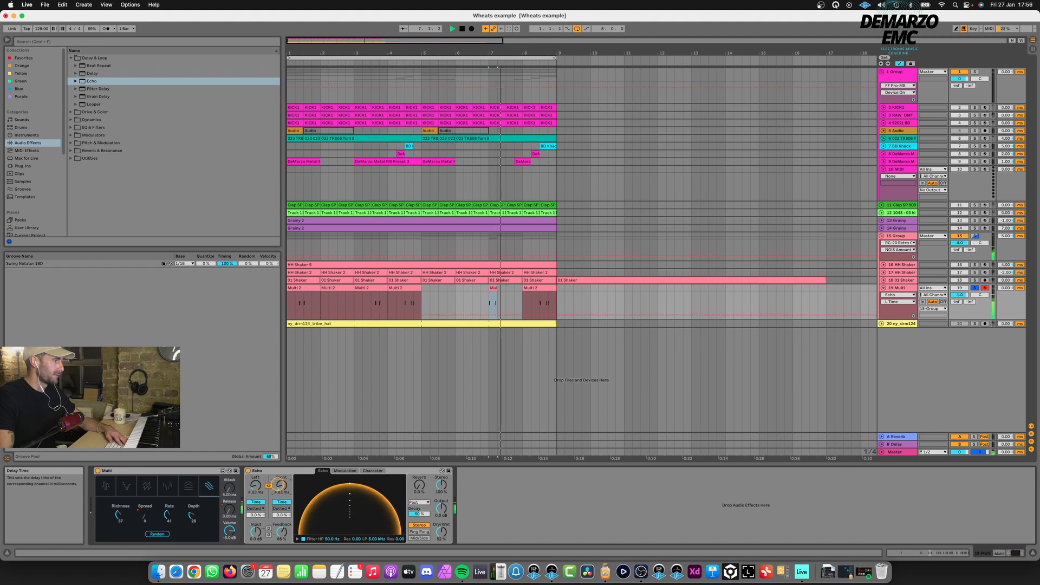
{"action": "left_click_drag", "start_coordinate": [279, 484], "coordinate": [280, 488]}
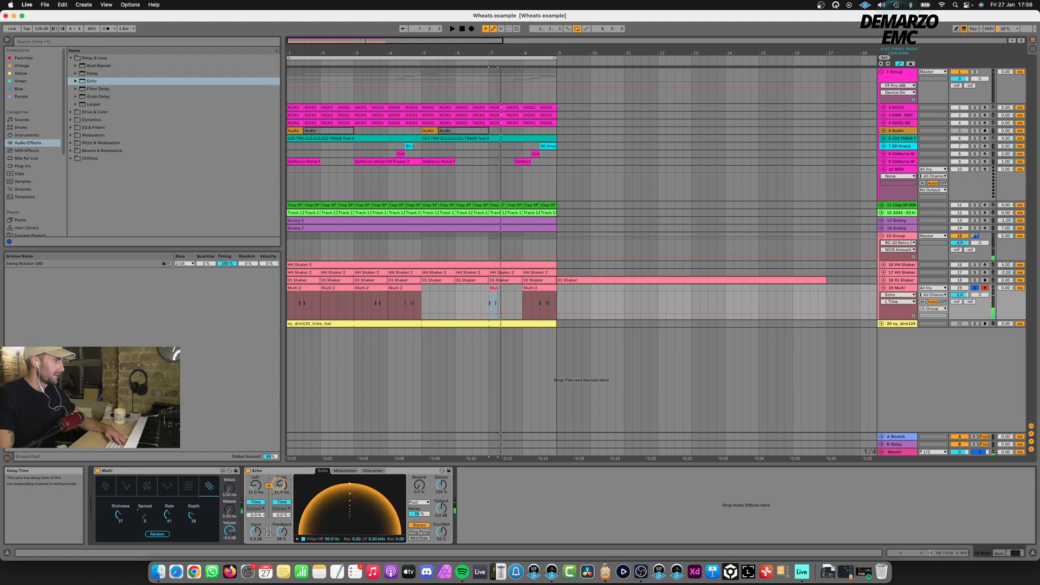
- Automate Echo's left delay time over the copied hit in bar 7, shaping a peak that falls away, and audition it
{"action": "right_click", "coordinate": [280, 484]}
{"action": "left_click", "coordinate": [295, 486]}
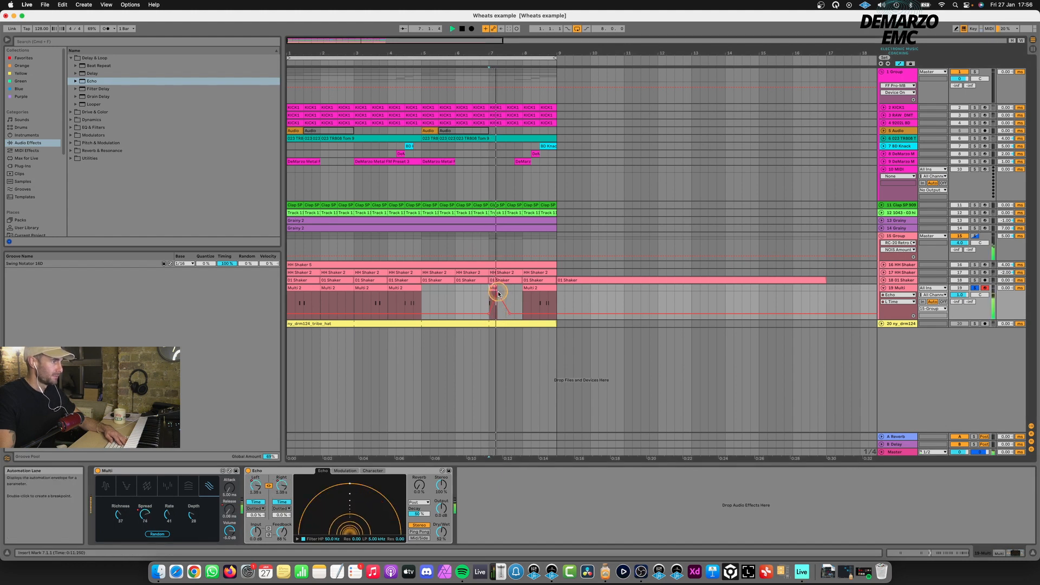
{"action": "left_click_drag", "start_coordinate": [505, 306], "coordinate": [510, 294]}
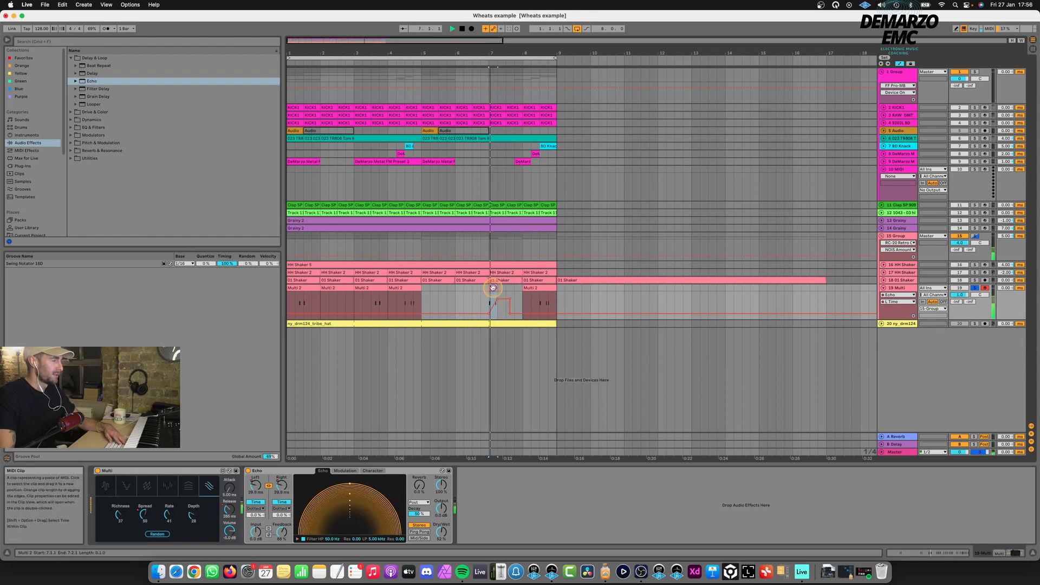
{"action": "key", "text": "space"}
{"action": "key", "text": "space"}
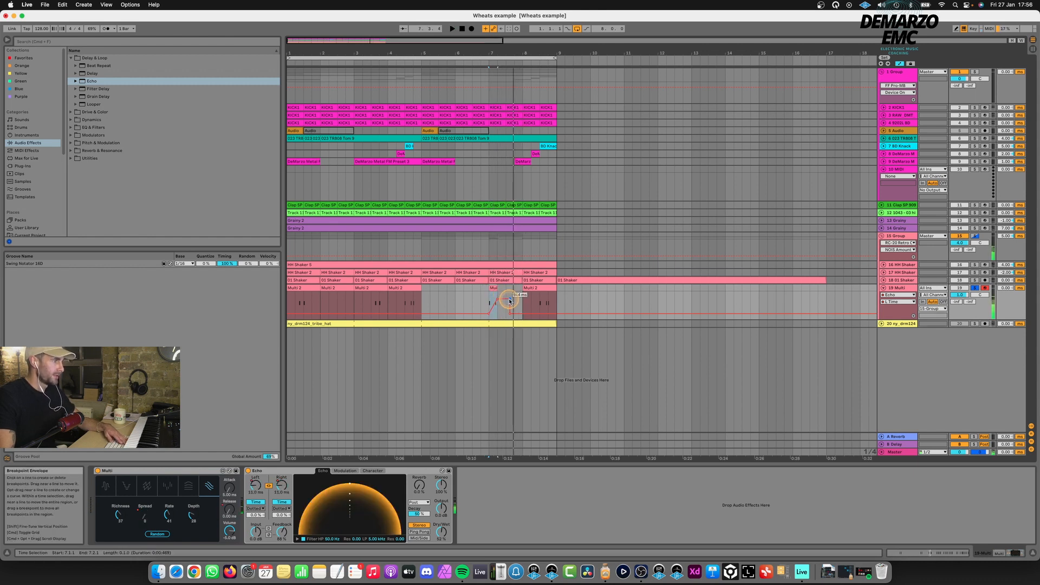
{"action": "left_click", "coordinate": [492, 286]}
{"action": "key", "text": "space"}
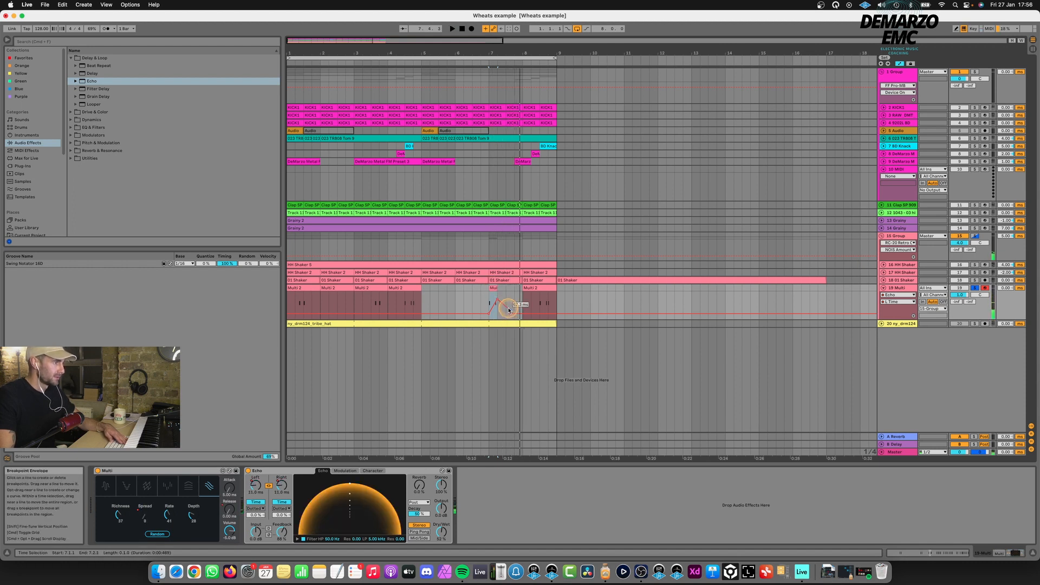
{"action": "left_click_drag", "start_coordinate": [506, 308], "coordinate": [505, 311]}
{"action": "key", "text": "space"}
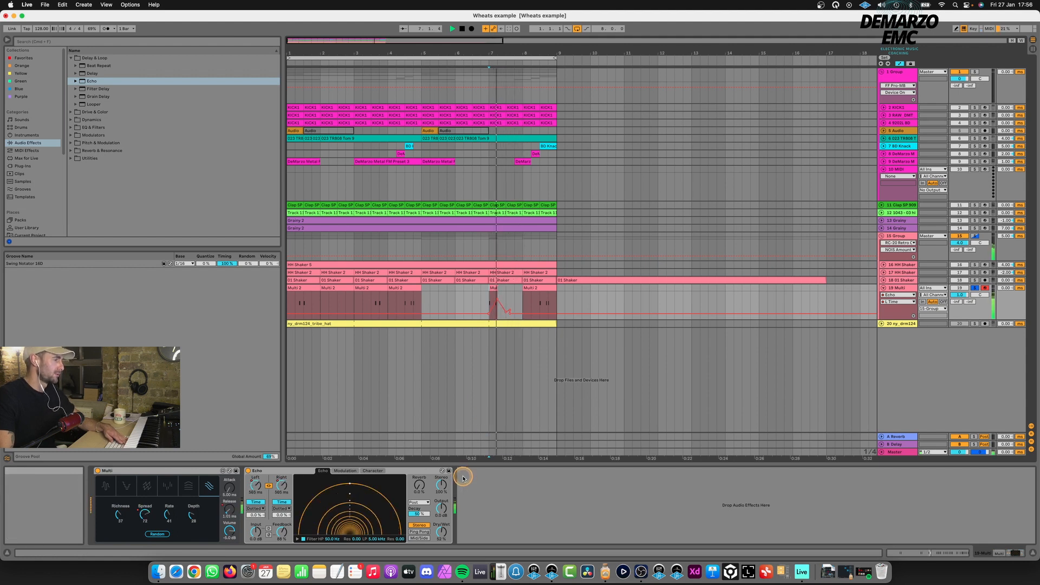
- Automate Echo's Dry/Wet so it is raised only over the hit in bar 7 and at 0% elsewhere
{"action": "right_click", "coordinate": [438, 533]}
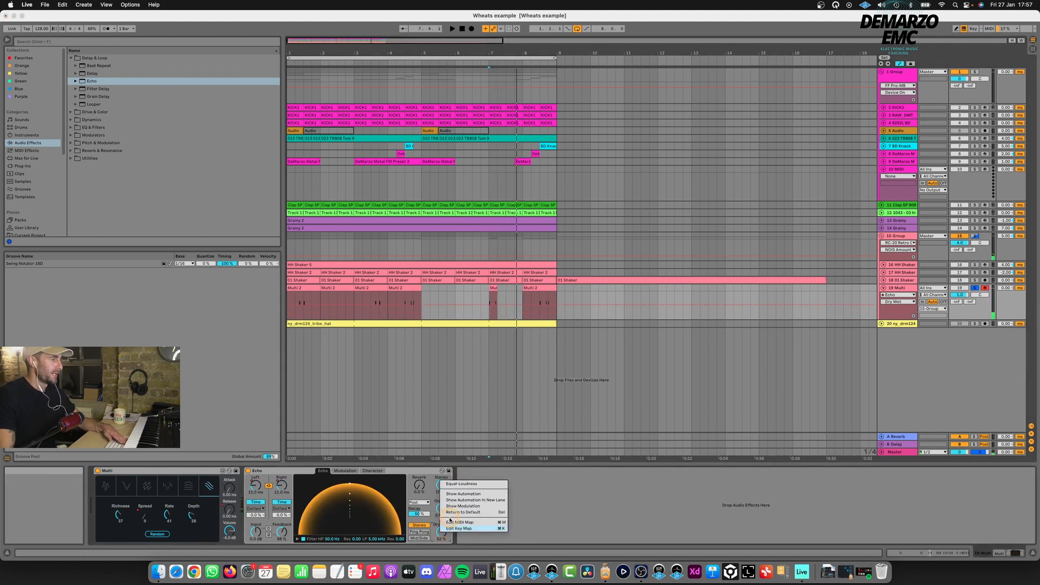
{"action": "left_click", "coordinate": [454, 494]}
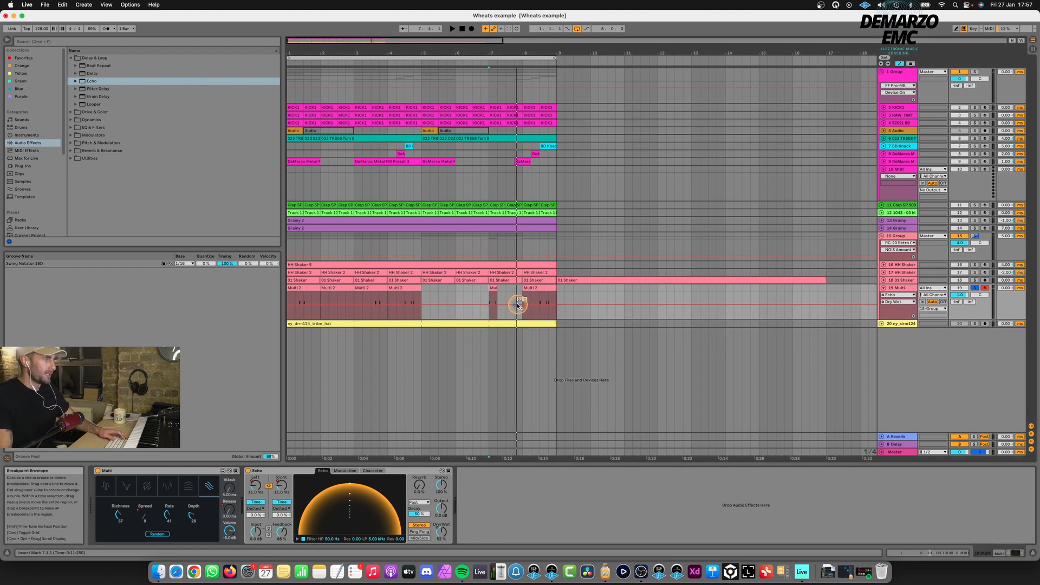
{"action": "left_click_drag", "start_coordinate": [517, 305], "coordinate": [480, 320]}
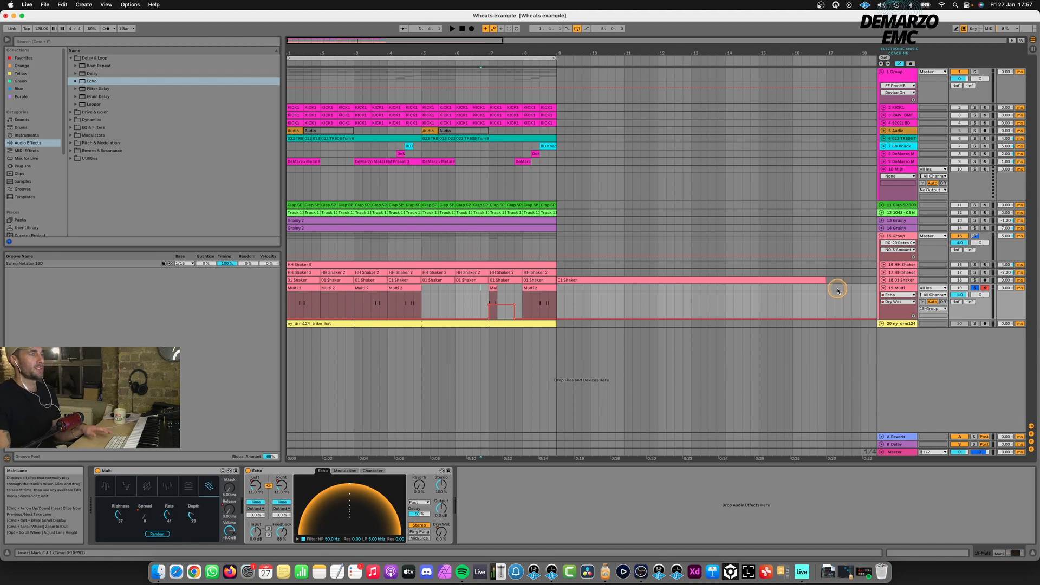
- Take the Multi track out of solo, play the full arrangement and save the set
{"action": "left_click", "coordinate": [975, 288]}
{"action": "key", "text": "space"}
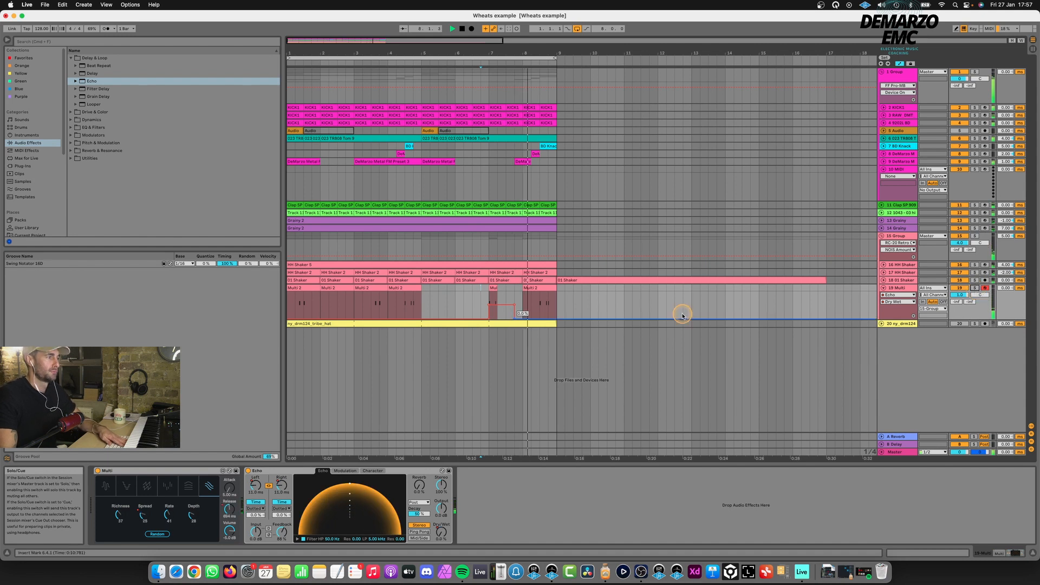
{"action": "key", "text": "super+s"}
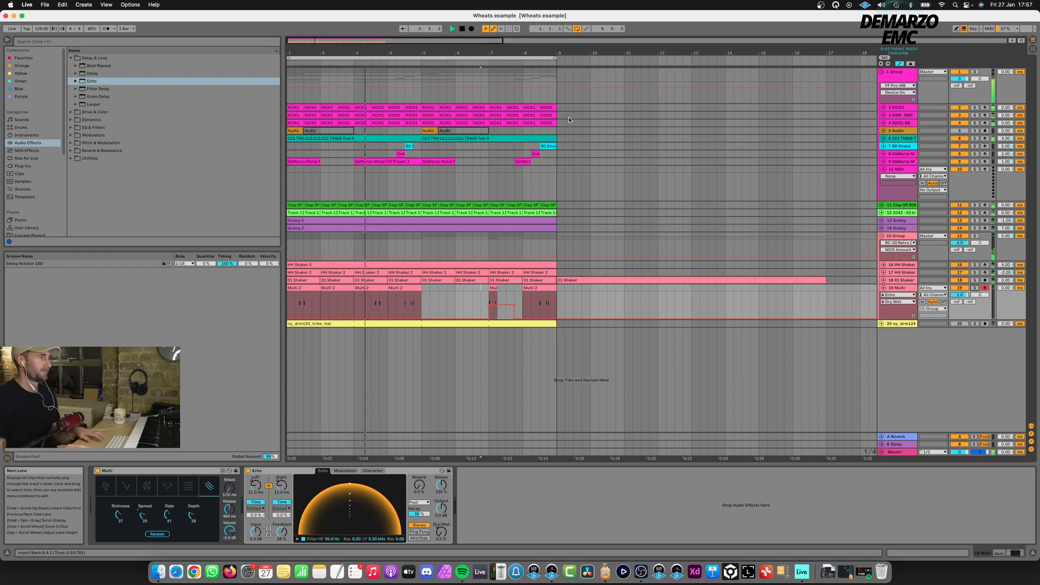
- Solo the 5 Audio track, unfold it and audition its clip at bar 5 on its own
{"action": "left_click", "coordinate": [909, 144]}
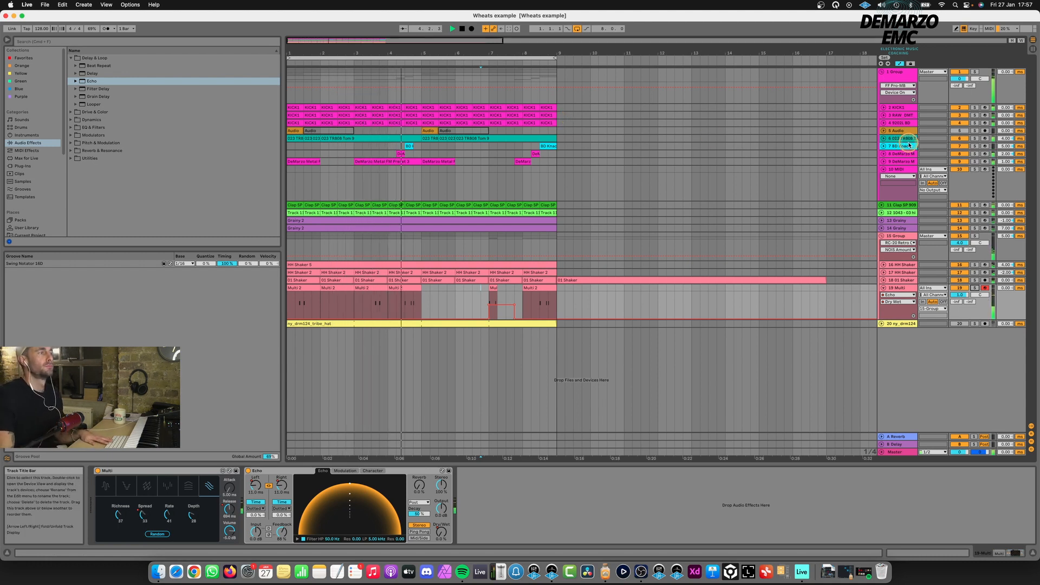
{"action": "left_click", "coordinate": [903, 169]}
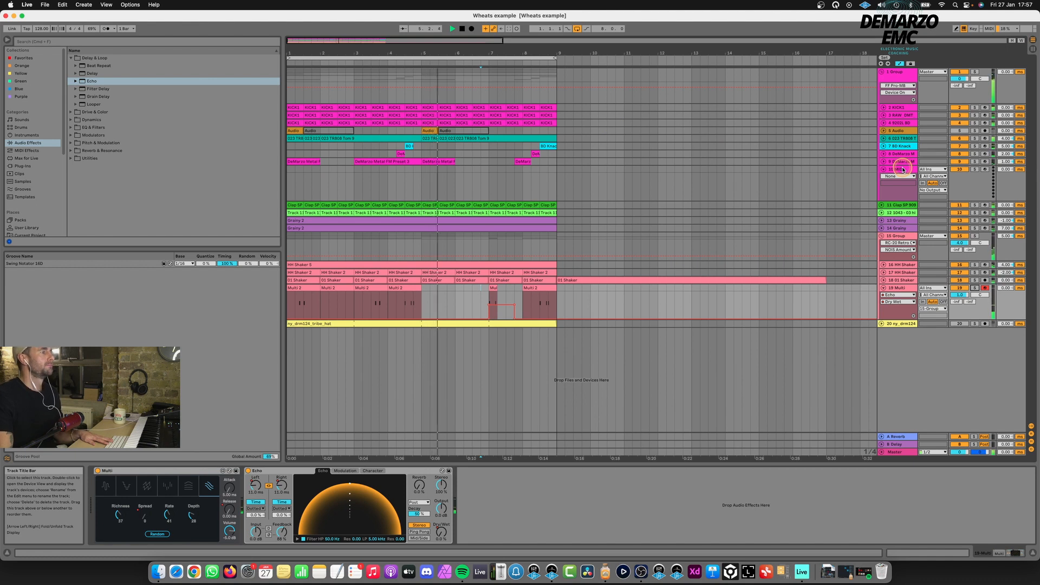
{"action": "left_click", "coordinate": [923, 131]}
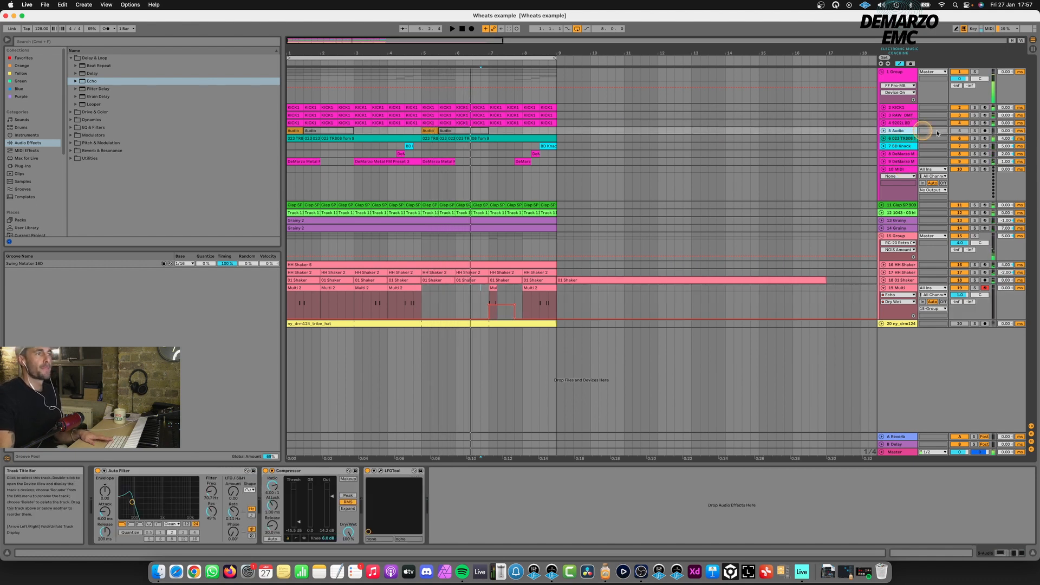
{"action": "left_click", "coordinate": [974, 131]}
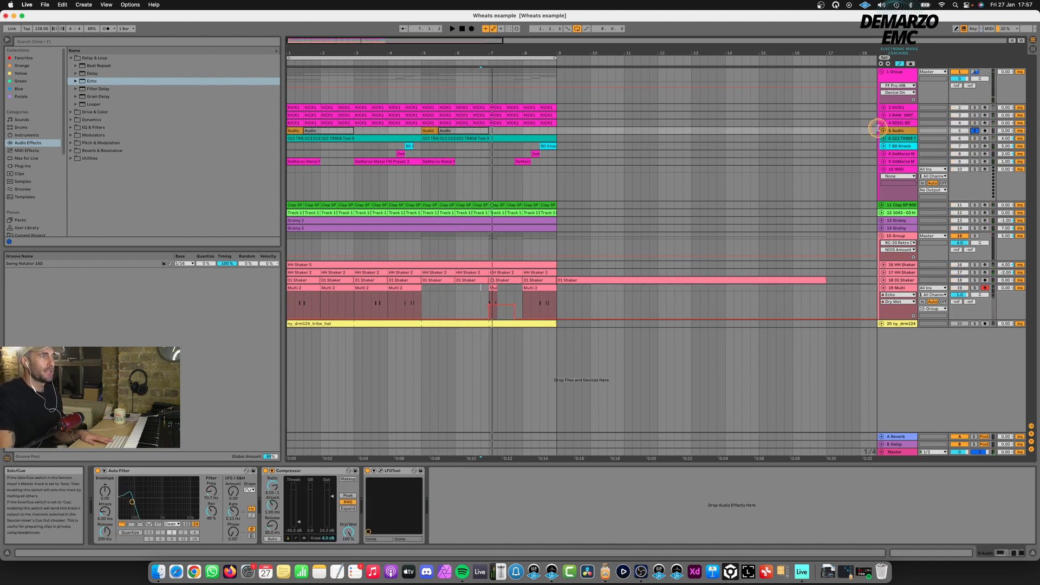
{"action": "left_click", "coordinate": [884, 131]}
{"action": "left_click", "coordinate": [428, 130]}
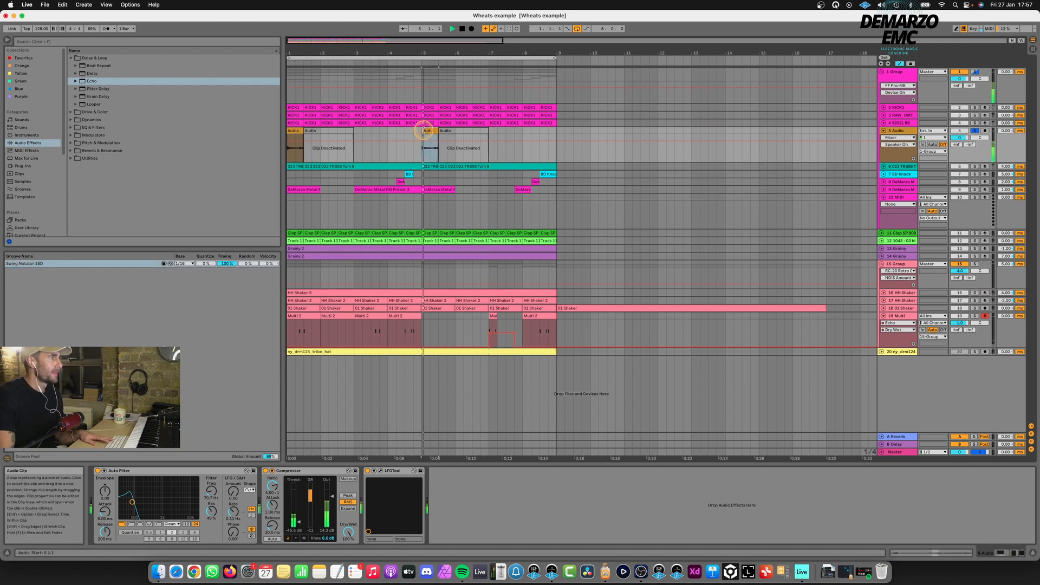
{"action": "key", "text": "space"}
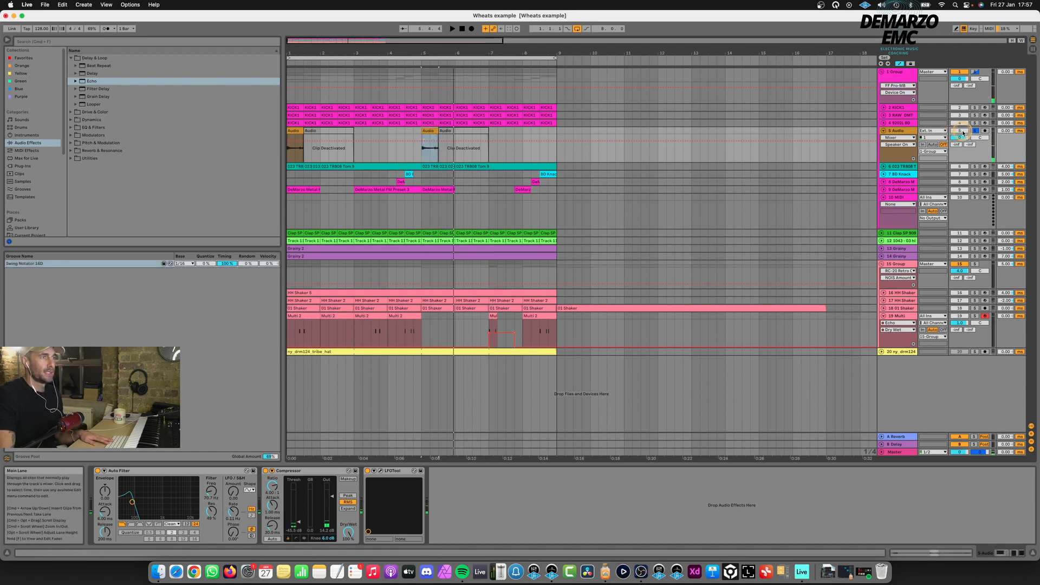
- Play the full mix and move the active Audio clip from bar 1 onto the one at bar 5
{"action": "key", "text": "space"}
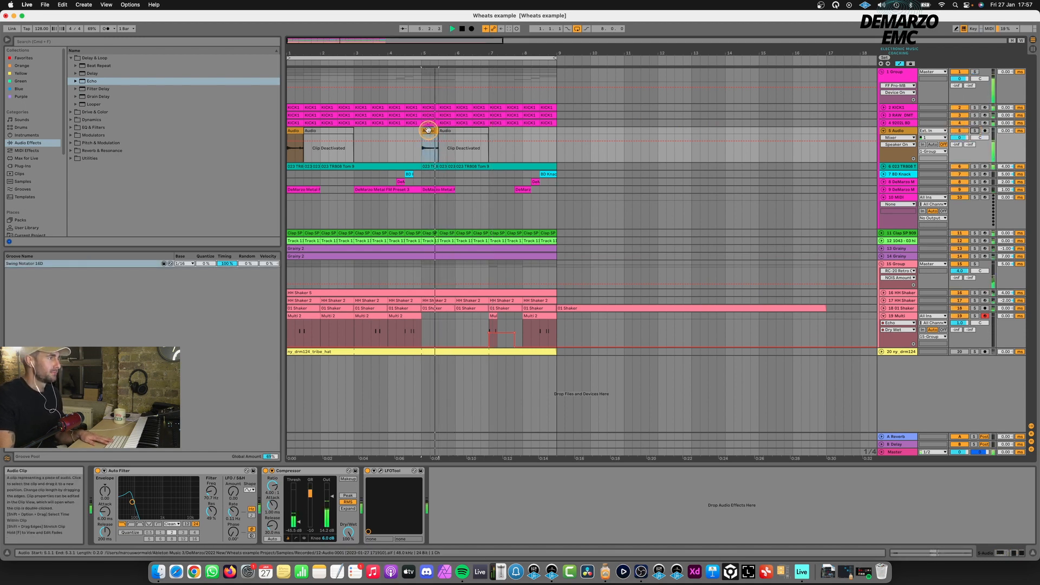
{"action": "left_click_drag", "start_coordinate": [292, 131], "coordinate": [432, 133]}
{"action": "key", "text": "space"}
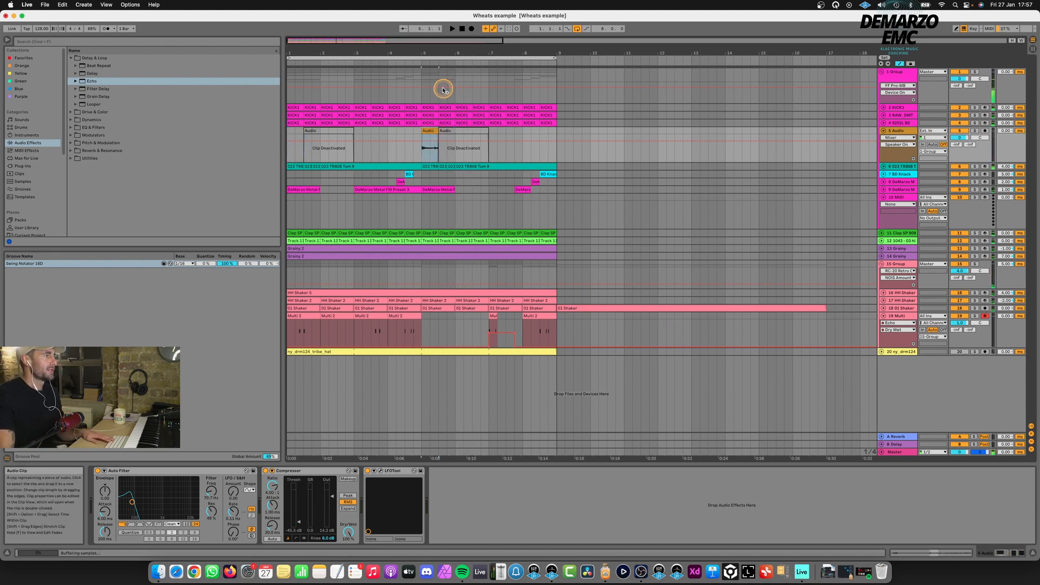
- Solo the Audio track, add Overdrive to the end of its device chain and adjust the Drive amount while auditioning the clip
{"action": "left_click", "coordinate": [975, 131]}
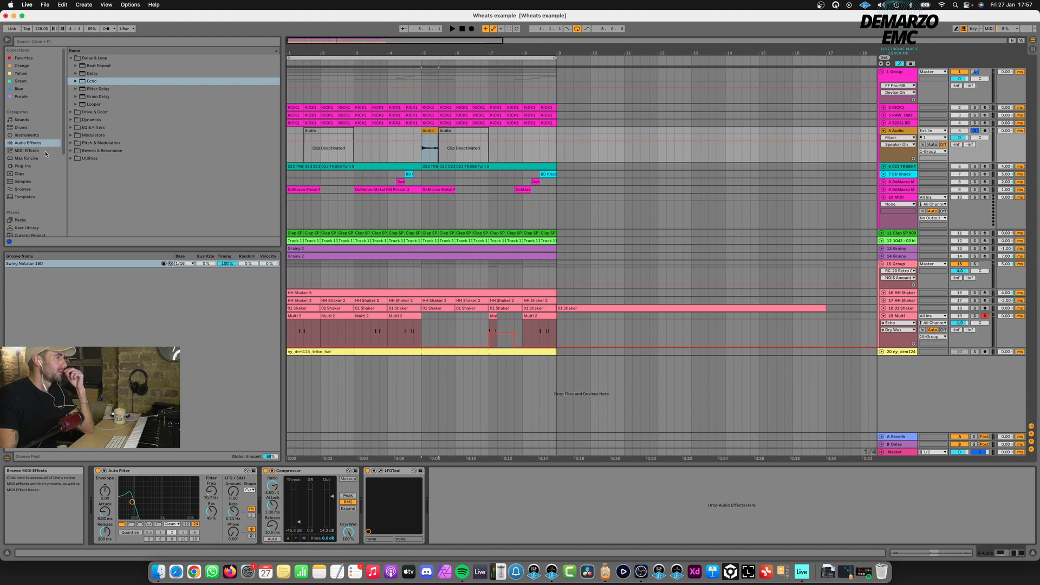
{"action": "left_click", "coordinate": [72, 112]}
{"action": "left_click", "coordinate": [90, 112]}
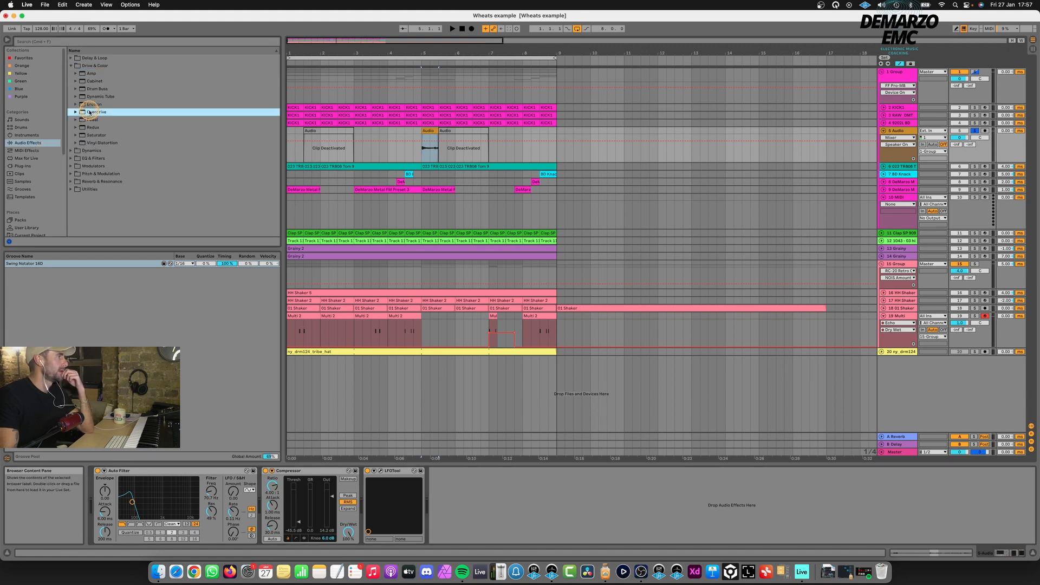
{"action": "key", "text": "space"}
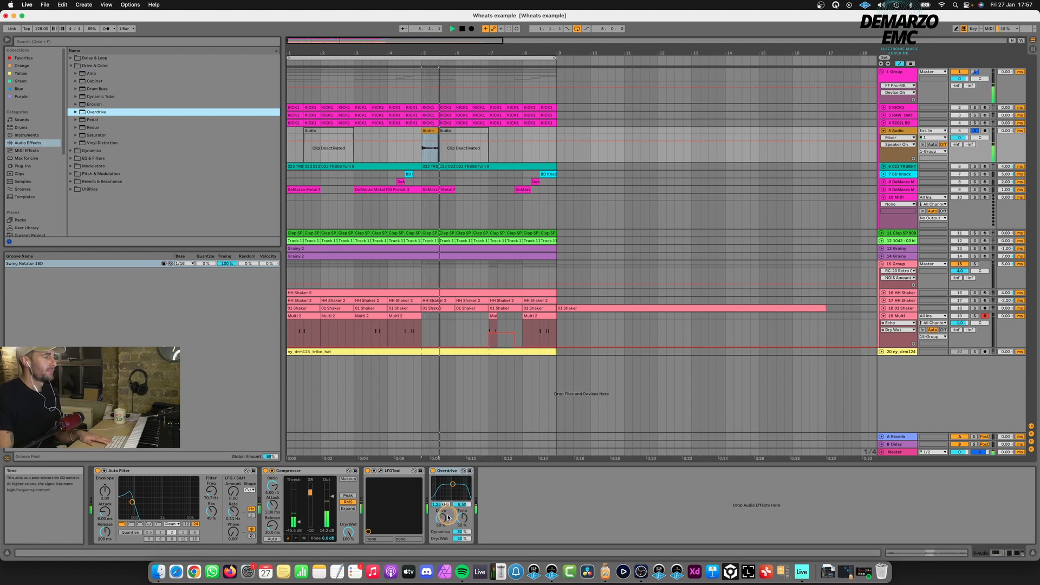
{"action": "left_click_drag", "start_coordinate": [444, 519], "coordinate": [443, 520]}
{"action": "key", "text": "space"}
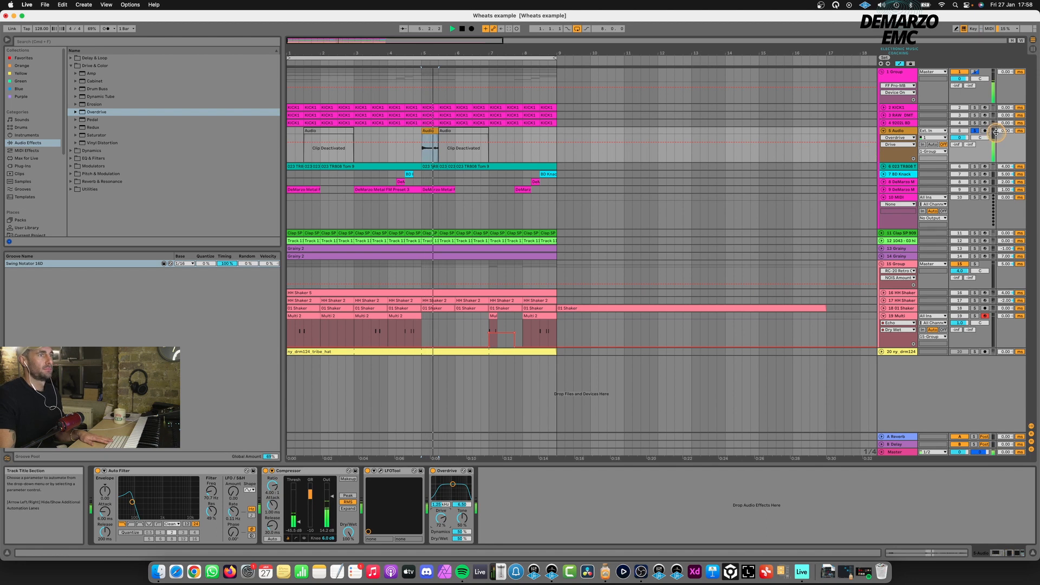
{"action": "key", "text": "space"}
- Move LFOTool behind Overdrive on the Audio track, take the track out of solo and lower its volume in the full mix
{"action": "left_click", "coordinate": [776, 211]}
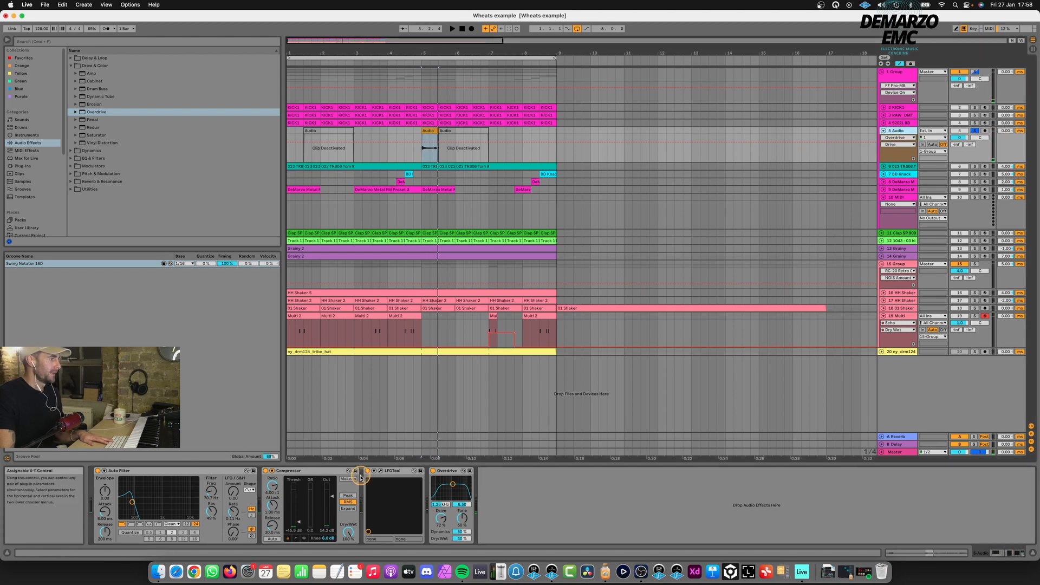
{"action": "left_click_drag", "start_coordinate": [387, 475], "coordinate": [488, 474]}
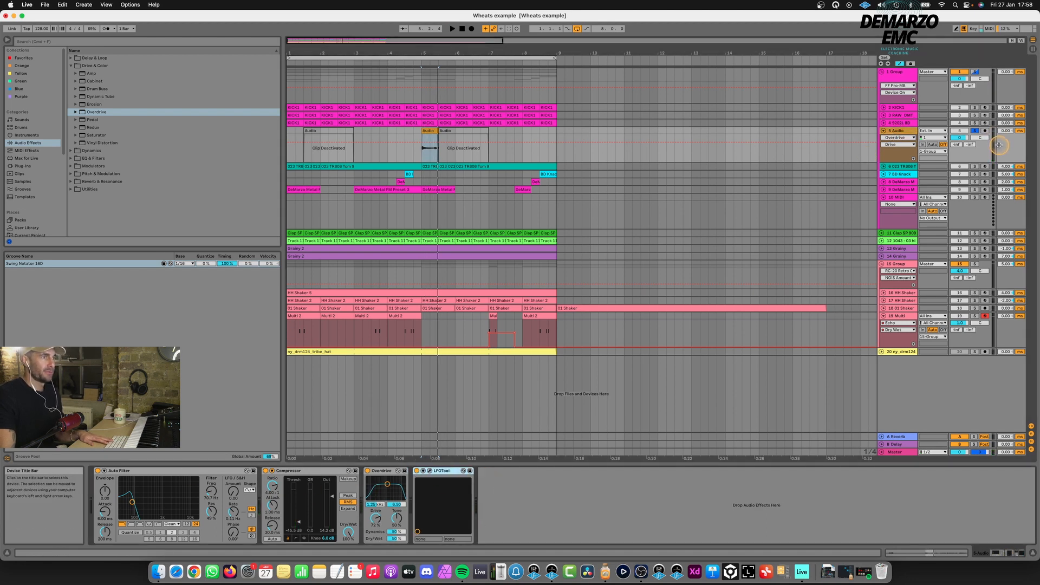
{"action": "left_click", "coordinate": [973, 131]}
{"action": "key", "text": "space"}
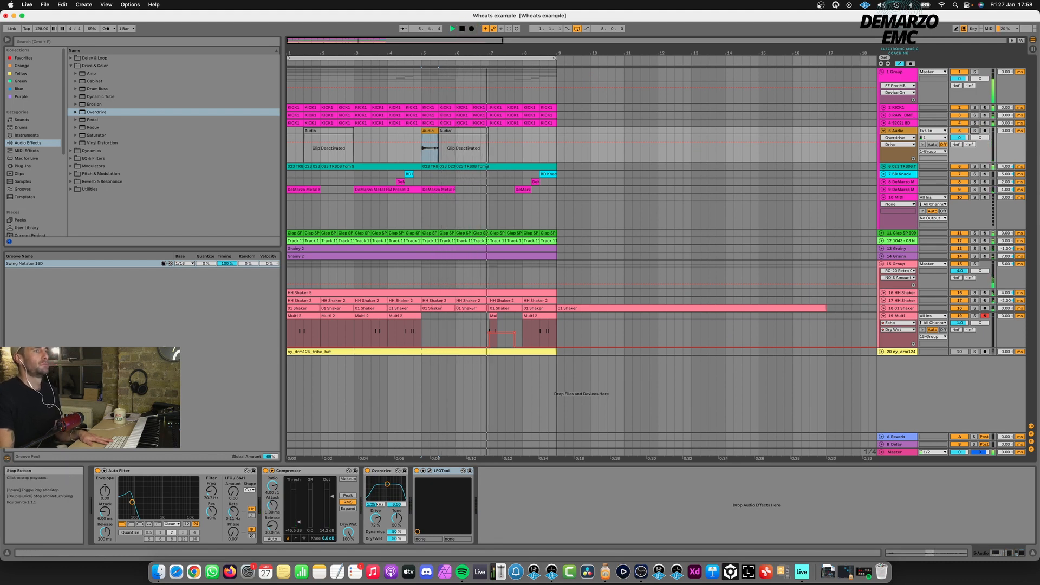
{"action": "left_click", "coordinate": [959, 137]}
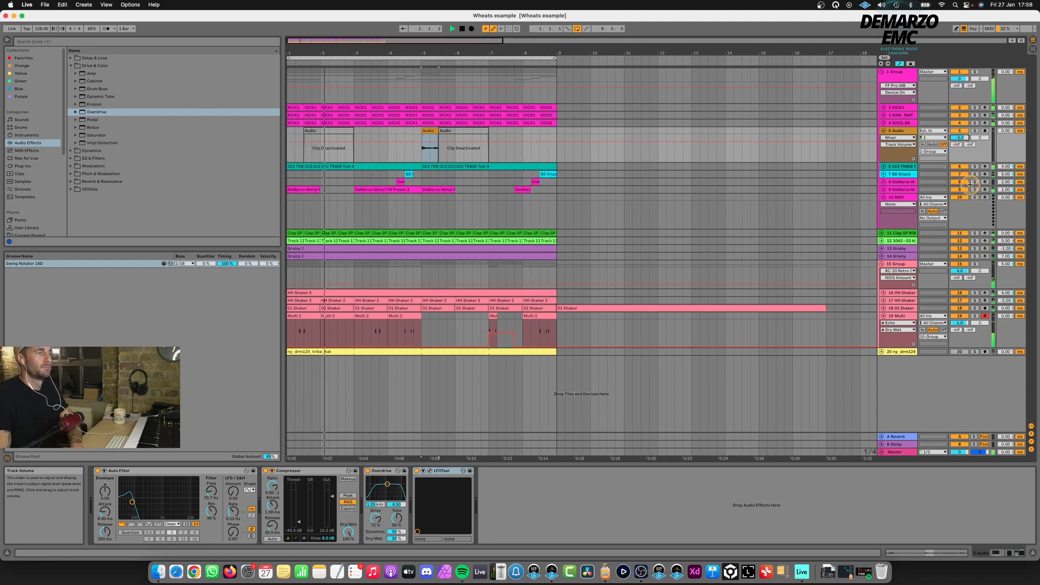
- Adjust the volume of the 15 Group track and the threshold of its Compressor during playback
{"action": "left_click", "coordinate": [898, 265]}
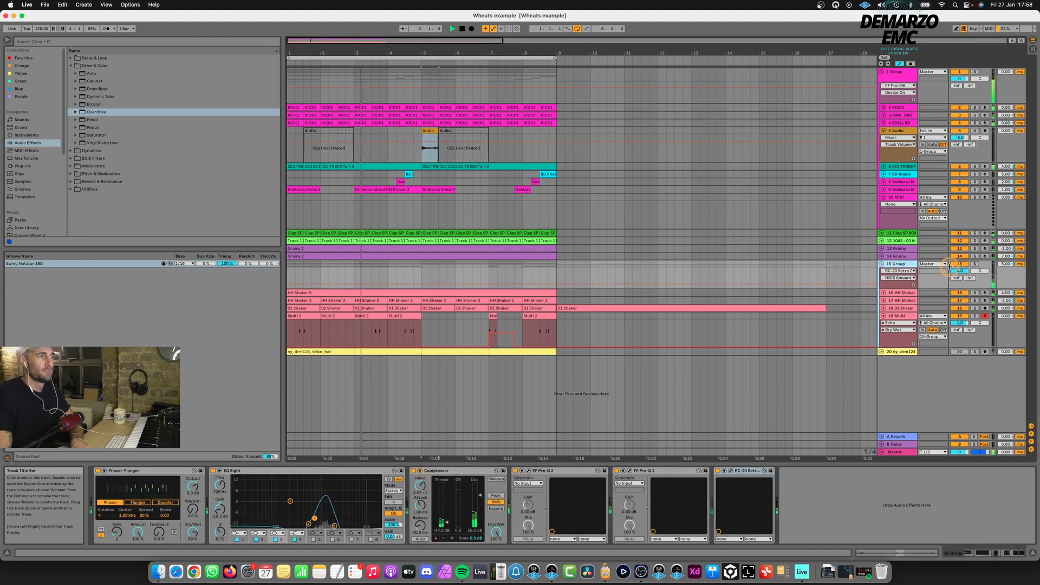
{"action": "left_click", "coordinate": [959, 270]}
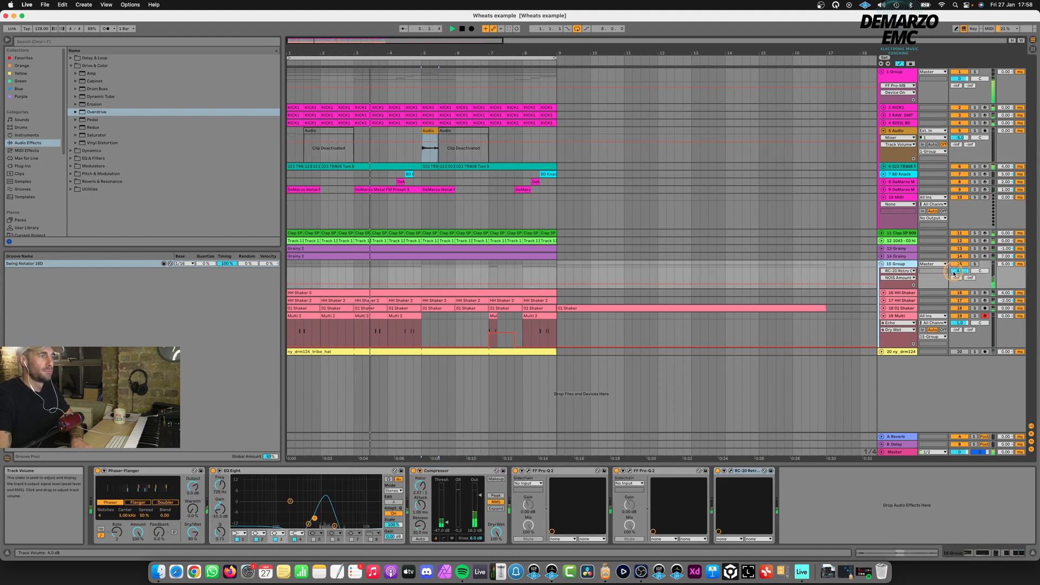
{"action": "left_click", "coordinate": [441, 523]}
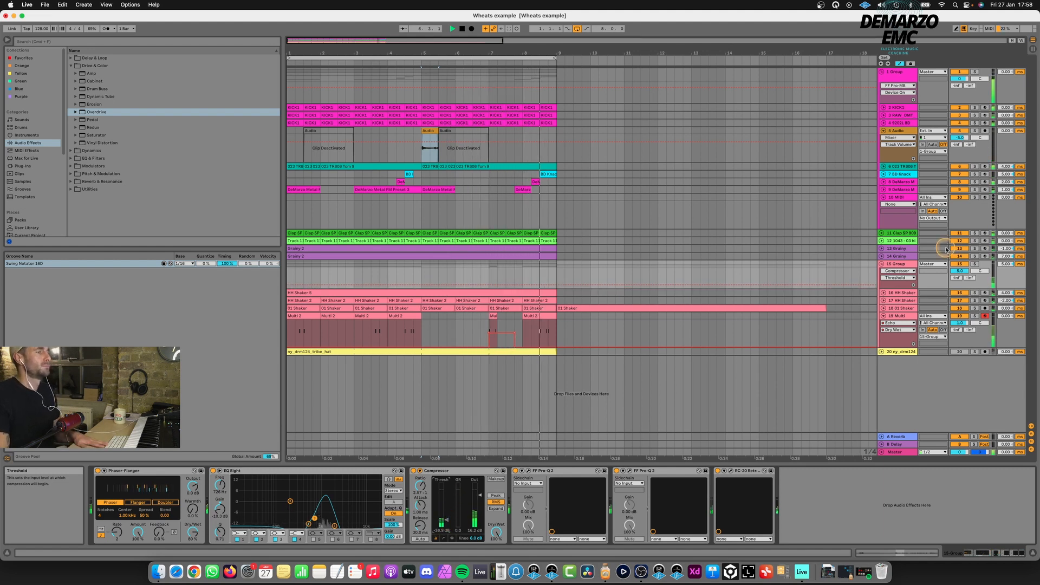
- Unfold the 16 HH Shaker track, audition it briefly in solo and fold it again
{"action": "left_click", "coordinate": [890, 282]}
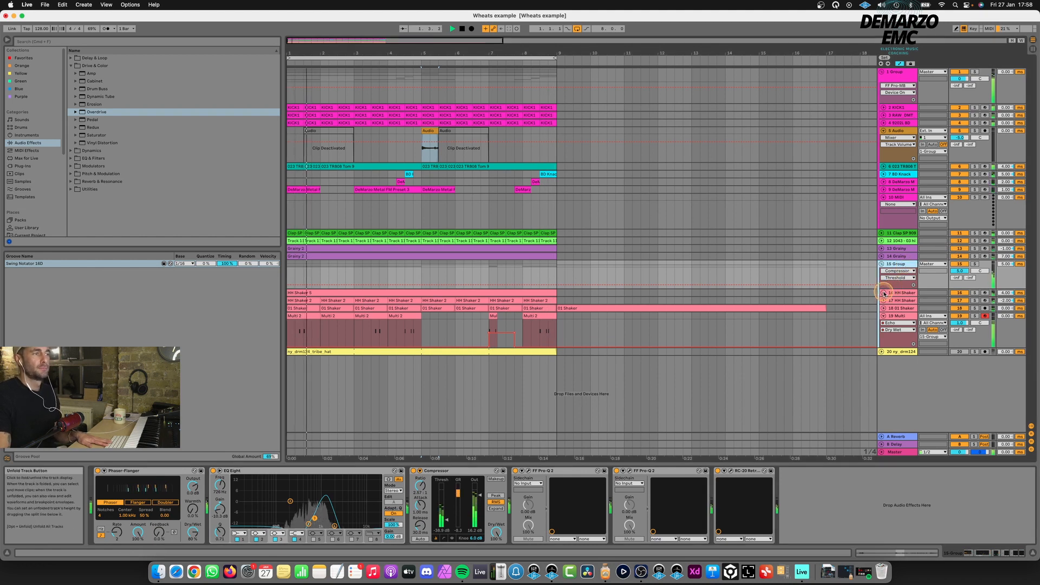
{"action": "left_click", "coordinate": [884, 293]}
{"action": "left_click", "coordinate": [974, 293]}
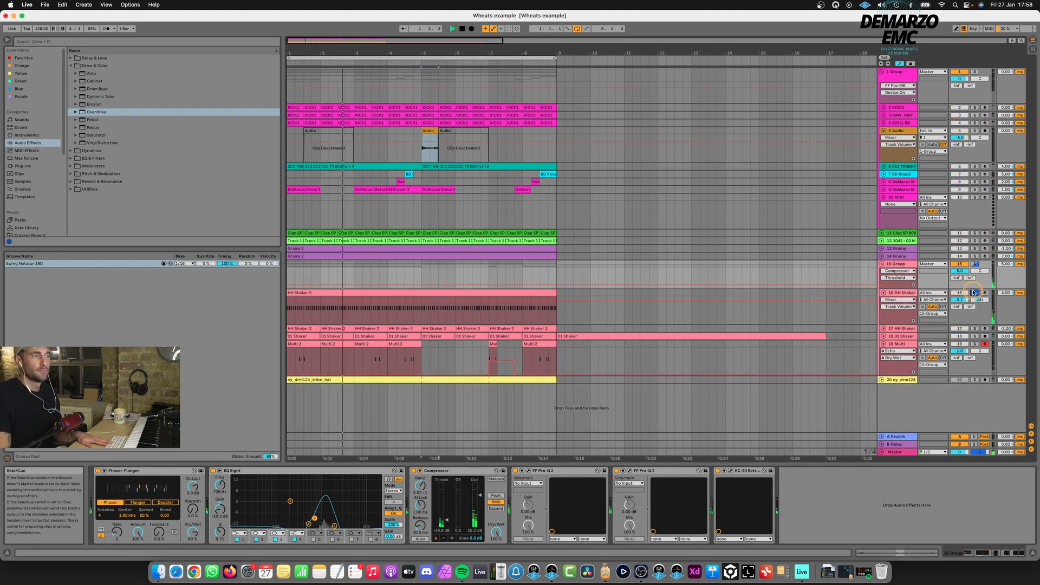
{"action": "left_click", "coordinate": [973, 292]}
{"action": "left_click", "coordinate": [883, 292]}
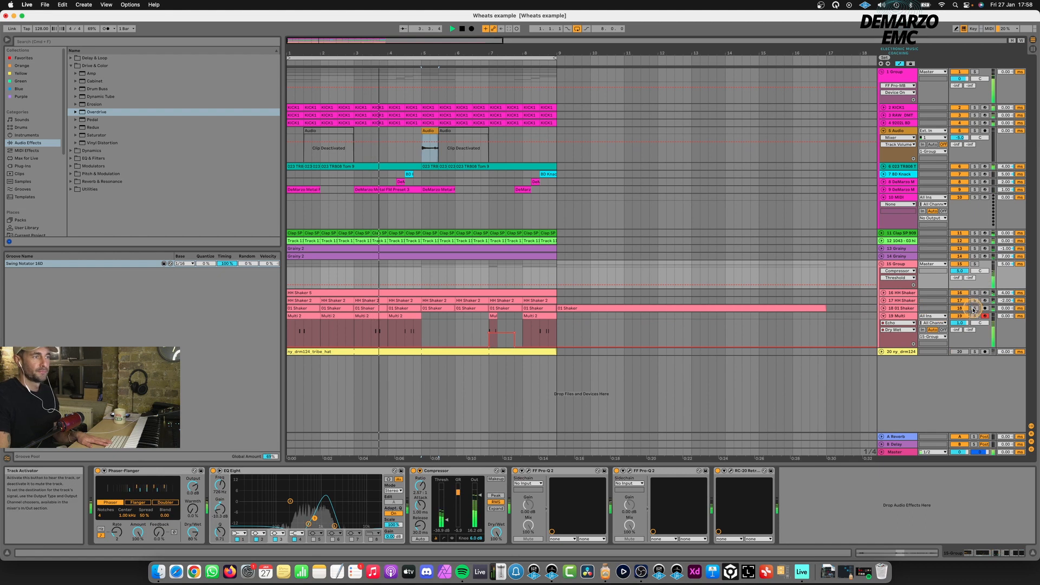
- Set the 18 01 Shaker track's volume to 4.0 dB, checking it in solo and in the mix, and save the set
{"action": "left_click", "coordinate": [900, 307]}
{"action": "left_click", "coordinate": [883, 308]}
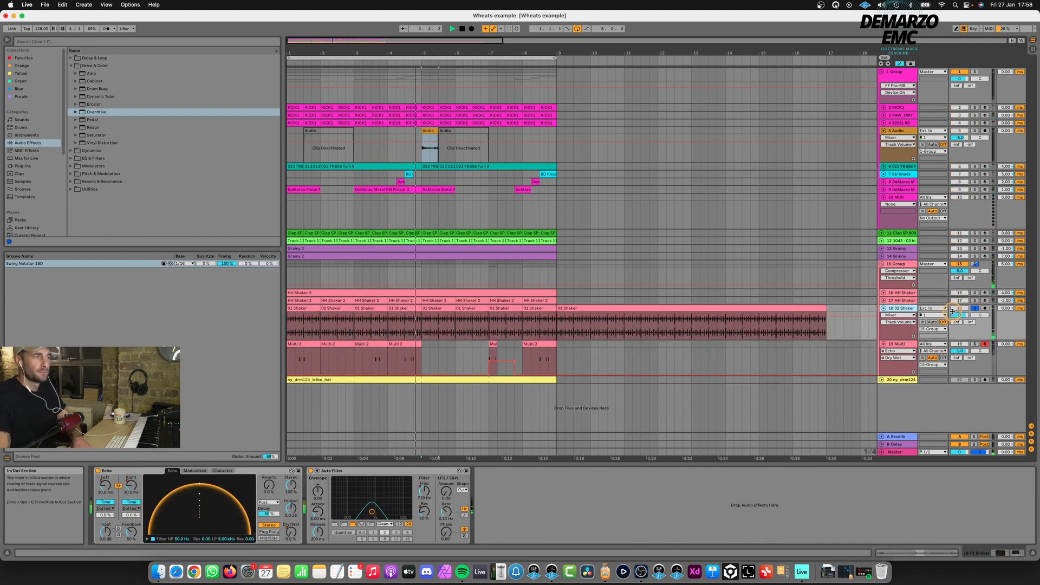
{"action": "left_click_drag", "start_coordinate": [953, 313], "coordinate": [962, 317]}
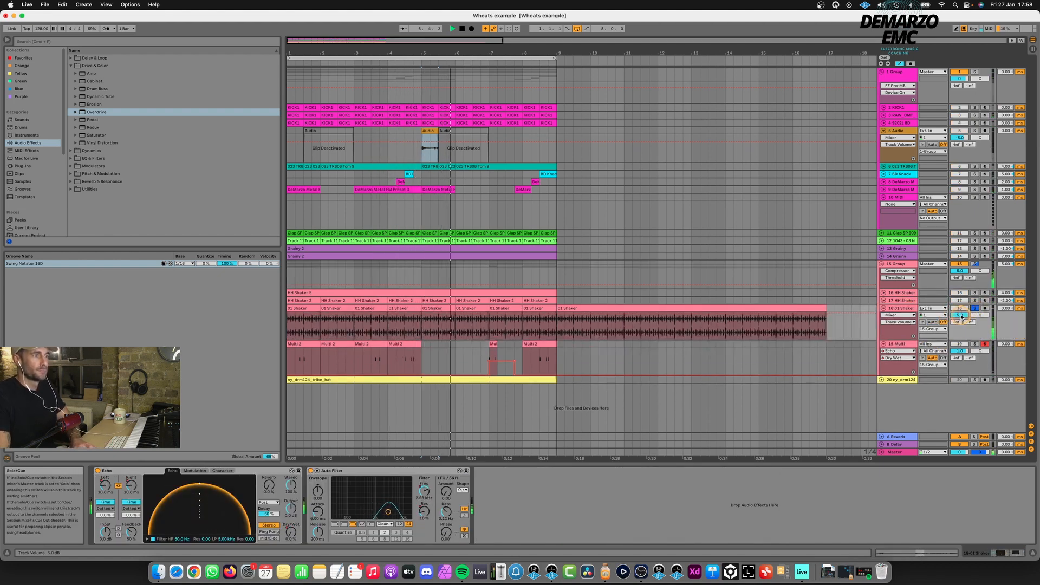
{"action": "left_click", "coordinate": [974, 307]}
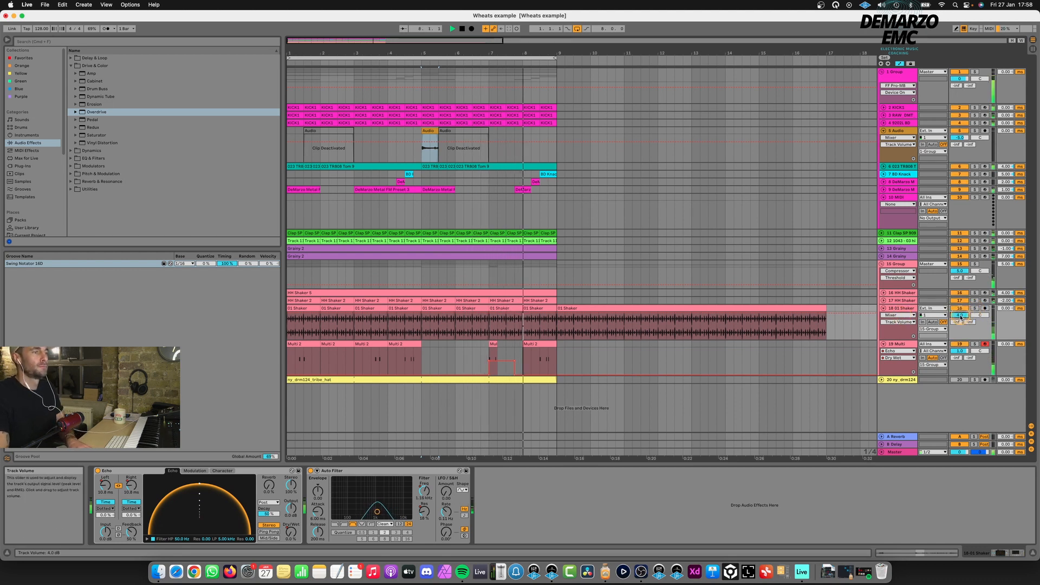
{"action": "left_click", "coordinate": [882, 308]}
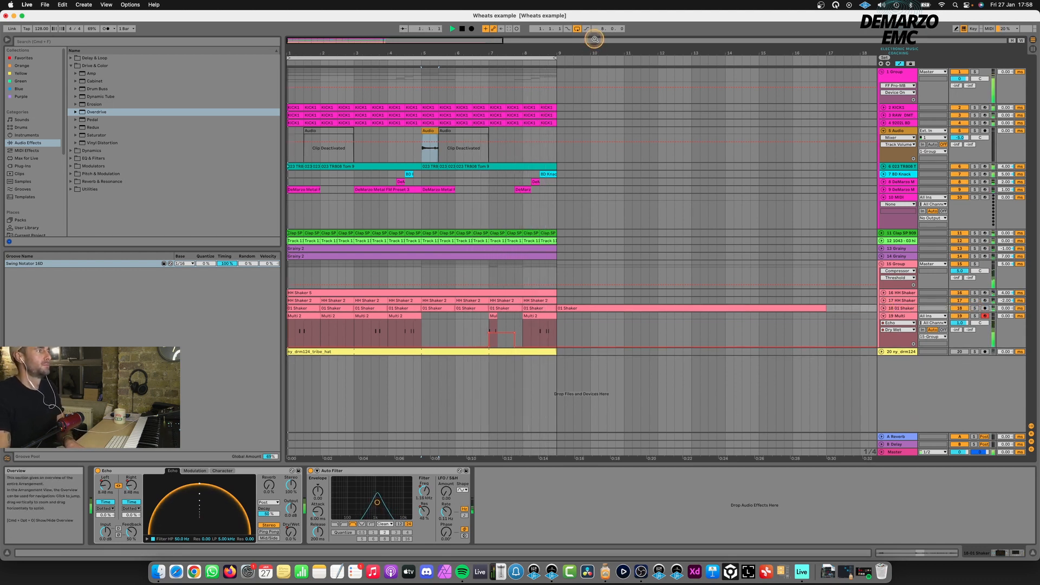
{"action": "left_click_drag", "start_coordinate": [615, 48], "coordinate": [515, 50]}
{"action": "key", "text": "super+s"}
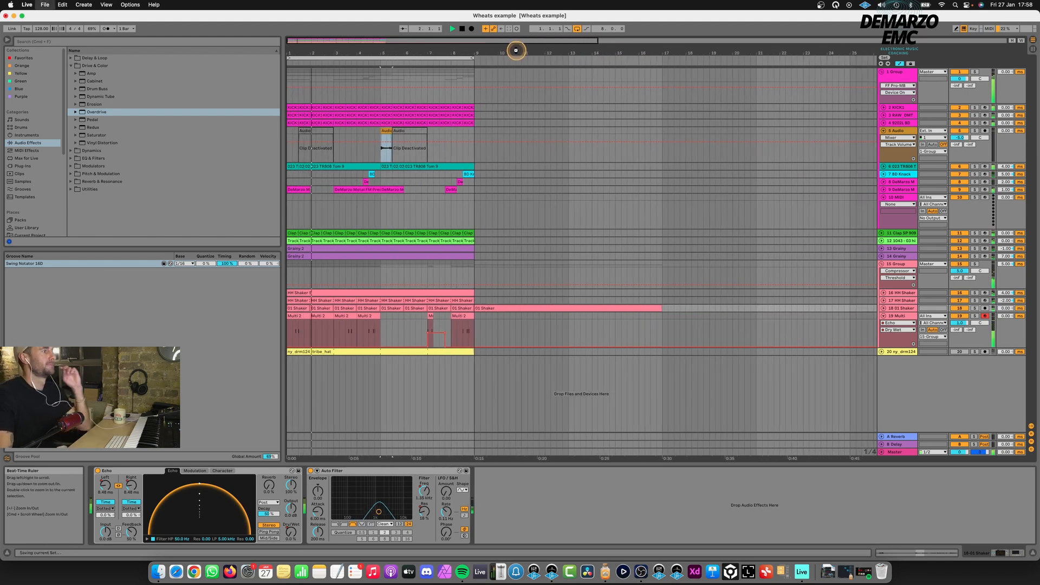
- Fold the 5 Audio track and load the Modular V3 plug-in instrument onto the empty 10 MIDI track
{"action": "left_click", "coordinate": [907, 200]}
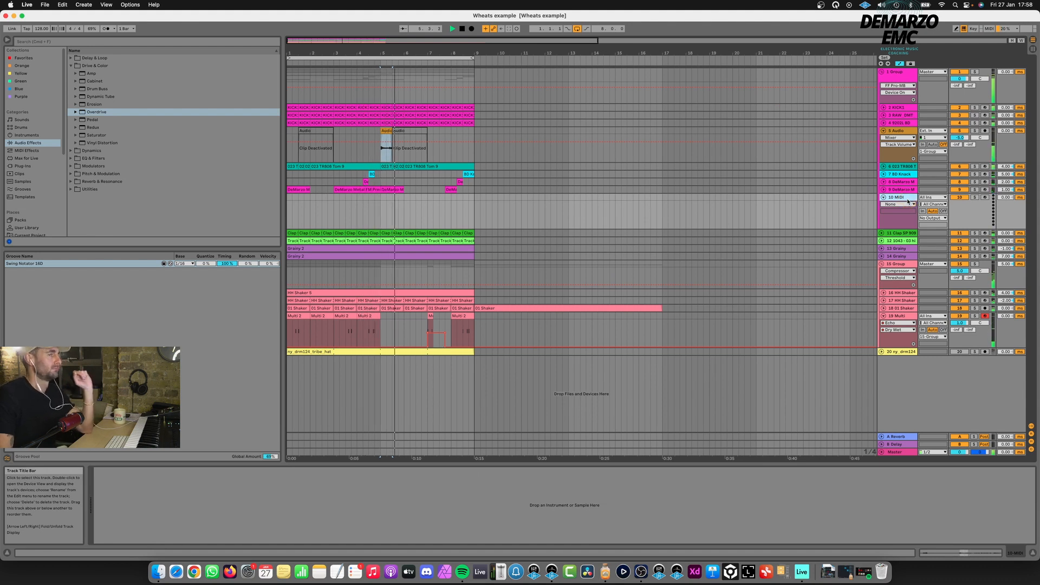
{"action": "left_click", "coordinate": [884, 131]}
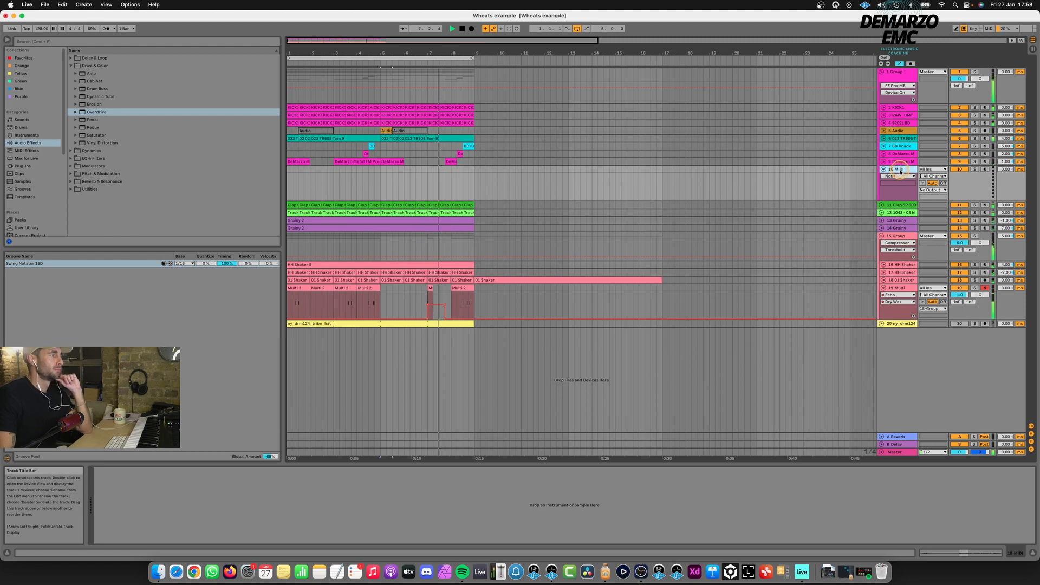
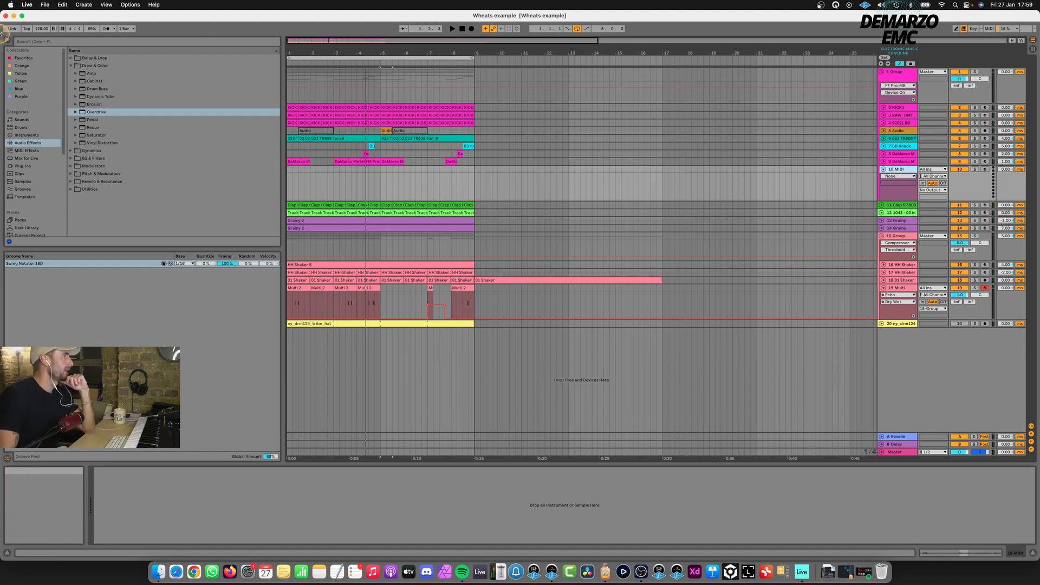
{"action": "left_click", "coordinate": [22, 166]}
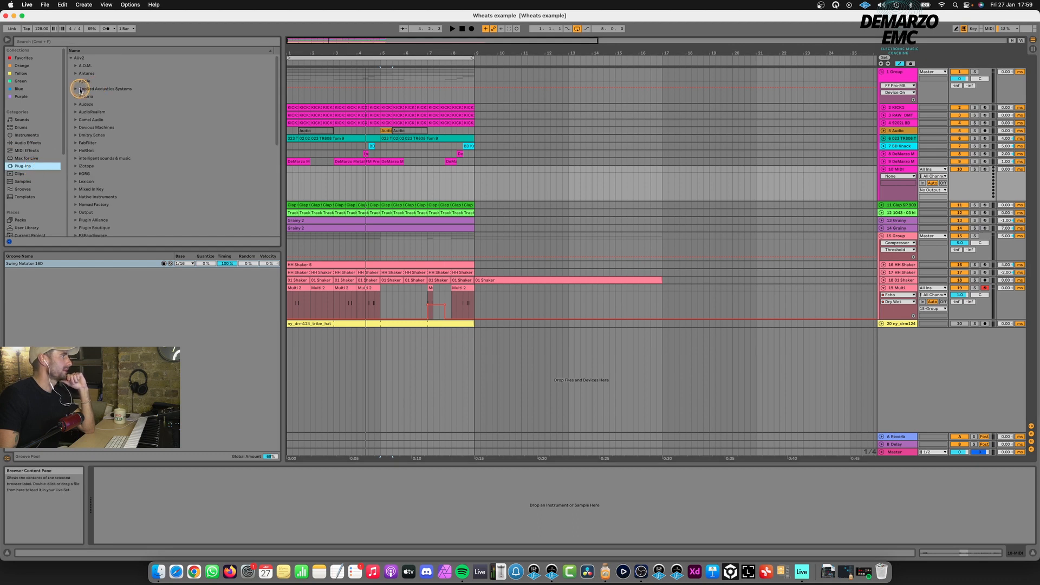
{"action": "left_click", "coordinate": [75, 97]}
{"action": "scroll", "coordinate": [125, 166], "scroll_direction": "down", "scroll_amount": 3}
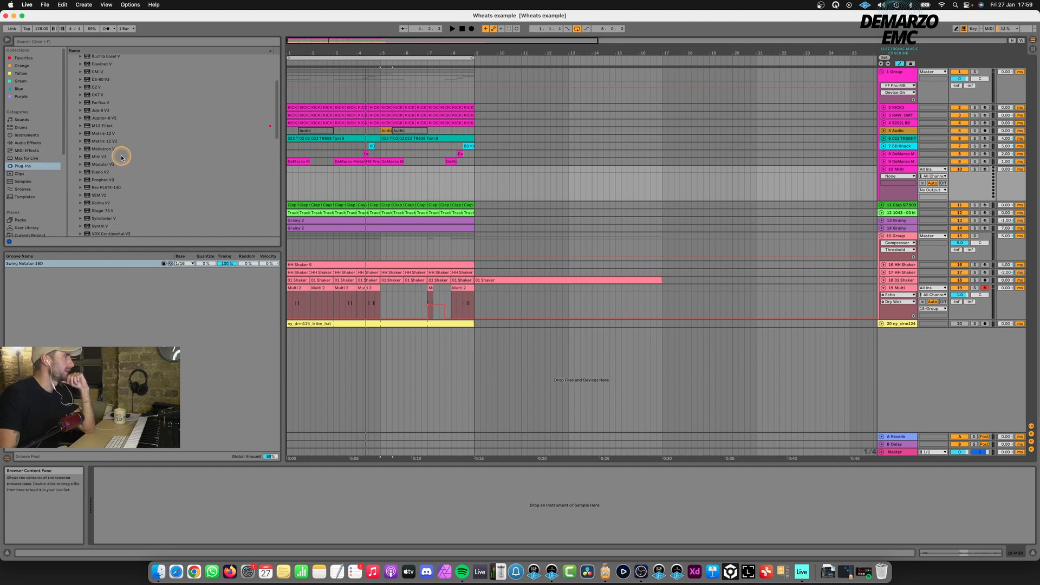
{"action": "scroll", "coordinate": [122, 155], "scroll_direction": "down", "scroll_amount": 2}
{"action": "left_click", "coordinate": [113, 136]}
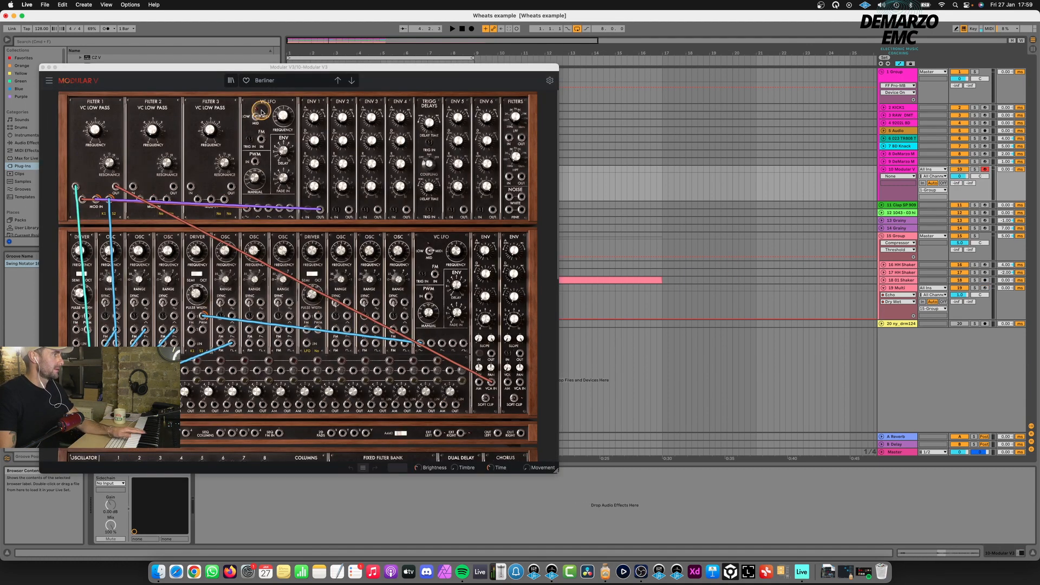
- Load the first preset of the Sound Effects category in Modular V3 and lower the 10 Modular V3 track's volume
{"action": "left_click", "coordinate": [277, 83]}
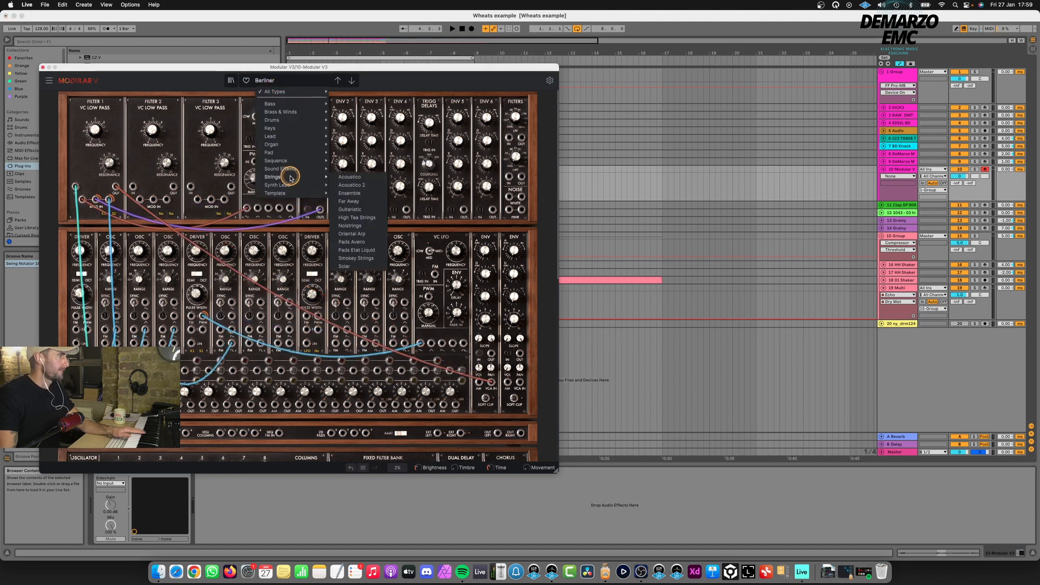
{"action": "mouse_move", "coordinate": [290, 162]}
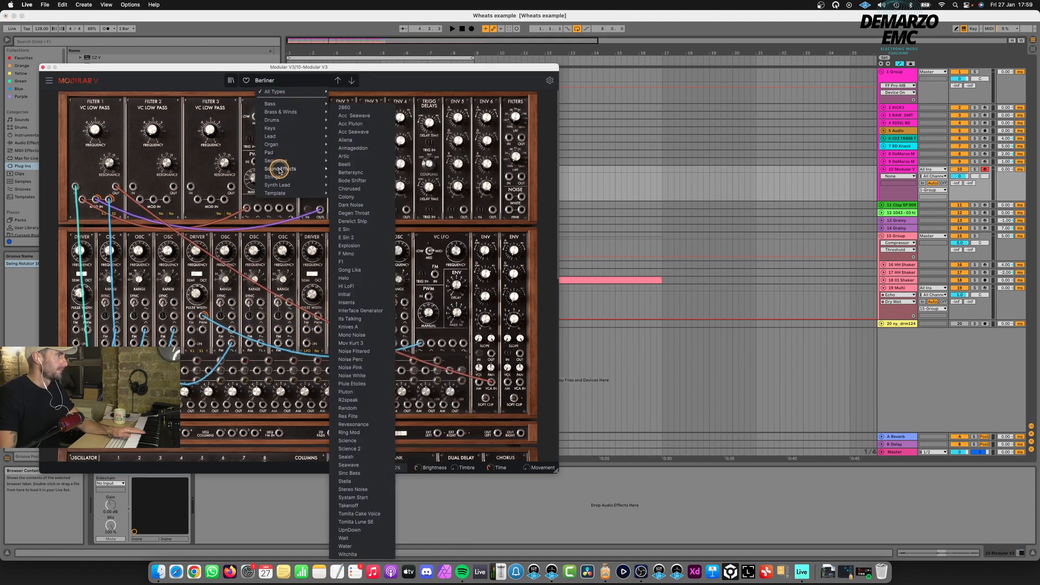
{"action": "left_click", "coordinate": [357, 109]}
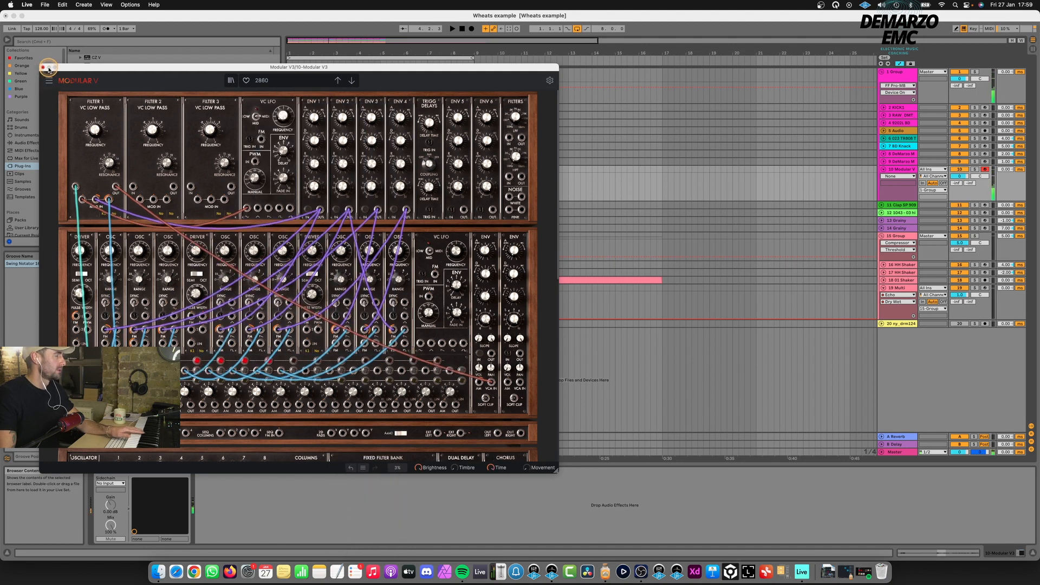
{"action": "left_click", "coordinate": [909, 148]}
{"action": "left_click_drag", "start_coordinate": [958, 179], "coordinate": [958, 187]}
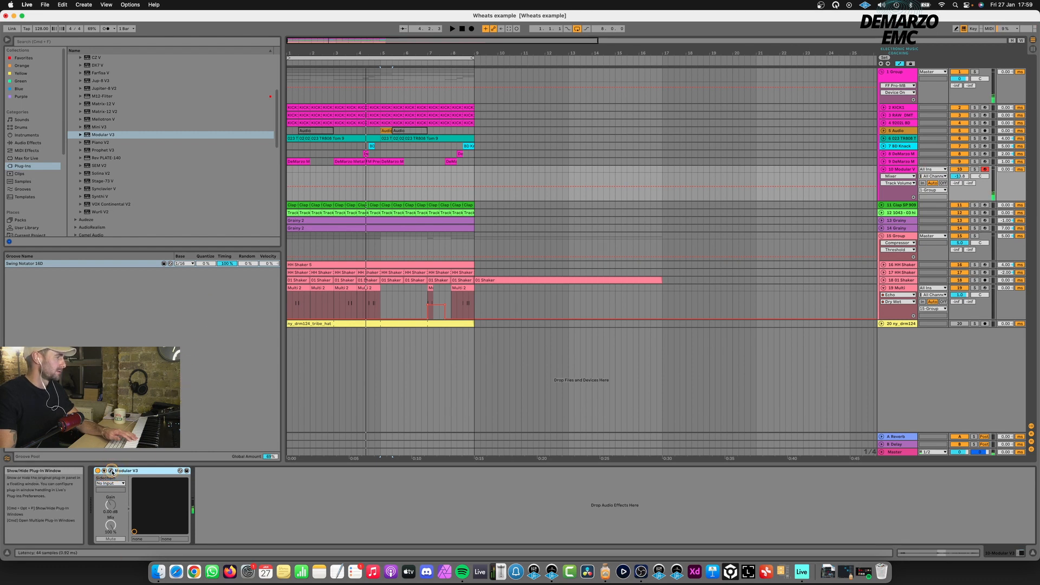
- Audition the following Sound Effects presets in Modular V3 one after another and settle on Degen Throat
{"action": "left_click", "coordinate": [112, 473]}
{"action": "left_click", "coordinate": [112, 473]}
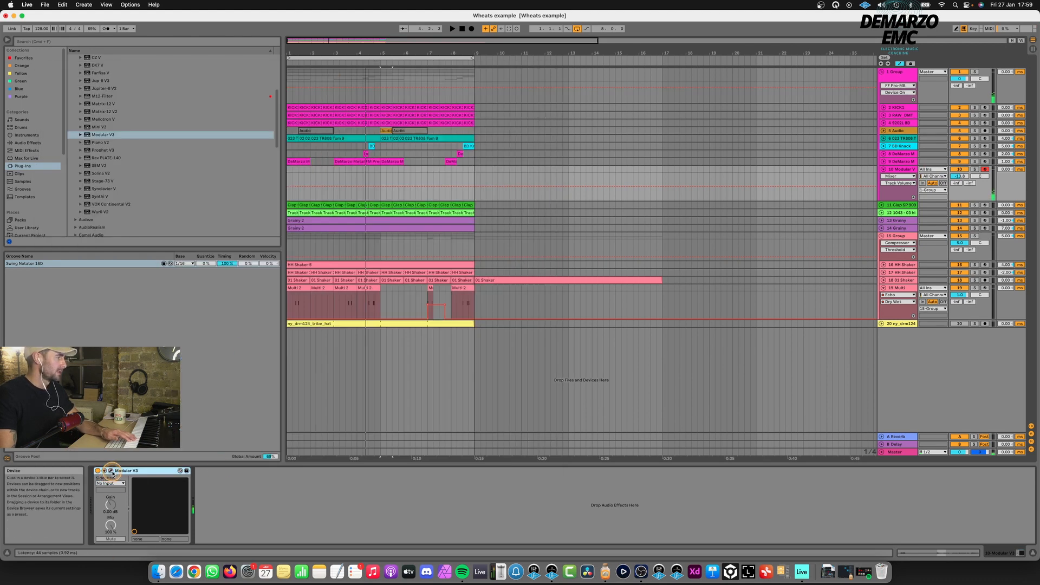
{"action": "key", "text": "cmd+alt+p"}
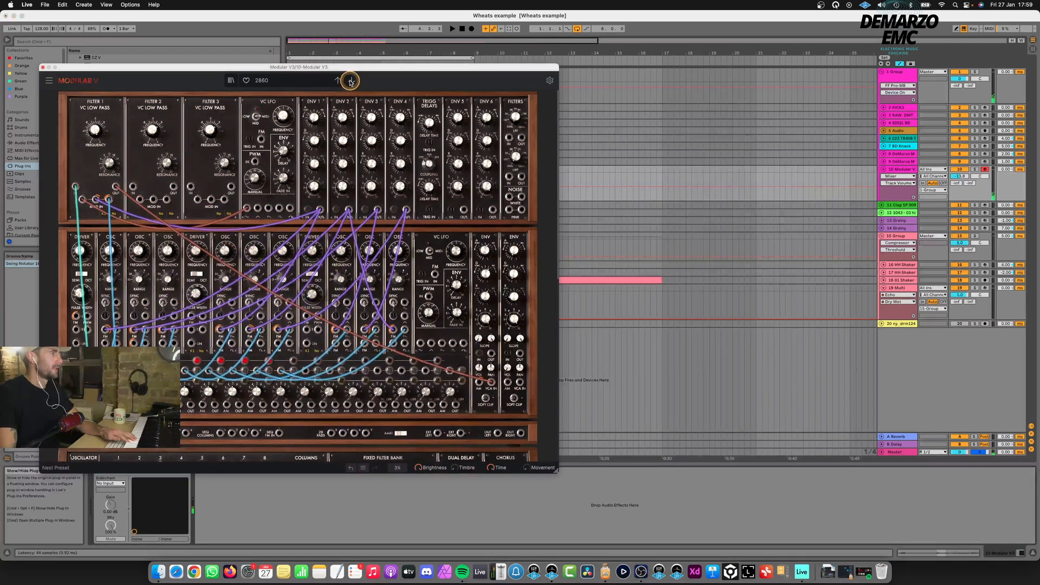
{"action": "left_click", "coordinate": [350, 82]}
{"action": "left_click", "coordinate": [351, 81]}
{"action": "left_click", "coordinate": [350, 82]}
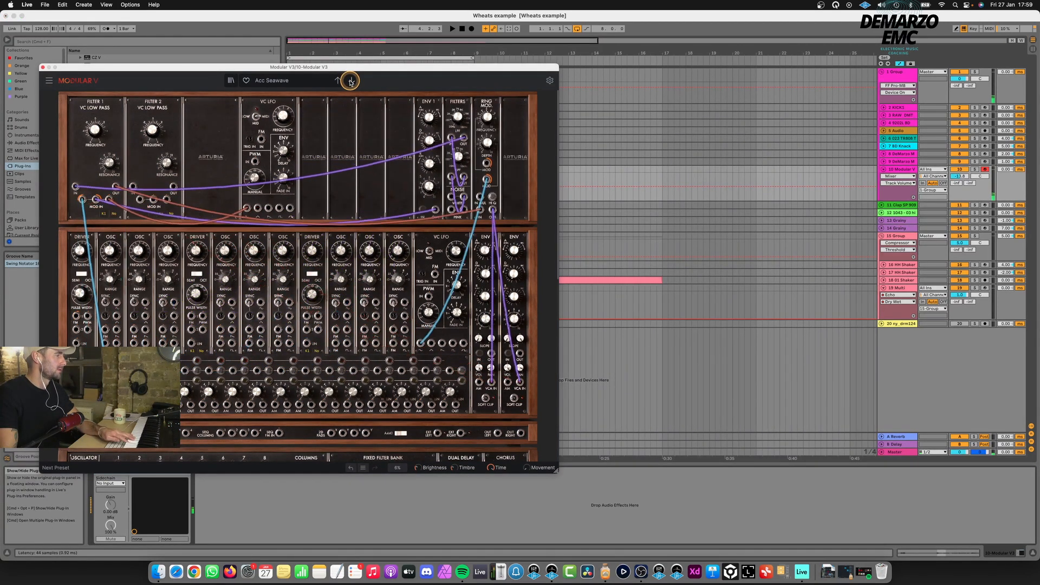
{"action": "left_click", "coordinate": [350, 81]}
{"action": "left_click", "coordinate": [351, 81]}
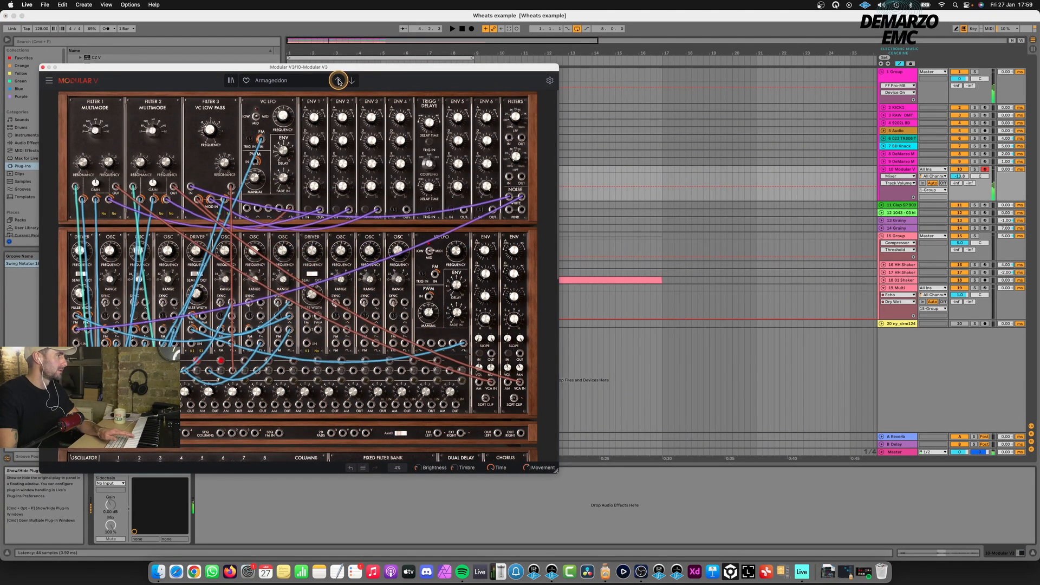
{"action": "left_click", "coordinate": [351, 81]}
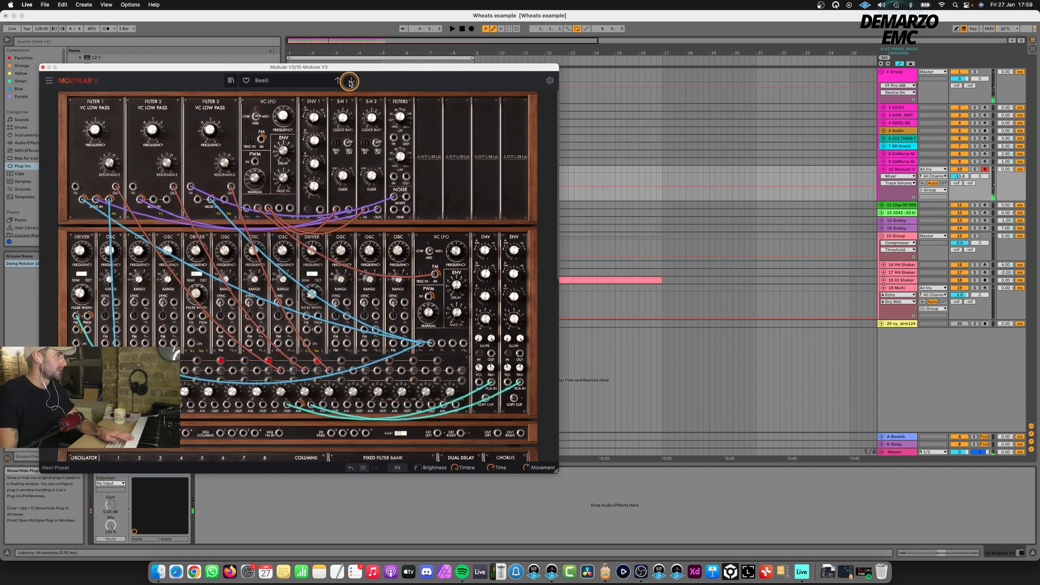
{"action": "left_click", "coordinate": [350, 81]}
{"action": "left_click", "coordinate": [350, 82]}
{"action": "left_click", "coordinate": [350, 81]}
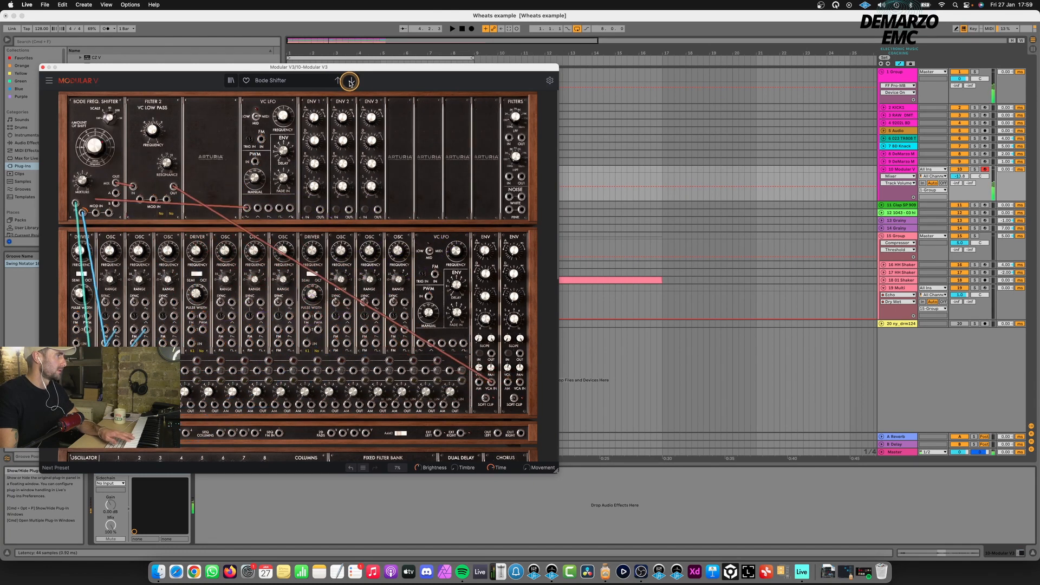
{"action": "left_click", "coordinate": [350, 81]}
{"action": "left_click", "coordinate": [350, 82]}
{"action": "left_click", "coordinate": [350, 81]}
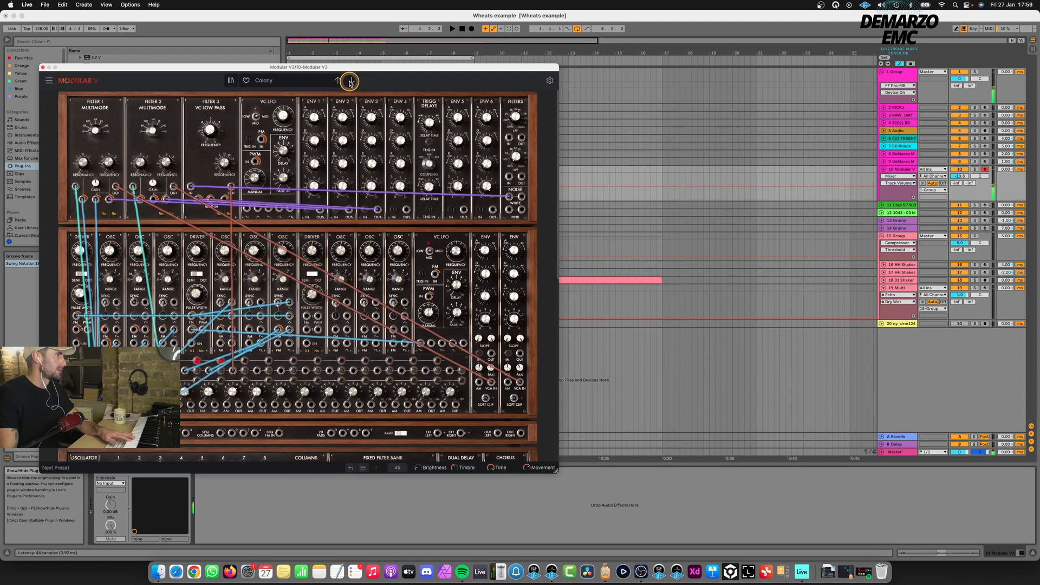
{"action": "left_click", "coordinate": [351, 81]}
{"action": "left_click", "coordinate": [350, 81]}
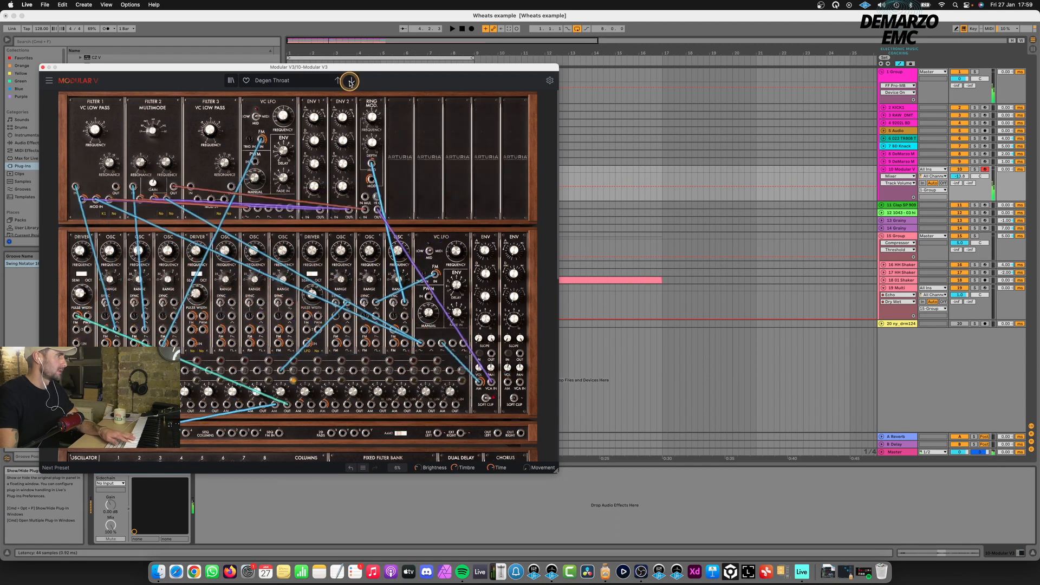
{"action": "left_click", "coordinate": [337, 82]}
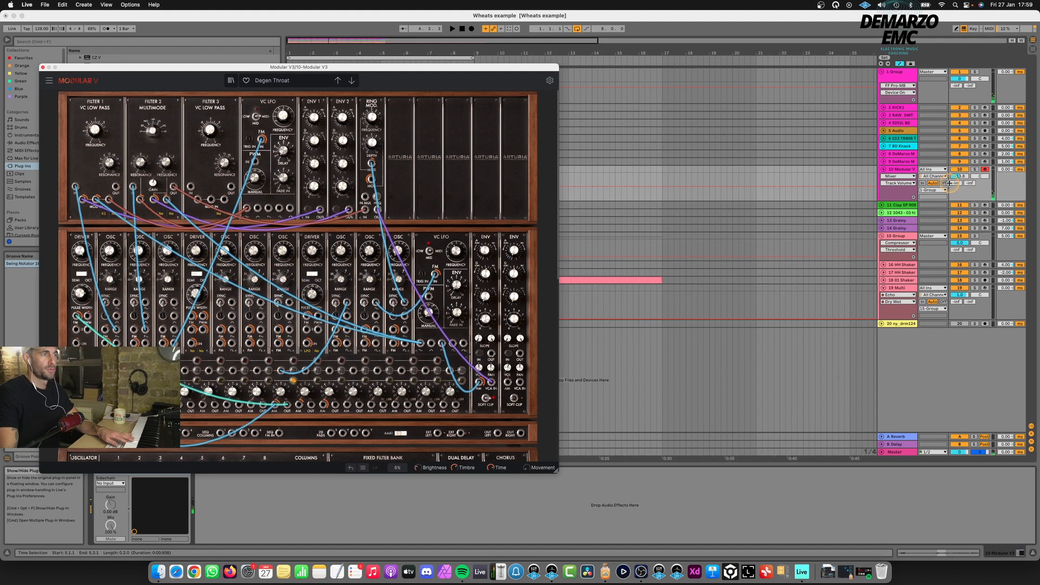
- Record a MIDI take on the 10 Modular V3 track with the Degen Throat preset while the loop plays
{"action": "left_click", "coordinate": [452, 29]}
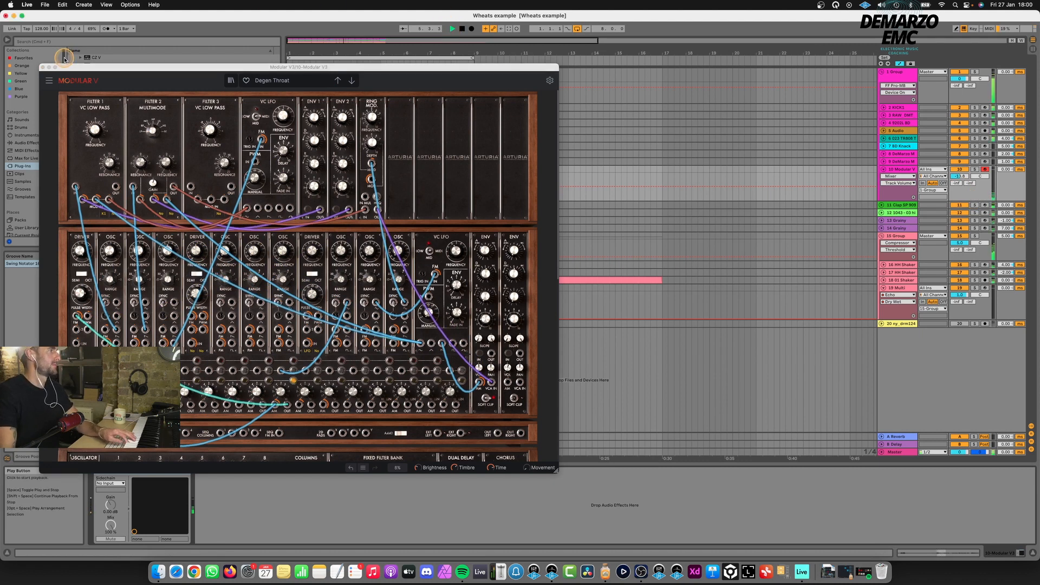
{"action": "left_click", "coordinate": [45, 68]}
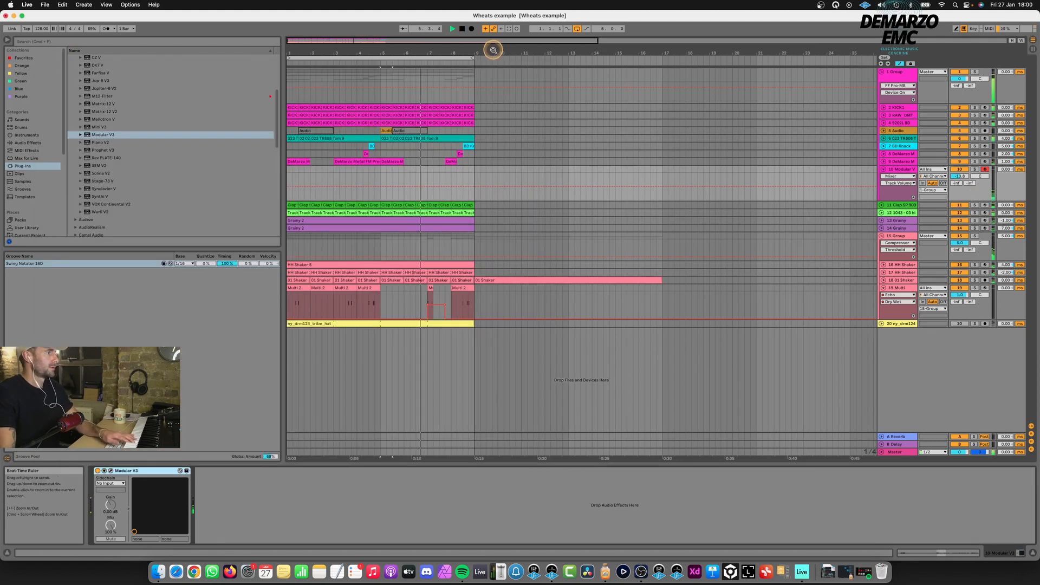
{"action": "left_click", "coordinate": [471, 28]}
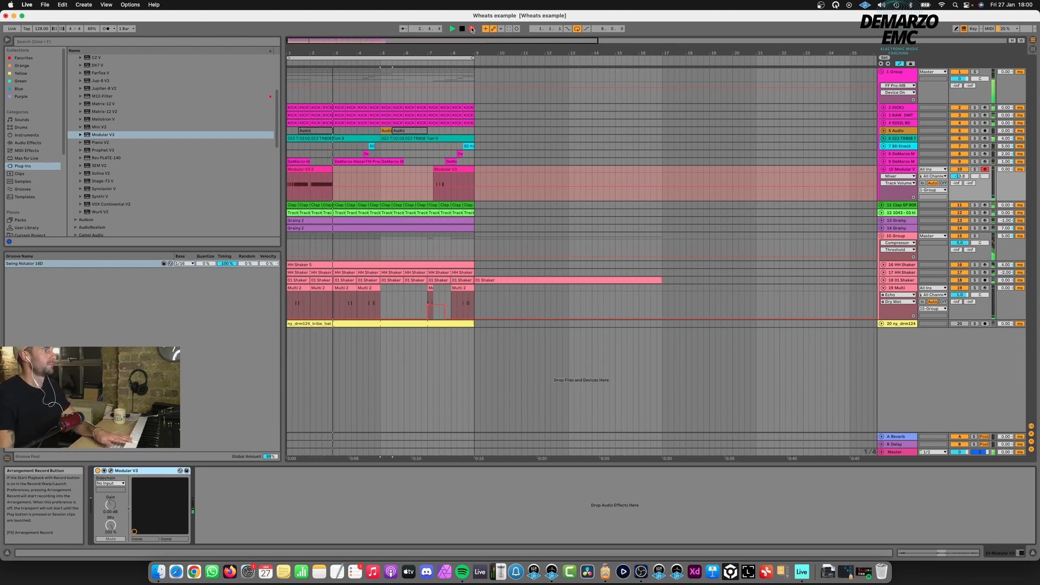
{"action": "left_click", "coordinate": [472, 29]}
- Play back the recorded clip on the 10 Modular V3 track from bar 2 and delete it
{"action": "left_click", "coordinate": [354, 137]}
{"action": "left_click", "coordinate": [311, 176]}
{"action": "key", "text": "space"}
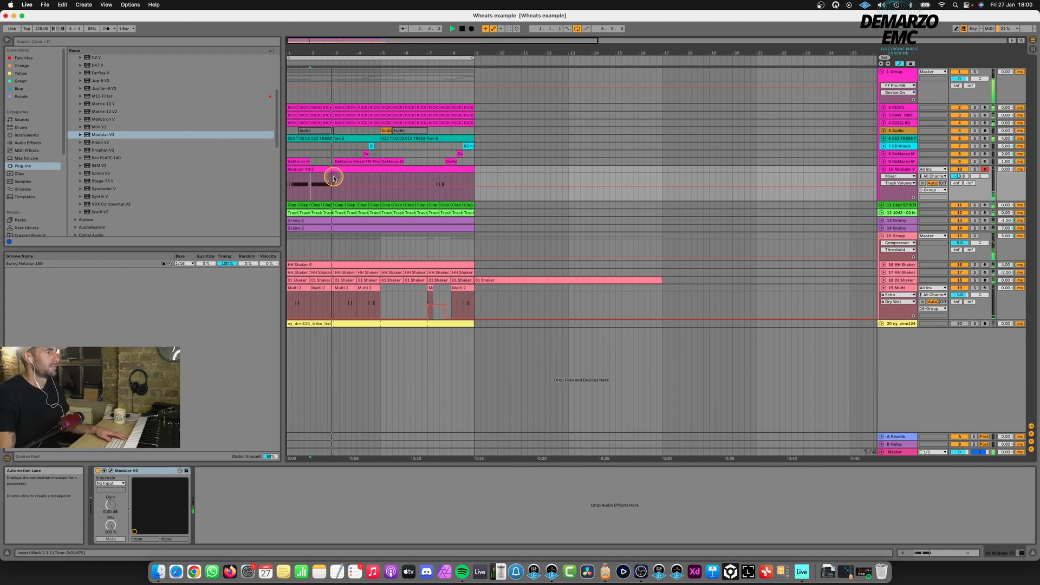
{"action": "key", "text": "space"}
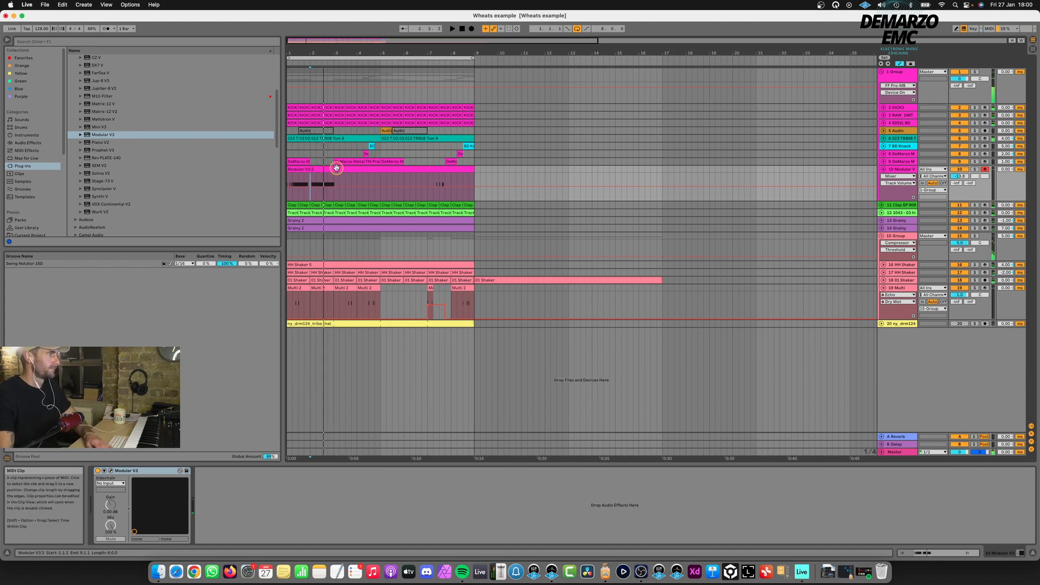
{"action": "left_click", "coordinate": [336, 169]}
{"action": "key", "text": "Delete"}
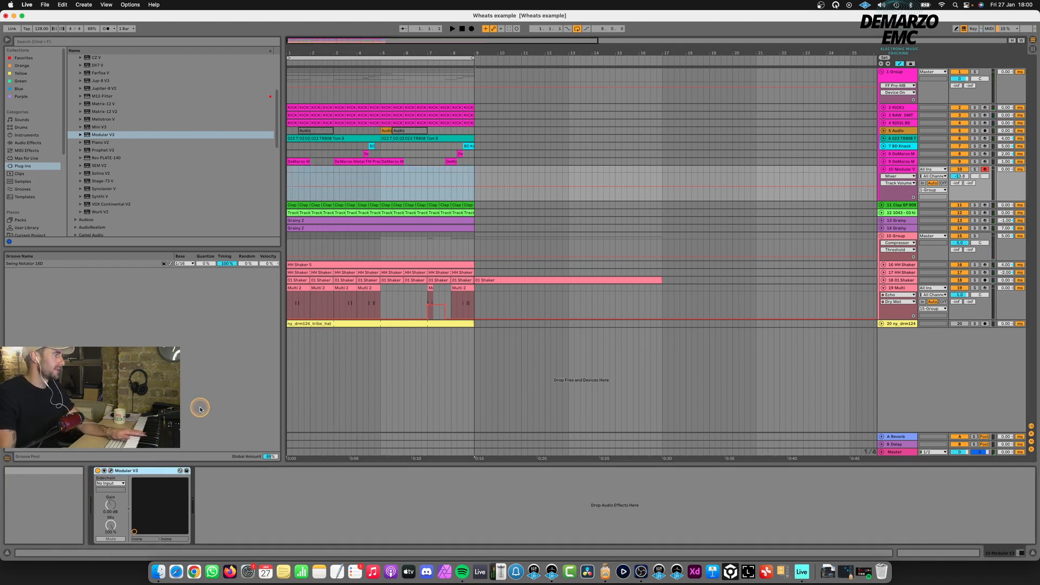
- Audition further Sound Effects presets in Modular V3, moving on from Degen Throat, and settle on Its Talking
{"action": "key", "text": "super+alt+p"}
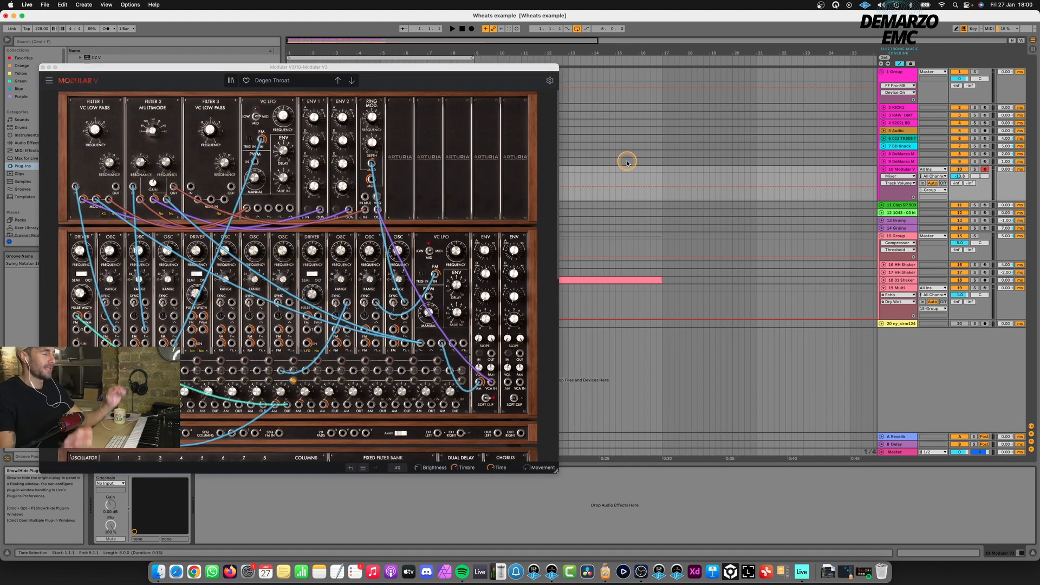
{"action": "left_click", "coordinate": [353, 81]}
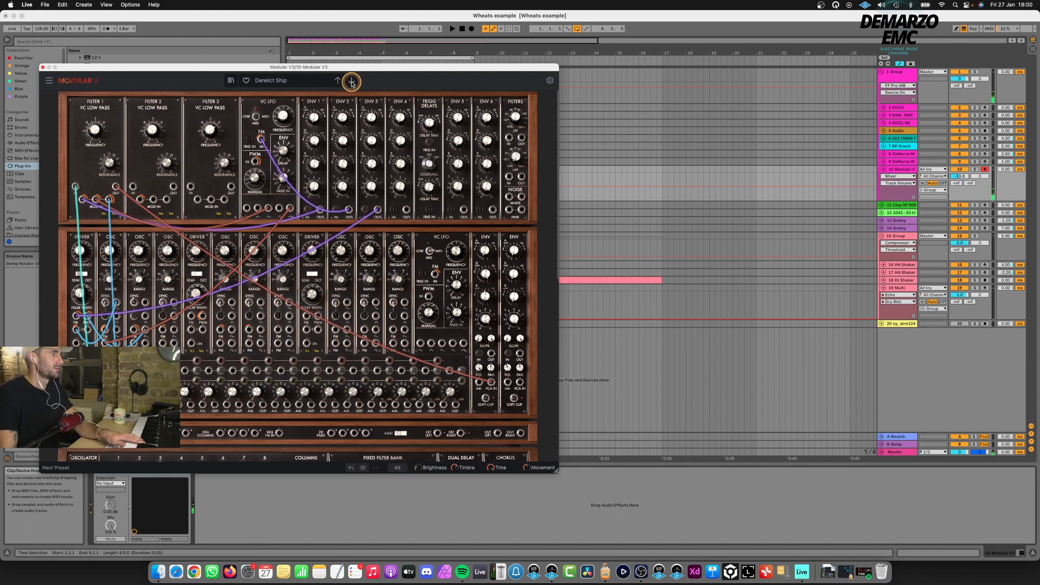
{"action": "left_click", "coordinate": [352, 81]}
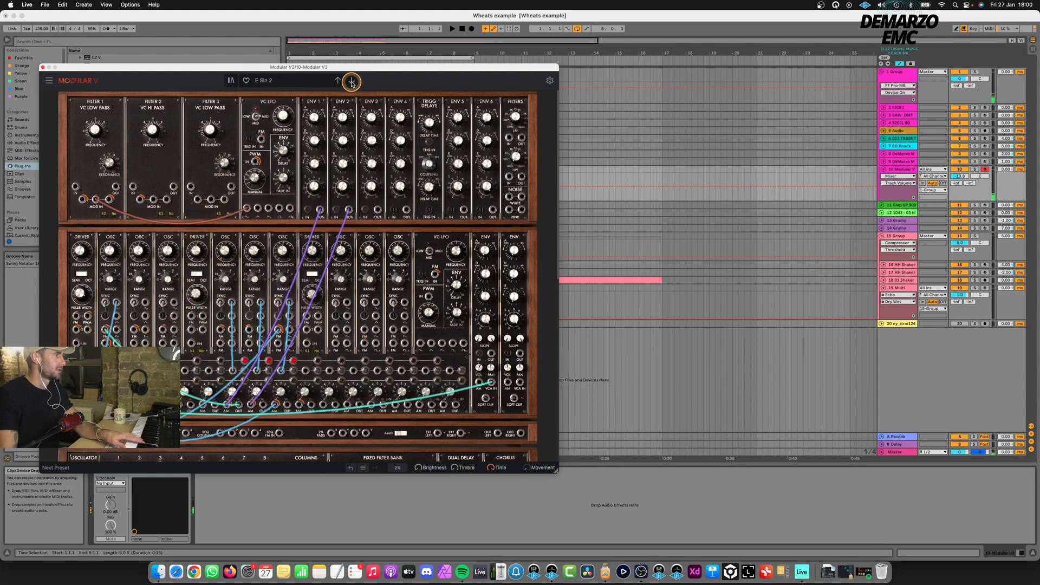
{"action": "left_click", "coordinate": [352, 82]}
{"action": "left_click", "coordinate": [353, 82]}
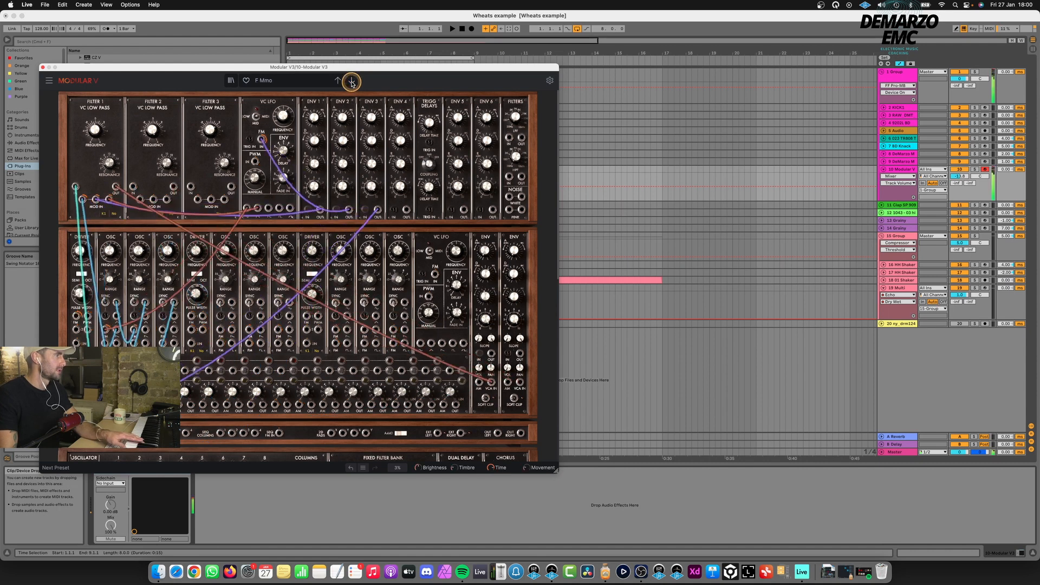
{"action": "left_click", "coordinate": [353, 82]}
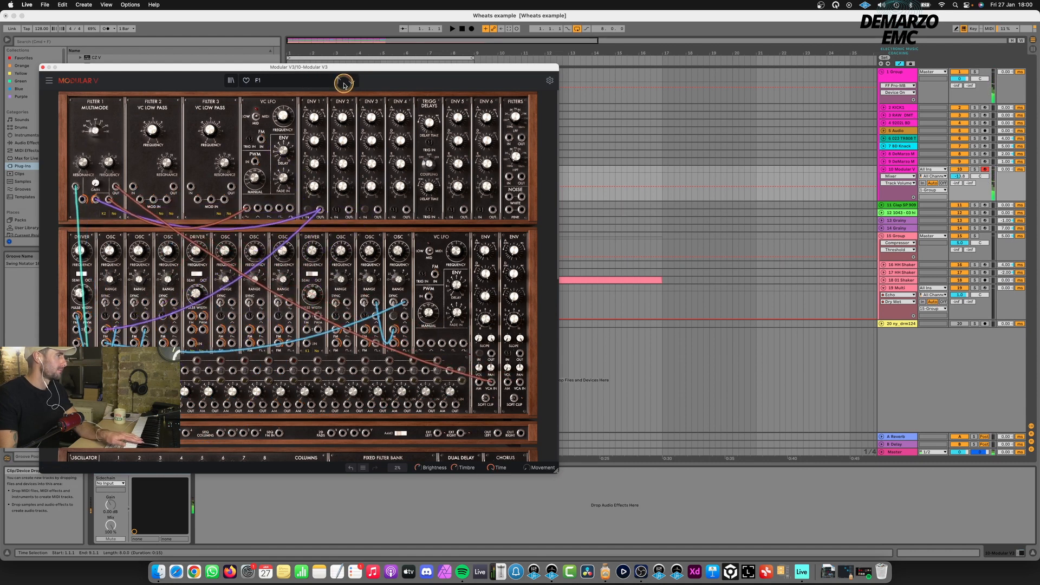
{"action": "left_click", "coordinate": [349, 82]}
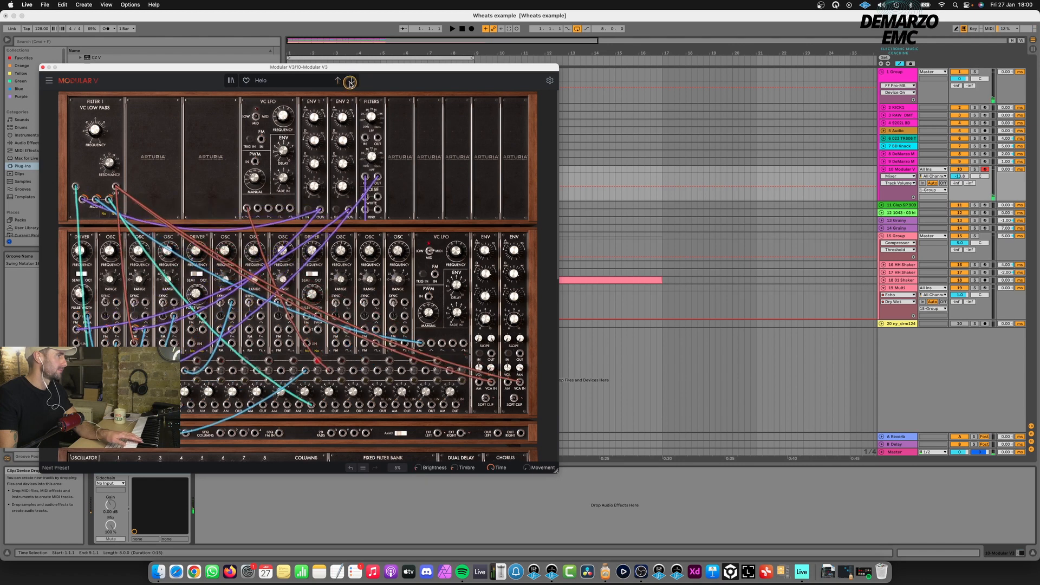
{"action": "left_click", "coordinate": [350, 82]}
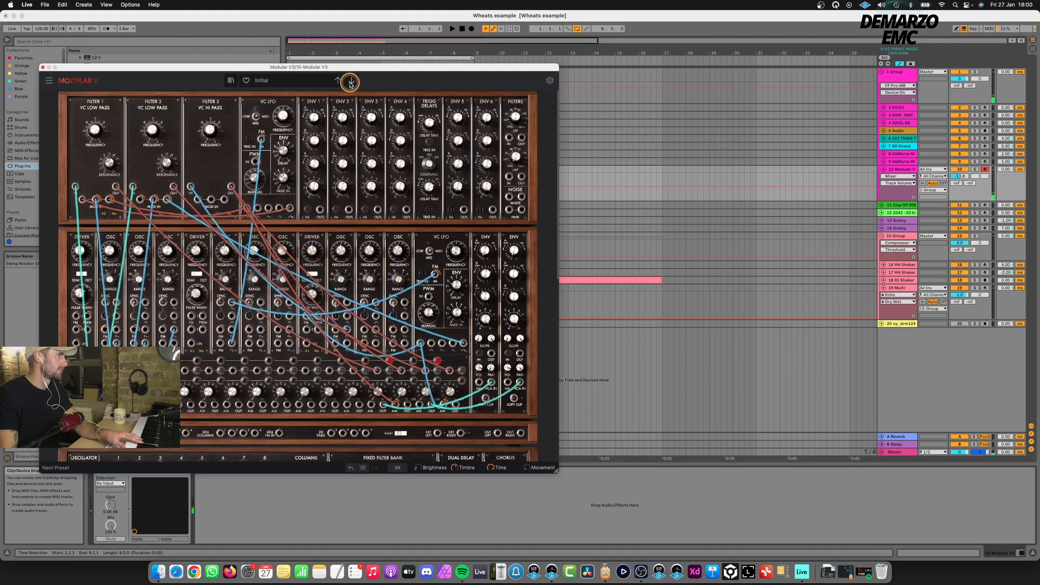
{"action": "left_click", "coordinate": [350, 83]}
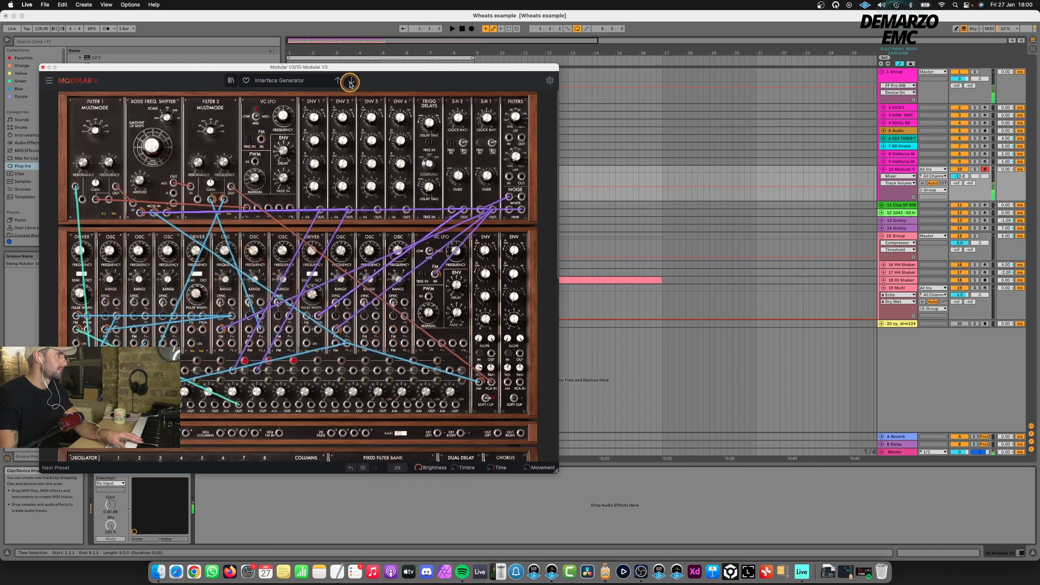
{"action": "left_click", "coordinate": [351, 82]}
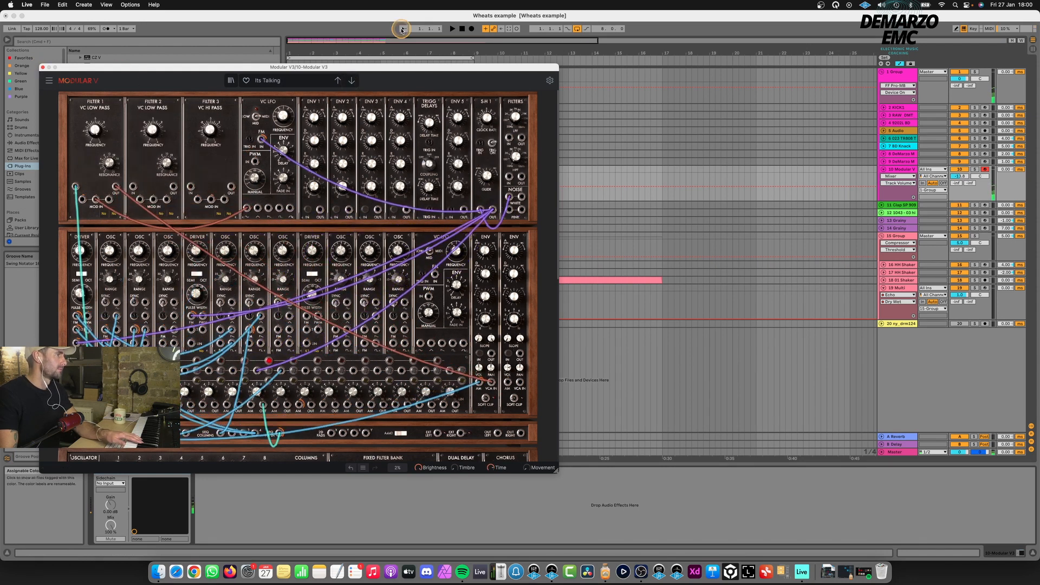
- Record a new MIDI take on the 10 Modular V3 track from about bar 3 to bar 7 over the playing loop
{"action": "left_click", "coordinate": [462, 30]}
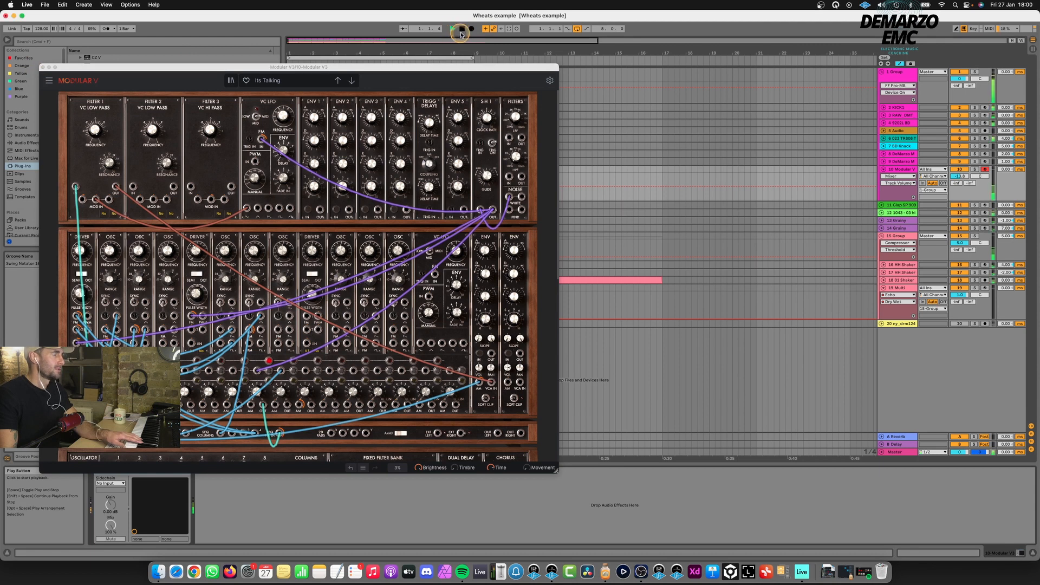
{"action": "left_click", "coordinate": [43, 68]}
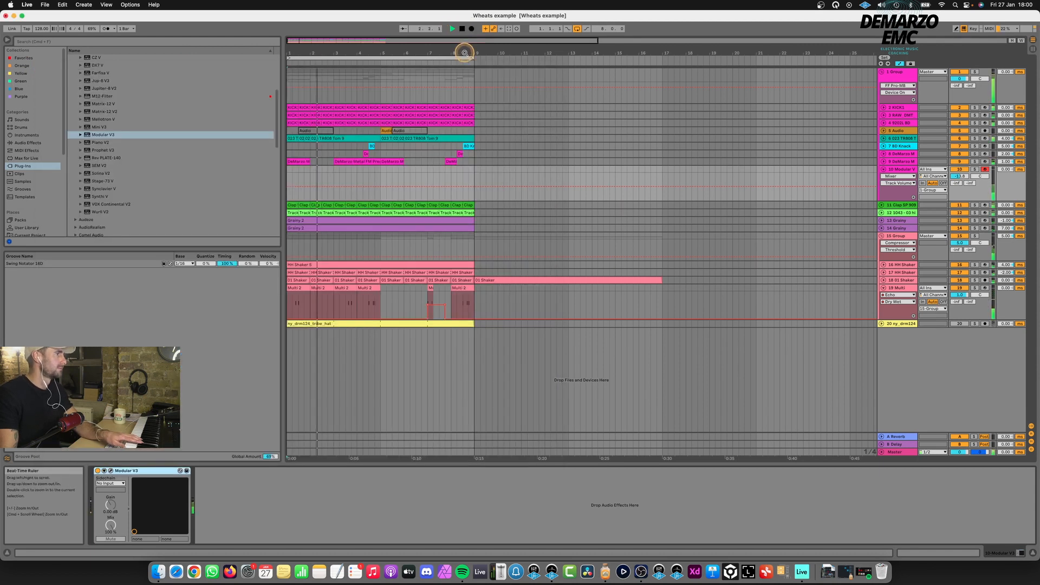
{"action": "left_click", "coordinate": [471, 29]}
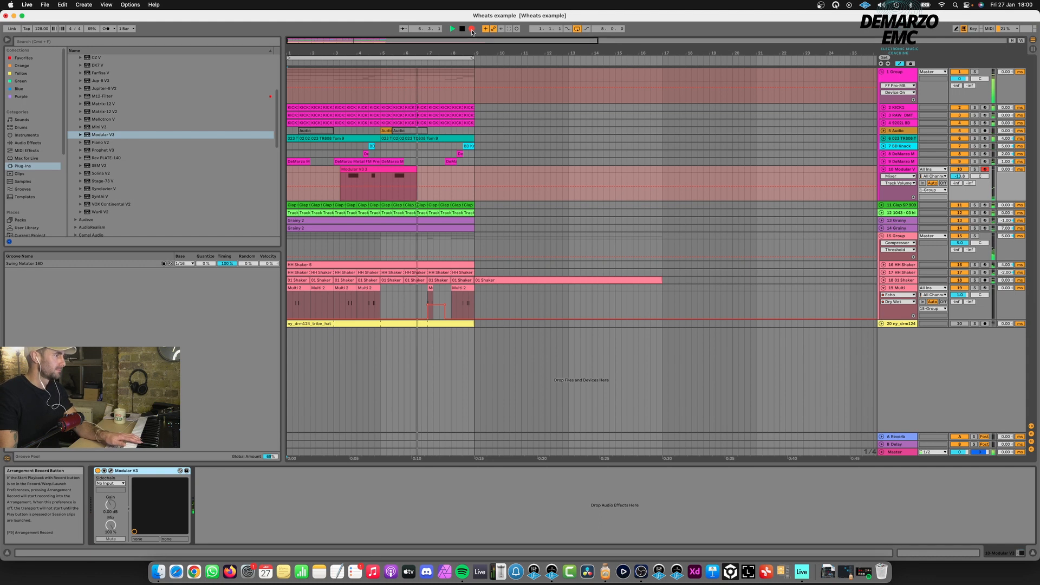
{"action": "key", "text": "space"}
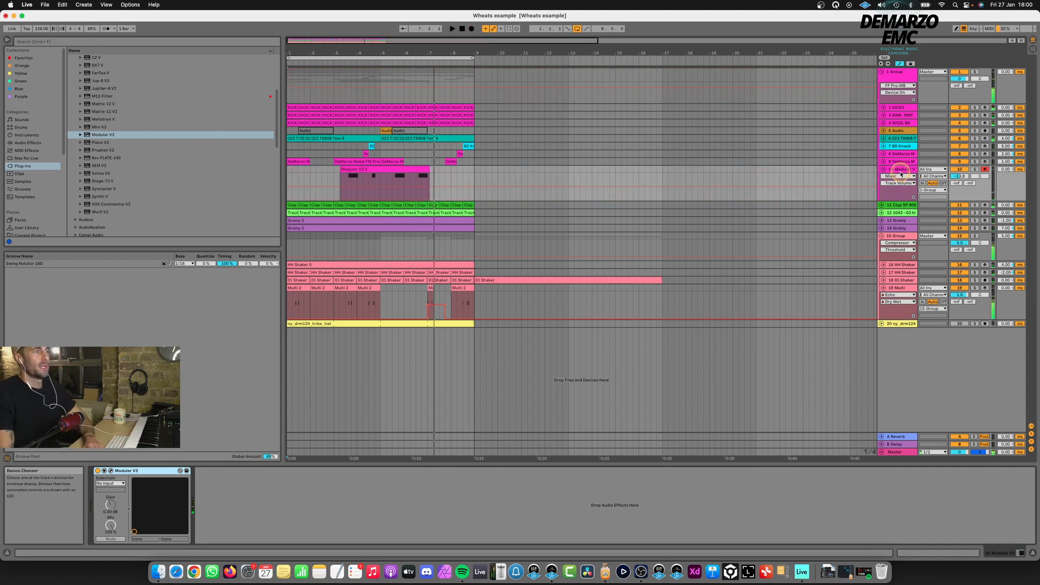
- Freeze and flatten the 10 Modular V3 track to audio and select its clip
{"action": "right_click", "coordinate": [900, 171]}
{"action": "left_click", "coordinate": [943, 221]}
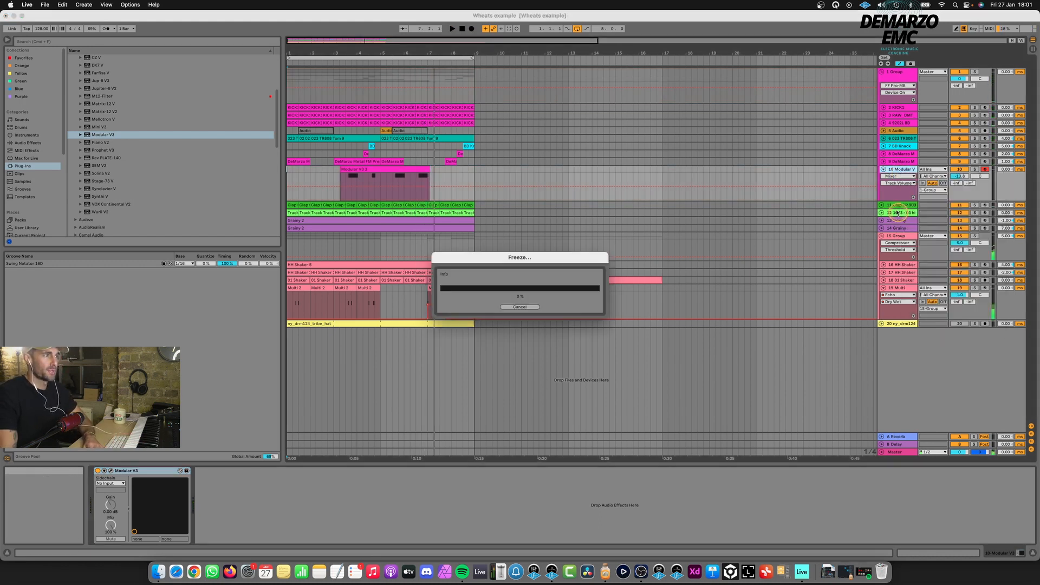
{"action": "right_click", "coordinate": [908, 173]}
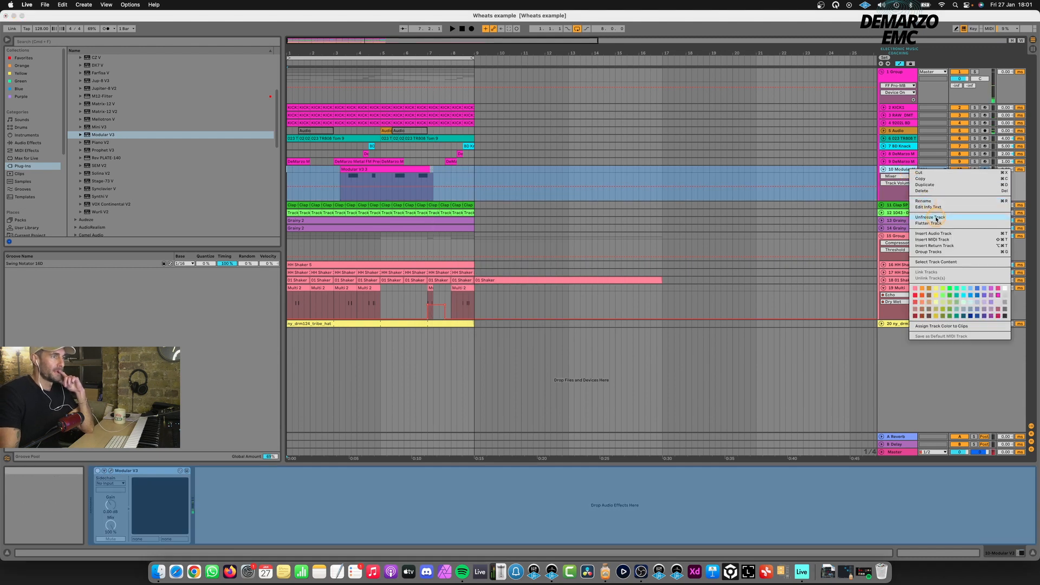
{"action": "left_click", "coordinate": [422, 172]}
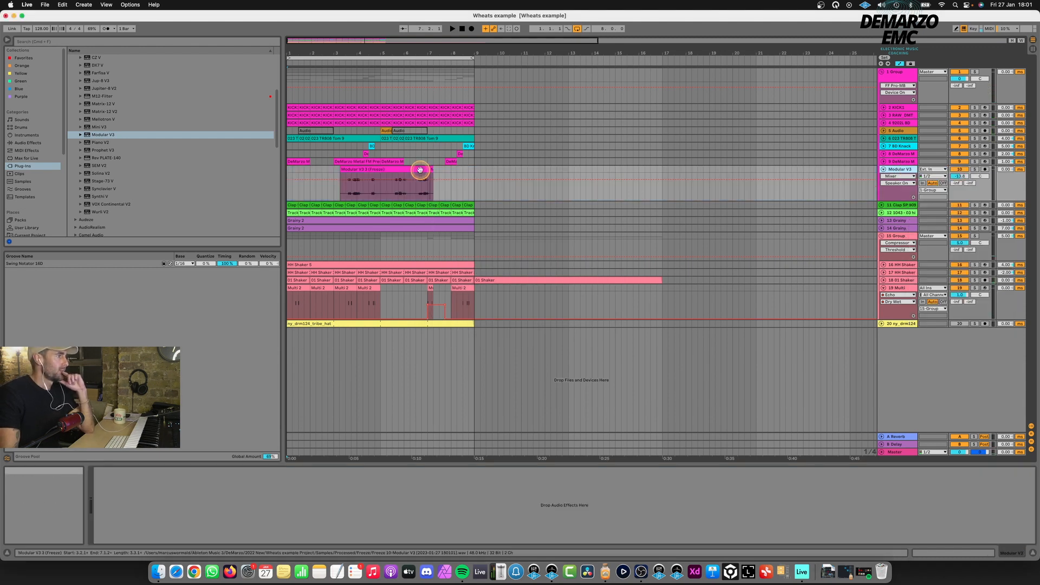
- Quantize the entire sample of the frozen Modular V3 clip to the grid with warp markers on its transients
{"action": "double_click", "coordinate": [422, 172]}
{"action": "right_click", "coordinate": [444, 340]}
{"action": "left_click", "coordinate": [444, 340]}
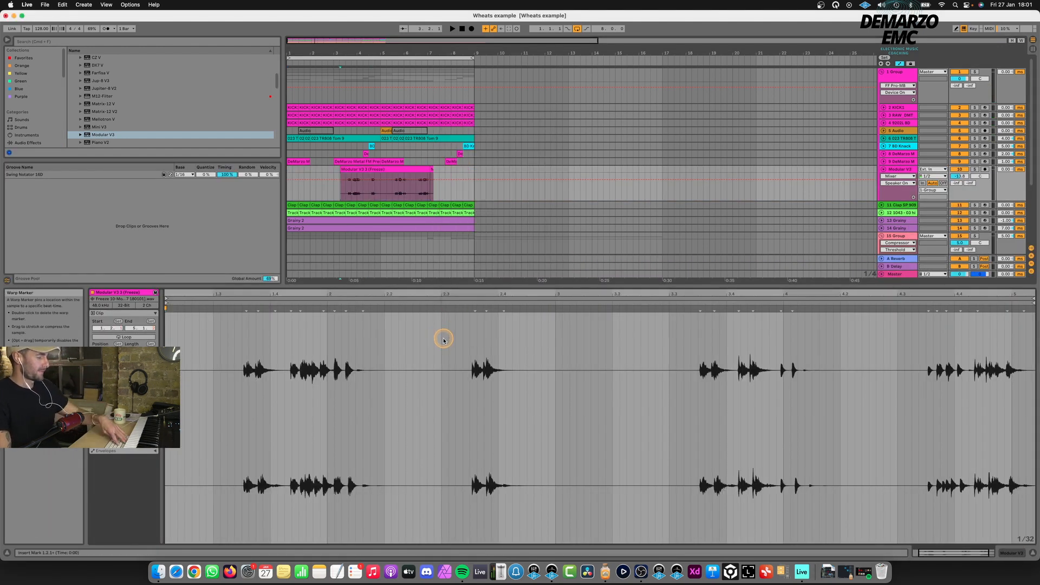
{"action": "key", "text": "super+a"}
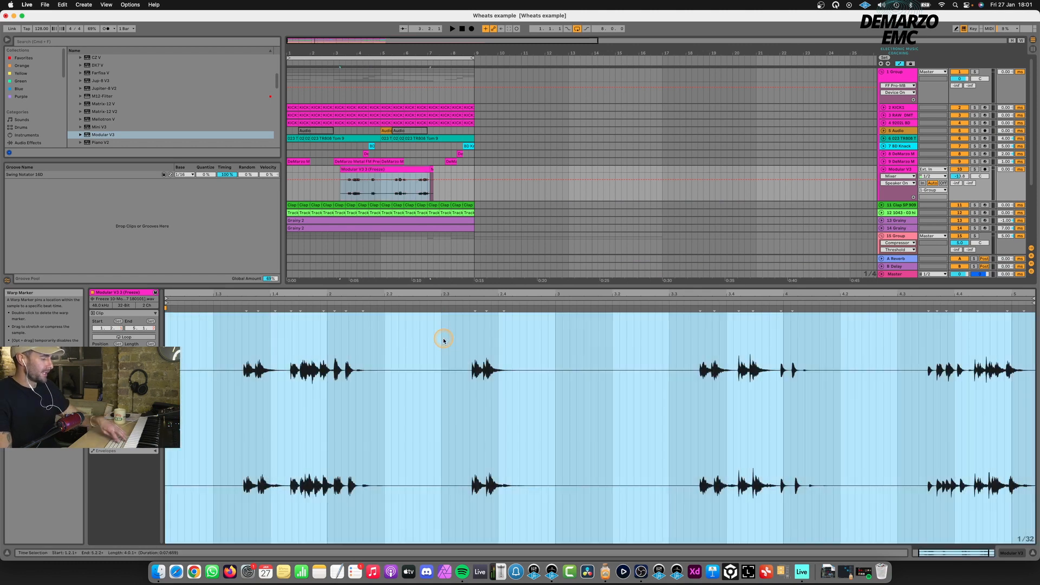
{"action": "key", "text": "super+i"}
{"action": "left_click", "coordinate": [659, 222]}
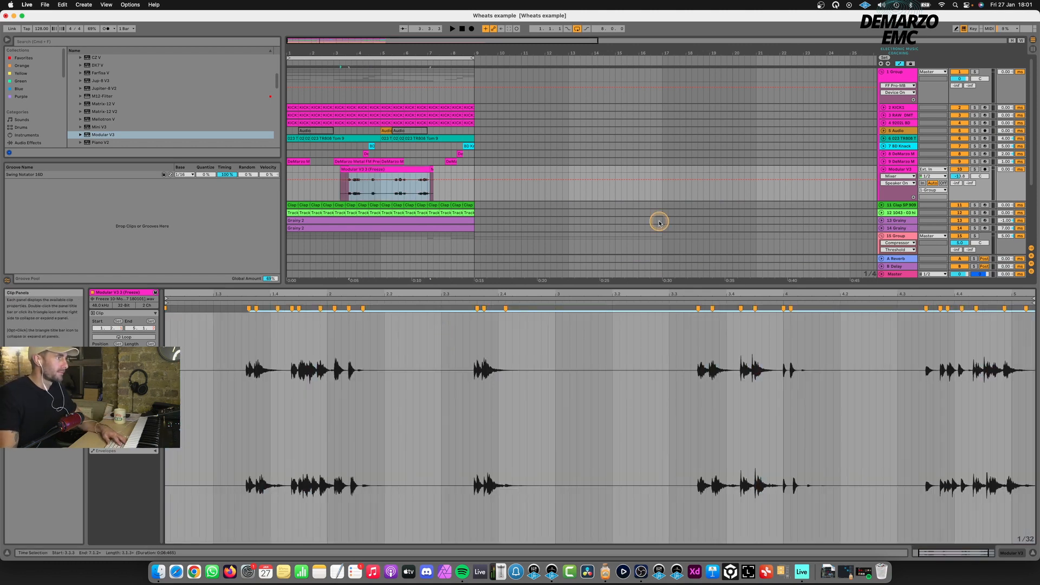
- Play the quantized Modular V3 clip soloed and in the mix, and lower its track volume to about -14 dB
{"action": "left_click", "coordinate": [355, 188]}
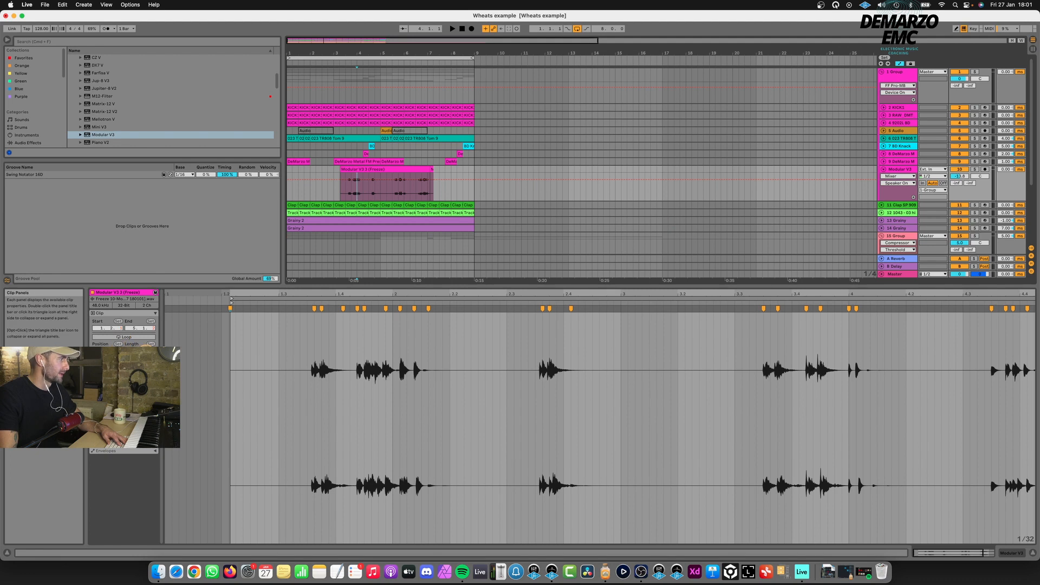
{"action": "left_click", "coordinate": [402, 239]}
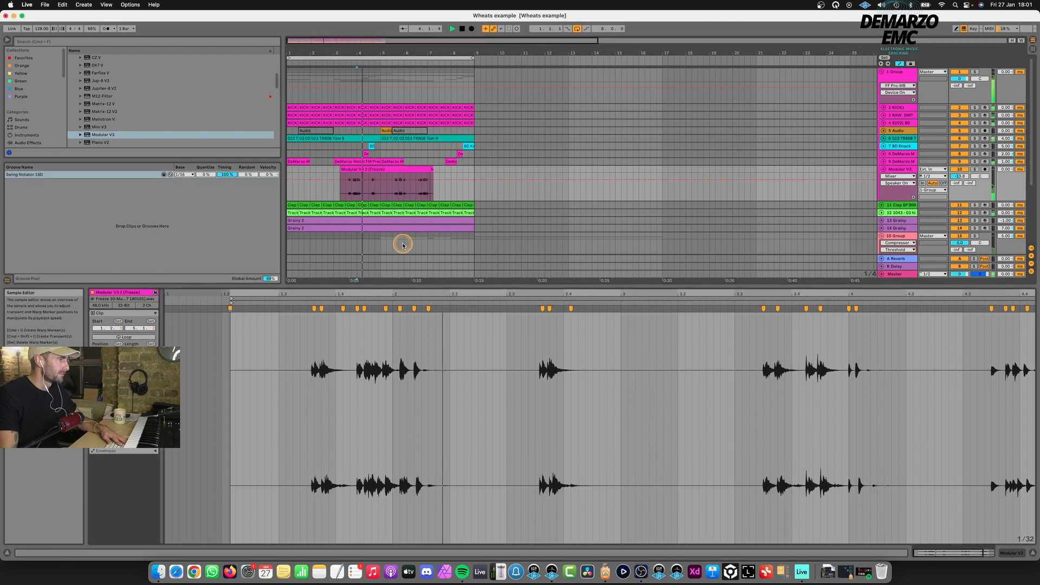
{"action": "left_click", "coordinate": [974, 169]}
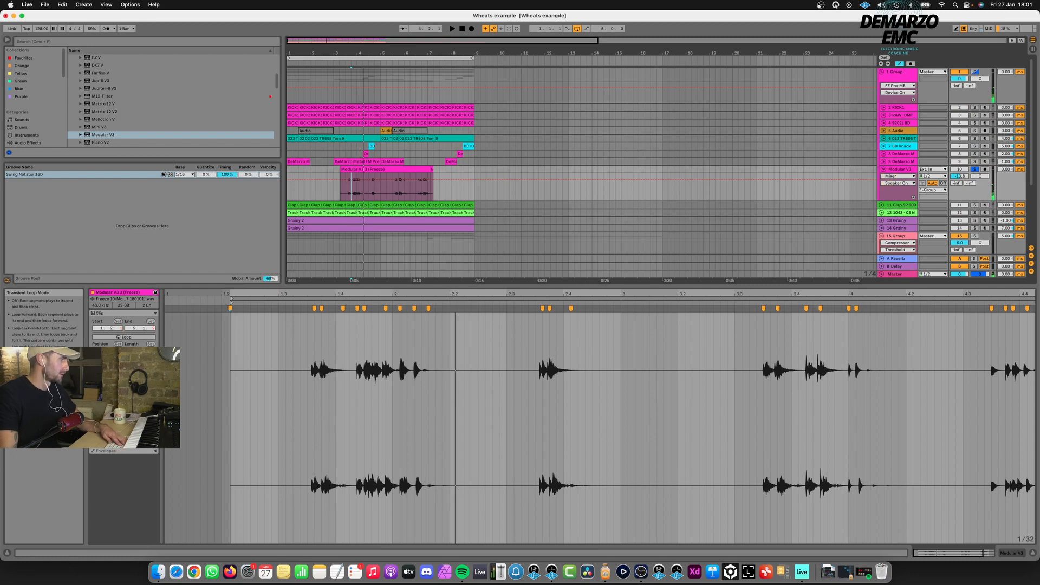
{"action": "key", "text": "space"}
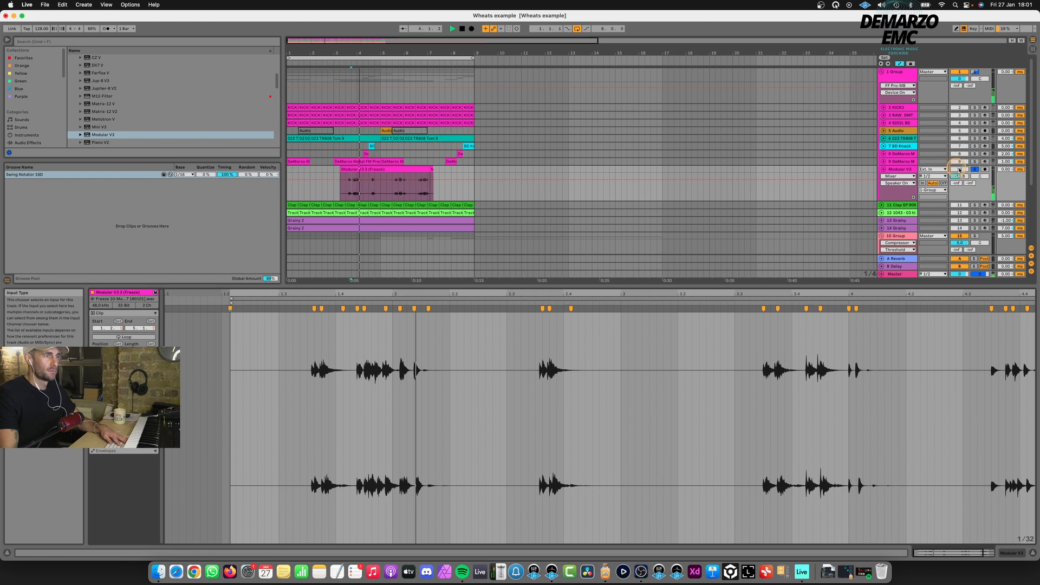
{"action": "left_click_drag", "start_coordinate": [959, 176], "coordinate": [960, 181]}
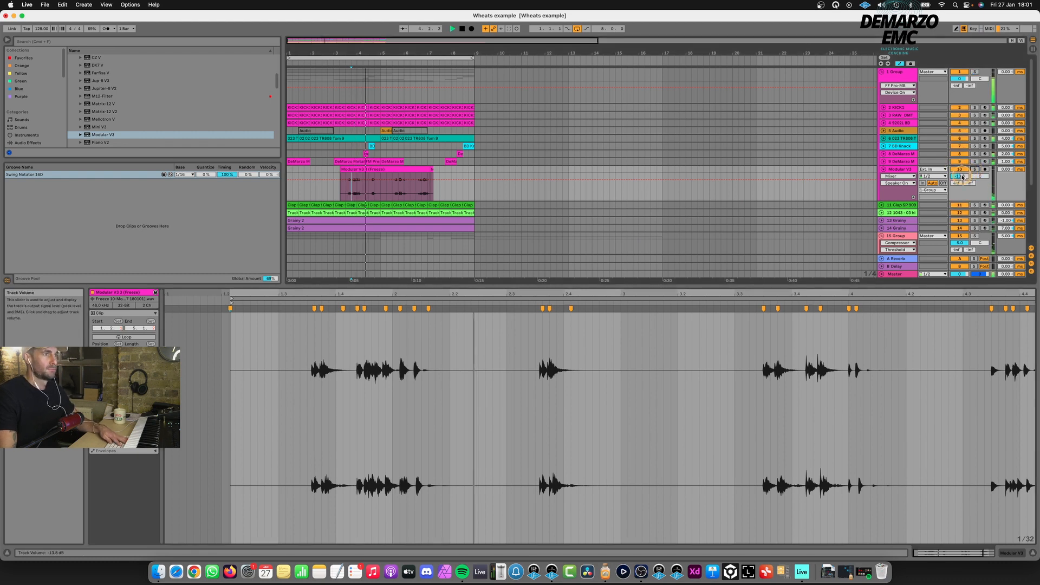
- Move the Modular V3 track into the shaker group, above the HH Shaker tracks, and play the loop
{"action": "key", "text": "super+alt+l"}
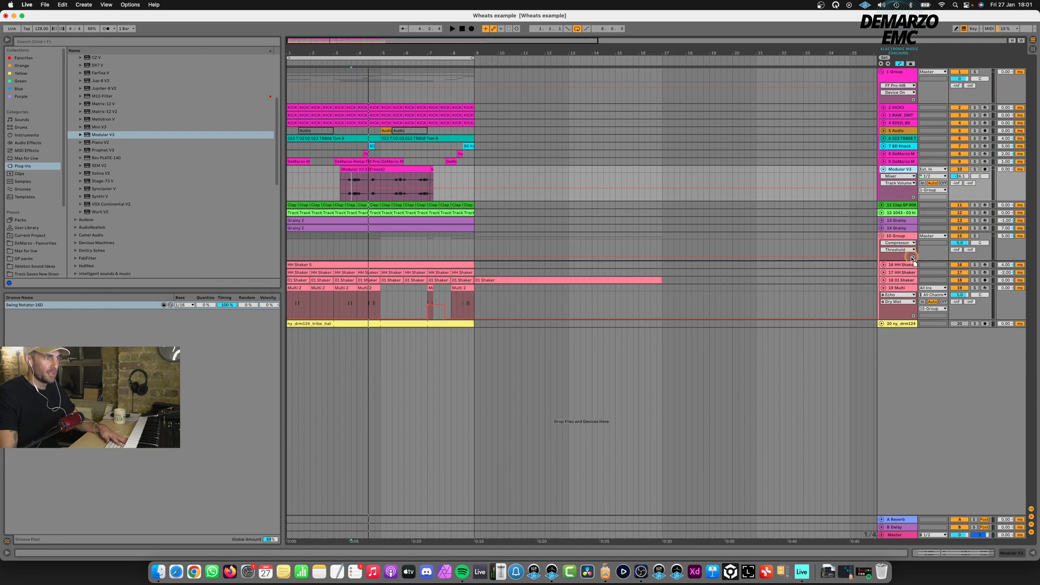
{"action": "left_click_drag", "start_coordinate": [945, 268], "coordinate": [976, 265]}
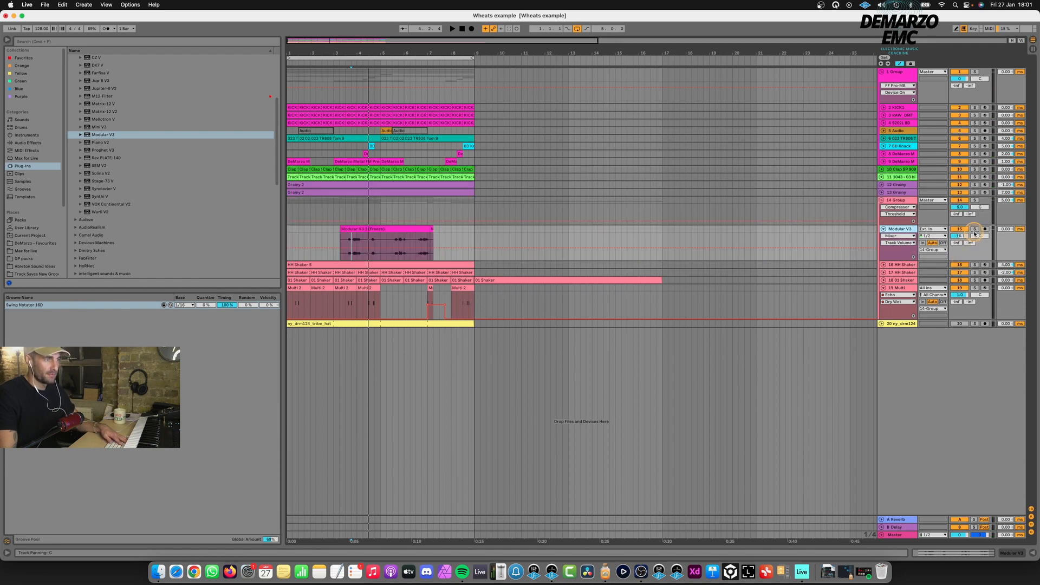
{"action": "key", "text": "space"}
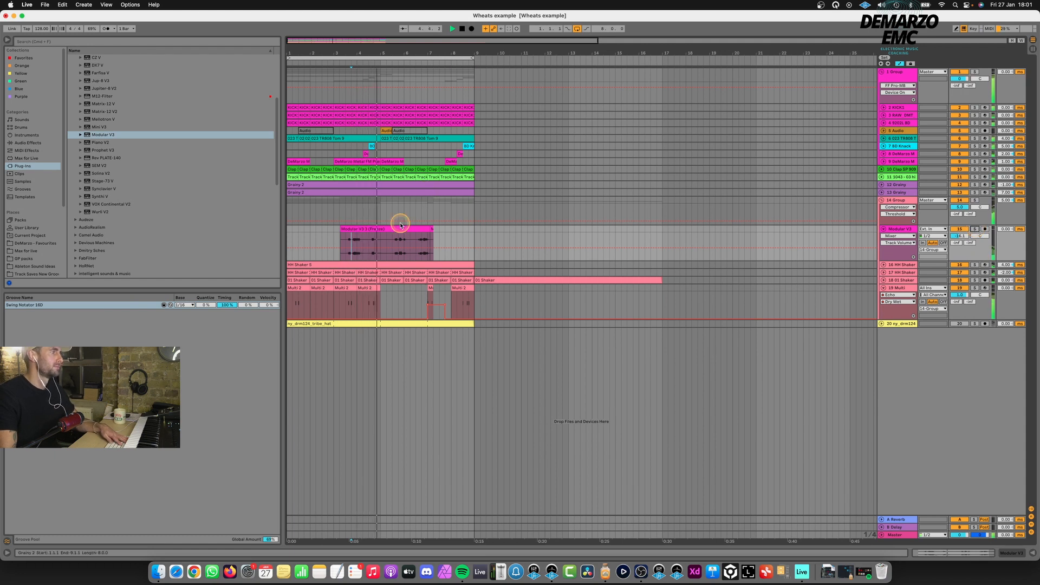
- Cut the Modular V3 clip from 4.3 to 5.1 and from 6.3 to 7.1, and remove its remaining tail after bar 7
{"action": "left_click", "coordinate": [373, 230]}
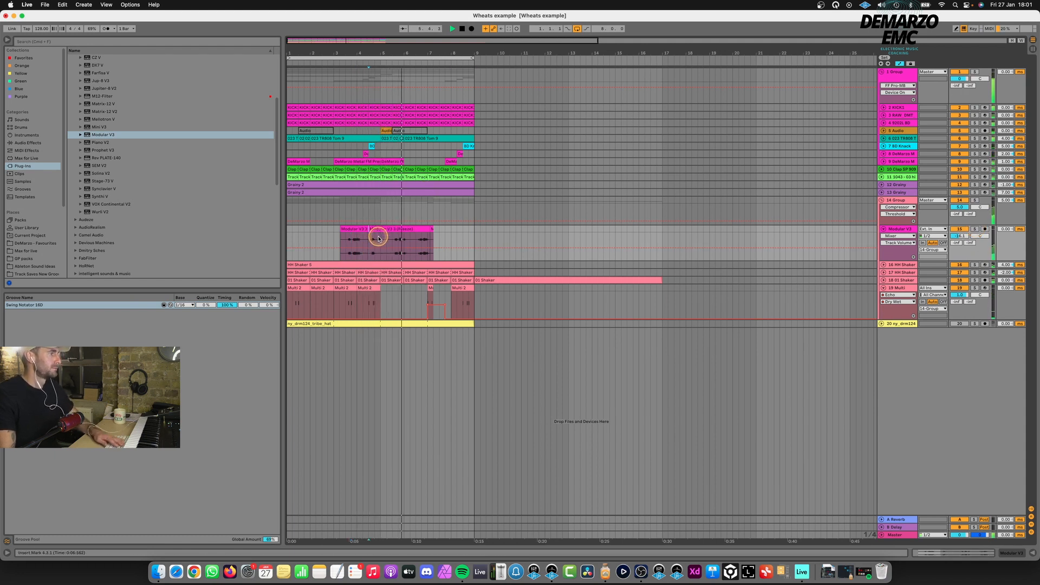
{"action": "key", "text": "super+e"}
{"action": "key", "text": "Delete"}
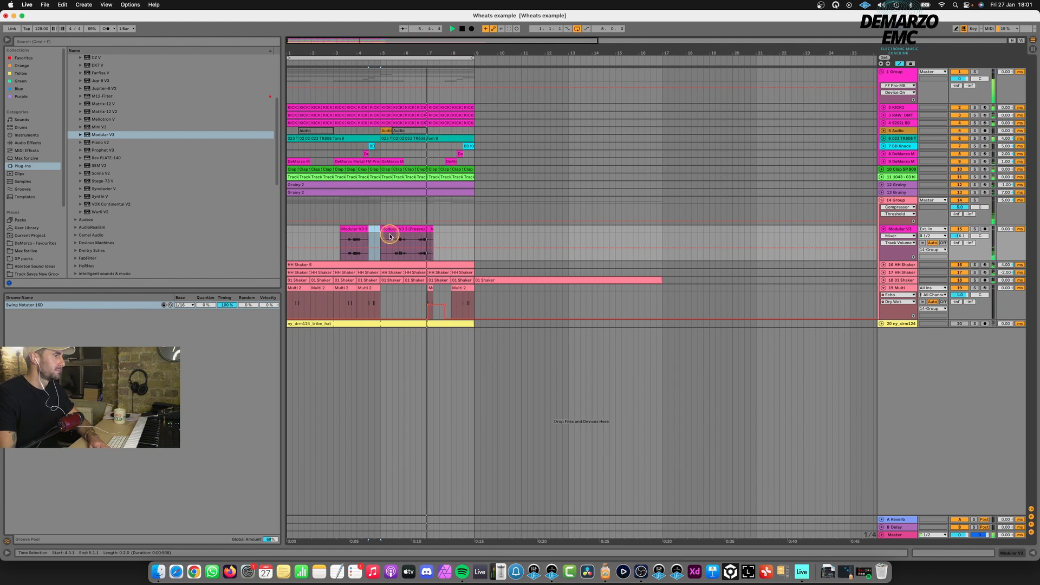
{"action": "left_click", "coordinate": [417, 232]}
{"action": "key", "text": "Delete"}
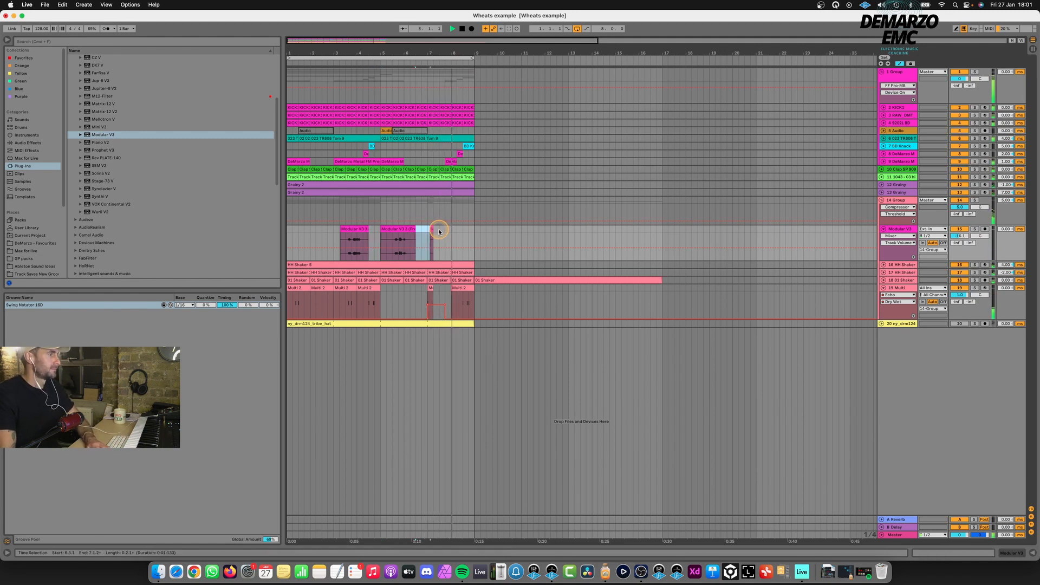
{"action": "left_click", "coordinate": [434, 228]}
{"action": "key", "text": "super+s"}
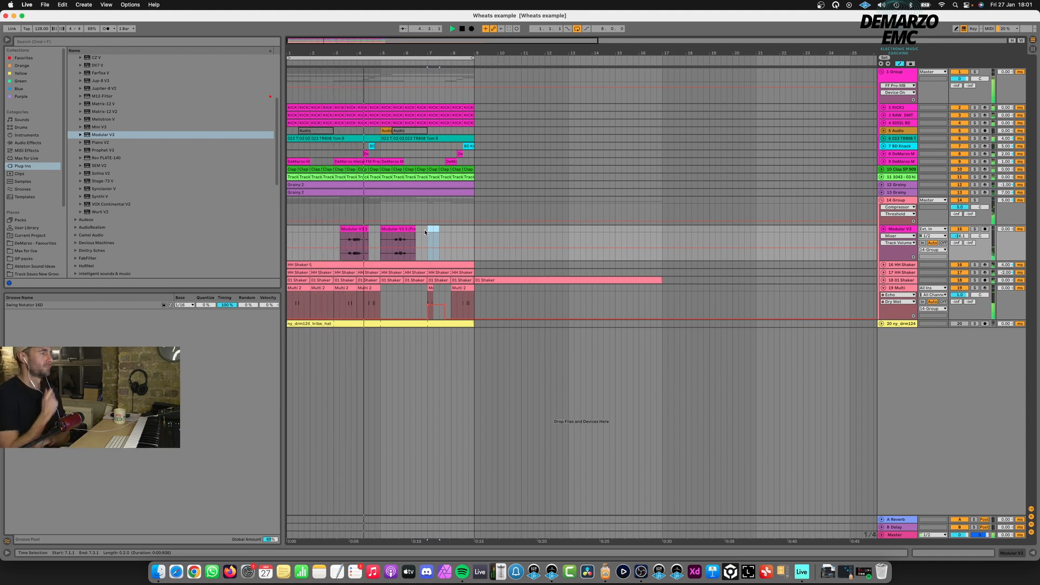
- Try the first Modular V3 clip at bar 4 during playback and undo the move
{"action": "left_click", "coordinate": [354, 226]}
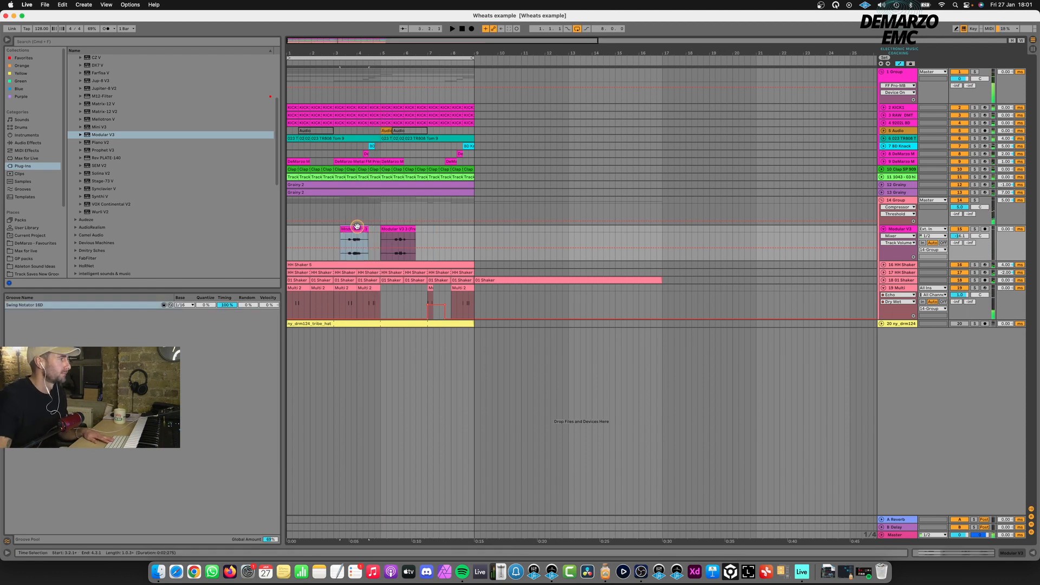
{"action": "left_click_drag", "start_coordinate": [357, 226], "coordinate": [365, 227]}
{"action": "key", "text": "space"}
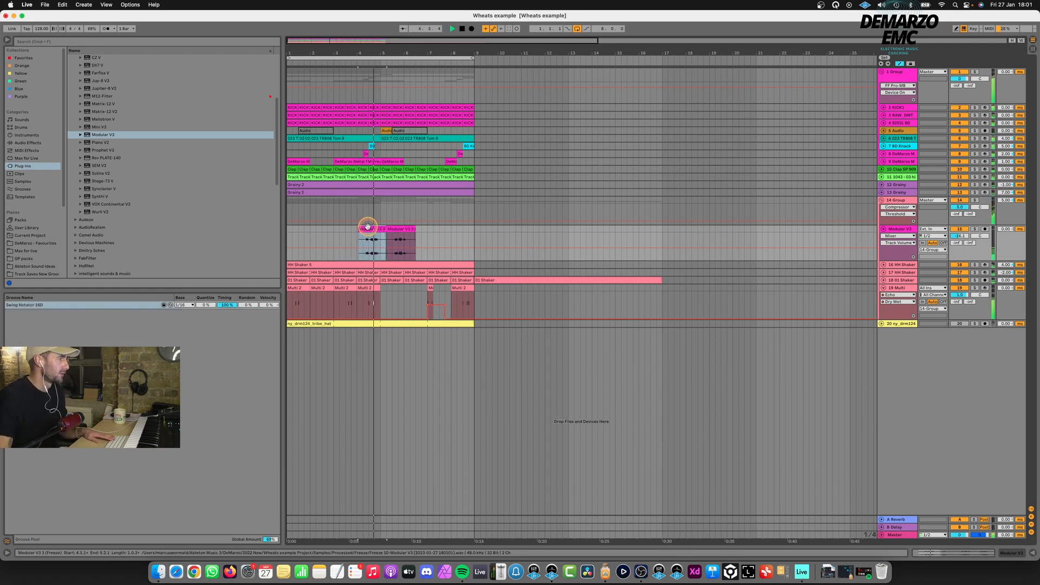
{"action": "key", "text": "super+z"}
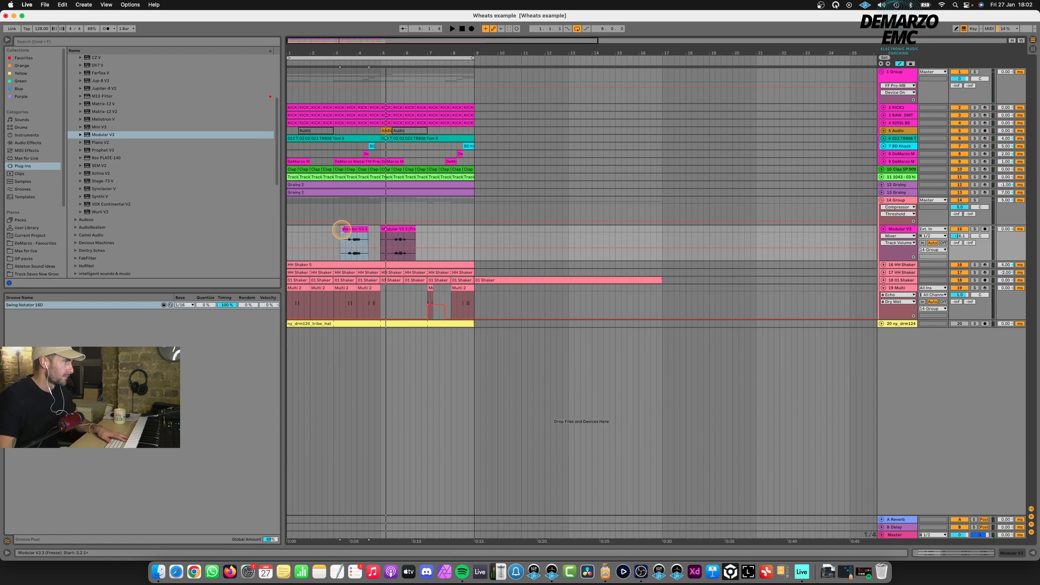
- Trim the start of the first Modular V3 clip to 3.3 and play it back
{"action": "left_click_drag", "start_coordinate": [342, 230], "coordinate": [346, 230]}
{"action": "key", "text": "space"}
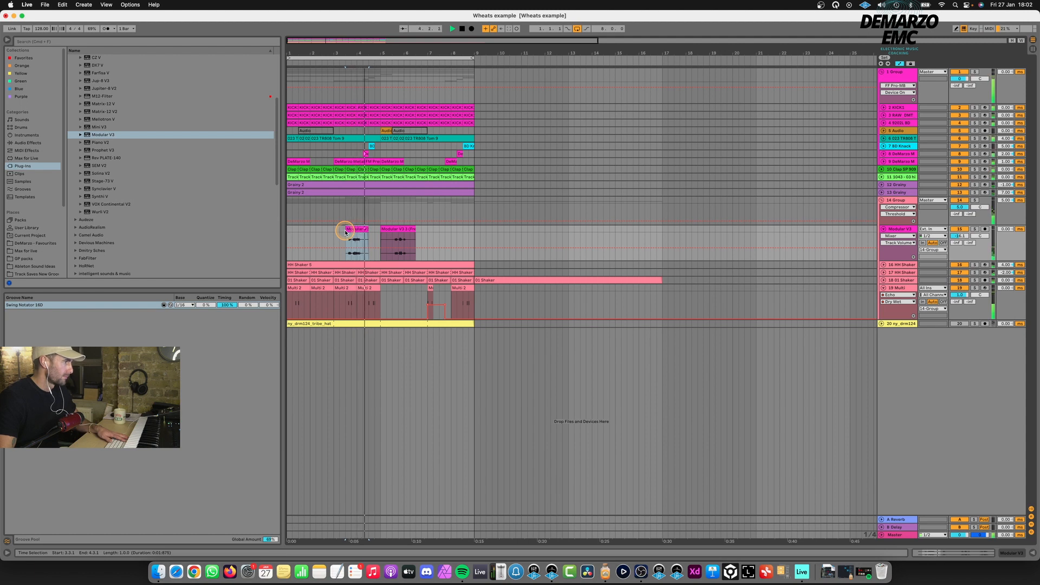
- Try the second Modular V3 clip about three beats later, at 5.4, and return it to bar 5
{"action": "left_click", "coordinate": [406, 232]}
{"action": "key", "text": "space"}
{"action": "left_click_drag", "start_coordinate": [407, 231], "coordinate": [425, 232]}
{"action": "key", "text": "space"}
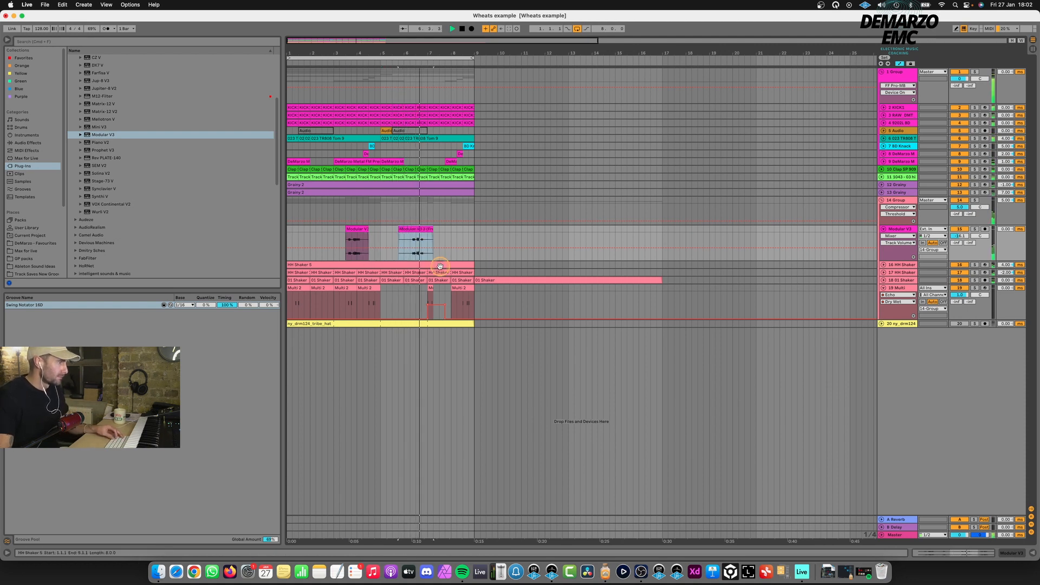
{"action": "key", "text": "super+c"}
{"action": "left_click_drag", "start_coordinate": [396, 231], "coordinate": [378, 230]}
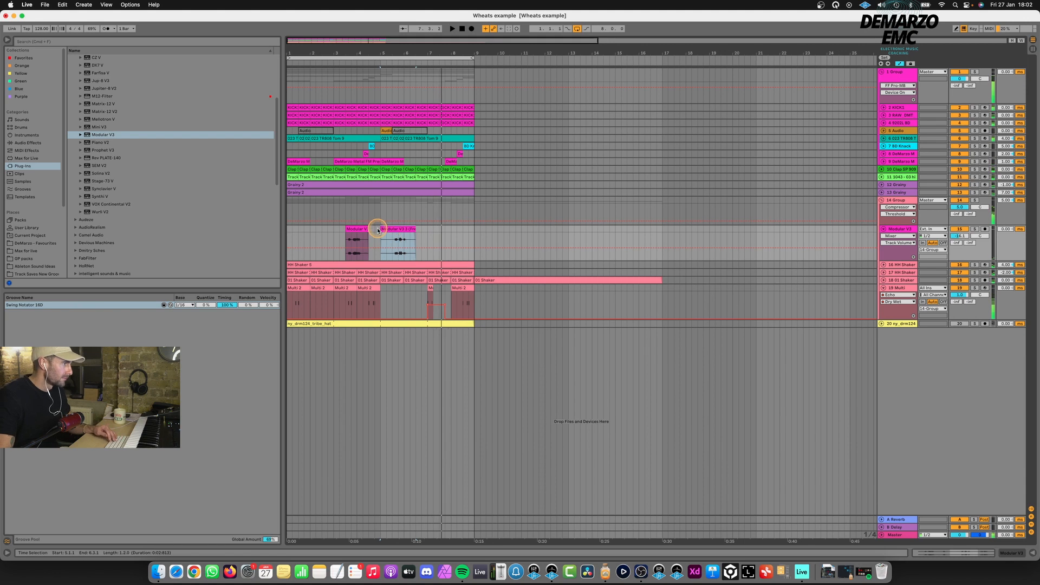
- Trim one beat off the second Modular V3 clip's start, move it to 5.4, and delete its end from 6.3
{"action": "left_click", "coordinate": [407, 229]}
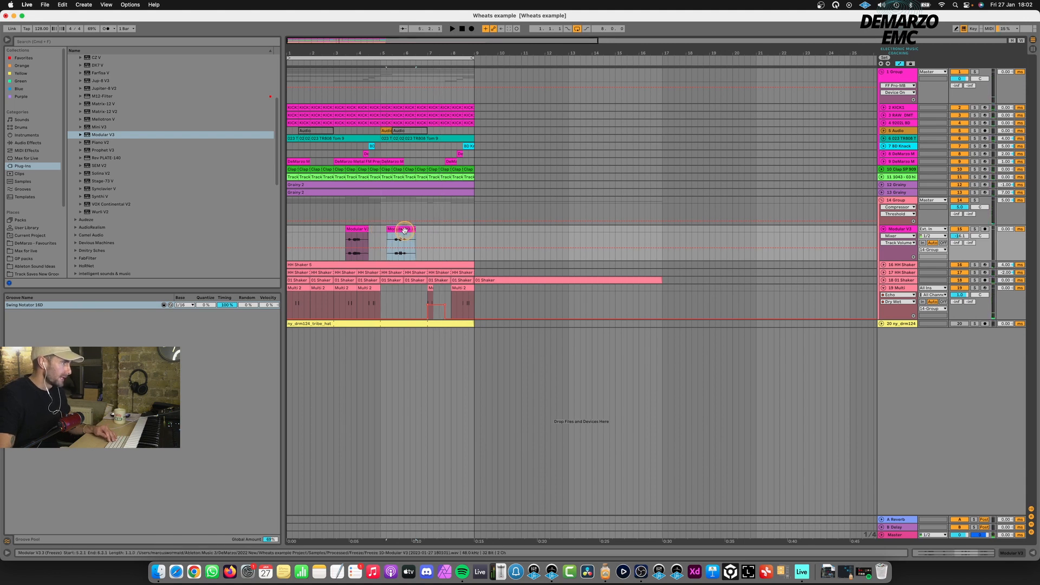
{"action": "key", "text": "super+shift+j"}
{"action": "key", "text": "space"}
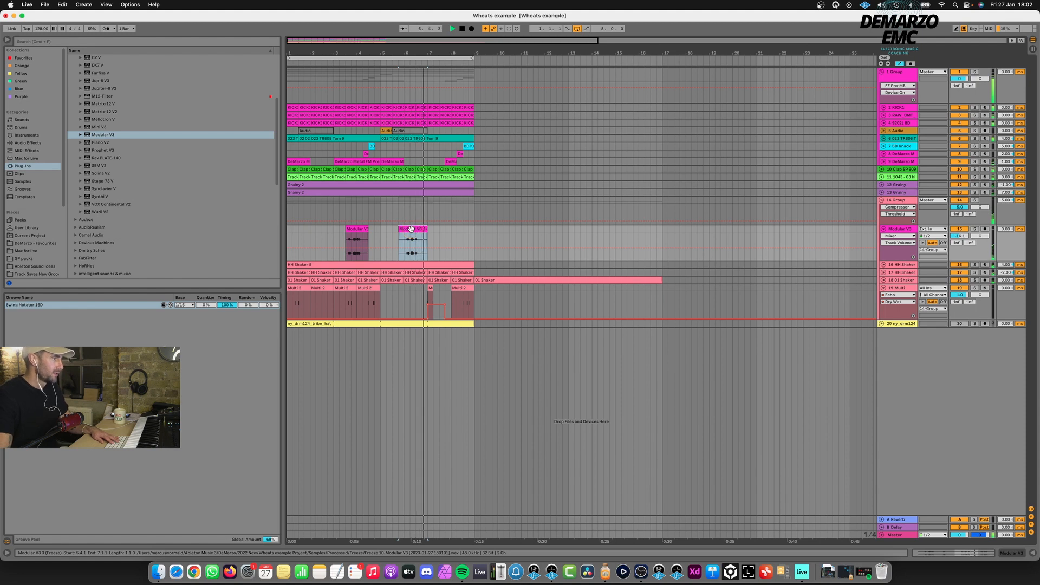
{"action": "left_click", "coordinate": [421, 228]}
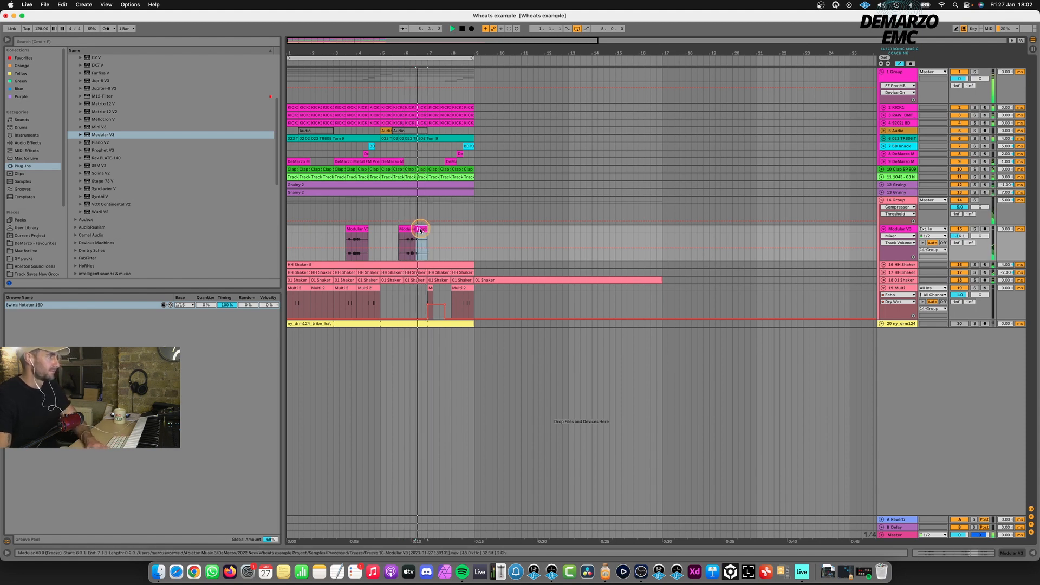
{"action": "key", "text": "Delete"}
{"action": "left_click", "coordinate": [687, 220]}
- Listen to the edited Modular V3 clips soloed and with the full groove, checking the second clip's sample
{"action": "left_click", "coordinate": [957, 229]}
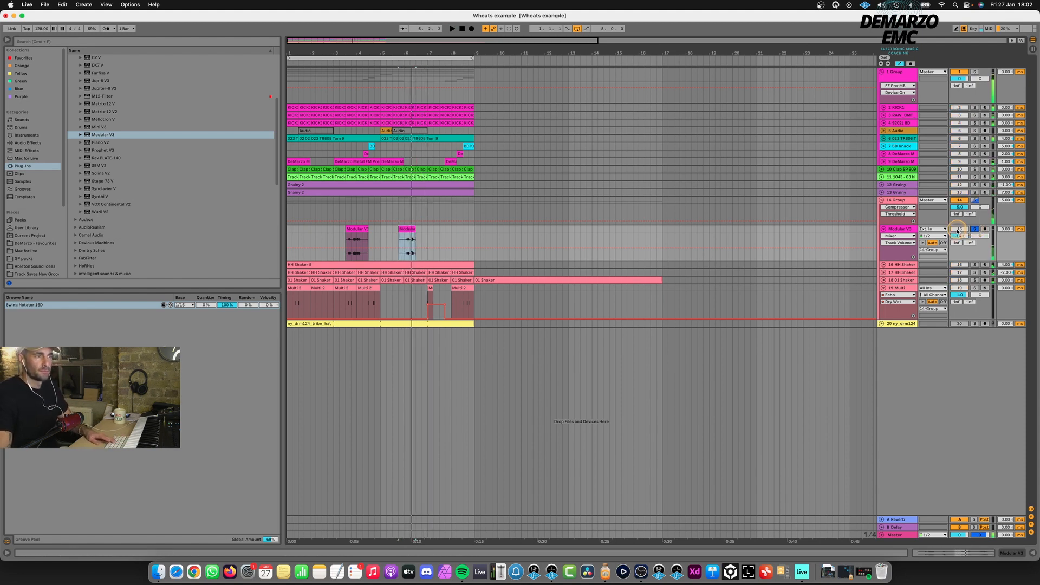
{"action": "key", "text": "space"}
{"action": "double_click", "coordinate": [408, 230]}
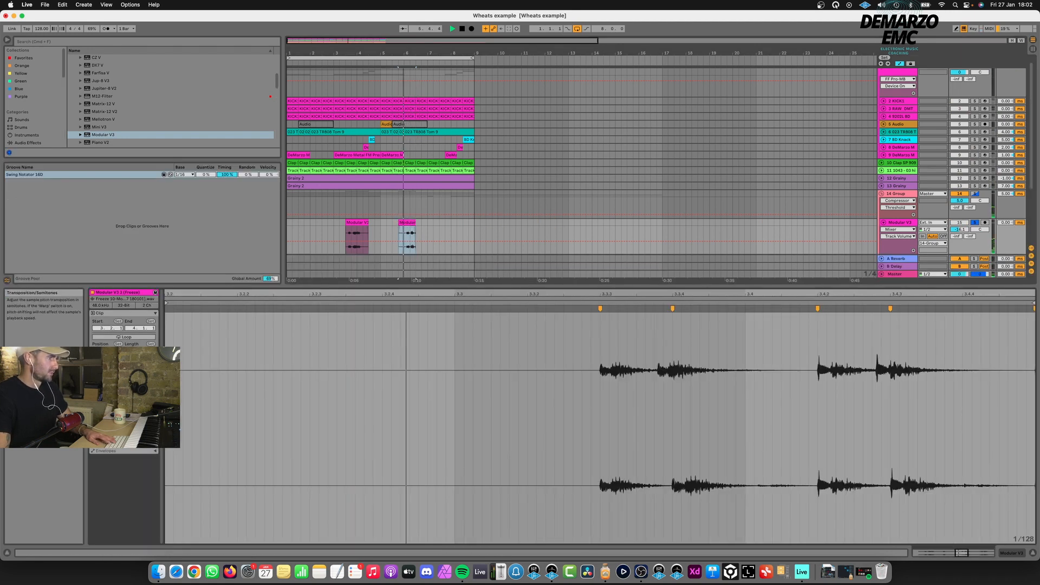
{"action": "left_click", "coordinate": [974, 222]}
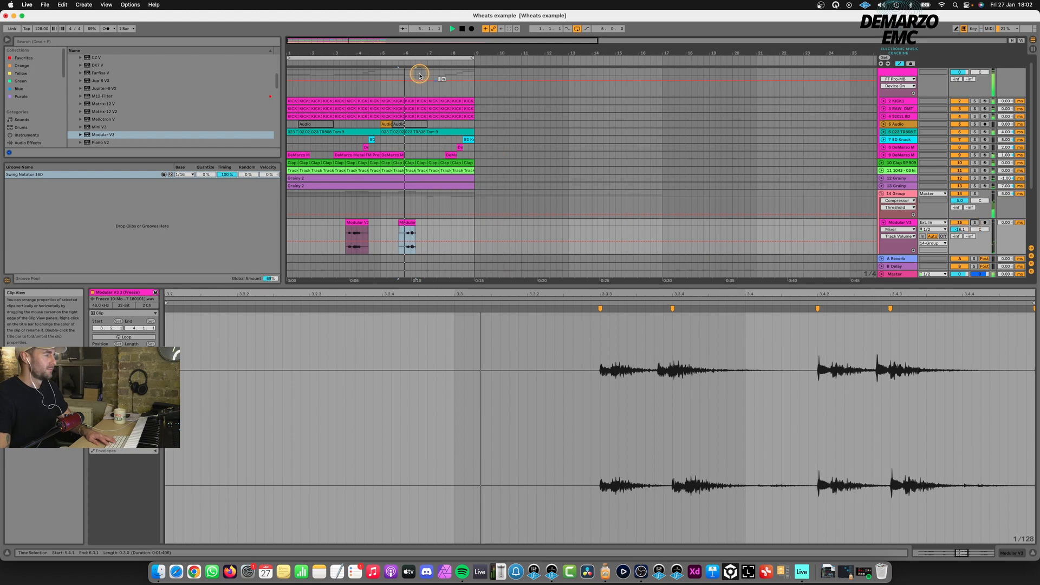
{"action": "double_click", "coordinate": [560, 286]}
{"action": "left_click", "coordinate": [358, 229]}
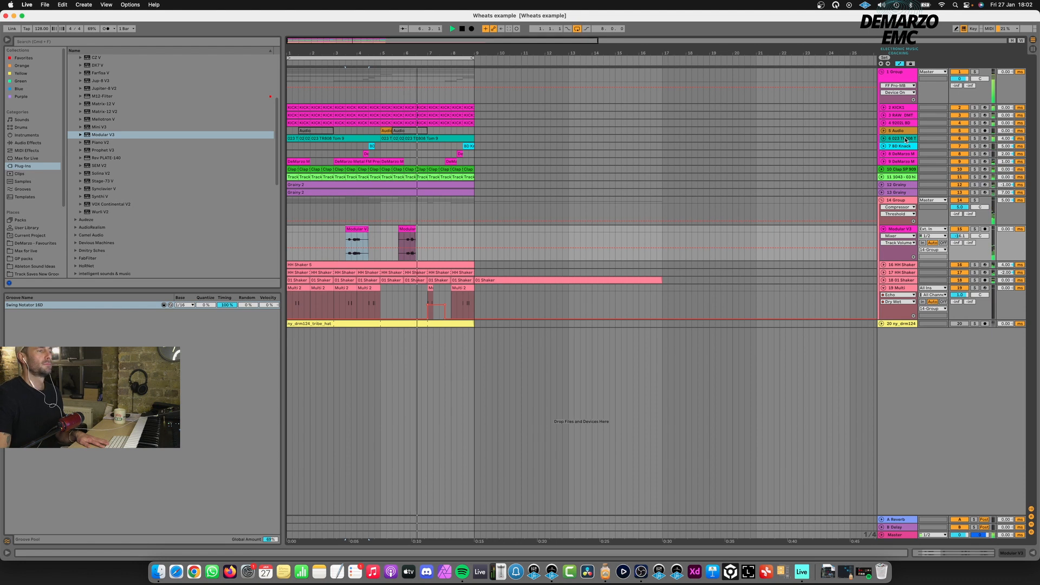
{"action": "left_click", "coordinate": [513, 259]}
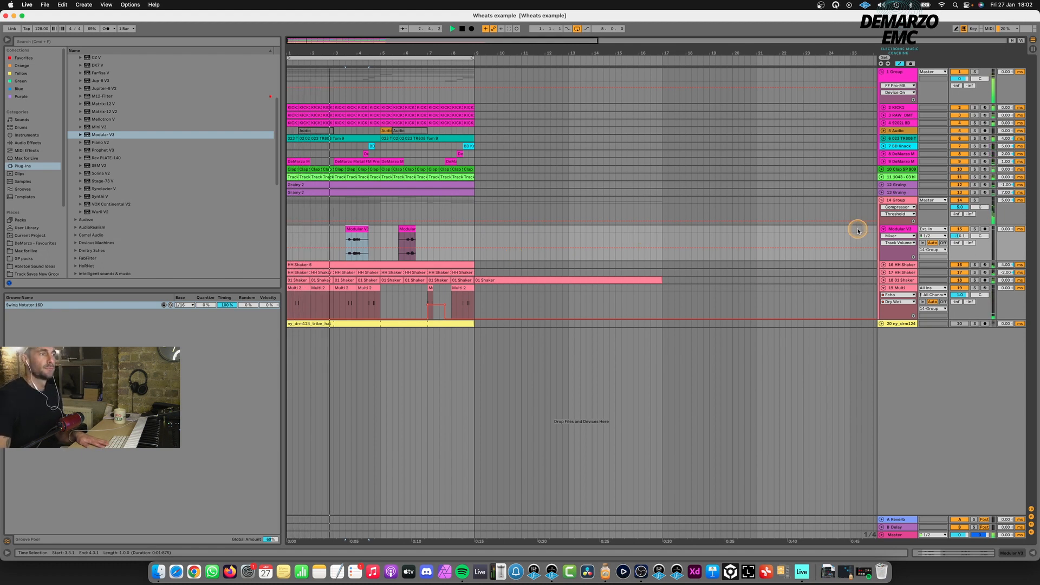
- Solo the 20 ny_drm124 track and show its Multiband Dynamics device
{"action": "left_click", "coordinate": [907, 325]}
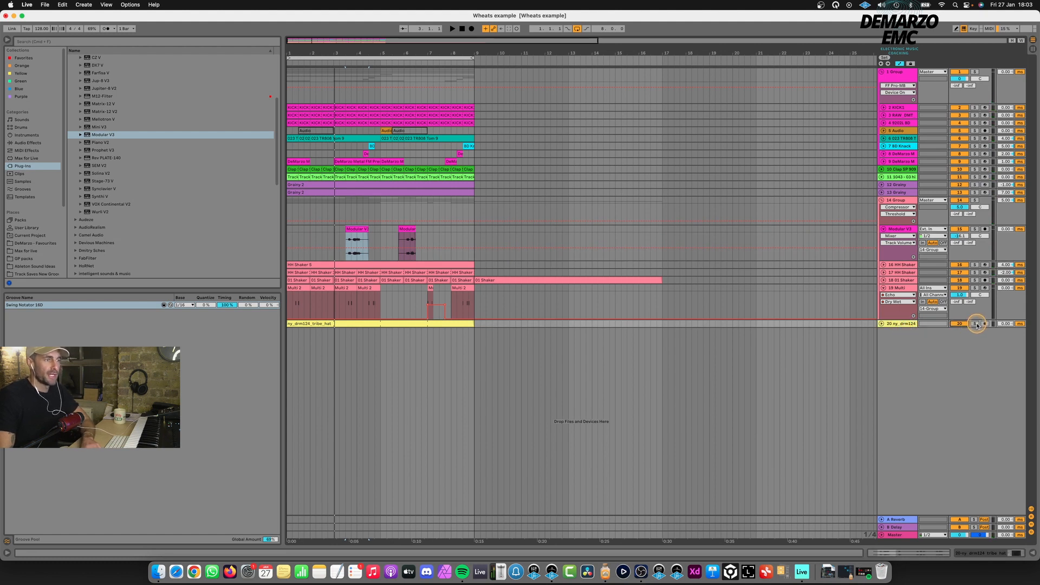
{"action": "left_click", "coordinate": [975, 324]}
{"action": "key", "text": "super+alt+l"}
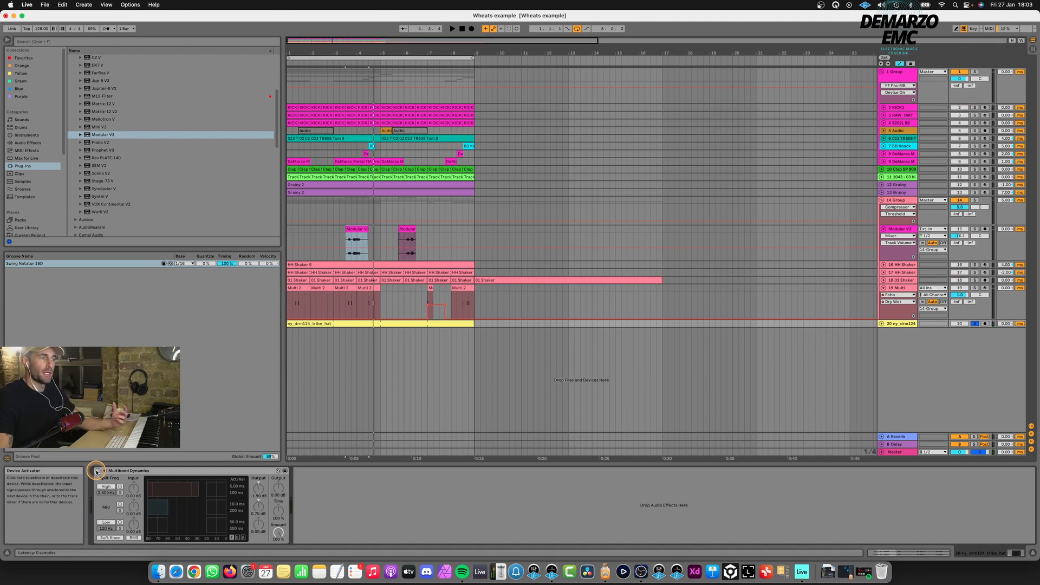
- Switch on Multiband Dynamics on the ny_drm124 track and examine its band thresholds and high-band output gain during playback
{"action": "left_click", "coordinate": [155, 496]}
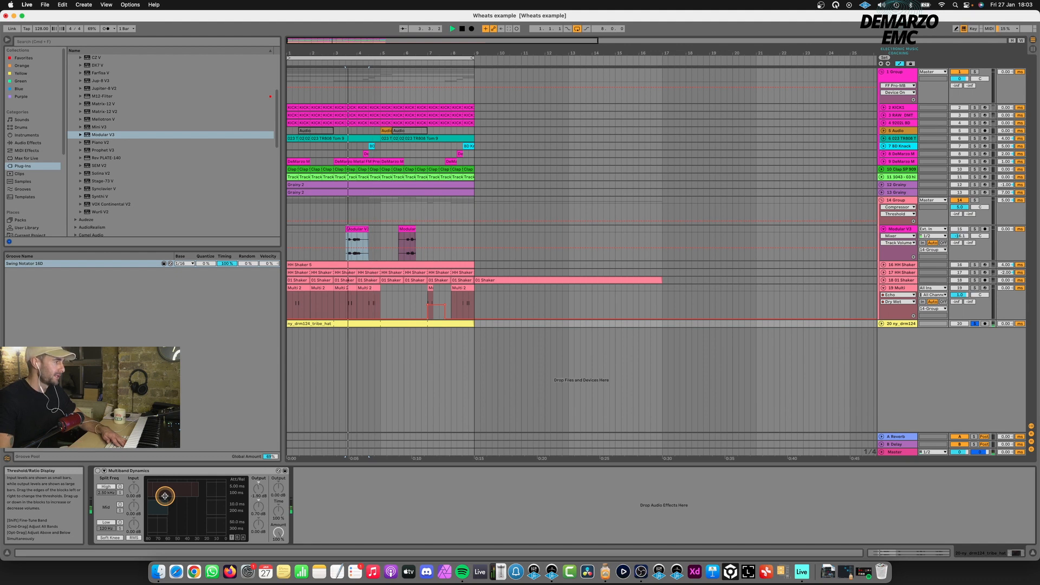
{"action": "left_click", "coordinate": [97, 471]}
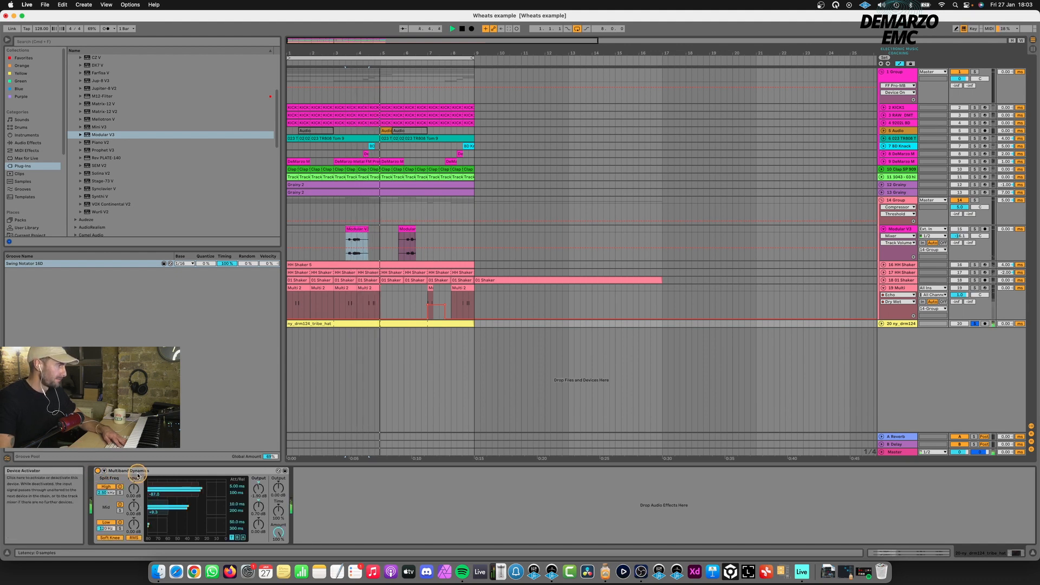
{"action": "left_click_drag", "start_coordinate": [169, 498], "coordinate": [165, 499]}
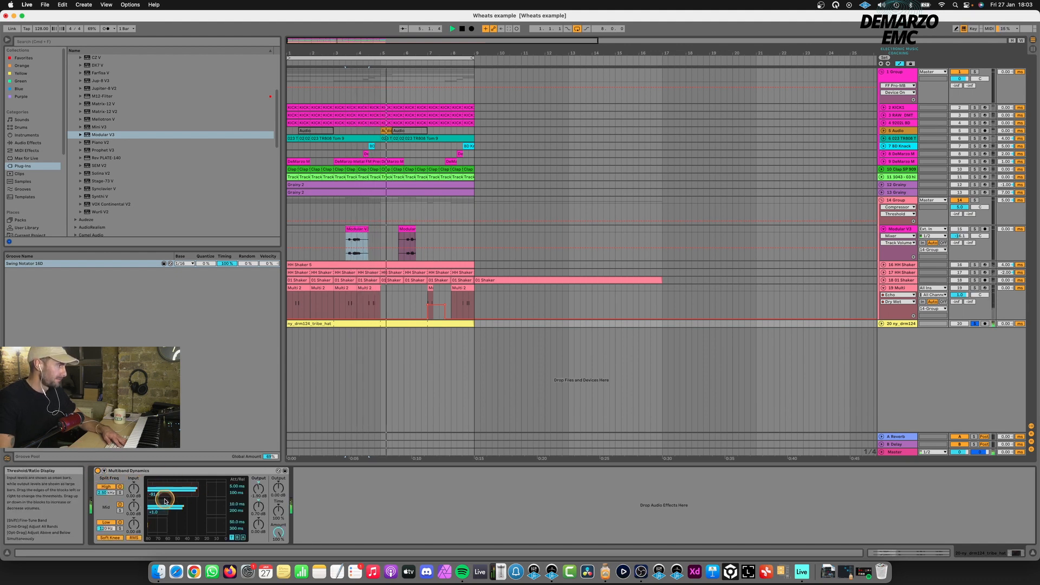
{"action": "left_click", "coordinate": [258, 489]}
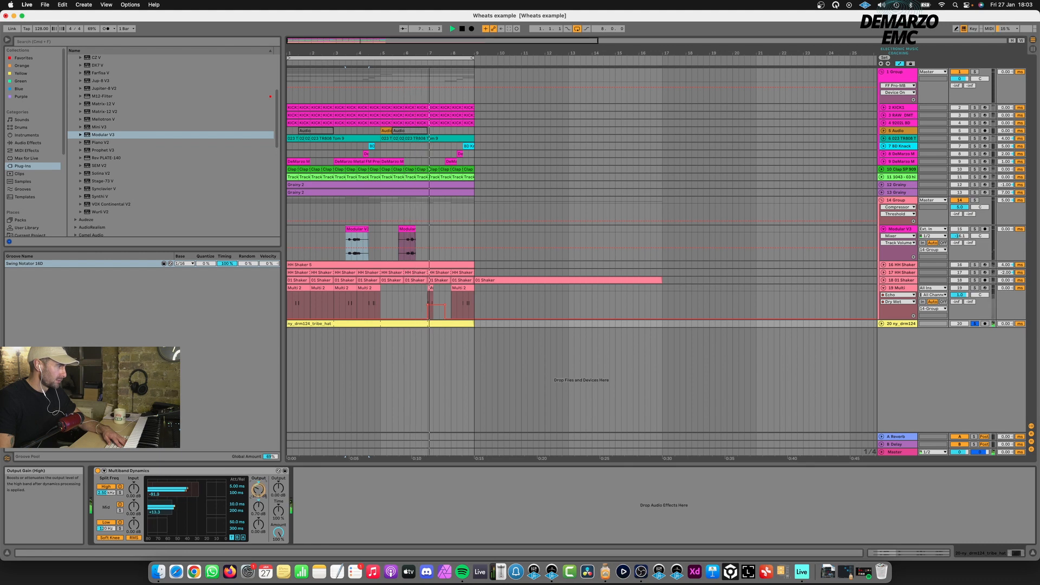
- Adjust the mid band's threshold and output gain in Multiband Dynamics while listening to the soloed ny_drm124 loop
{"action": "left_click", "coordinate": [173, 501]}
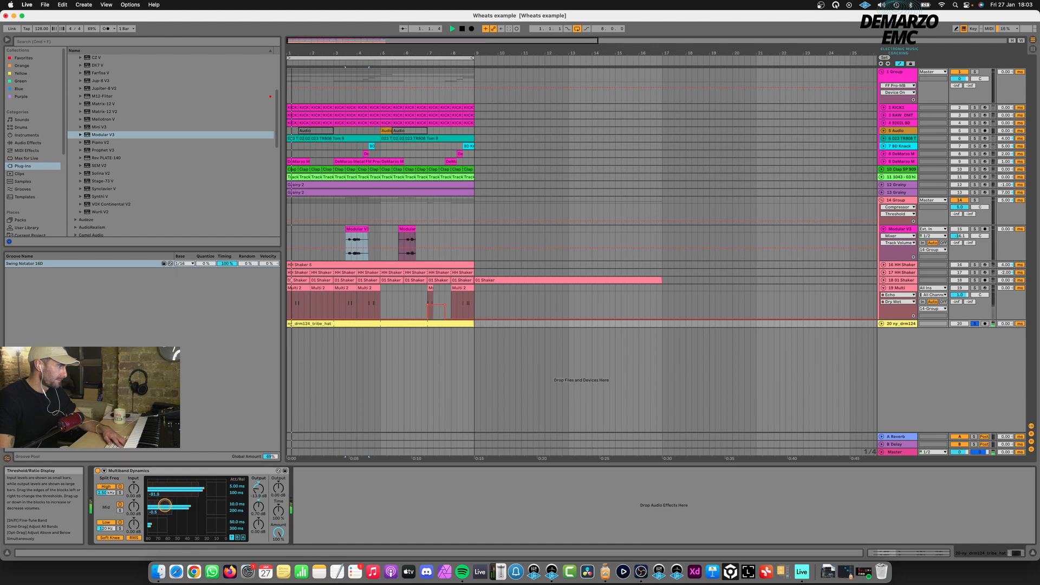
{"action": "left_click_drag", "start_coordinate": [166, 505], "coordinate": [171, 500]}
{"action": "left_click", "coordinate": [258, 506]}
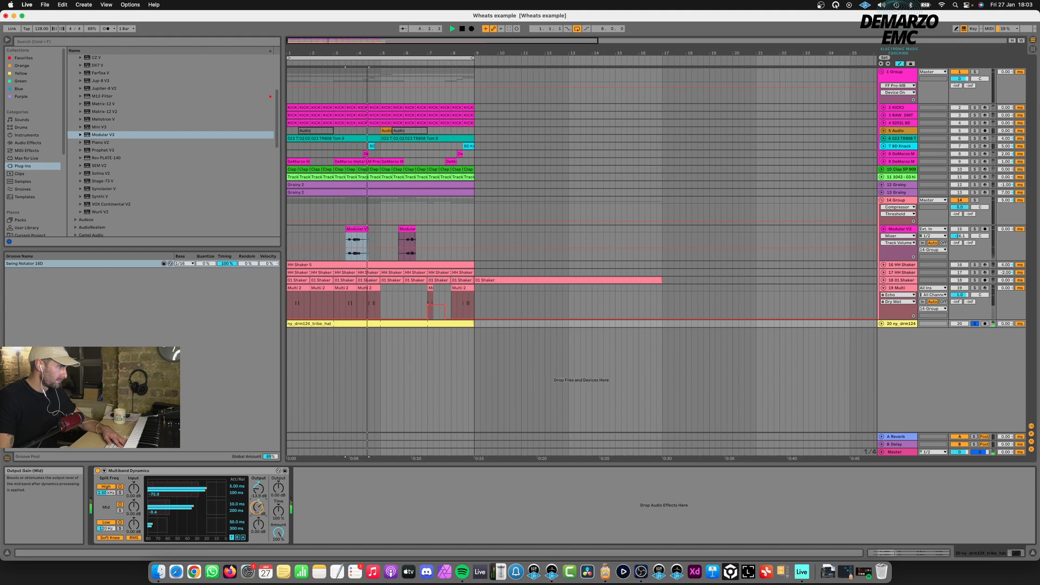
{"action": "left_click_drag", "start_coordinate": [258, 506], "coordinate": [258, 504]}
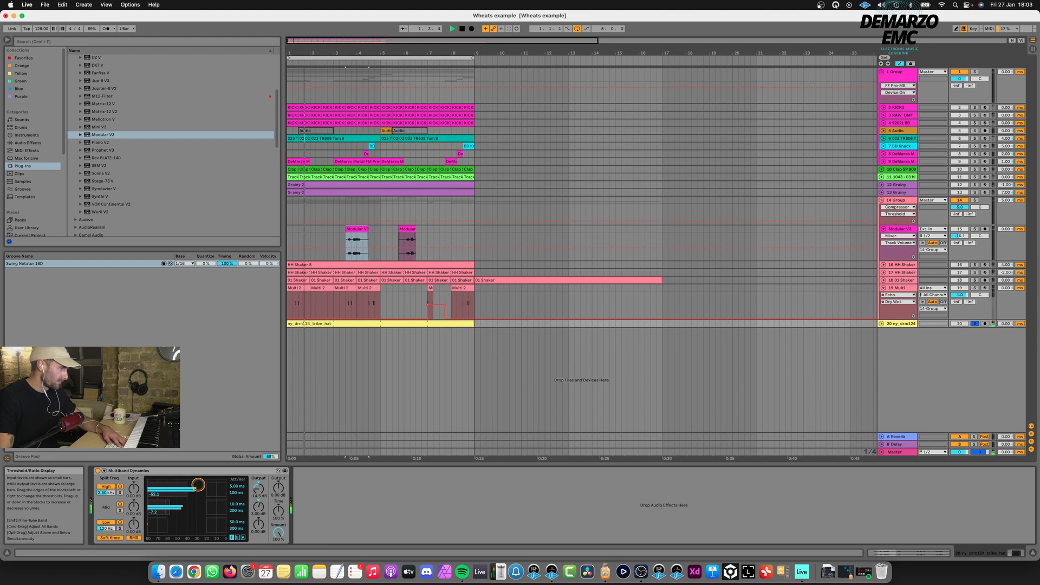
{"action": "key", "text": "space"}
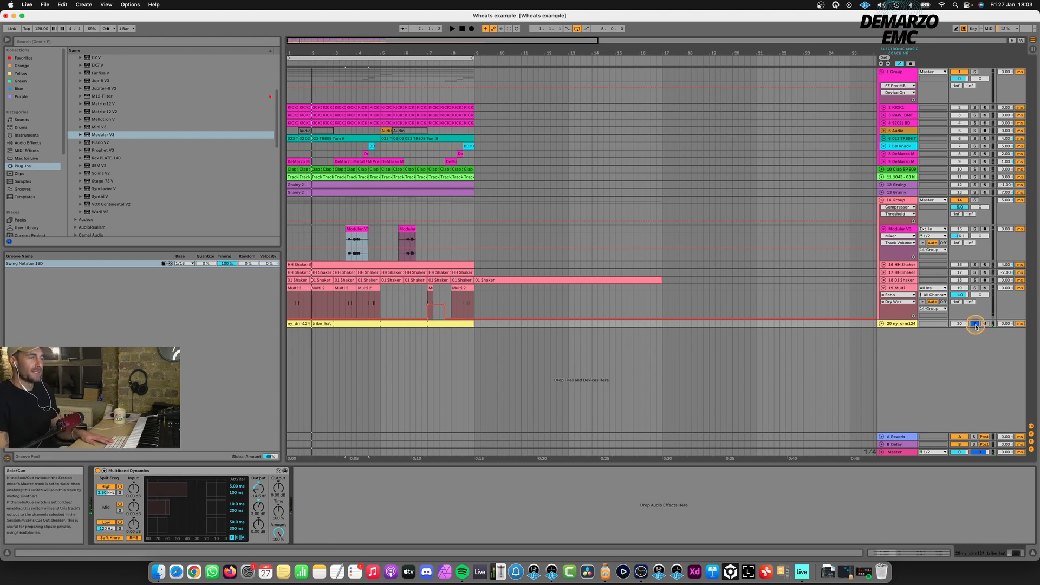
- Unsolo the ny_drm124 track, raise its Multiband Dynamics high-band output gain against the full groove, and save the set
{"action": "left_click", "coordinate": [976, 324]}
{"action": "key", "text": "space"}
{"action": "left_click", "coordinate": [893, 324]}
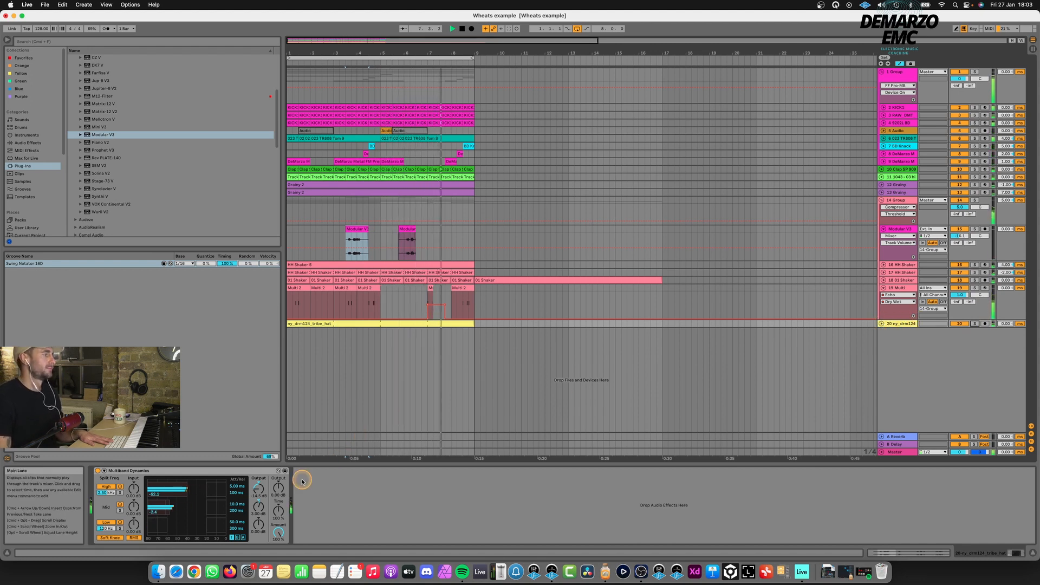
{"action": "left_click_drag", "start_coordinate": [258, 489], "coordinate": [258, 476]}
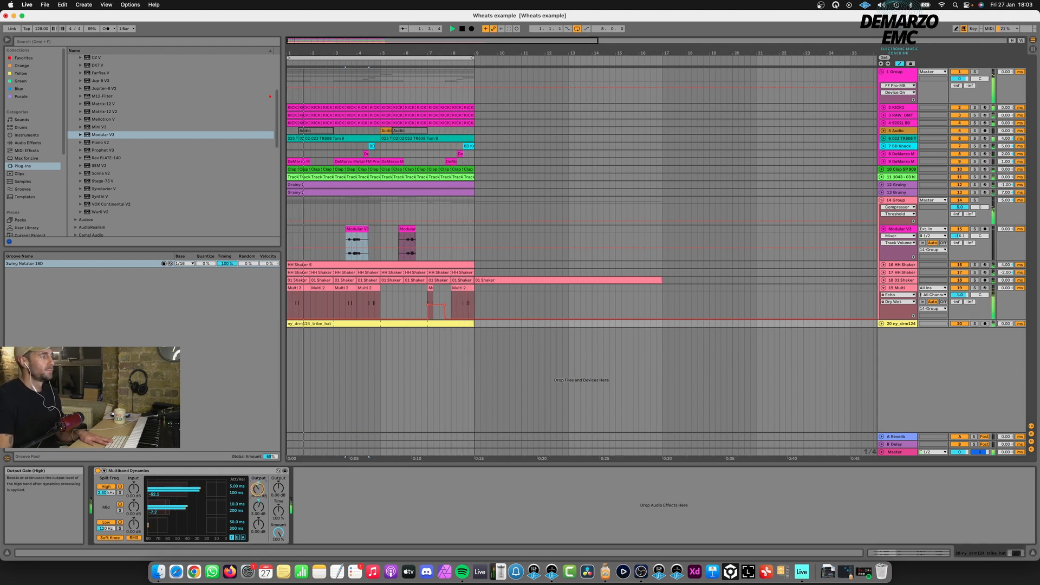
{"action": "key", "text": "super+s"}
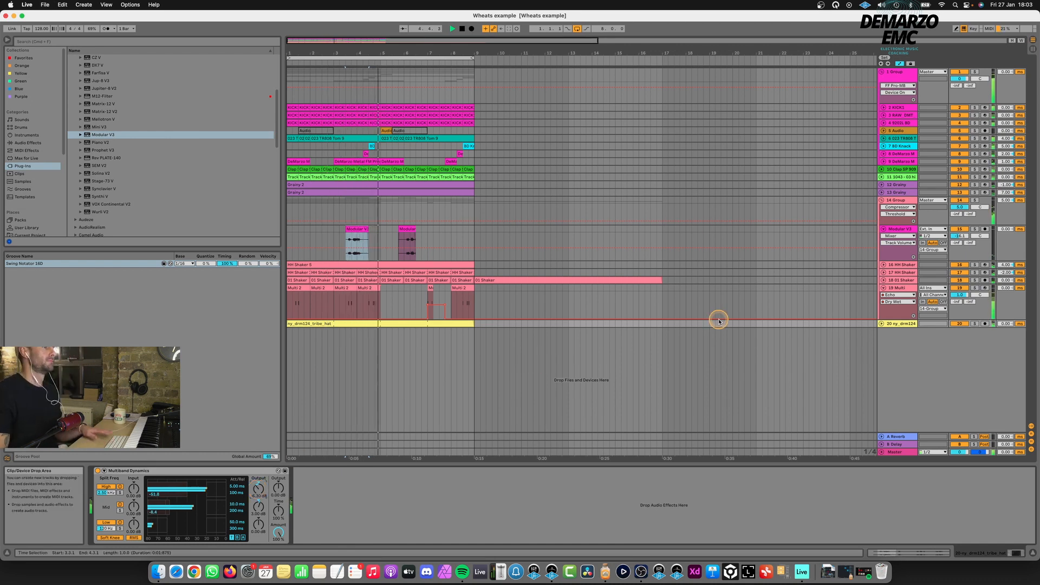
- Fold the 19 Multi track and unfold the 18 01 Shaker track with its Echo and Auto Filter devices shown
{"action": "left_click", "coordinate": [897, 230]}
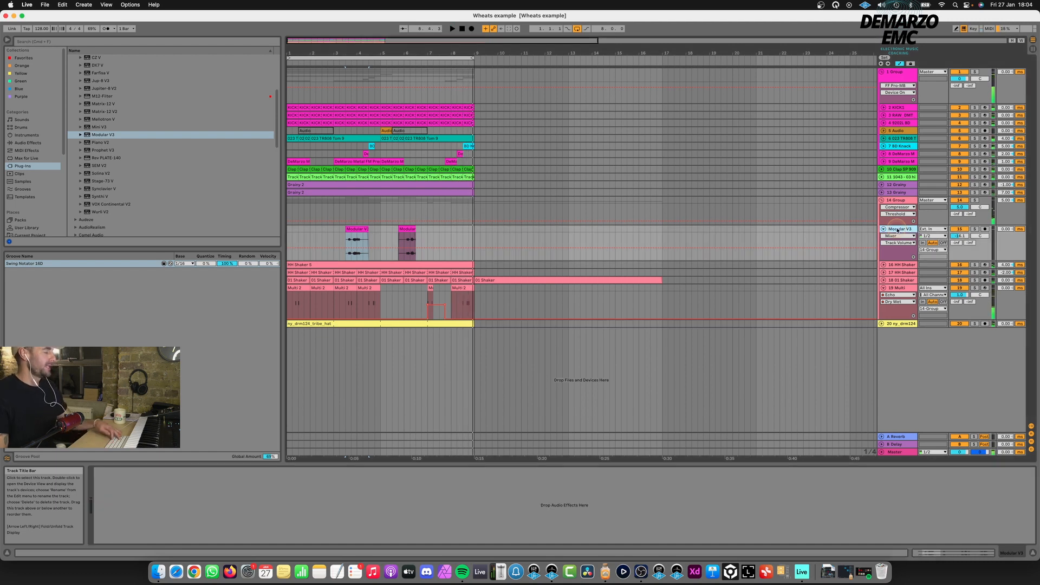
{"action": "left_click", "coordinate": [883, 288]}
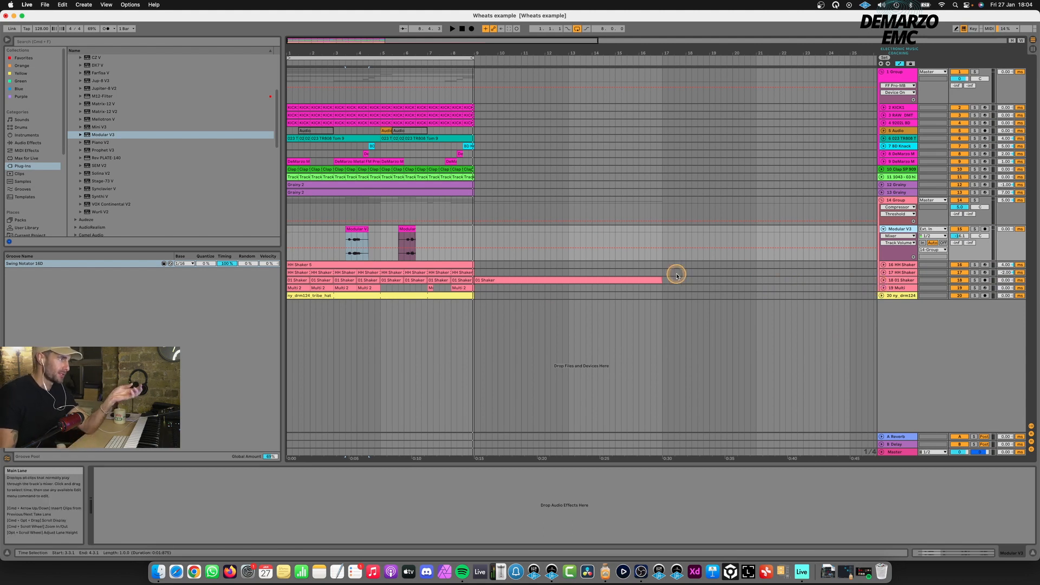
{"action": "left_click", "coordinate": [900, 280]}
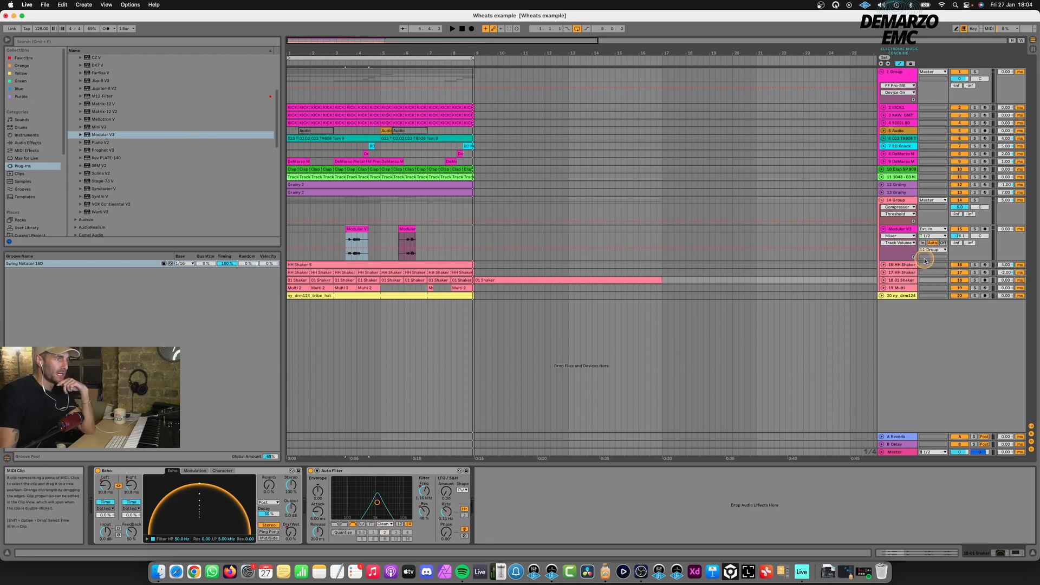
{"action": "left_click", "coordinate": [883, 280]}
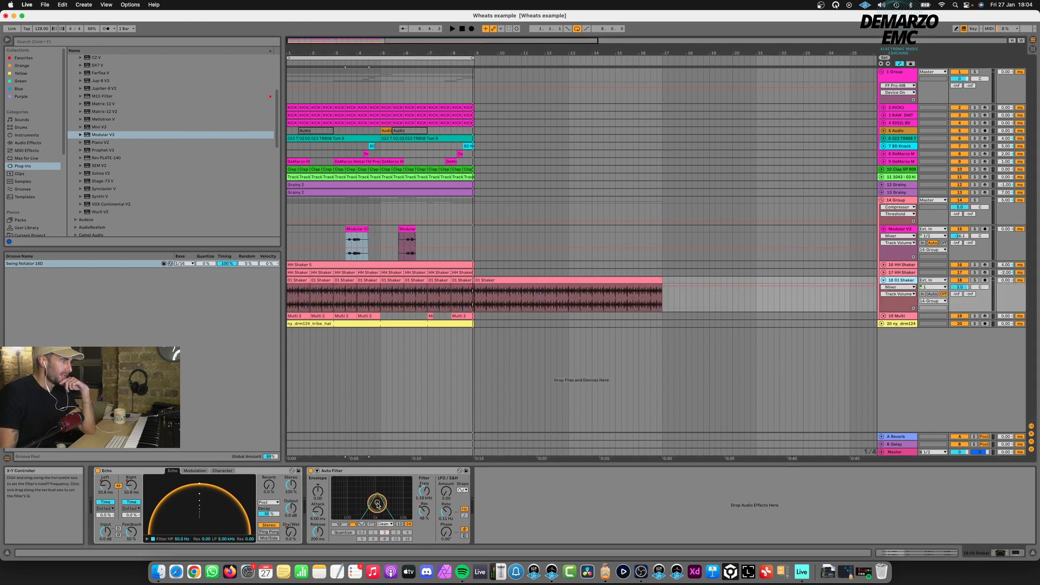
- Play from the first Modular V3 clip and adjust the 01 Shaker track's Auto Filter frequency and resonance against the groove
{"action": "left_click", "coordinate": [358, 255]}
{"action": "key", "text": "space"}
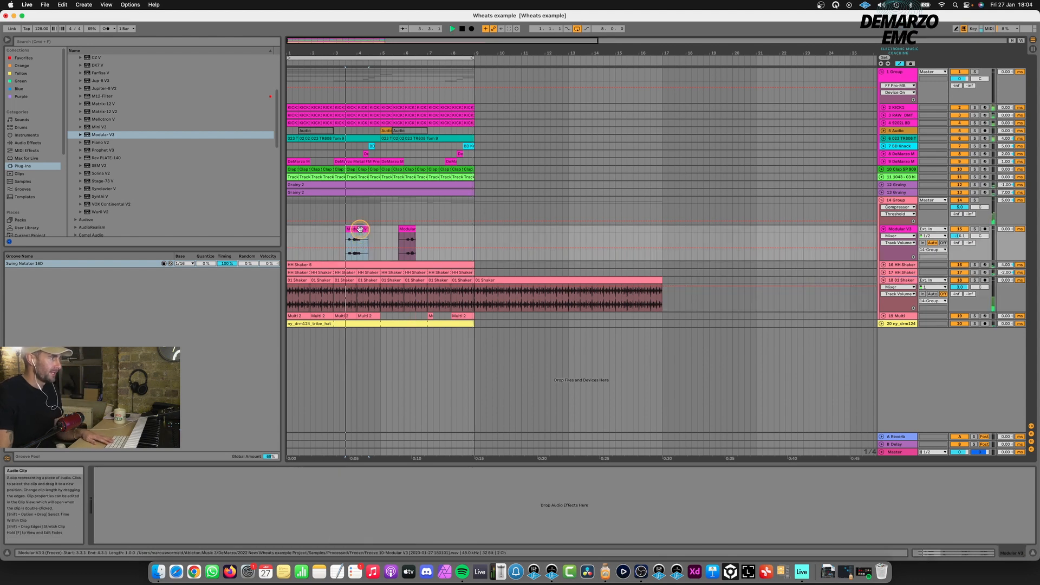
{"action": "left_click", "coordinate": [891, 281]}
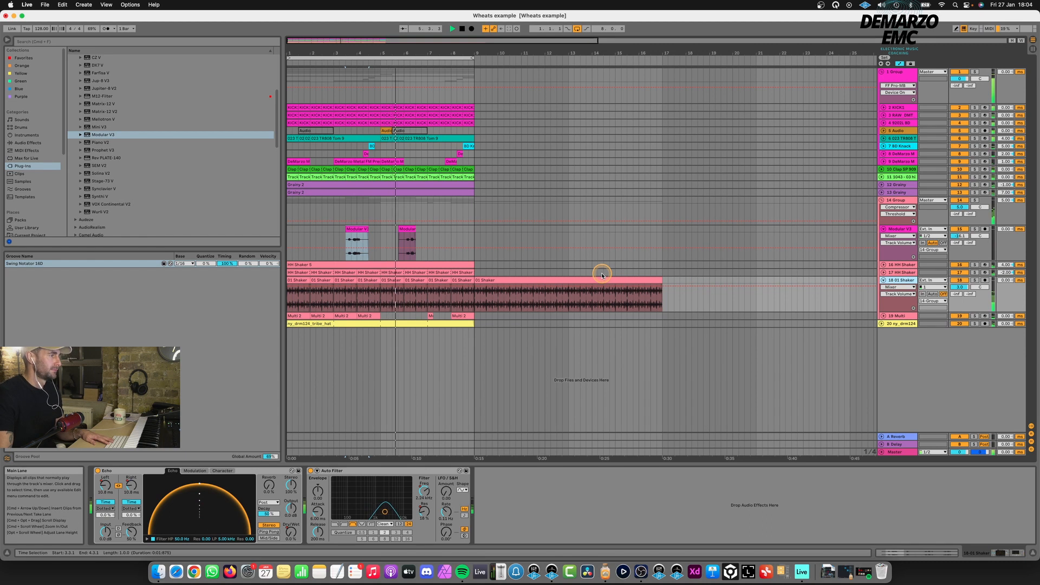
{"action": "left_click", "coordinate": [443, 264]}
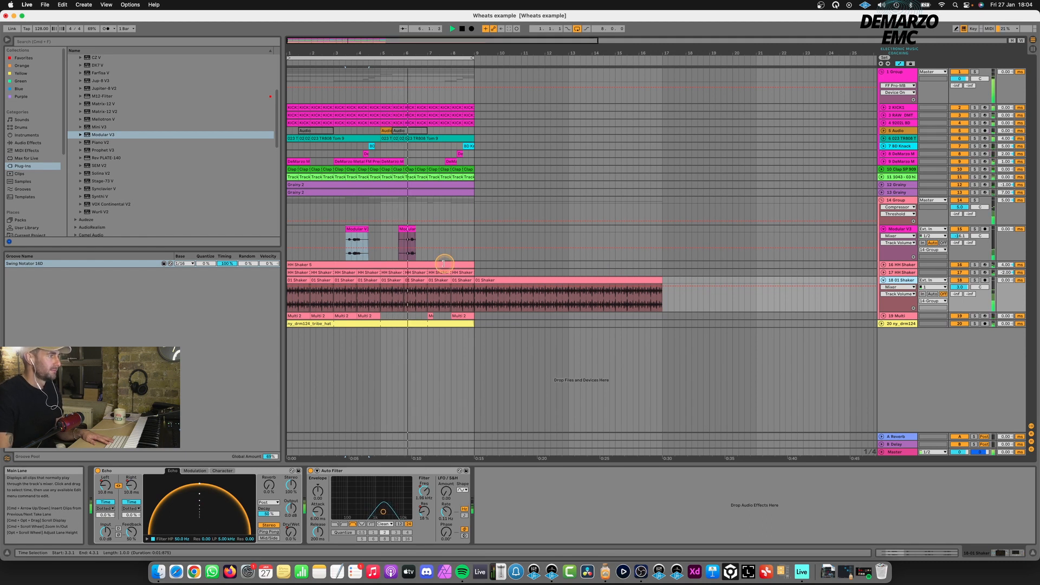
- Paste a copy of the first Modular V3 clip at 7.1 on the same track and play it back
{"action": "left_click", "coordinate": [354, 233]}
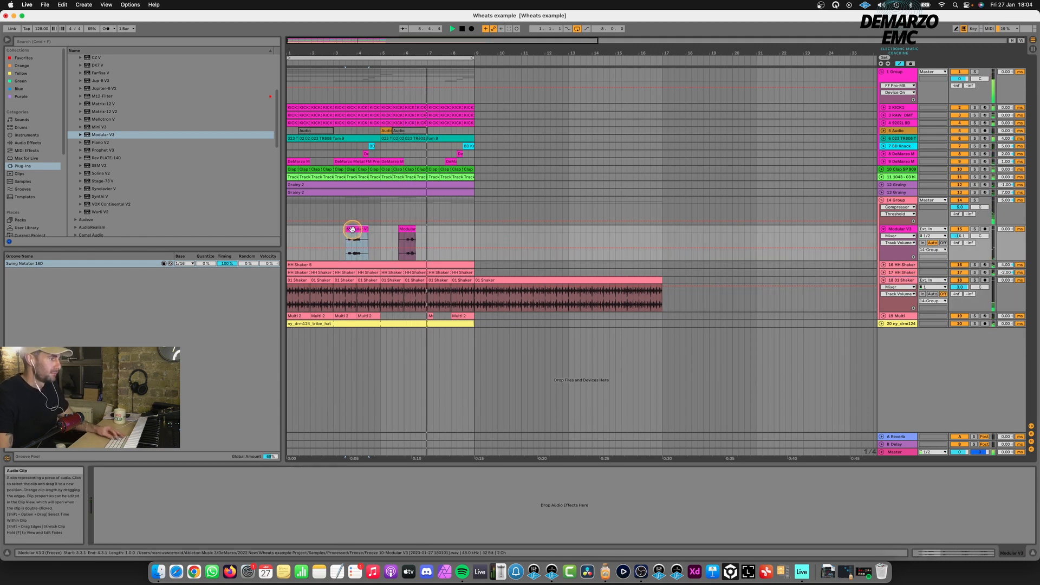
{"action": "left_click", "coordinate": [427, 232]}
{"action": "key", "text": "space"}
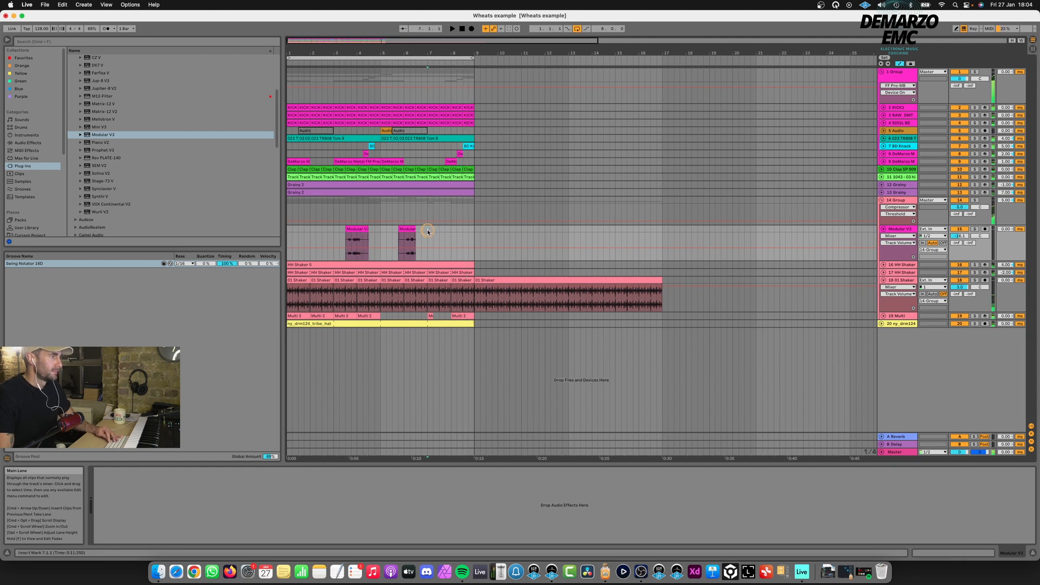
{"action": "key", "text": "super+v"}
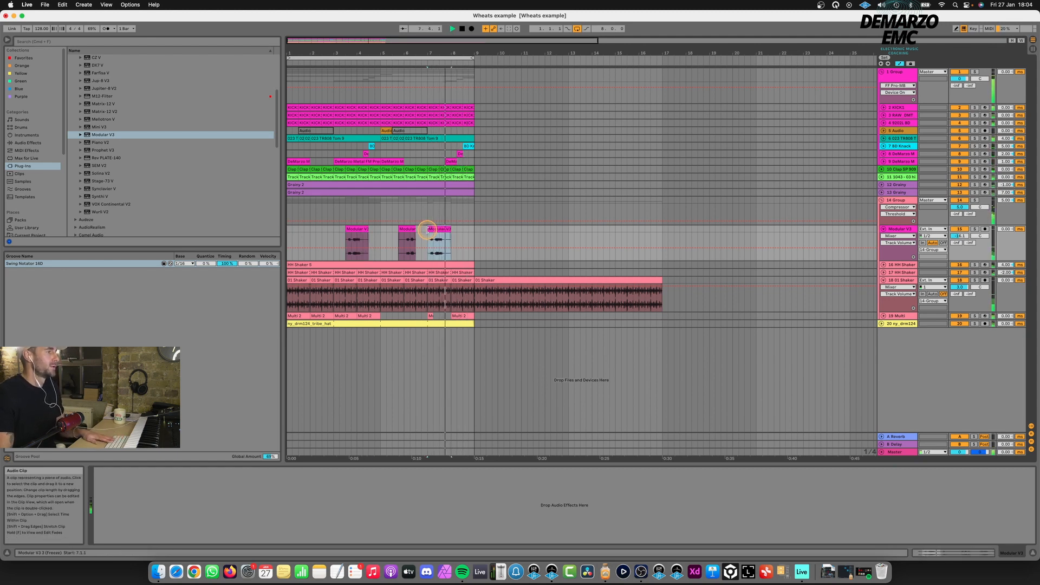
{"action": "key", "text": "space"}
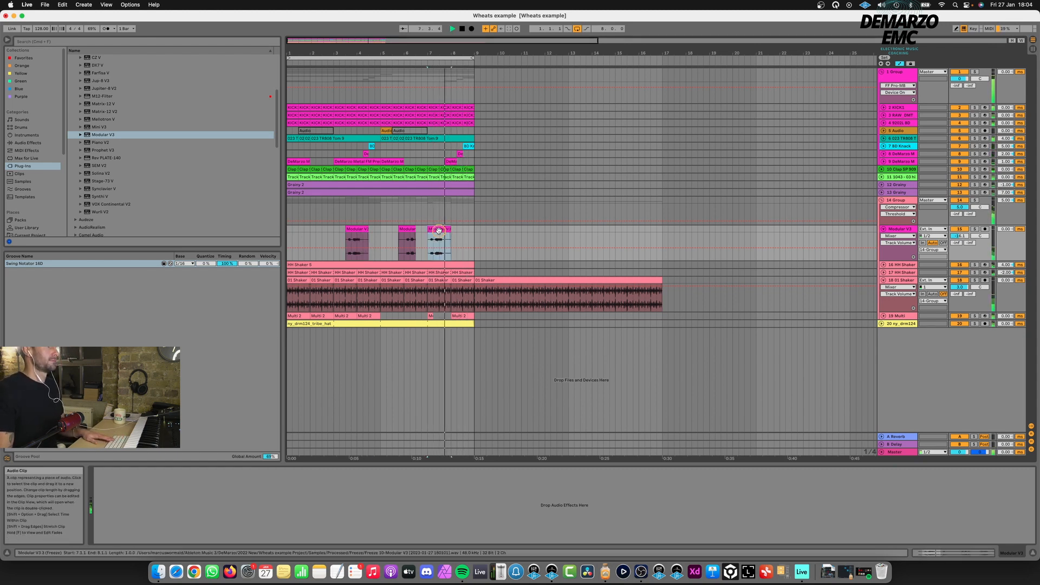
- Open the pasted Modular V3 clip's sample and listen to it soloed and with the full groove
{"action": "double_click", "coordinate": [439, 230]}
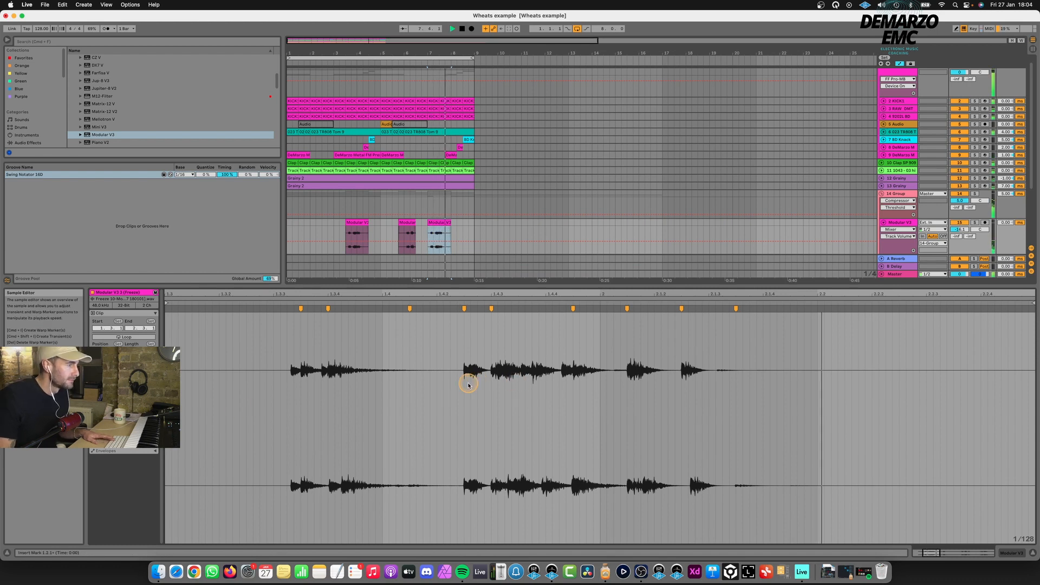
{"action": "left_click", "coordinate": [973, 223]}
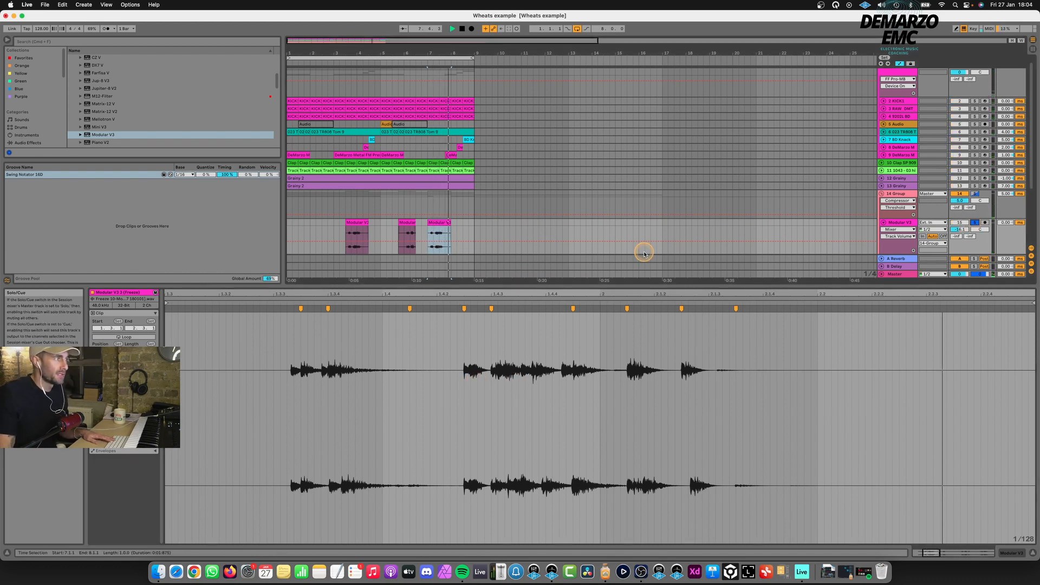
{"action": "key", "text": "space"}
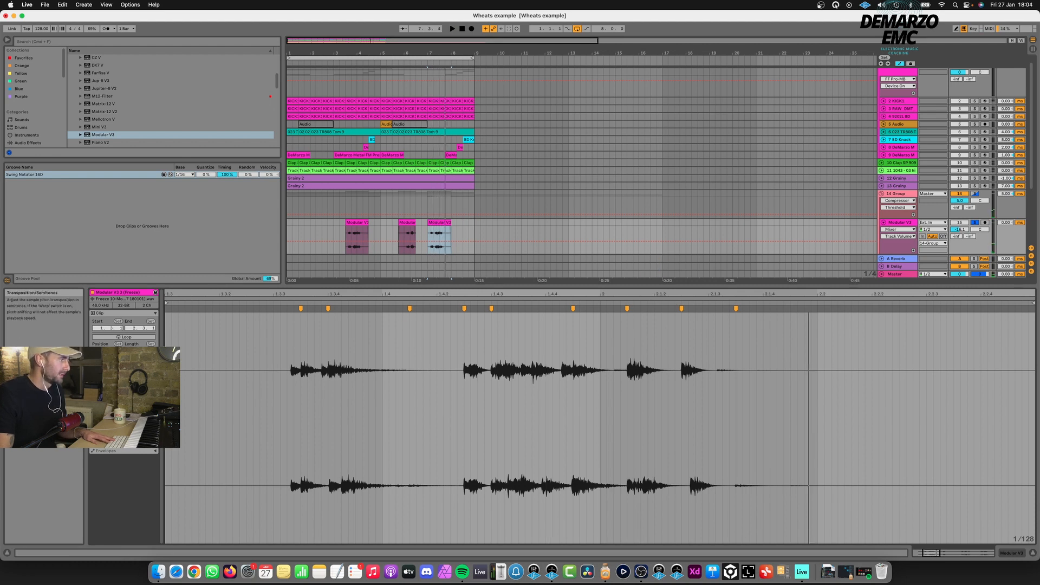
{"action": "left_click", "coordinate": [975, 222]}
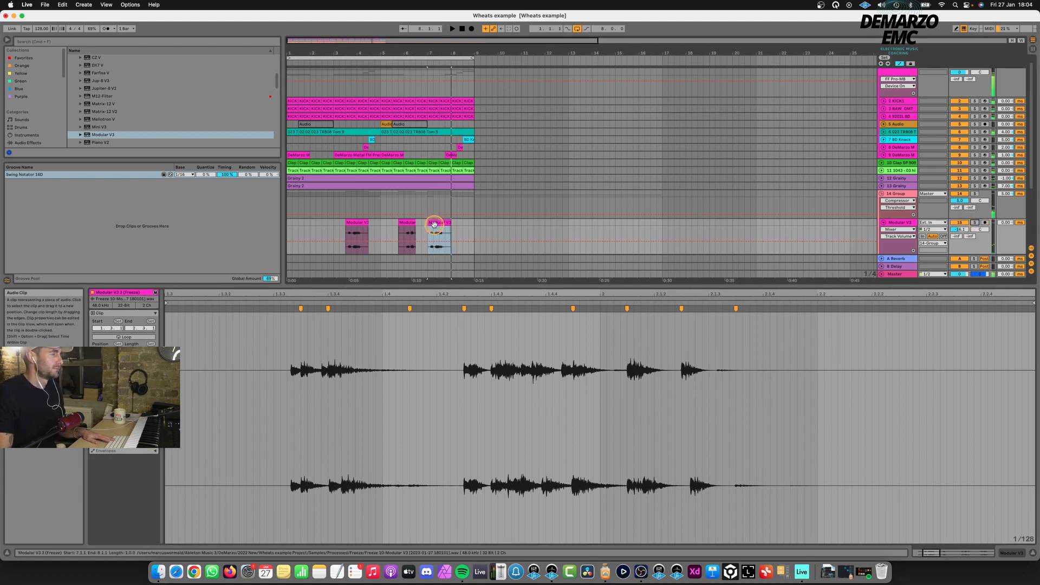
- Set the pasted clip's sample grid to 1/16 and quantize all of its audio
{"action": "right_click", "coordinate": [569, 377]}
{"action": "left_click", "coordinate": [626, 354]}
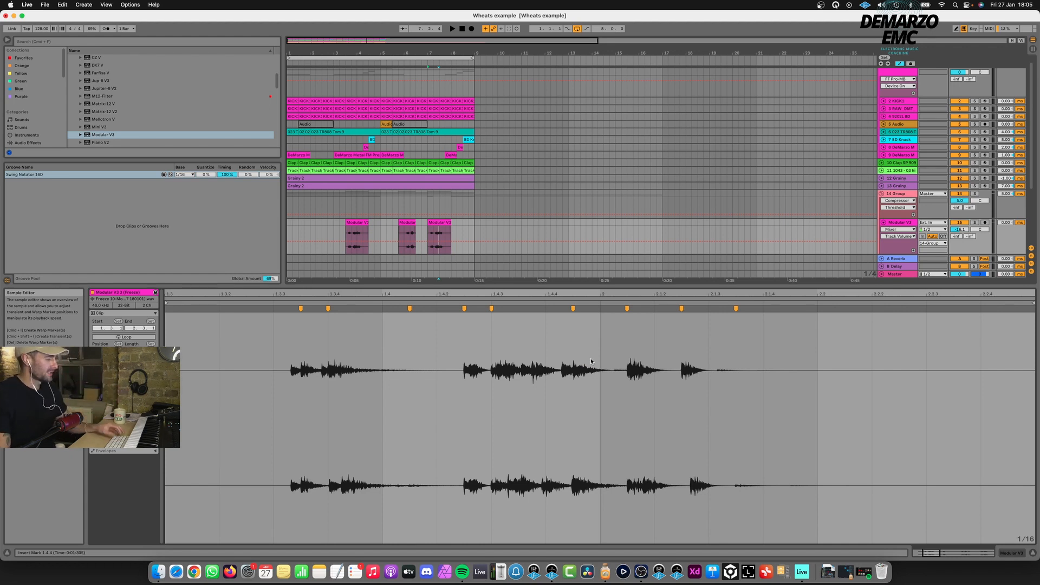
{"action": "key", "text": "super+a"}
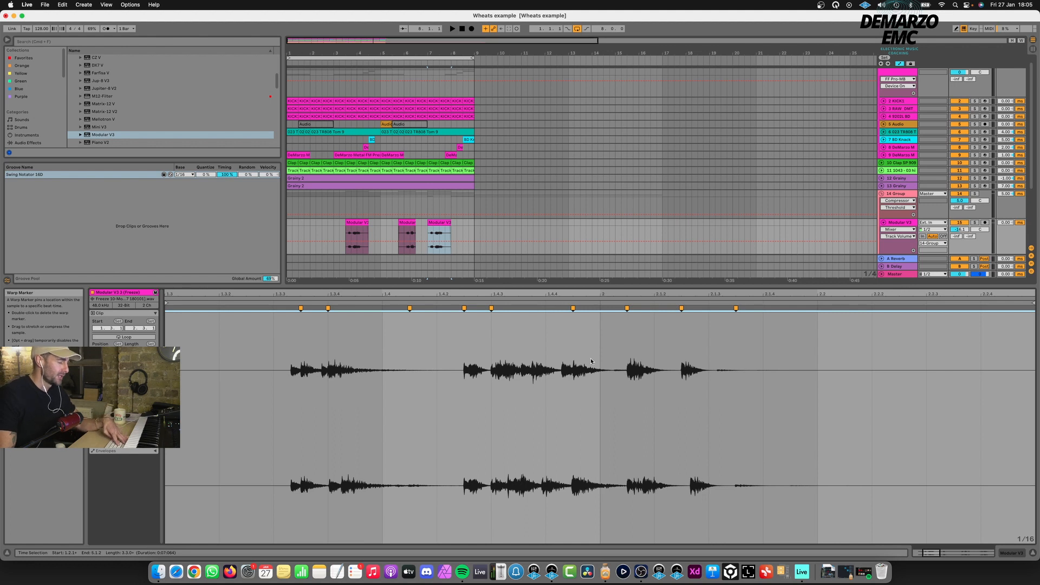
{"action": "key", "text": "super+z"}
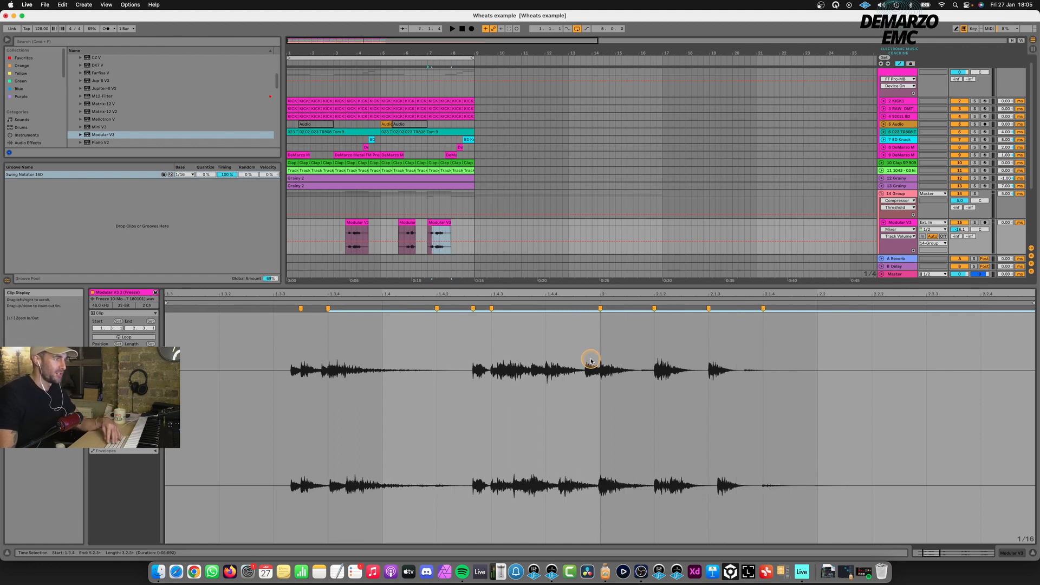
- Listen to the quantized Modular V3 clip soloed and with the full groove, and save the set
{"action": "key", "text": "space"}
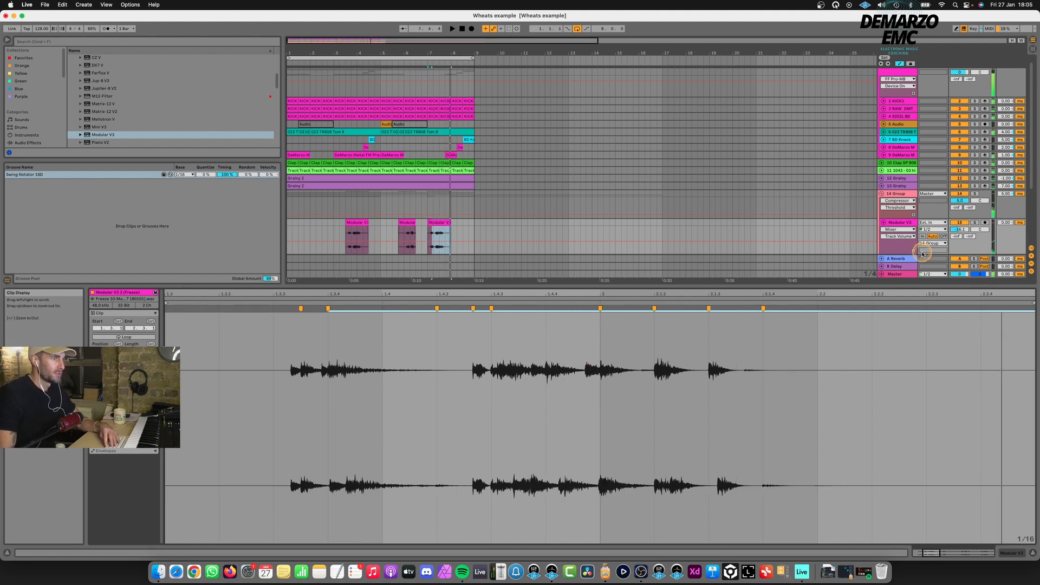
{"action": "left_click", "coordinate": [974, 223]}
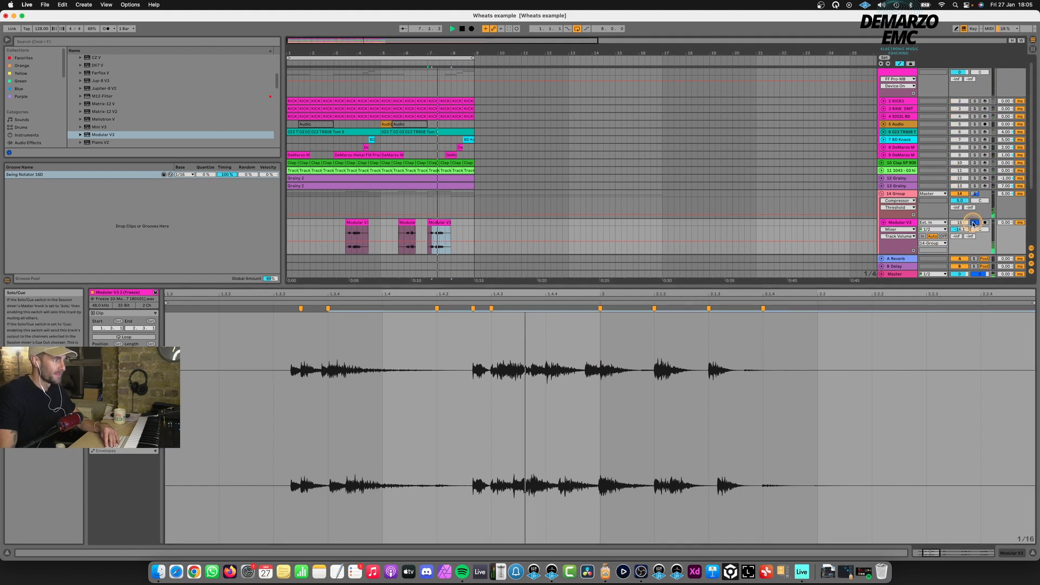
{"action": "left_click", "coordinate": [973, 222]}
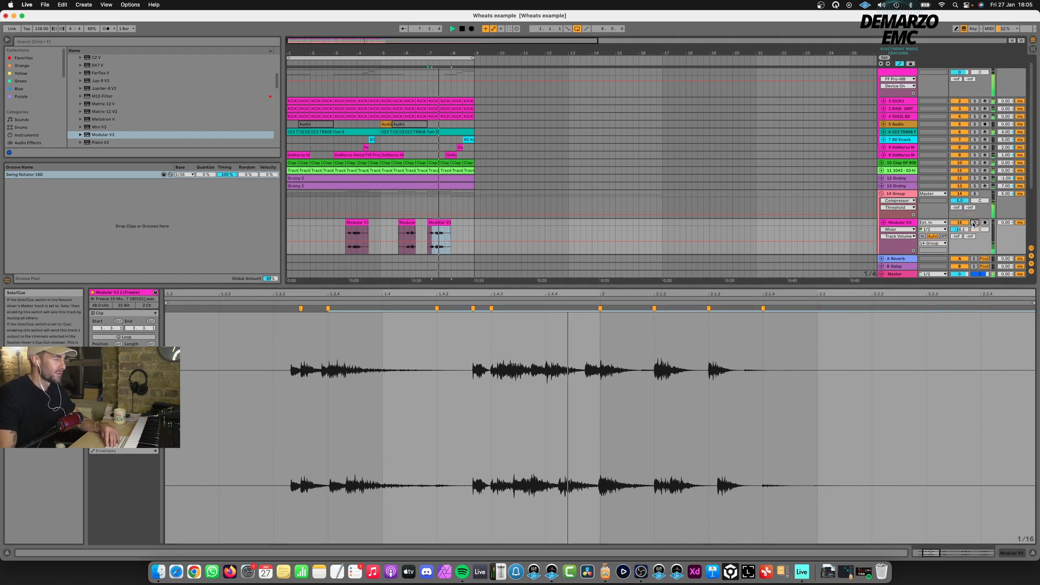
{"action": "left_click", "coordinate": [362, 223]}
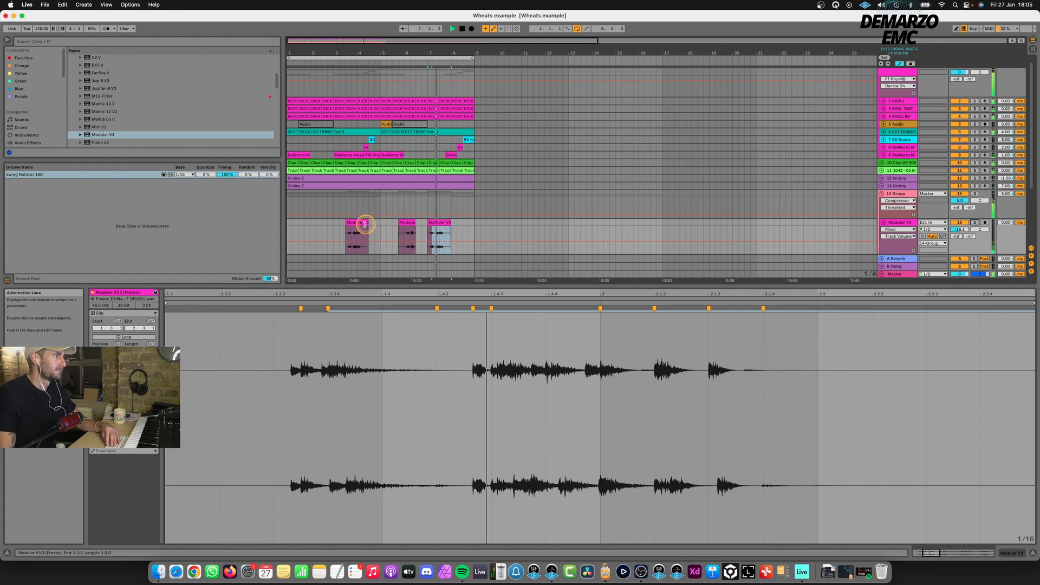
{"action": "left_click", "coordinate": [443, 228]}
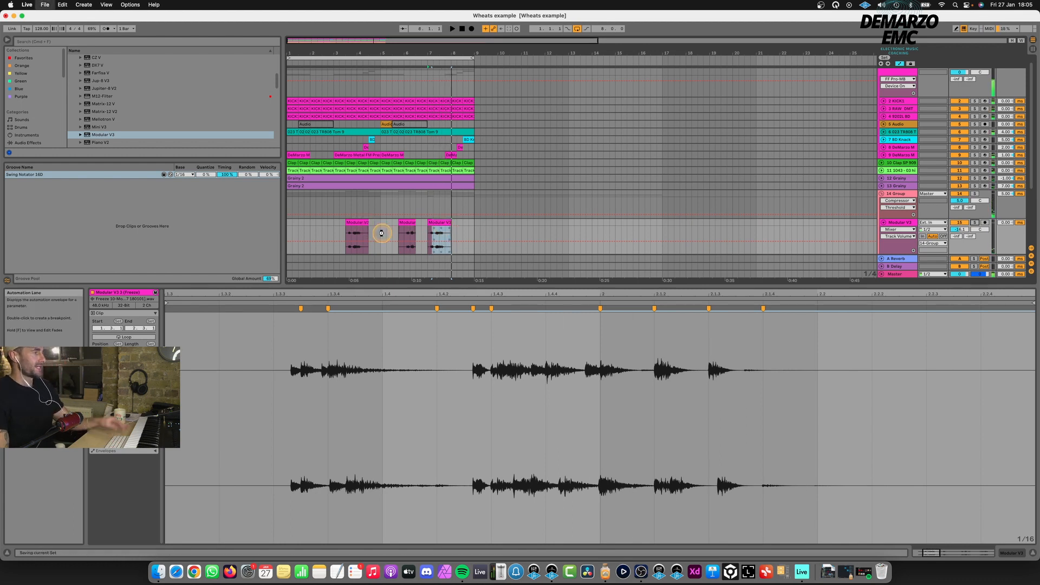
- Examine the first Modular V3 clip's sample and warp markers, and hide the clip view
{"action": "left_click", "coordinate": [359, 222]}
{"action": "left_click", "coordinate": [502, 336]}
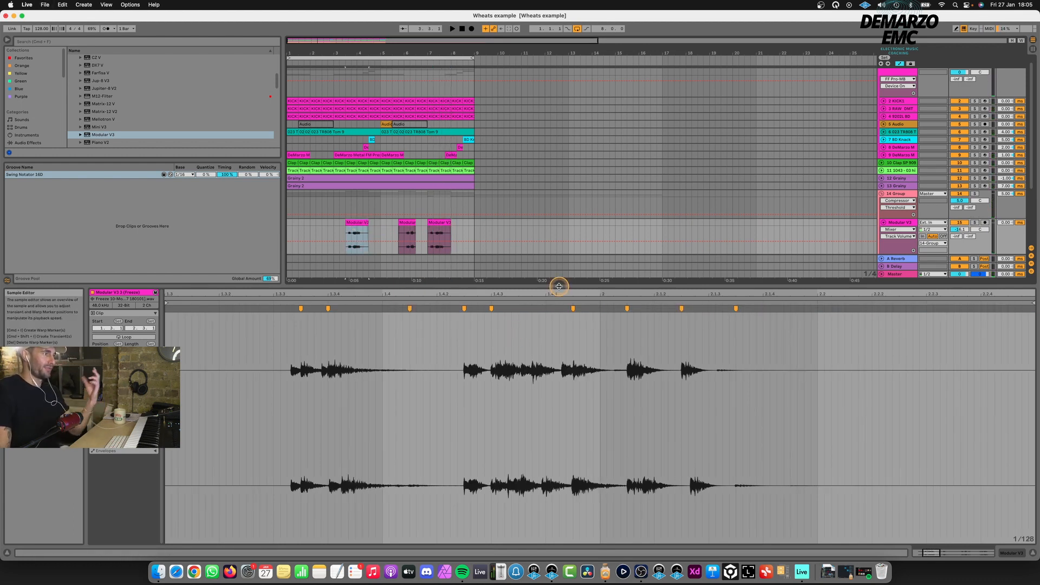
{"action": "left_click_drag", "start_coordinate": [556, 289], "coordinate": [558, 284]}
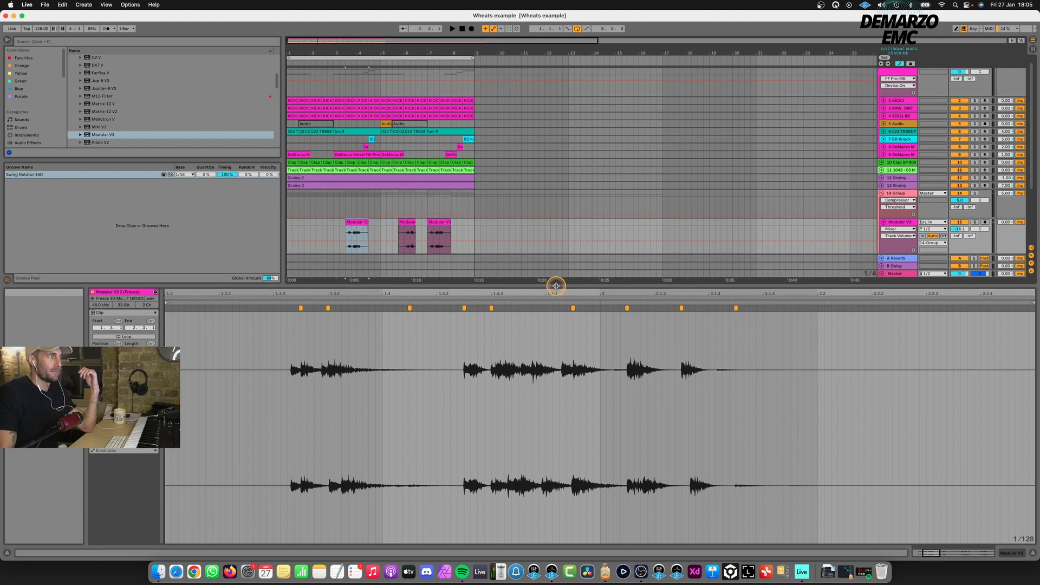
{"action": "double_click", "coordinate": [556, 286]}
- Fold the Modular V3 and 18 01 Shaker tracks while the full groove plays
{"action": "left_click", "coordinate": [881, 229]}
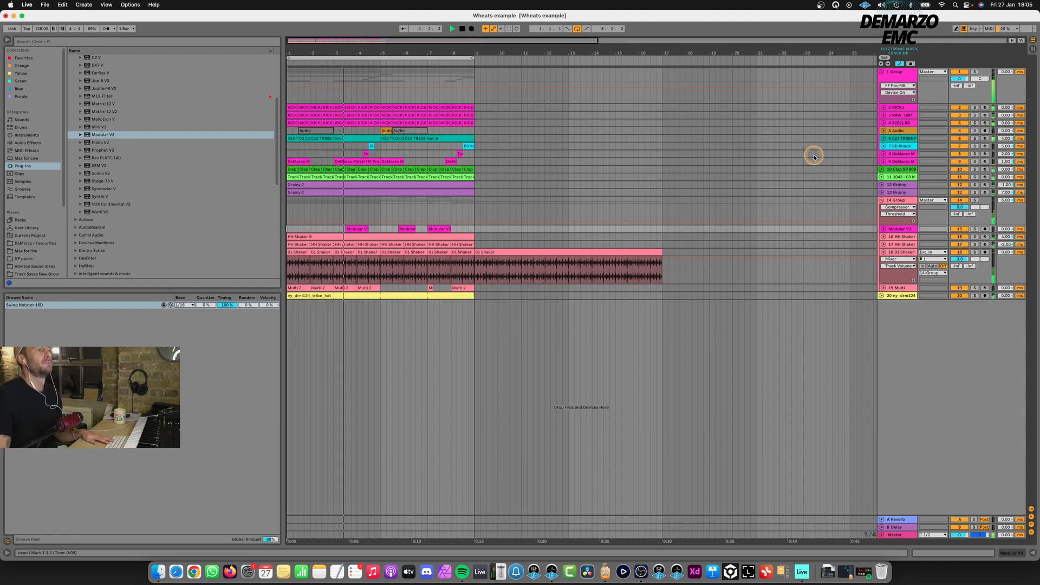
{"action": "left_click", "coordinate": [909, 162]}
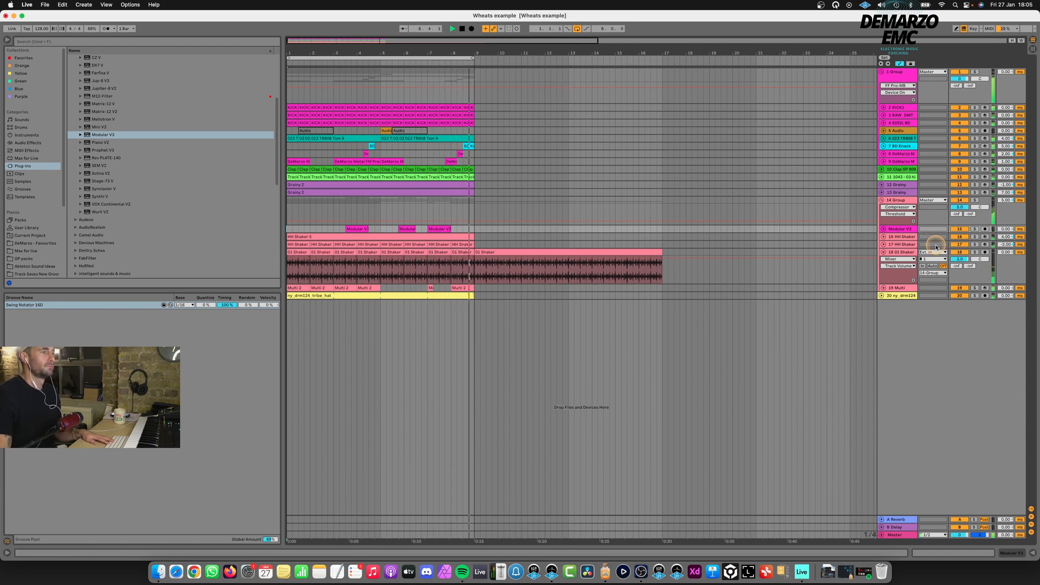
{"action": "left_click", "coordinate": [883, 253]}
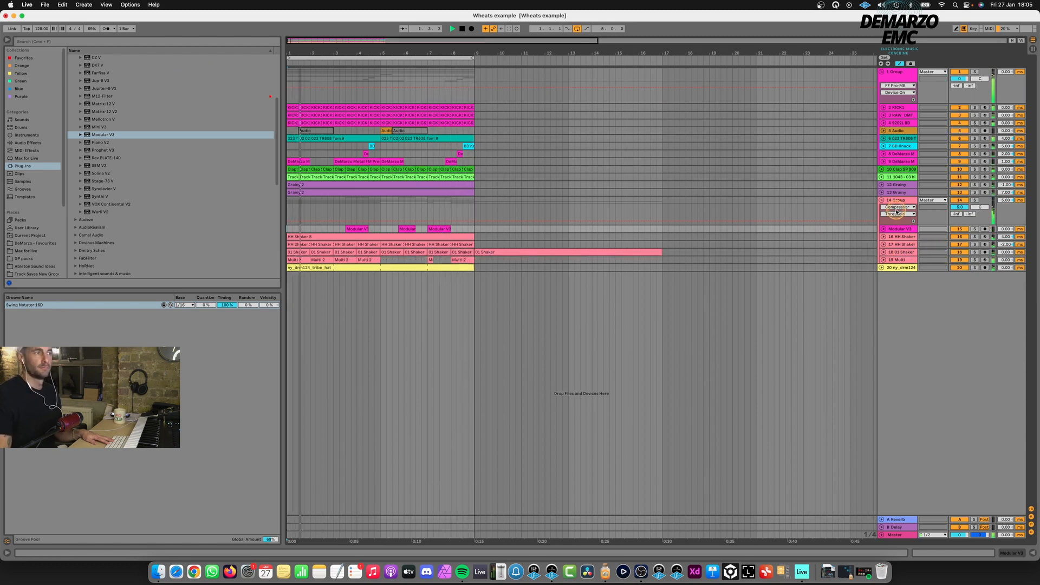
- Save the set and examine the FF Pro-MB band on the first group
{"action": "left_click", "coordinate": [899, 202]}
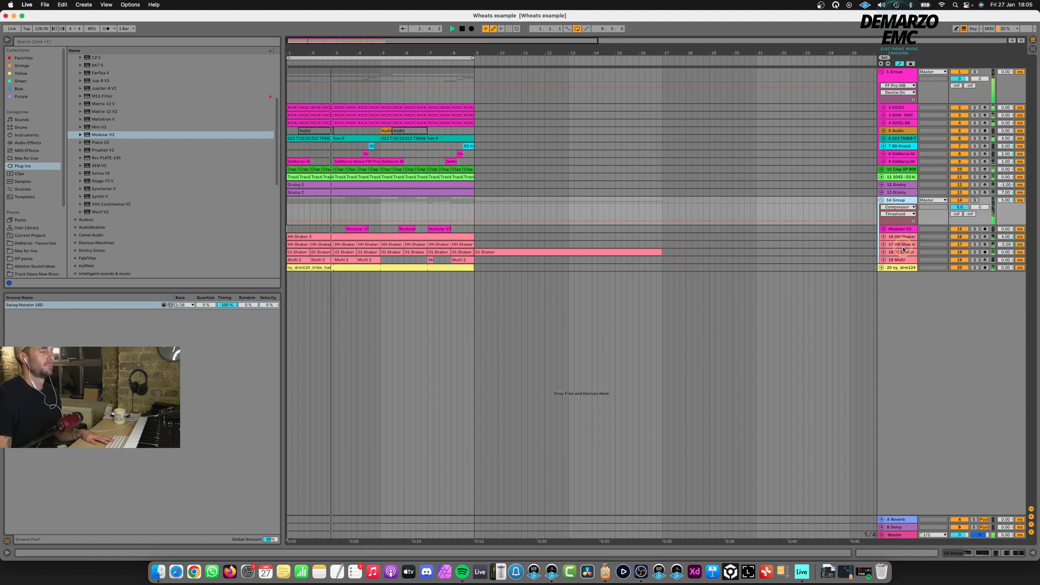
{"action": "key", "text": "super+s"}
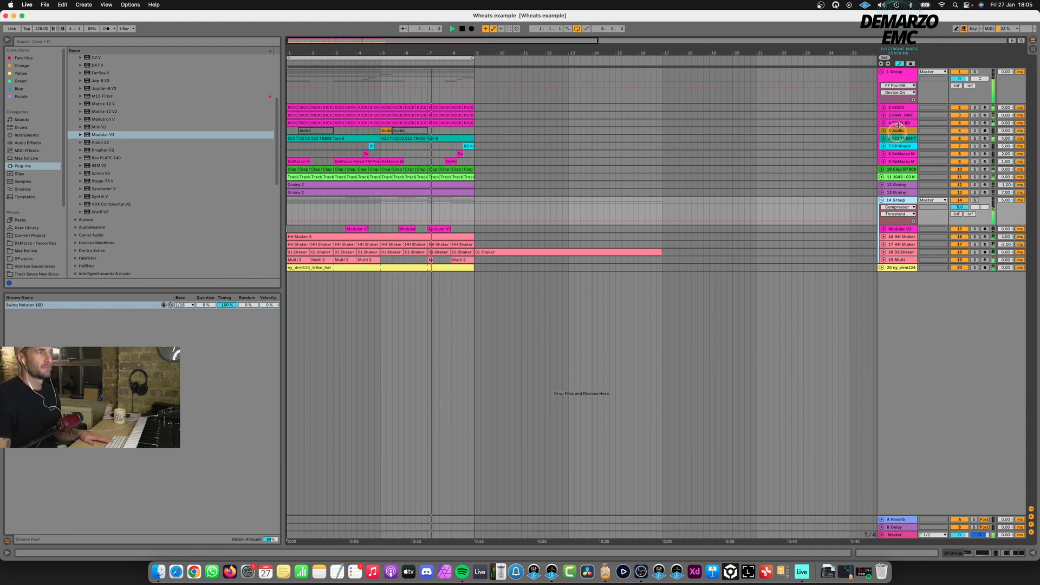
{"action": "left_click", "coordinate": [900, 76]}
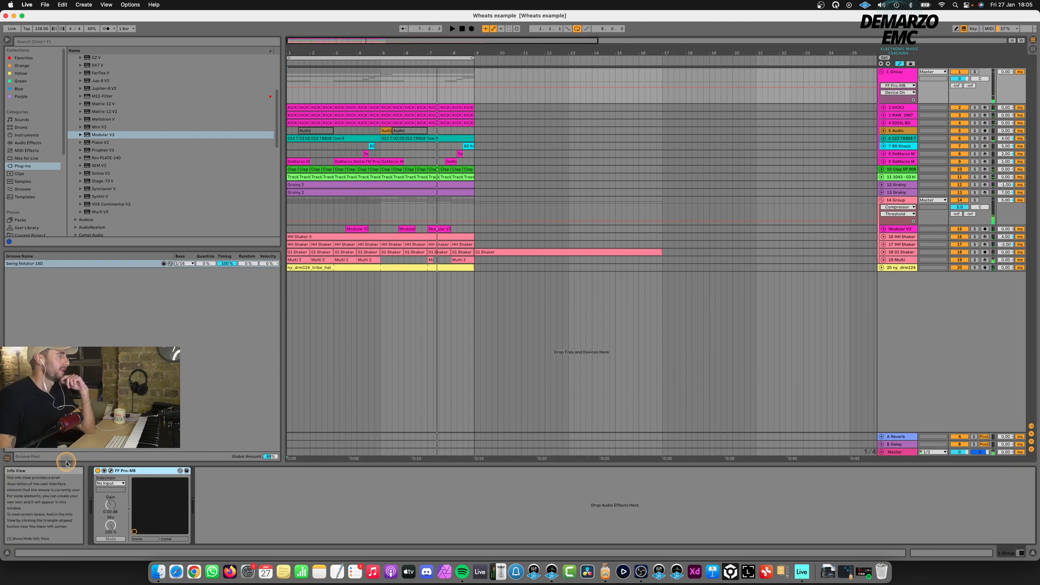
{"action": "left_click", "coordinate": [111, 471]}
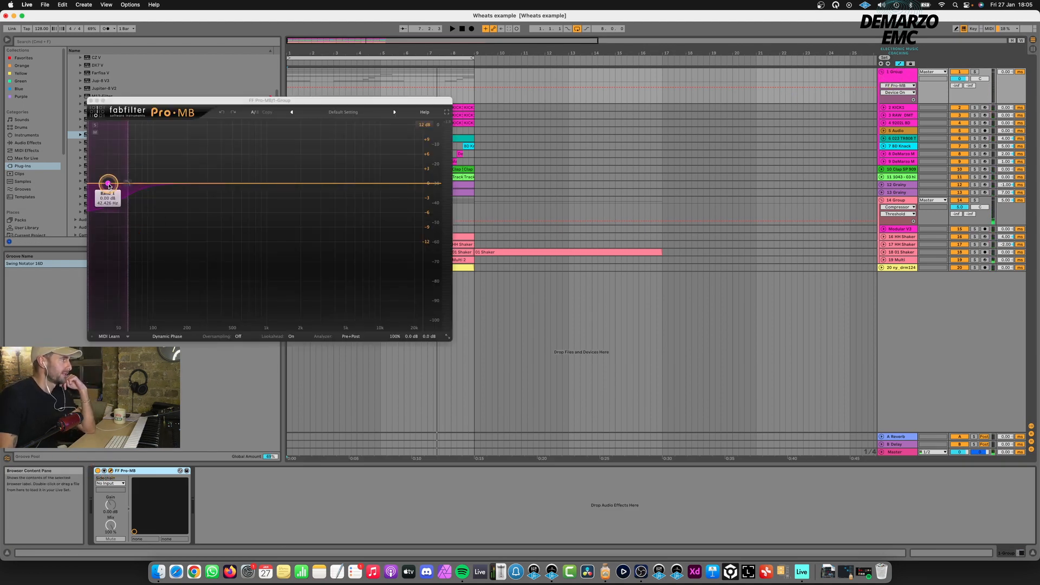
{"action": "left_click", "coordinate": [91, 101]}
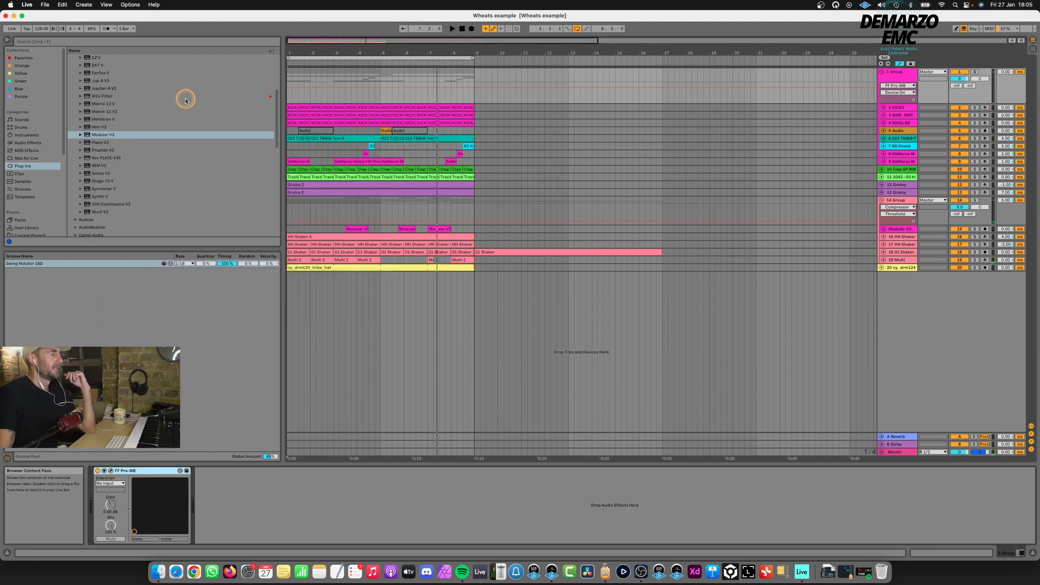
- Try an Auto Filter on the first group with its cutoff at about 57 Hz, and remove the device
{"action": "left_click", "coordinate": [896, 87]}
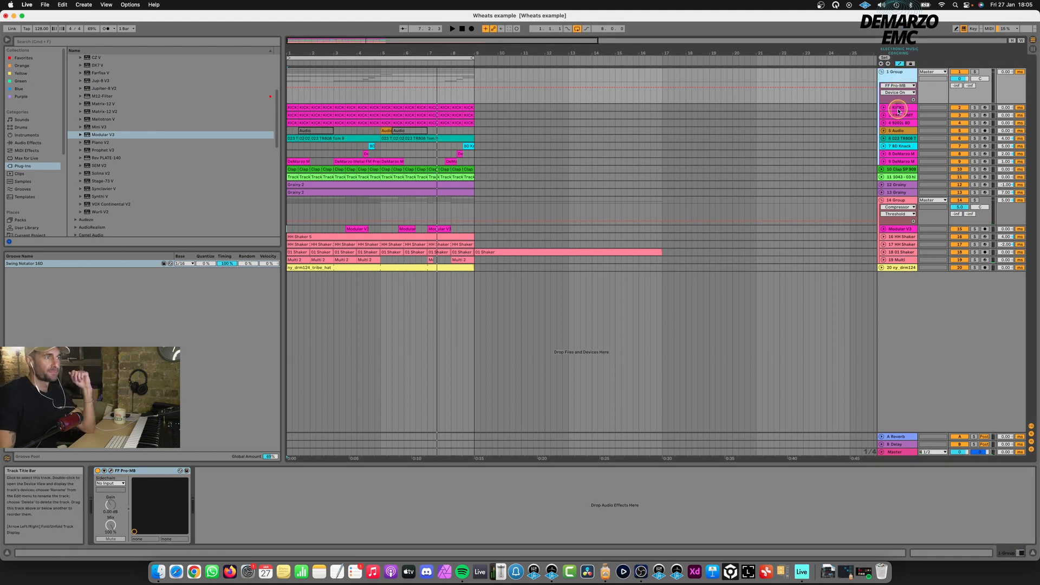
{"action": "left_click", "coordinate": [39, 144]}
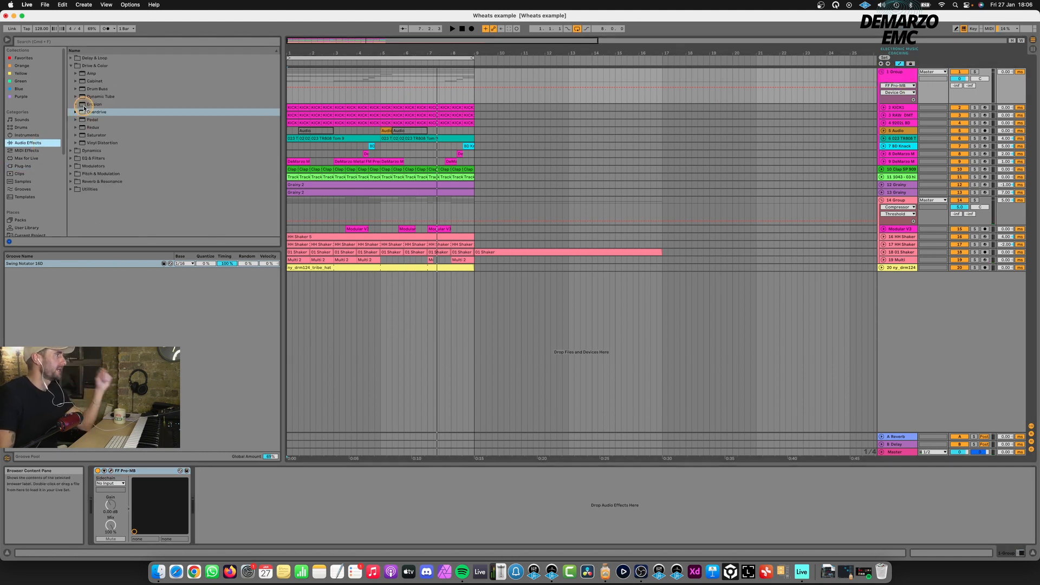
{"action": "left_click", "coordinate": [72, 66]}
{"action": "left_click", "coordinate": [70, 82]}
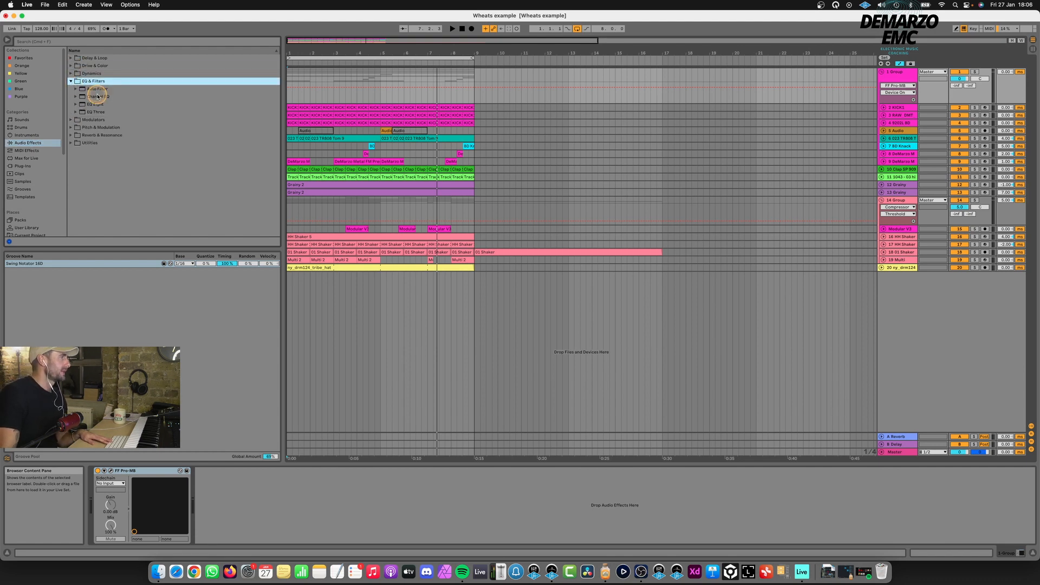
{"action": "key", "text": "Down"}
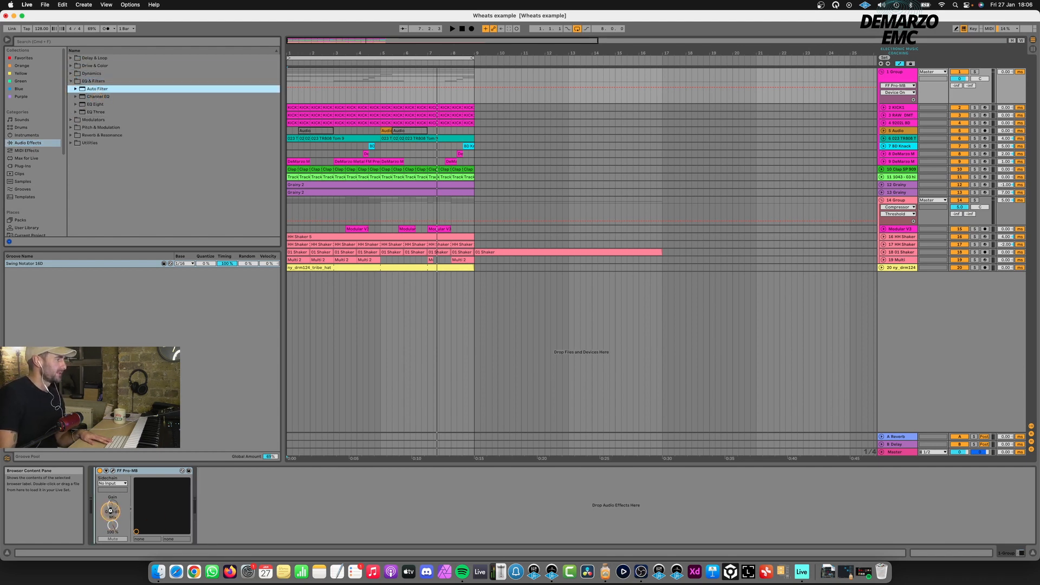
{"action": "key", "text": "Return"}
{"action": "key", "text": "space"}
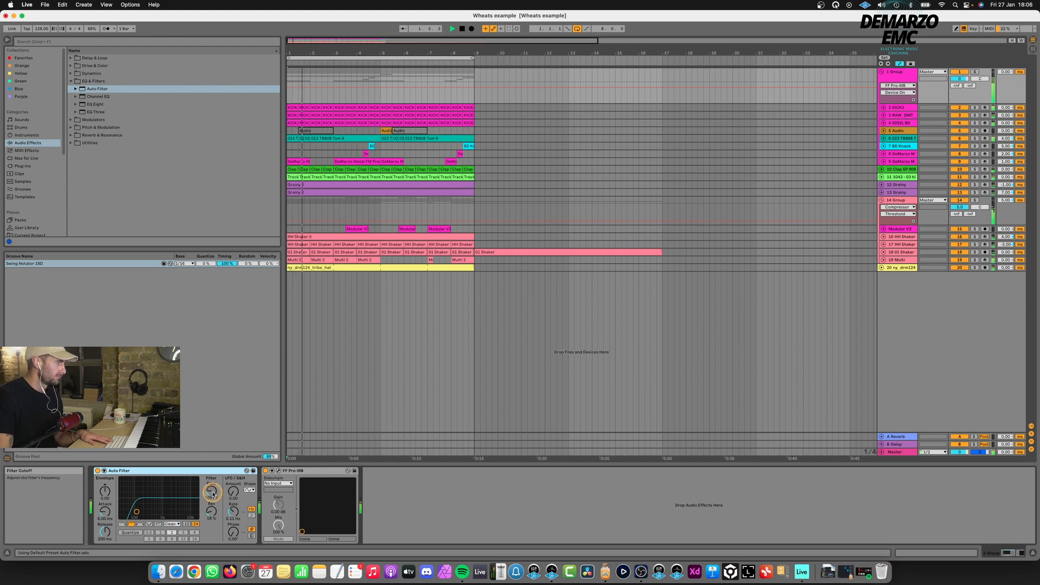
{"action": "left_click_drag", "start_coordinate": [213, 494], "coordinate": [213, 501]}
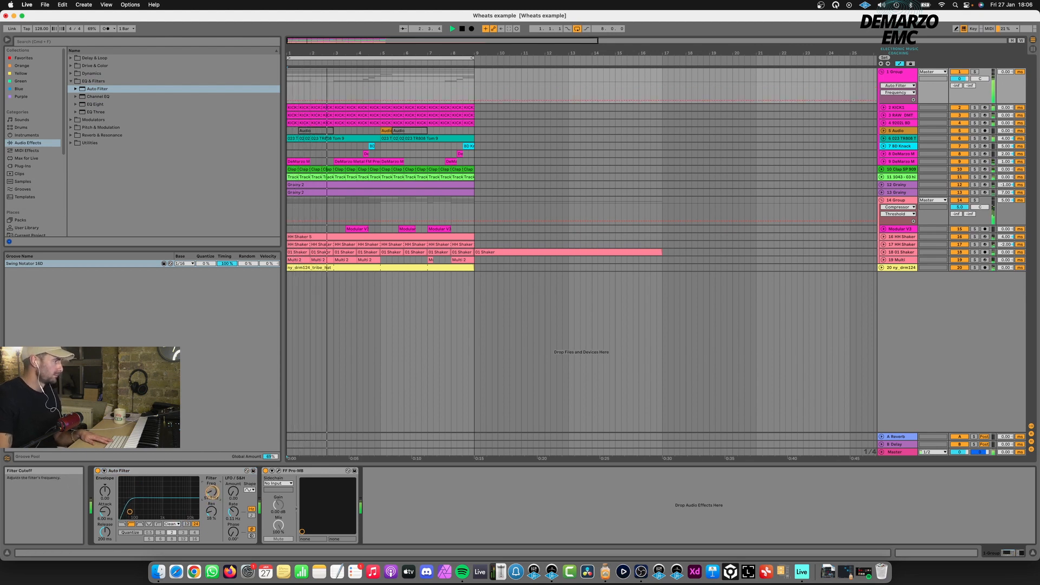
{"action": "left_click", "coordinate": [209, 470]}
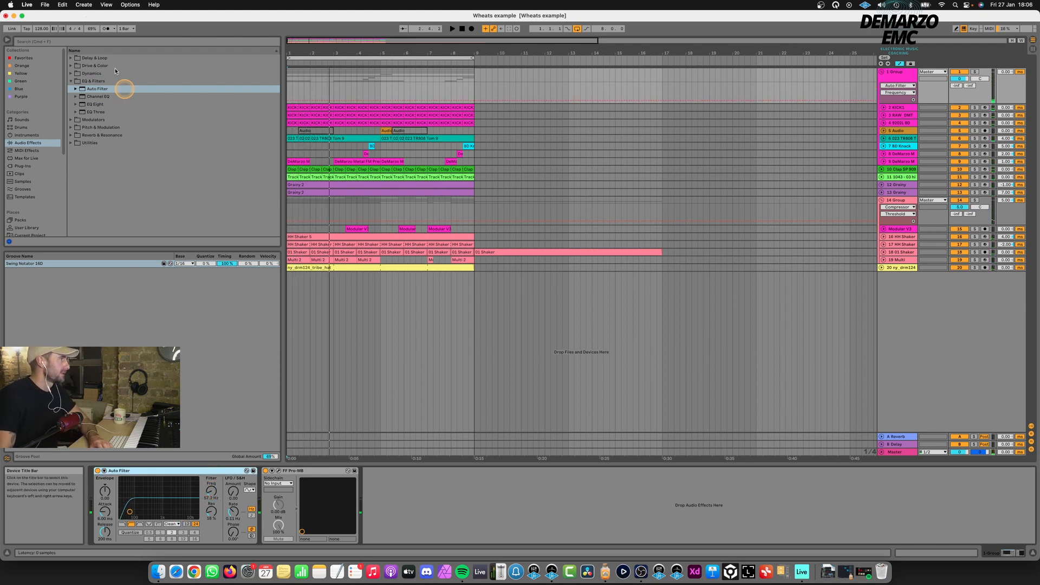
{"action": "key", "text": "Delete"}
- Add the FabFilter FF Pro-Q 2 plug-in to the first group after FF Pro-MB
{"action": "left_click", "coordinate": [25, 168]}
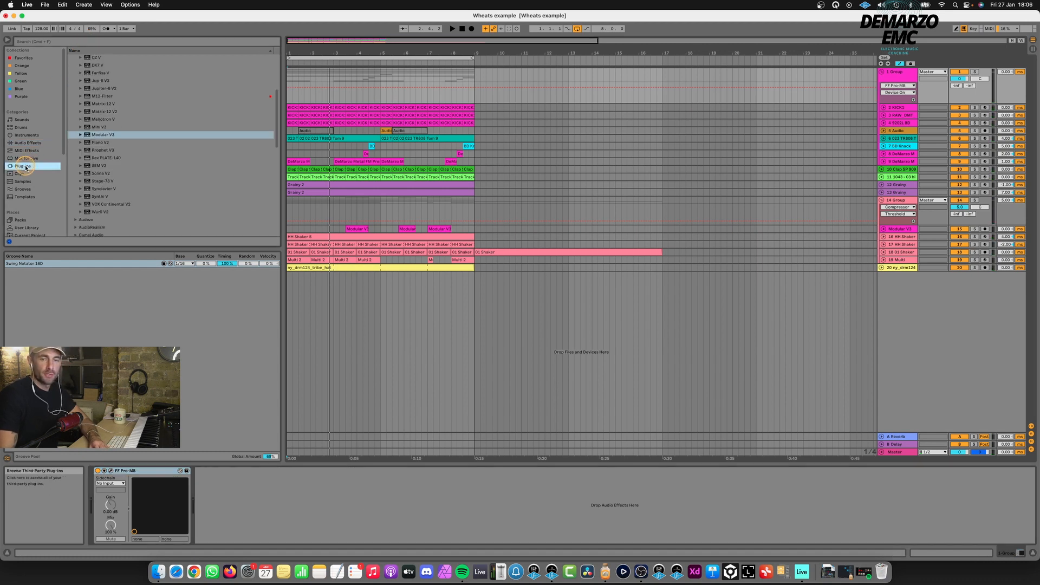
{"action": "scroll", "coordinate": [82, 145], "scroll_direction": "up", "scroll_amount": 5}
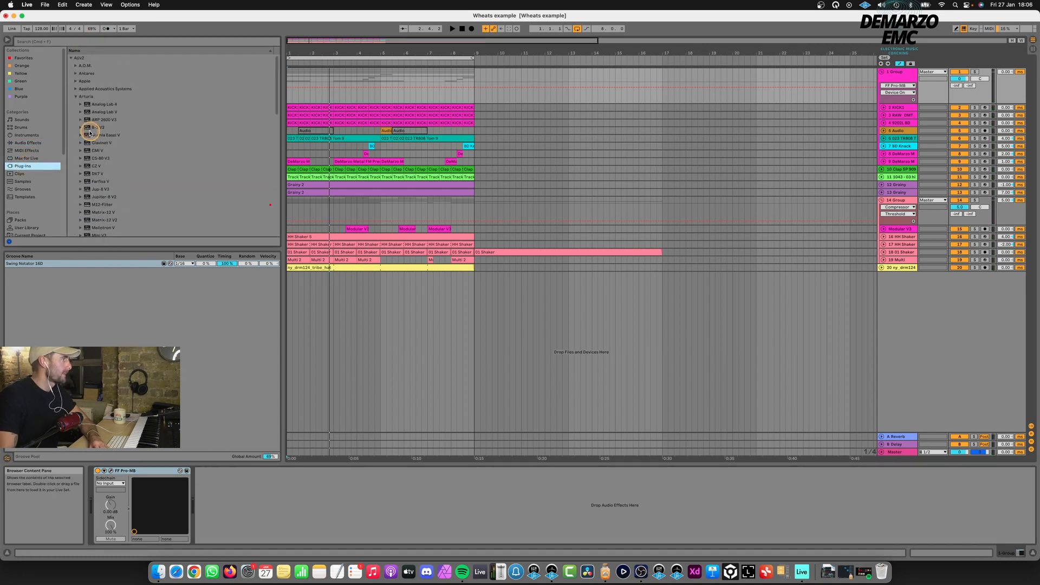
{"action": "left_click", "coordinate": [76, 96]}
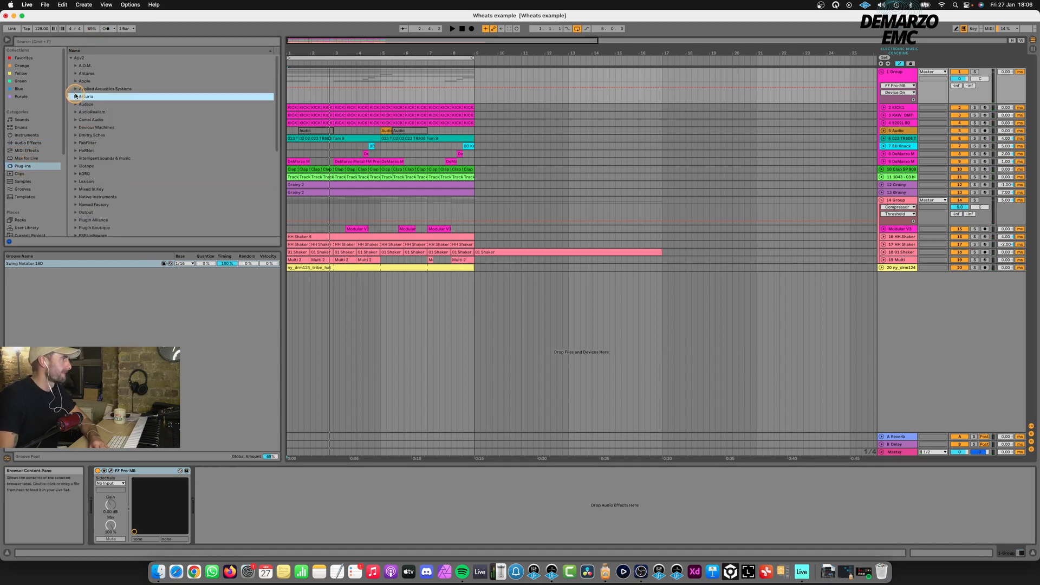
{"action": "left_click", "coordinate": [76, 143]}
{"action": "double_click", "coordinate": [102, 204]}
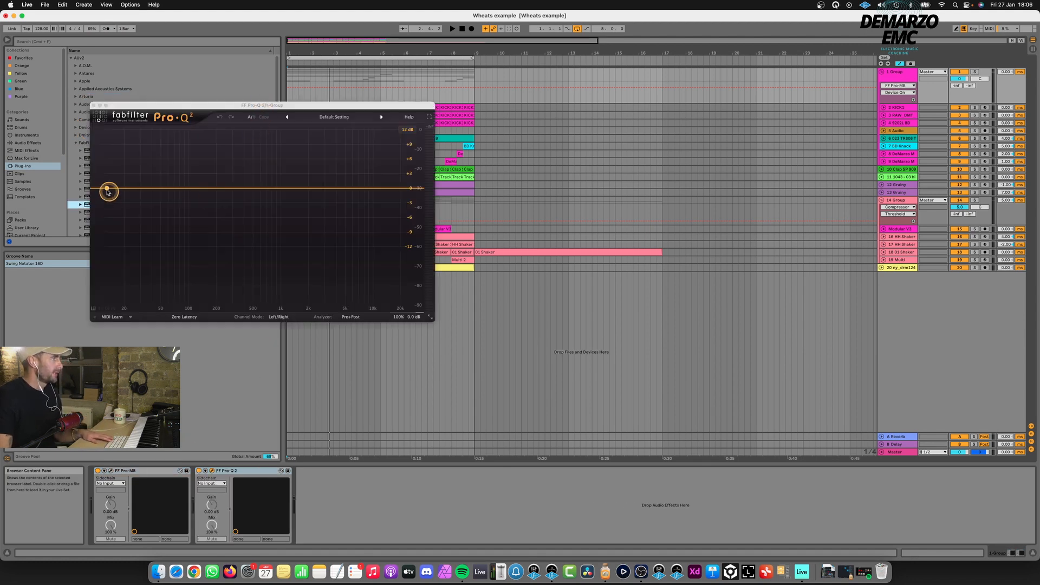
- Create a steep low-cut band at about 23 Hz in the first group's Pro-Q 2 during playback, and close the plug-in window
{"action": "left_click", "coordinate": [107, 191]}
{"action": "key", "text": "space"}
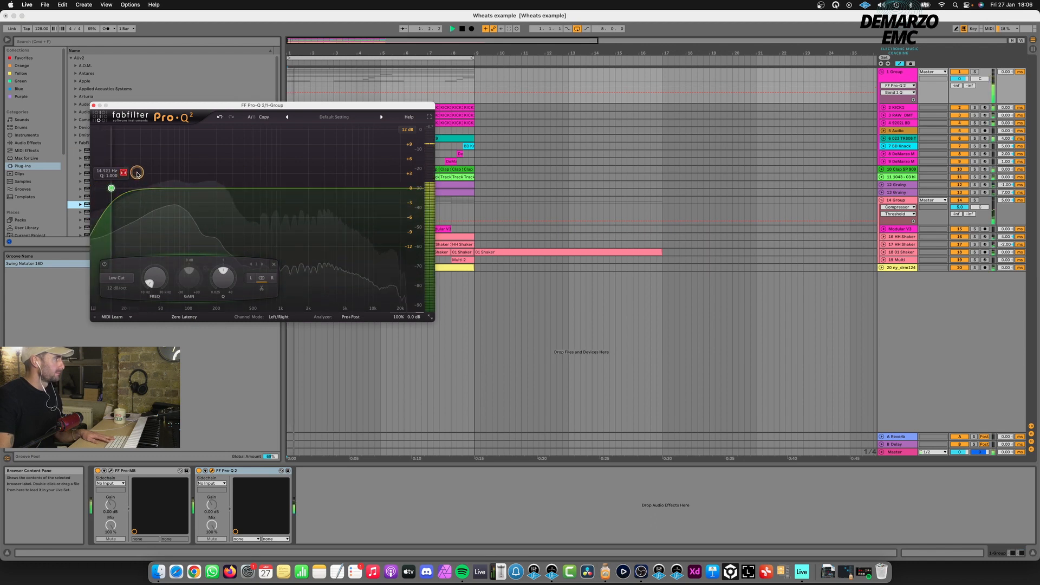
{"action": "left_click_drag", "start_coordinate": [137, 173], "coordinate": [142, 175]}
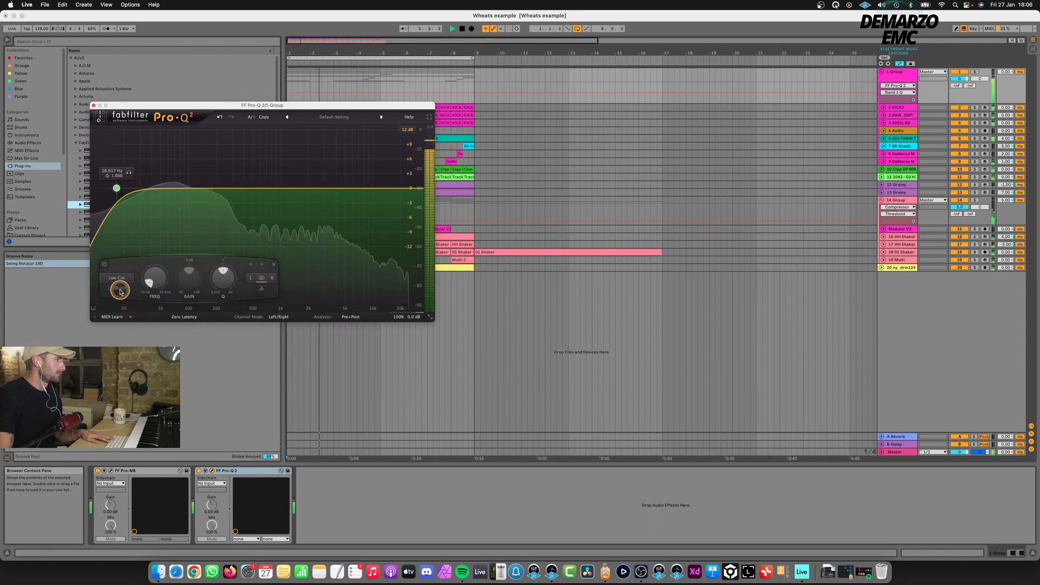
{"action": "left_click", "coordinate": [120, 292]}
{"action": "left_click", "coordinate": [130, 337]}
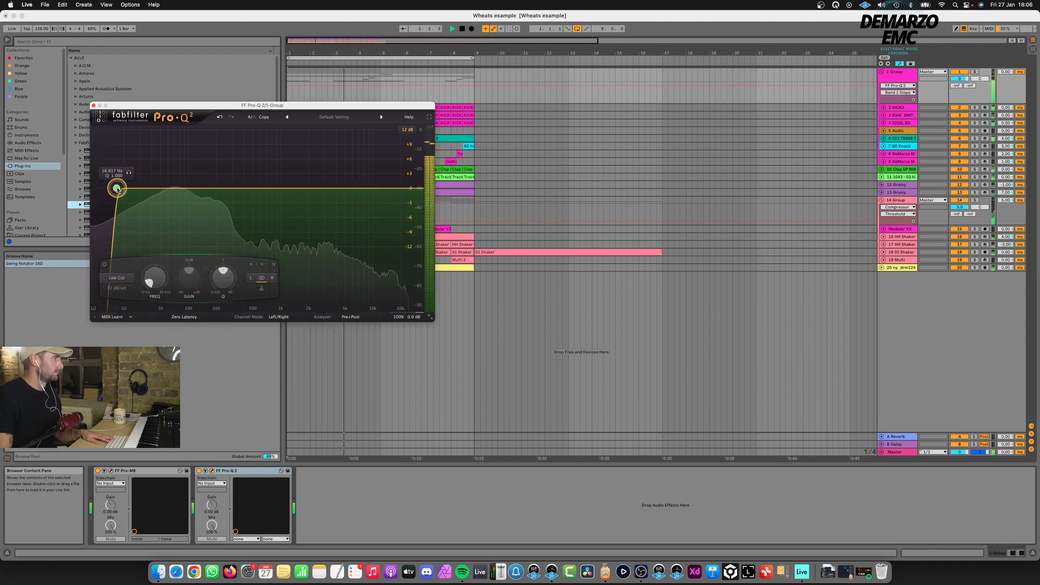
{"action": "left_click_drag", "start_coordinate": [117, 189], "coordinate": [146, 174]}
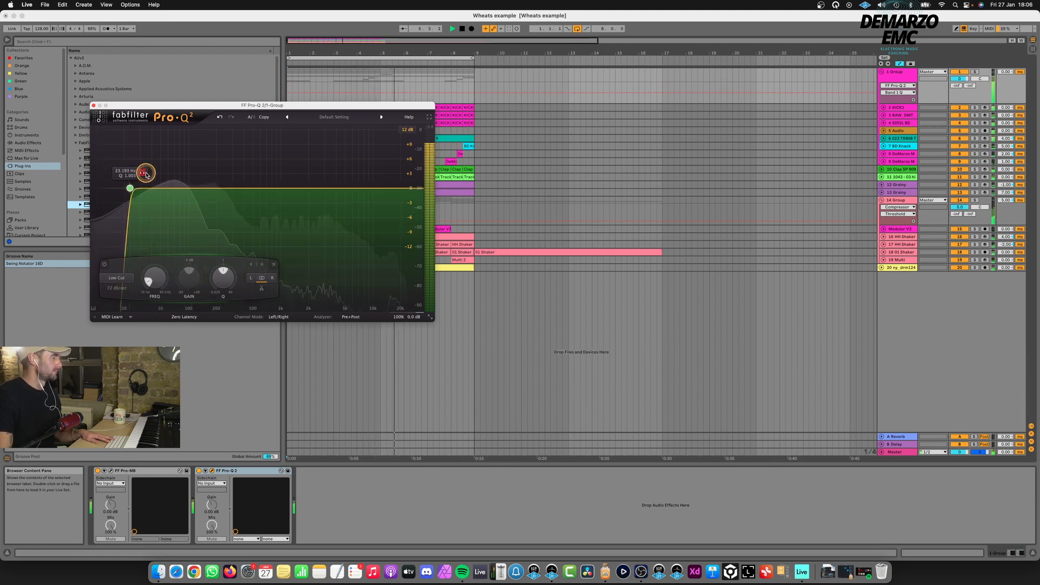
{"action": "left_click", "coordinate": [94, 105]}
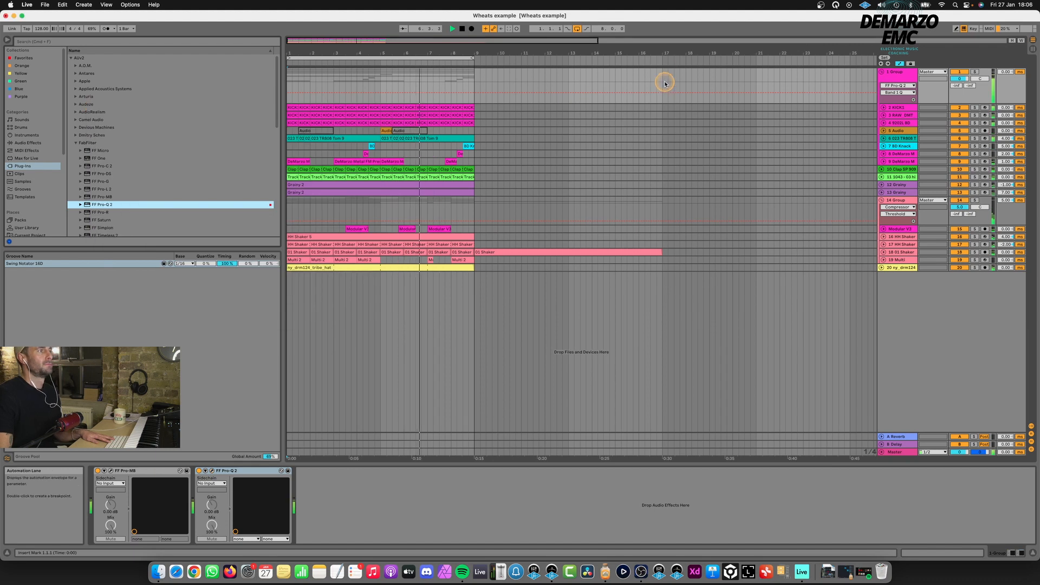
- Solo the Multi track in the second group and set its track delay to 7 ms
{"action": "left_click", "coordinate": [907, 73]}
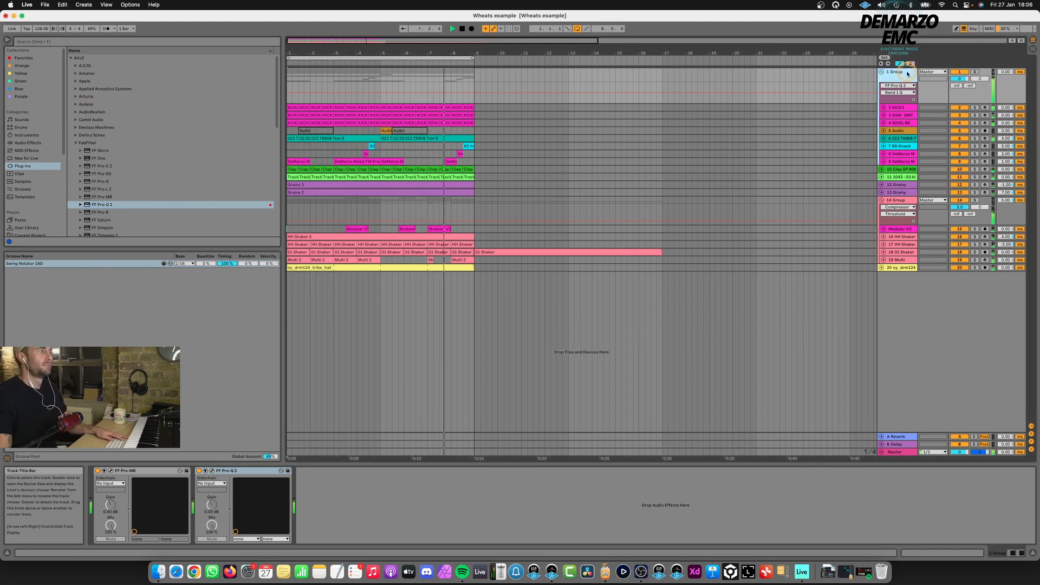
{"action": "left_click", "coordinate": [898, 200]}
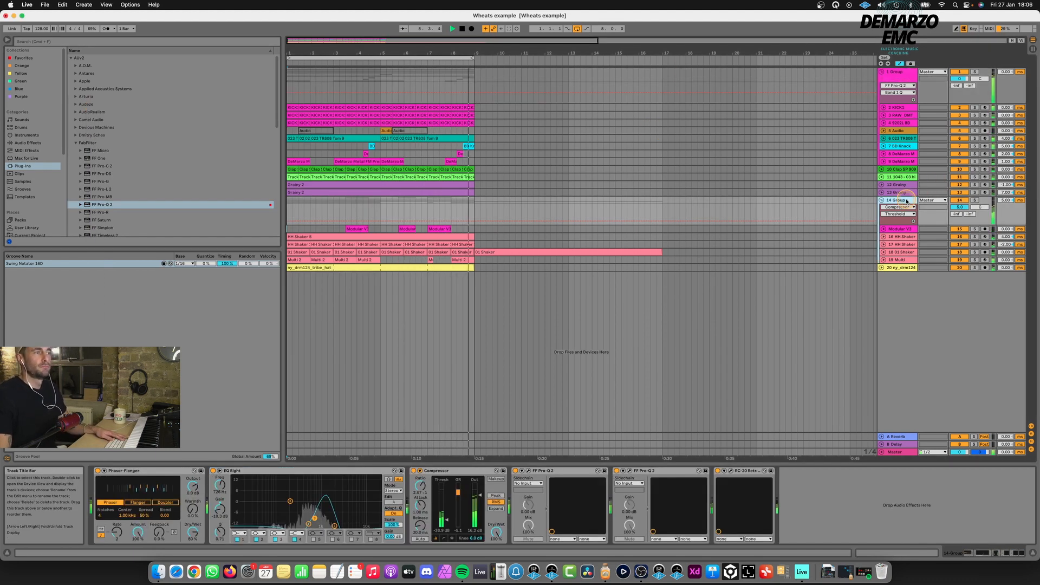
{"action": "left_click", "coordinate": [973, 268]}
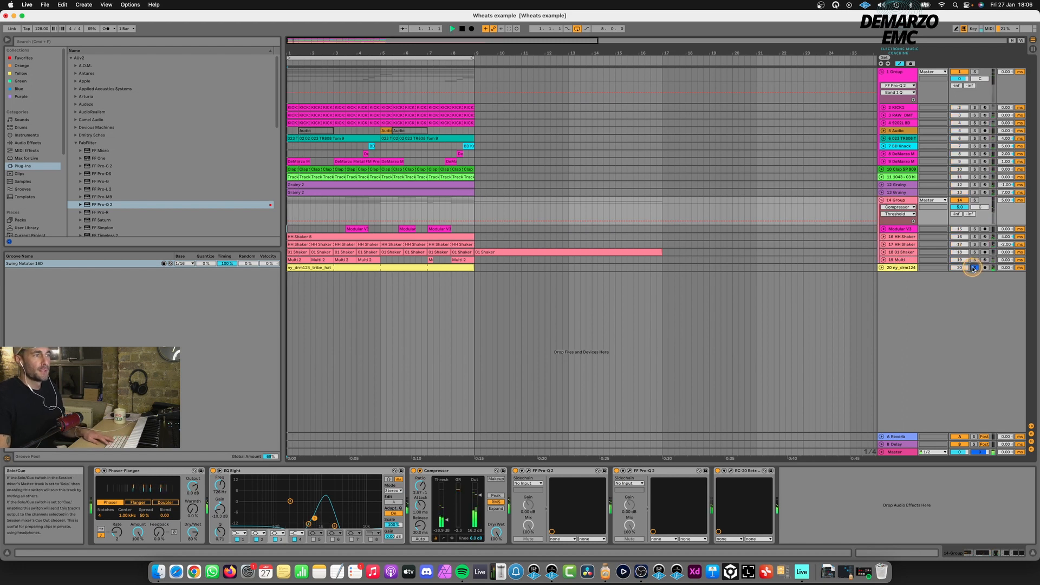
{"action": "left_click", "coordinate": [974, 260]}
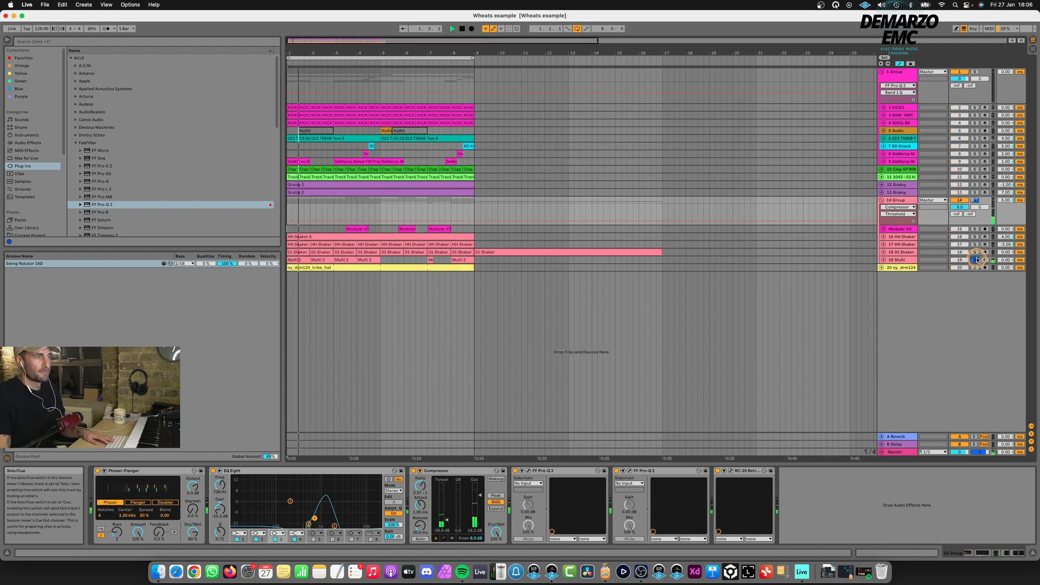
{"action": "left_click", "coordinate": [1002, 269]}
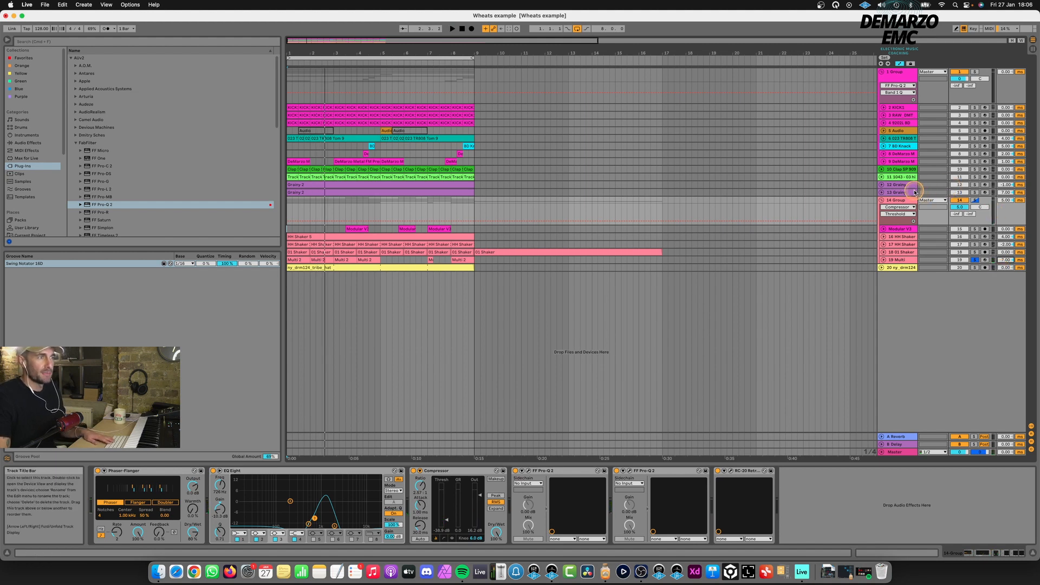
- Listen to the delayed Multi track soloed, and return to the full groove
{"action": "key", "text": "space"}
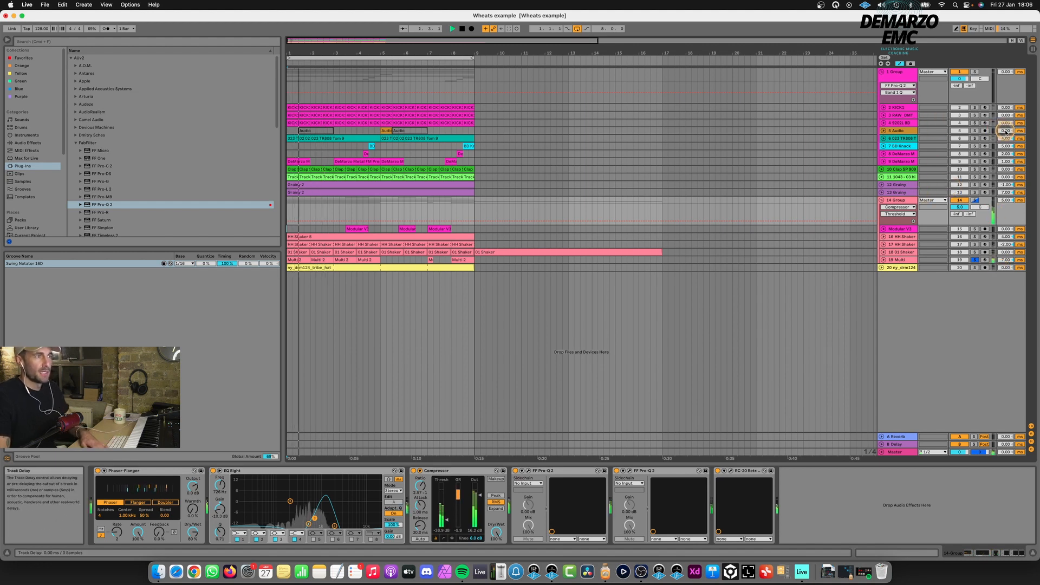
{"action": "left_click_drag", "start_coordinate": [1005, 132], "coordinate": [1006, 122]}
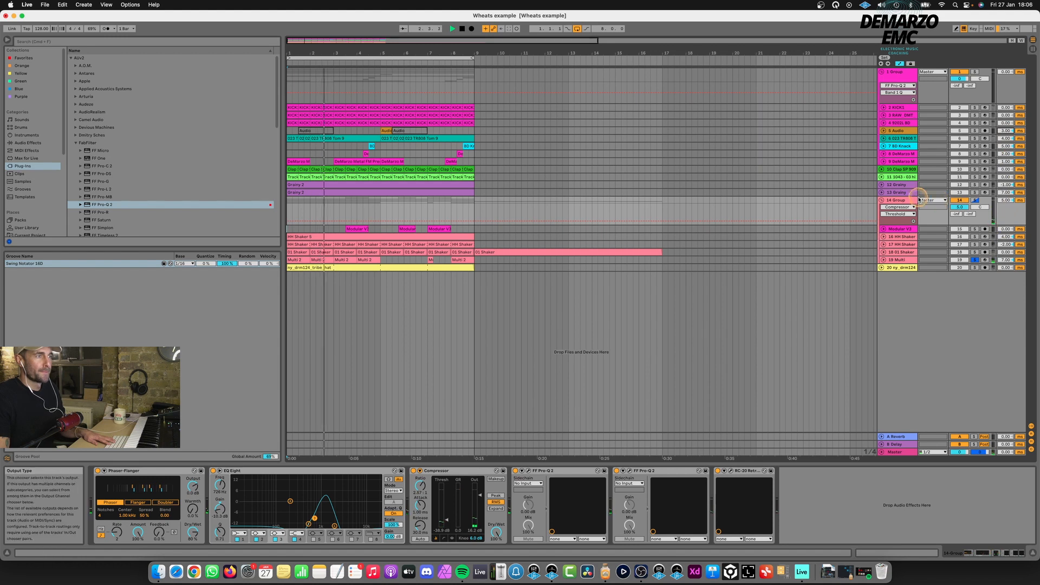
{"action": "left_click", "coordinate": [974, 260]}
{"action": "left_click", "coordinate": [975, 260]}
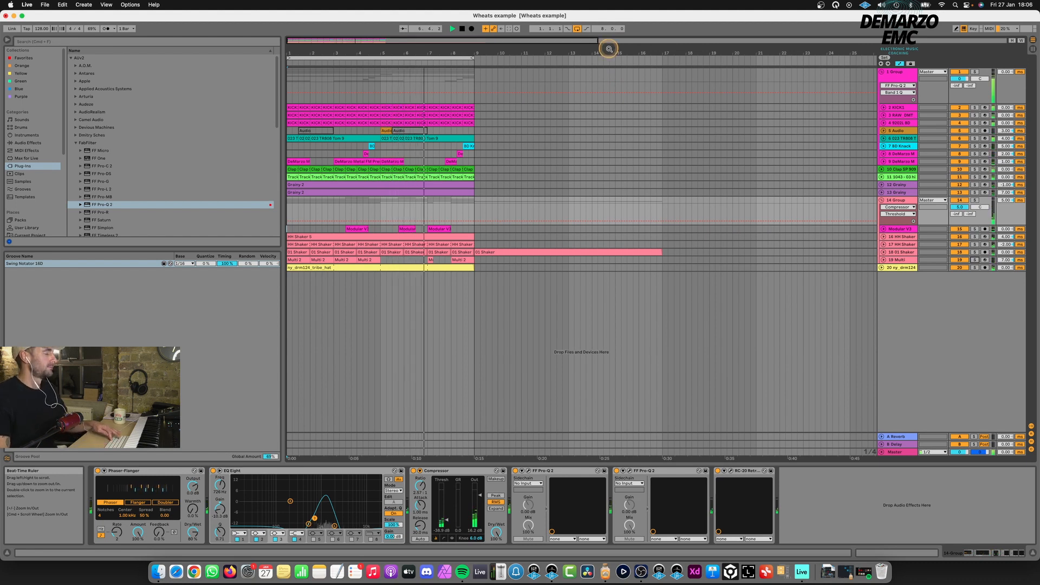
- Set the track delay of HH Shaker track 17 to -1 ms while the groove plays
{"action": "left_click", "coordinate": [938, 237]}
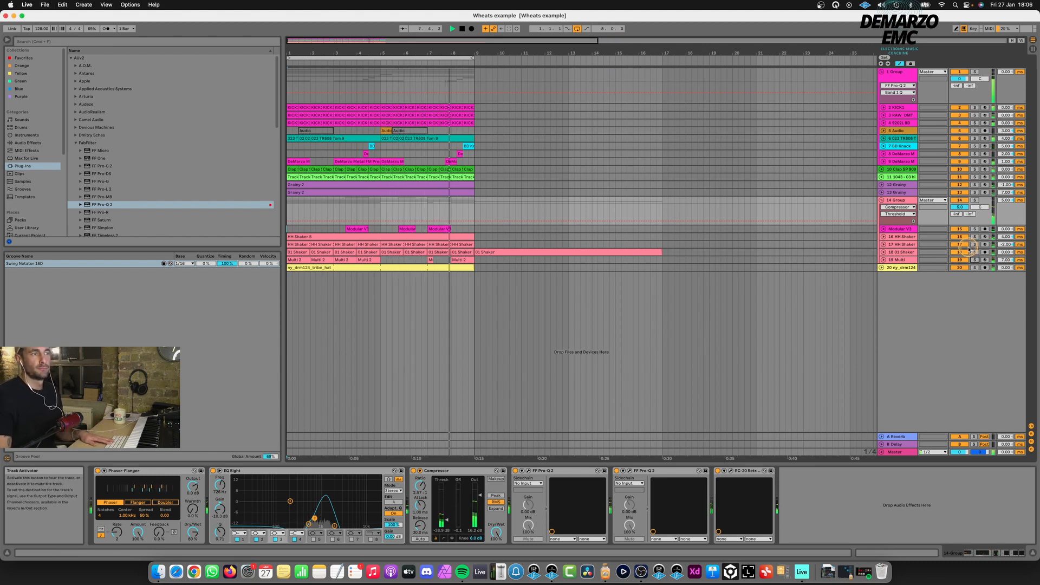
{"action": "left_click", "coordinate": [1005, 236]}
{"action": "left_click", "coordinate": [1003, 244]}
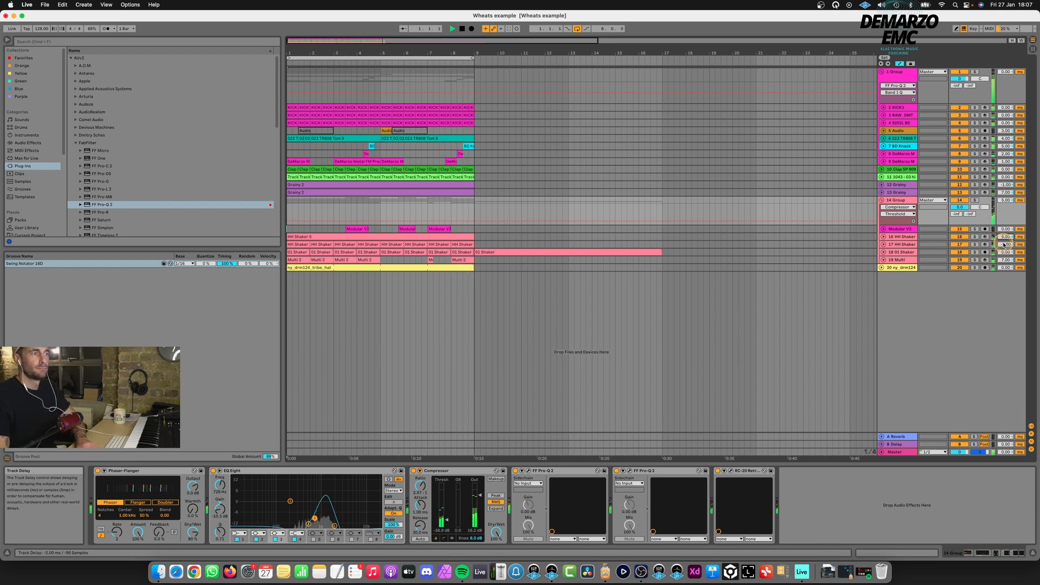
{"action": "type", "text": "-1"}
{"action": "key", "text": "Return"}
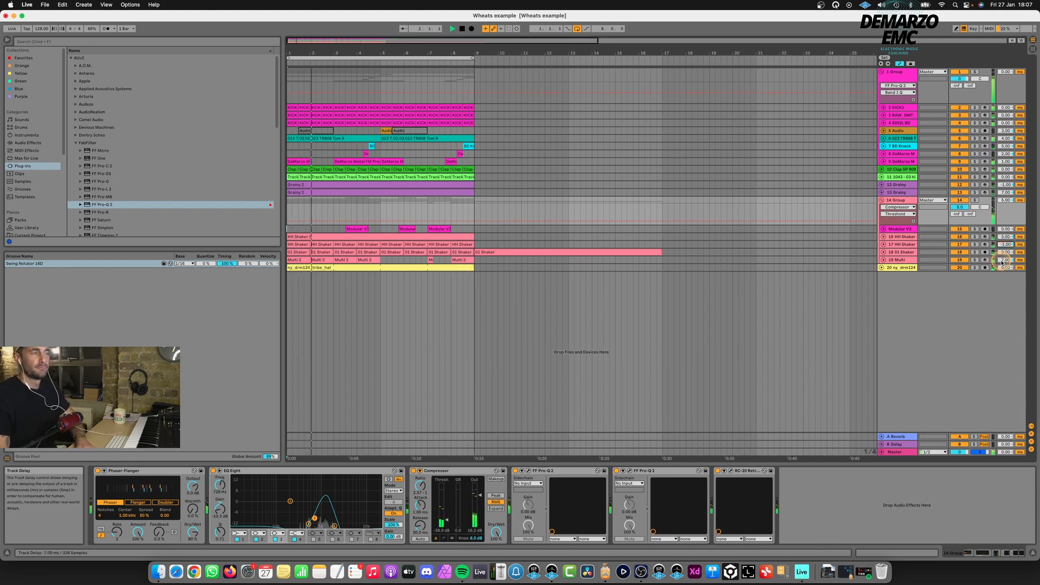
- Set the track delay of group 14 to 2 ms while the full groove plays
{"action": "left_click", "coordinate": [975, 252]}
{"action": "left_click", "coordinate": [1007, 200]}
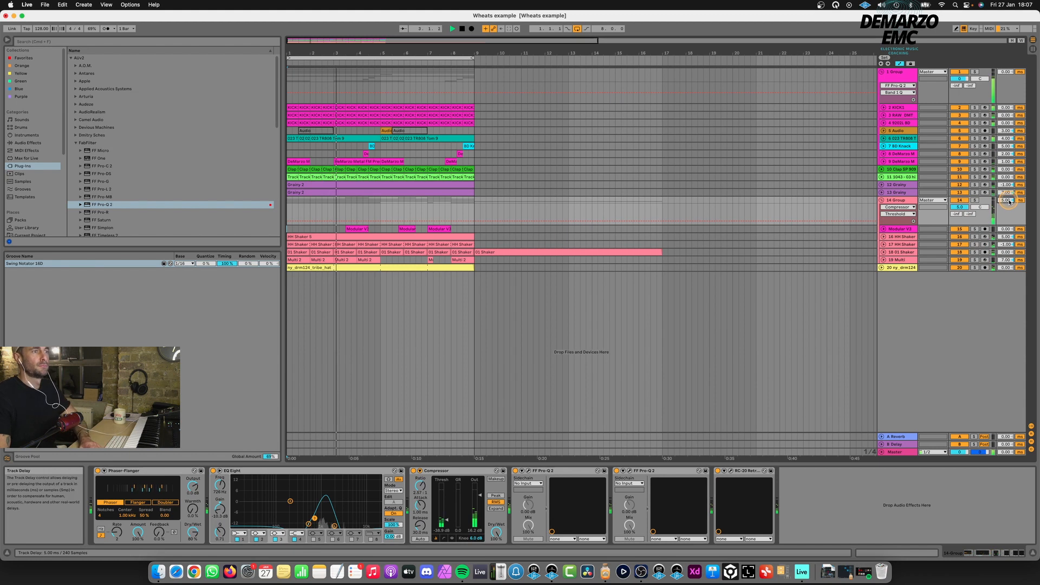
{"action": "type", "text": "2"}
{"action": "key", "text": "Return"}
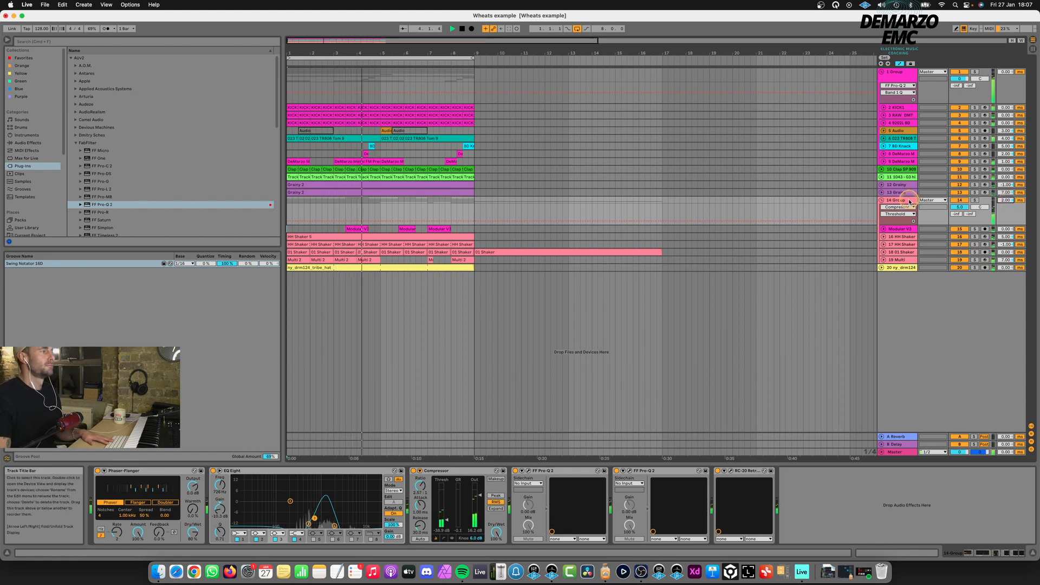
{"action": "left_click", "coordinate": [580, 70]}
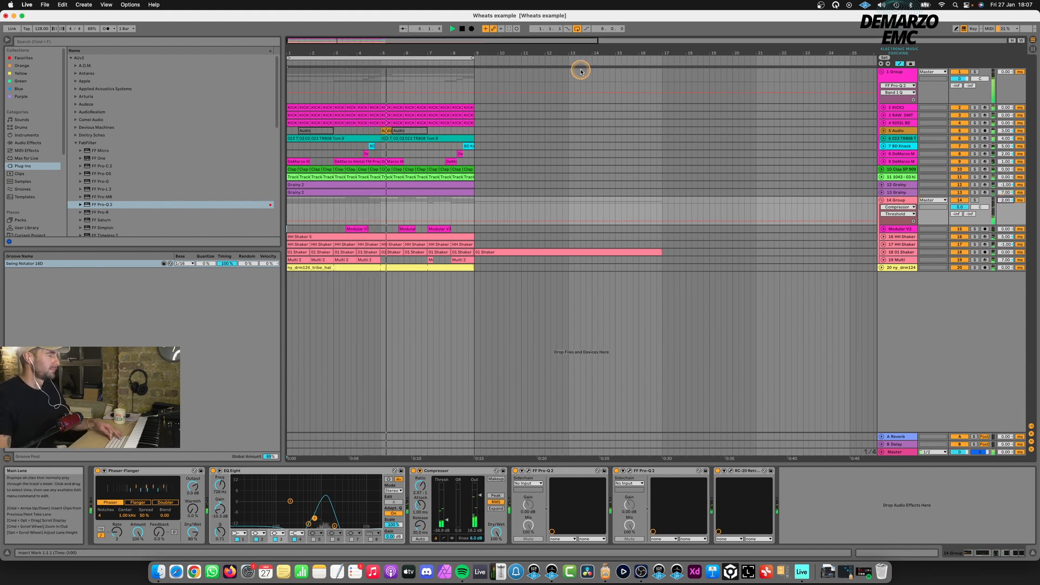
- Save the project, duplicate the 023 TR808 Tom track and clear all clips from the copy
{"action": "key", "text": "super+s"}
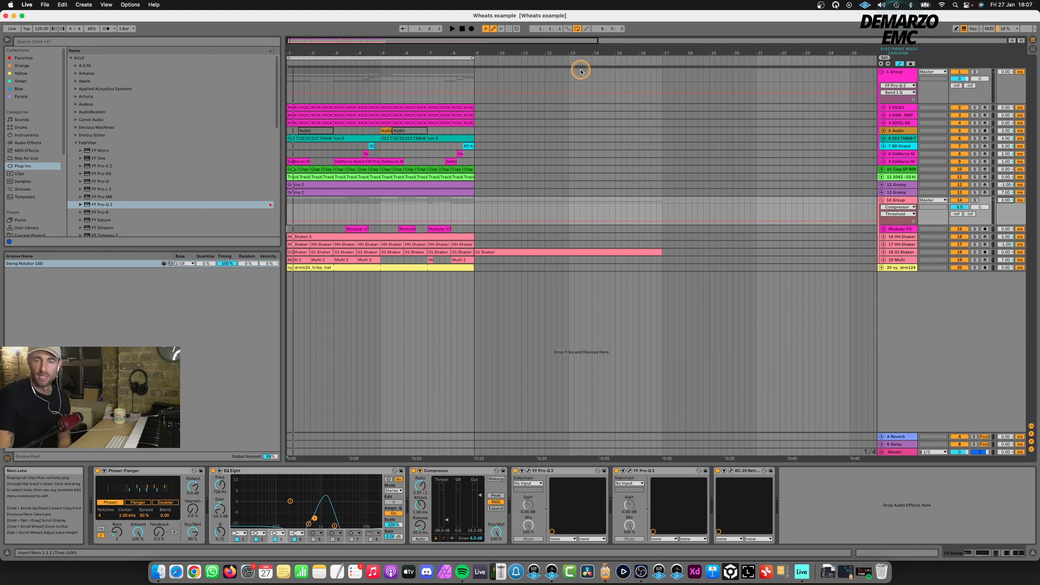
{"action": "left_click", "coordinate": [893, 193]}
{"action": "left_click", "coordinate": [899, 162]}
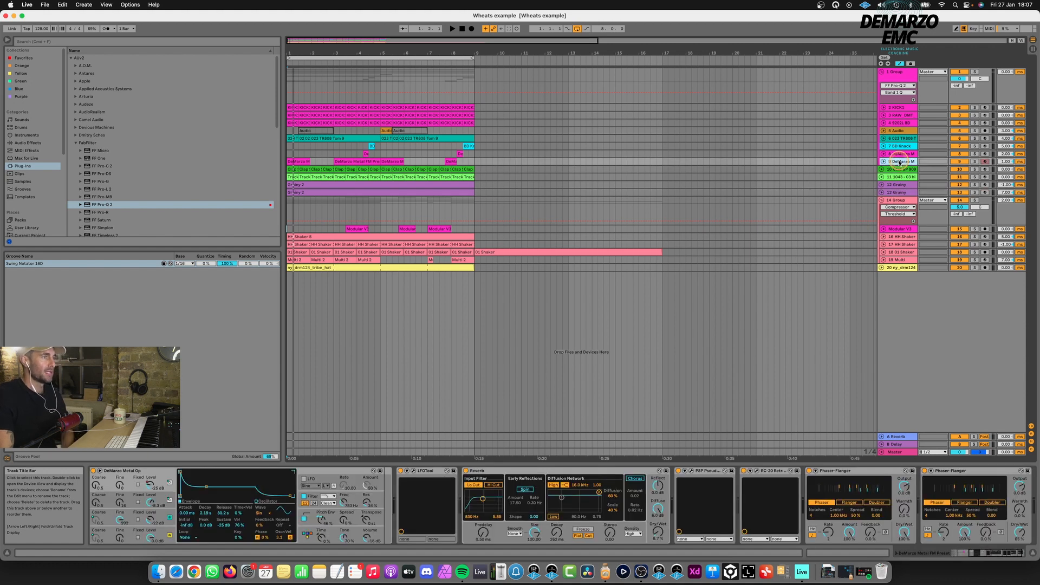
{"action": "left_click", "coordinate": [902, 132]}
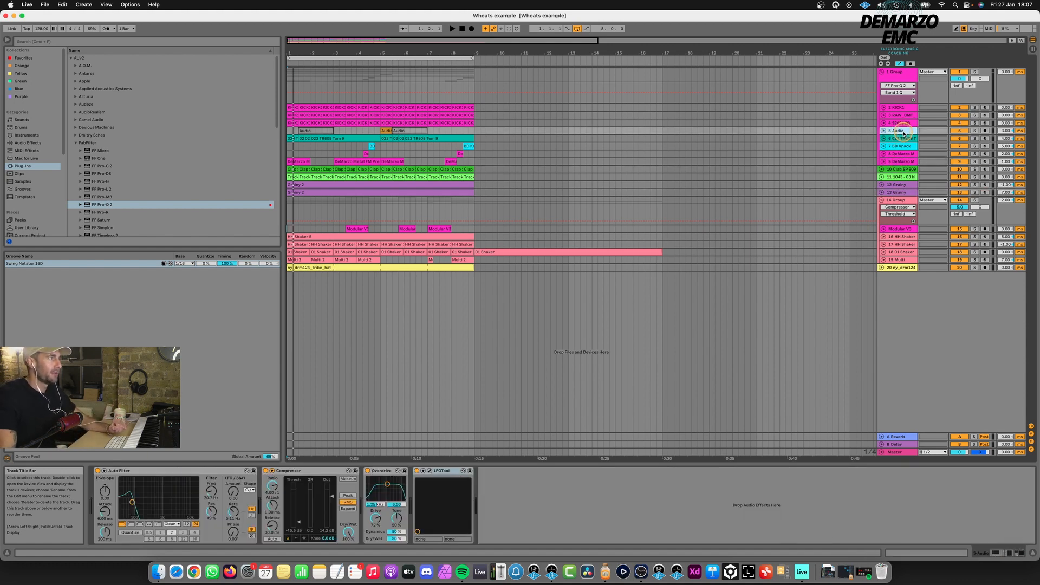
{"action": "left_click", "coordinate": [902, 138]}
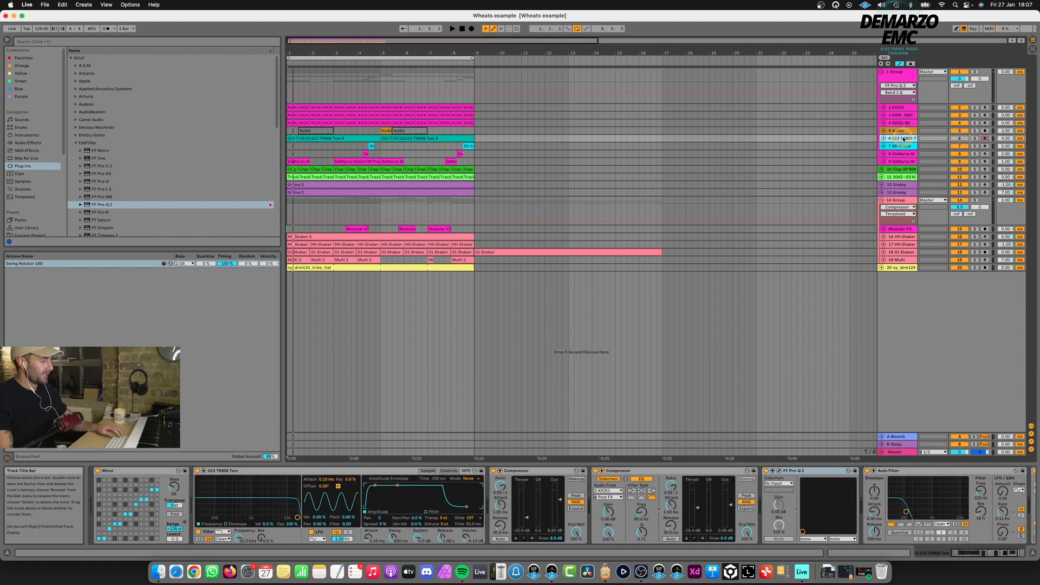
{"action": "key", "text": "super+d"}
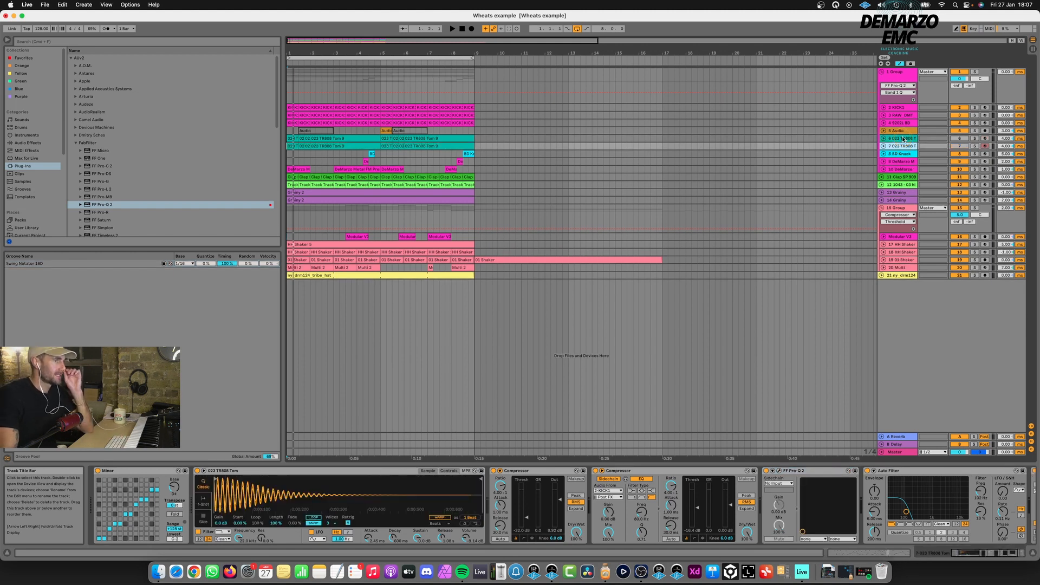
{"action": "left_click", "coordinate": [486, 147]}
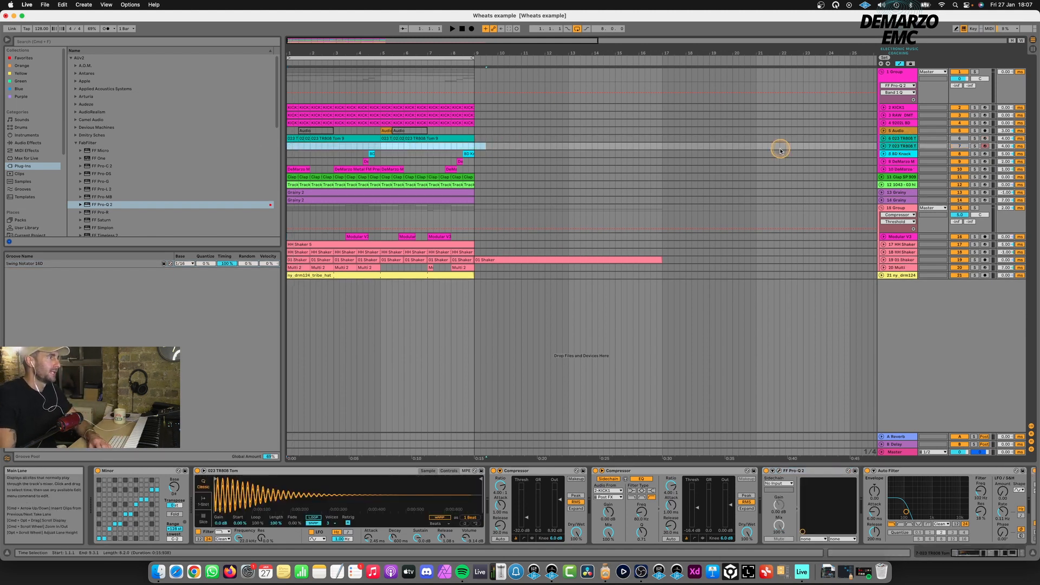
{"action": "left_click", "coordinate": [958, 146]}
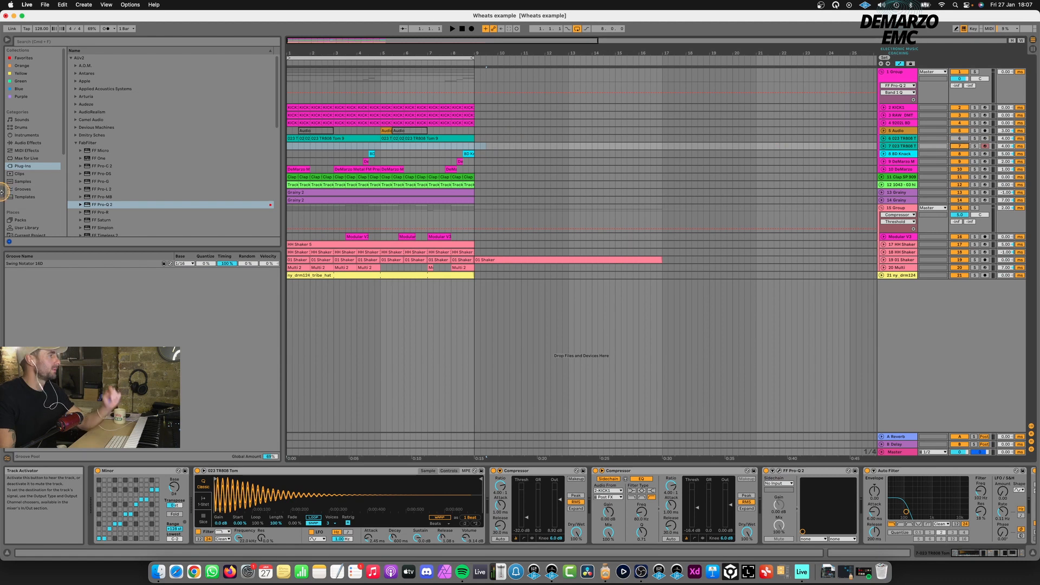
- Load the Gem Smooth Bass preset from the opal-devices standalones in the Max for Live folder onto the emptied track
{"action": "scroll", "coordinate": [32, 179], "scroll_direction": "down", "scroll_amount": 3}
{"action": "left_click", "coordinate": [34, 188]}
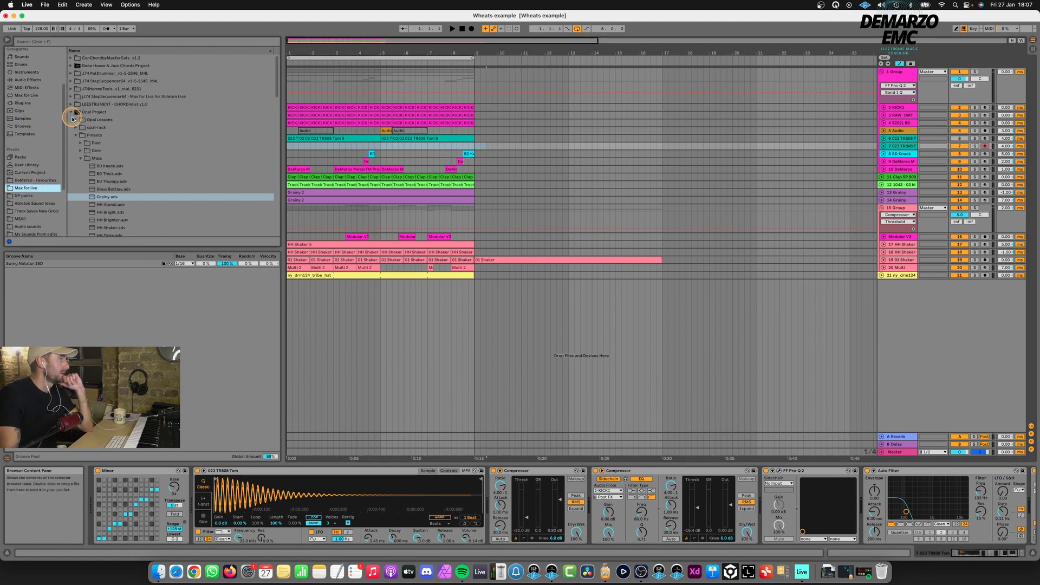
{"action": "left_click", "coordinate": [76, 128]}
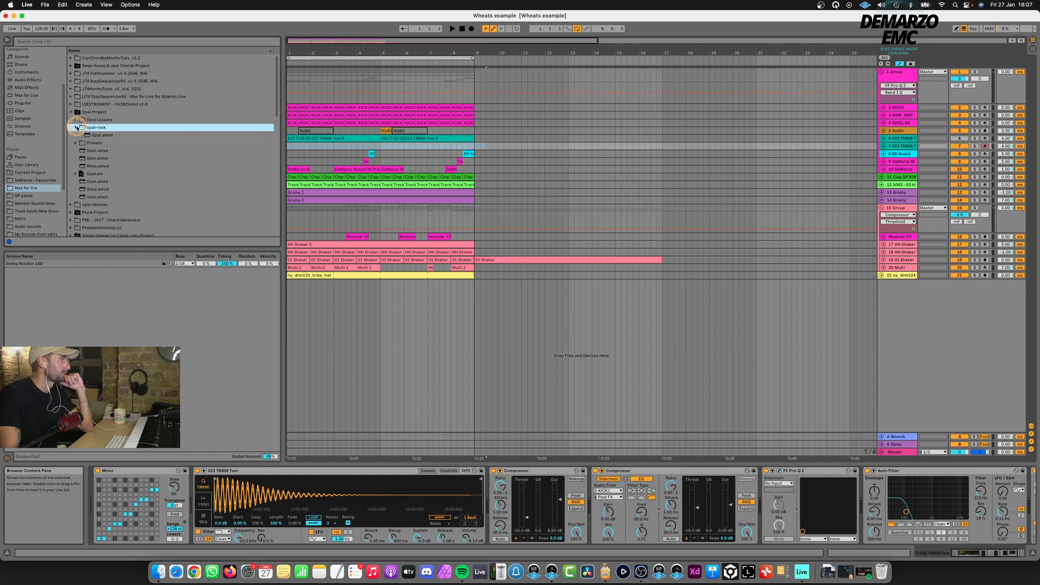
{"action": "left_click", "coordinate": [71, 112]}
{"action": "left_click", "coordinate": [71, 120]}
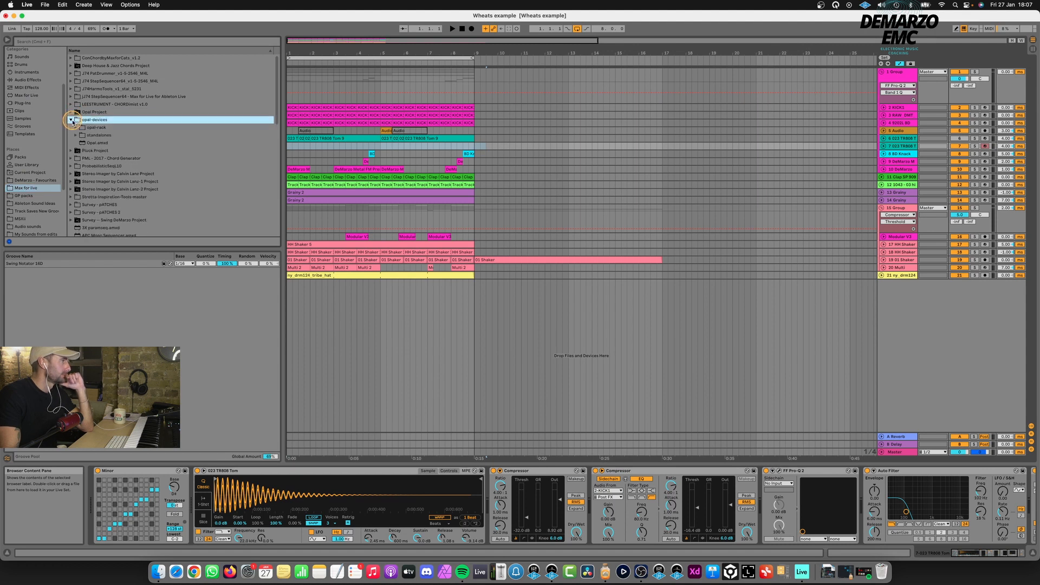
{"action": "left_click", "coordinate": [76, 128]}
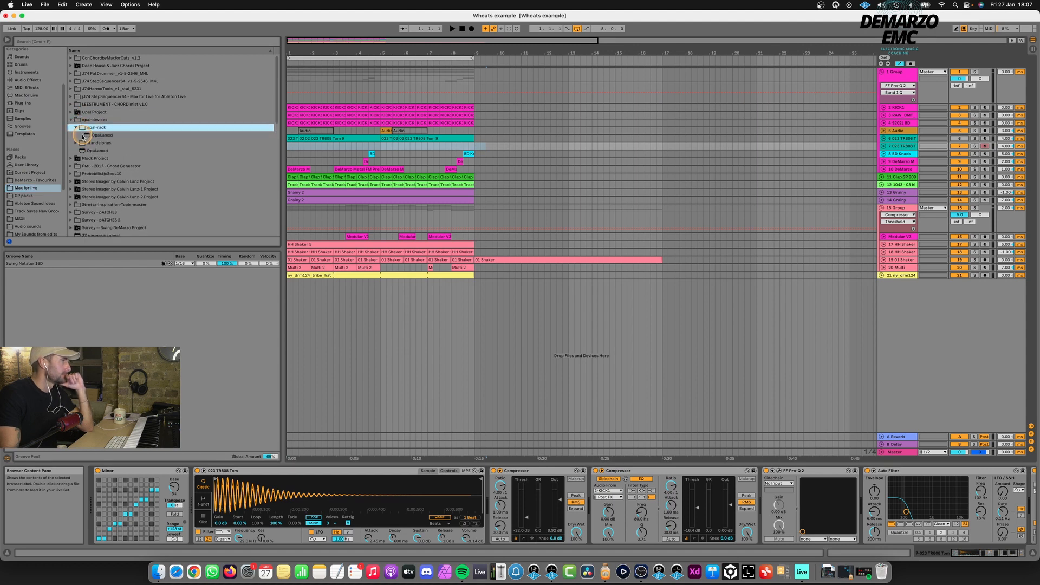
{"action": "left_click", "coordinate": [77, 143]}
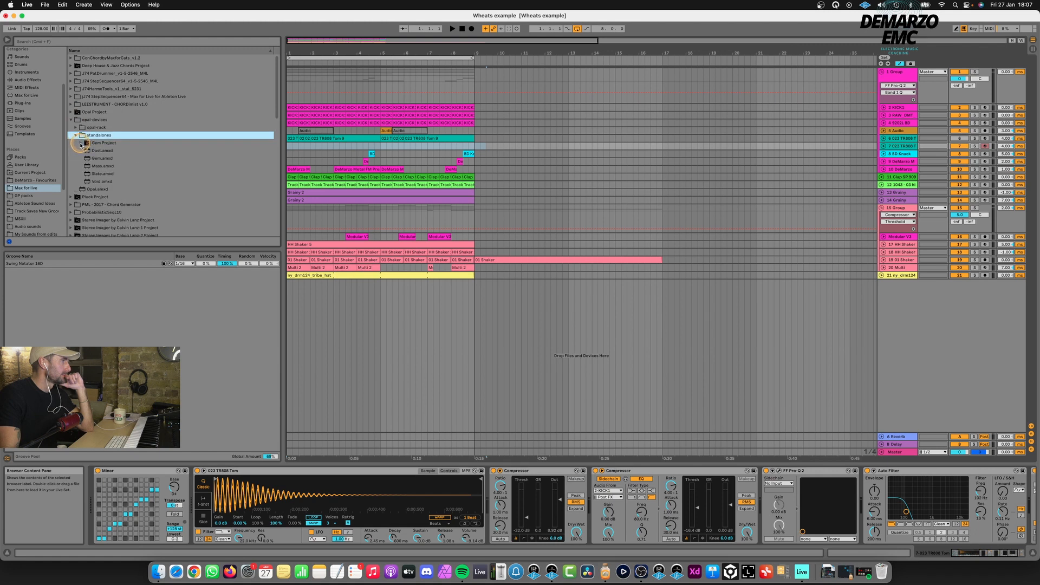
{"action": "left_click", "coordinate": [80, 143]}
{"action": "left_click", "coordinate": [107, 159]}
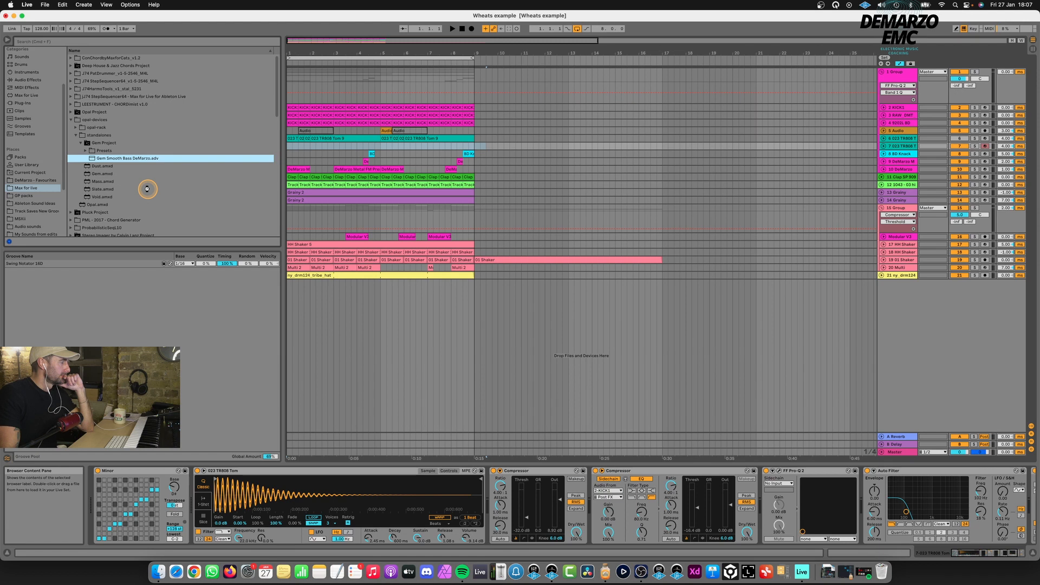
{"action": "key", "text": "Return"}
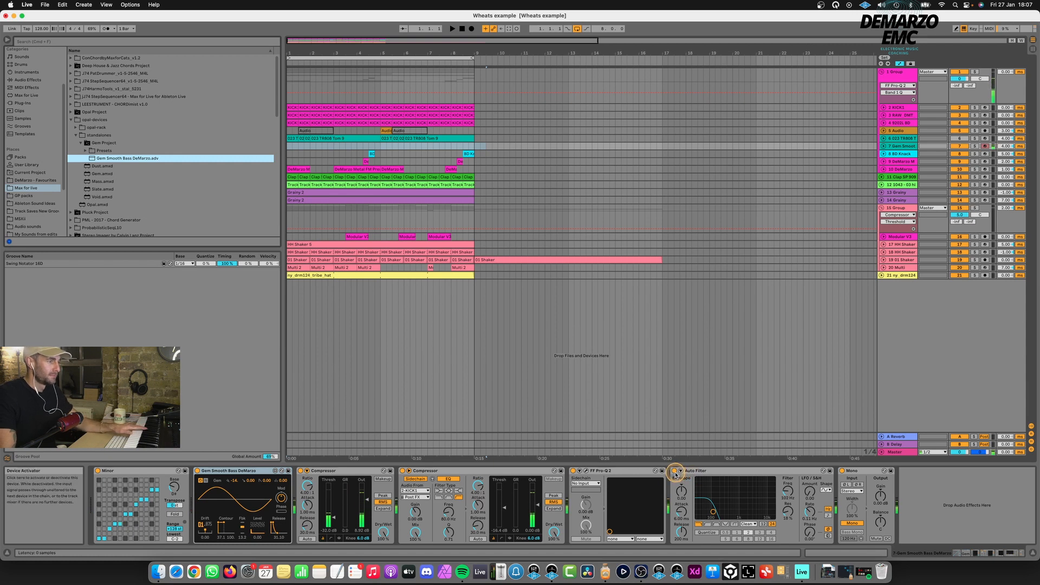
- Bypass the Auto Filter and FF Pro-Q 2 on the Gem Smooth Bass track
{"action": "left_click", "coordinate": [675, 471]}
{"action": "left_click", "coordinate": [480, 452]}
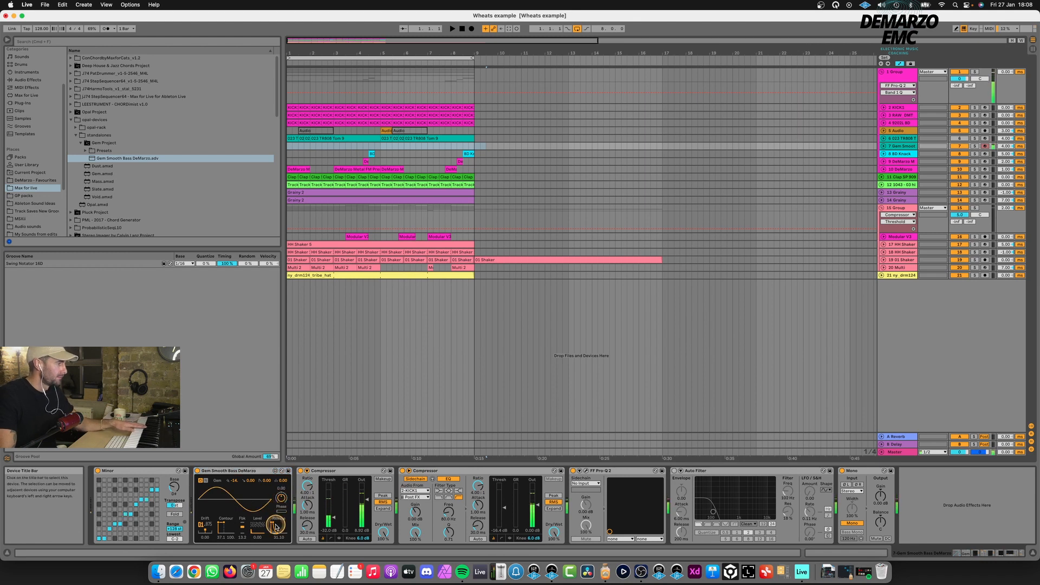
{"action": "left_click", "coordinate": [139, 499]}
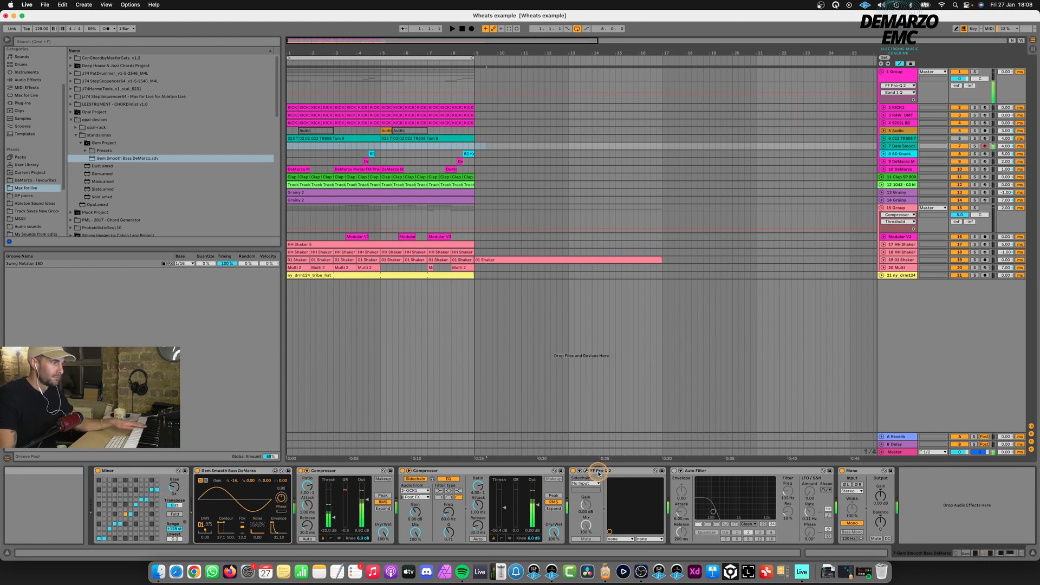
{"action": "left_click", "coordinate": [572, 471]}
- Record a played bass line onto the Gem Smooth Bass track over the looping groove
{"action": "left_click", "coordinate": [453, 29]}
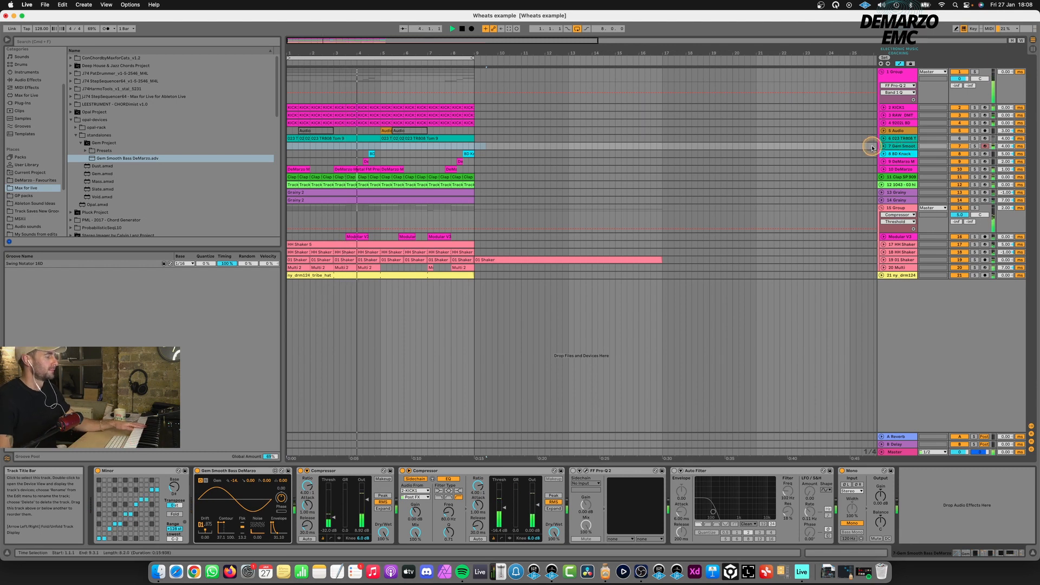
{"action": "left_click", "coordinate": [471, 30]}
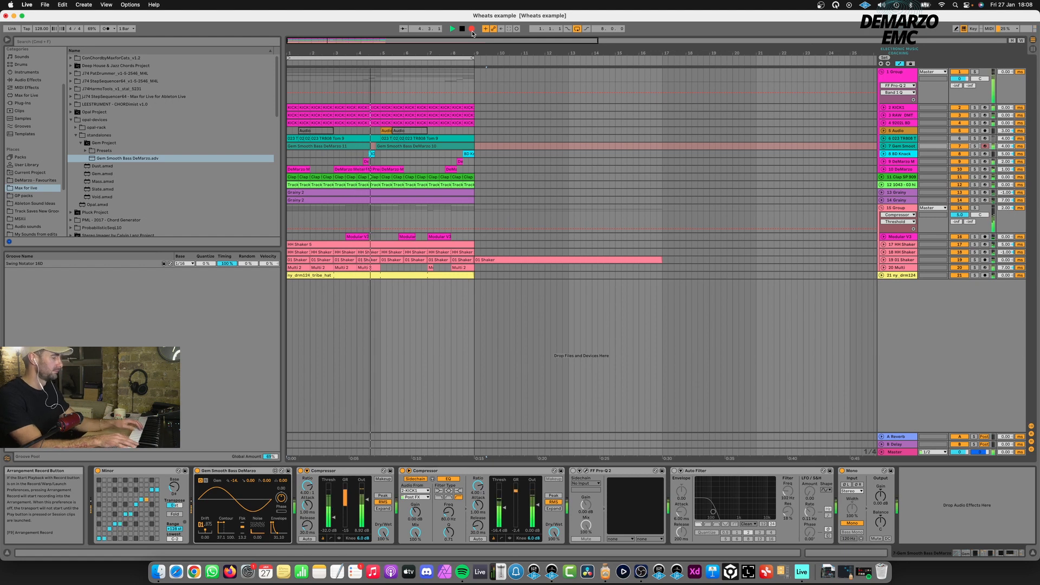
{"action": "key", "text": "space"}
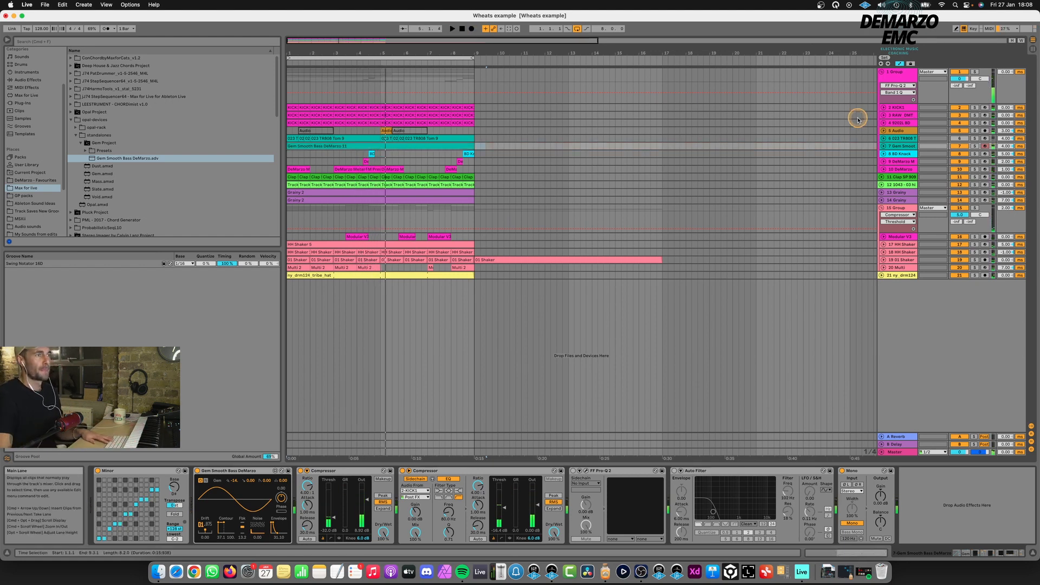
- Open the recorded bass clip's notes and listen to the take with the groove
{"action": "left_click", "coordinate": [882, 146]}
{"action": "key", "text": "space"}
{"action": "double_click", "coordinate": [438, 149]}
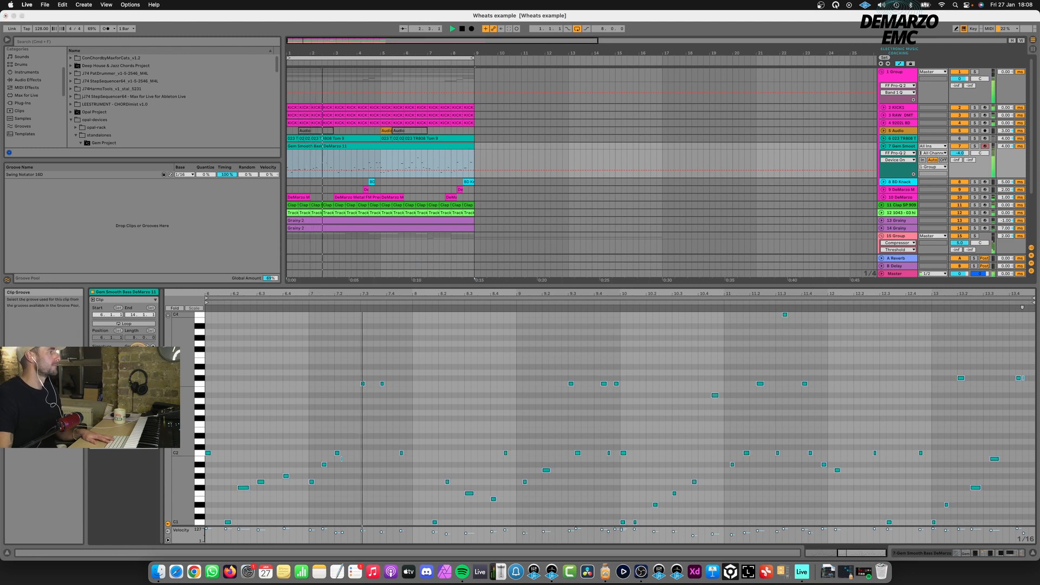
{"action": "left_click", "coordinate": [81, 174]}
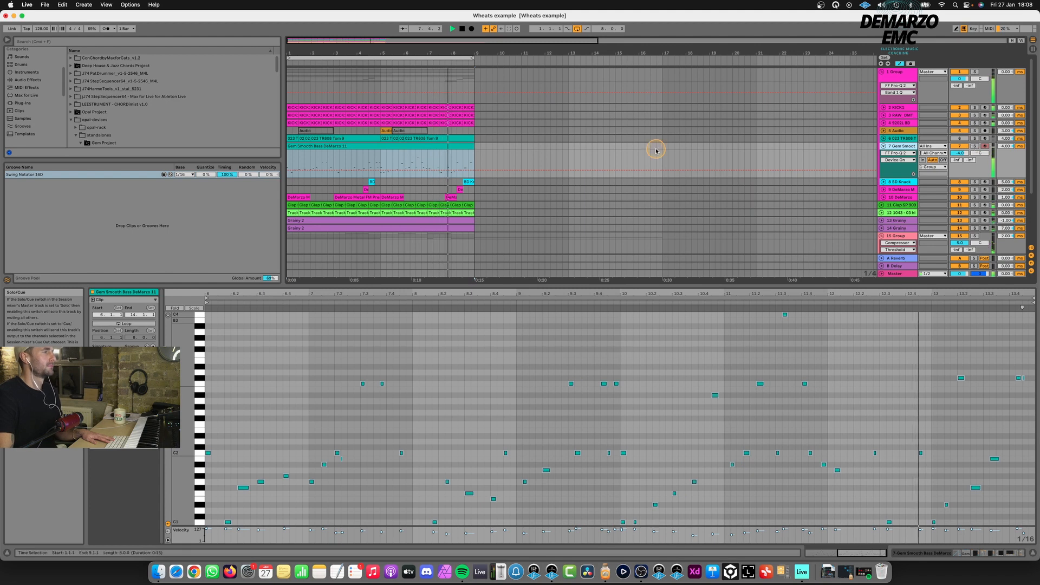
- Split the recorded bass clip at bar 7 and replay the groove from its first part
{"action": "left_click", "coordinate": [426, 156]}
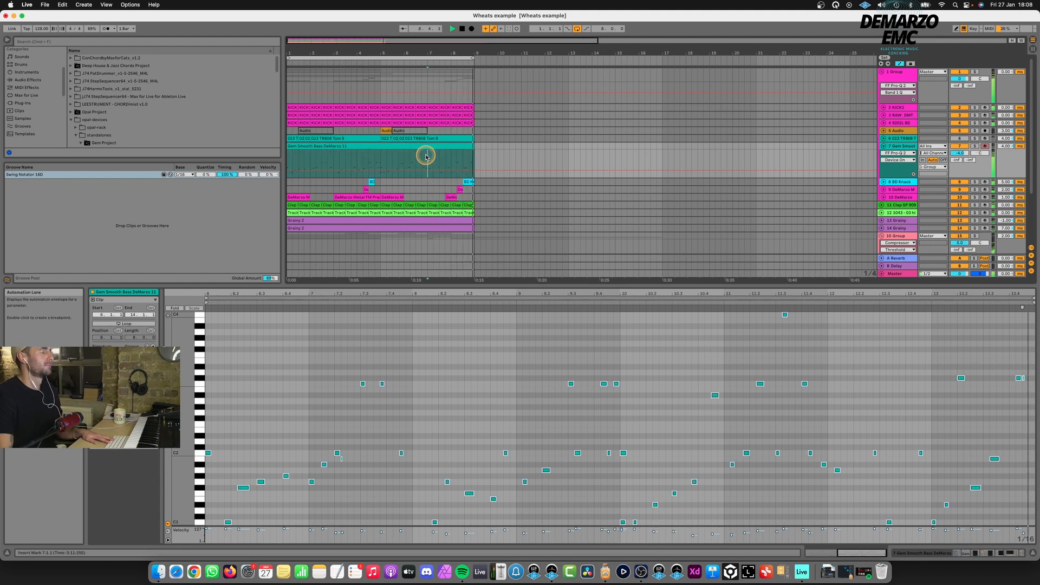
{"action": "key", "text": "super+e"}
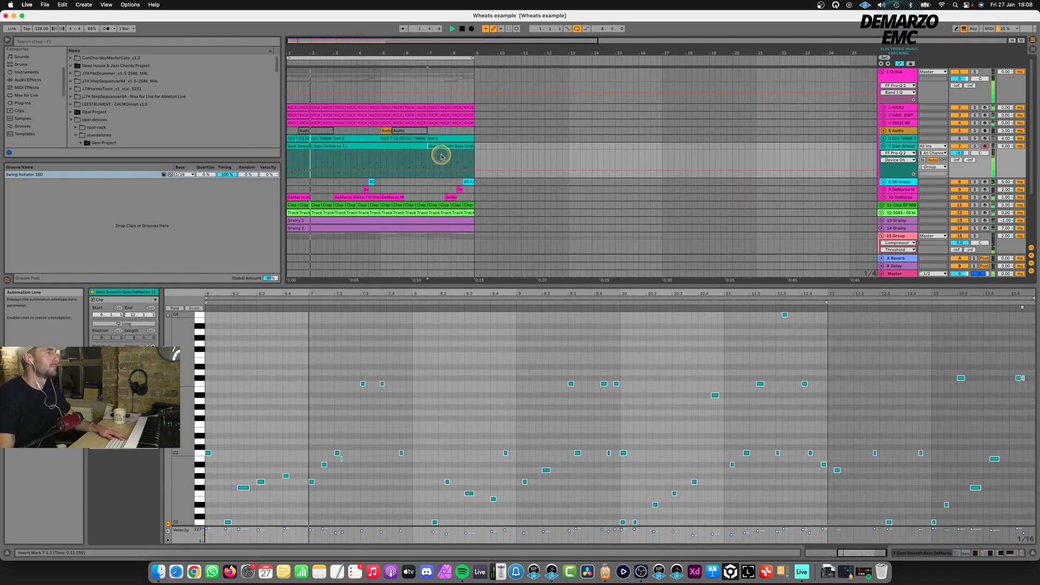
{"action": "left_click", "coordinate": [294, 145]}
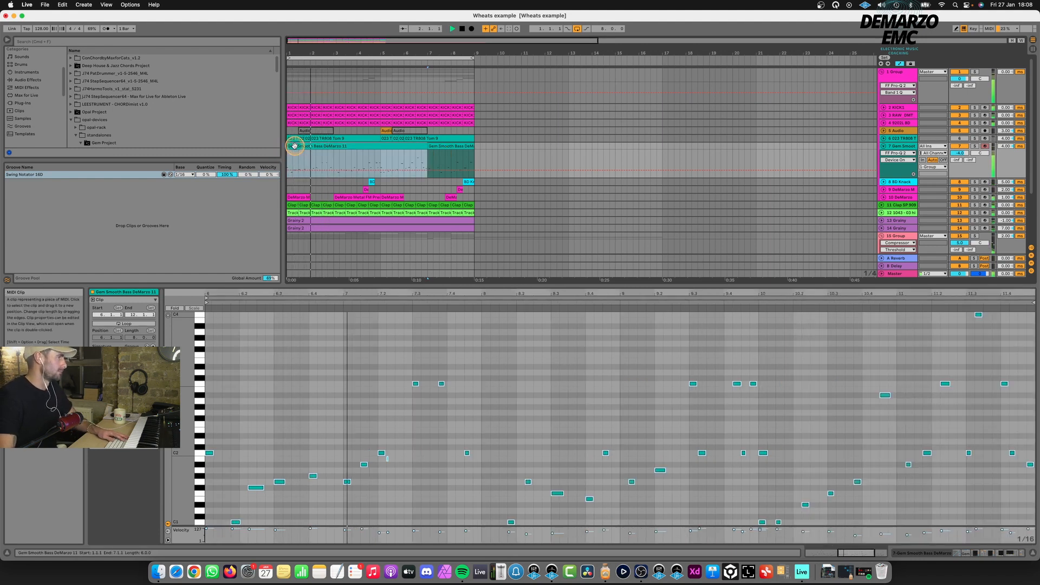
{"action": "key", "text": "space"}
{"action": "key", "text": "space"}
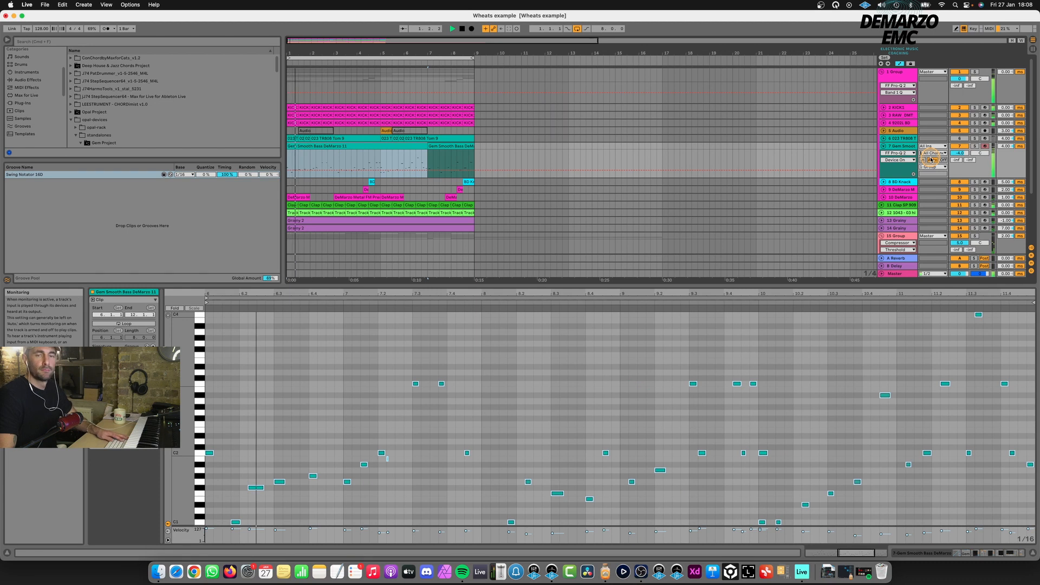
- Solo the Gem Smooth Bass track and delete its recorded clips
{"action": "left_click", "coordinate": [959, 144]}
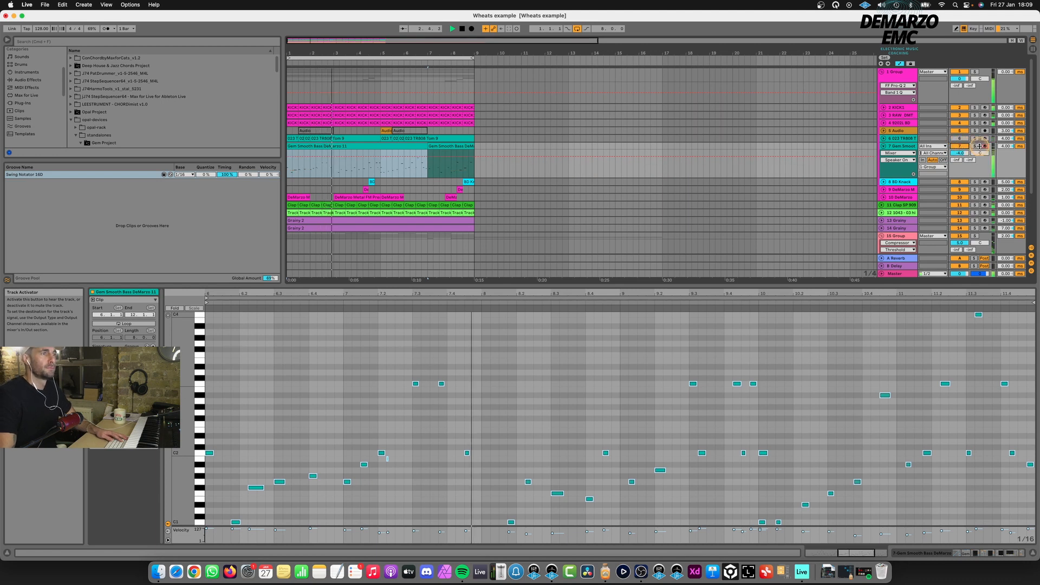
{"action": "left_click", "coordinate": [974, 146]}
{"action": "key", "text": "Delete"}
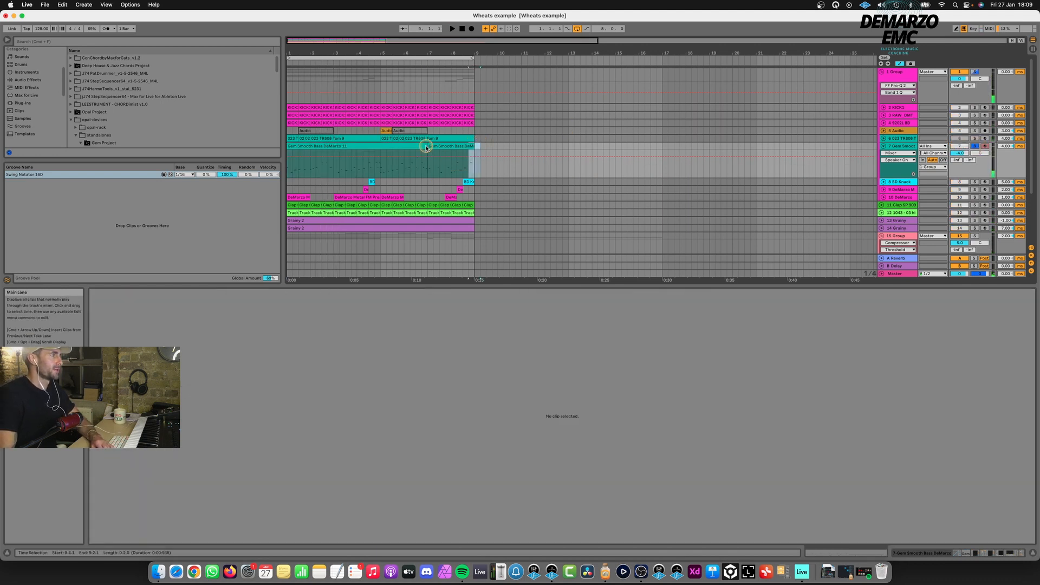
- Add the Step Sequencer64 J74 device to the Gem Smooth Bass track and place it before the Minor scale device
{"action": "double_click", "coordinate": [902, 147]}
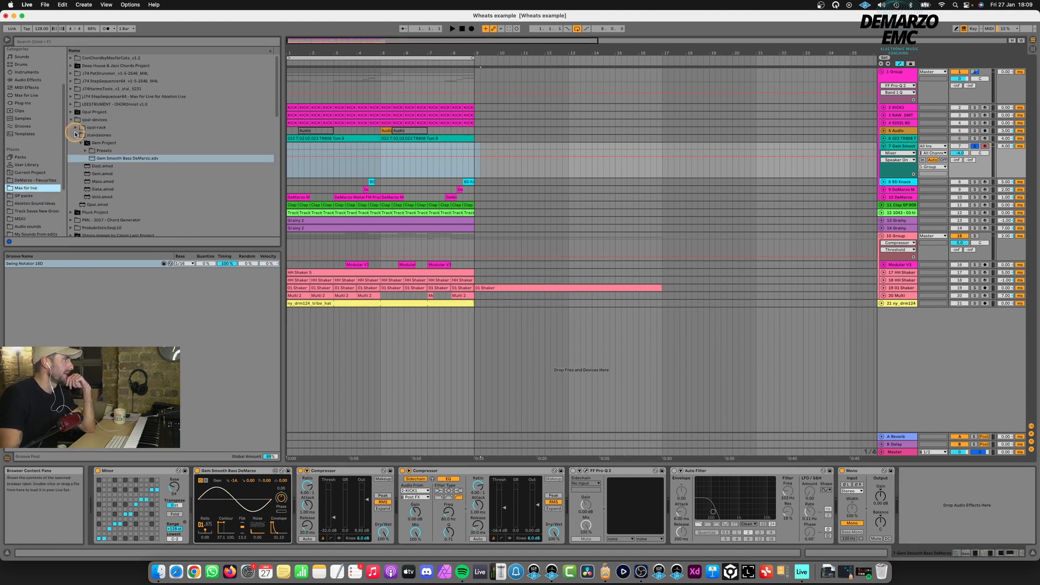
{"action": "left_click", "coordinate": [71, 121]}
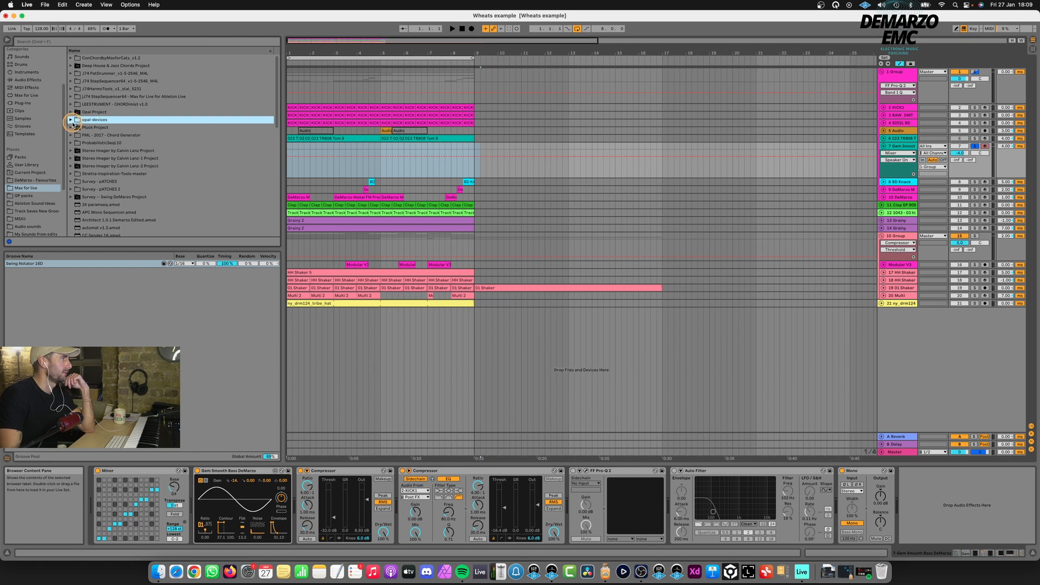
{"action": "left_click", "coordinate": [71, 97]}
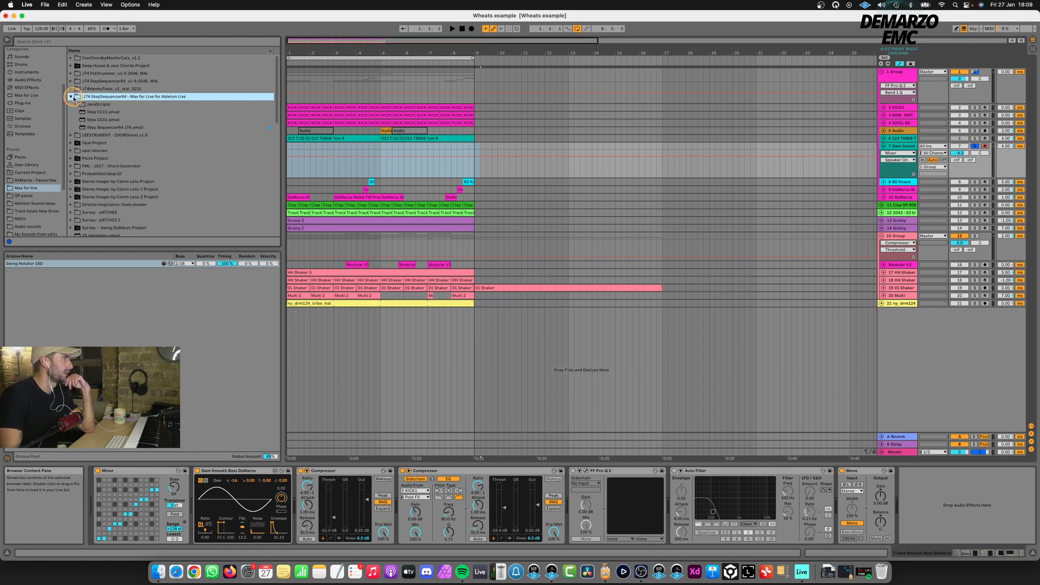
{"action": "left_click", "coordinate": [112, 127]}
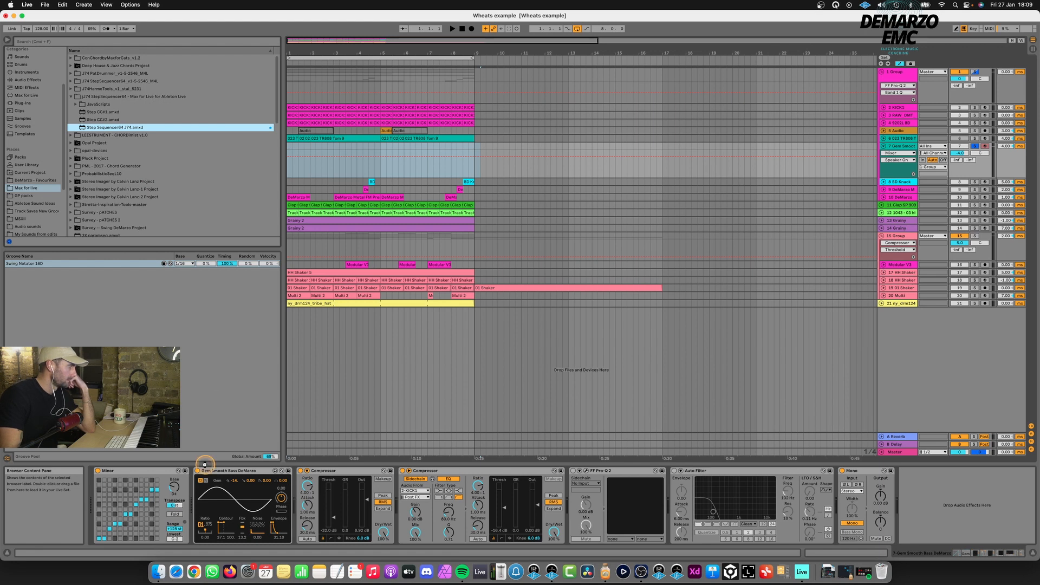
{"action": "left_click_drag", "start_coordinate": [205, 464], "coordinate": [203, 466]}
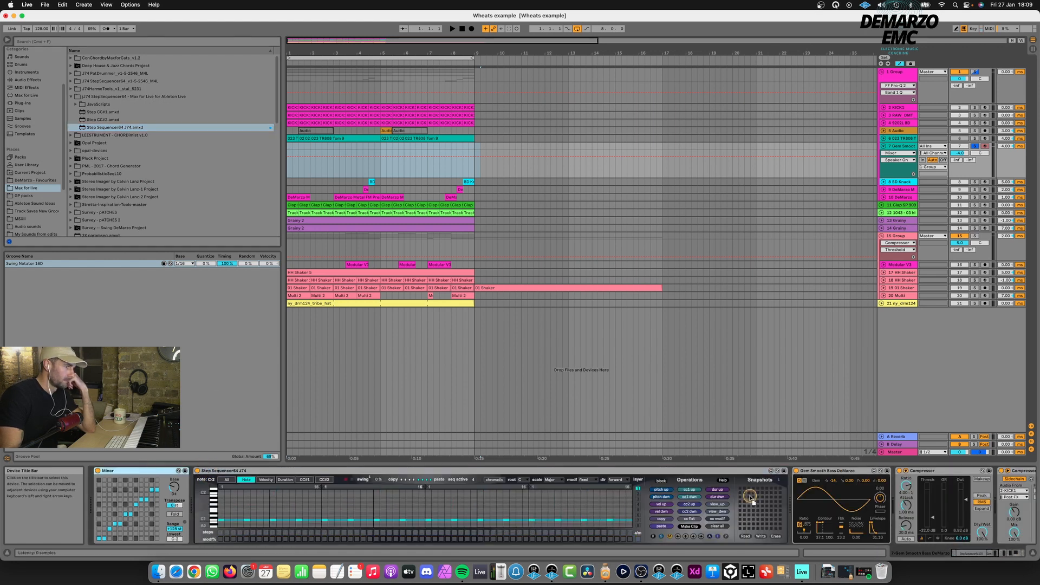
{"action": "left_click_drag", "start_coordinate": [803, 503], "coordinate": [650, 499]}
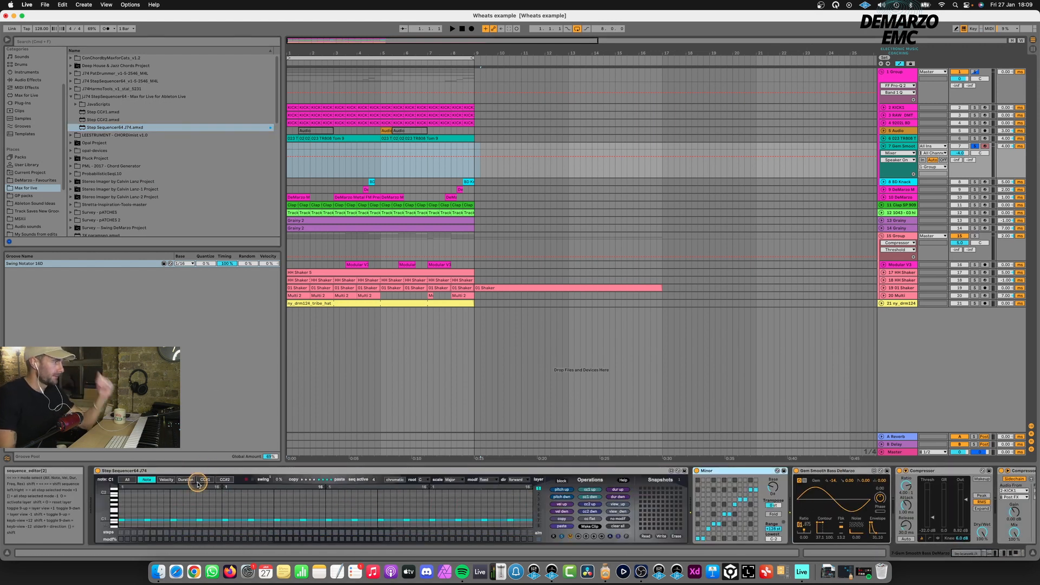
- Randomize all layers of the step sequencer's pattern and play it unsoloed with the full groove
{"action": "left_click", "coordinate": [130, 480]}
{"action": "left_click", "coordinate": [562, 537]}
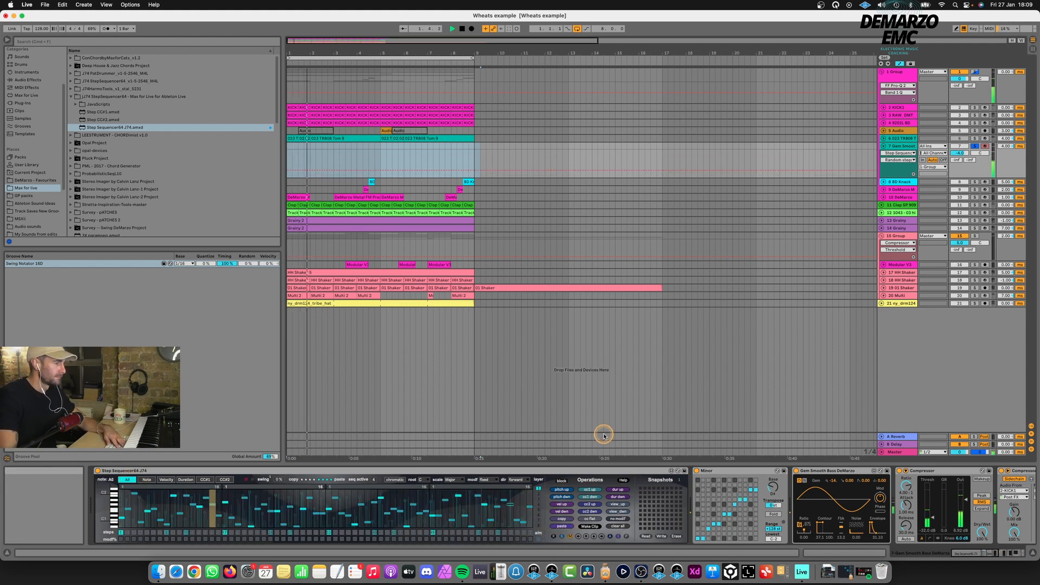
{"action": "left_click", "coordinate": [974, 146]}
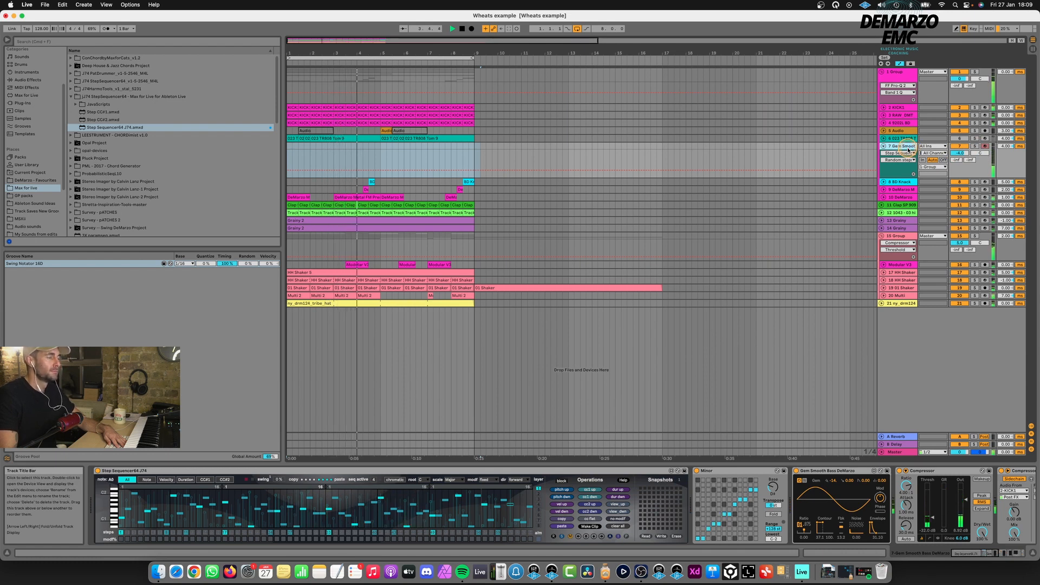
- Adjust the step sequencer's swing slightly and solo the Gem Smooth Bass track
{"action": "left_click_drag", "start_coordinate": [278, 479], "coordinate": [277, 483]}
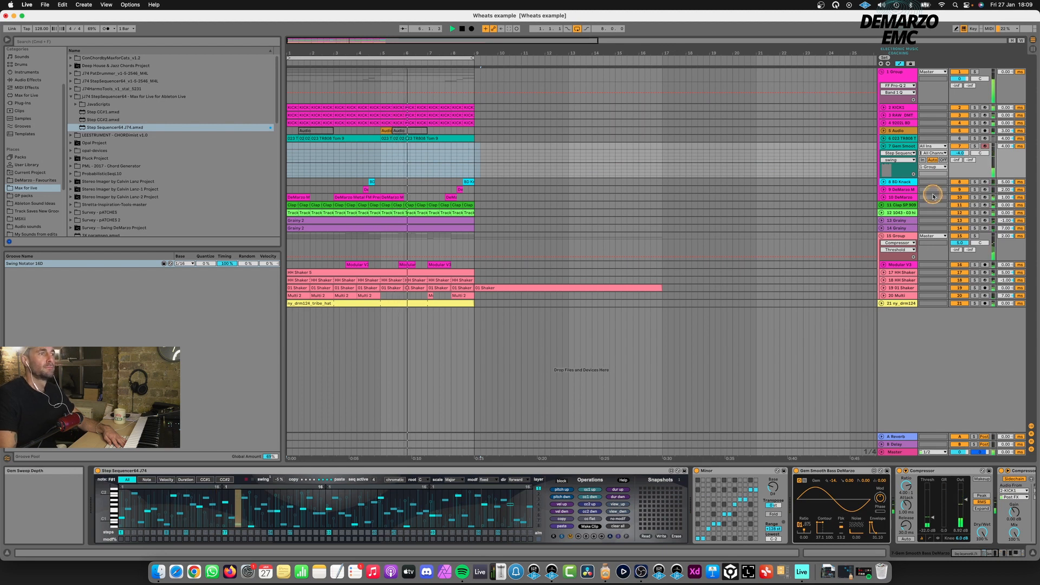
{"action": "left_click", "coordinate": [974, 147]}
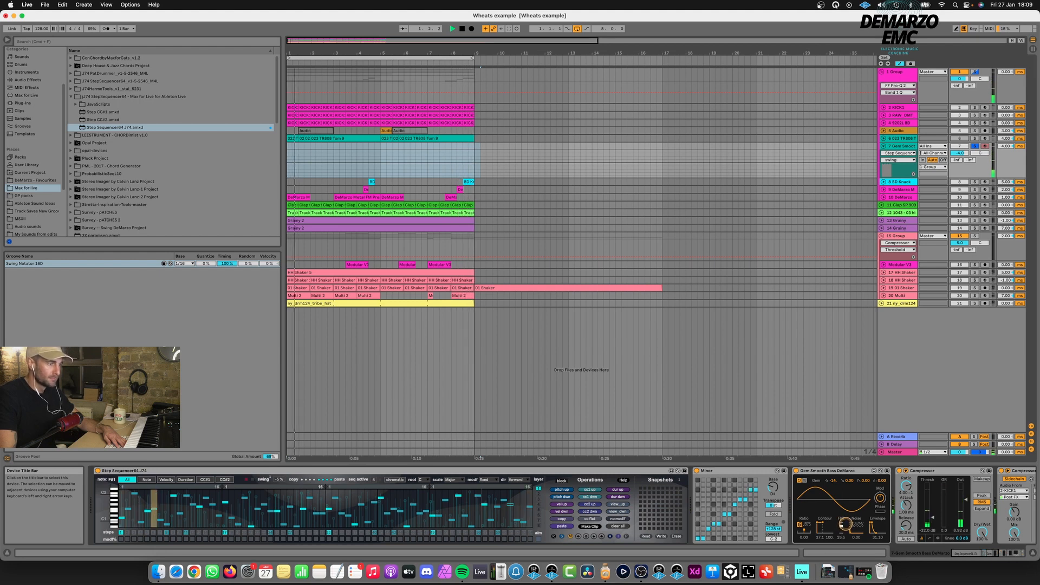
- Record a modulation feedback sweep on the Gem Smooth Bass synth across the eight-bar loop and play it back with the groove
{"action": "right_click", "coordinate": [839, 539]}
{"action": "left_click", "coordinate": [823, 108]}
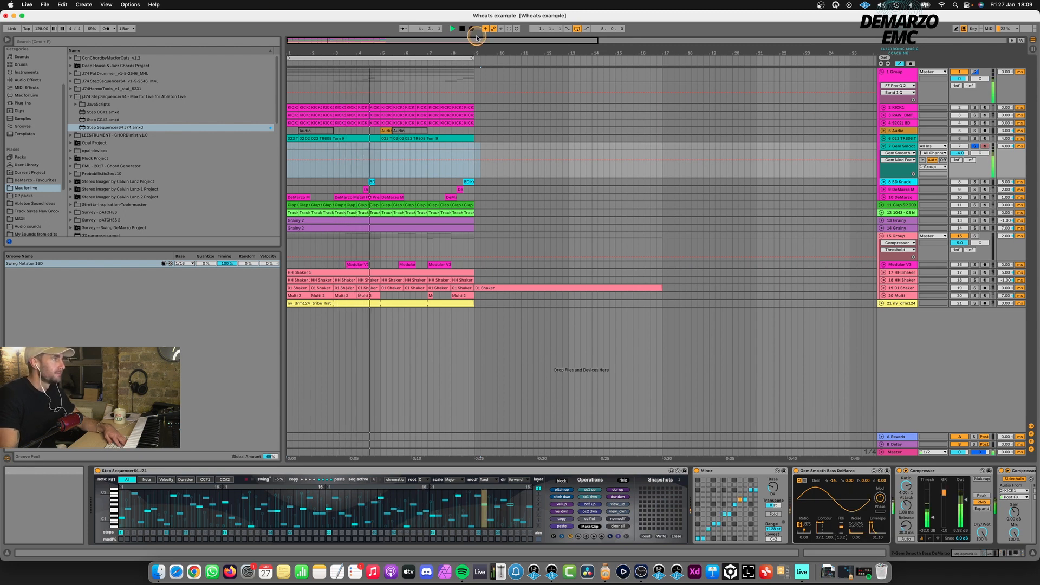
{"action": "left_click", "coordinate": [472, 29]}
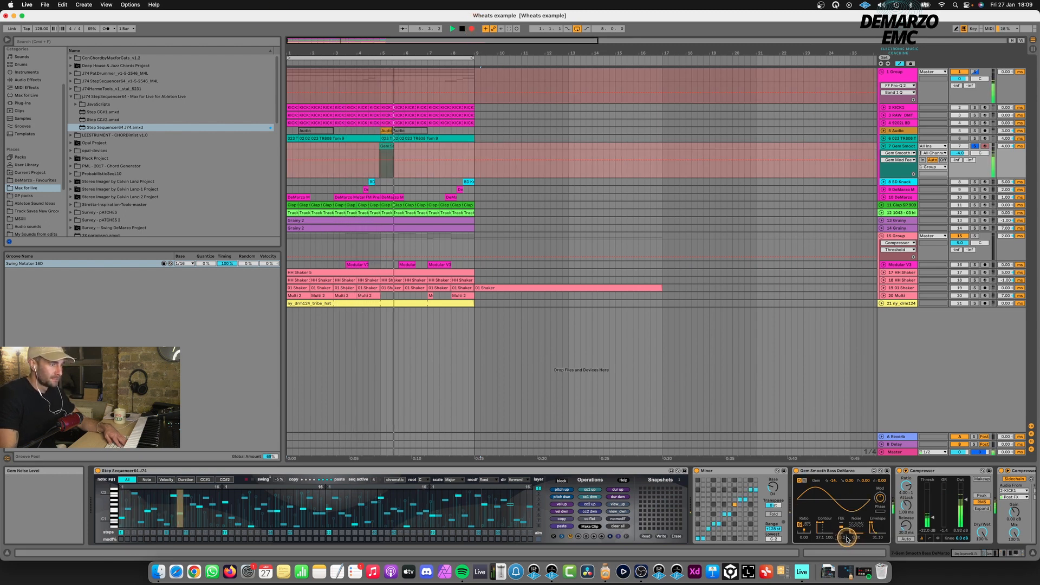
{"action": "left_click_drag", "start_coordinate": [844, 533], "coordinate": [844, 527]}
{"action": "key", "text": "space"}
{"action": "key", "text": "space"}
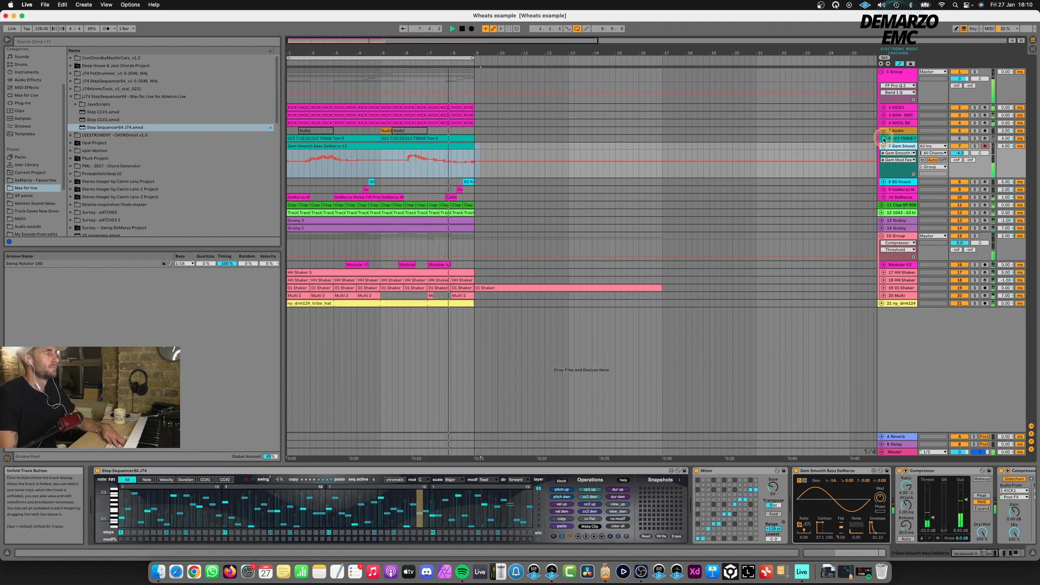
- Try the groove with the TR808 Tom clips from bars 2 and 6 deactivated, and reactivate them
{"action": "left_click", "coordinate": [883, 138]}
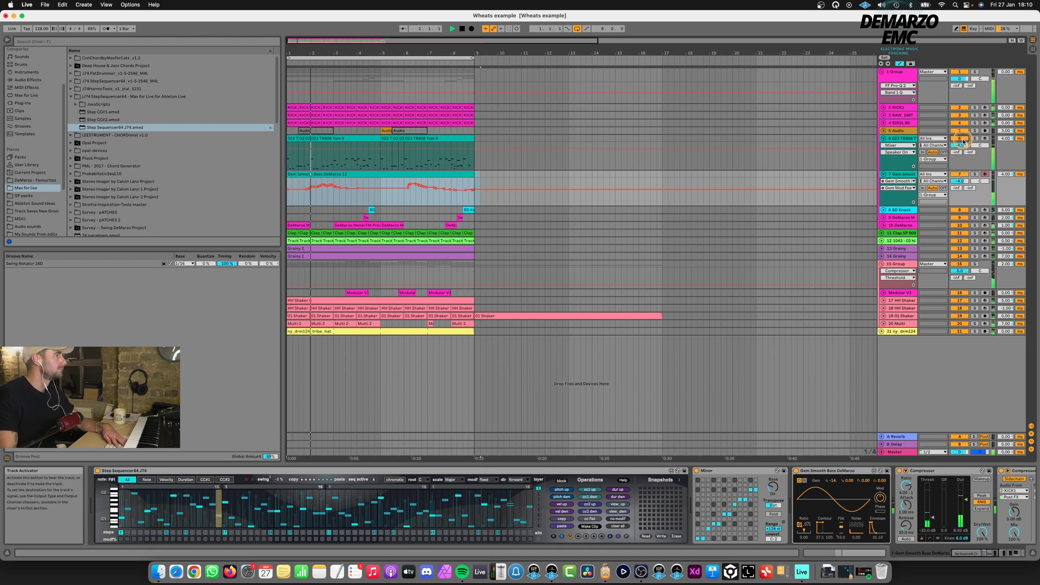
{"action": "left_click", "coordinate": [313, 143]}
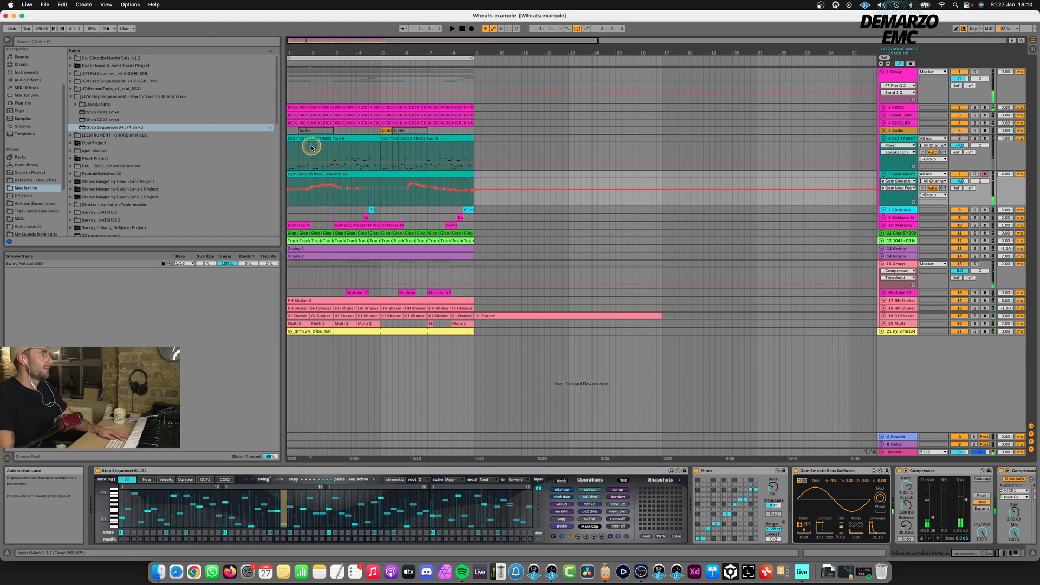
{"action": "left_click", "coordinate": [410, 140]}
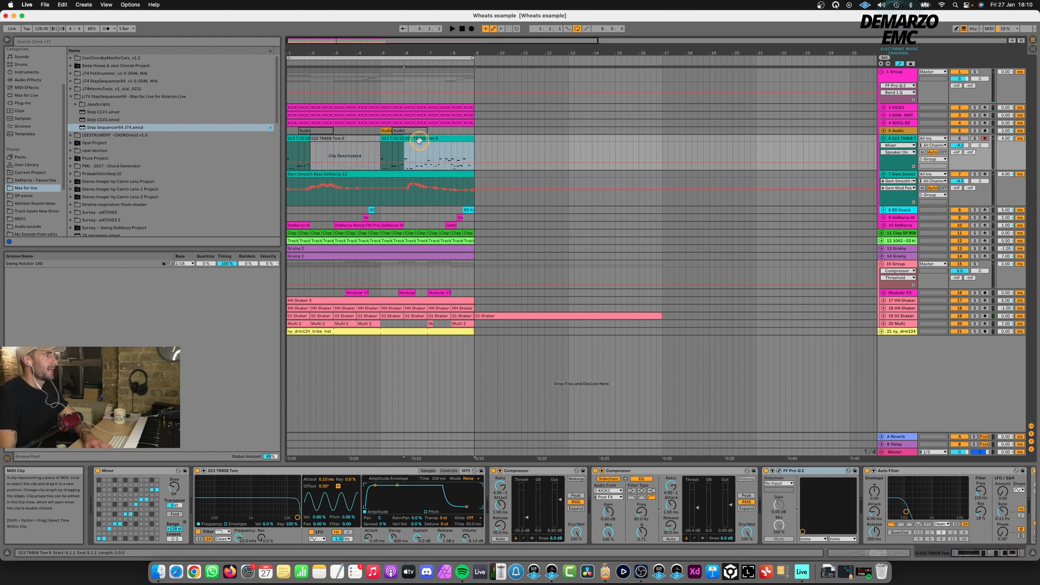
{"action": "key", "text": "0"}
{"action": "key", "text": "space"}
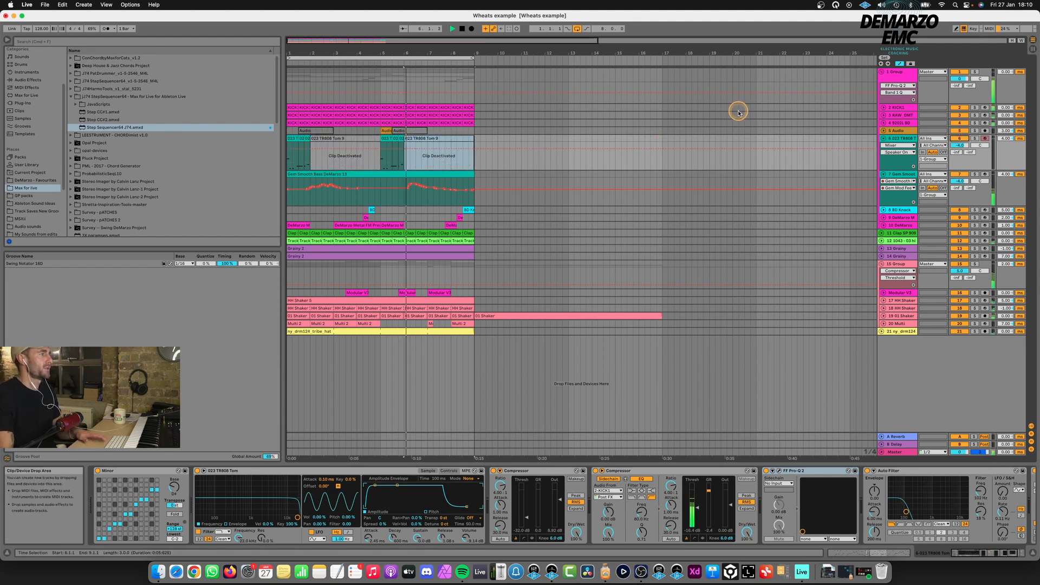
{"action": "key", "text": "0"}
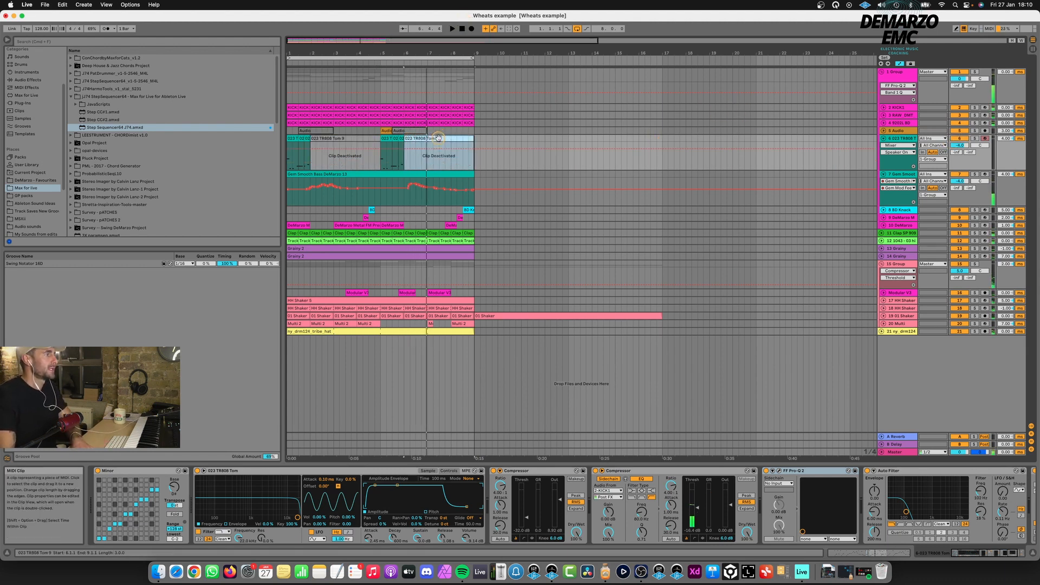
{"action": "left_click", "coordinate": [437, 138]}
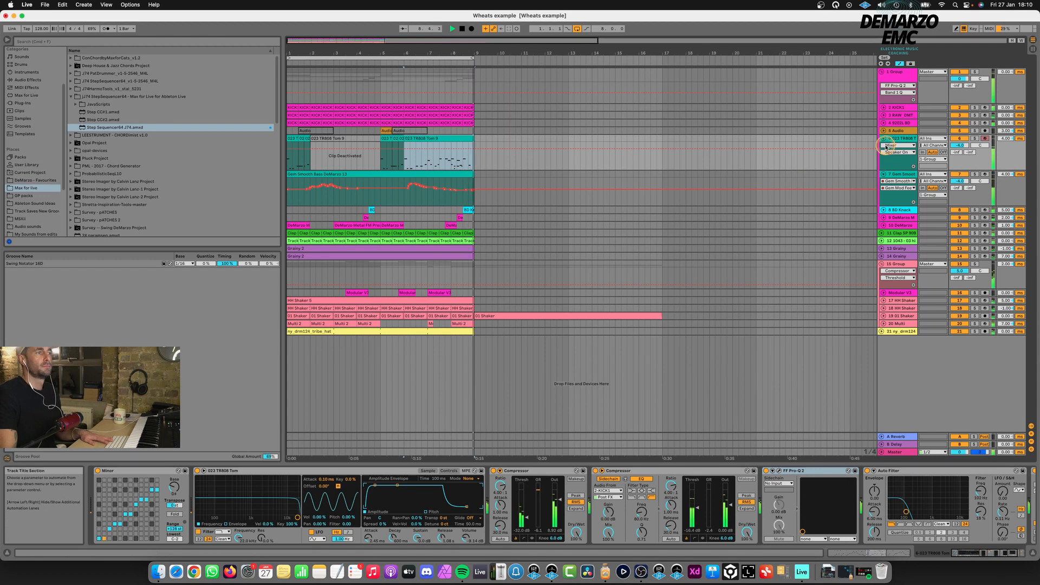
{"action": "left_click", "coordinate": [884, 139]}
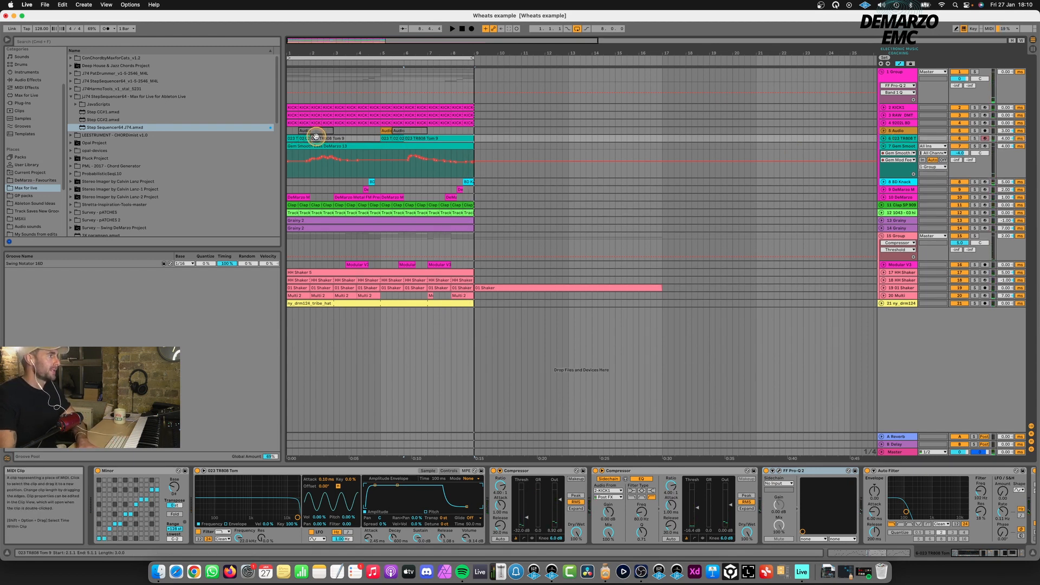
- Review the Gem Smooth Bass track's device chain and play the track soloed
{"action": "left_click", "coordinate": [903, 145]}
{"action": "left_click", "coordinate": [903, 139]}
{"action": "left_click", "coordinate": [904, 145]}
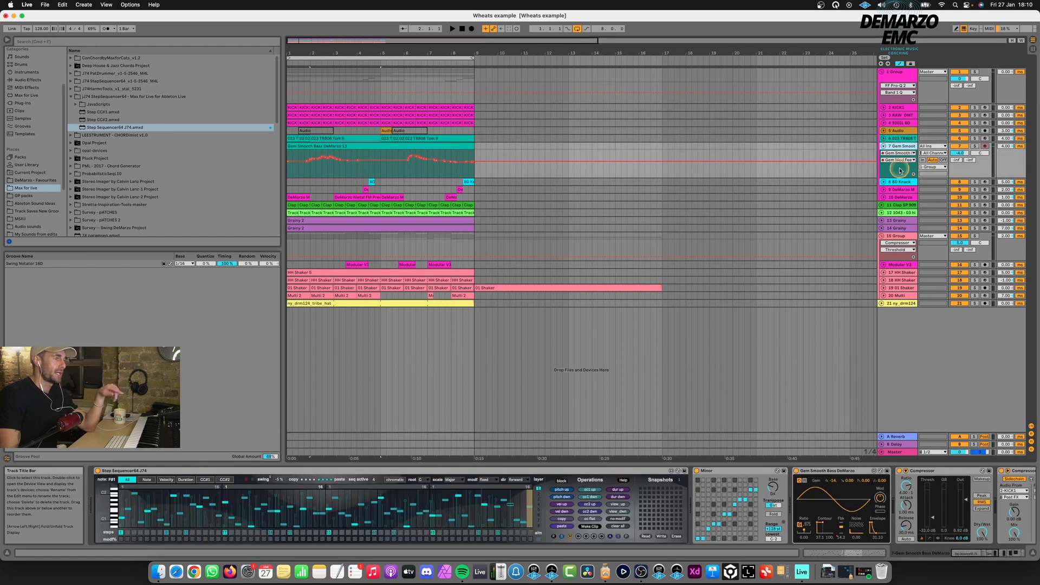
{"action": "scroll", "coordinate": [760, 477], "scroll_direction": "right", "scroll_amount": 10}
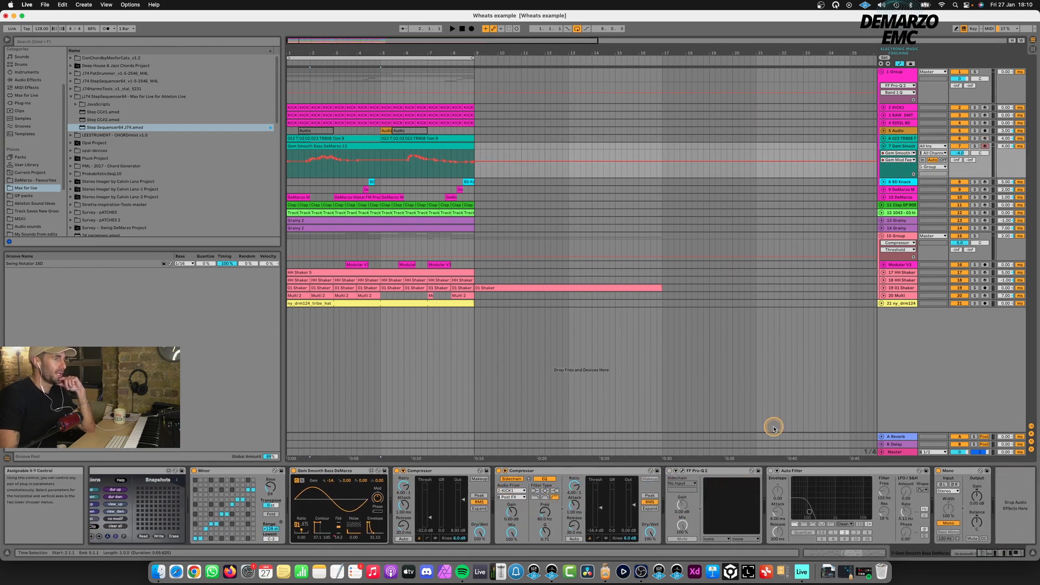
{"action": "scroll", "coordinate": [712, 197], "scroll_direction": "right", "scroll_amount": 5}
{"action": "scroll", "coordinate": [663, 276], "scroll_direction": "left", "scroll_amount": 5}
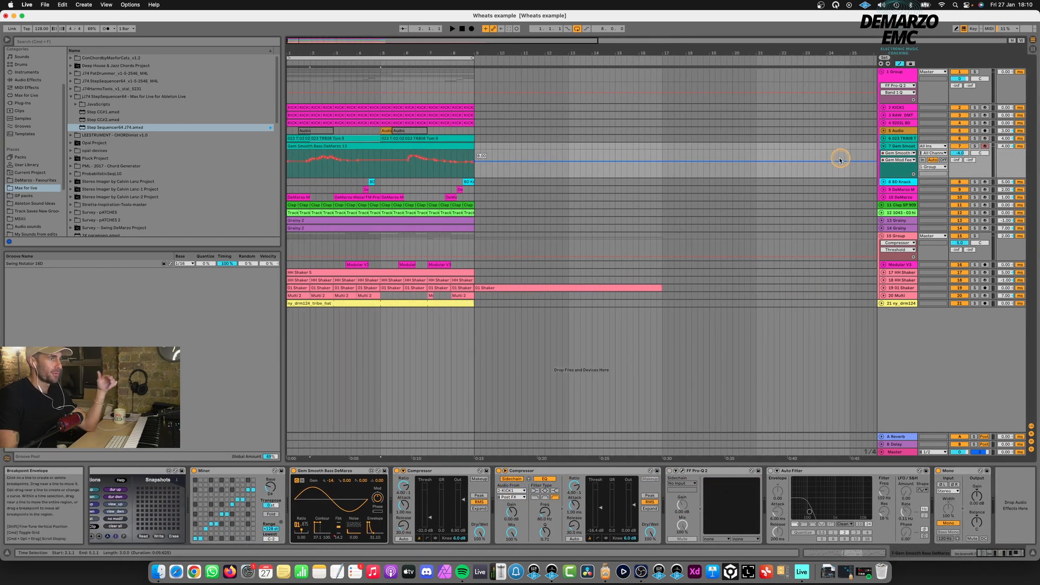
{"action": "left_click", "coordinate": [974, 146]}
{"action": "key", "text": "space"}
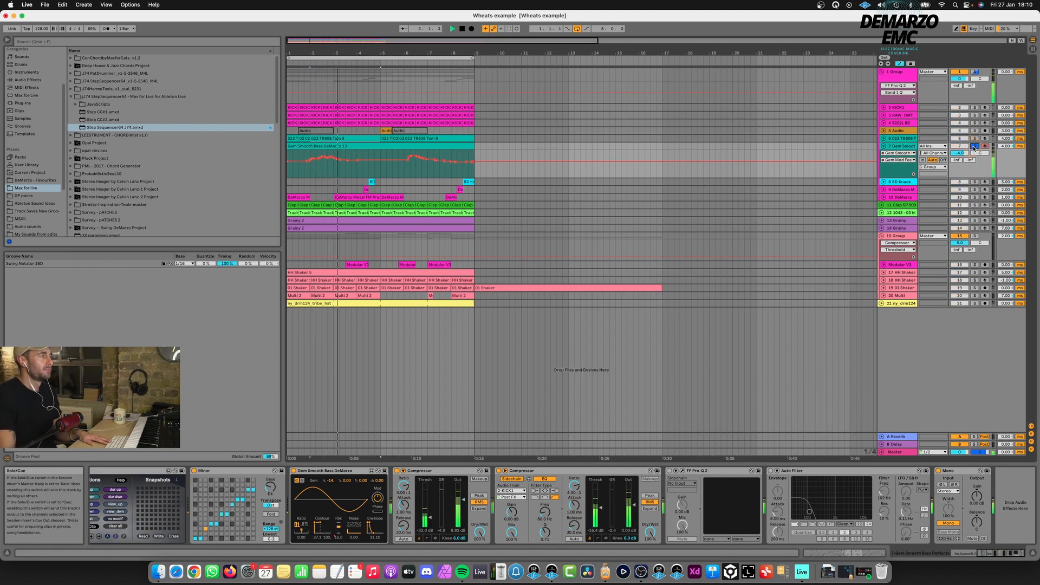
- Add a Compressor from the Dynamics audio effects to the end of the TR808 Tom track's device chain
{"action": "left_click", "coordinate": [909, 140]}
{"action": "left_click", "coordinate": [30, 80]}
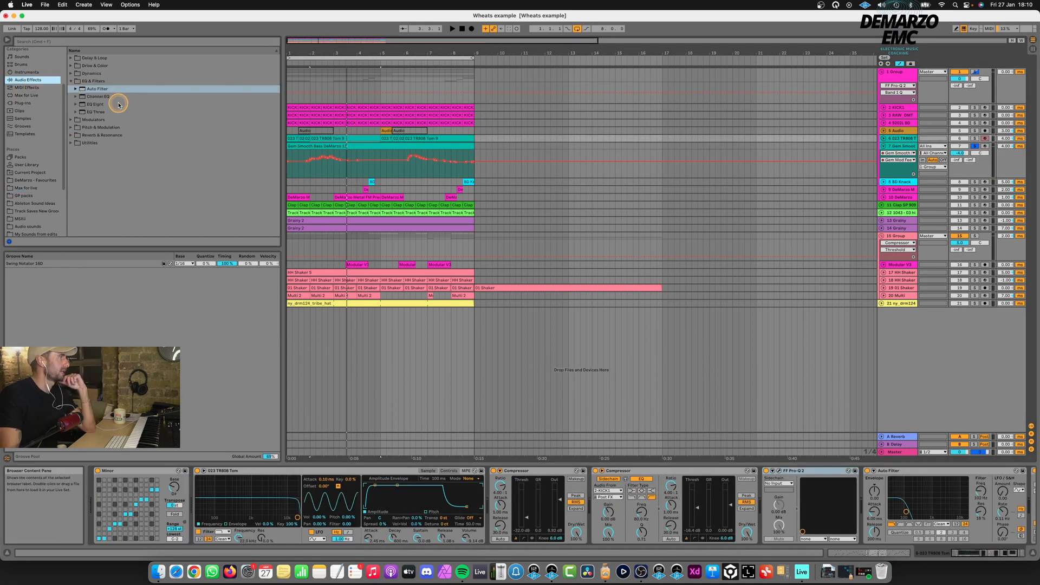
{"action": "left_click", "coordinate": [85, 74]}
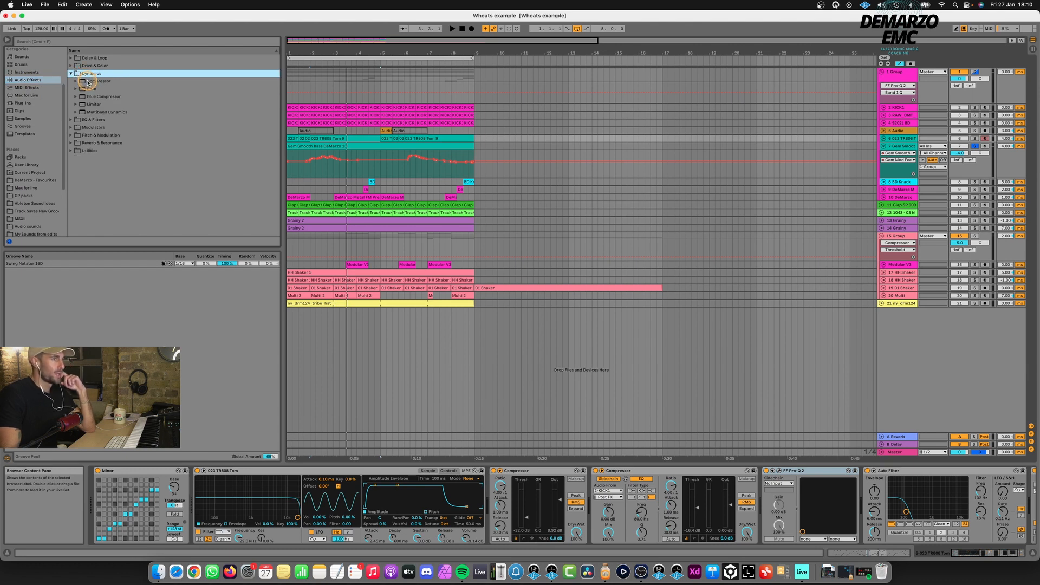
{"action": "double_click", "coordinate": [88, 81]}
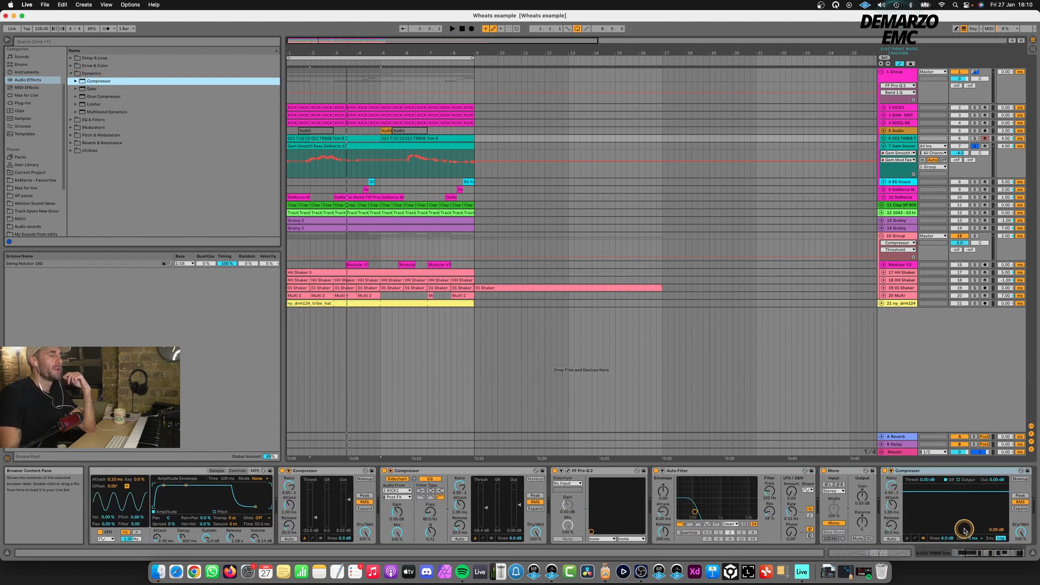
- Enable the new Compressor's sidechain with 7-Gem Smooth Bass DeMarzo as its source and show its collapsed view
{"action": "scroll", "coordinate": [964, 531], "scroll_direction": "right", "scroll_amount": 3}
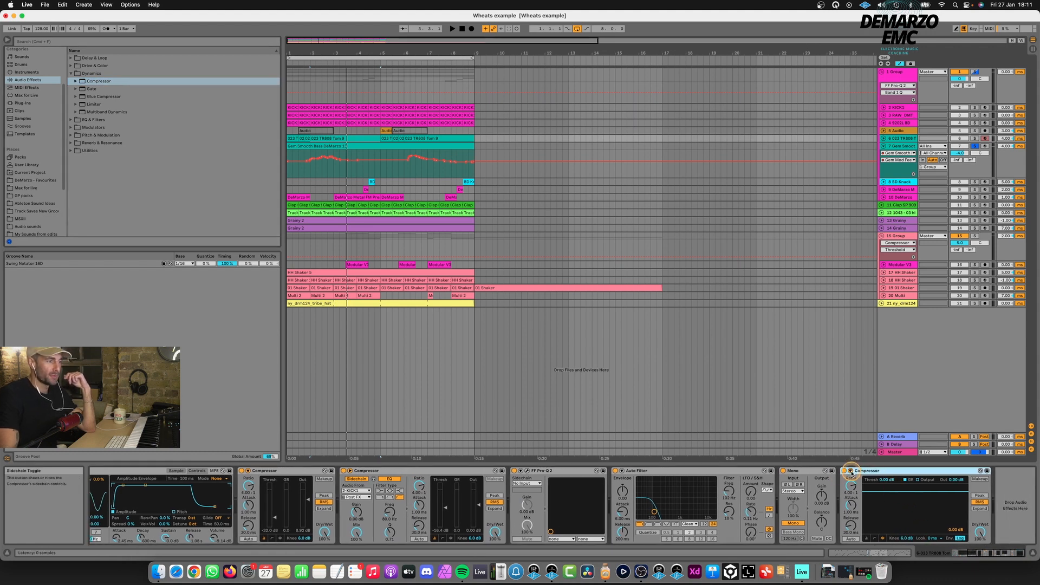
{"action": "left_click", "coordinate": [851, 472]}
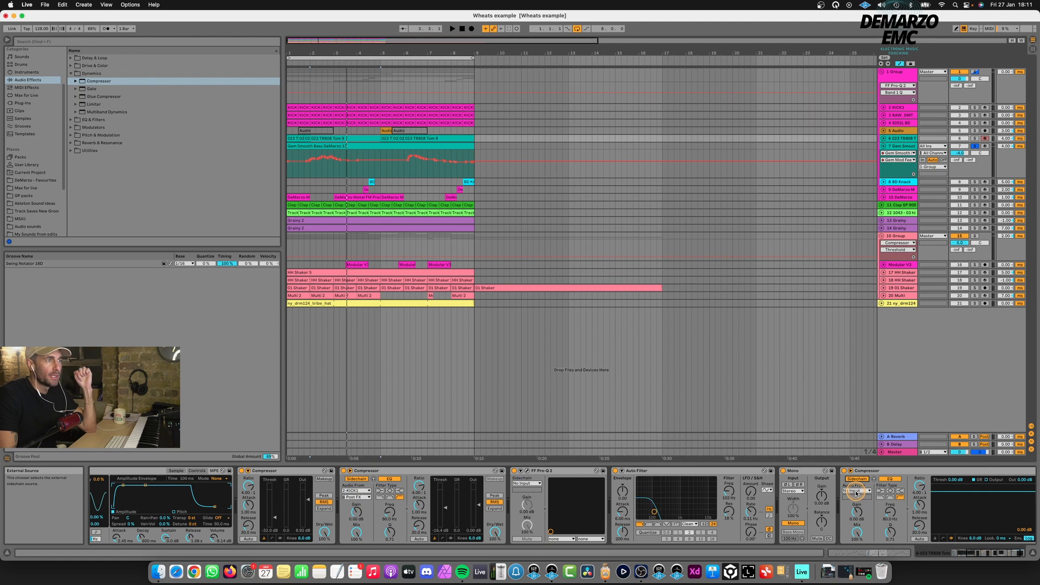
{"action": "left_click", "coordinate": [855, 491]}
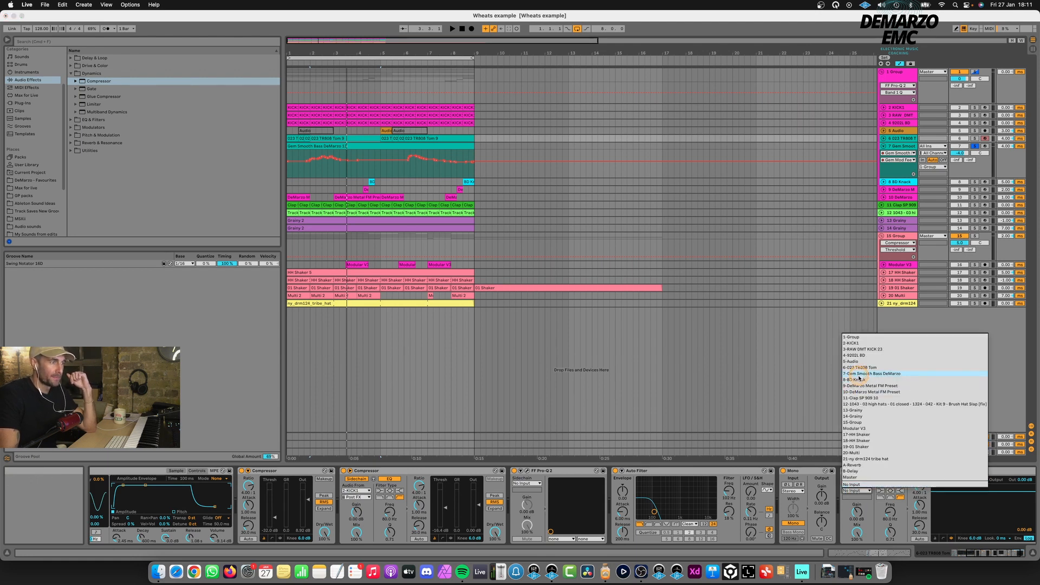
{"action": "left_click", "coordinate": [859, 374]}
{"action": "left_click", "coordinate": [867, 540]}
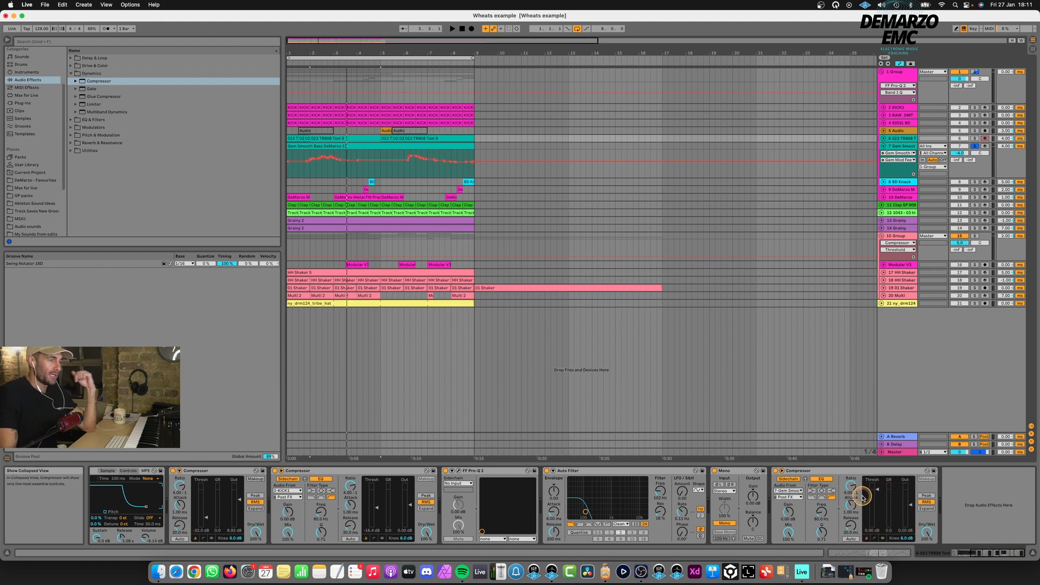
- Lower the new Compressor's threshold with the tom and bass soloed, and play the result unsoloed in the full groove
{"action": "key", "text": "space"}
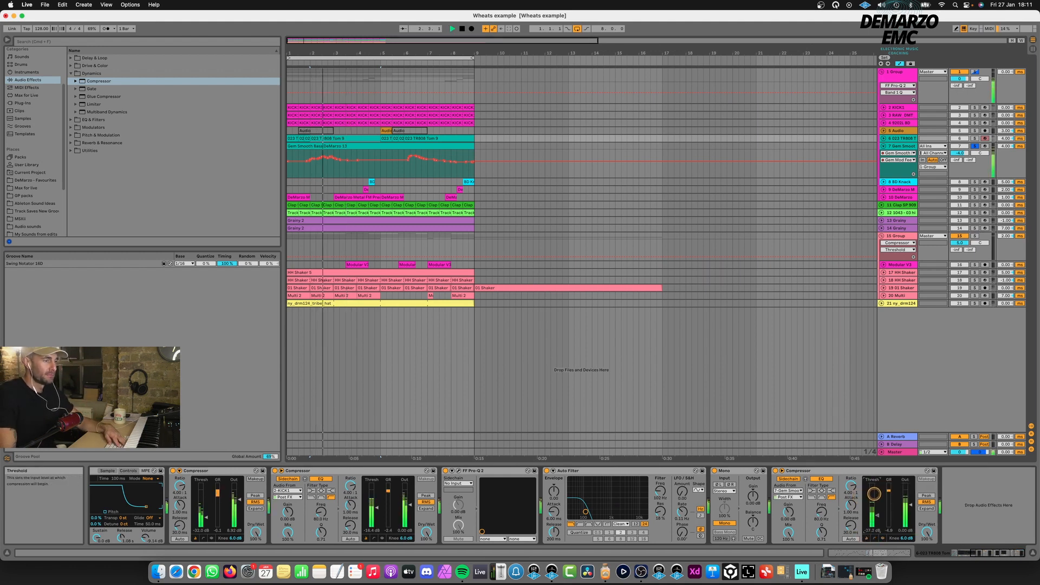
{"action": "left_click", "coordinate": [973, 139]}
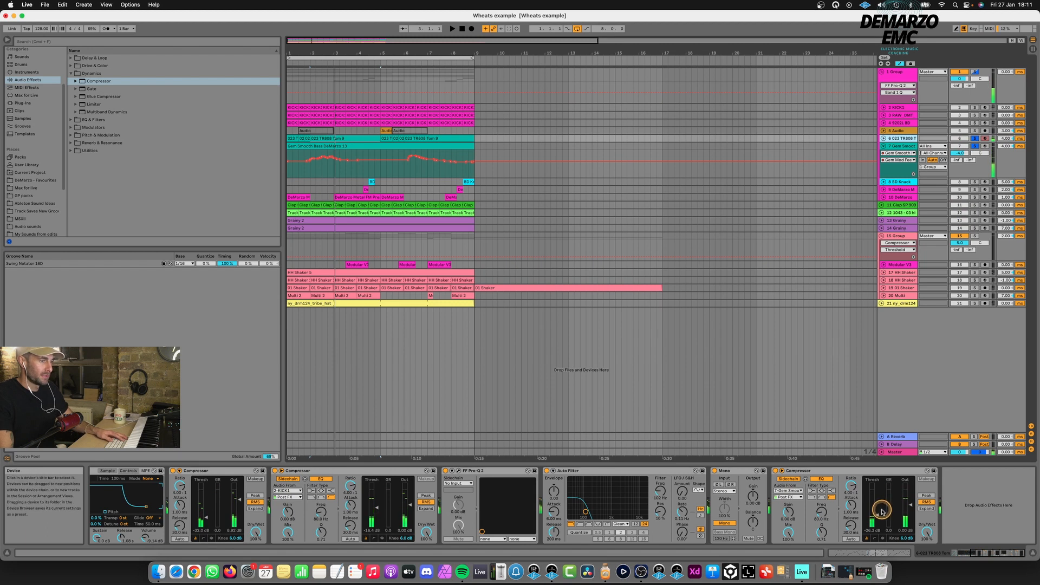
{"action": "left_click_drag", "start_coordinate": [877, 515], "coordinate": [877, 516]}
{"action": "key", "text": "space"}
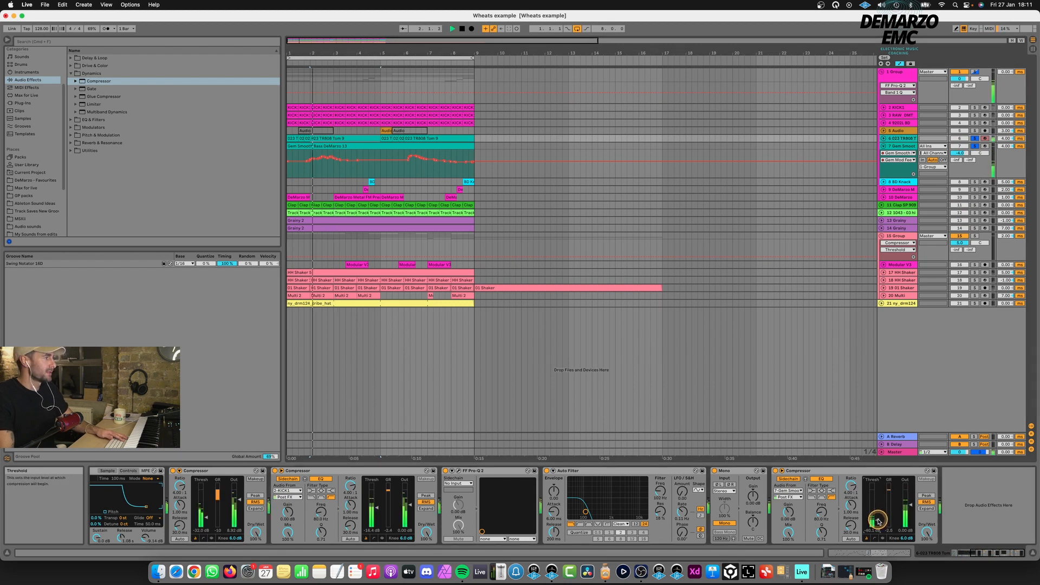
{"action": "left_click", "coordinate": [975, 139]}
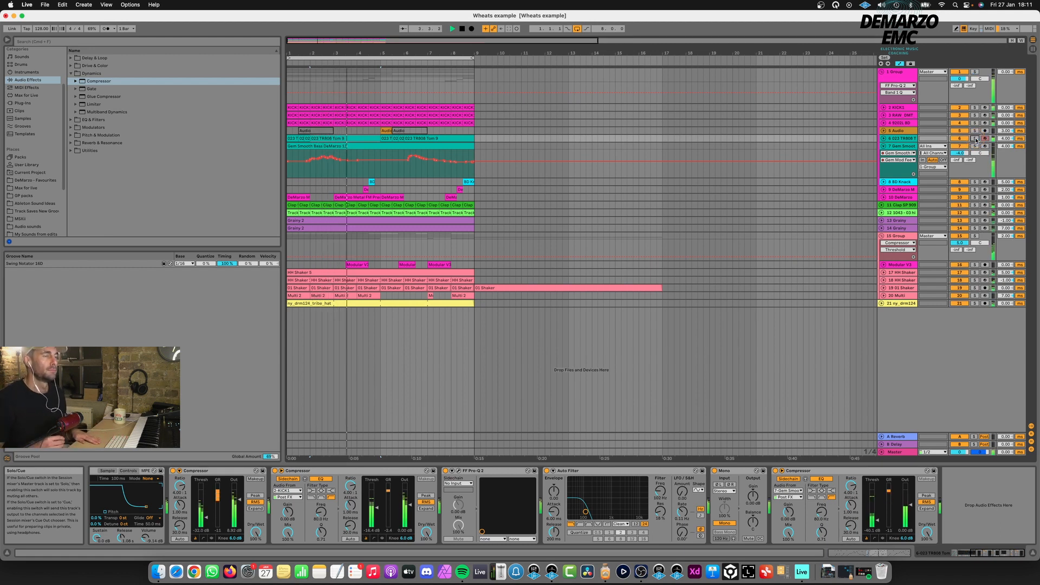
- Toggle steps 27 and 33 in the Gem Smooth Bass track's step sequencer during playback, and save the set
{"action": "left_click", "coordinate": [899, 146]}
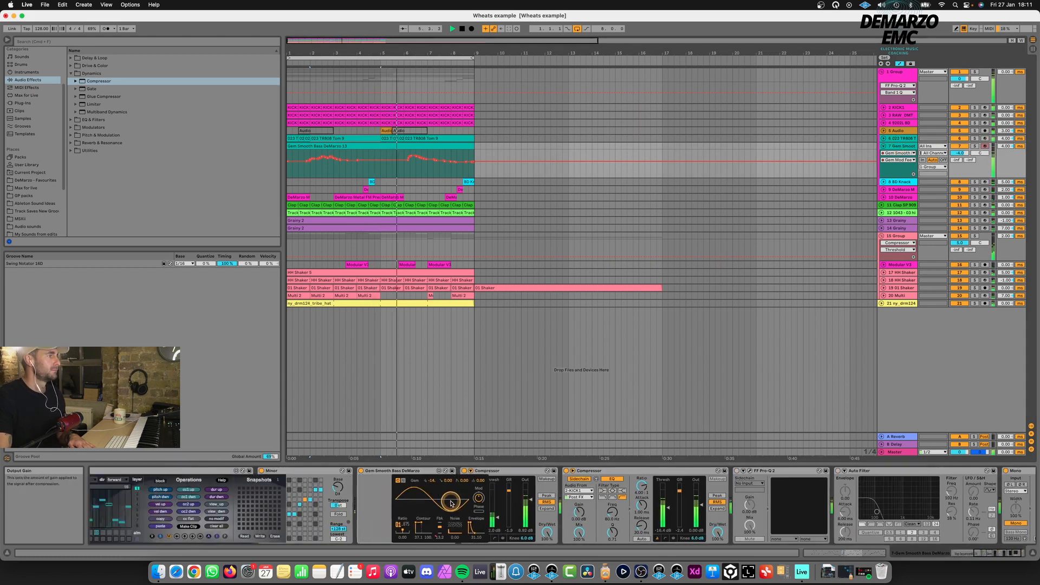
{"action": "scroll", "coordinate": [451, 502], "scroll_direction": "left", "scroll_amount": 5}
{"action": "left_click", "coordinate": [408, 538]}
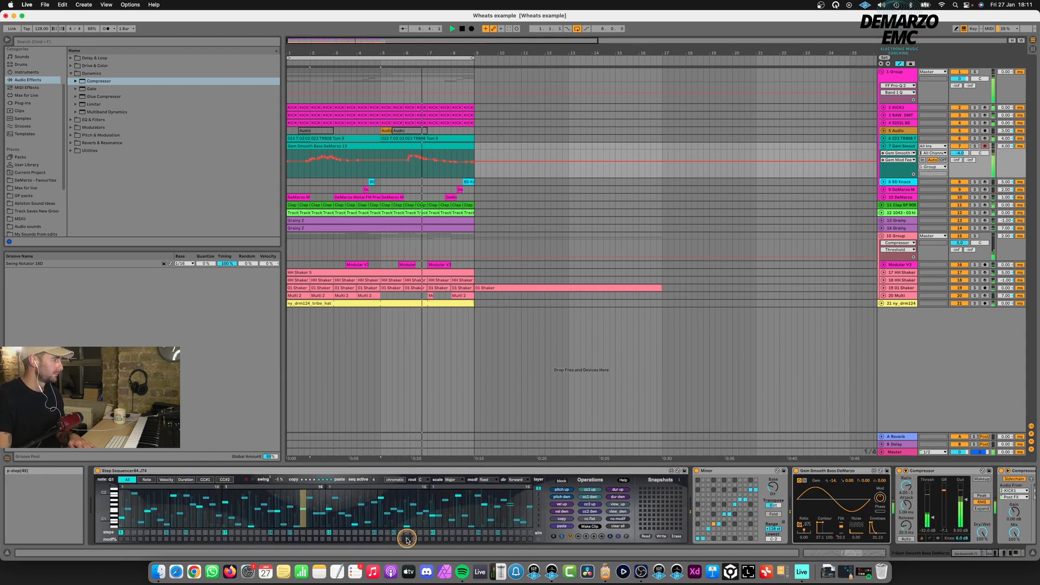
{"action": "left_click", "coordinate": [734, 187]}
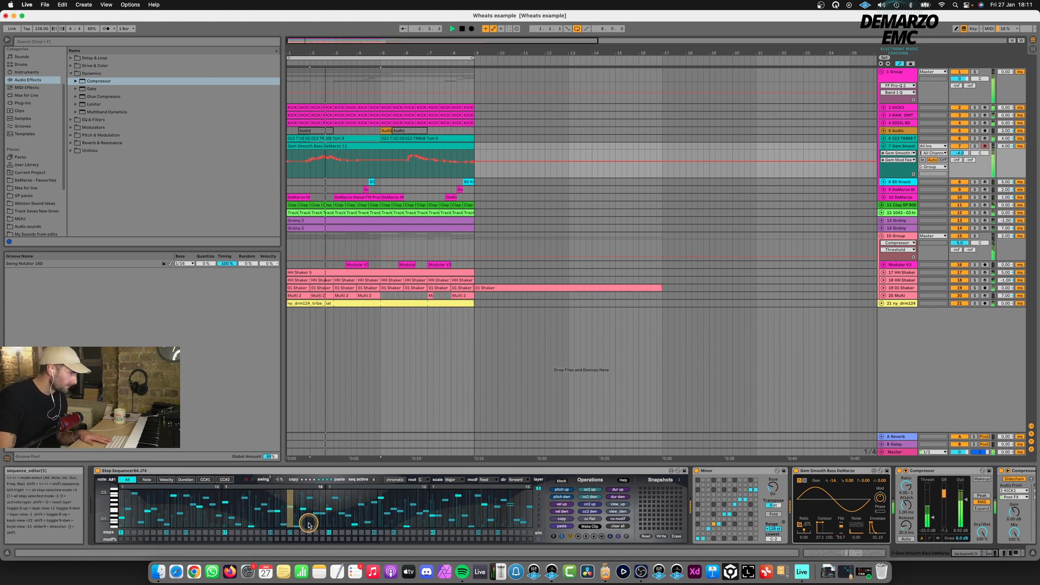
{"action": "left_click", "coordinate": [291, 534]}
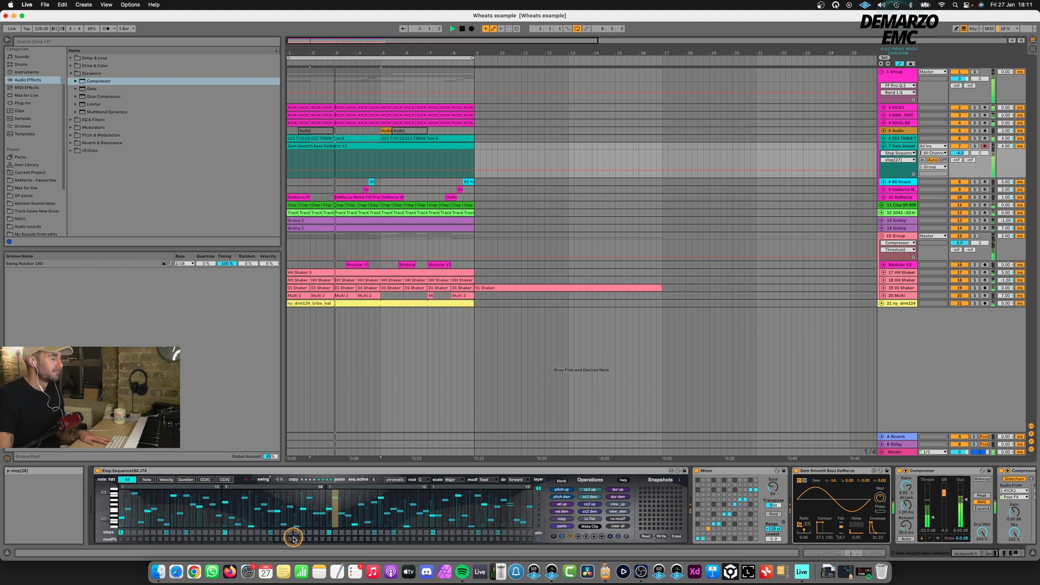
{"action": "left_click", "coordinate": [329, 533]}
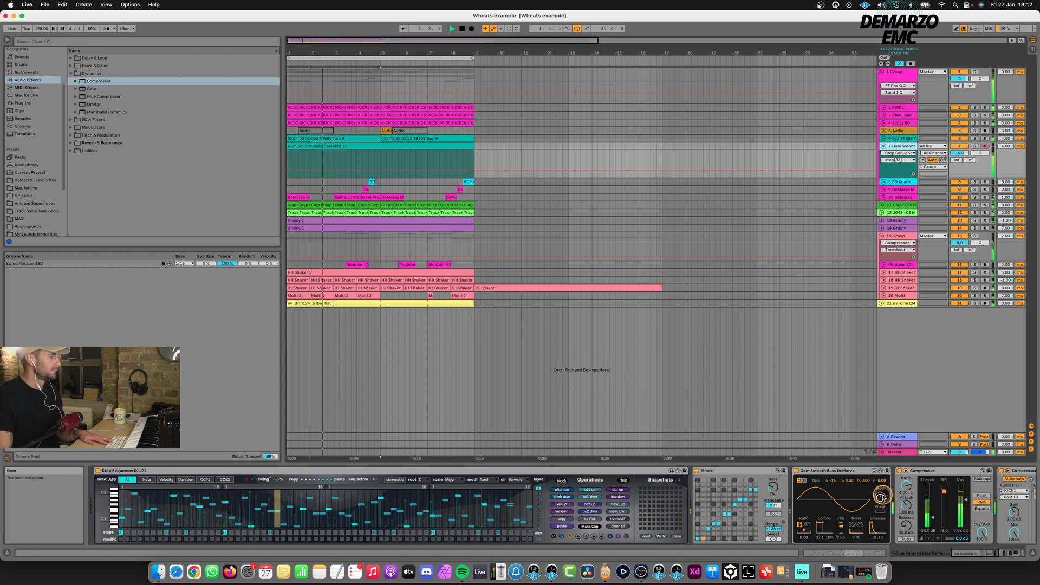
{"action": "key", "text": "space"}
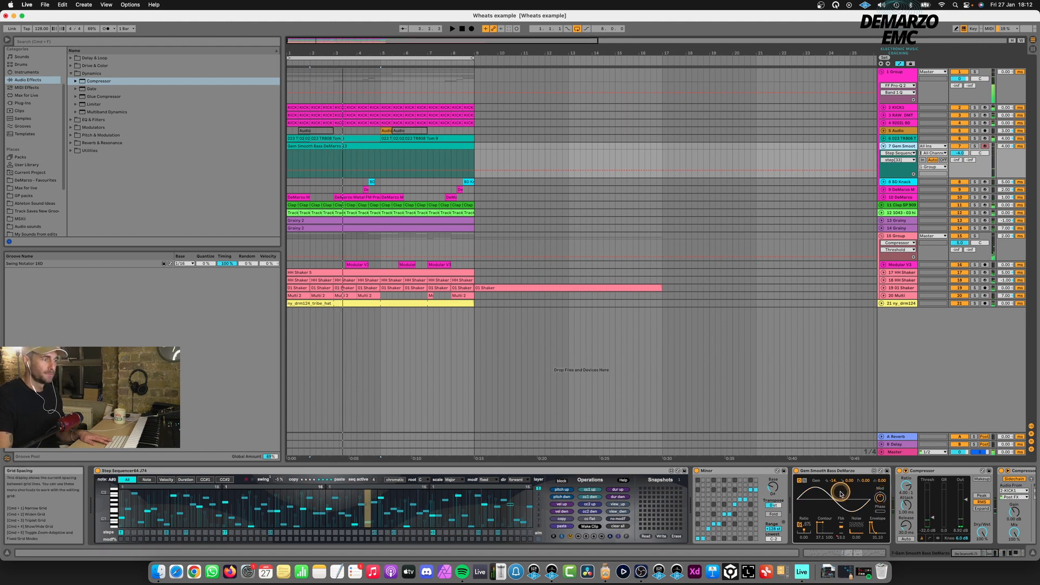
{"action": "key", "text": "super+s"}
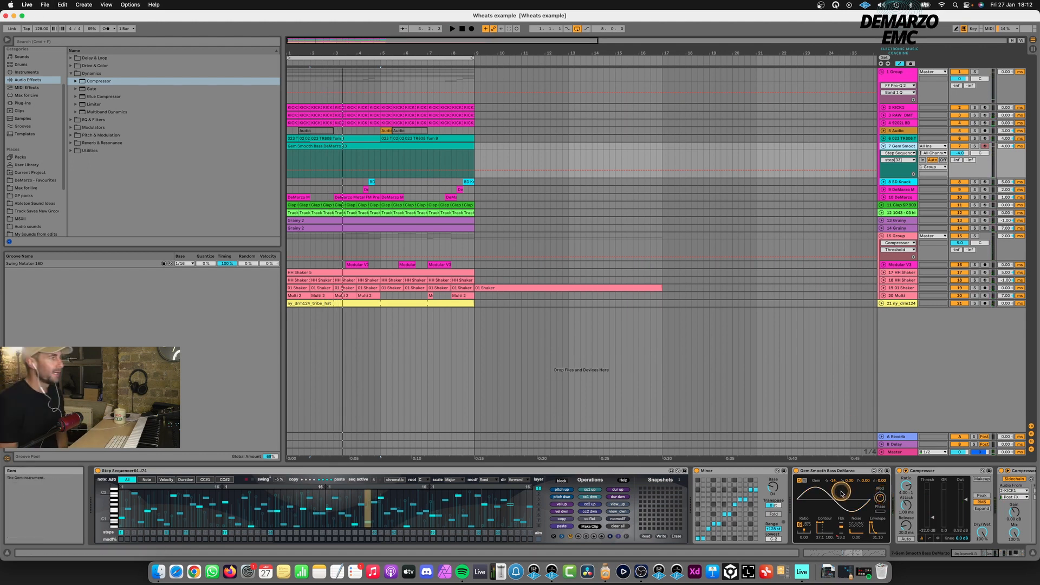